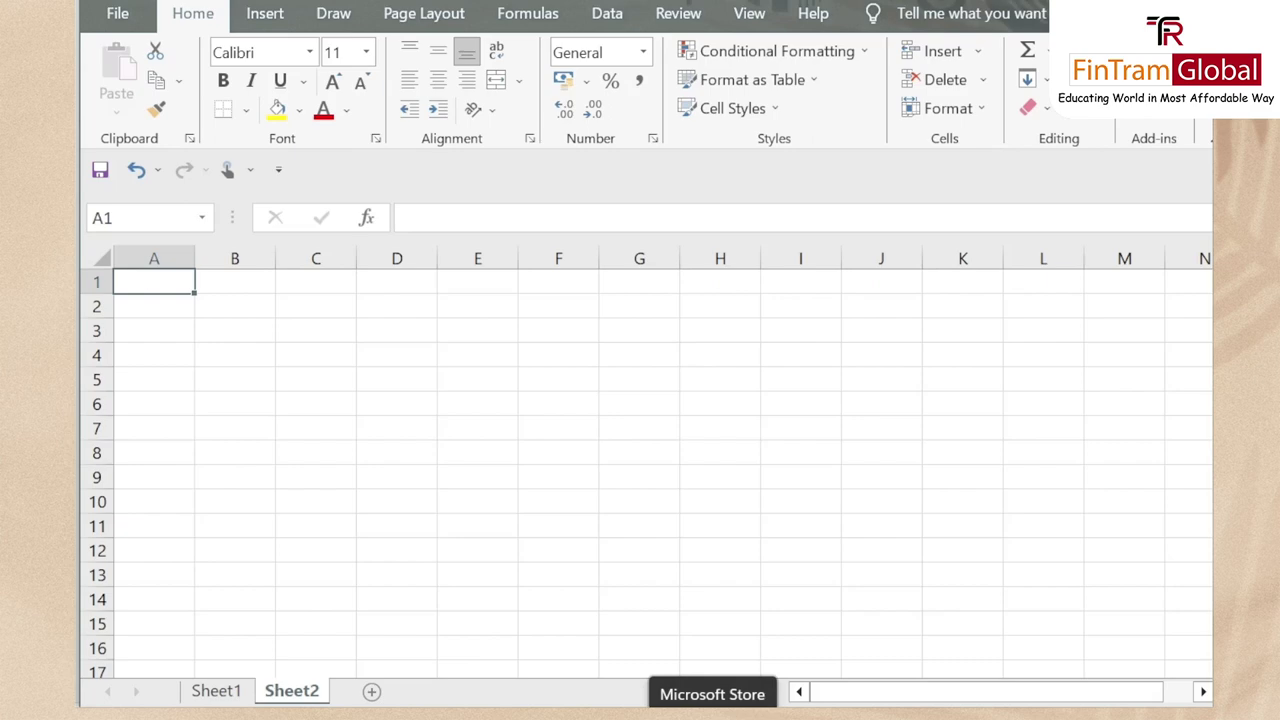
key(alt+Tab)
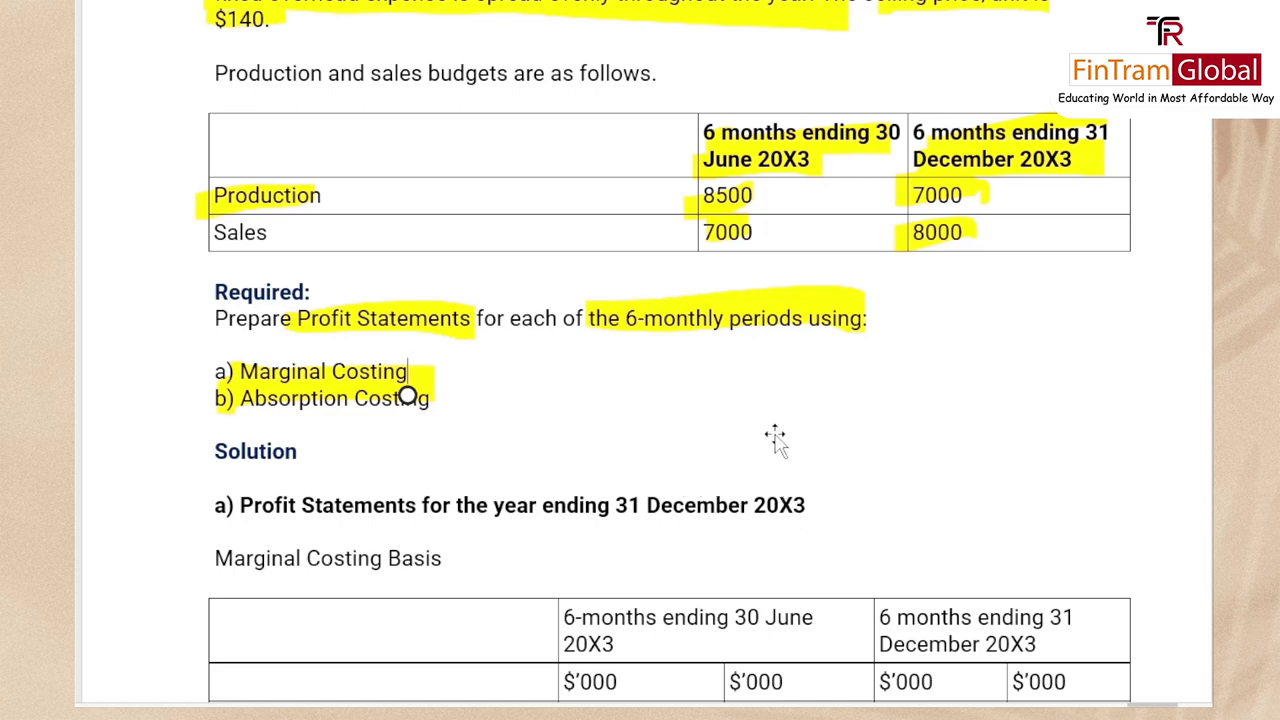
key(alt+Tab)
text(P)
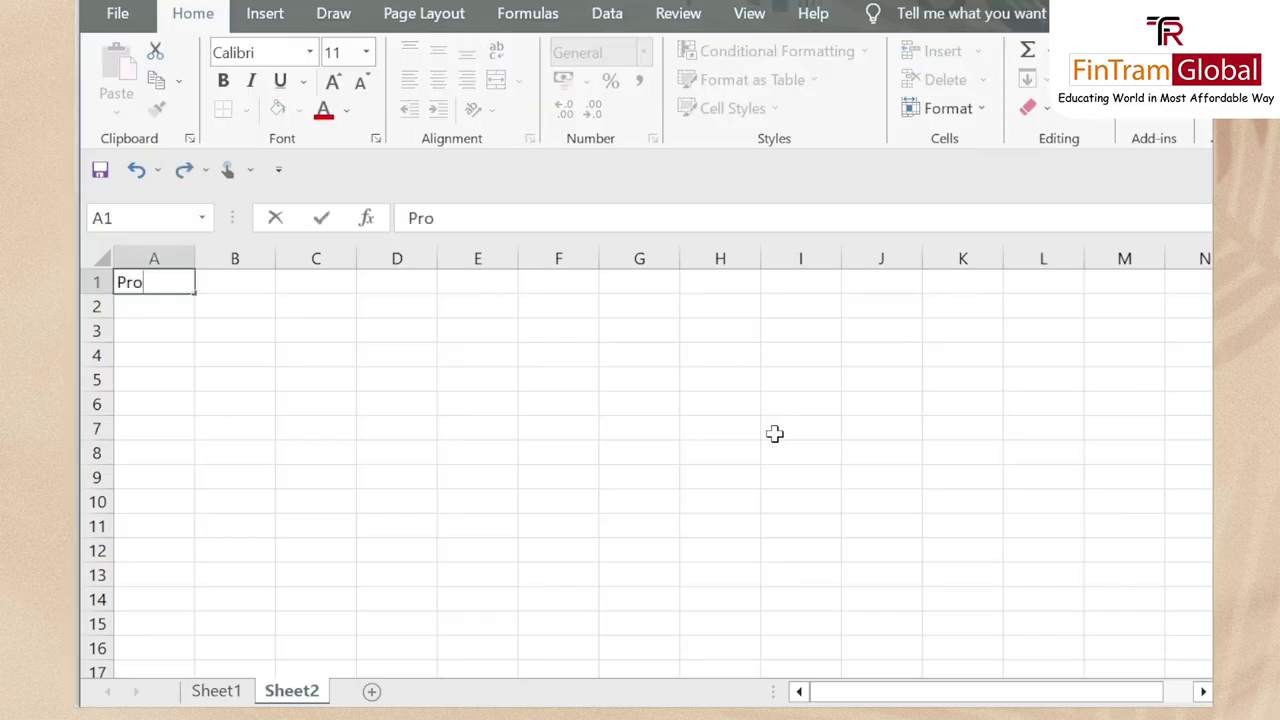
key(BackSpace)
key(BackSpace)
key(BackSpace)
key(BackSpace)
key(BackSpace)
Copy the title "Profit Statements for the year ending 31 December 20X3" from the Word document into cell A1 of Sheet2 and make it bold
key(alt+Tab)
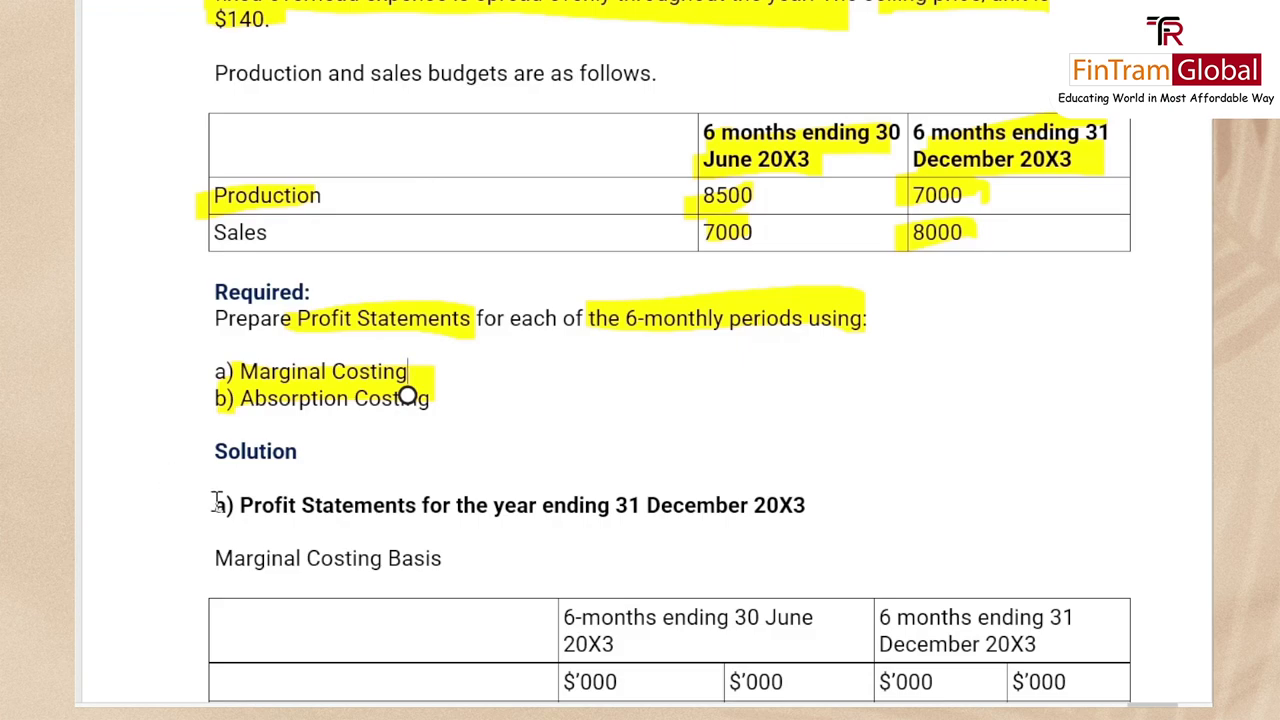
drag(243, 504, 857, 521)
key(ctrl+c)
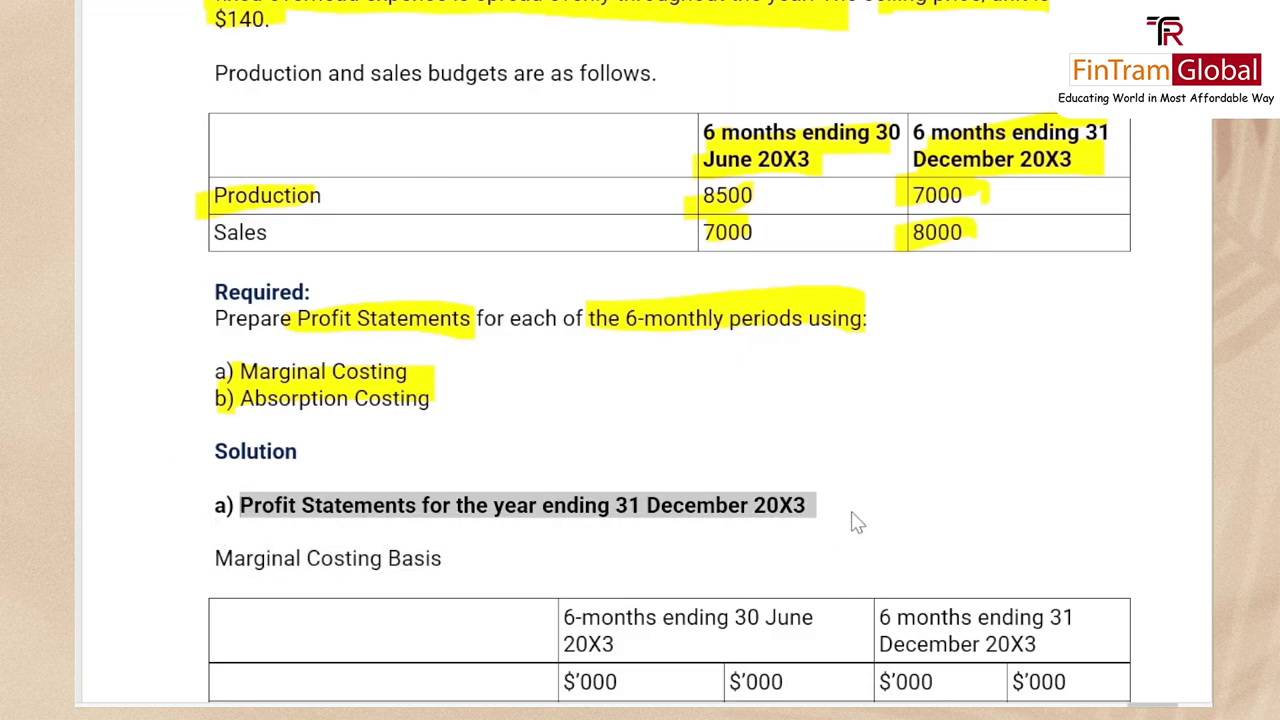
key(alt+Tab)
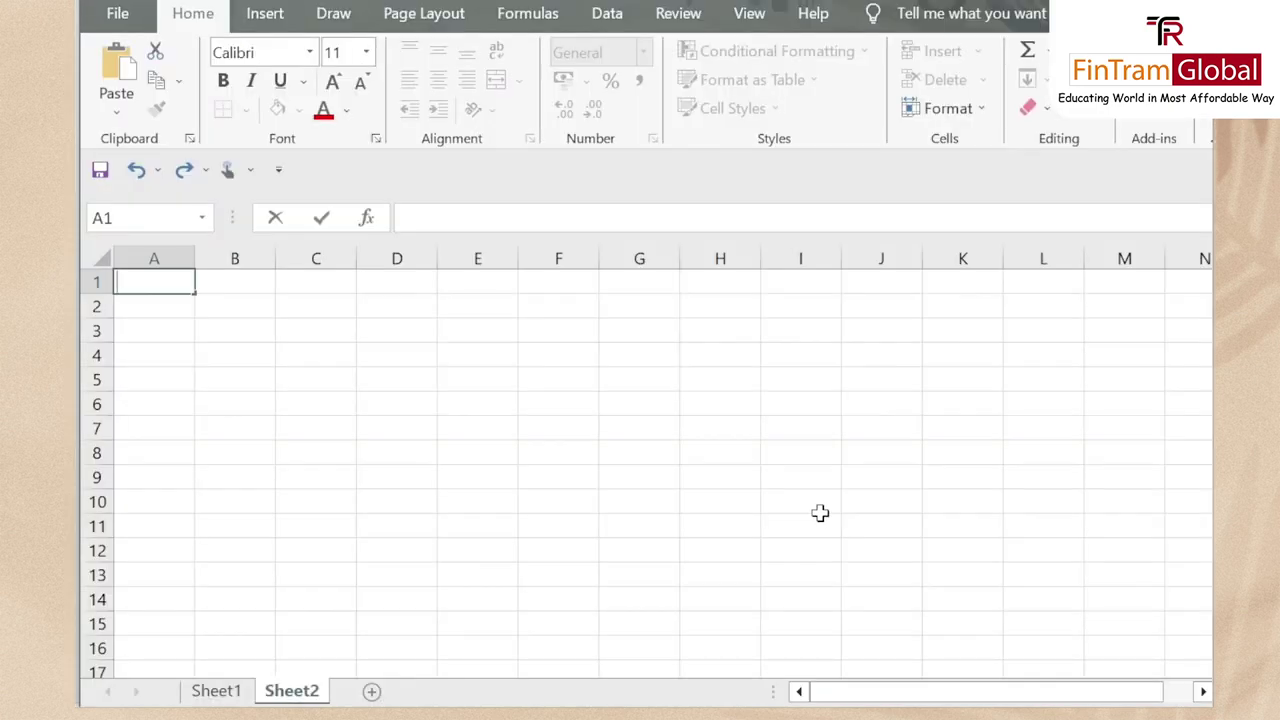
key(alt+Tab)
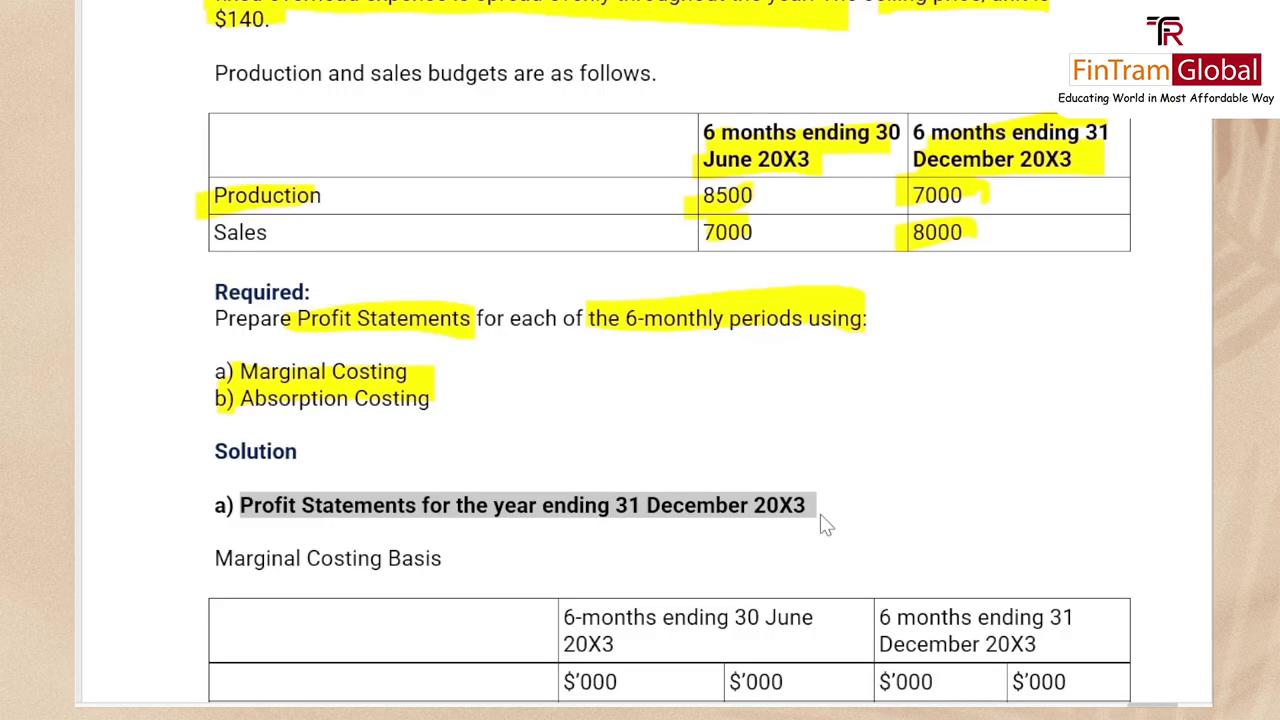
key(alt+Tab)
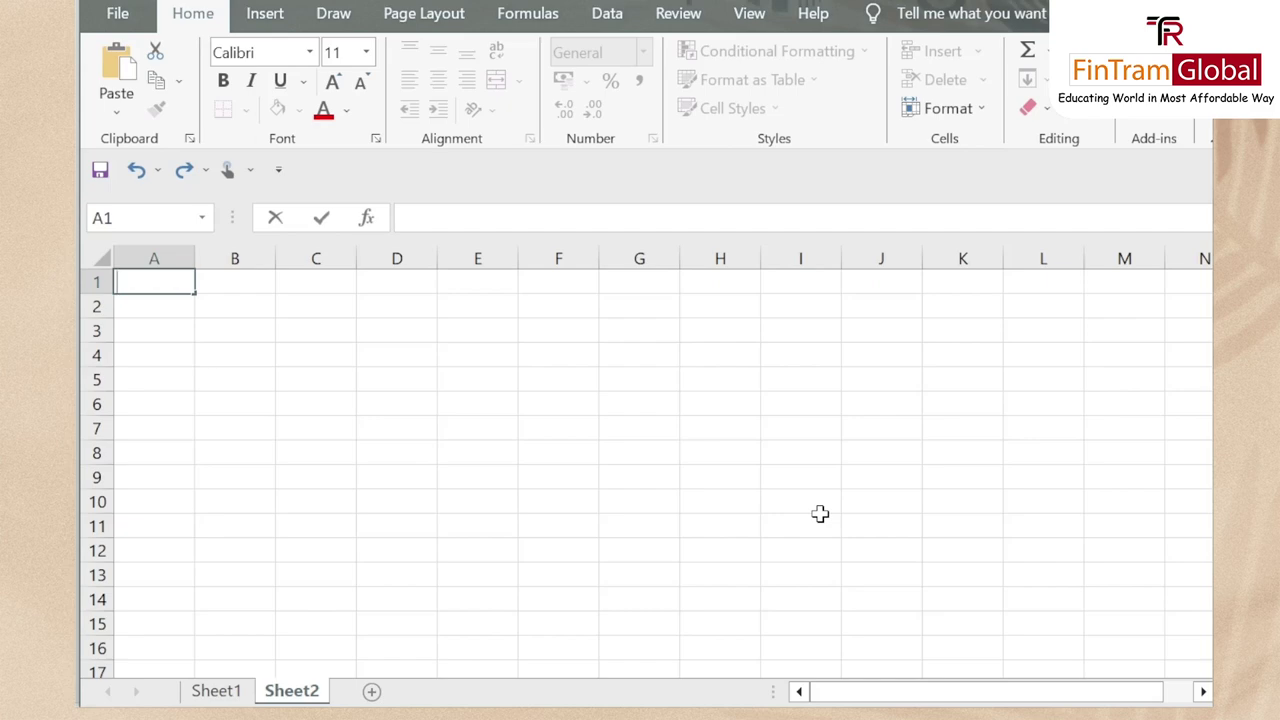
key(ctrl+v)
key(Return)
key(Up)
key(ctrl+b)
Enter the section heading "a) Marginal Costing" in cell A3
key(Down)
key(Down)
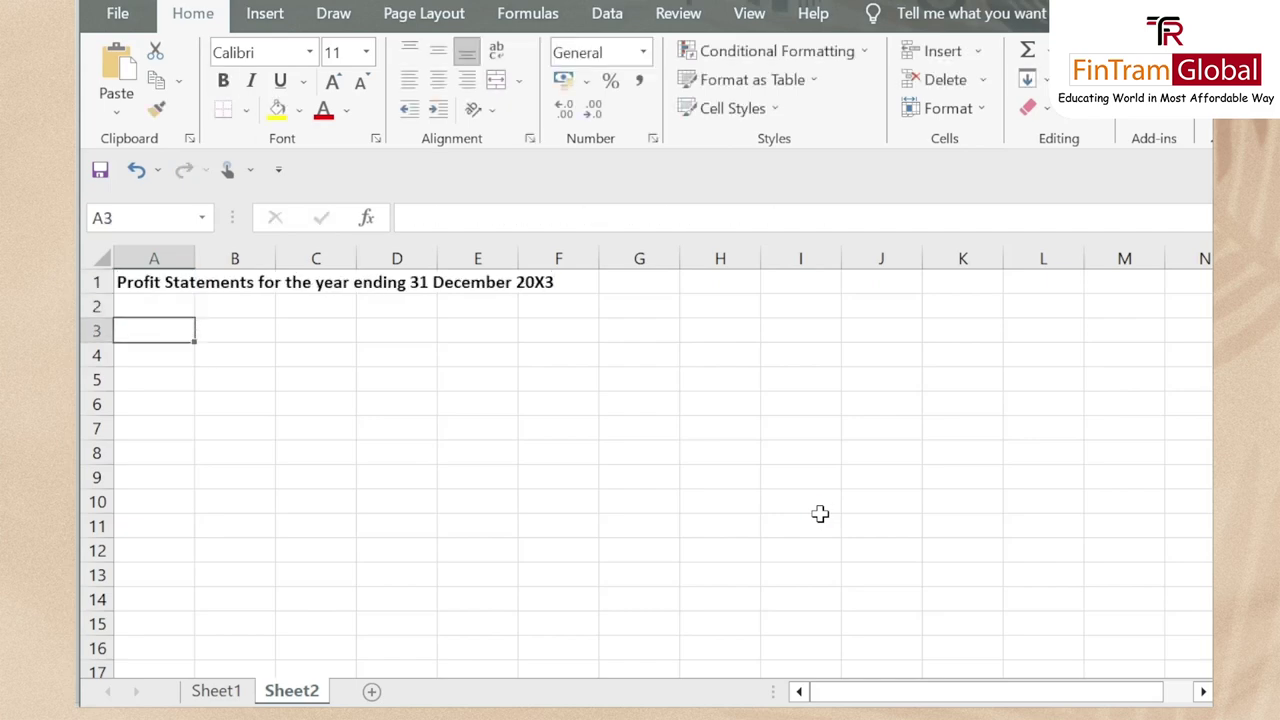
key(Up)
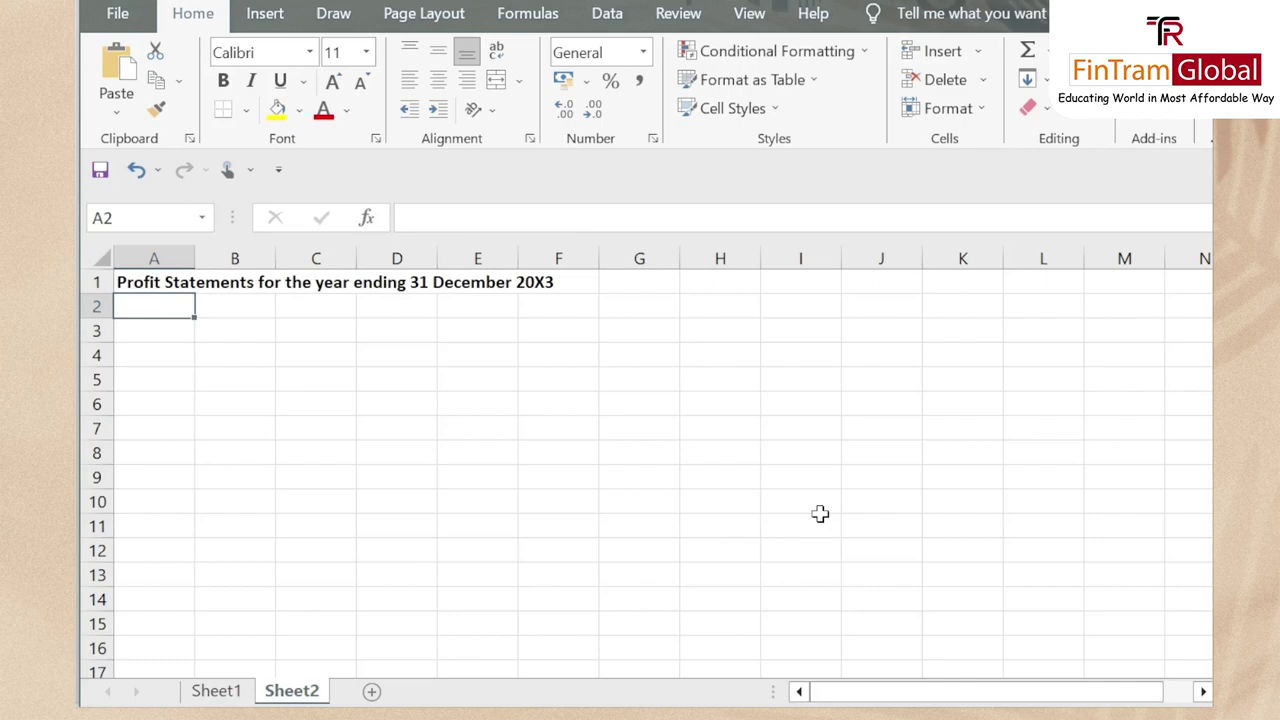
key(Down)
key(Up)
key(Down)
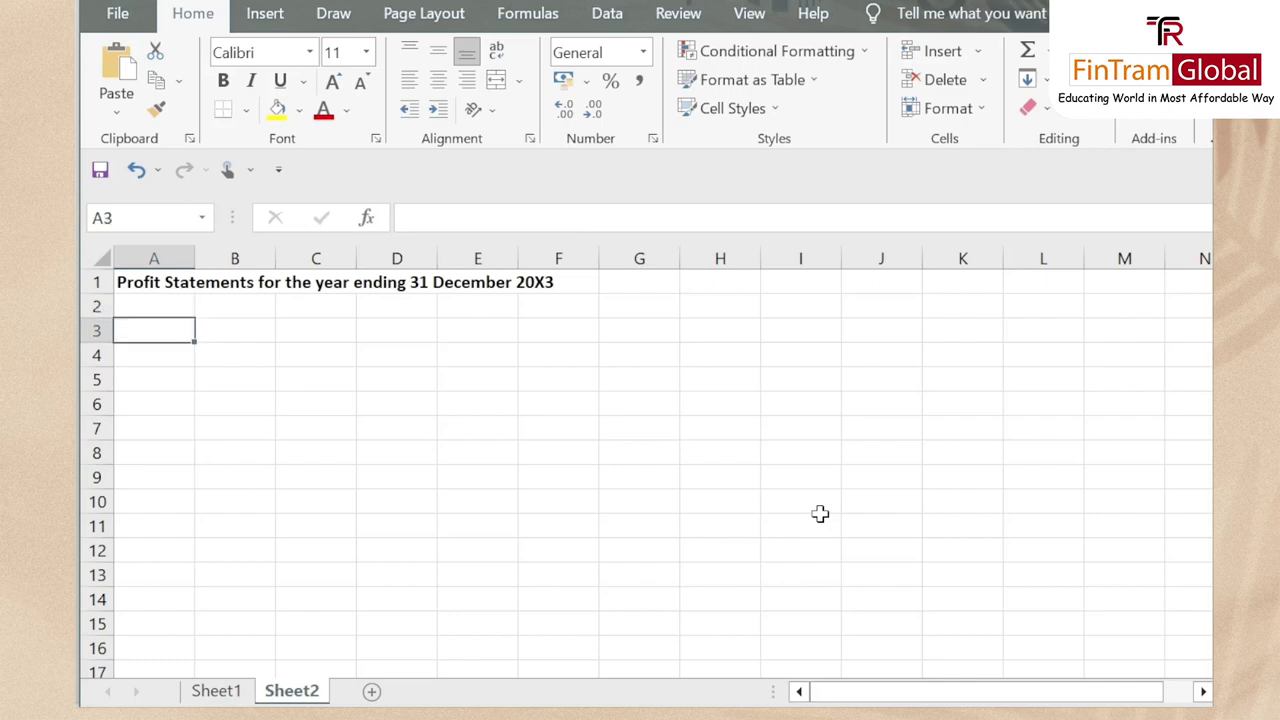
text(A)
key(BackSpace)
text())
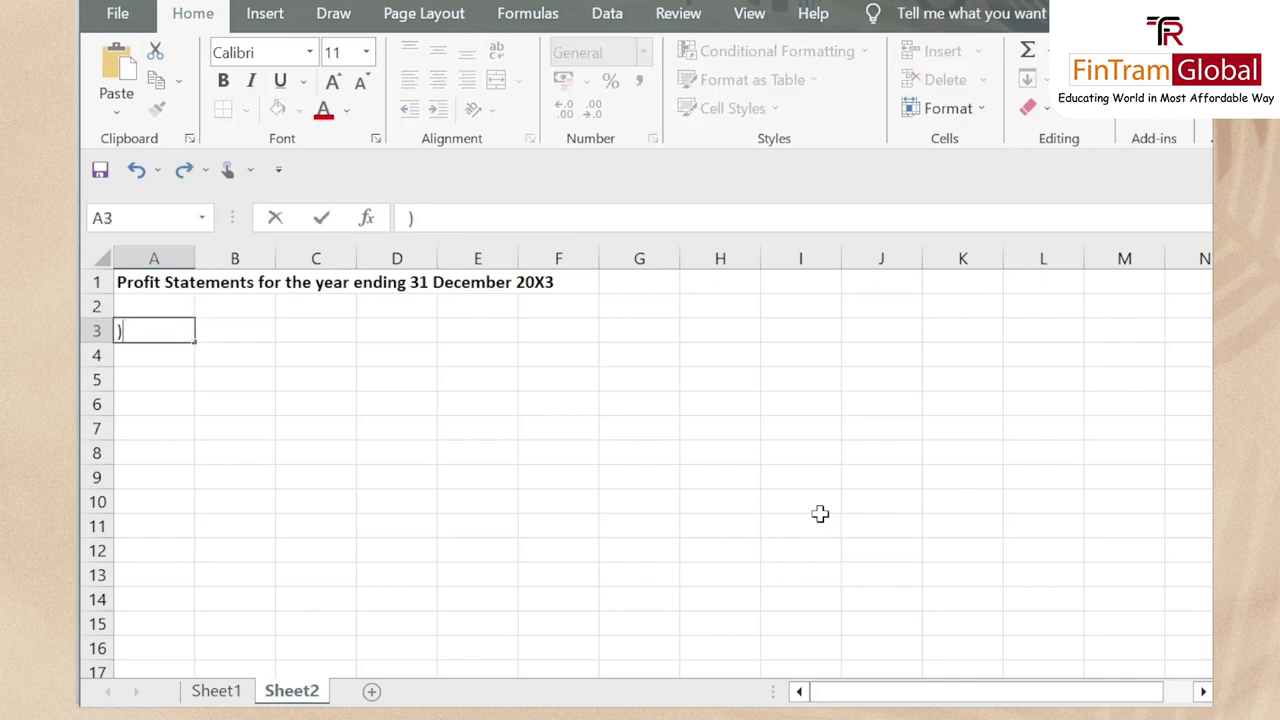
key(BackSpace)
text(A))
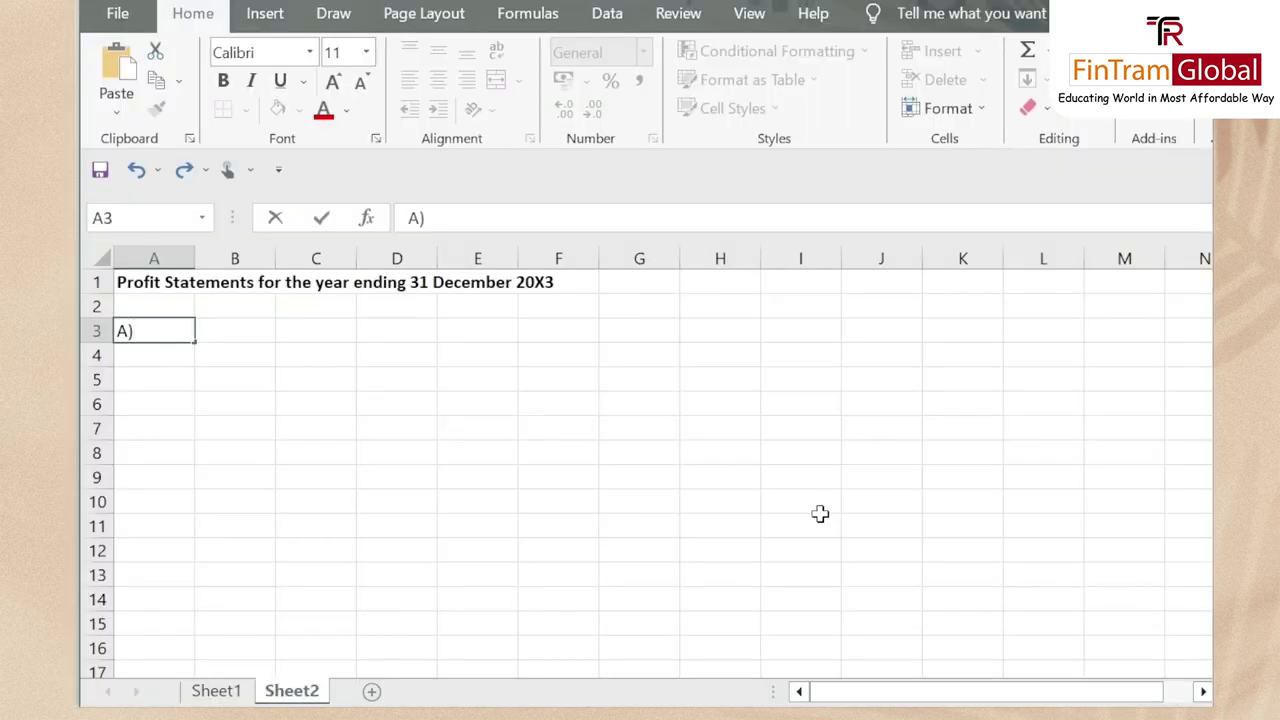
key(BackSpace)
key(BackSpace)
text(a) Marginal Costing)
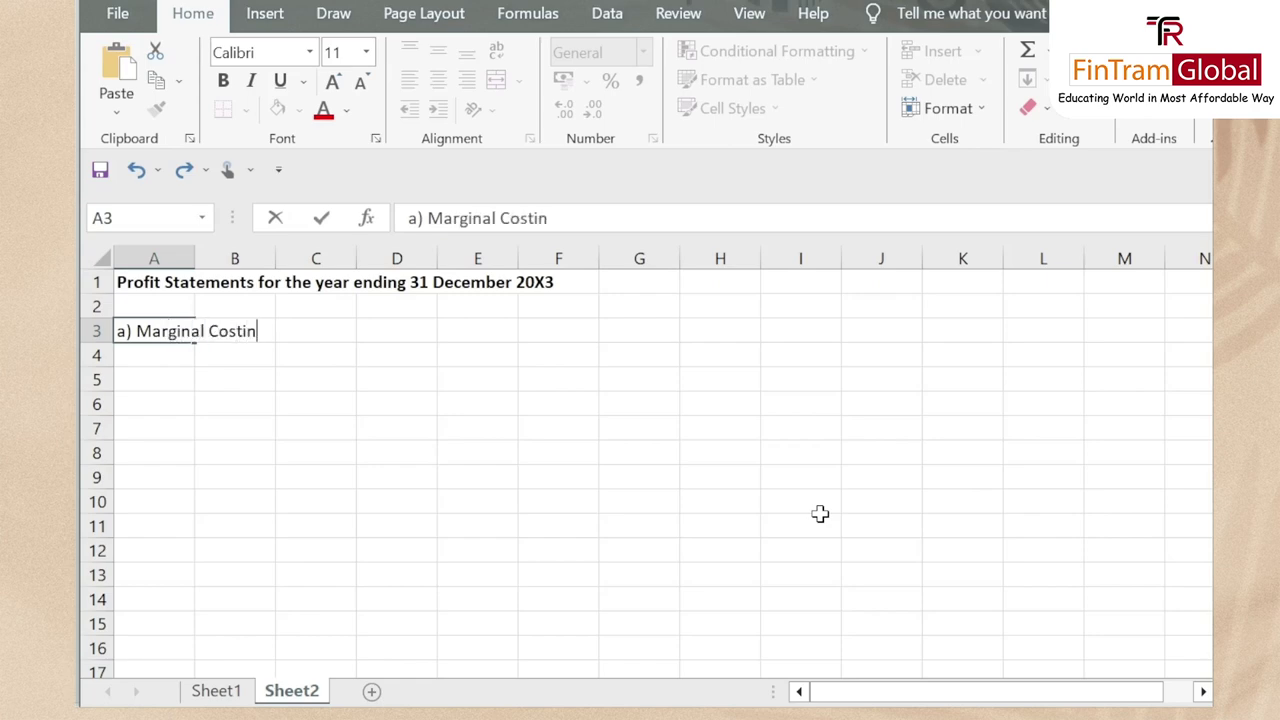
key(Return)
Make the marginal costing heading in A3 bold and move to cell A5
key(Up)
key(ctrl+b)
key(Down)
key(Down)
Copy the heading "6-months ending 30 June 20X3" from the Word solution table into cell B5 of the Excel sheet
key(alt+Tab)
scroll(751, 389, down, 1)
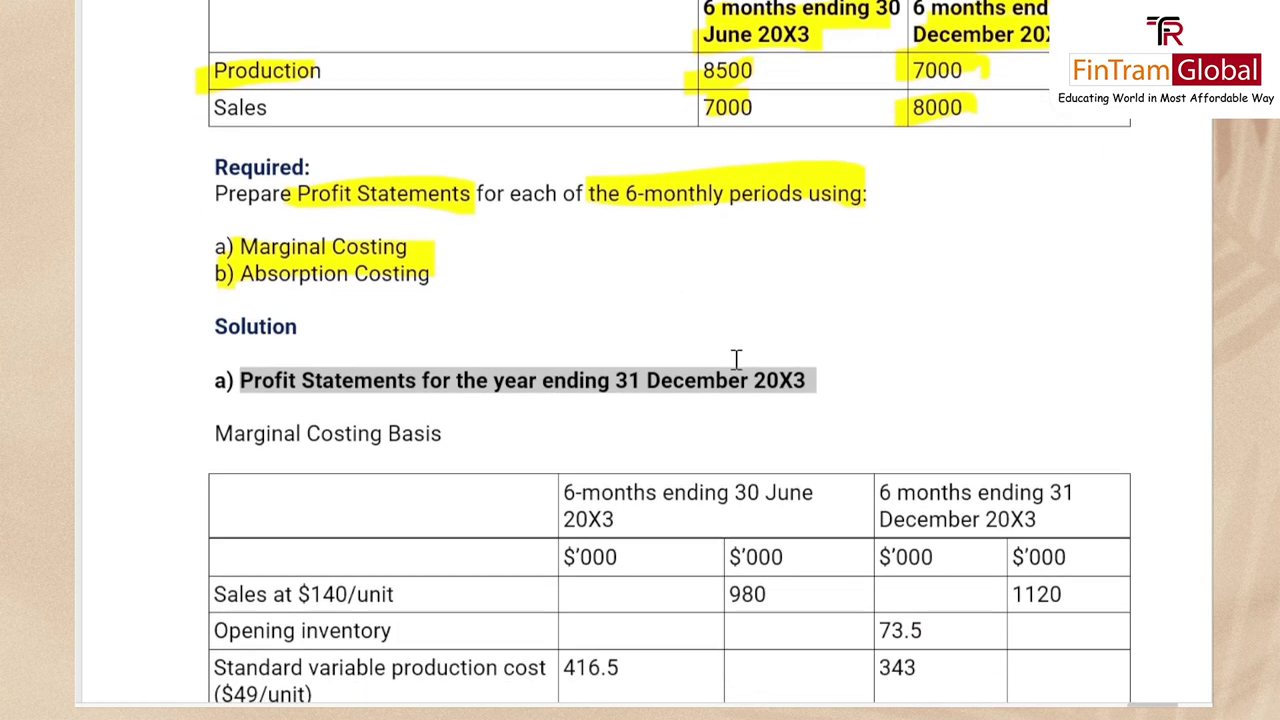
scroll(763, 213, down, 2)
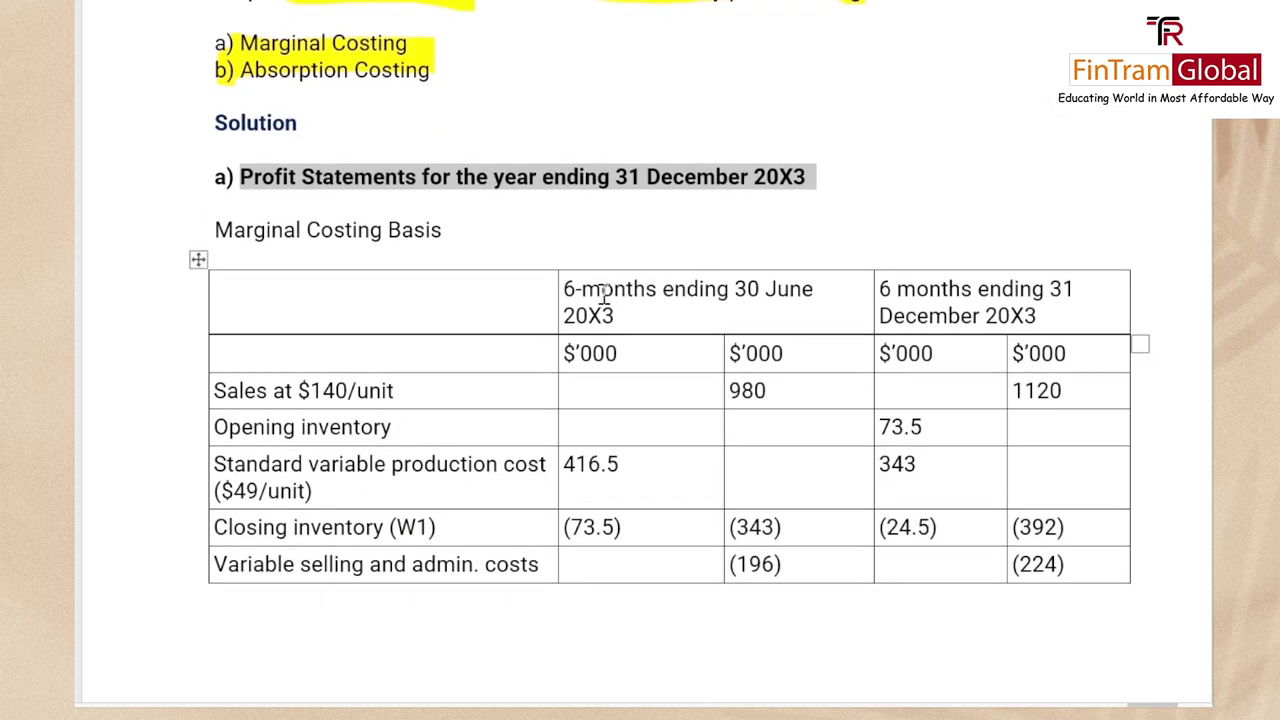
scroll(604, 292, down, 1)
click(566, 228)
key(ctrl+c)
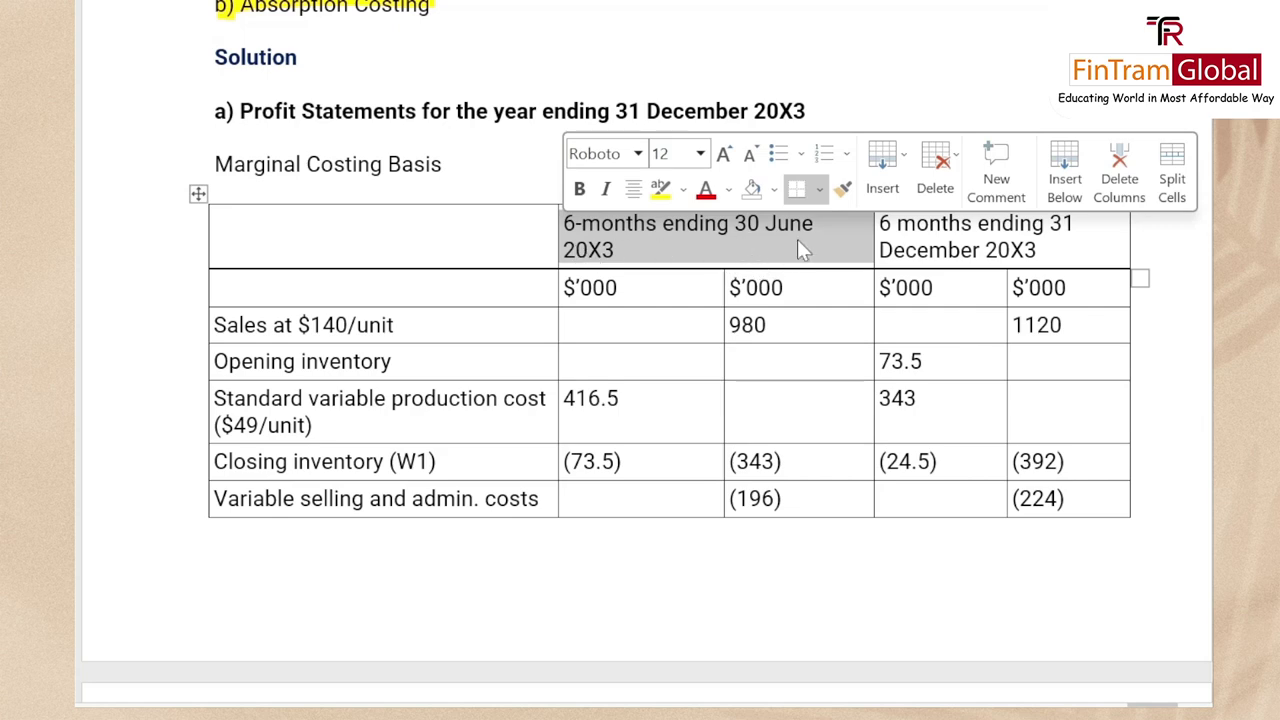
click(789, 354)
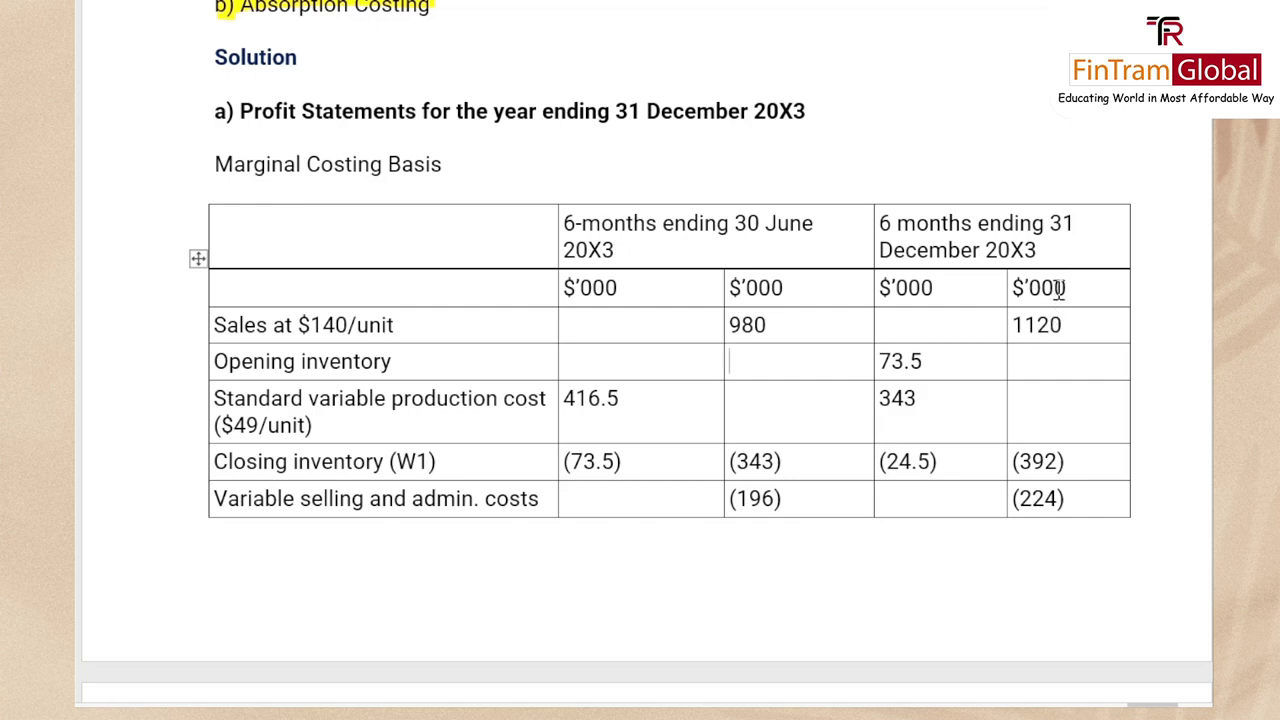
drag(570, 222, 634, 246)
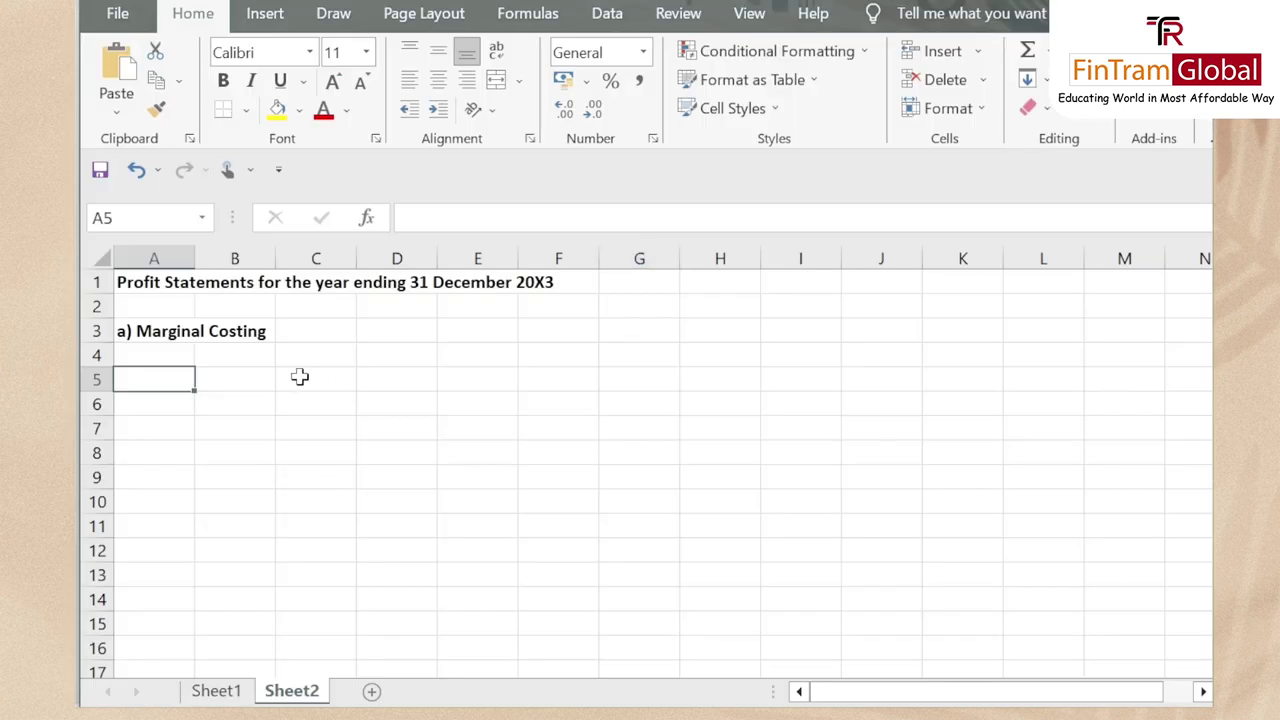
double_click(263, 378)
key(ctrl+v)
click(306, 432)
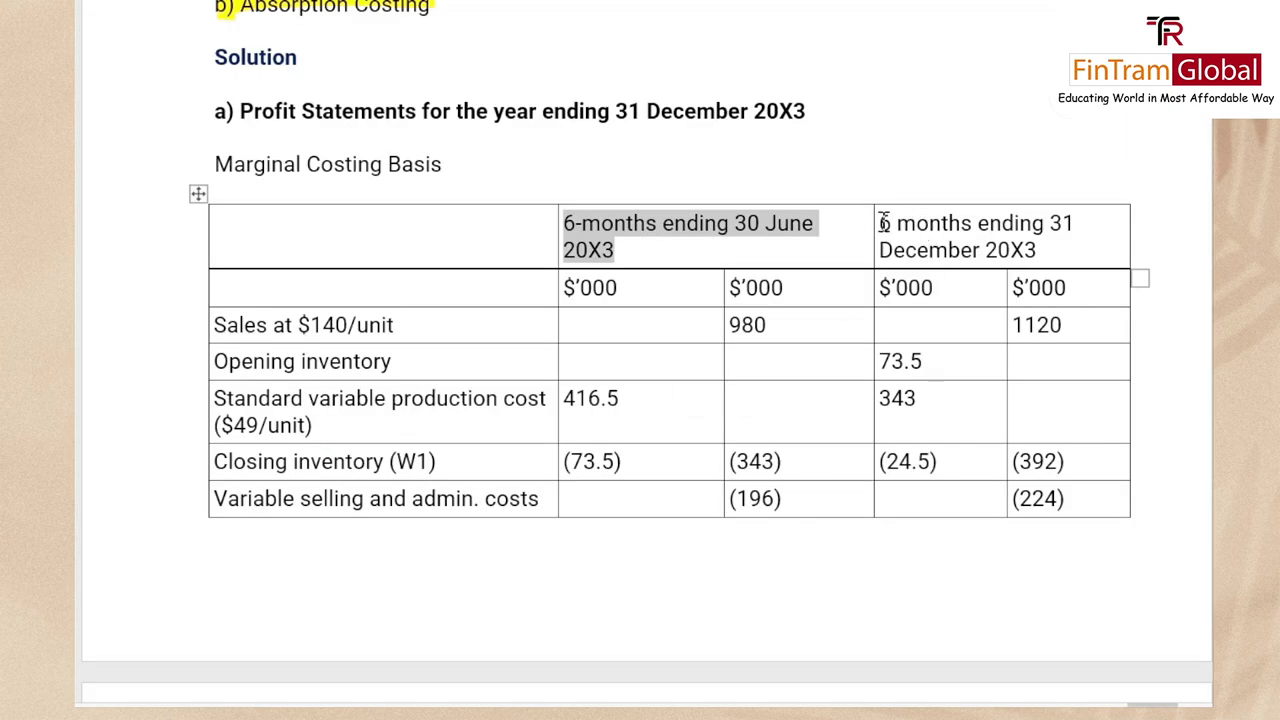
Copy the heading "6 months ending 31 December 20X3" from the Word solution table into cell D5 of the Excel sheet
drag(884, 222, 1040, 250)
key(ctrl+c)
key(alt+Tab)
click(395, 380)
double_click(395, 380)
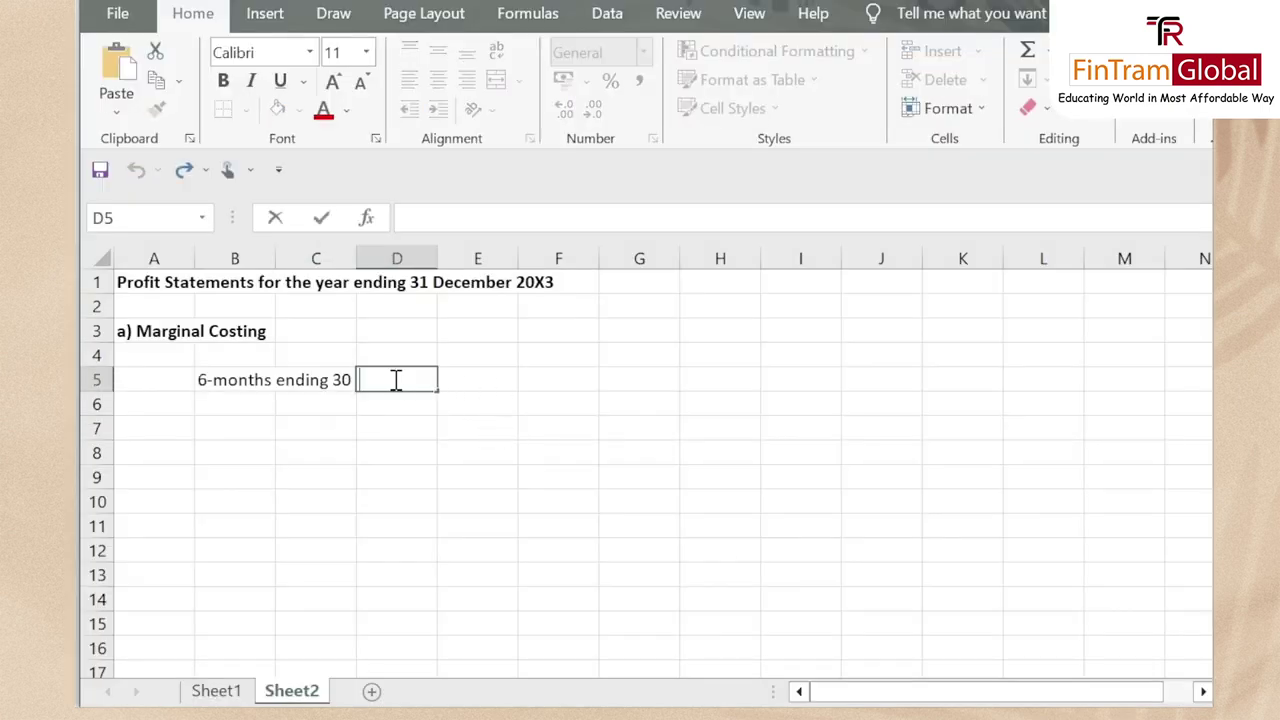
key(ctrl+v)
click(409, 437)
Merge and centre the period headings across B5:C5 and D5:E5, and widen columns B to E
drag(257, 382, 307, 383)
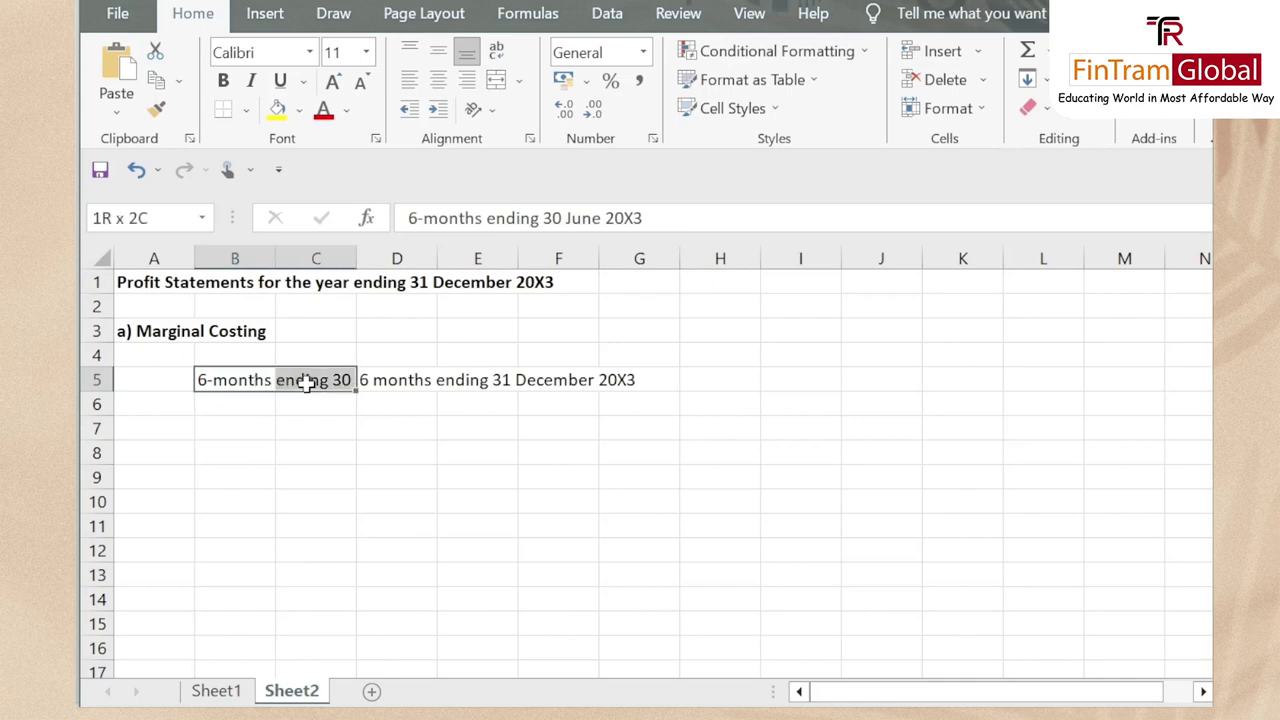
click(496, 80)
click(410, 384)
drag(410, 384, 480, 378)
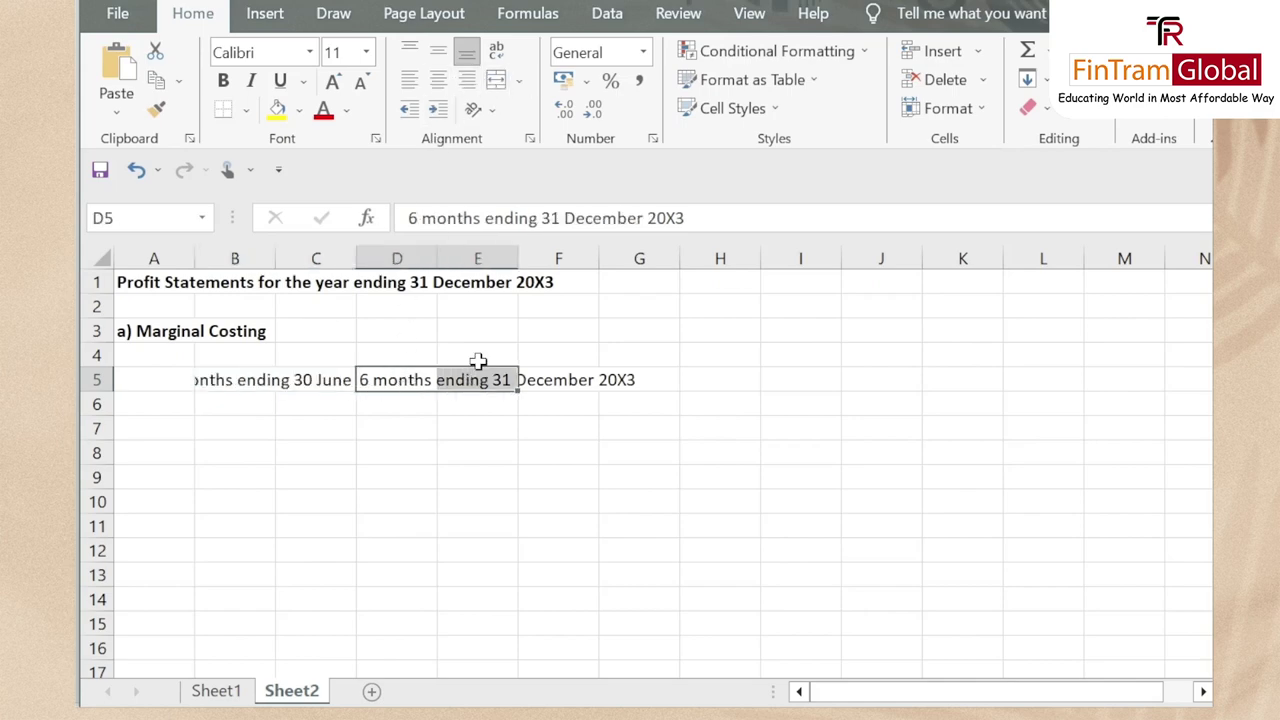
click(496, 80)
drag(222, 258, 466, 257)
drag(274, 258, 323, 258)
Make both period headings in row 5 bold and widen column A for the row labels
click(257, 381)
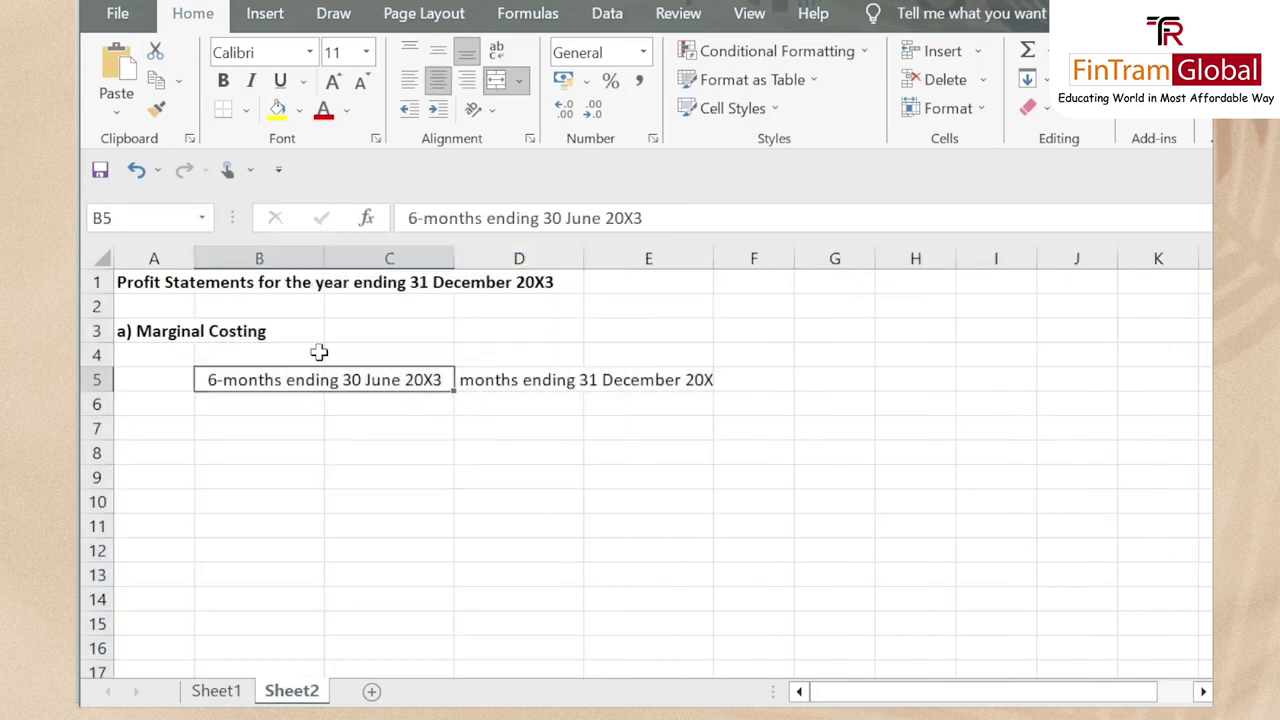
key(shift+Right)
key(ctrl+b)
key(Left)
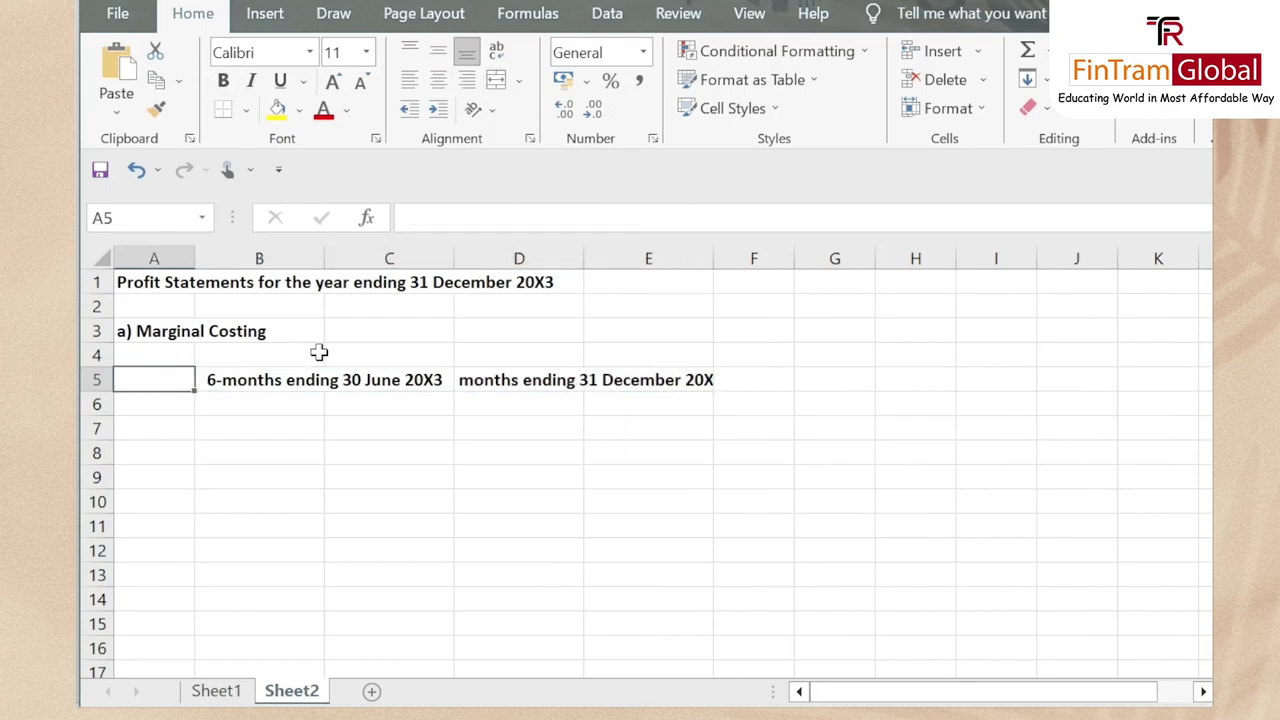
drag(196, 258, 352, 268)
Check the budget data in the Word document and enter the row label "Sales" in cell A6 of the Excel sheet
key(alt+Tab)
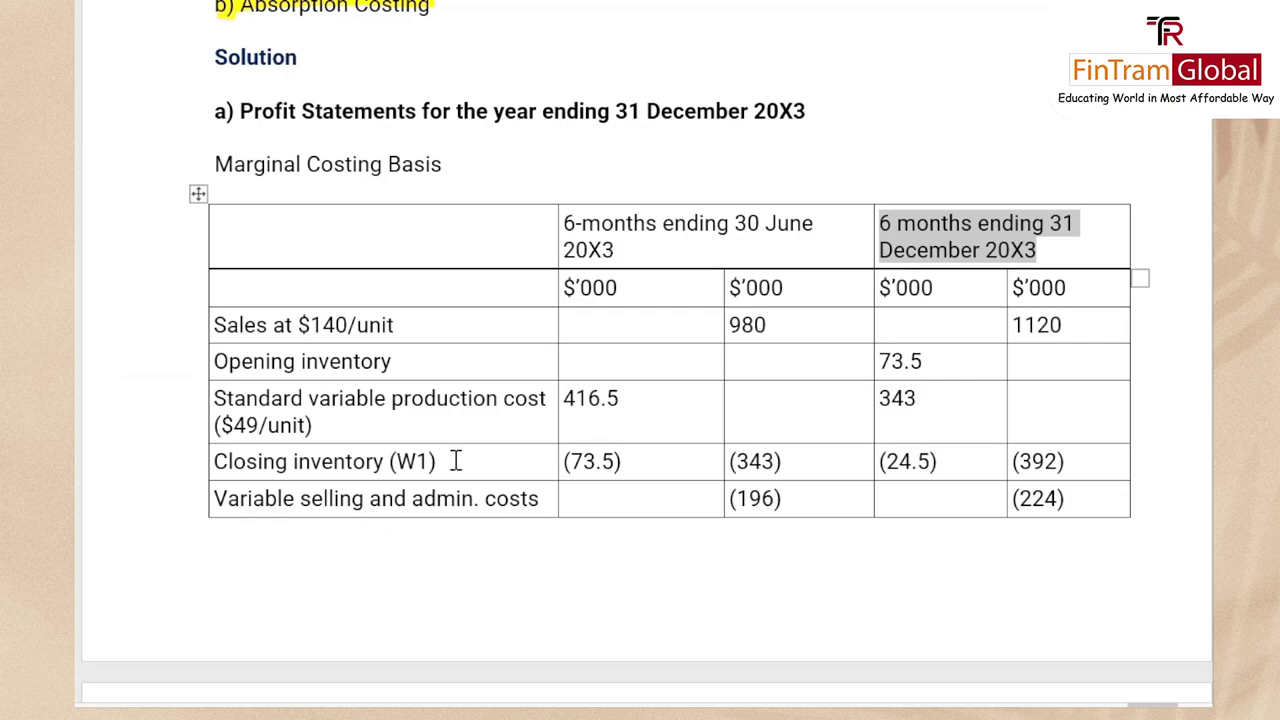
scroll(650, 388, up, 5)
scroll(661, 383, up, 4)
scroll(686, 360, down, 2)
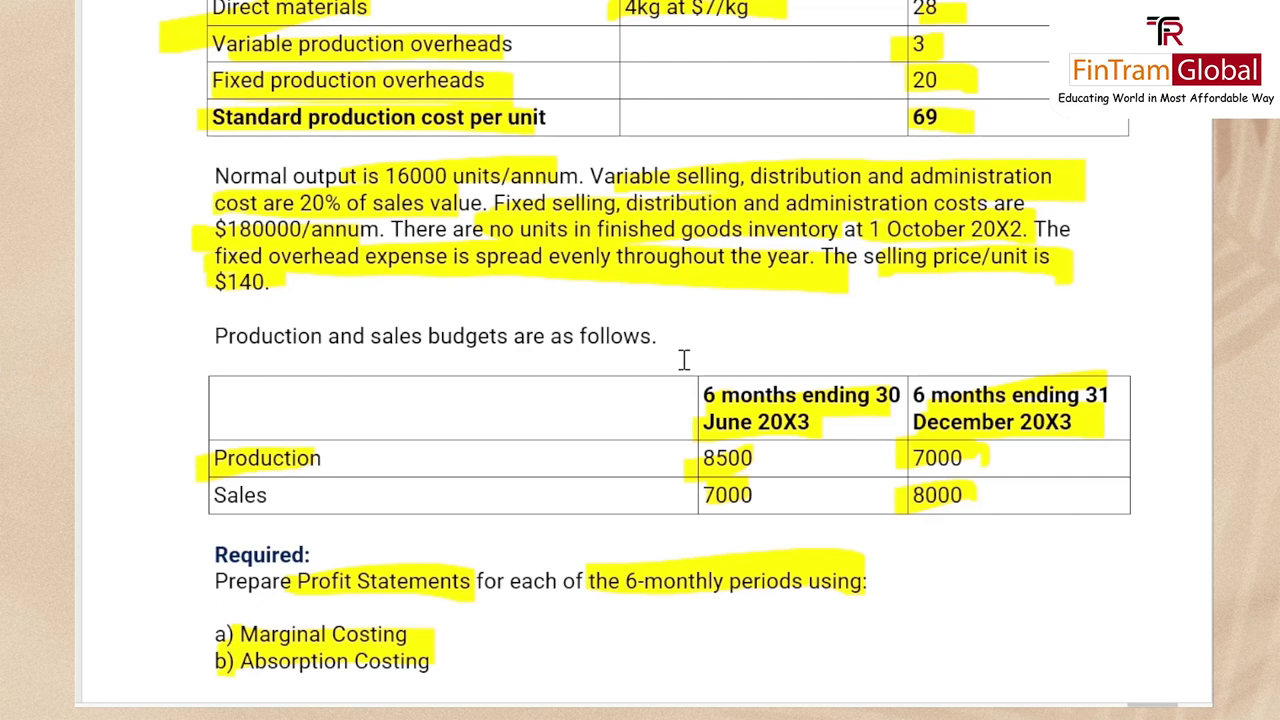
key(alt+Tab)
key(Down)
key(Down)
key(Up)
text(Sae)
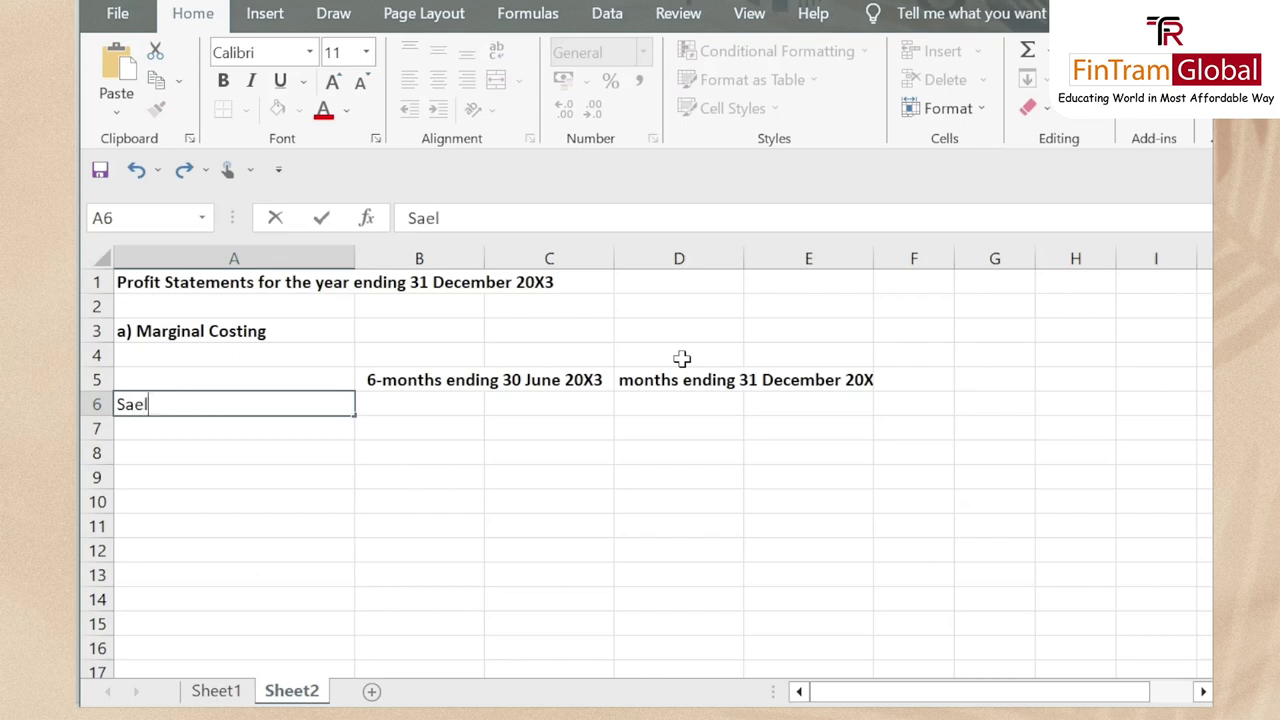
text(ls)
key(Return)
key(Up)
key(Up)
key(Down)
text(sALES)
key(Return)
Examine the standard costs, selling price and budgeted sales units in the Word document, and return to cell C6 in the Sales row in Excel
key(Up)
key(Up)
key(Right)
key(Down)
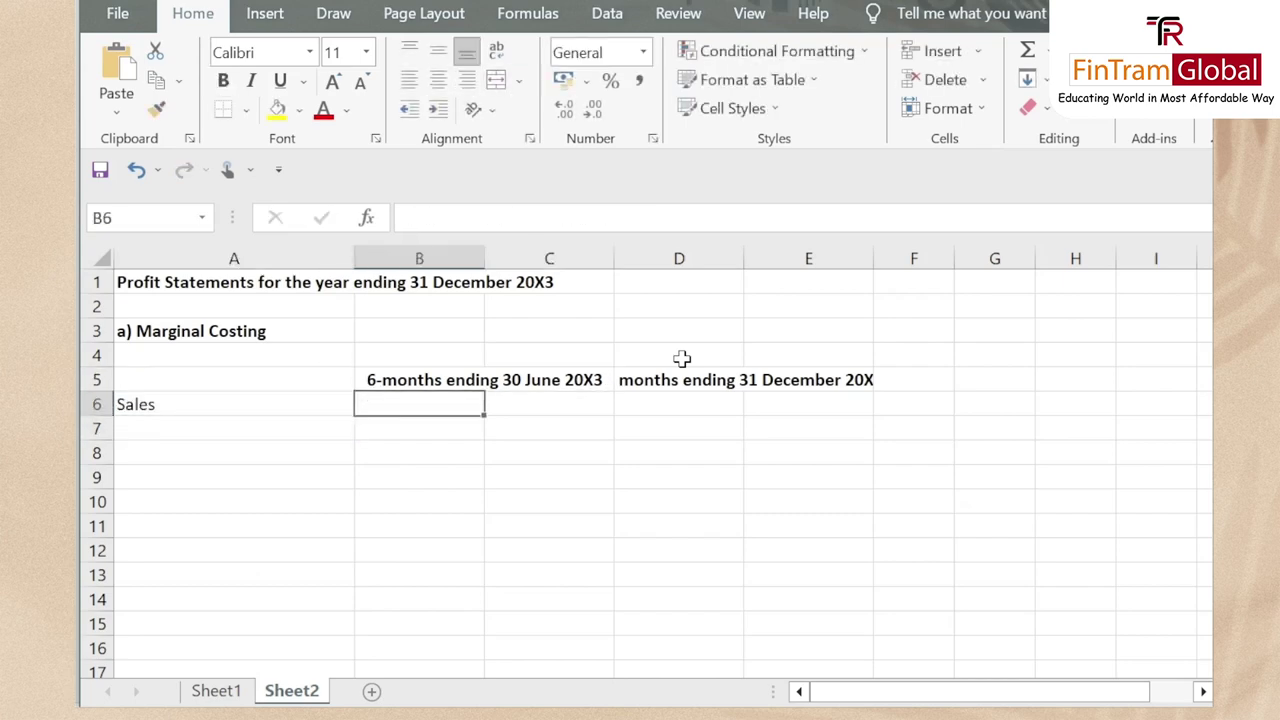
key(alt+Tab)
scroll(684, 359, up, 3)
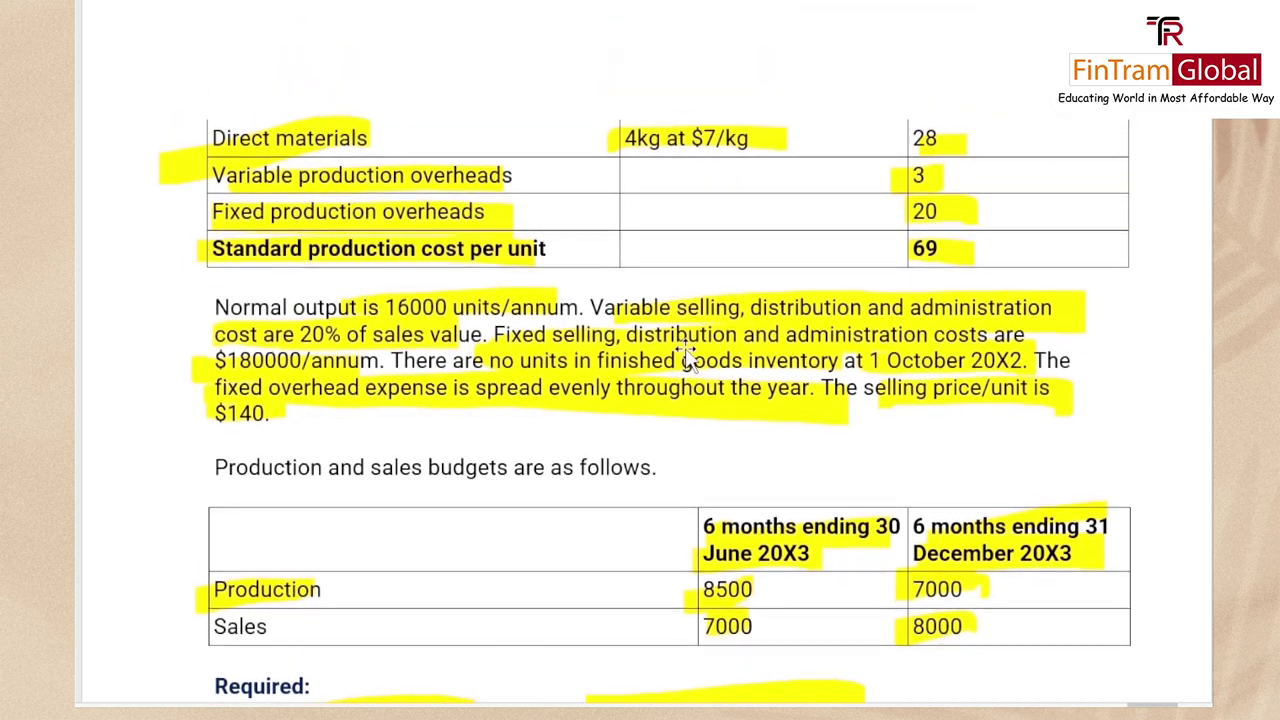
scroll(650, 365, up, 9)
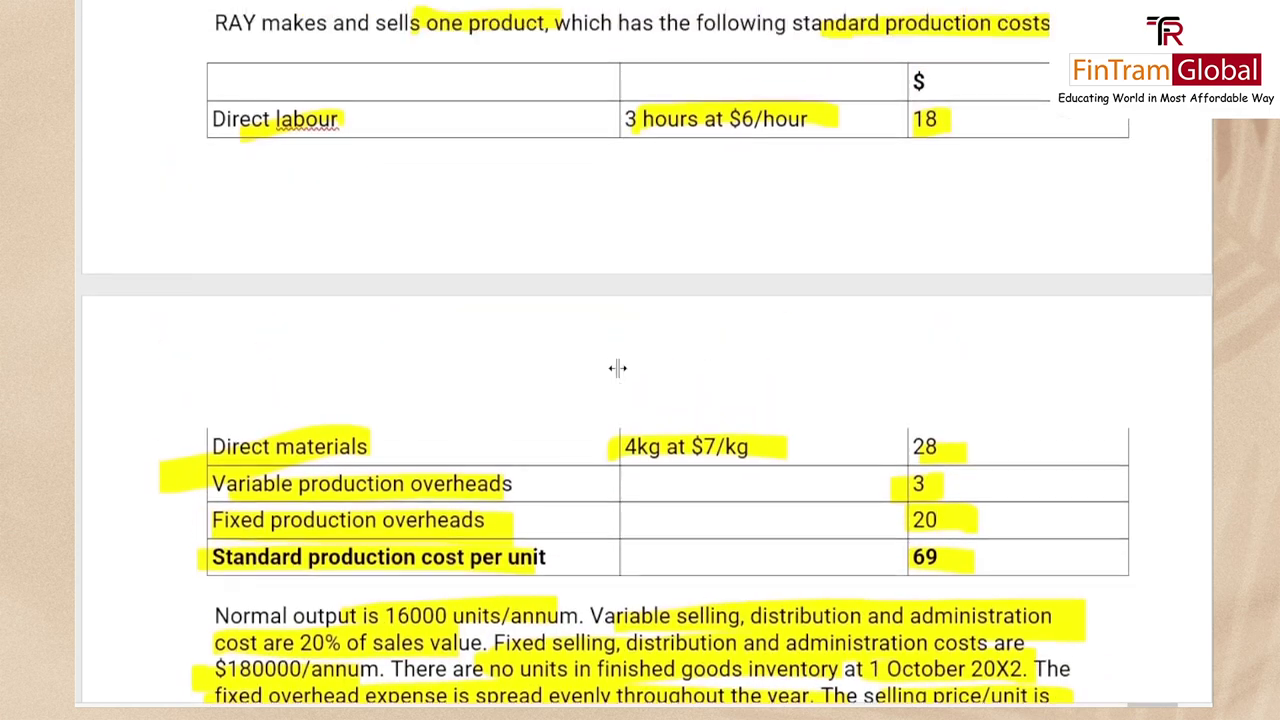
scroll(617, 369, down, 10)
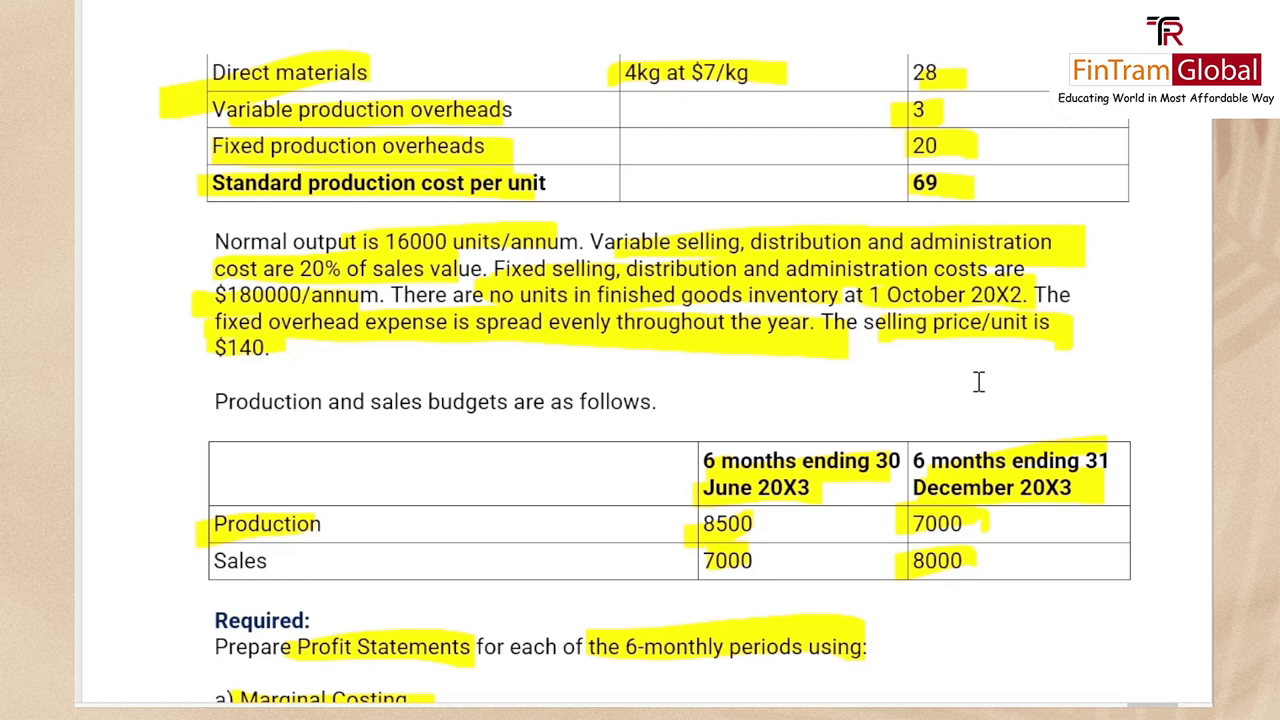
scroll(780, 294, down, 3)
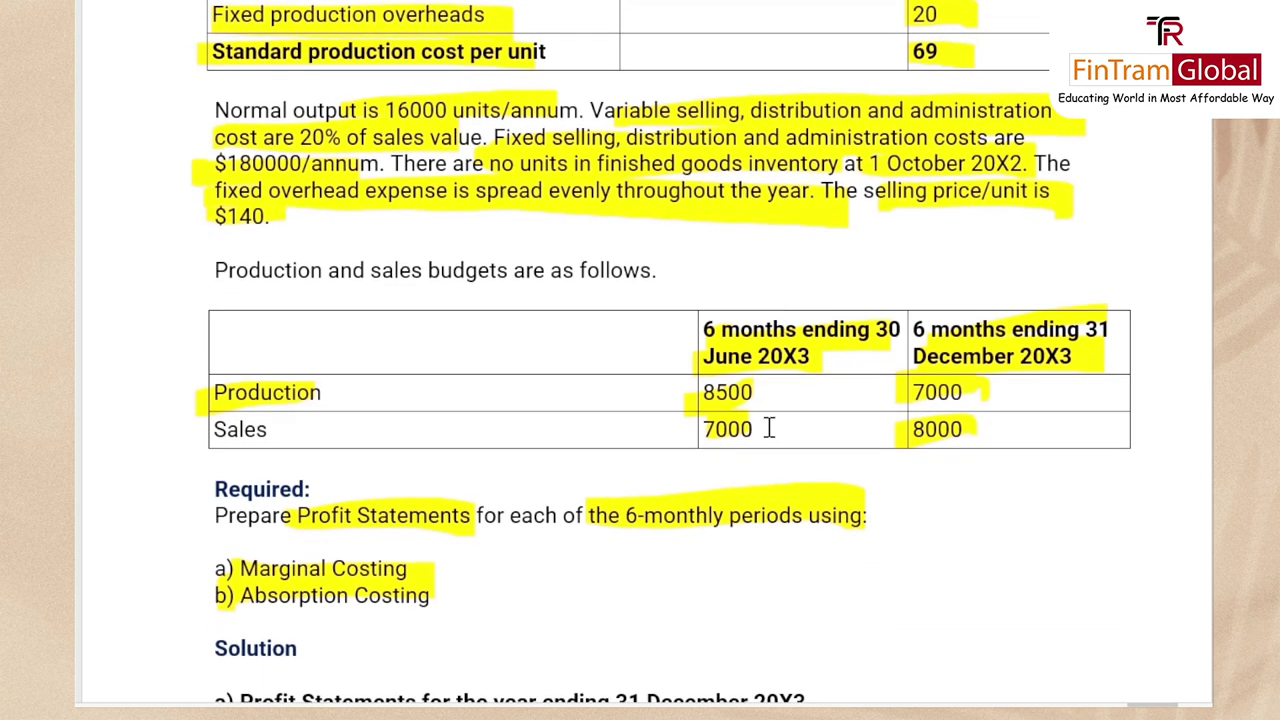
drag(774, 434, 1022, 444)
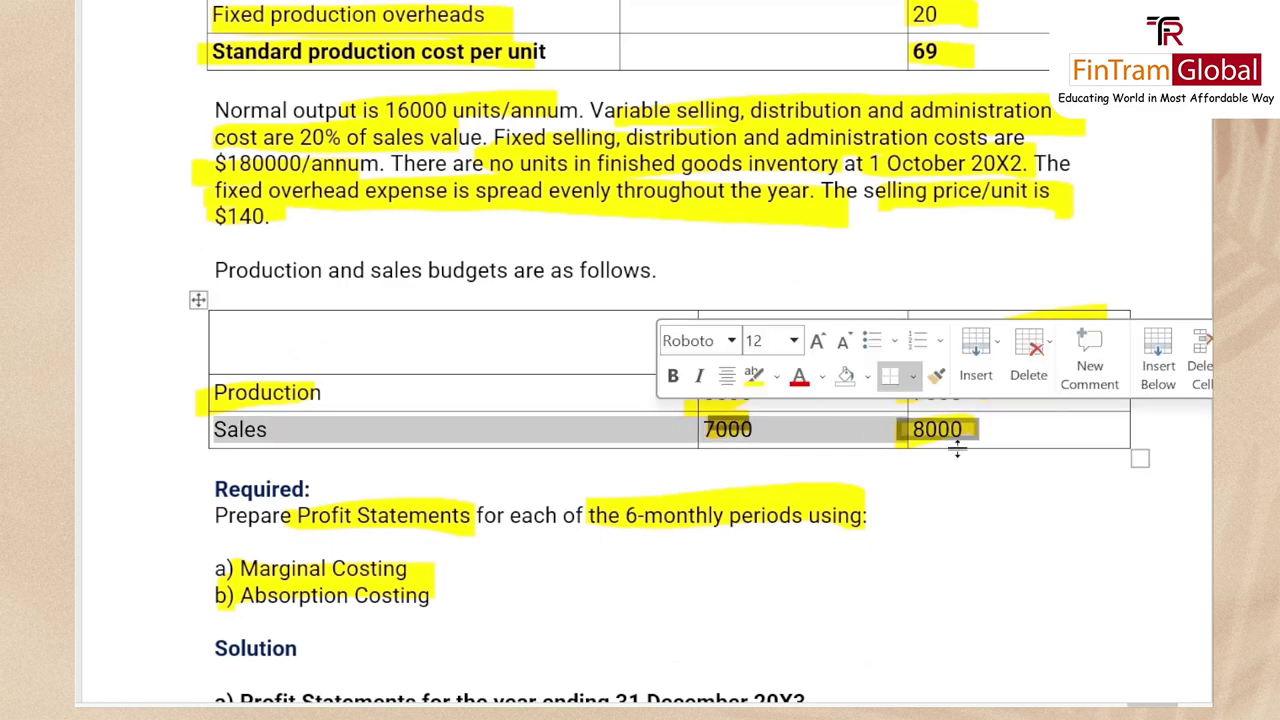
click(1105, 480)
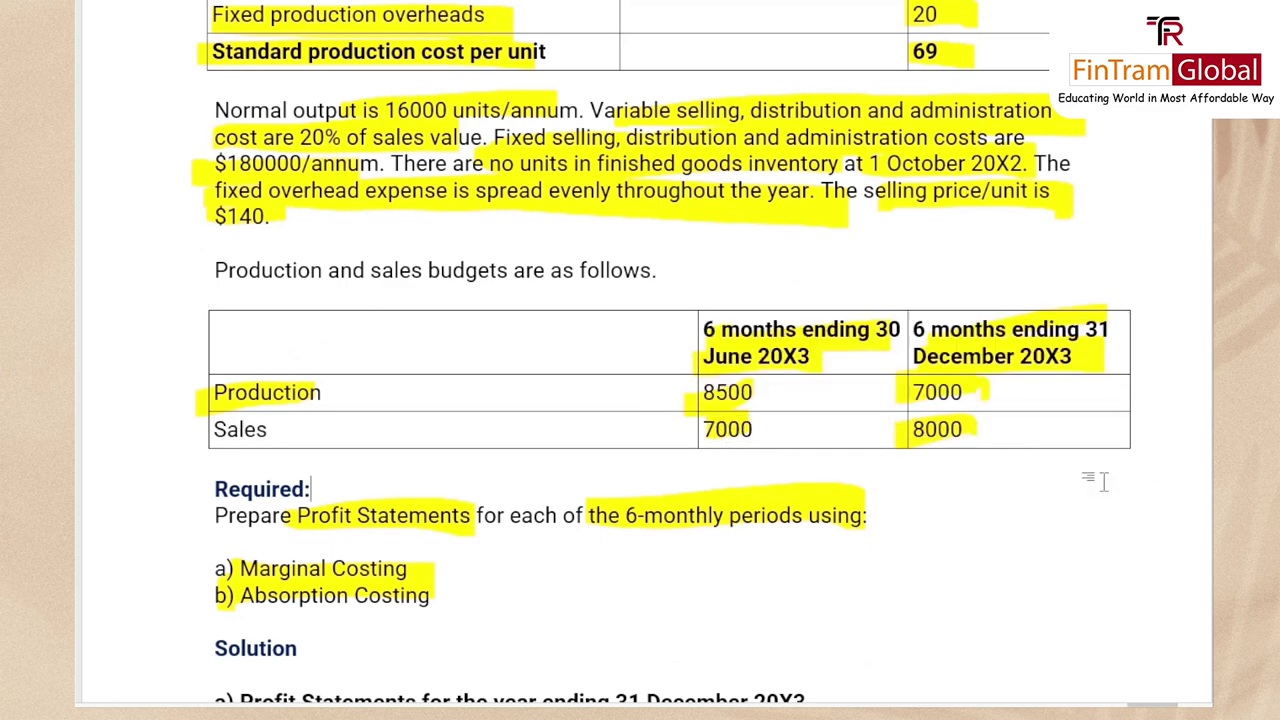
key(alt+Tab)
key(Right)
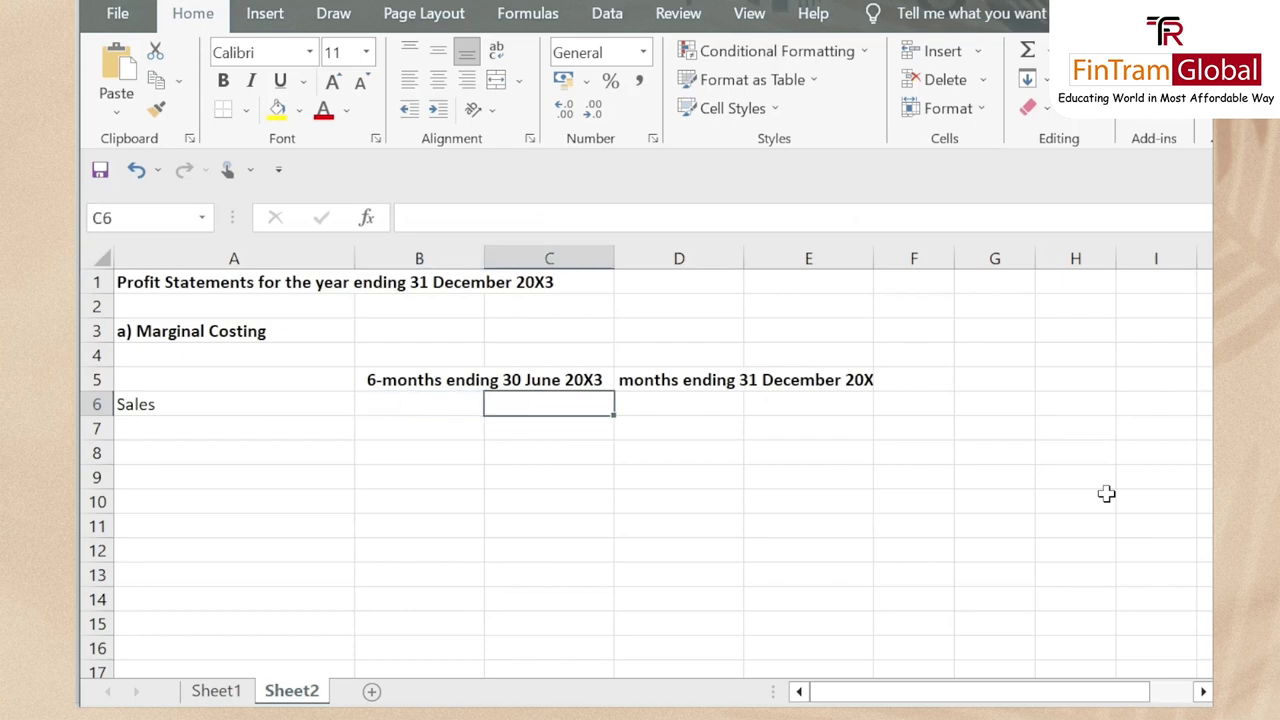
Calculate sales for the six months ending 30 June 20X3 in C6 as =7000*140
text(=7000*14)
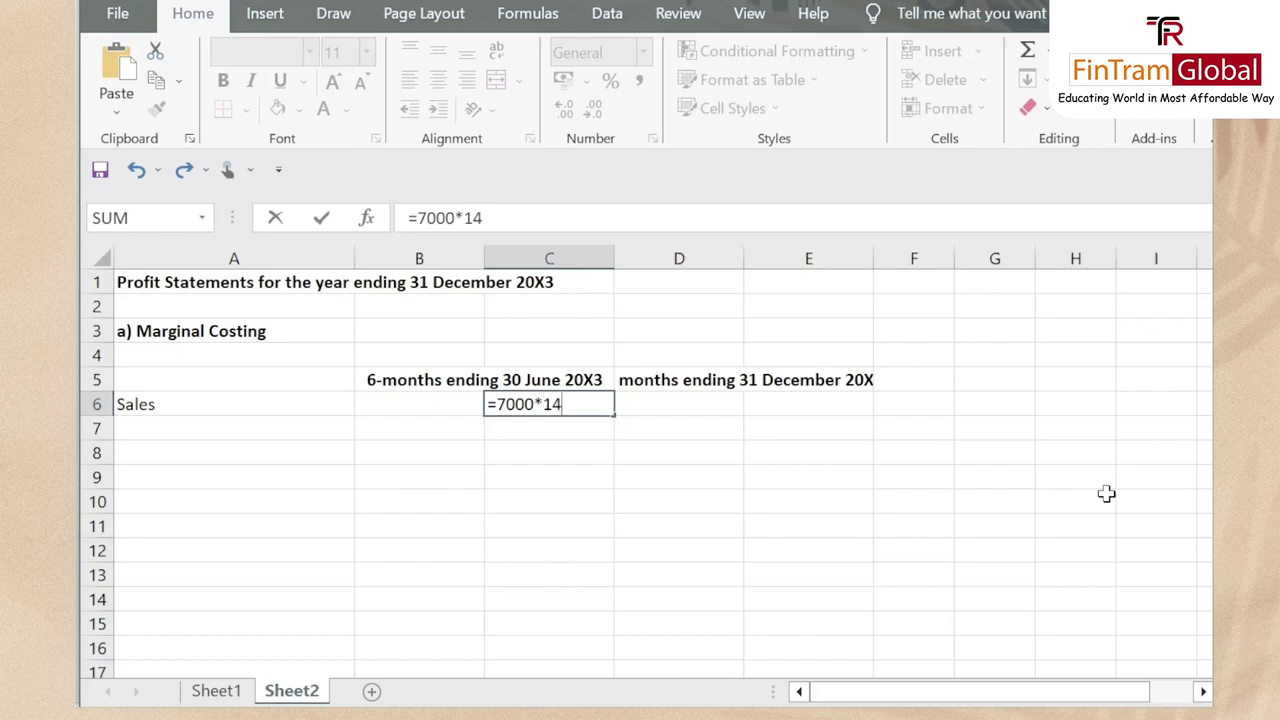
key(Return)
key(Up)
key(Right)
key(Right)
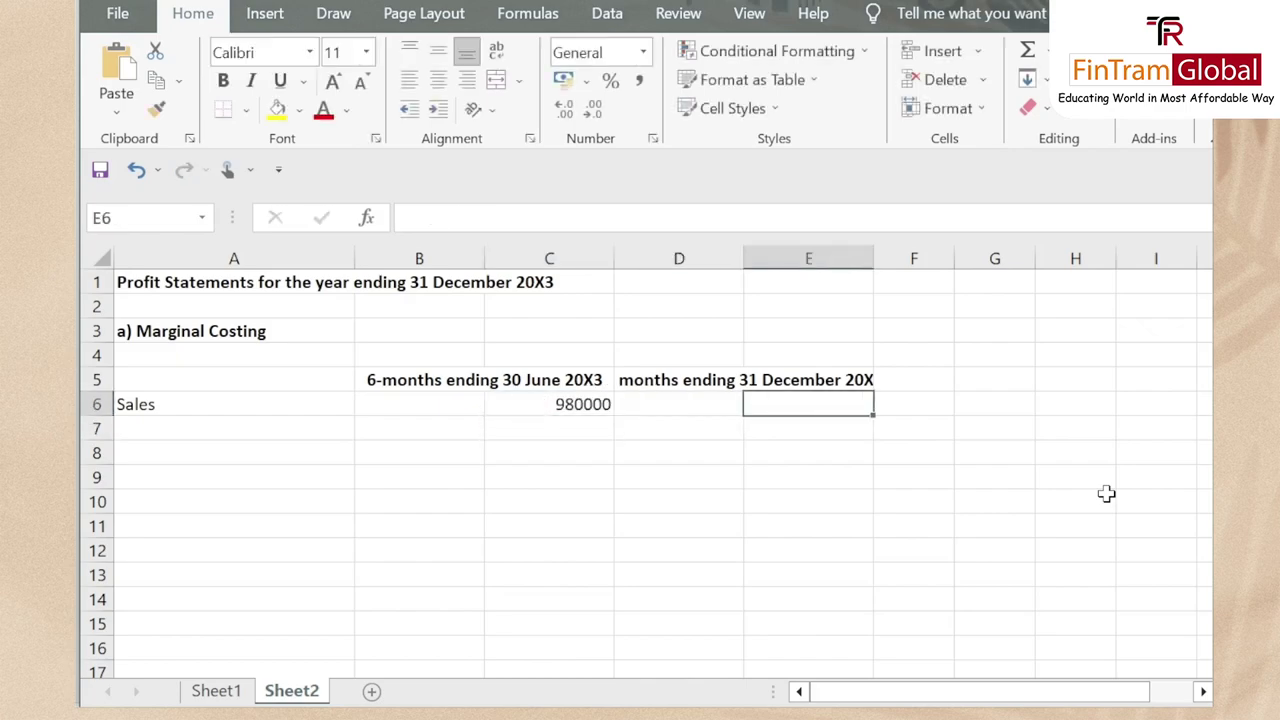
Check the budget in the Word document and calculate sales for the six months ending 31 December 20X3 in E6 as =8000*140
key(alt+Tab)
key(alt+Tab)
text(=80)
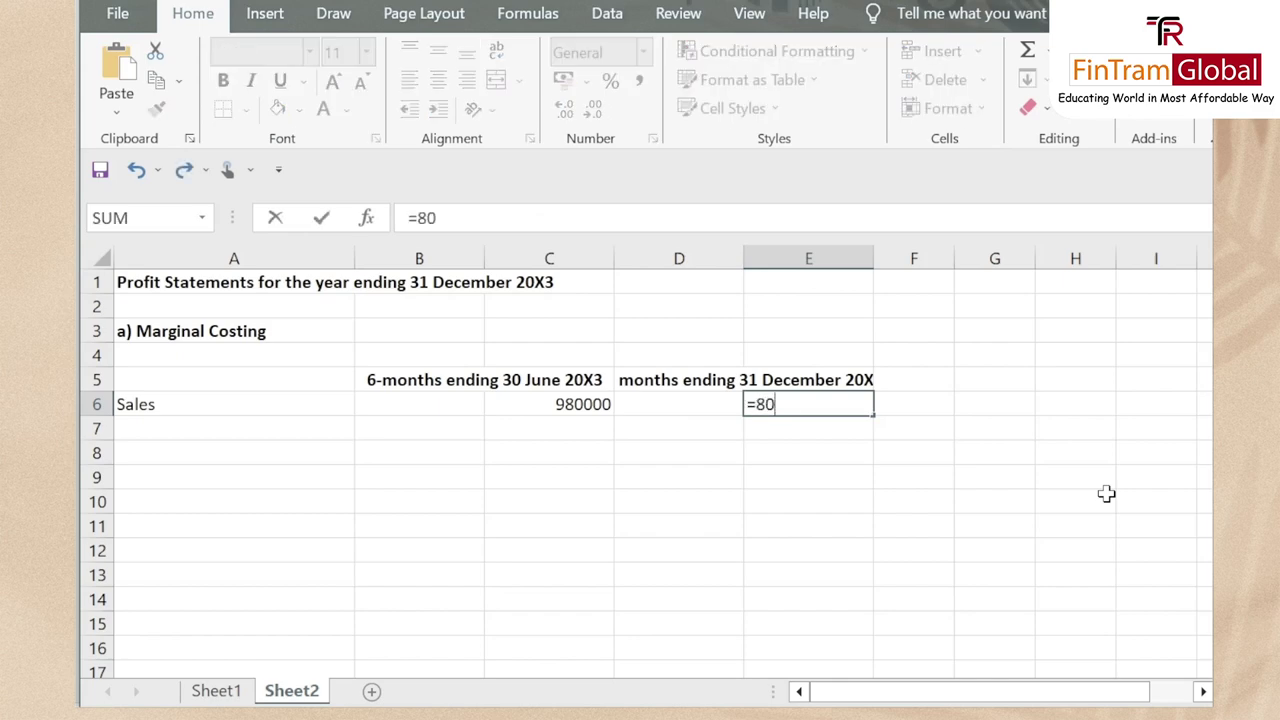
text(00*140)
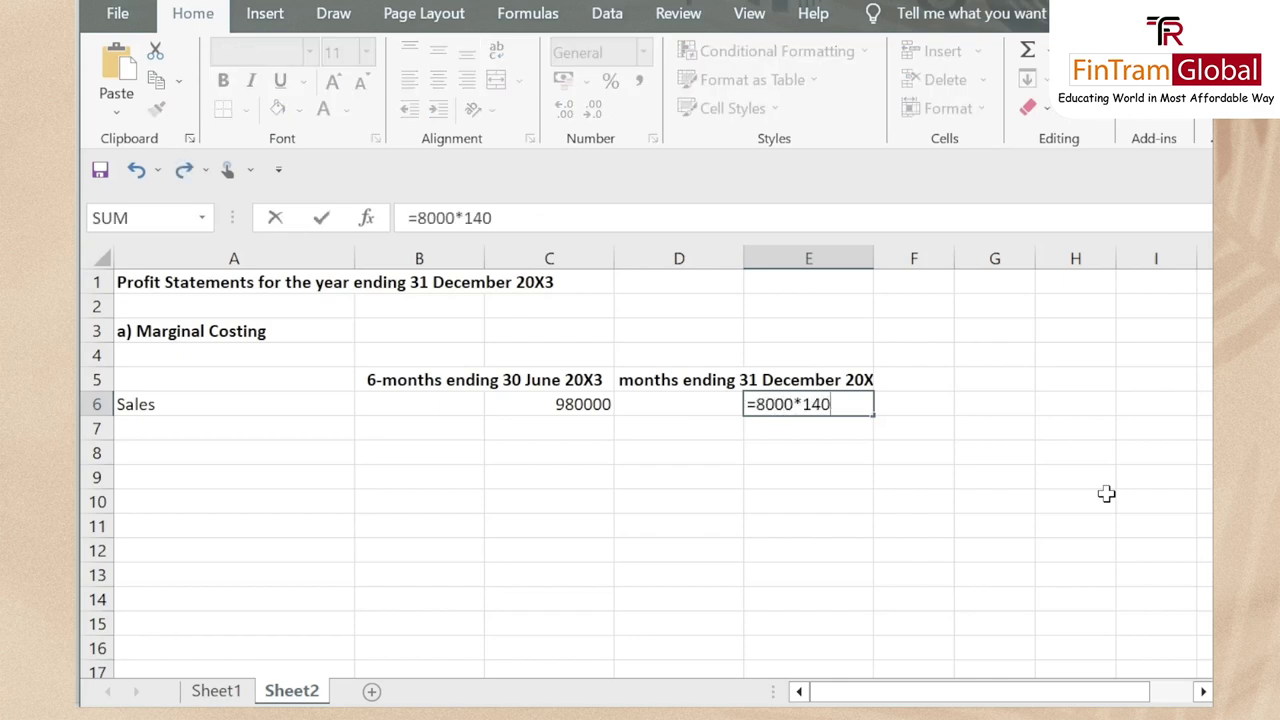
key(Return)
key(Up)
key(Left)
key(Left)
key(Left)
key(Left)
key(Right)
key(Right)
key(Right)
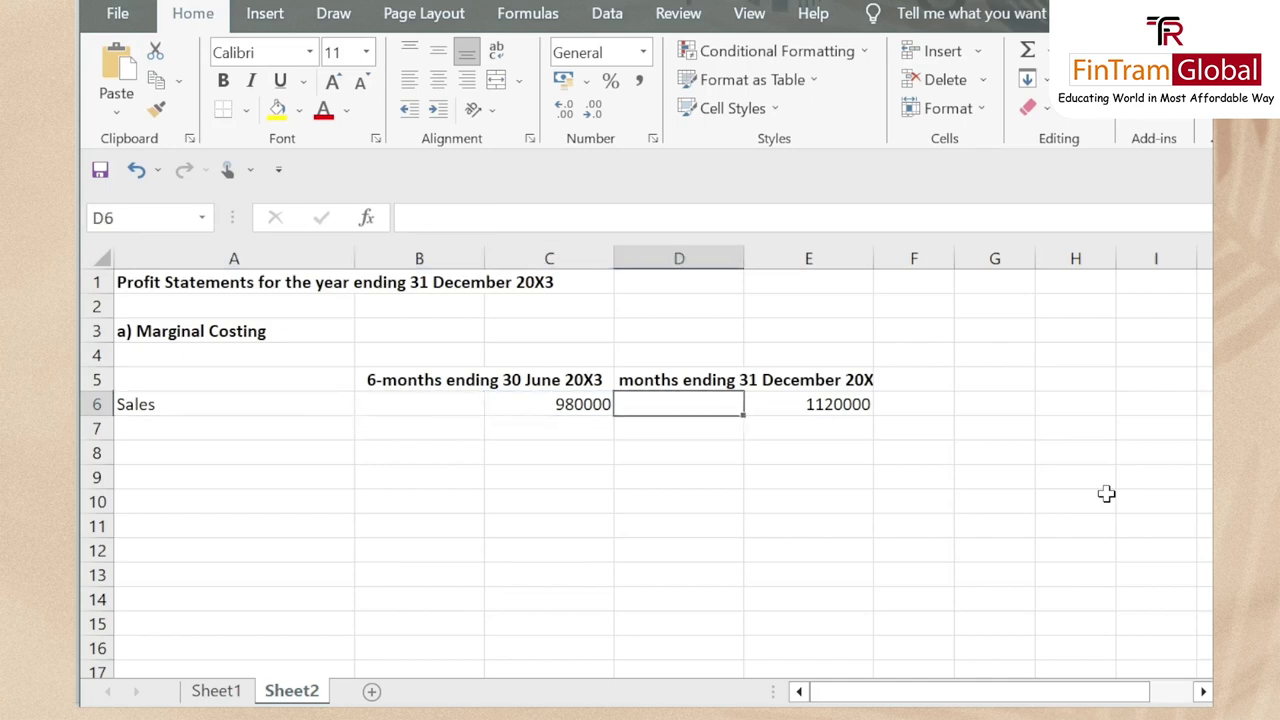
Examine the standard unit costs and the production and sales budgets in the Word document, and return to cell A7 in Excel
key(Right)
key(Down)
key(Home)
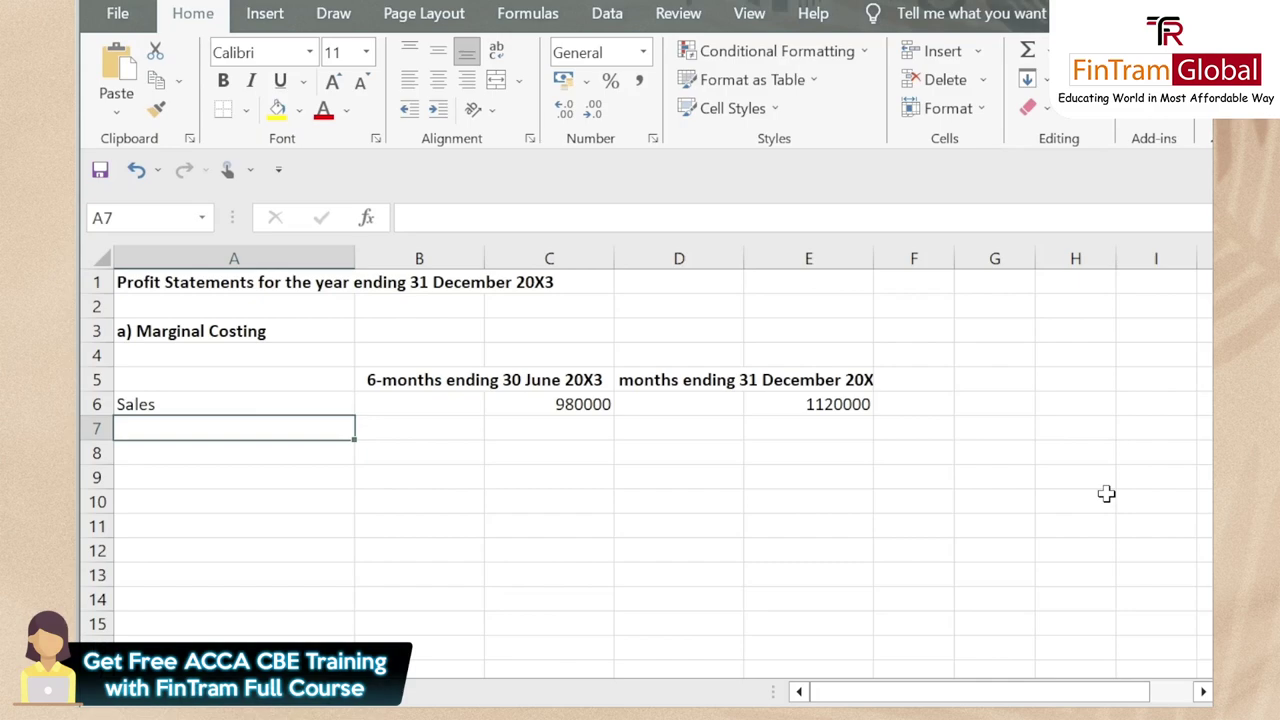
key(alt+Tab)
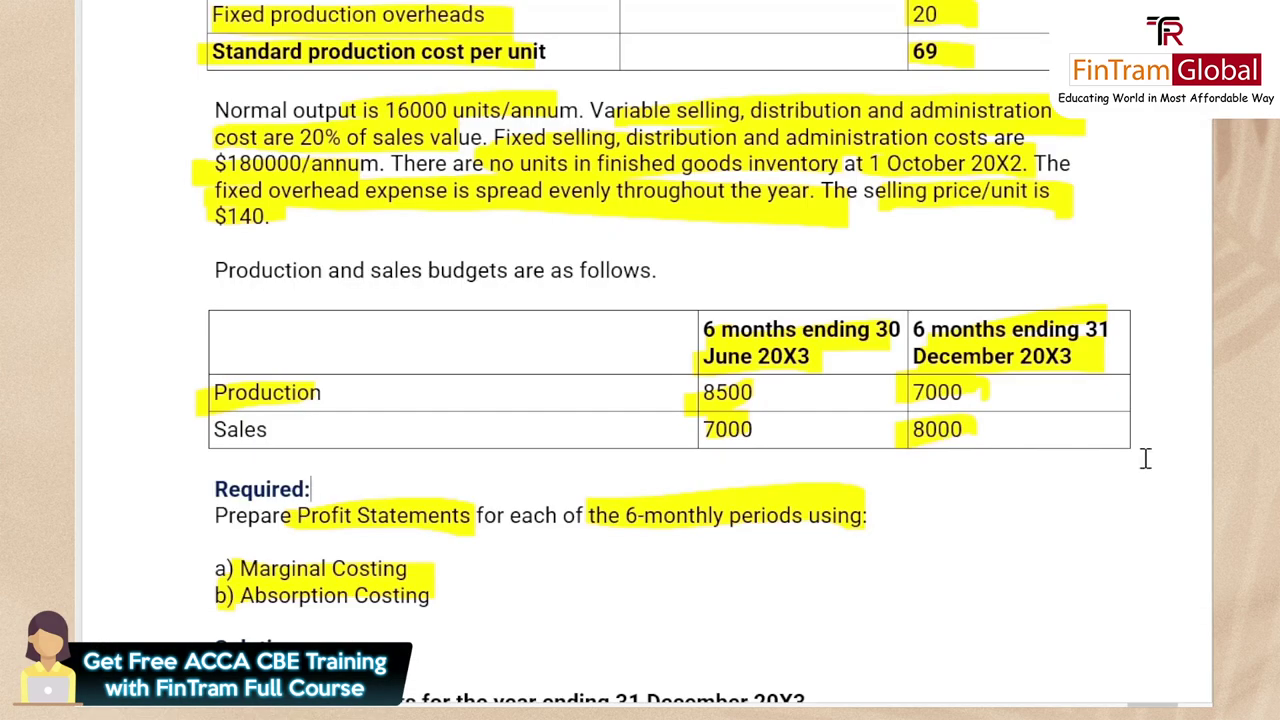
scroll(1103, 400, up, 5)
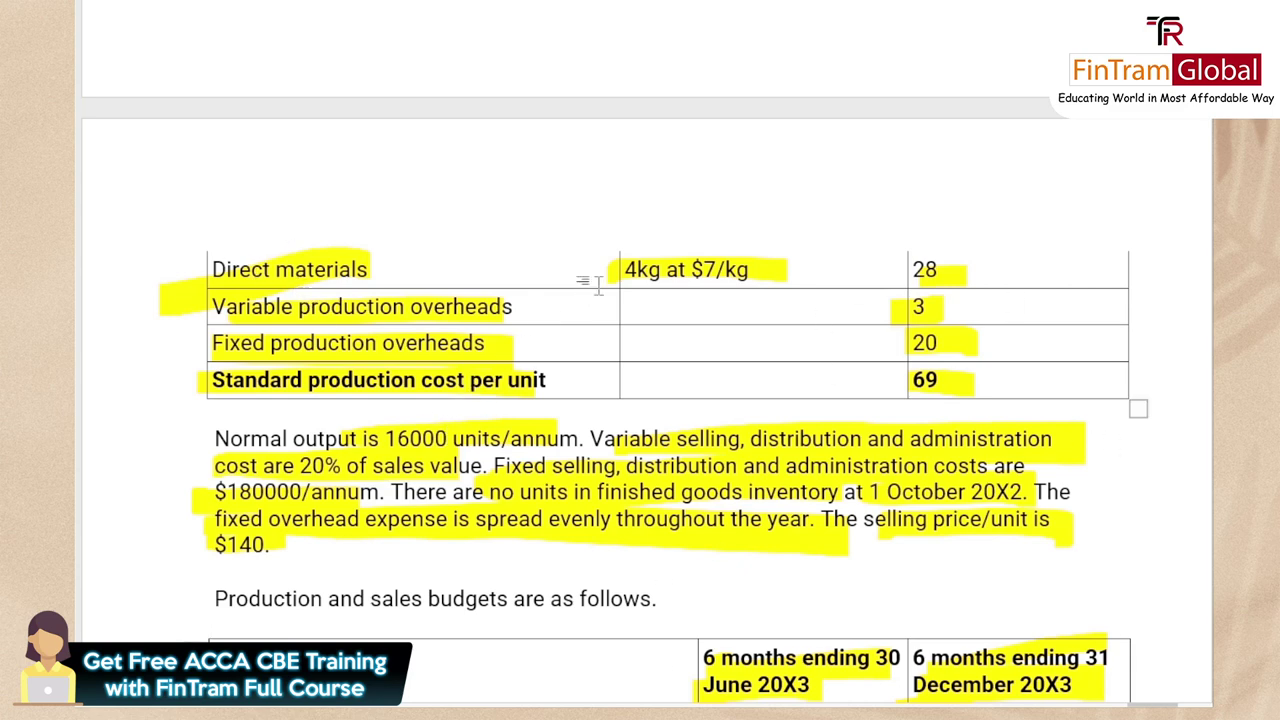
key(alt+Tab)
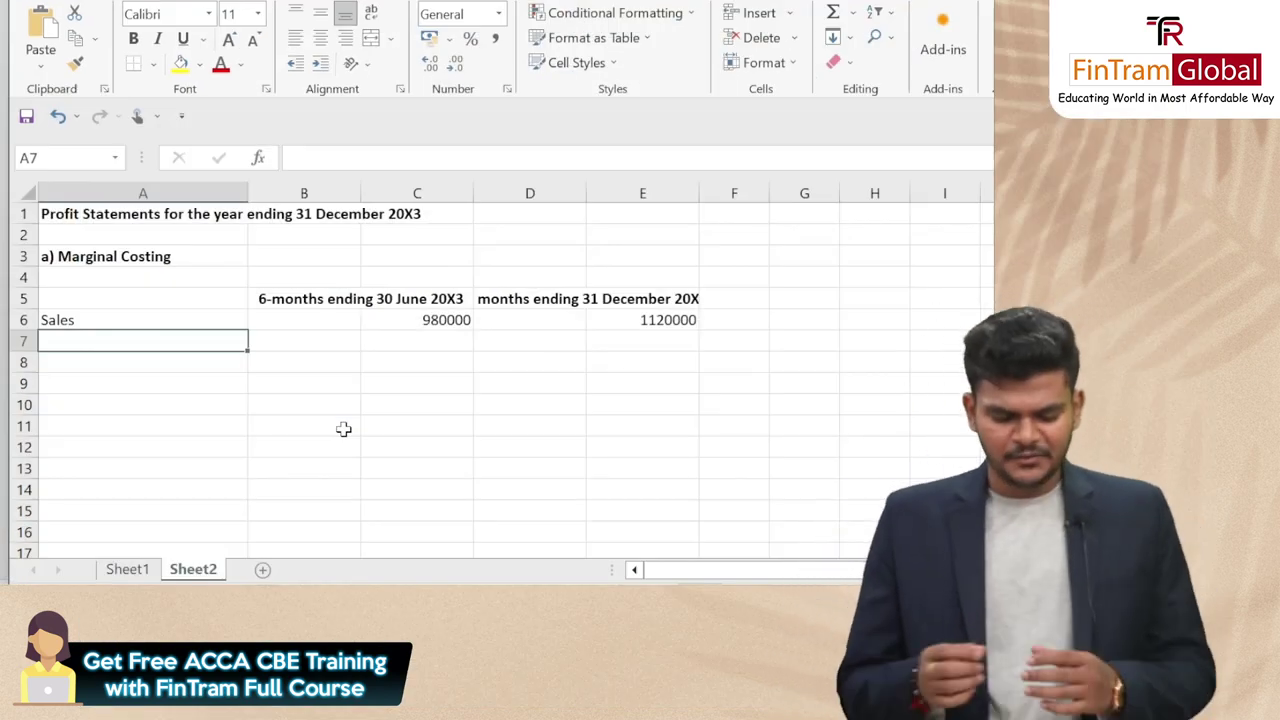
key(alt+Tab)
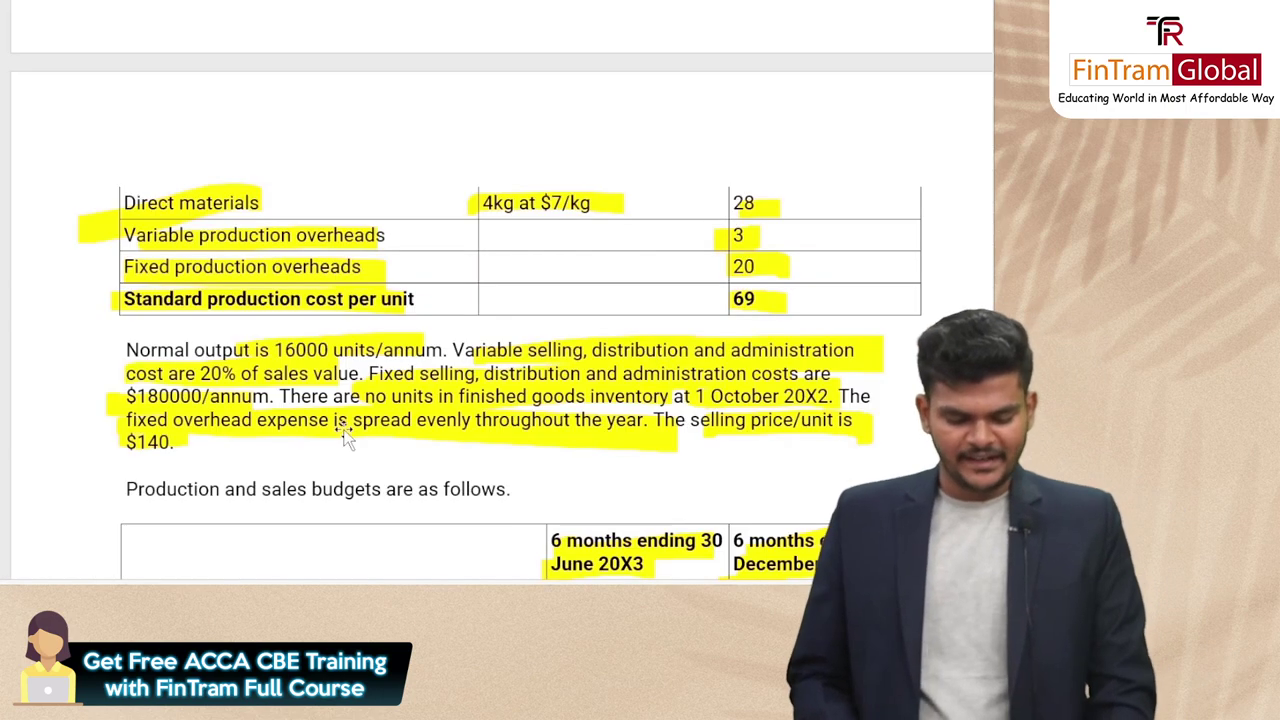
scroll(345, 430, down, 3)
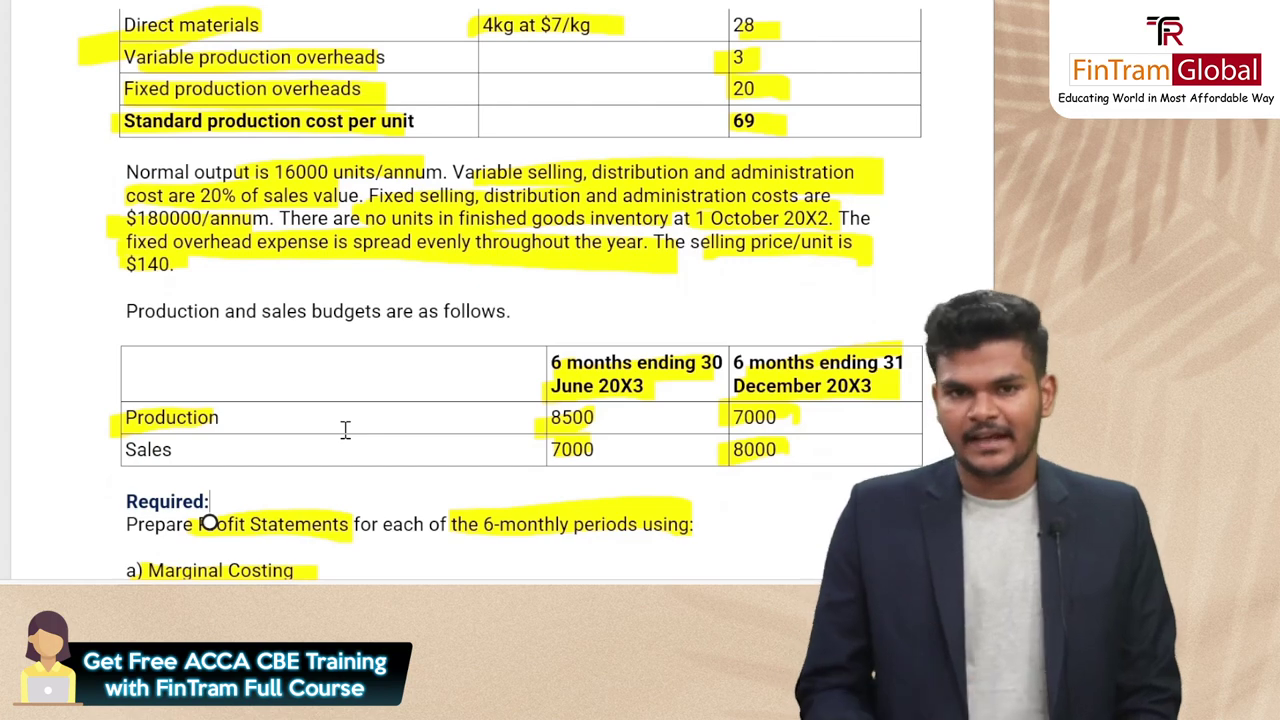
key(alt+Tab)
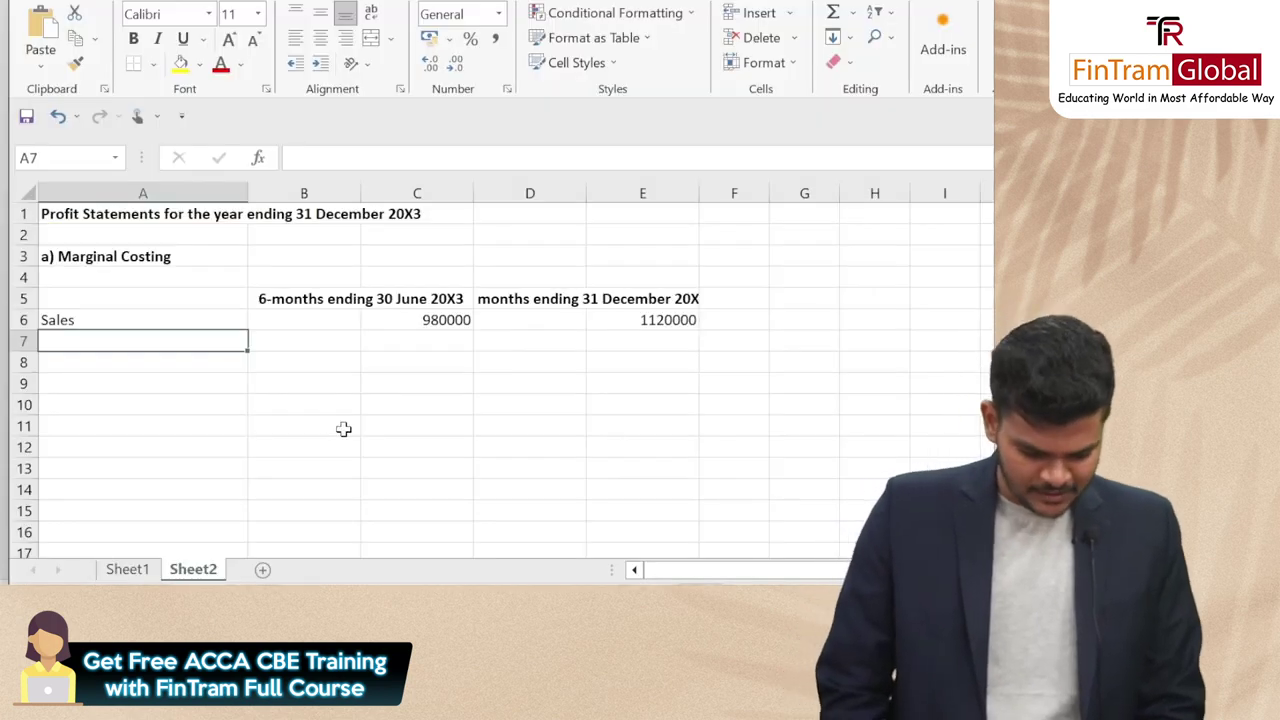
Enter the row labels for opening inventory, "Production" and "Closing Inventory" in cells A7 to A9
text(Opening Invenotry)
key(Return)
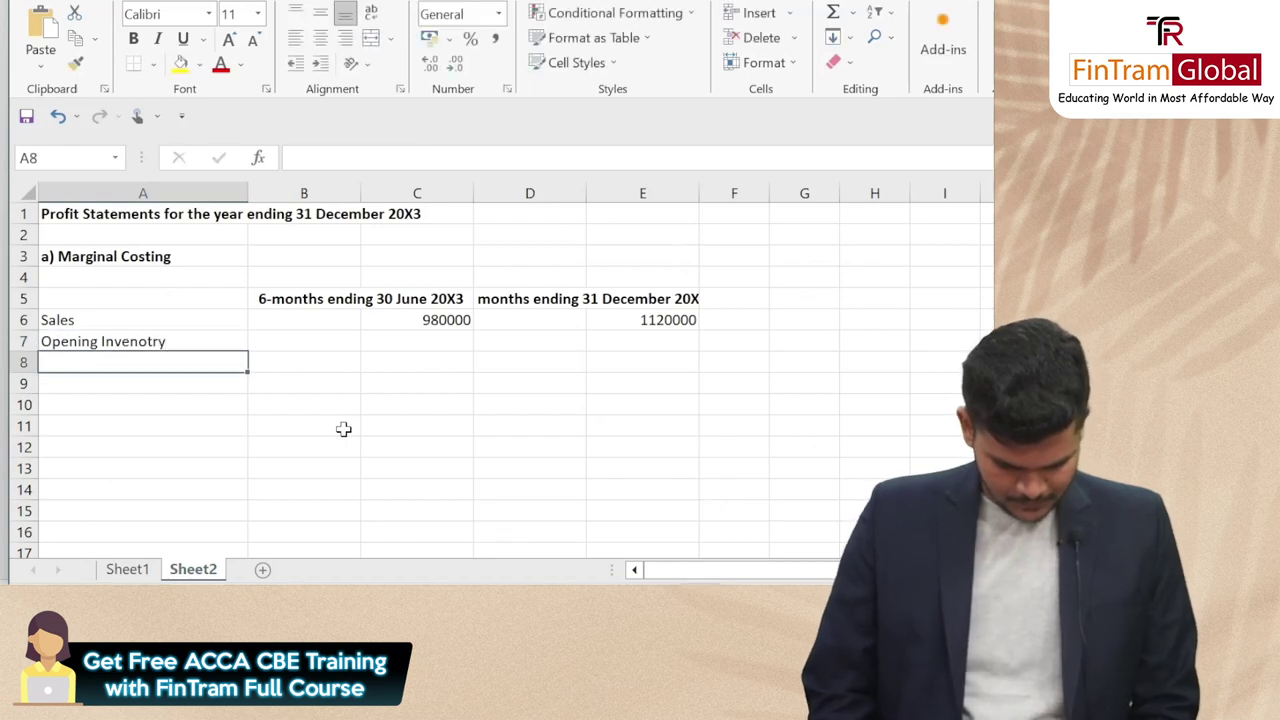
text(P)
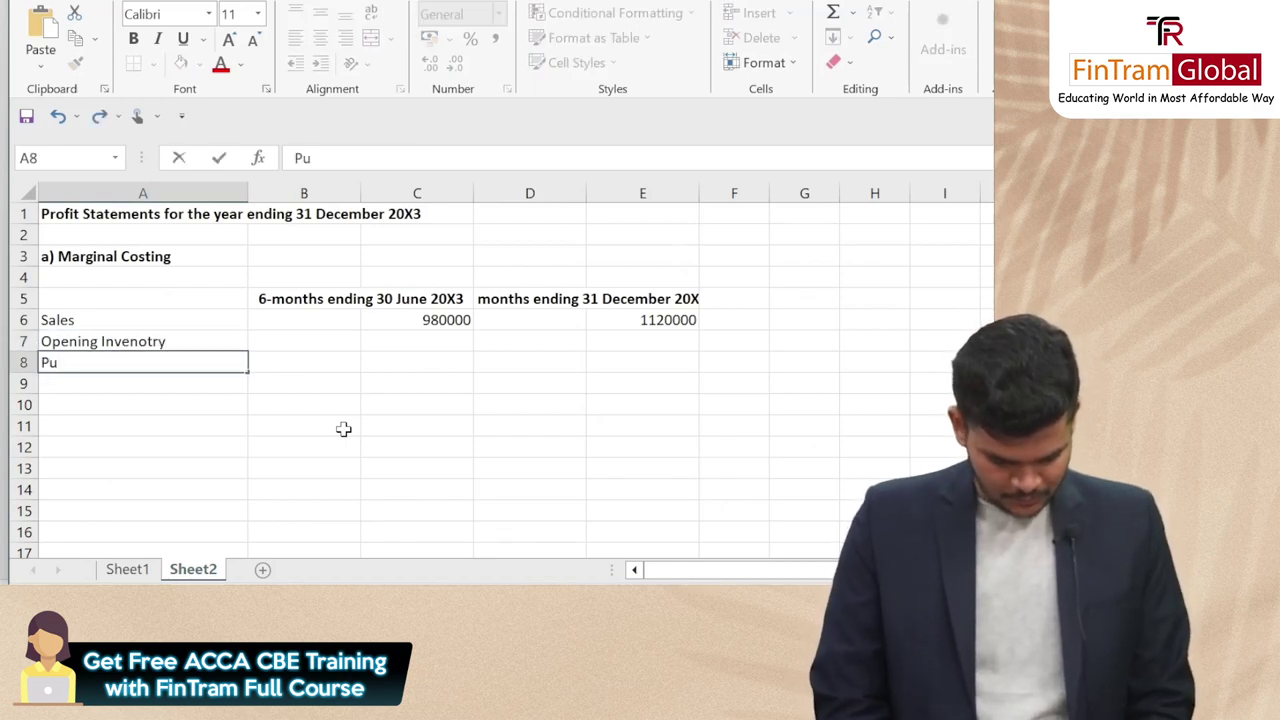
text(ro)
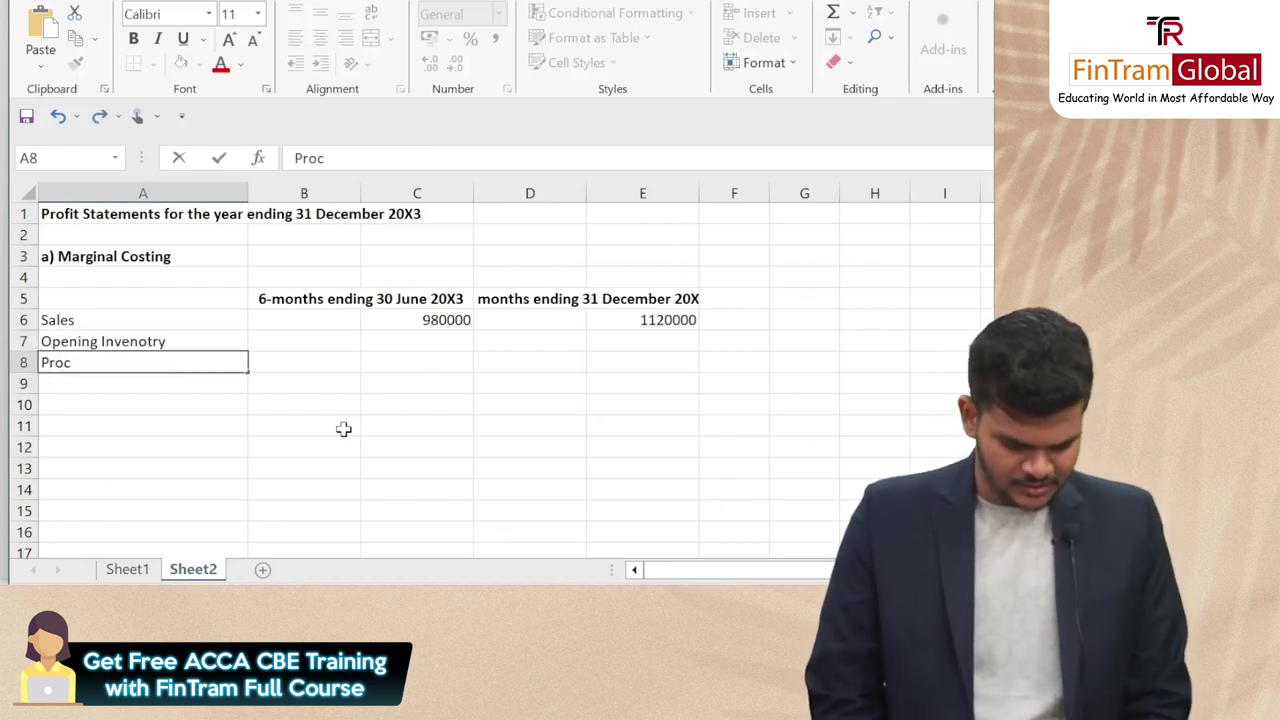
text(duction)
key(Return)
text(Closing INventory)
click(111, 387)
key(BackSpace)
text(n)
key(Return)
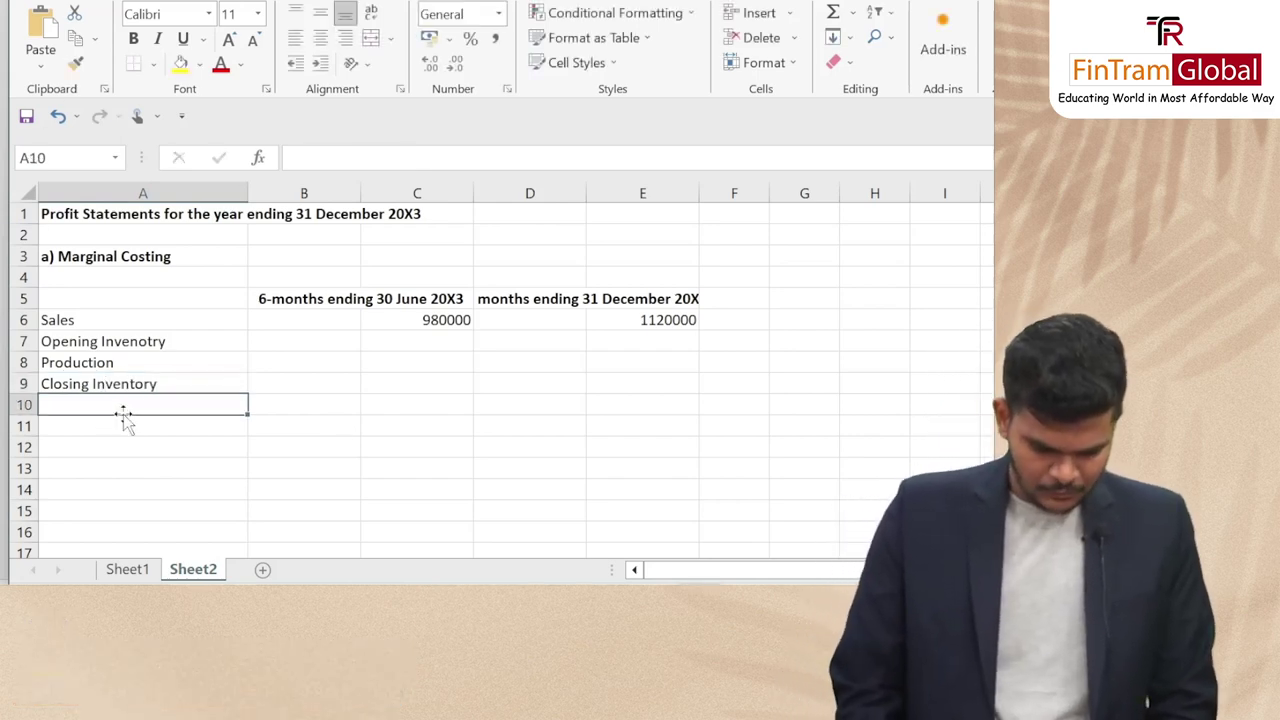
Correct the misspelled row label in A7 to "Opening Inventory"
key(Up)
key(Up)
key(Up)
key(Right)
key(Right)
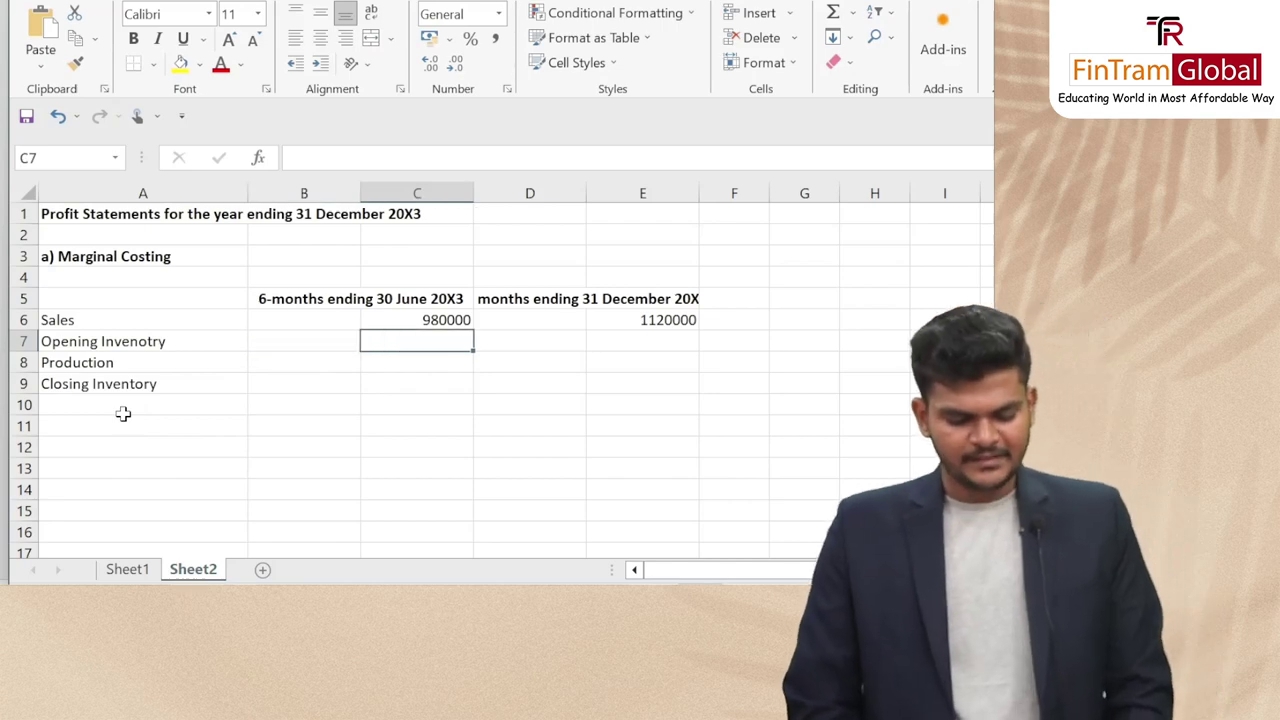
key(Left)
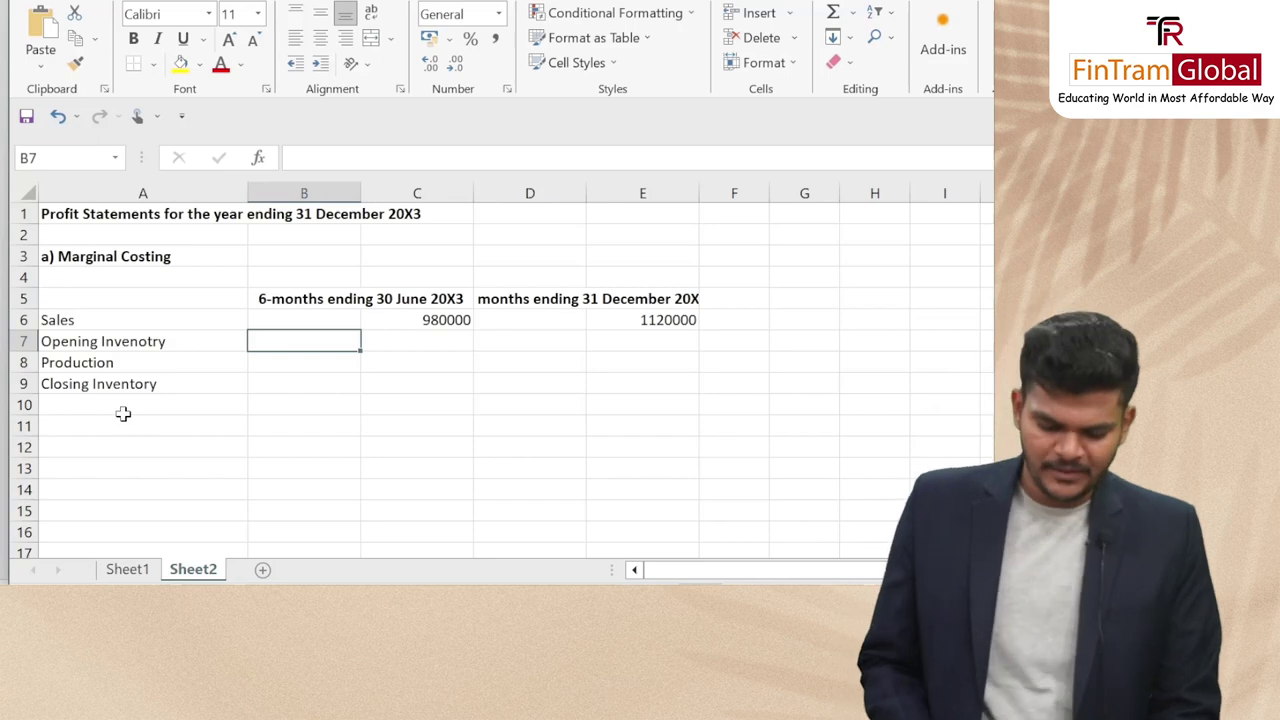
key(Left)
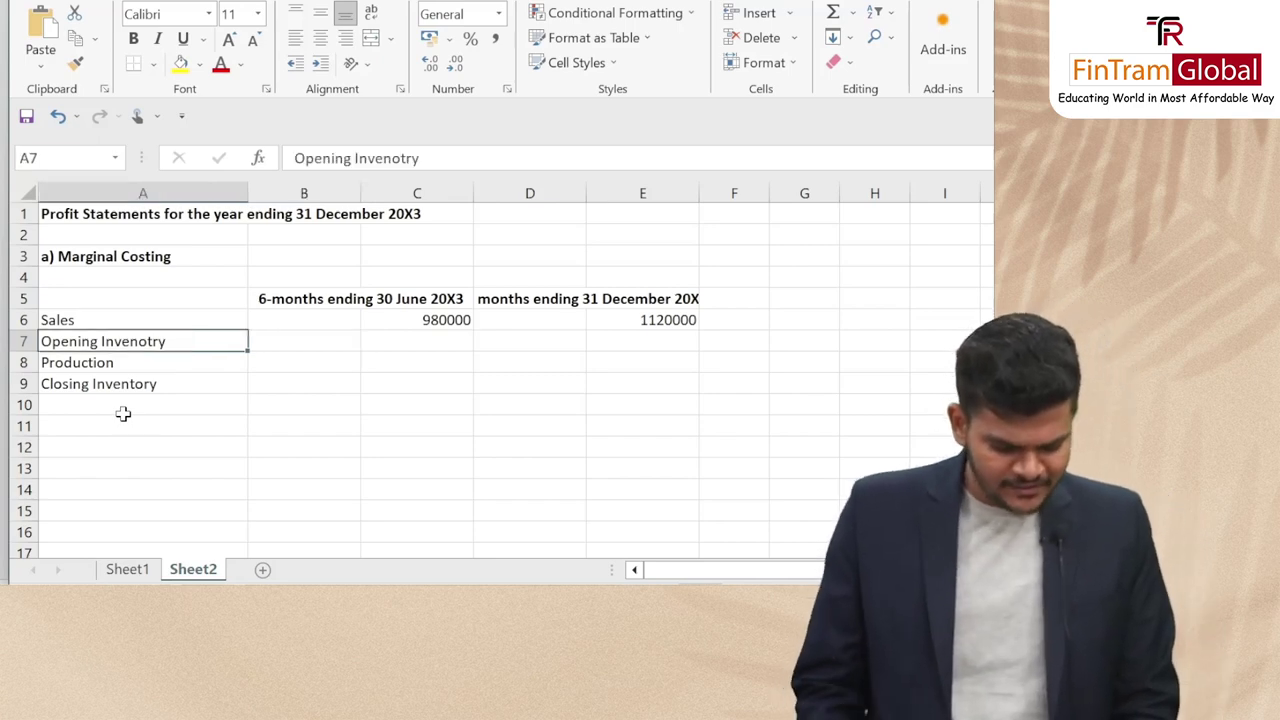
click(396, 160)
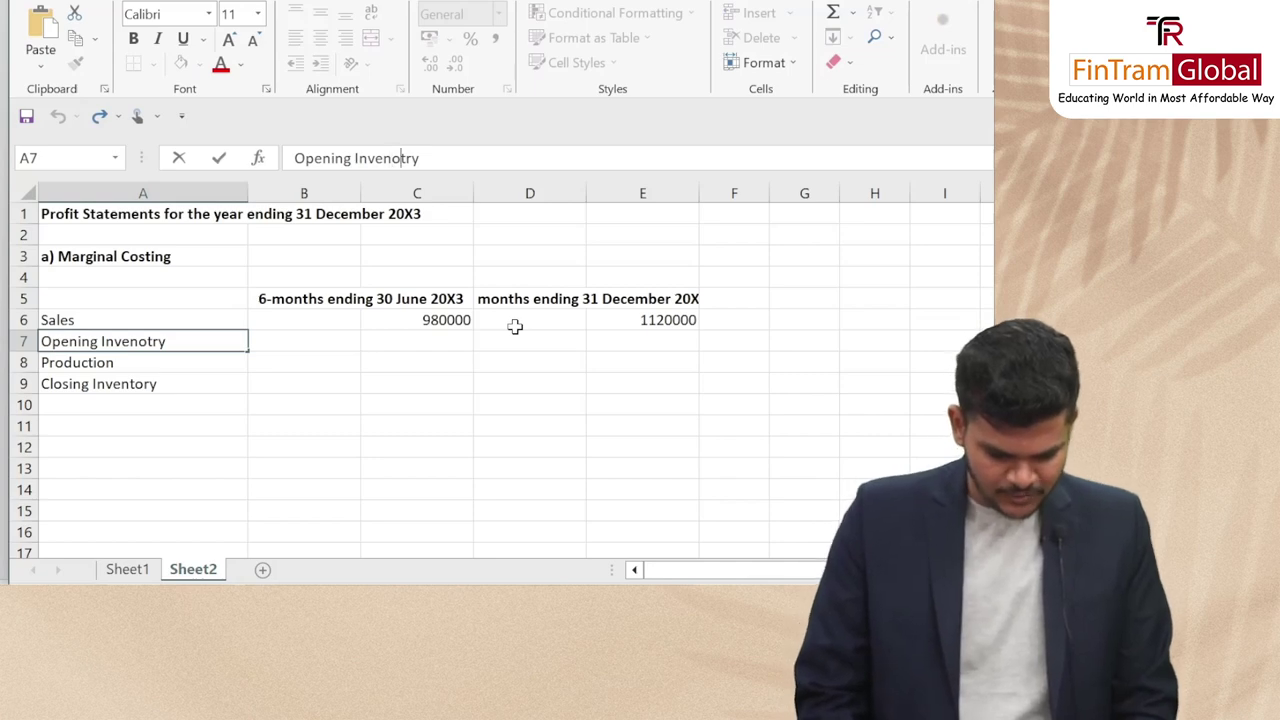
key(BackSpace)
key(BackSpace)
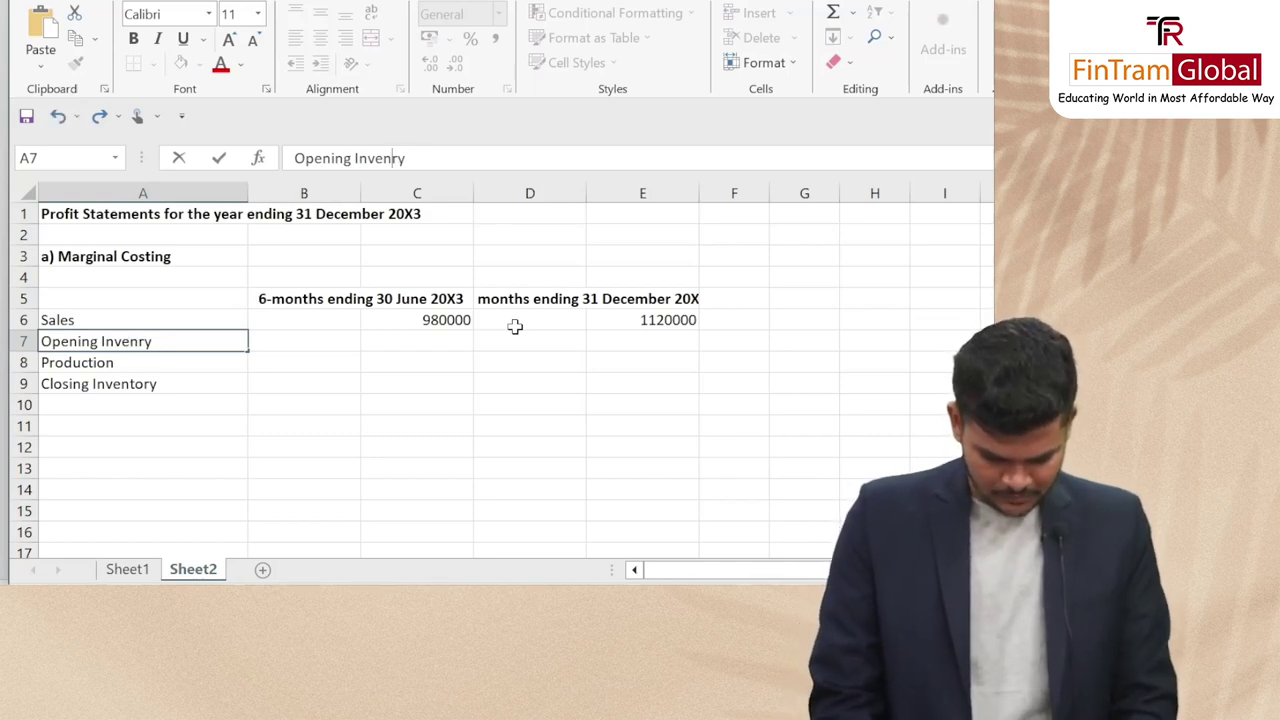
text(t)
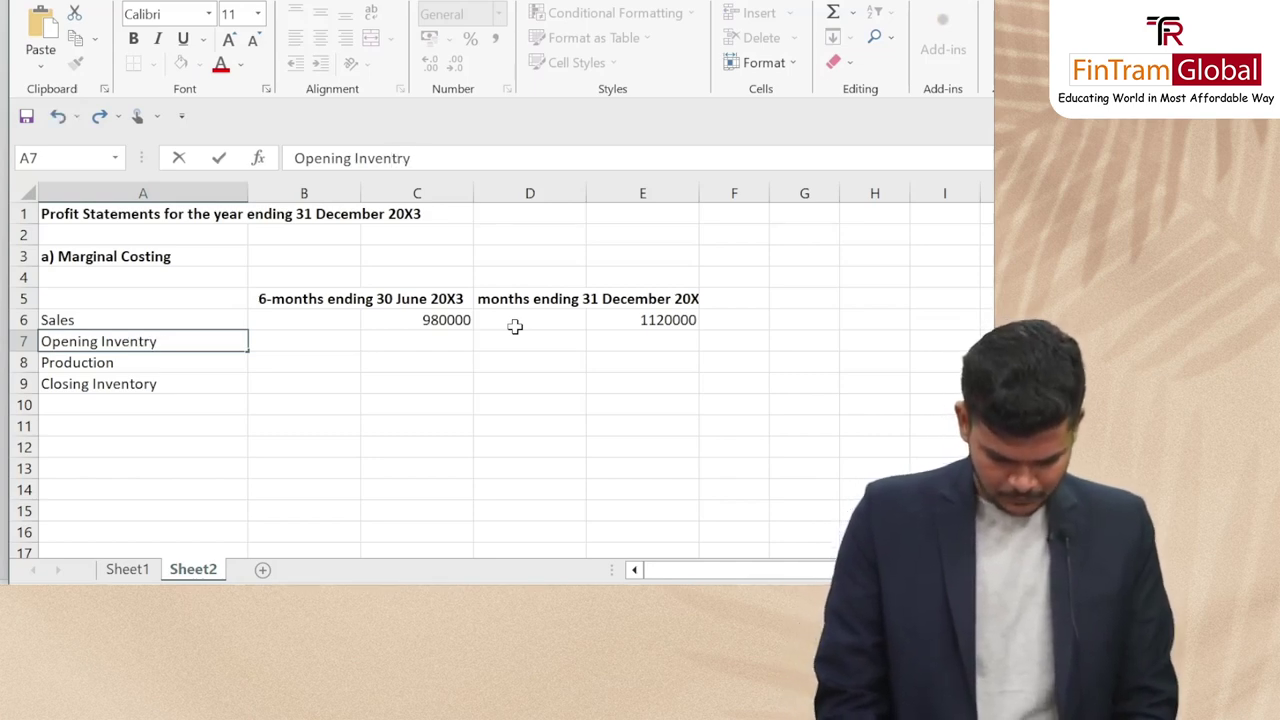
text(o)
key(Return)
Enter the June period's opening inventory of 0 in B7 and the budgeted production of 8500 units from the Word document in B8
key(Up)
key(Right)
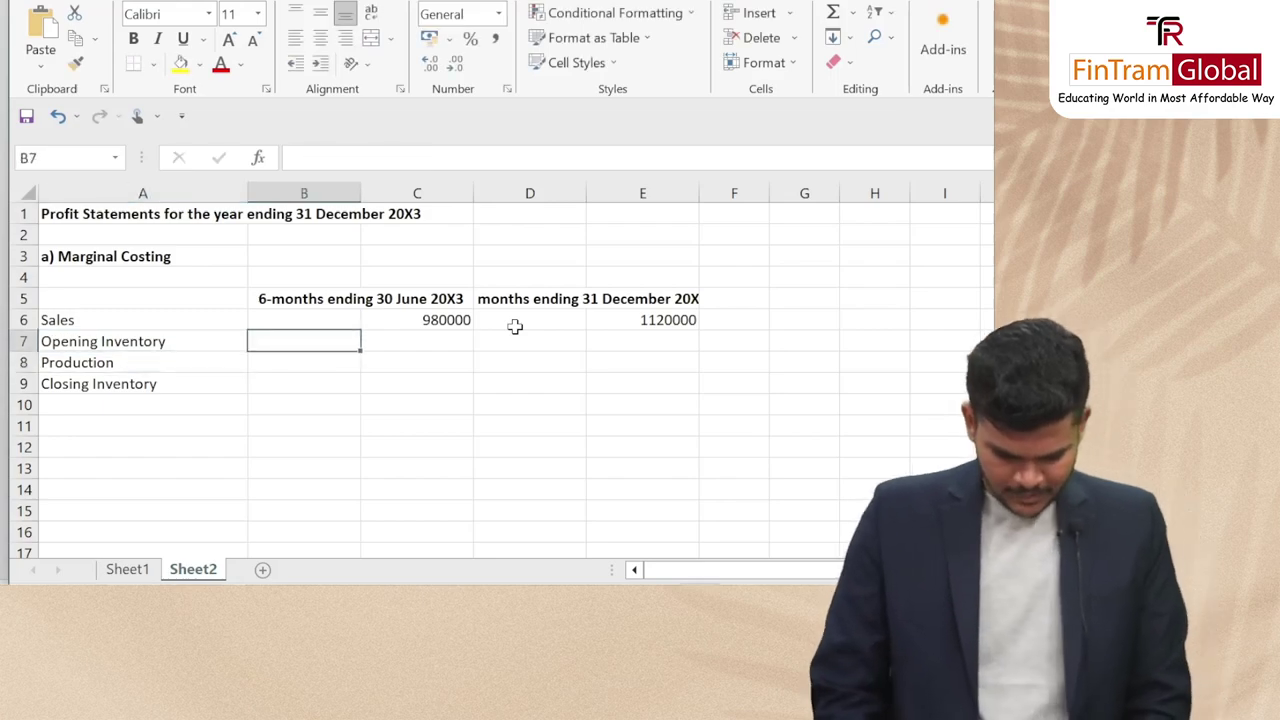
text(0)
key(Return)
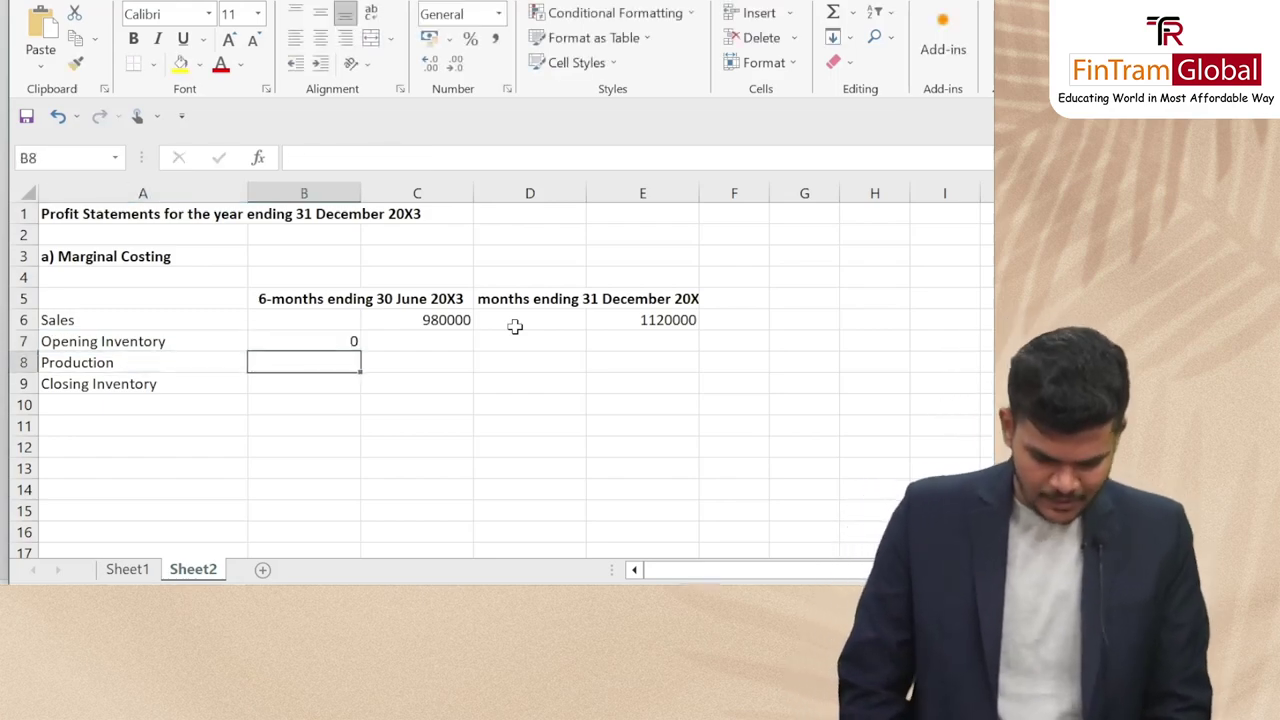
key(alt+Tab)
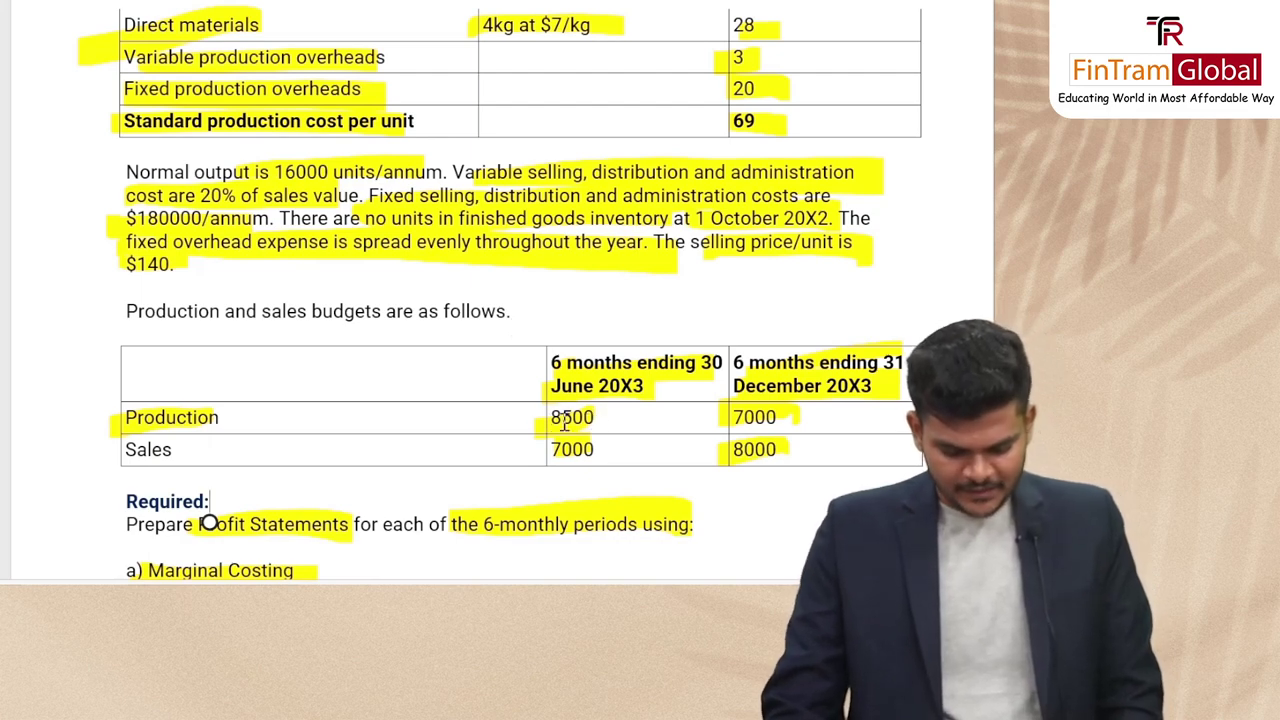
key(alt+Tab)
text(8500)
key(Return)
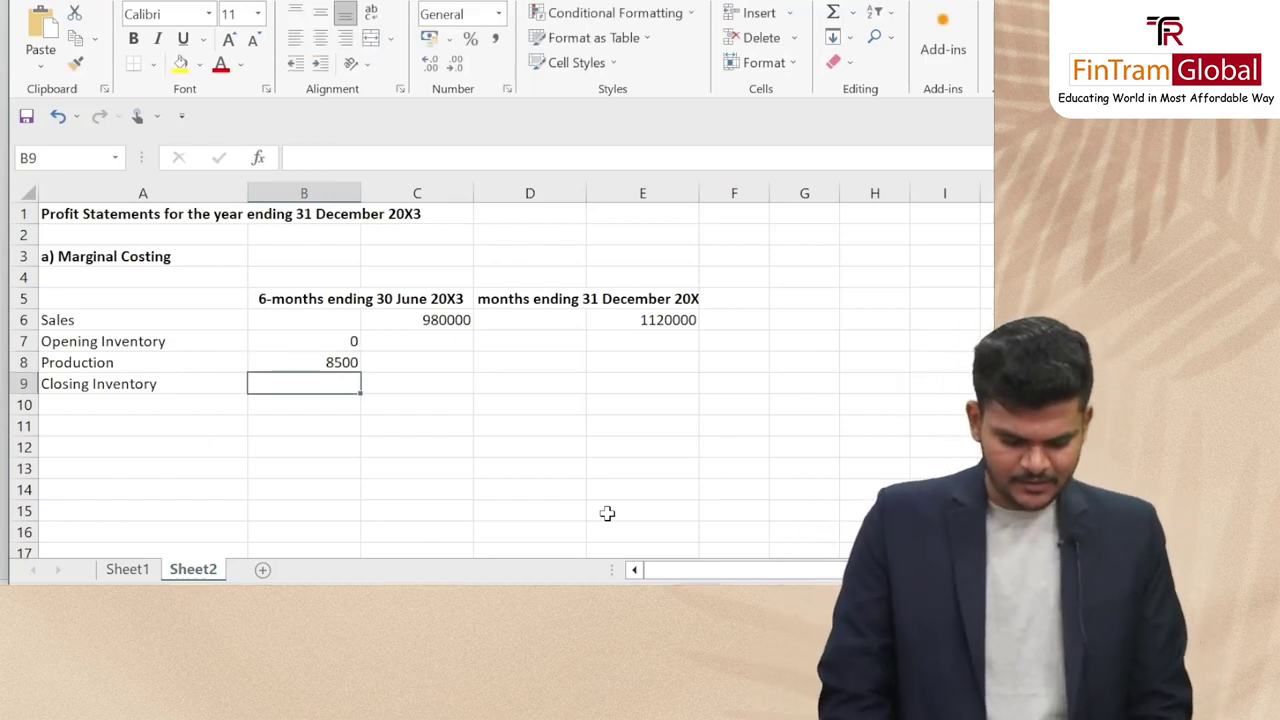
Calculate the June period's closing inventory units in B9 with the formula =B8-7000
text(=)
key(Up)
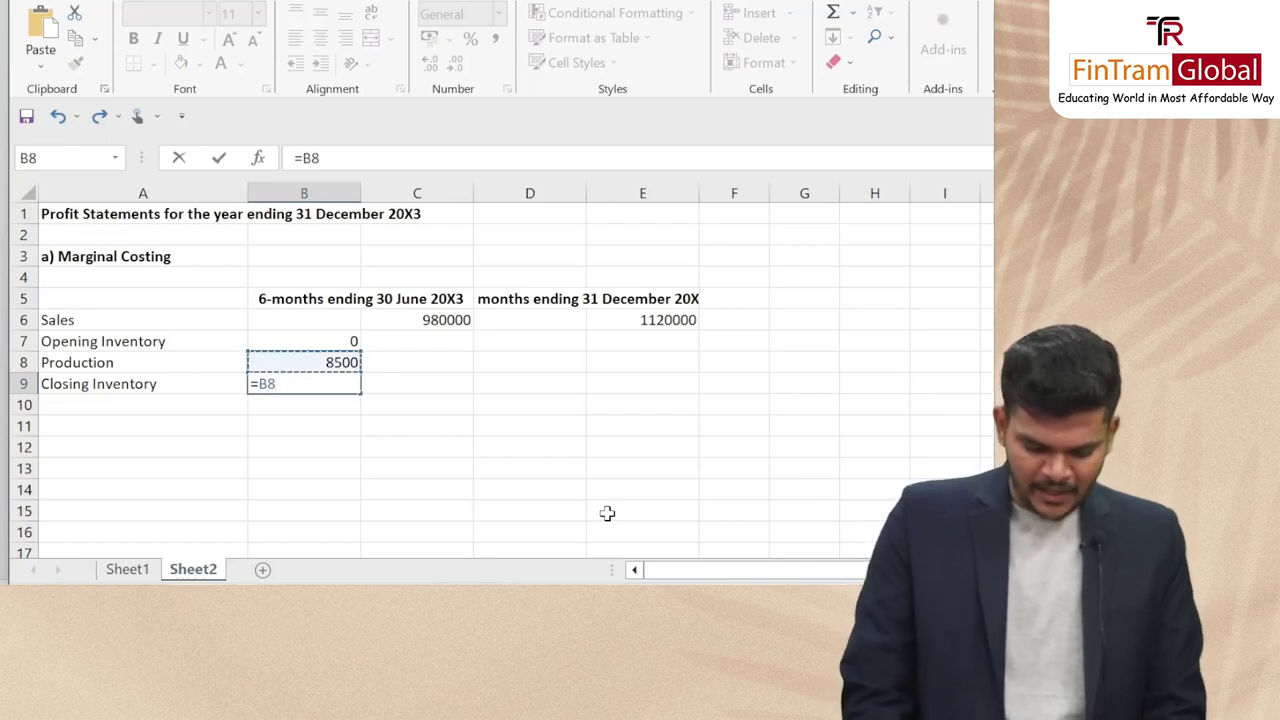
text(-7000)
key(Return)
key(Up)
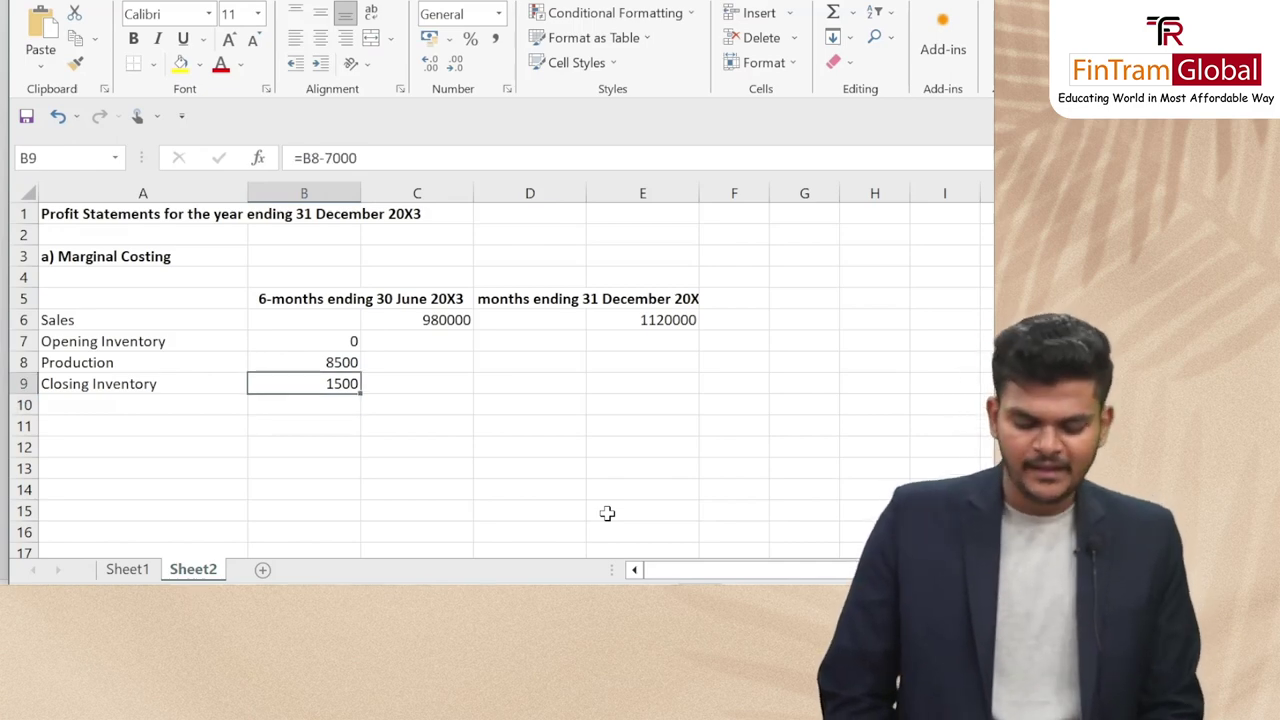
Widen columns D and E so the December period heading fits
key(Right)
key(Right)
key(Up)
key(Up)
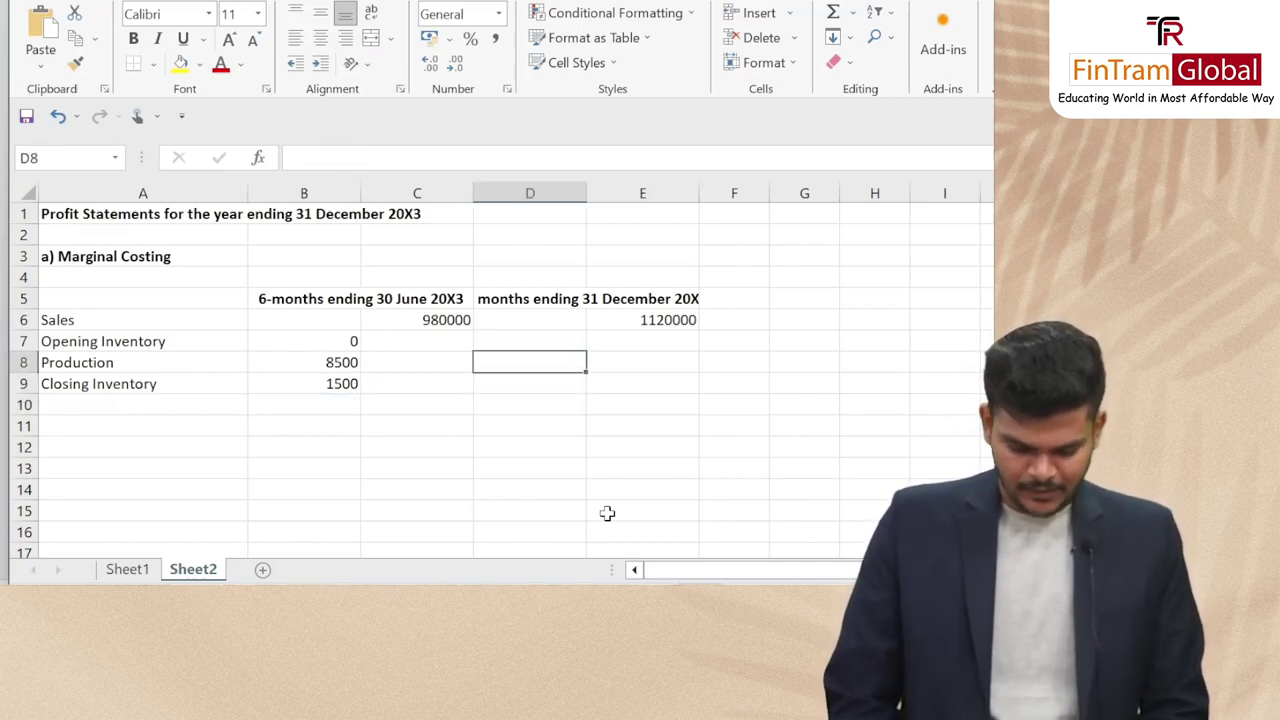
drag(559, 190, 606, 192)
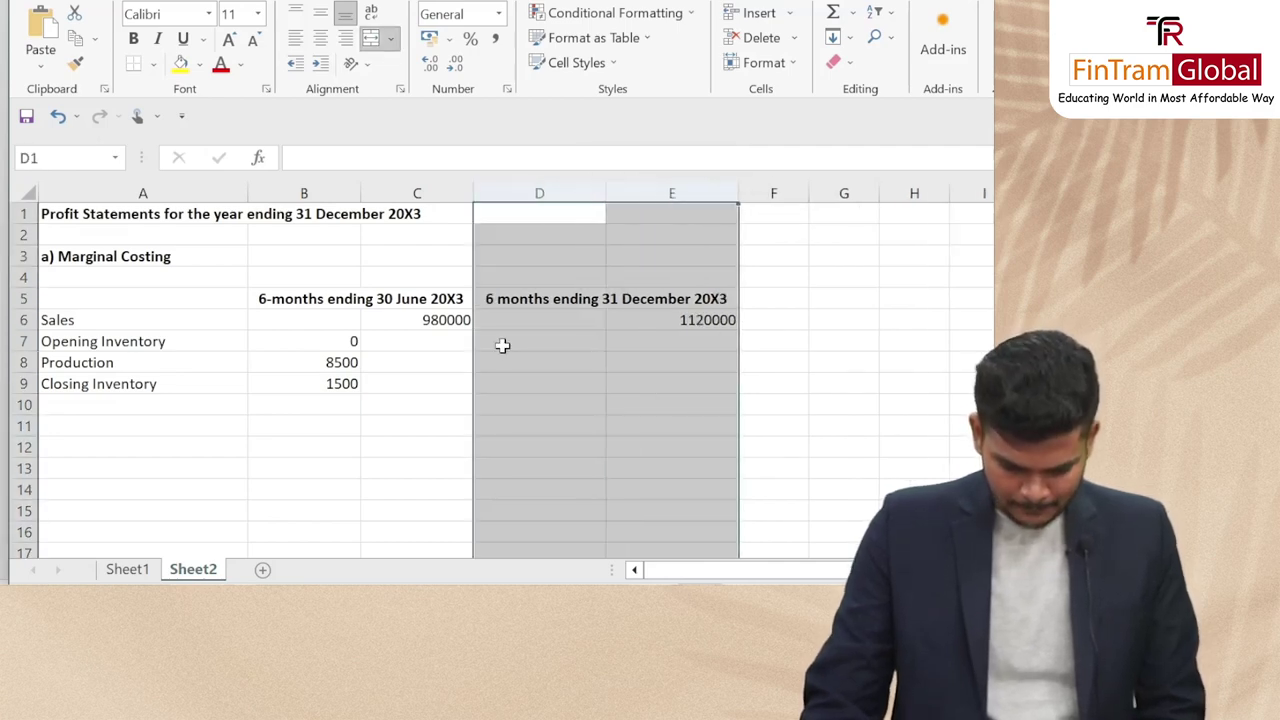
Link the December period's opening inventory in D7 to the June closing inventory in B9
click(487, 358)
key(Up)
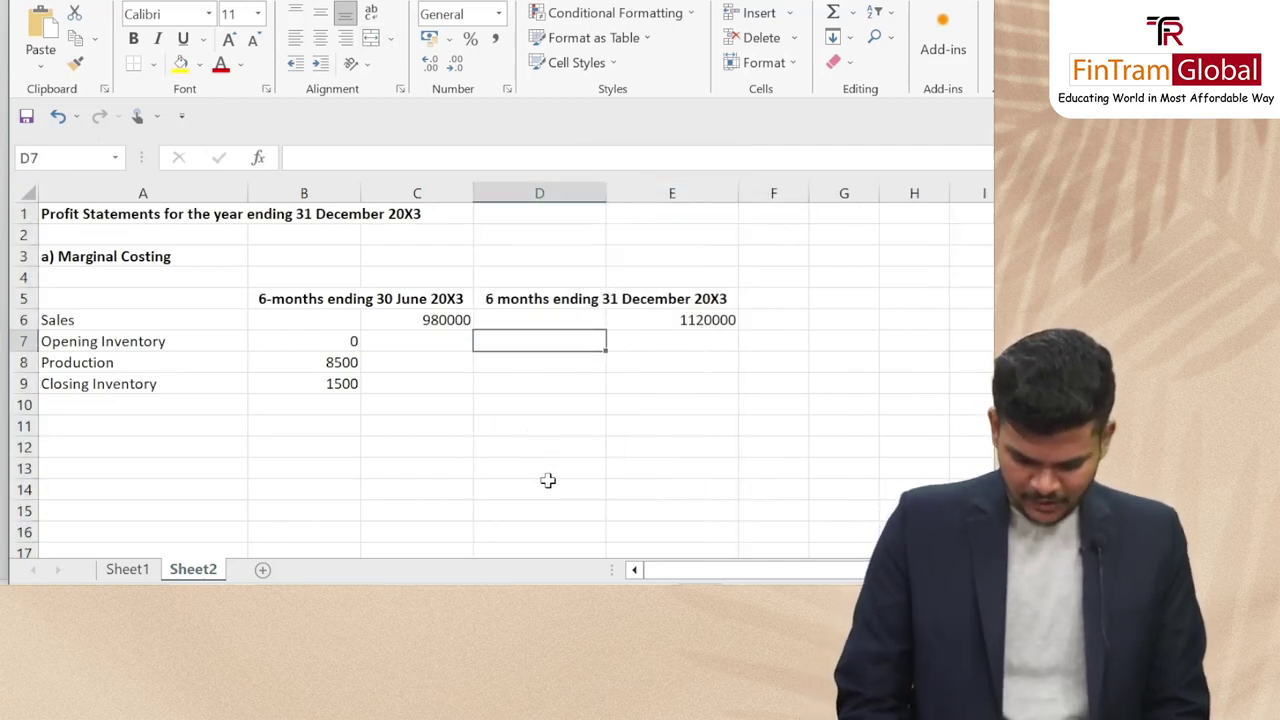
text(=)
key(Left)
key(Left)
key(Down)
key(Down)
key(Return)
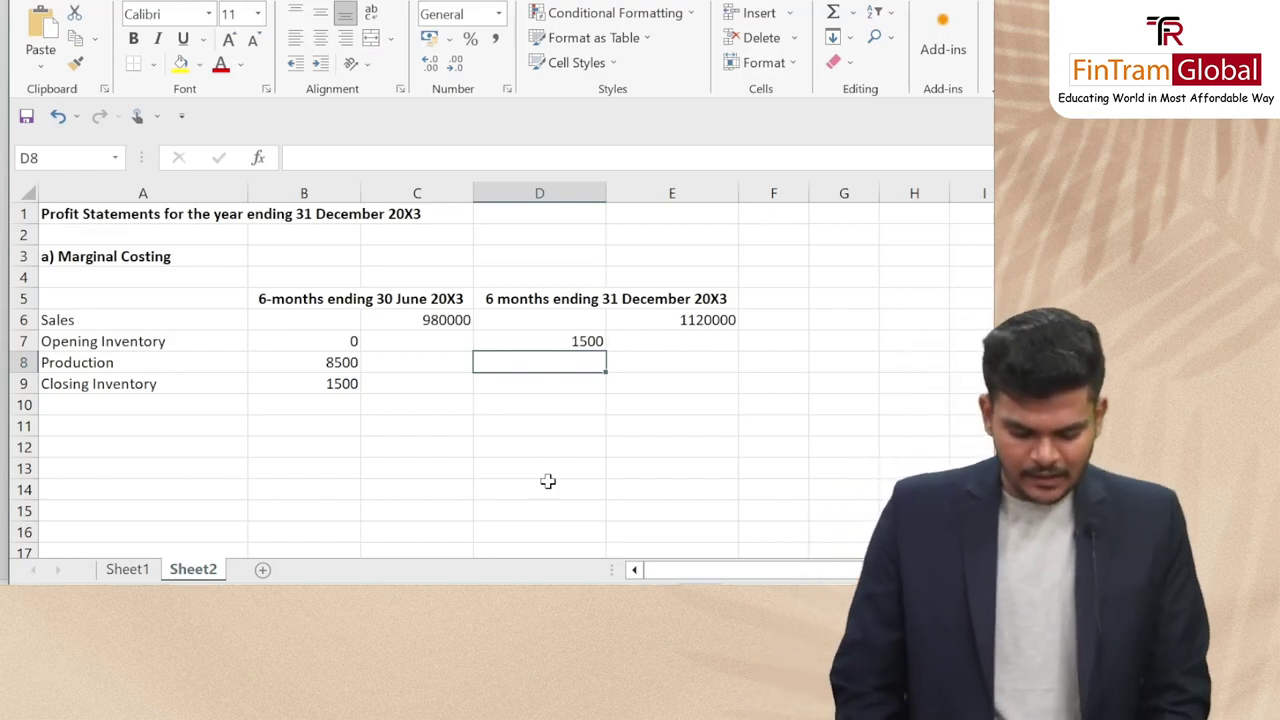
Check the production budget in the Word document and enter 7000 units as the December period's production in D8
key(alt+Tab)
key(alt+Tab)
text(7000)
key(Return)
key(alt+Tab)
key(alt+Tab)
text(=)
key(Right)
key(Up)
key(Left)
text(-)
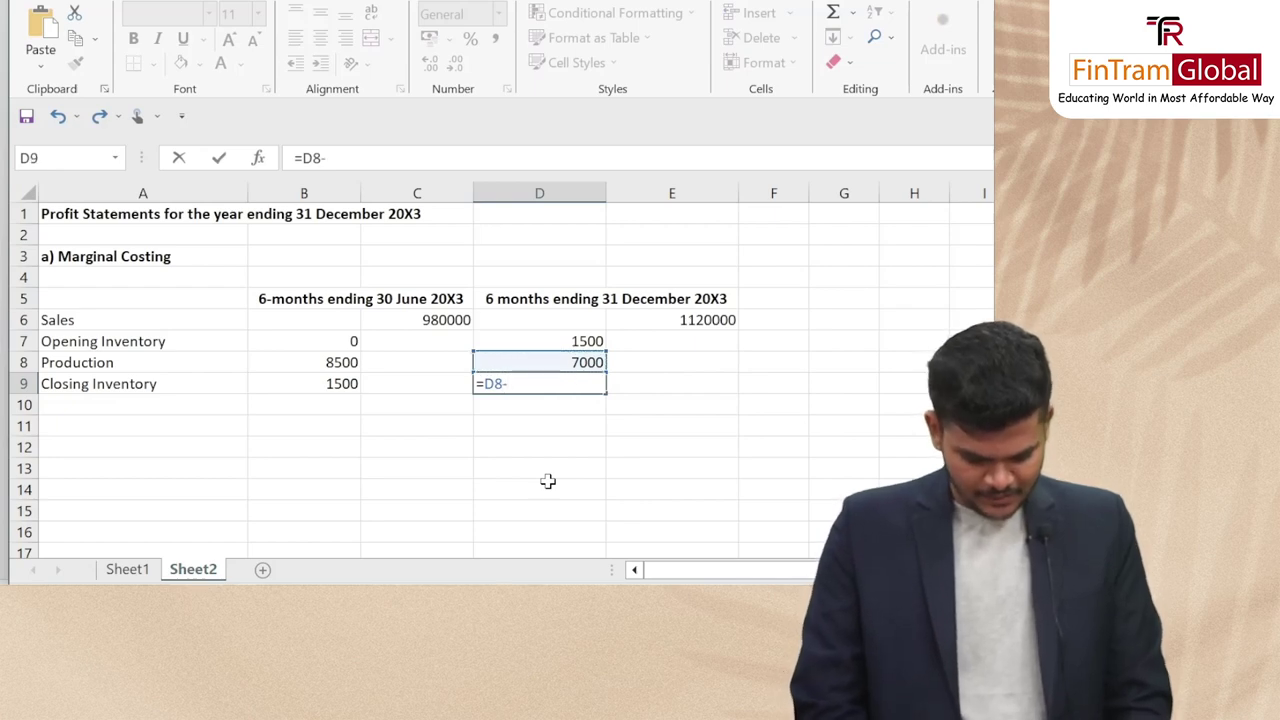
text(8000)
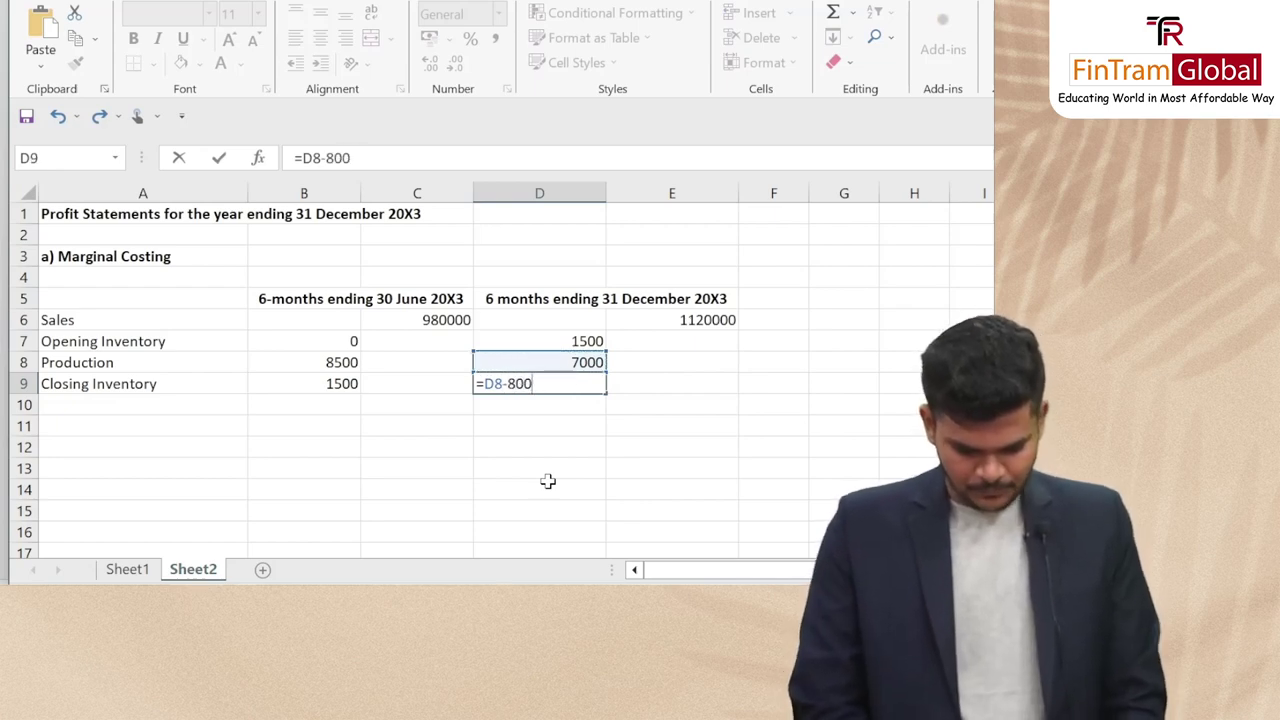
key(BackSpace)
key(BackSpace)
key(BackSpace)
key(BackSpace)
key(BackSpace)
key(BackSpace)
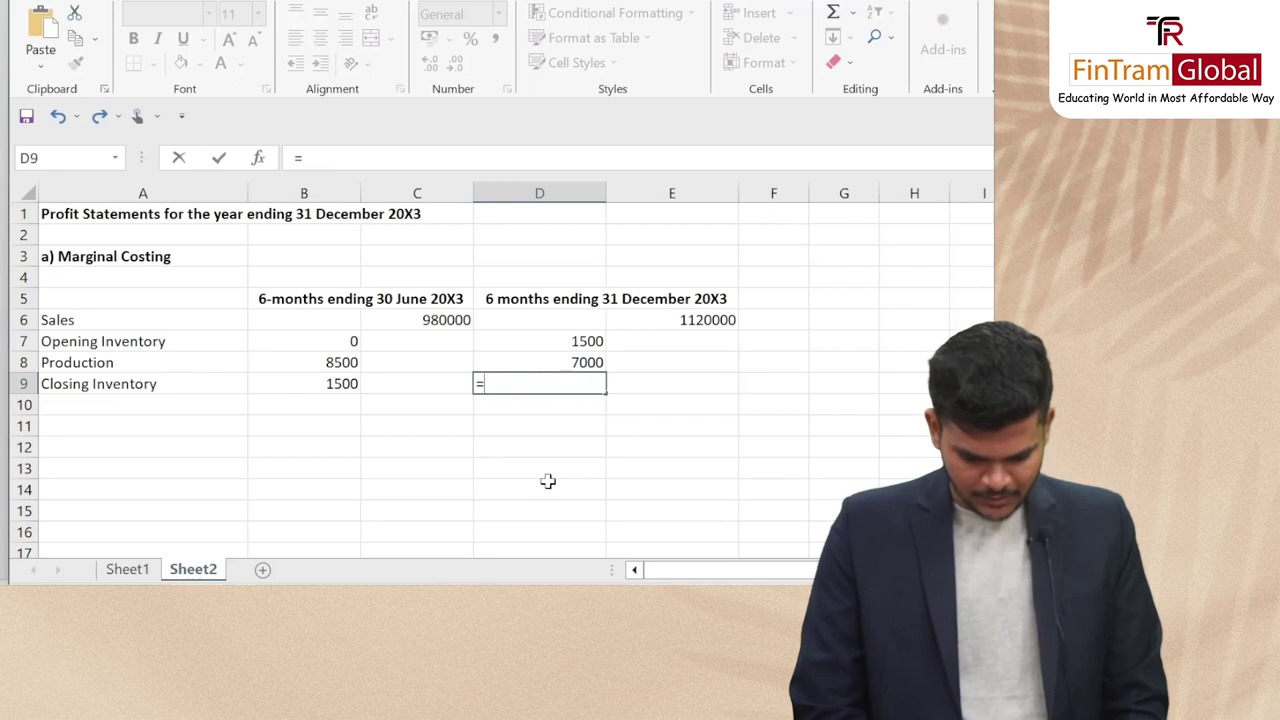
key(Return)
key(Up)
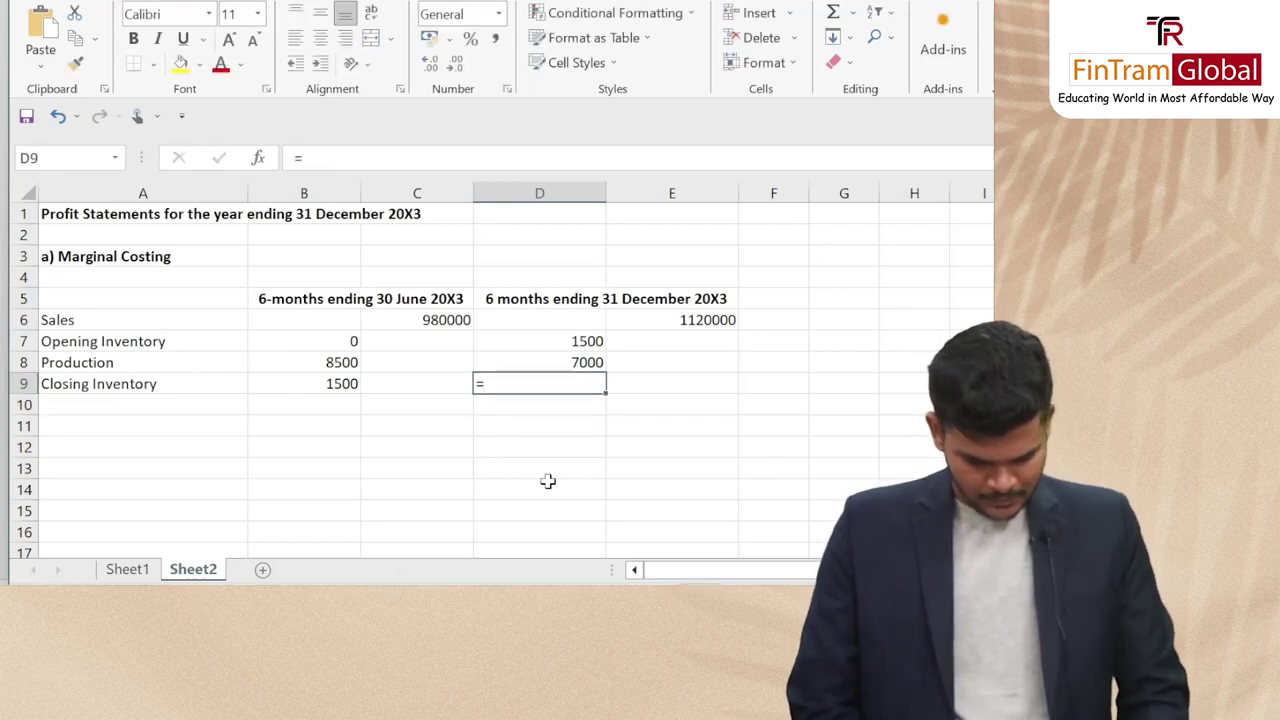
key(XF86MonBrightnessDown)
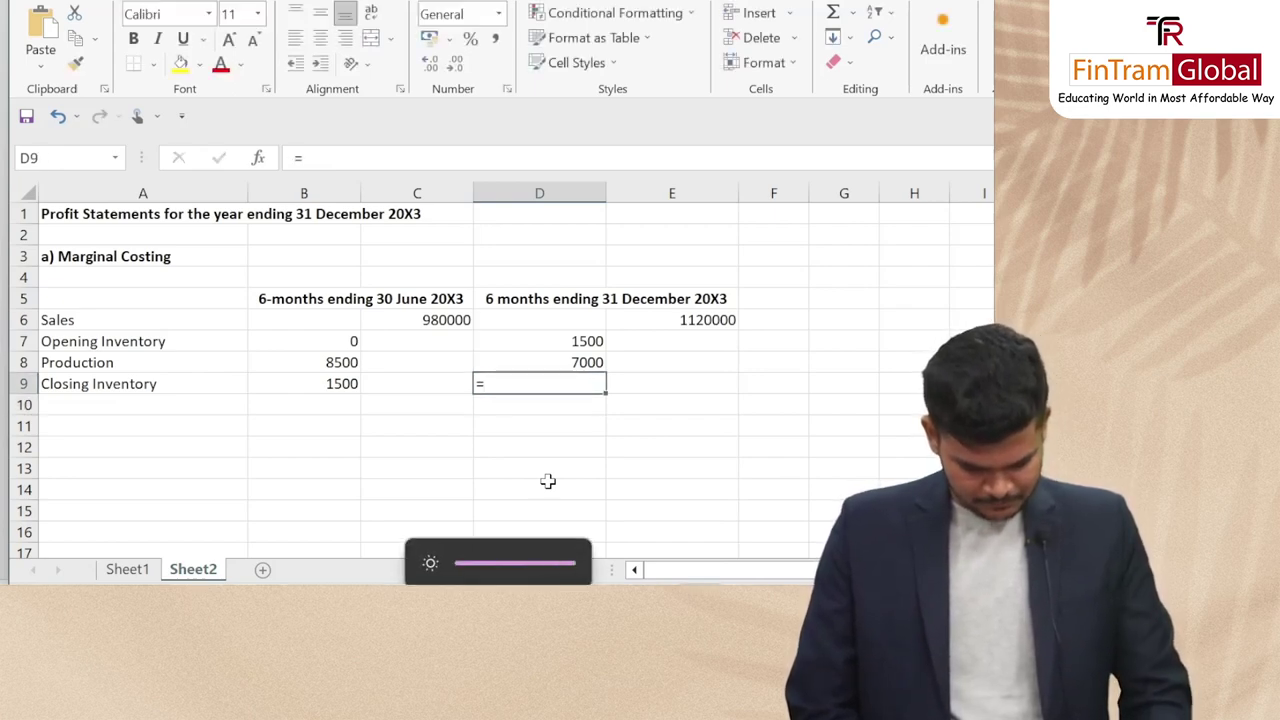
key(Right)
key(F2)
key(Return)
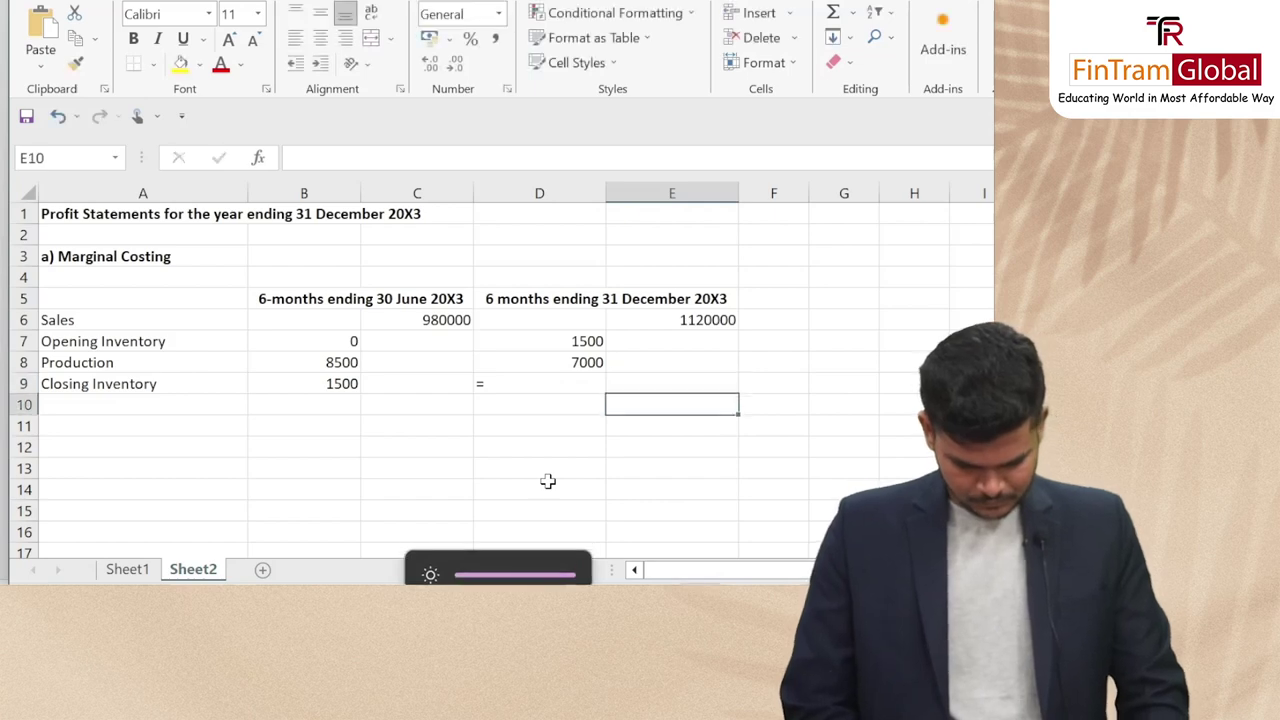
Calculate the December period's closing inventory units in D9 with the formula =D7+D8-8000
key(Left)
key(Up)
key(F2)
key(Up)
key(Up)
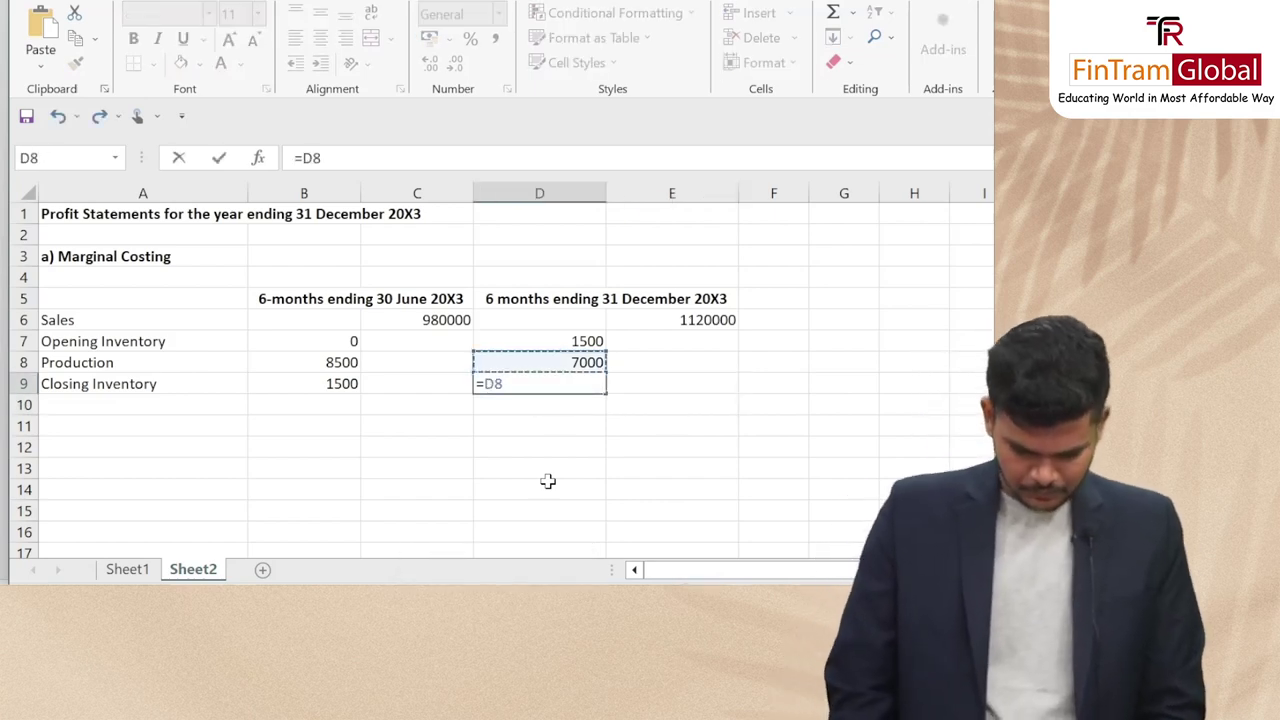
text(+)
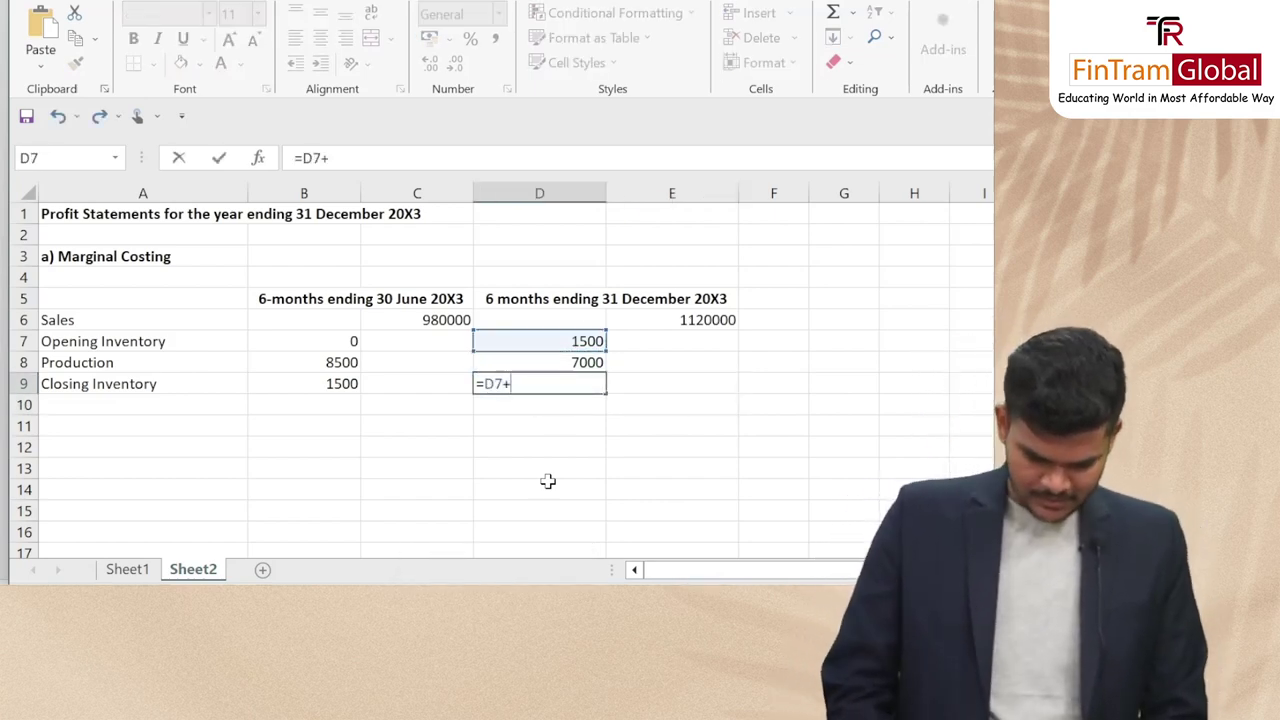
key(Up)
text(-8000)
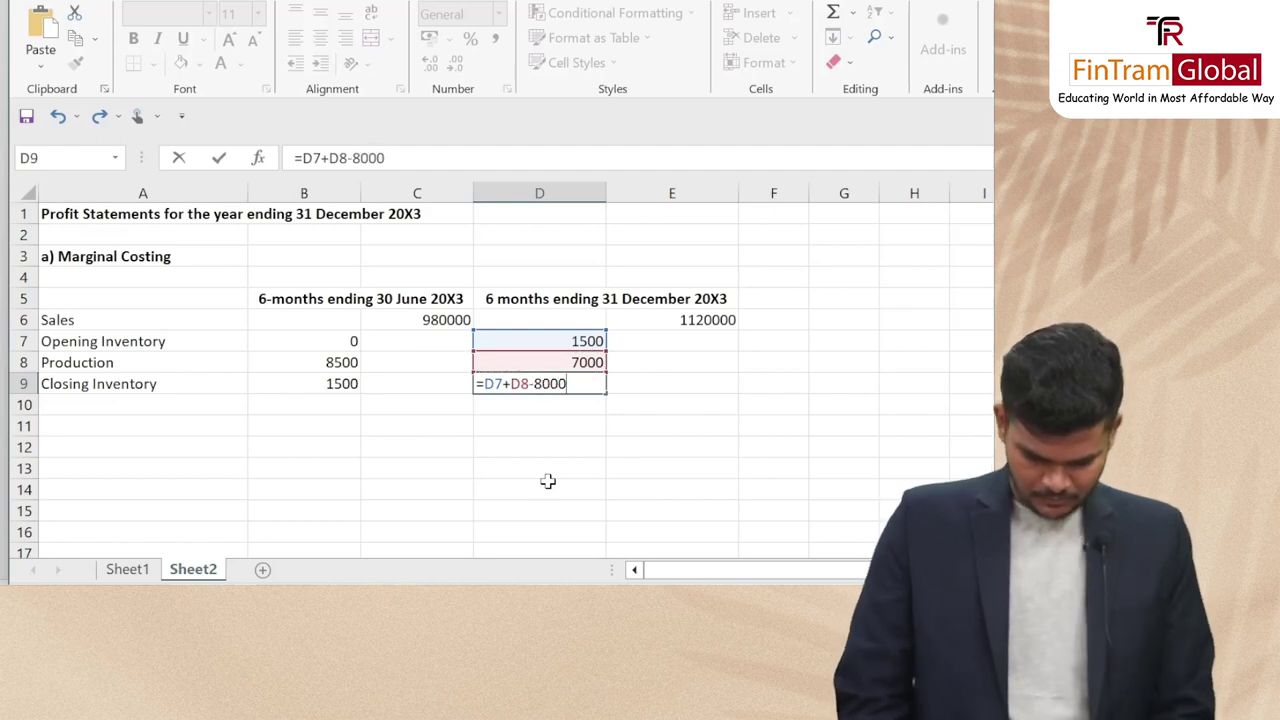
key(Return)
key(Up)
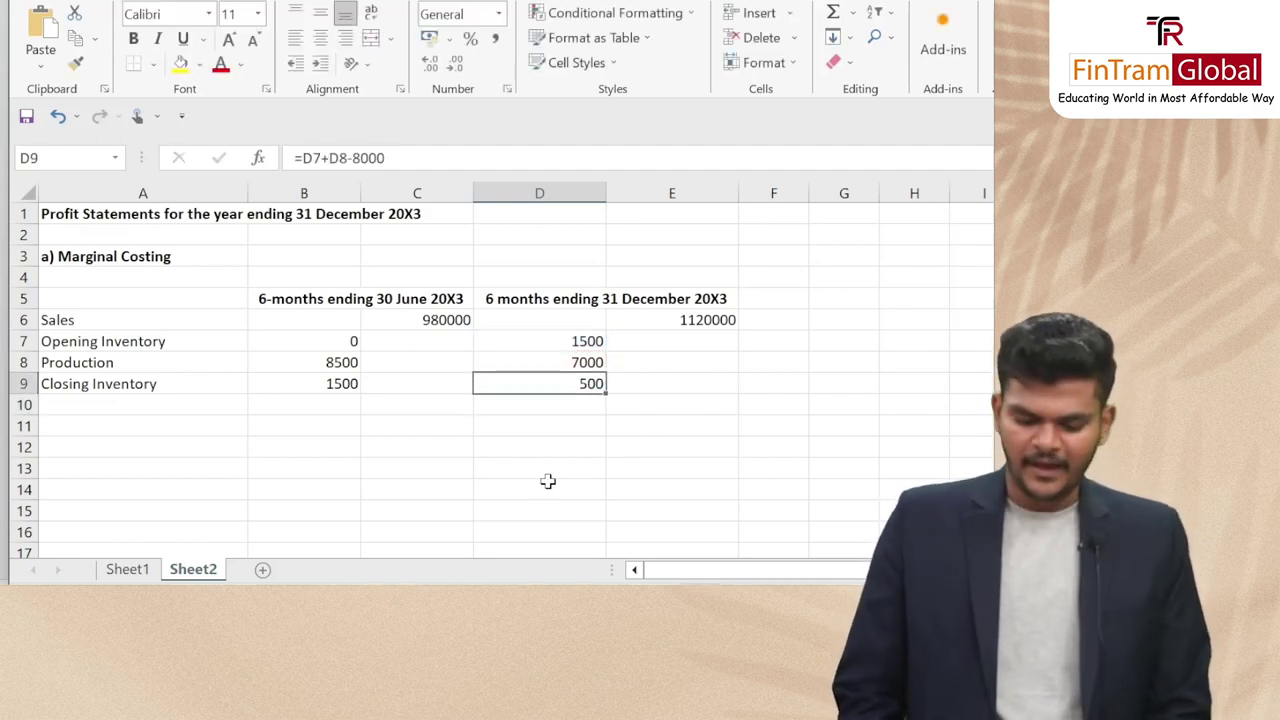
Review the production and sales budgets and the standard production cost components per unit in the Word document
key(Left)
key(Left)
key(Up)
key(Up)
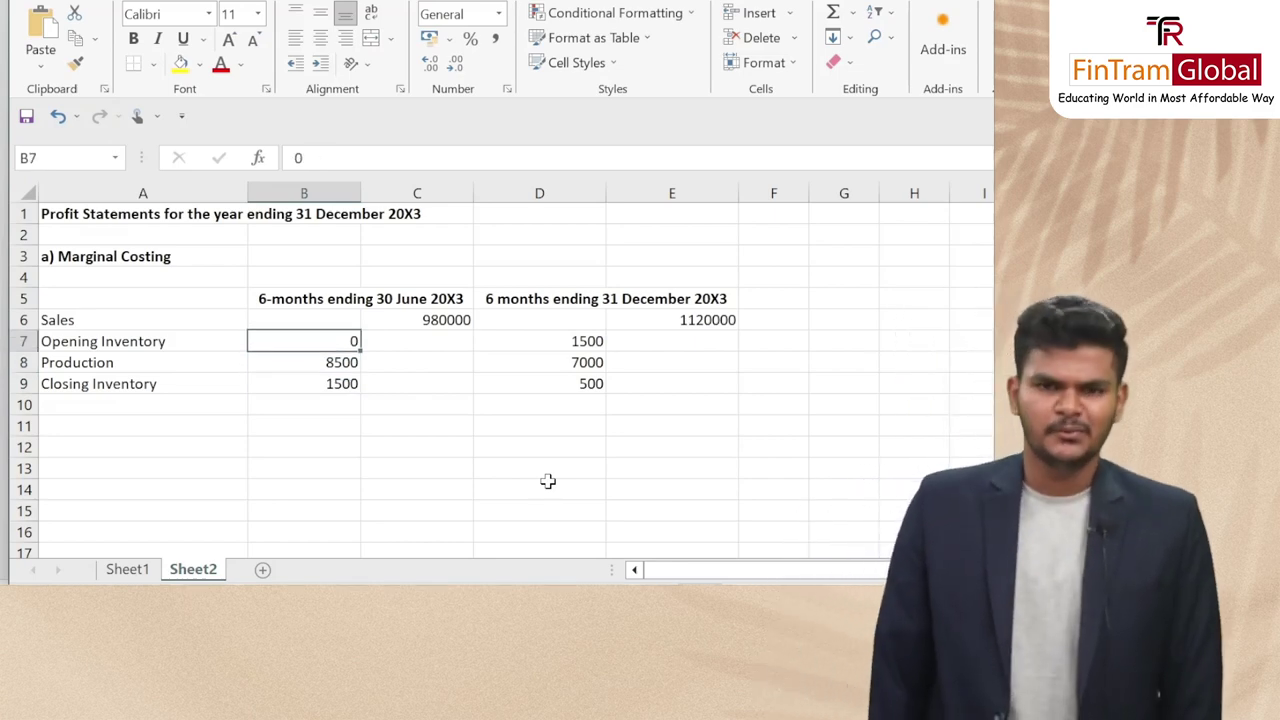
key(alt+Tab)
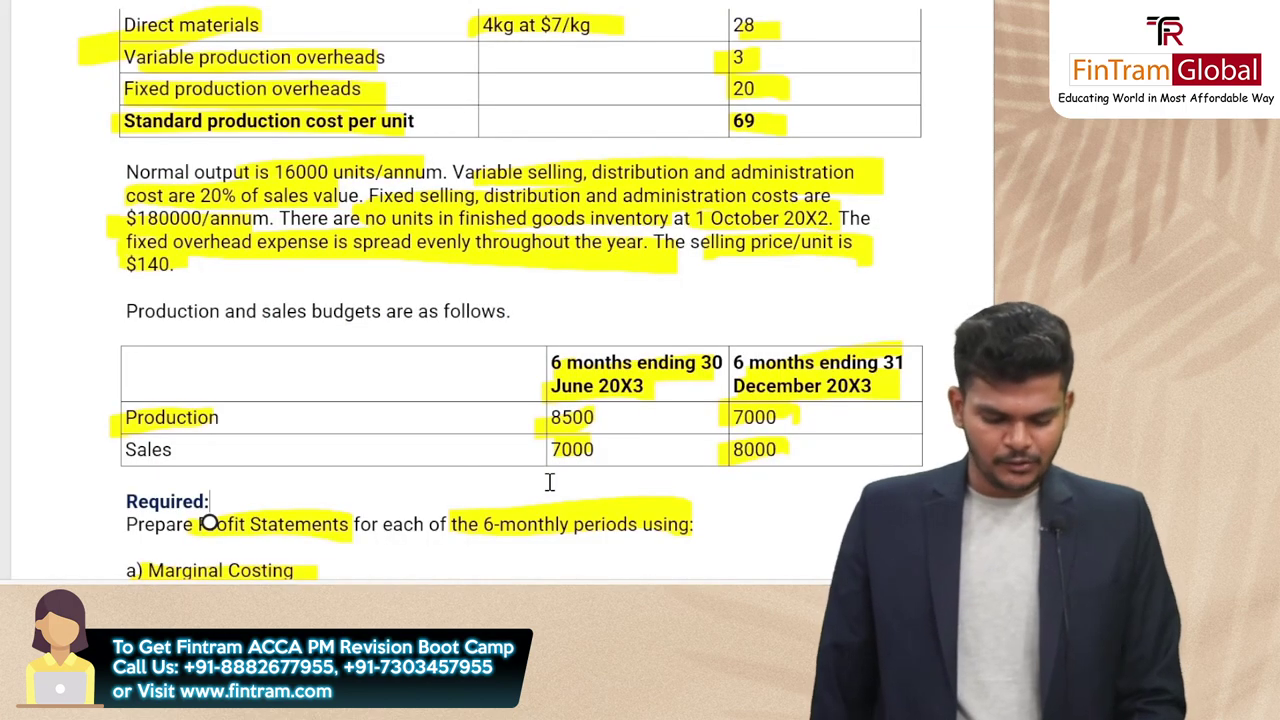
key(alt+Tab)
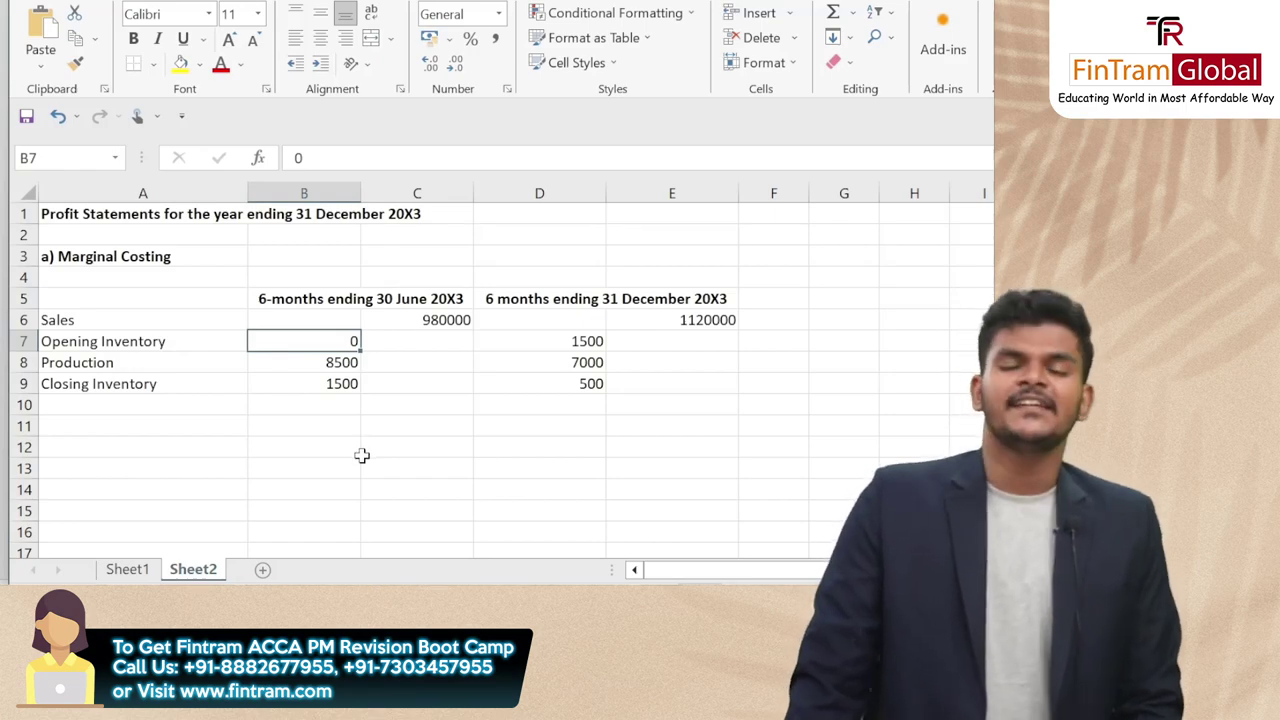
key(alt+Tab)
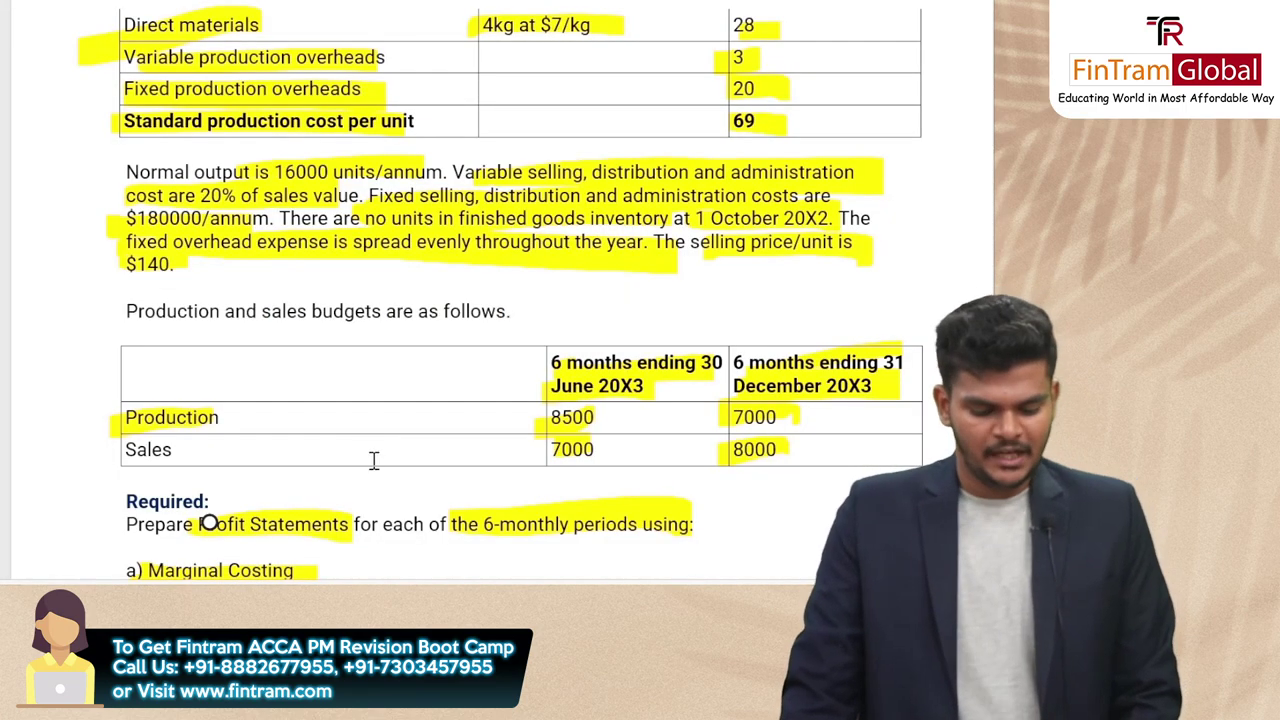
scroll(371, 460, up, 3)
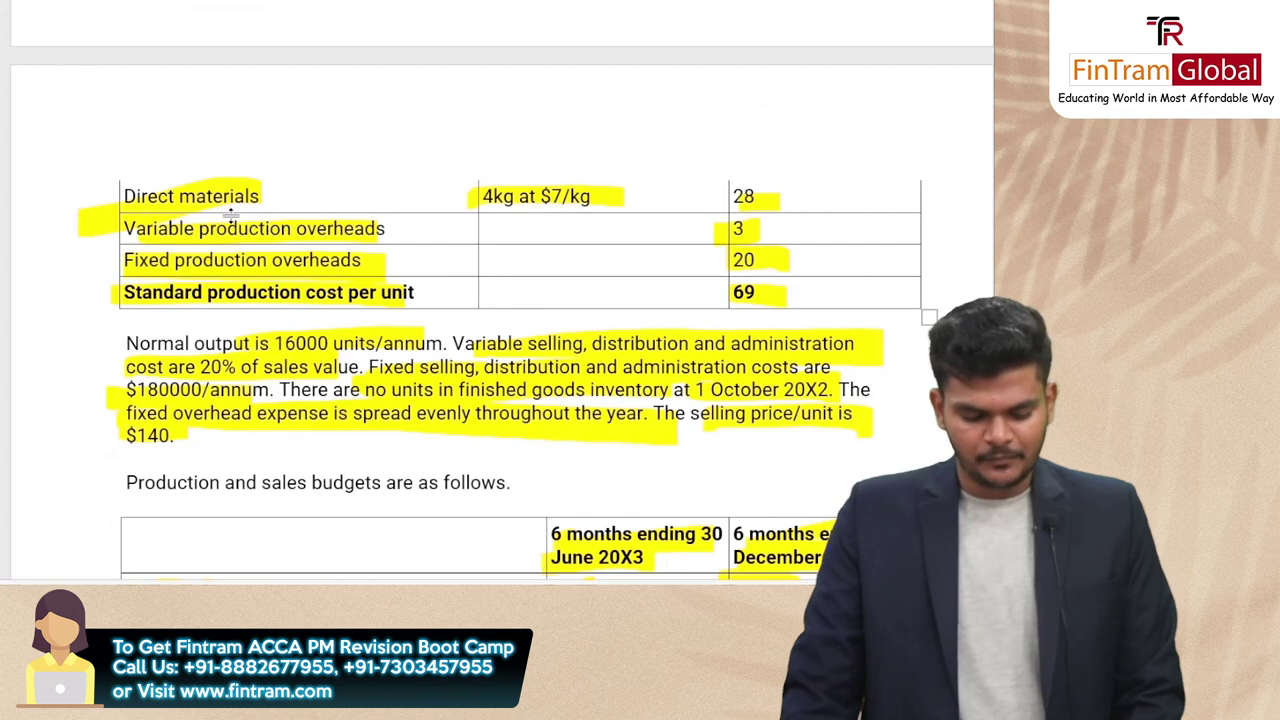
scroll(451, 303, up, 4)
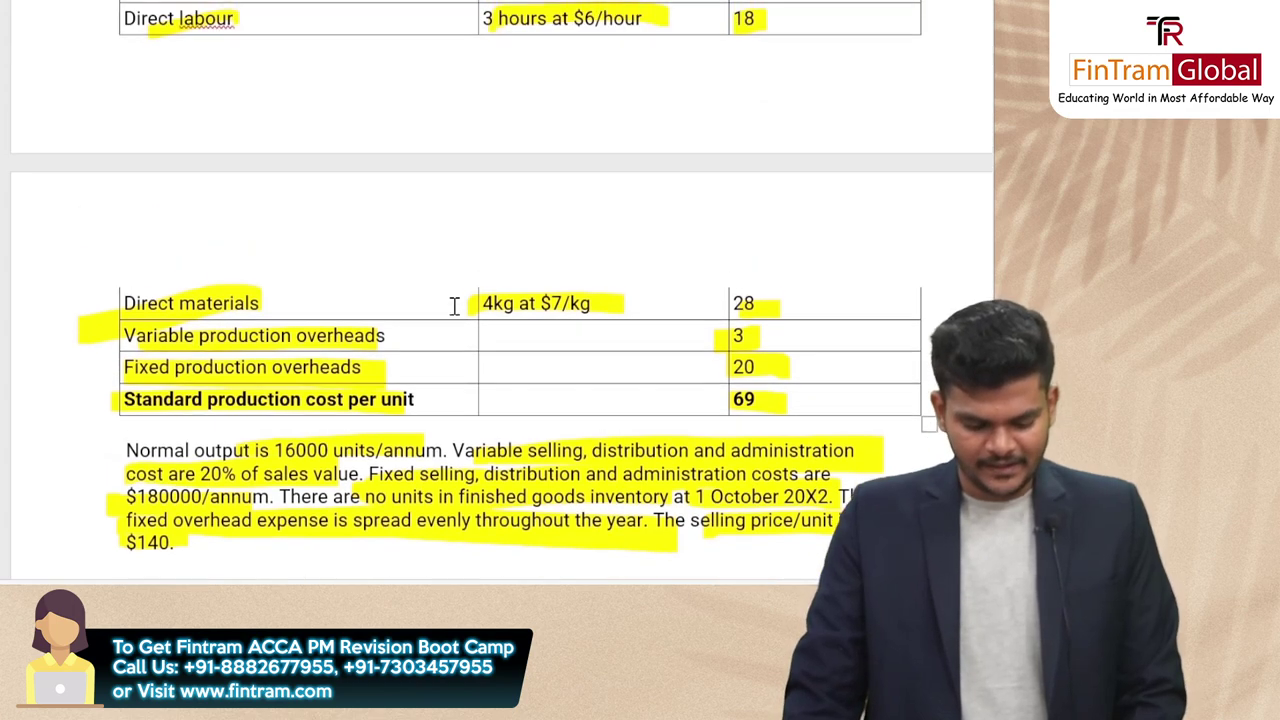
scroll(306, 420, down, 1)
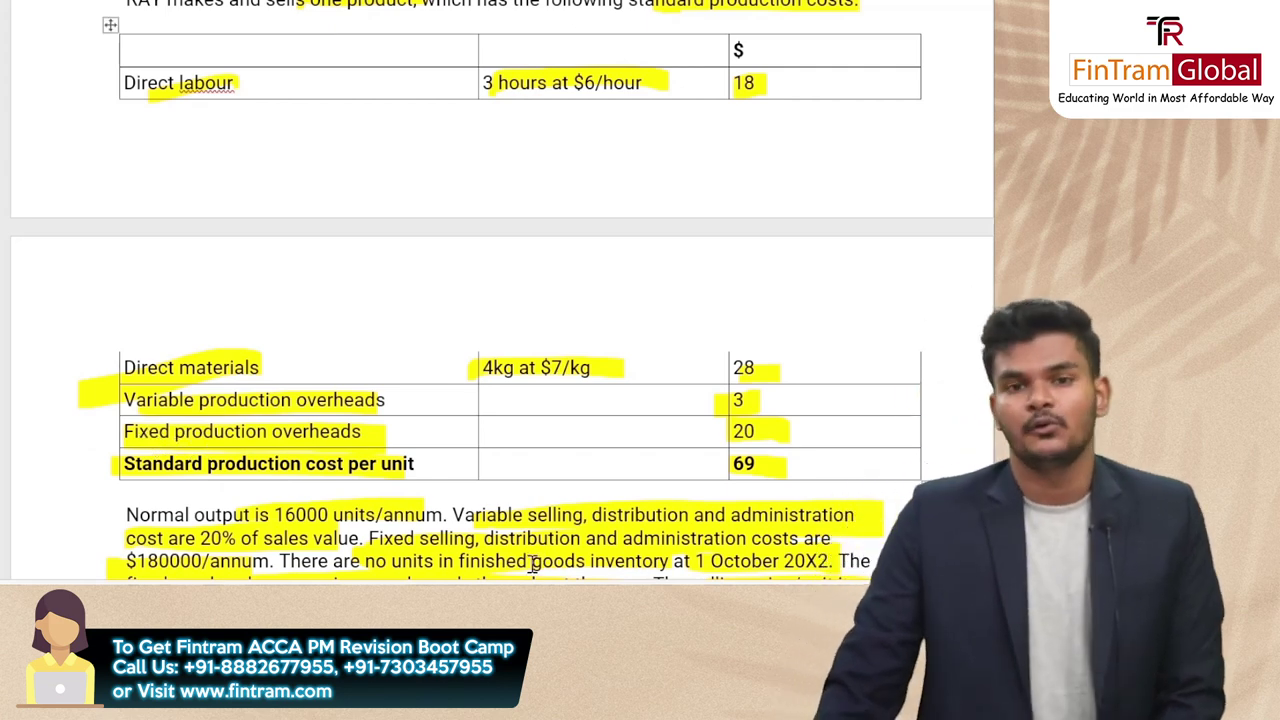
scroll(582, 518, up, 1)
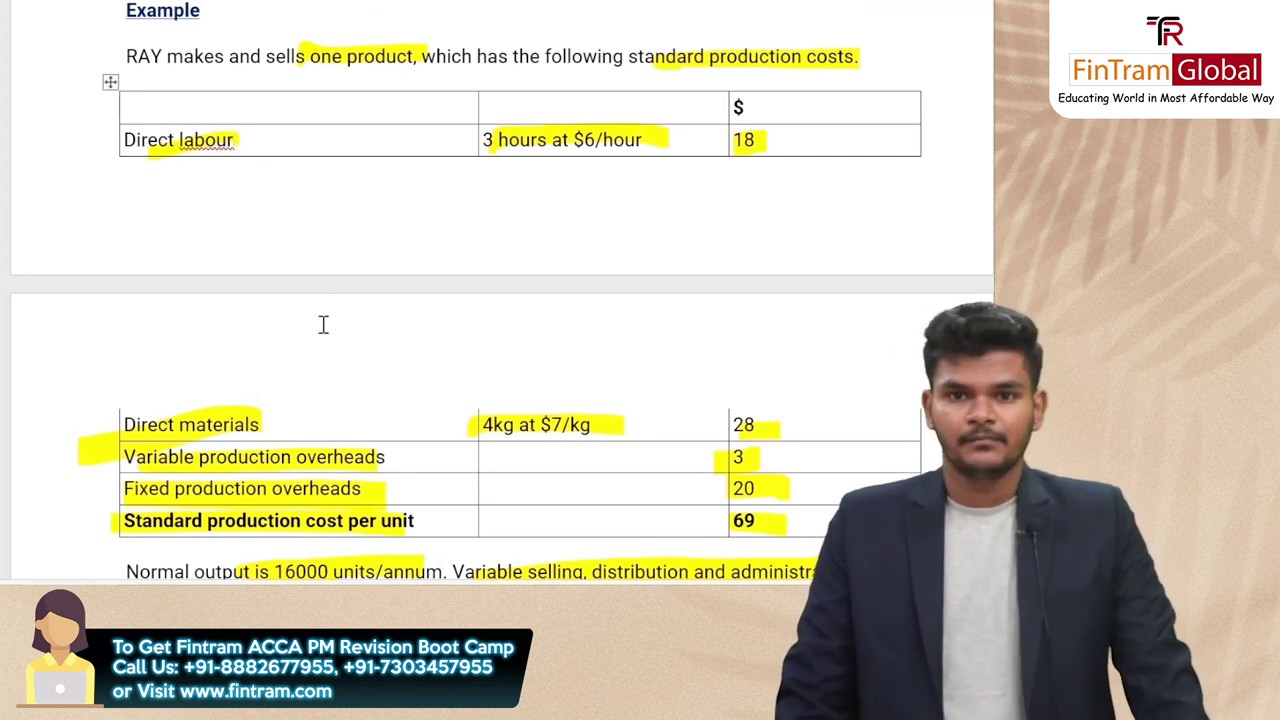
scroll(246, 392, up, 1)
scroll(393, 443, down, 3)
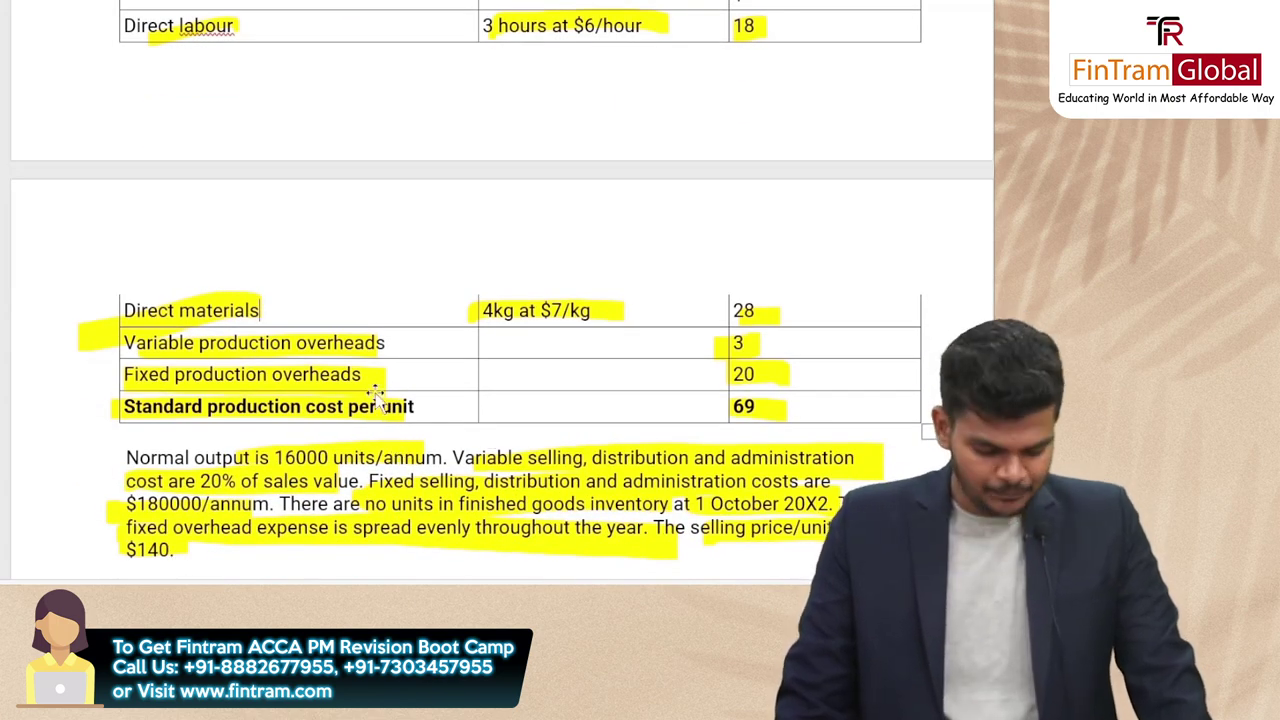
click(426, 343)
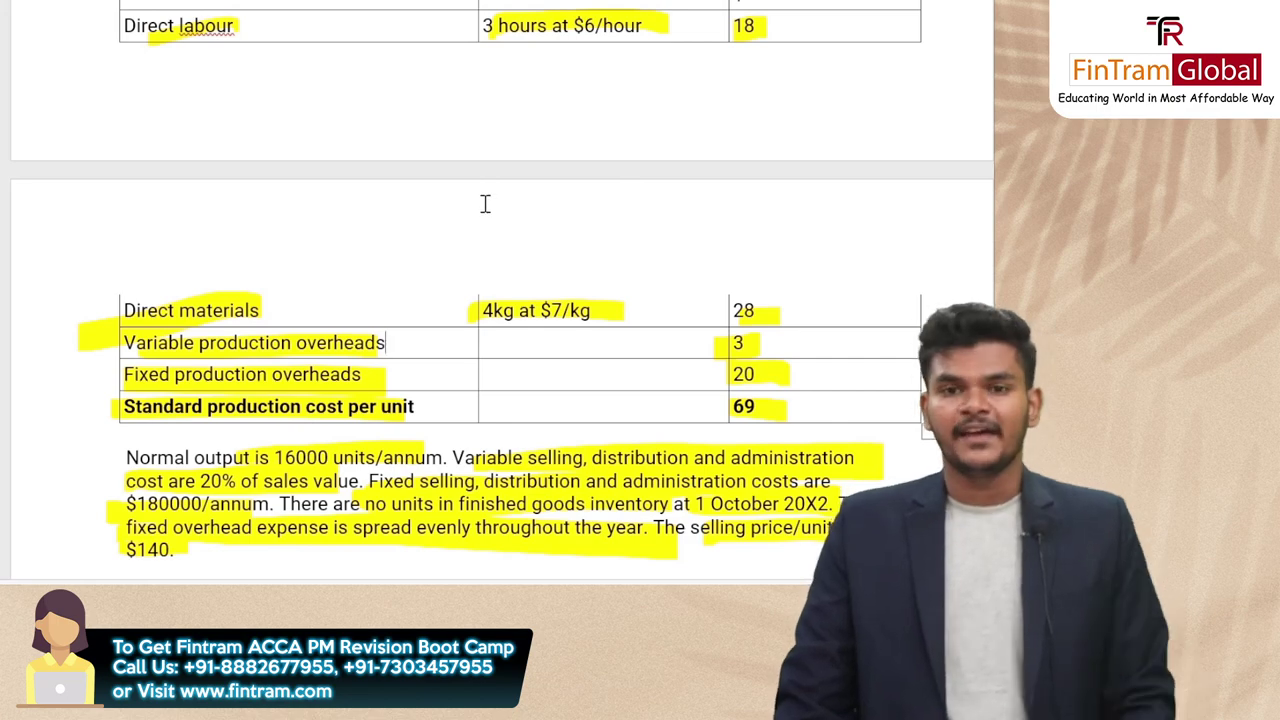
key(alt+Tab)
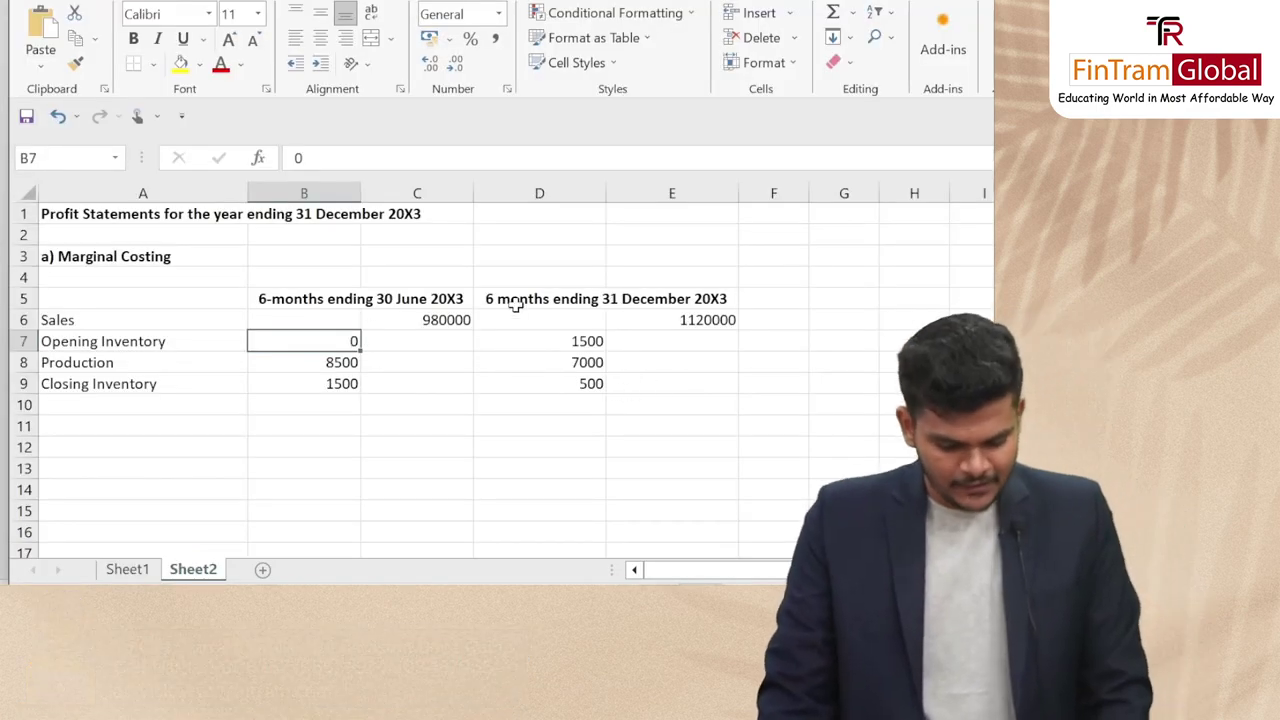
Check the unit costs in the Word document and value the June period's production in B8 with =8500*(69-20)
click(345, 363)
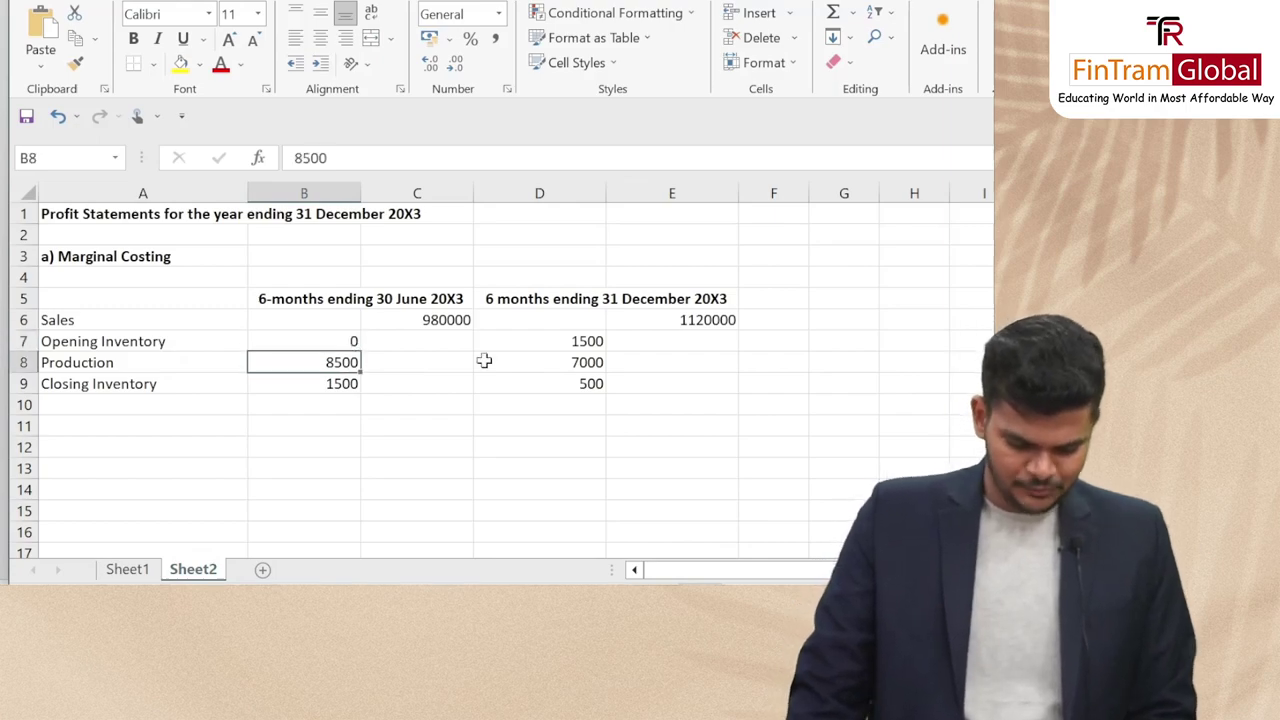
key(alt+Tab)
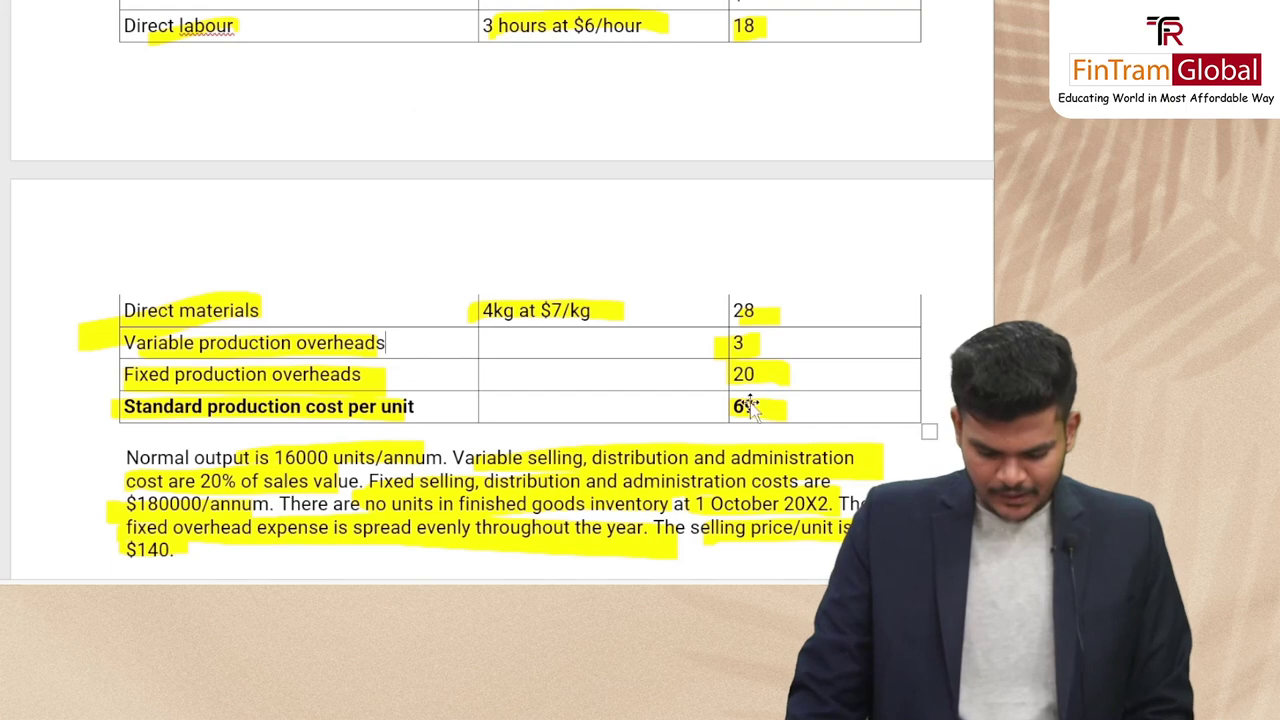
scroll(743, 400, up, 2)
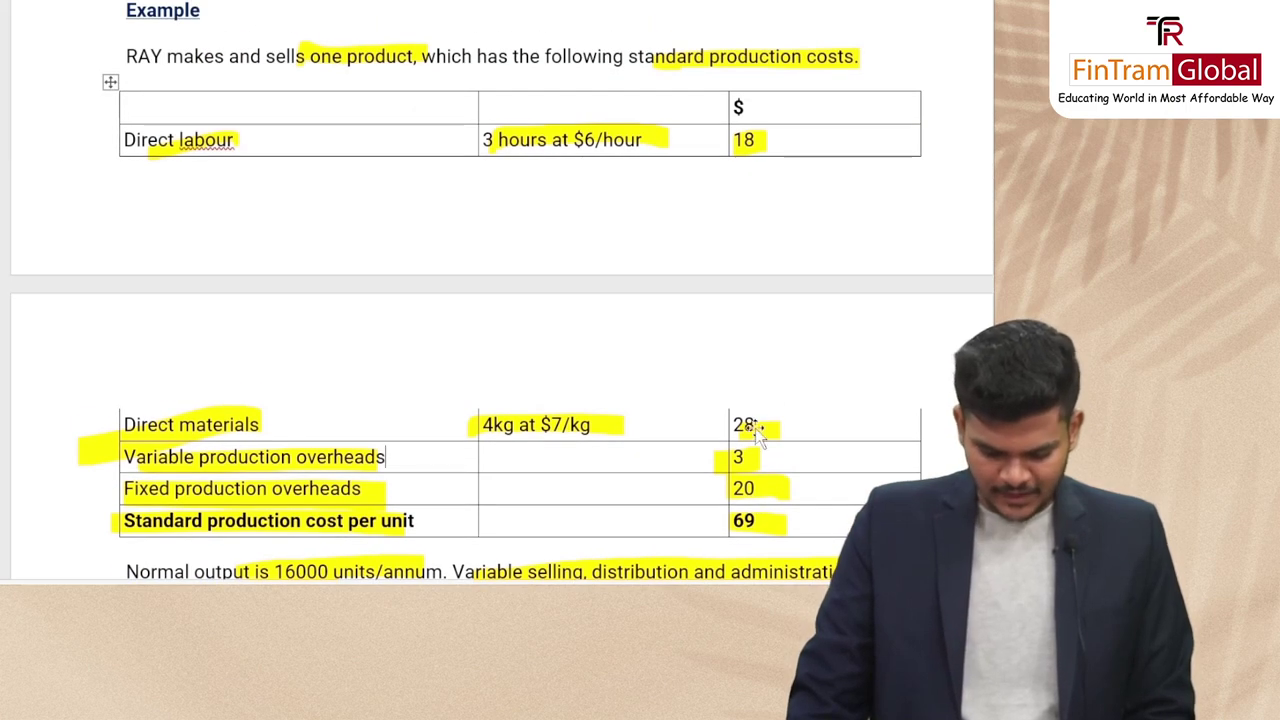
scroll(760, 390, down, 2)
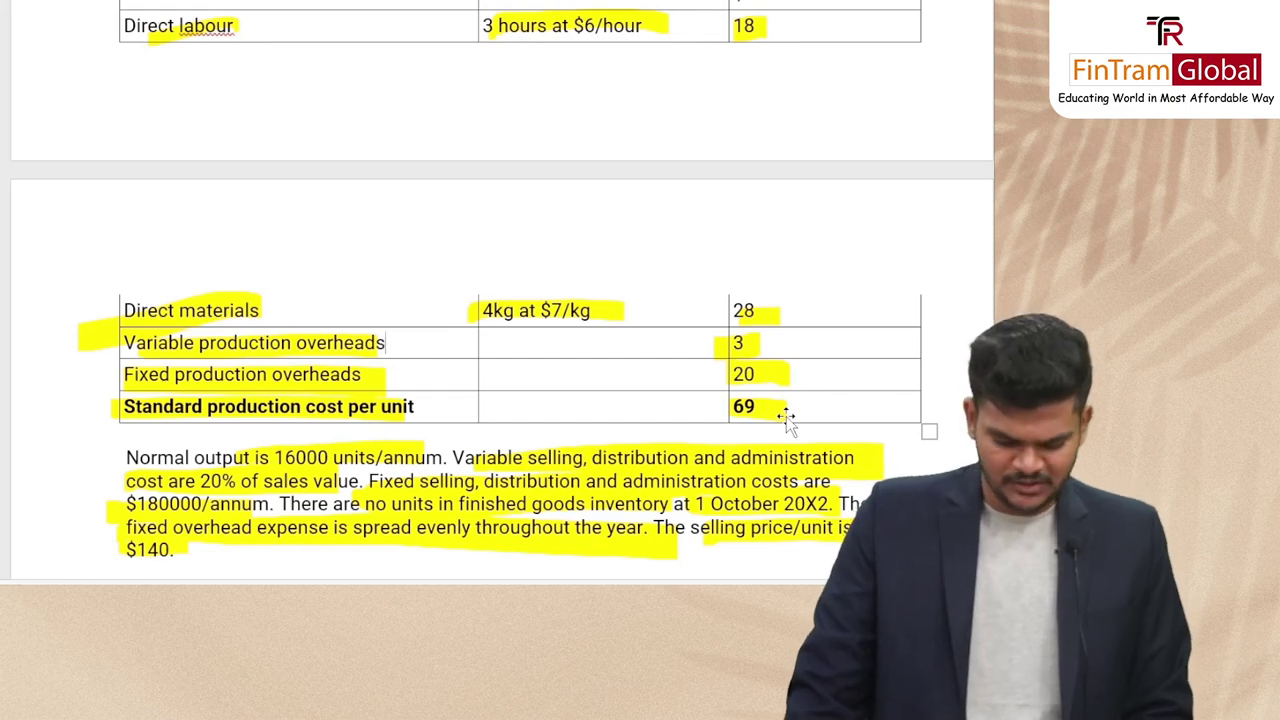
key(alt+Tab)
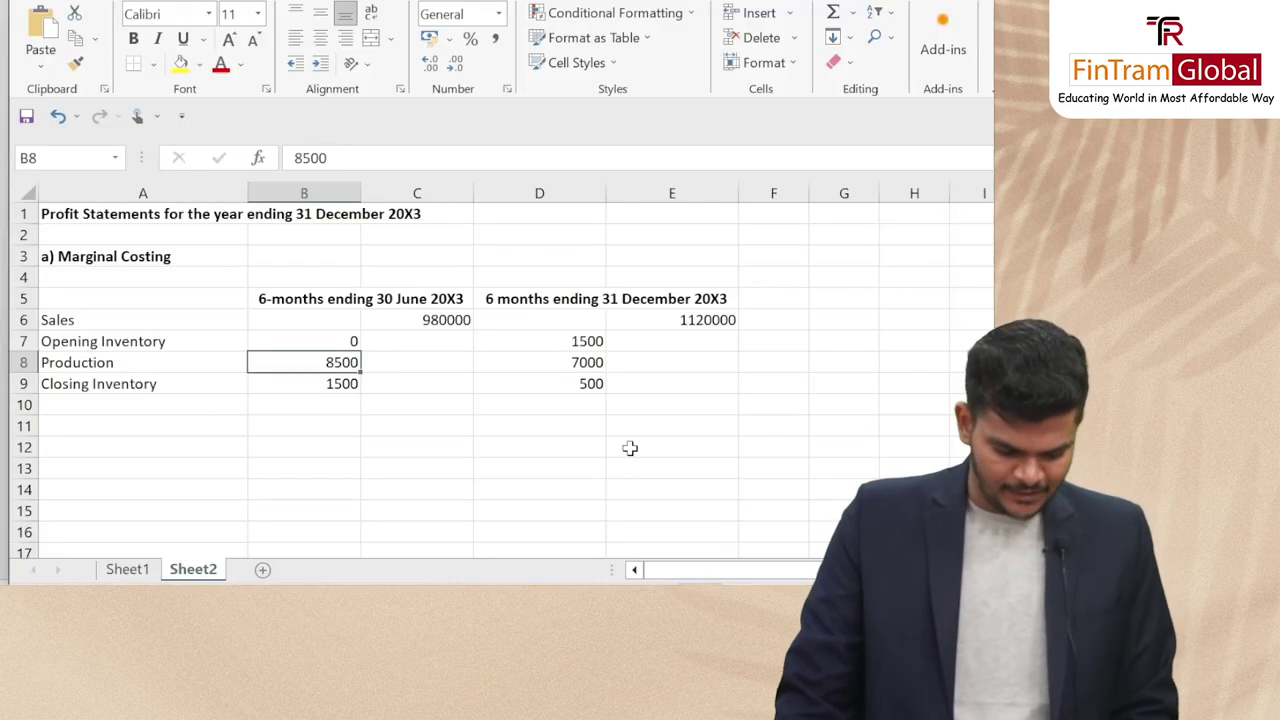
click(294, 158)
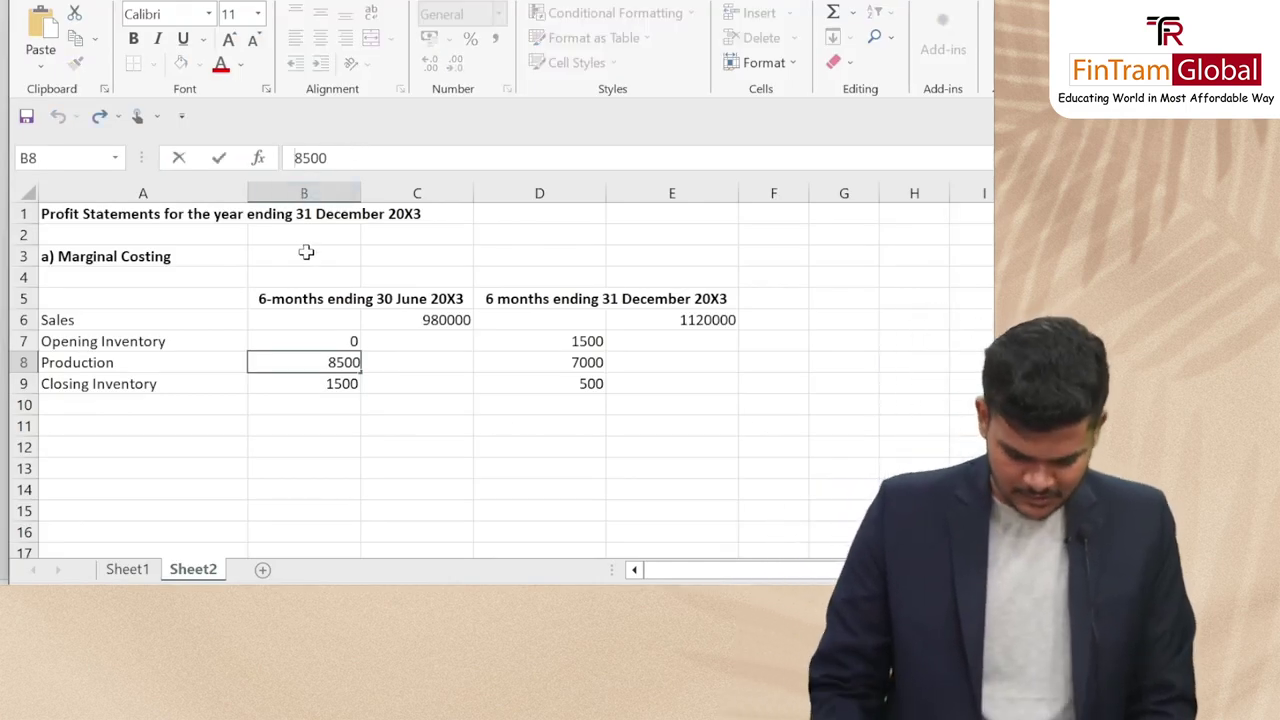
text(=8500)
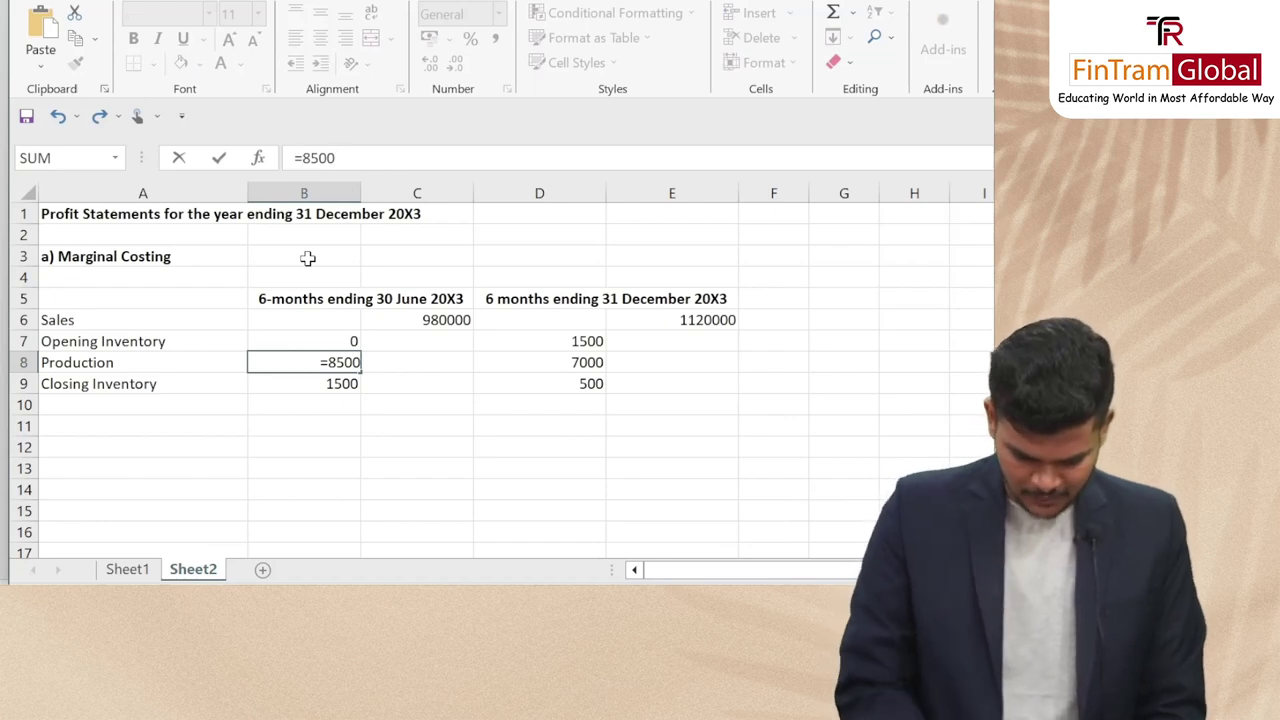
text(*()
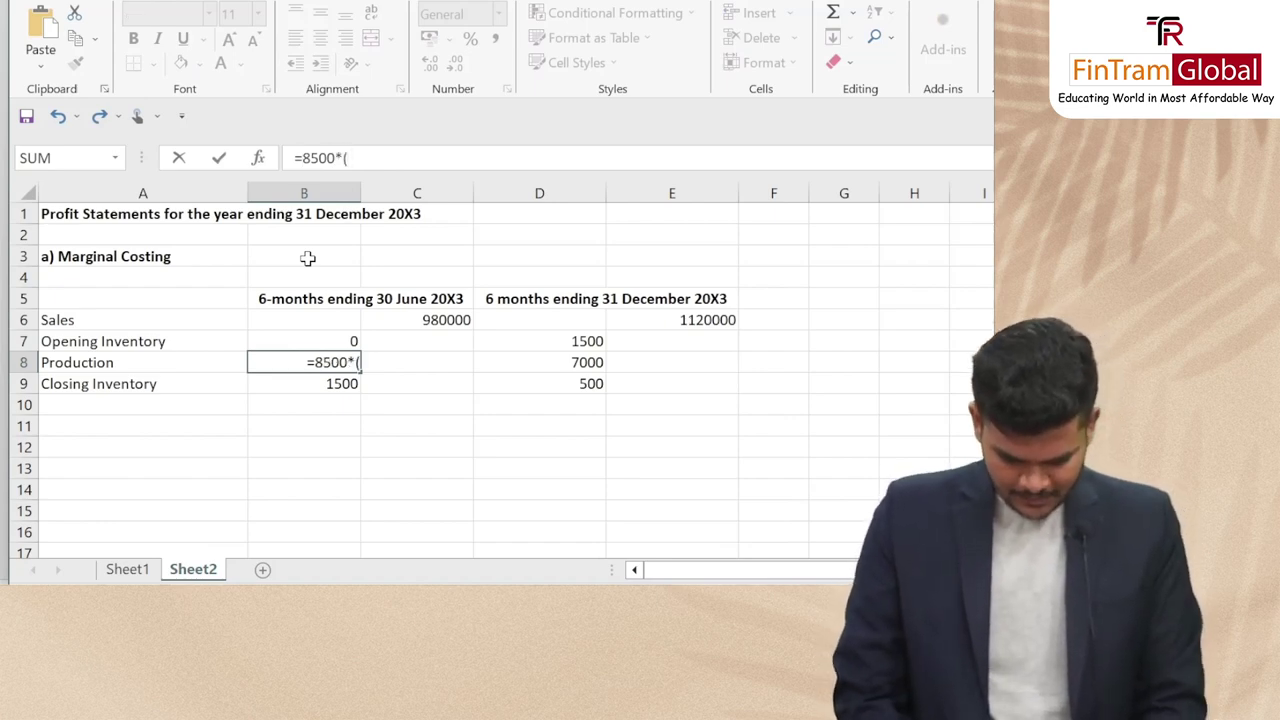
text(69-20))
key(Return)
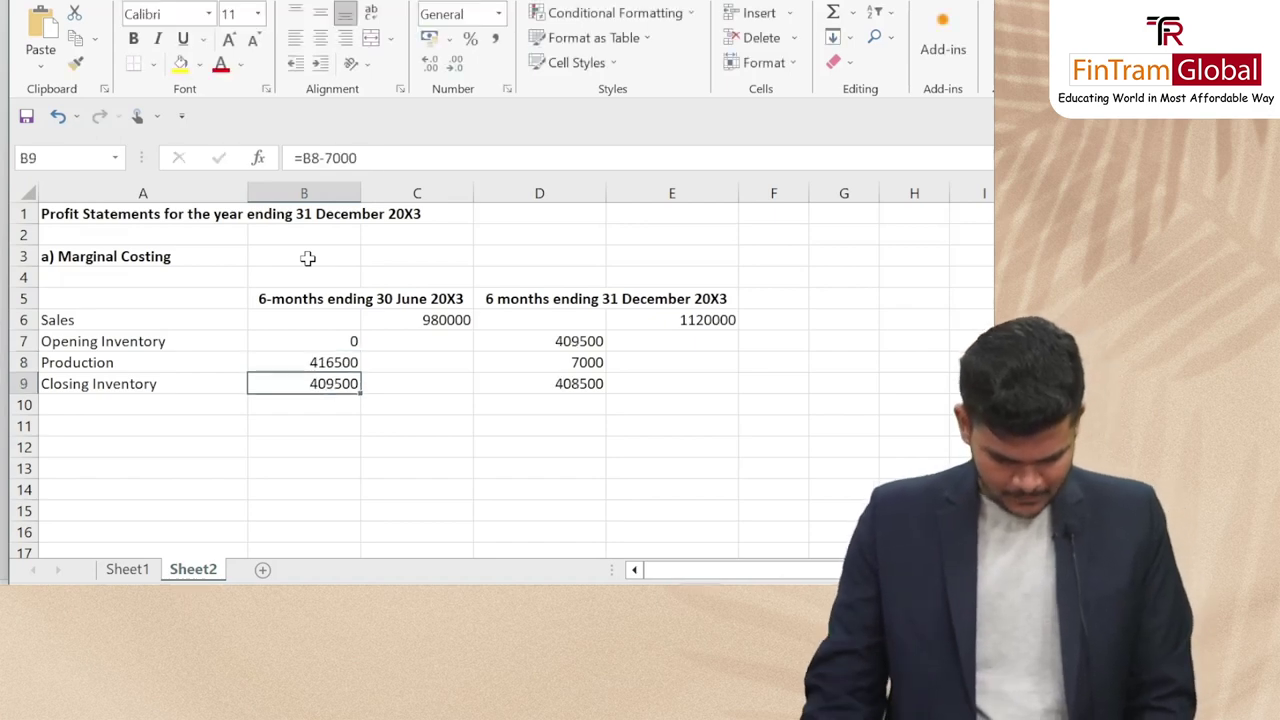
Value the June period's closing inventory in B9 at marginal cost with the formula =B8-7000*(69-20)
click(370, 157)
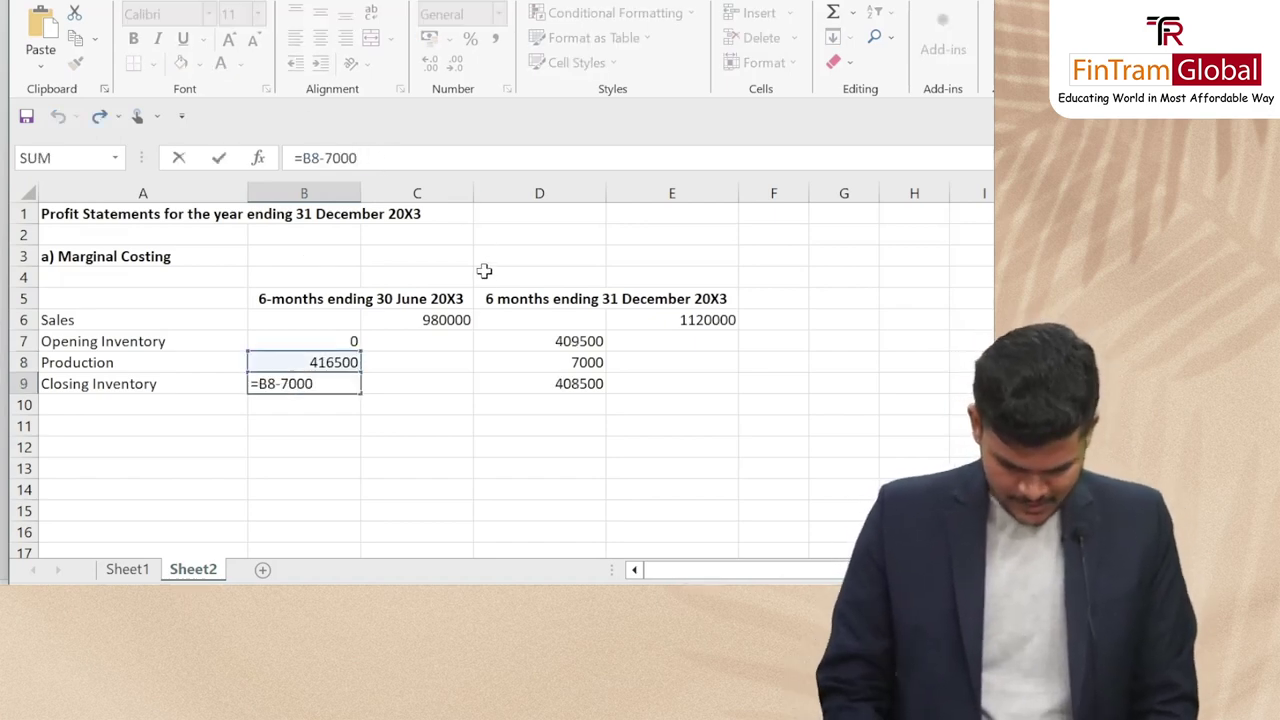
text(()
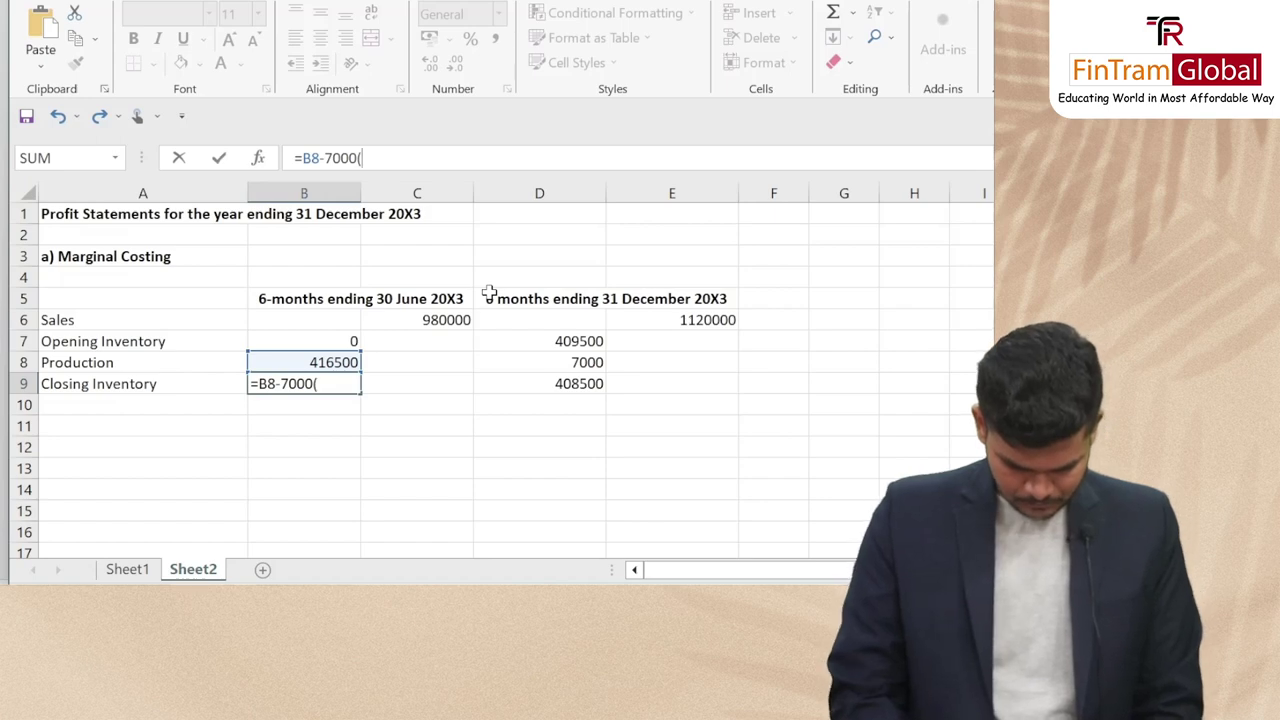
text(69)
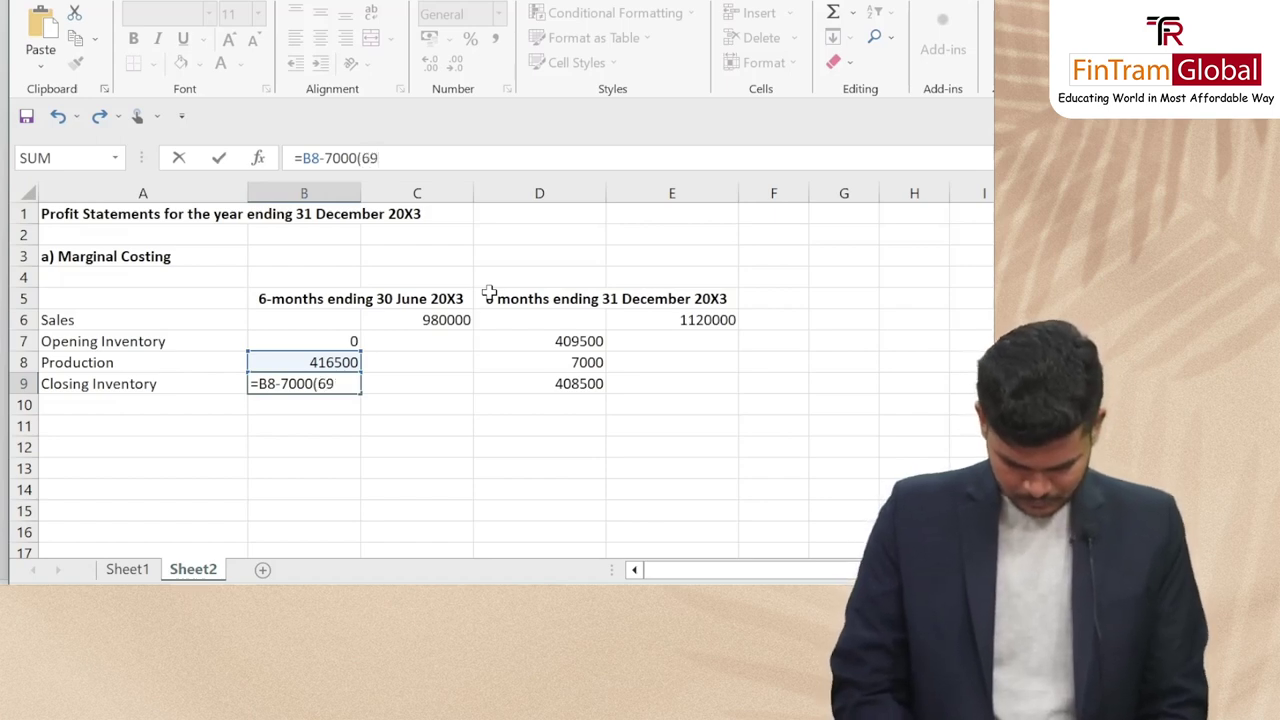
text(-20)
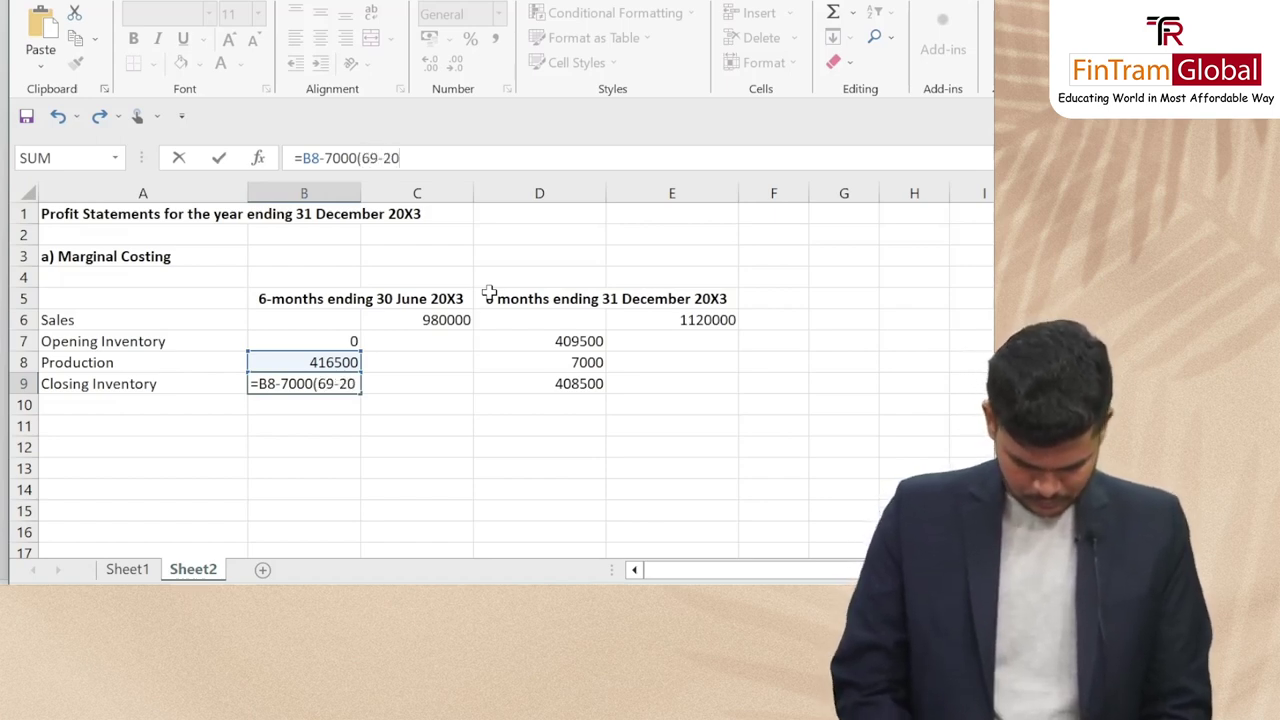
text())
key(Return)
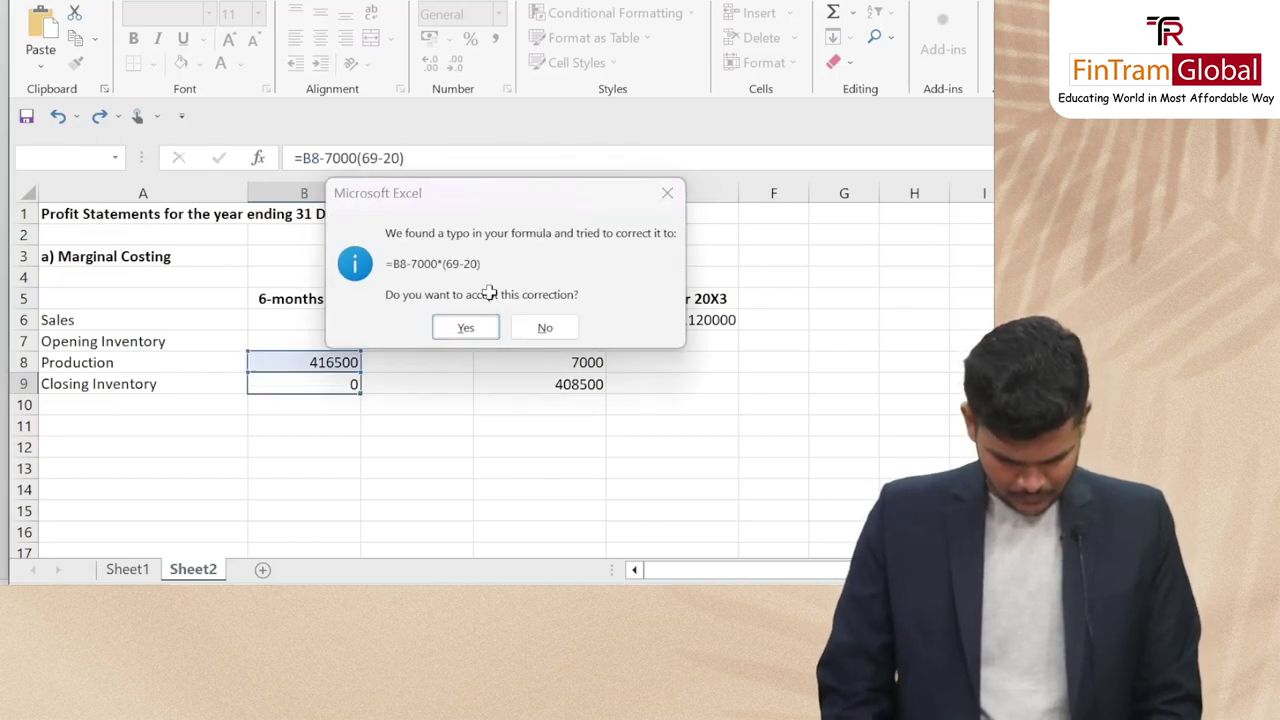
key(Return)
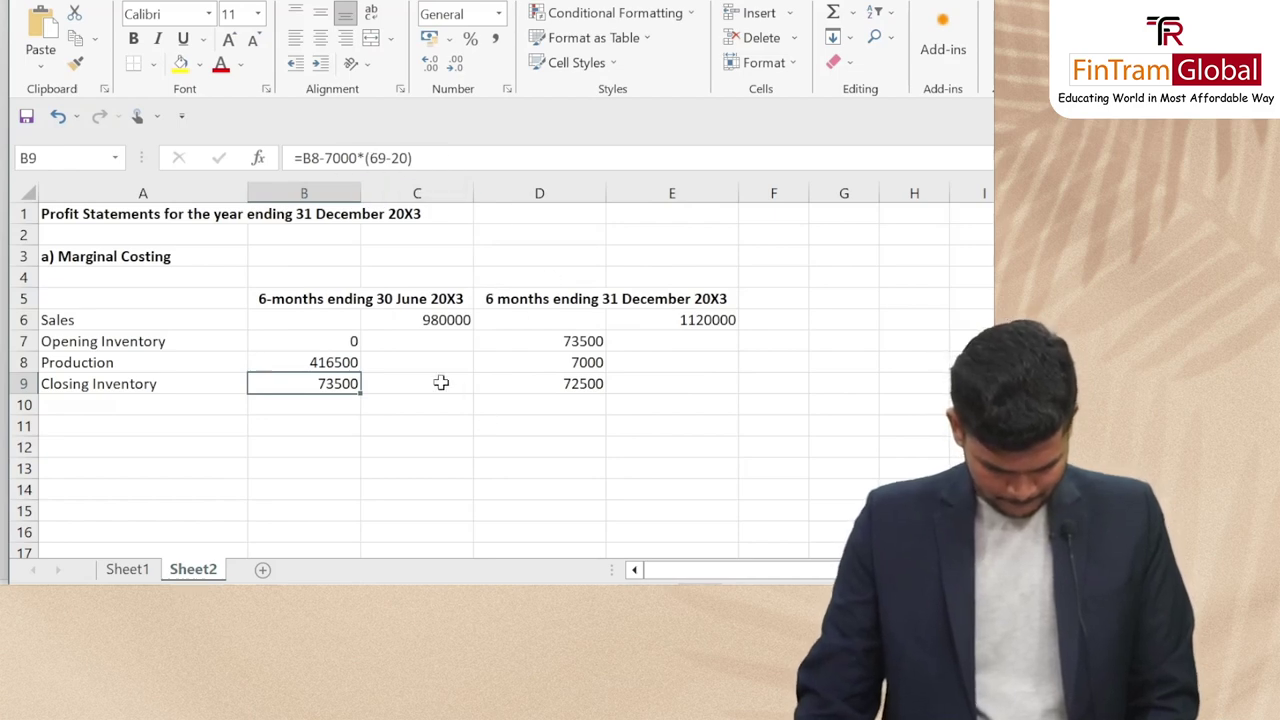
Value the December period's production in D8 at marginal cost with the formula =7000*(69-20)
key(Up)
key(Up)
key(Right)
key(Right)
key(Right)
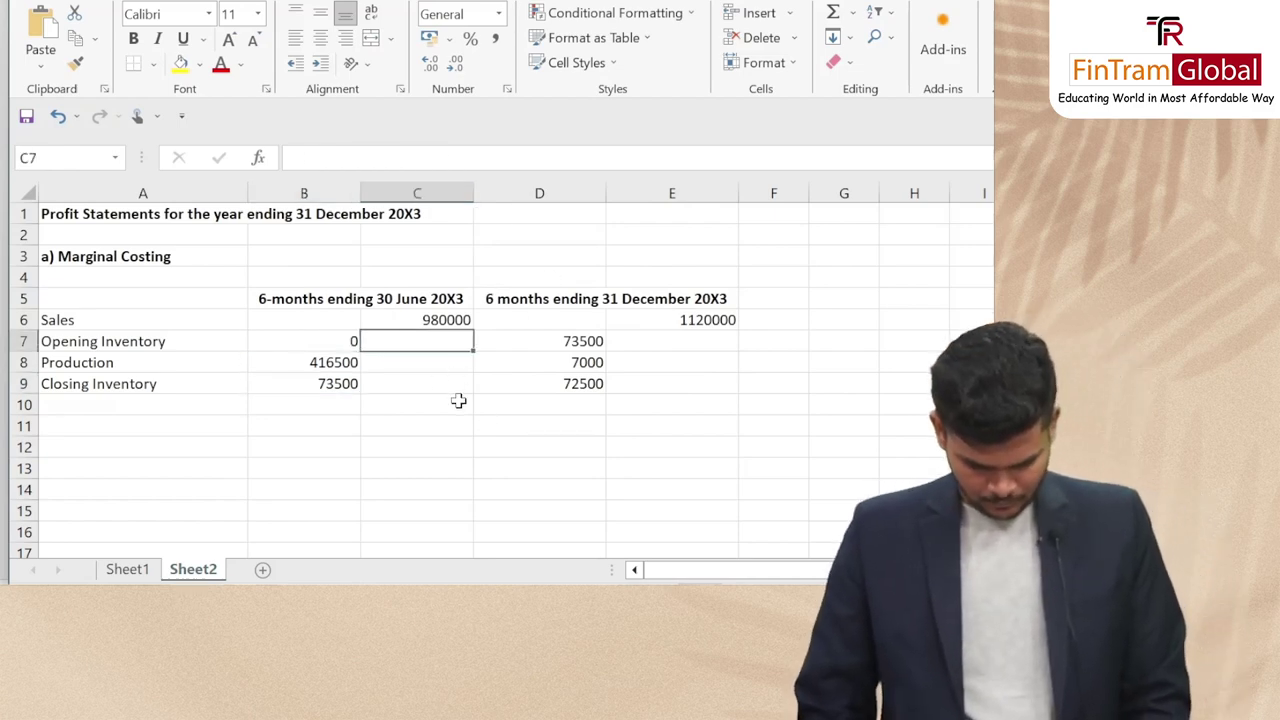
key(Left)
key(Down)
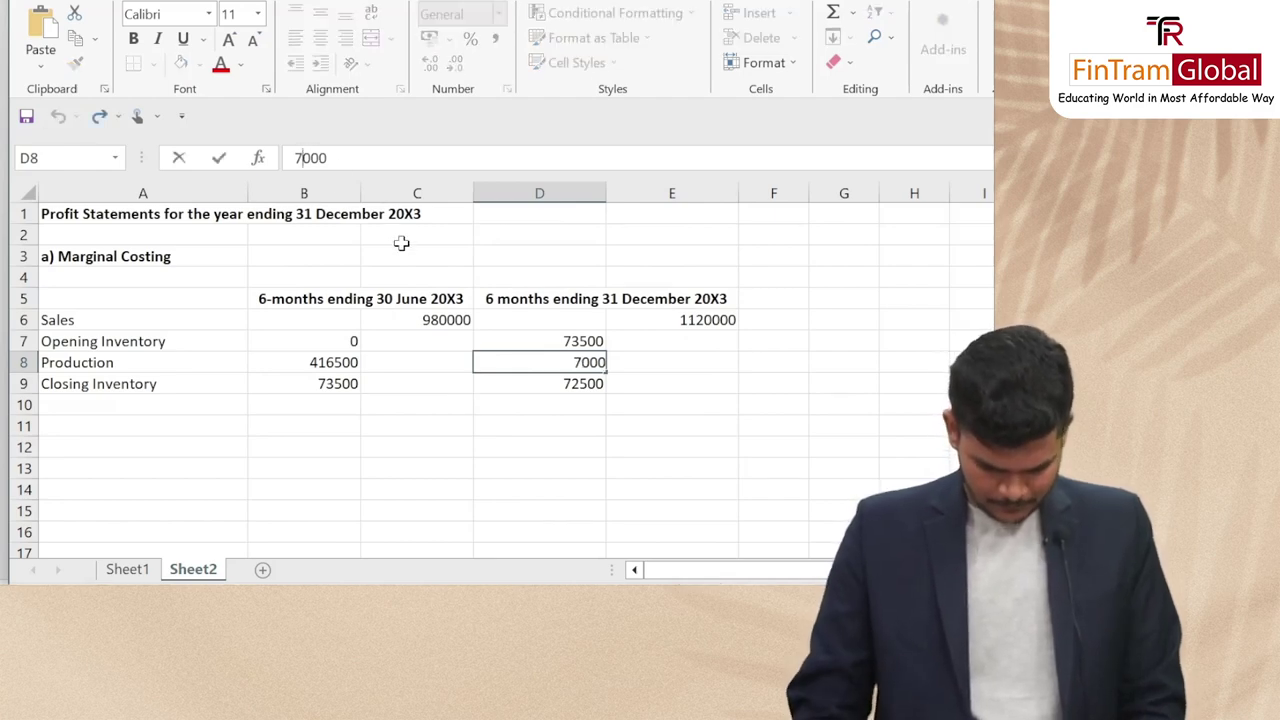
key(F2)
key(Home)
text(=7000)
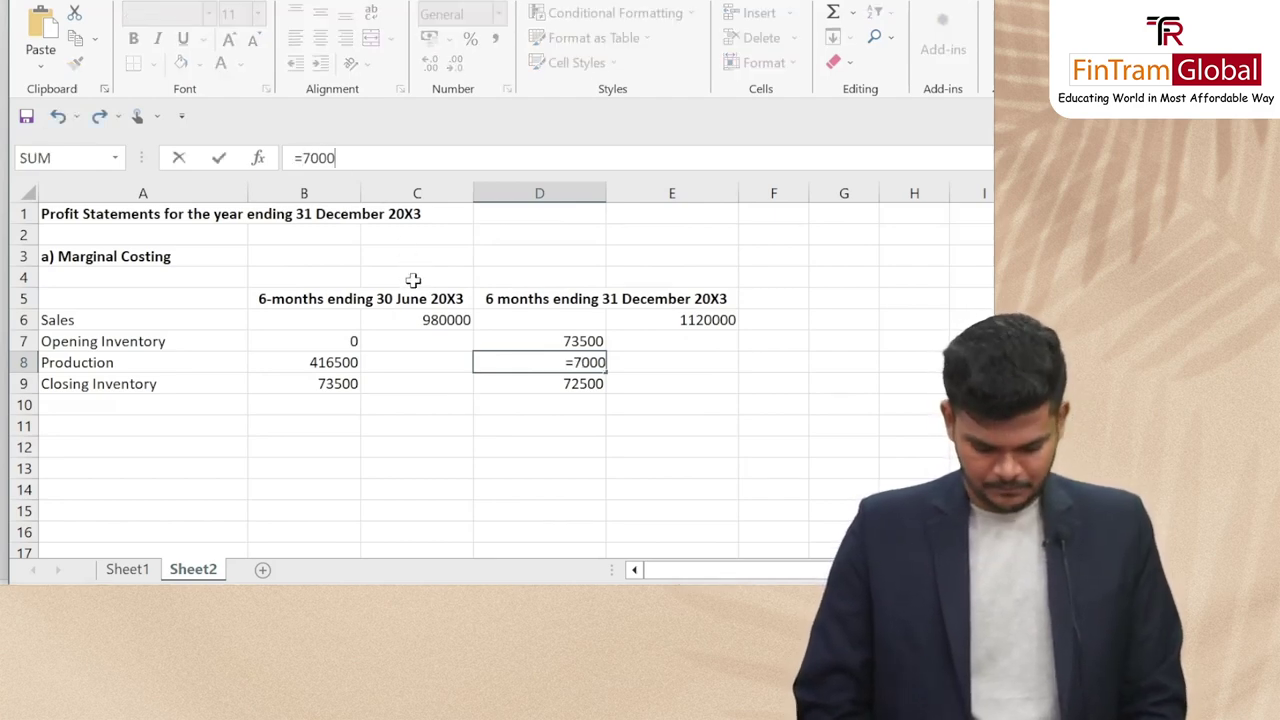
text(*()
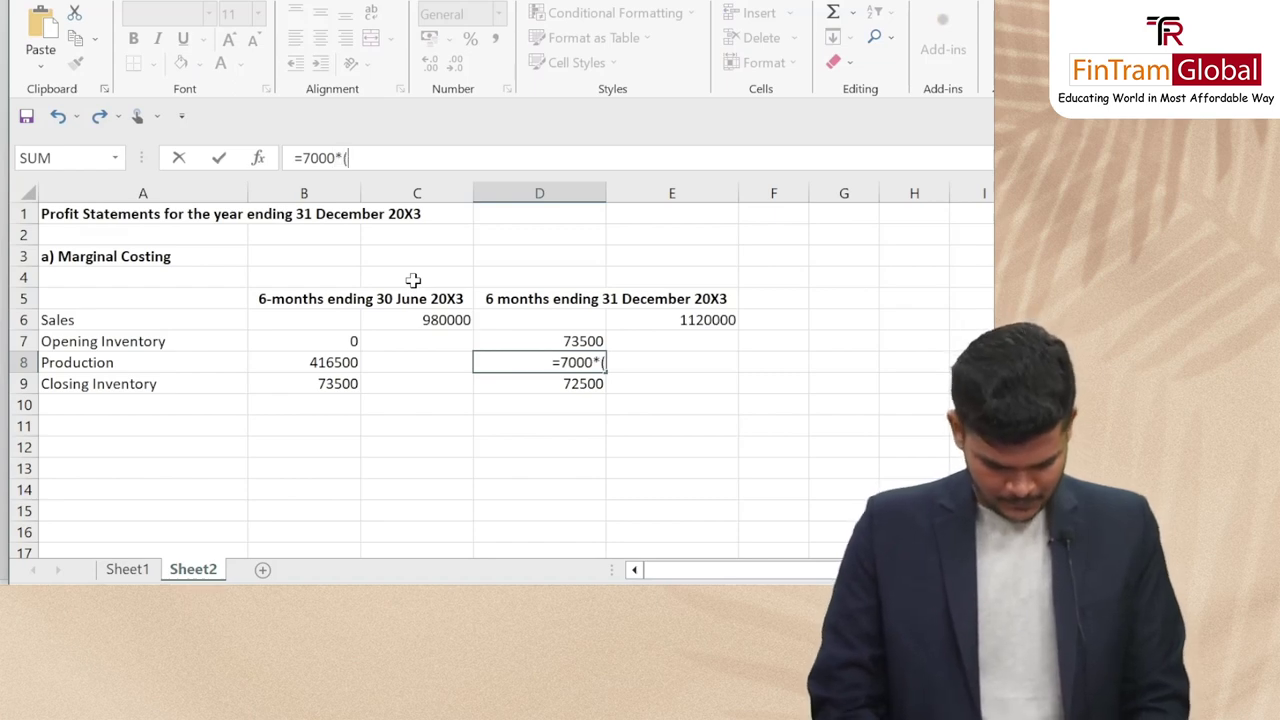
text(69-)
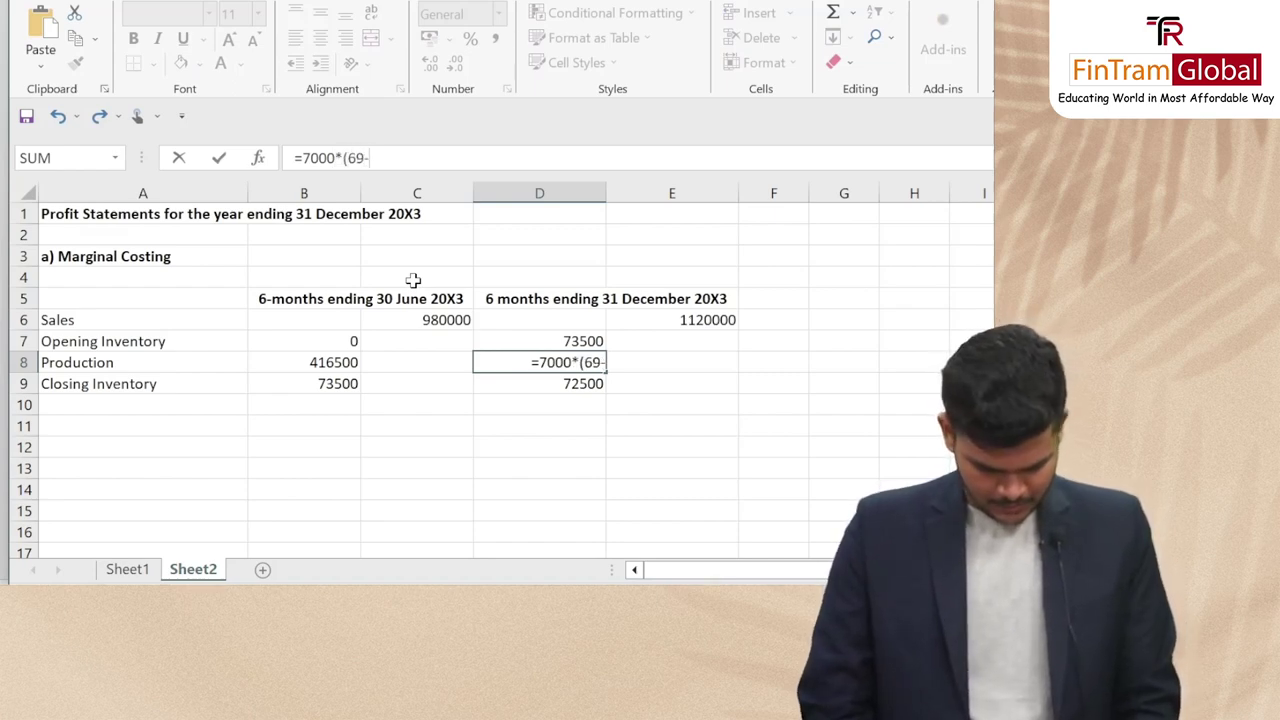
text(40)
key(BackSpace)
key(BackSpace)
text(20))
key(Return)
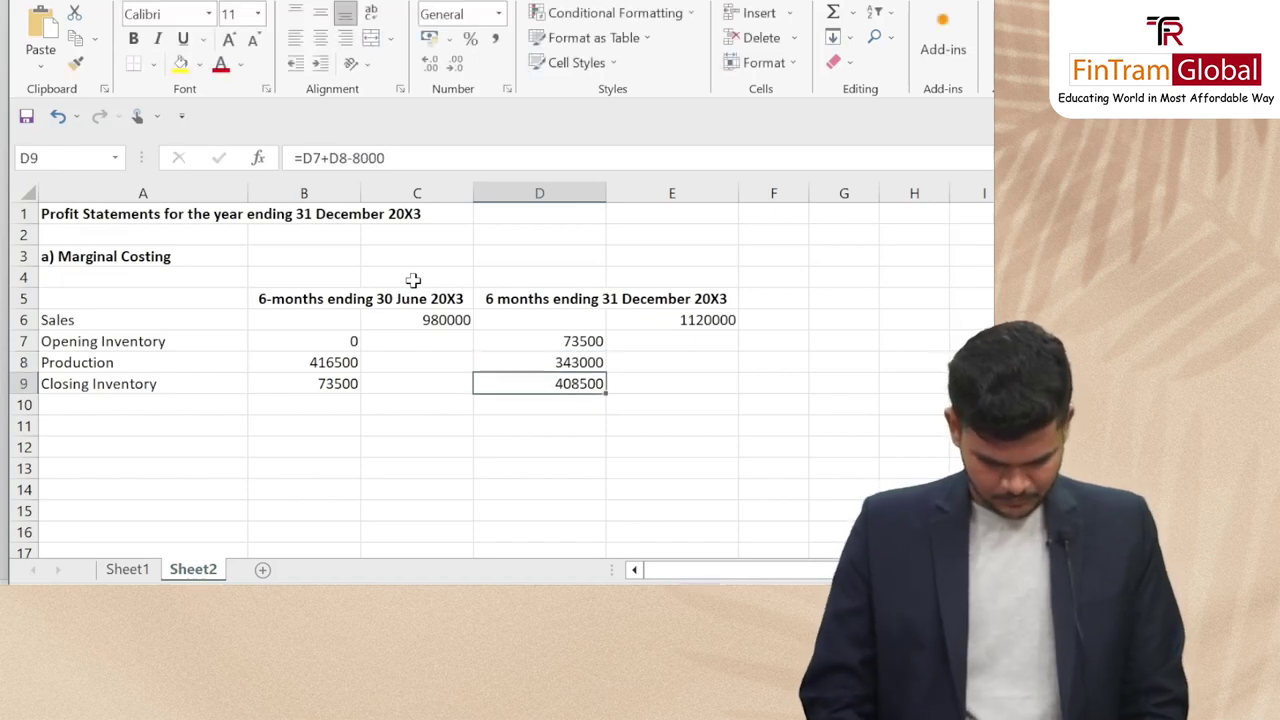
Value the December period's closing inventory in D9 by extending its formula to =D7+D8-8000*(69-20)
click(467, 155)
text(*)
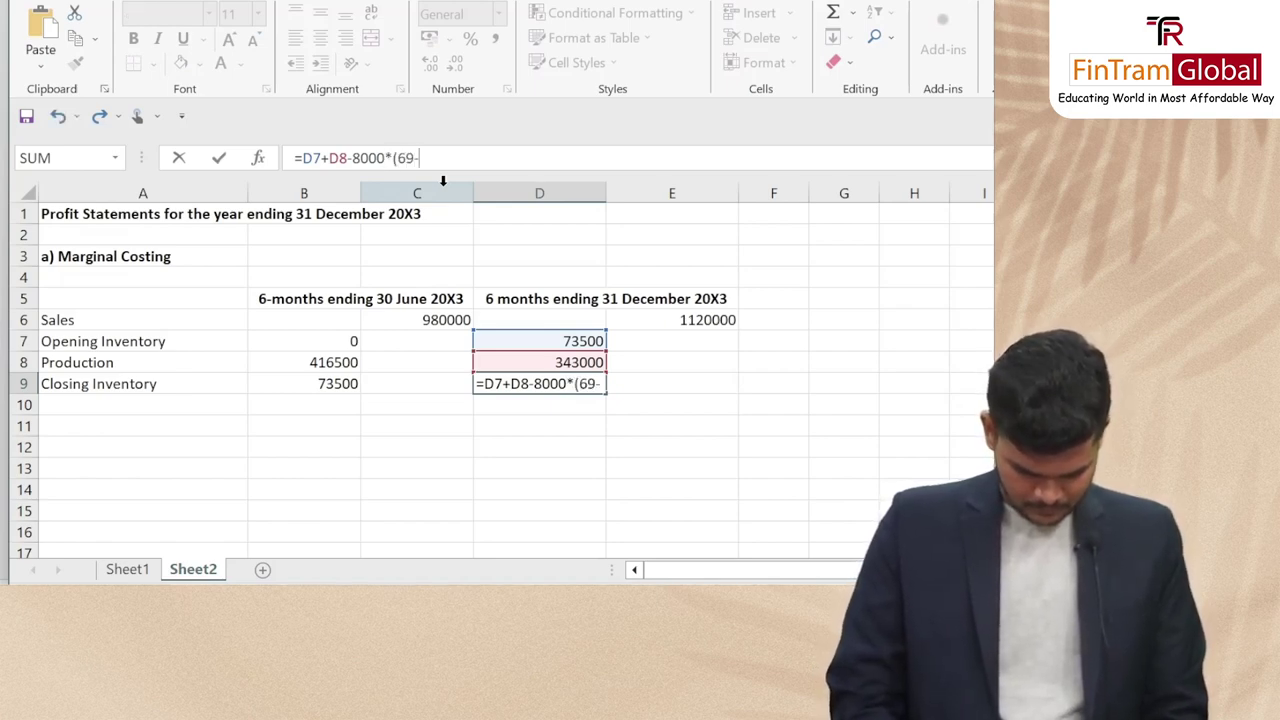
text((69-)
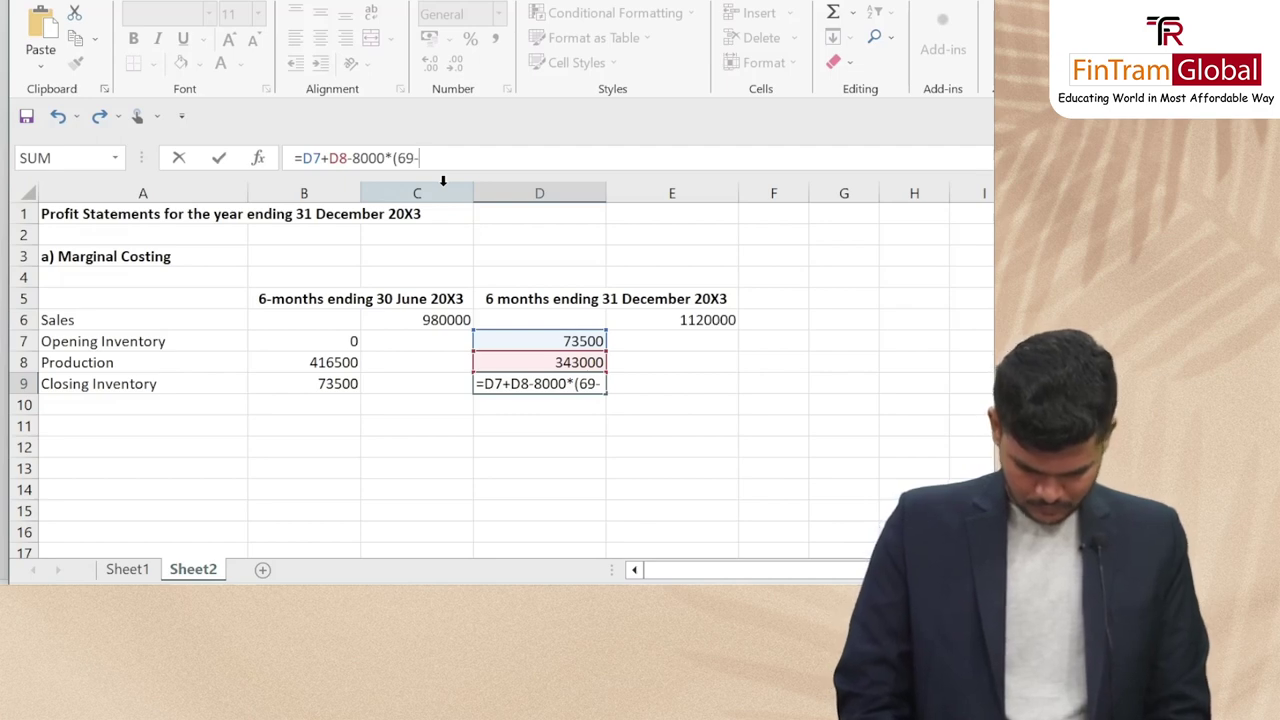
text(20))
key(Return)
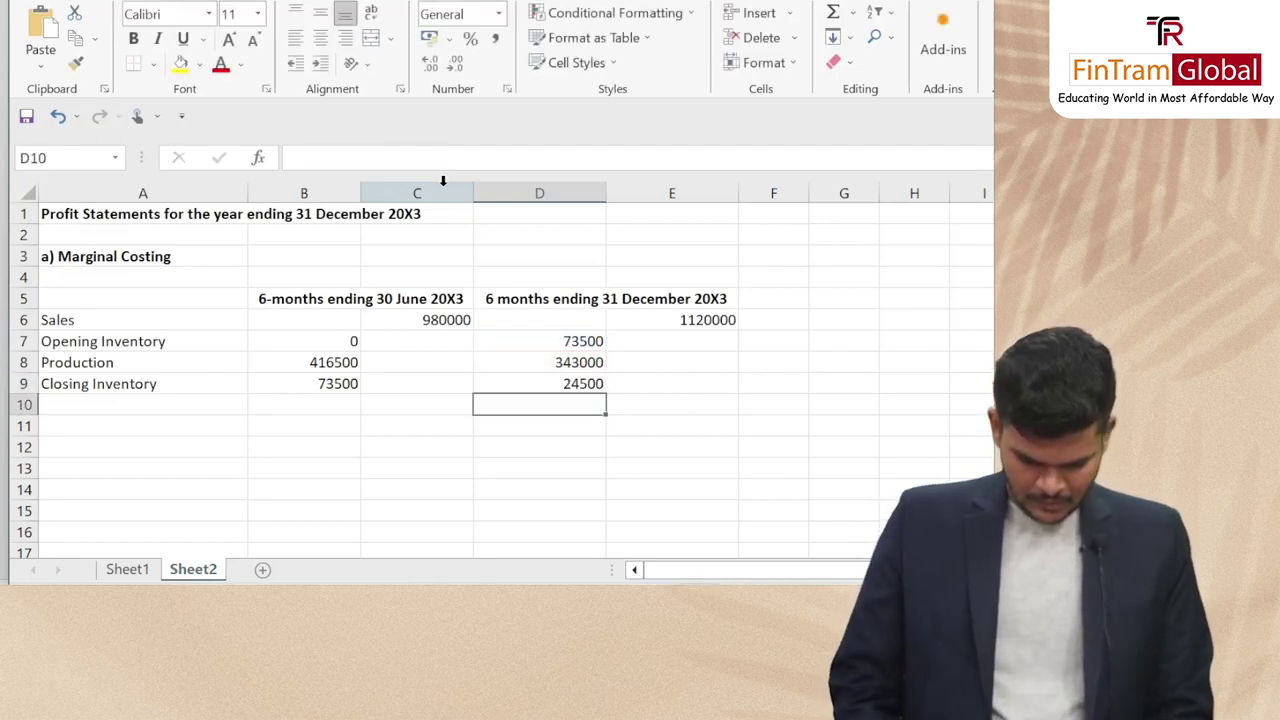
Bracket the opening inventory and production in D9 so the formula reads =(D7+D8)-8000*(69-20)
key(Up)
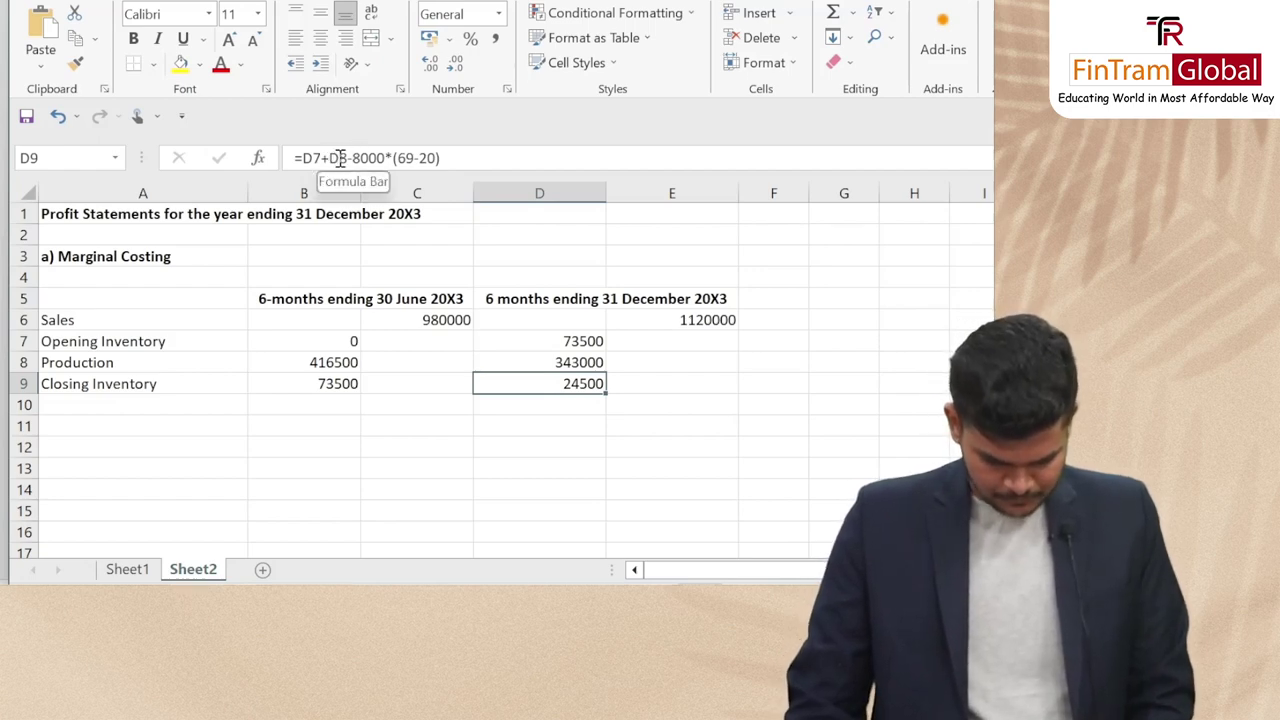
click(305, 158)
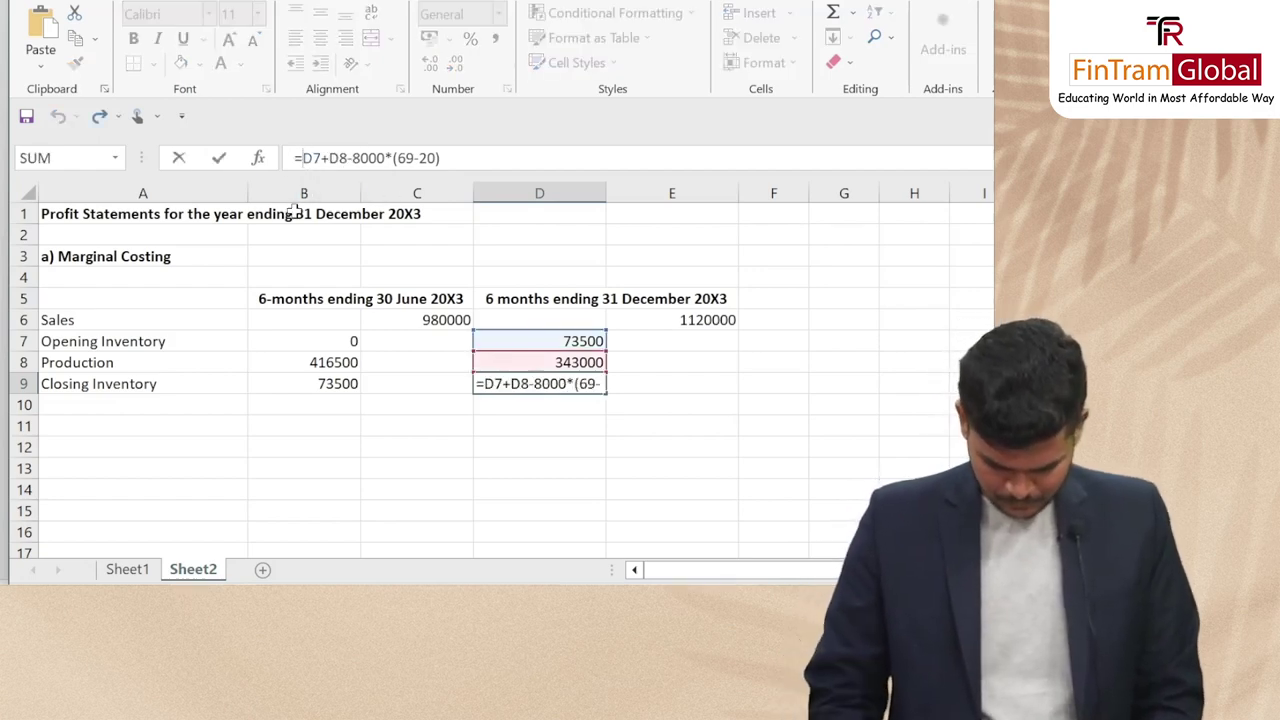
text(()
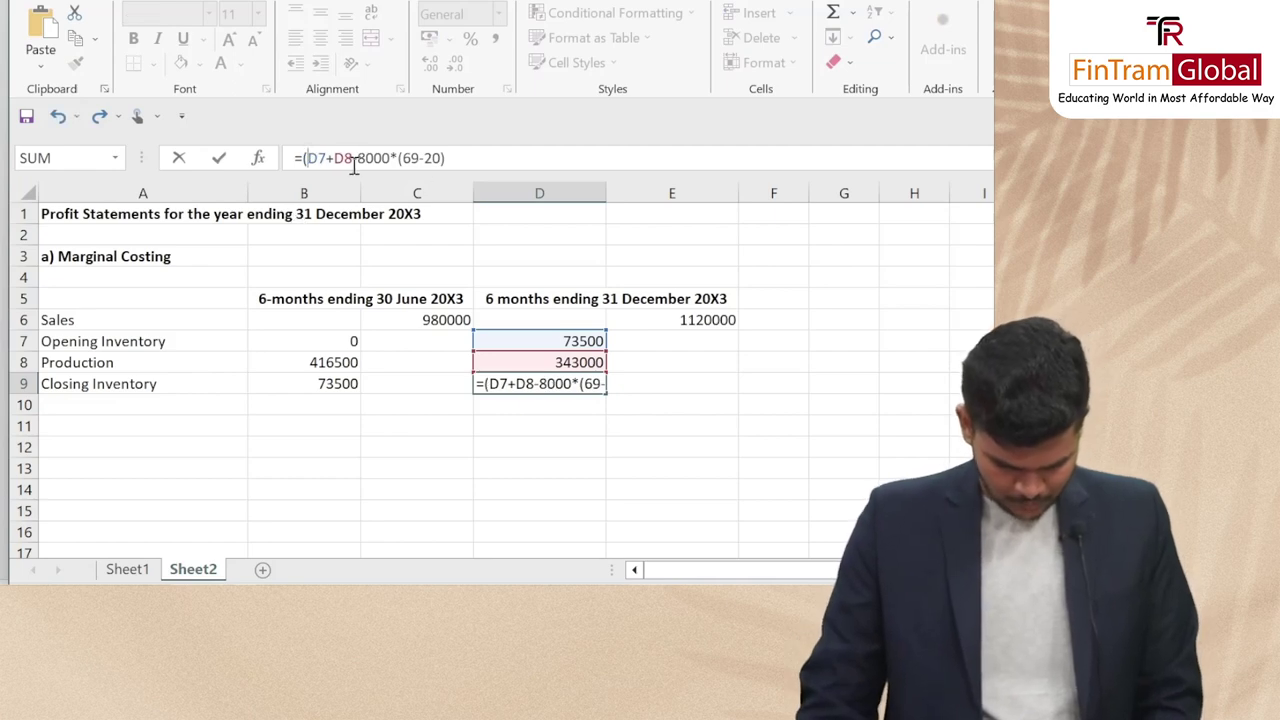
text())
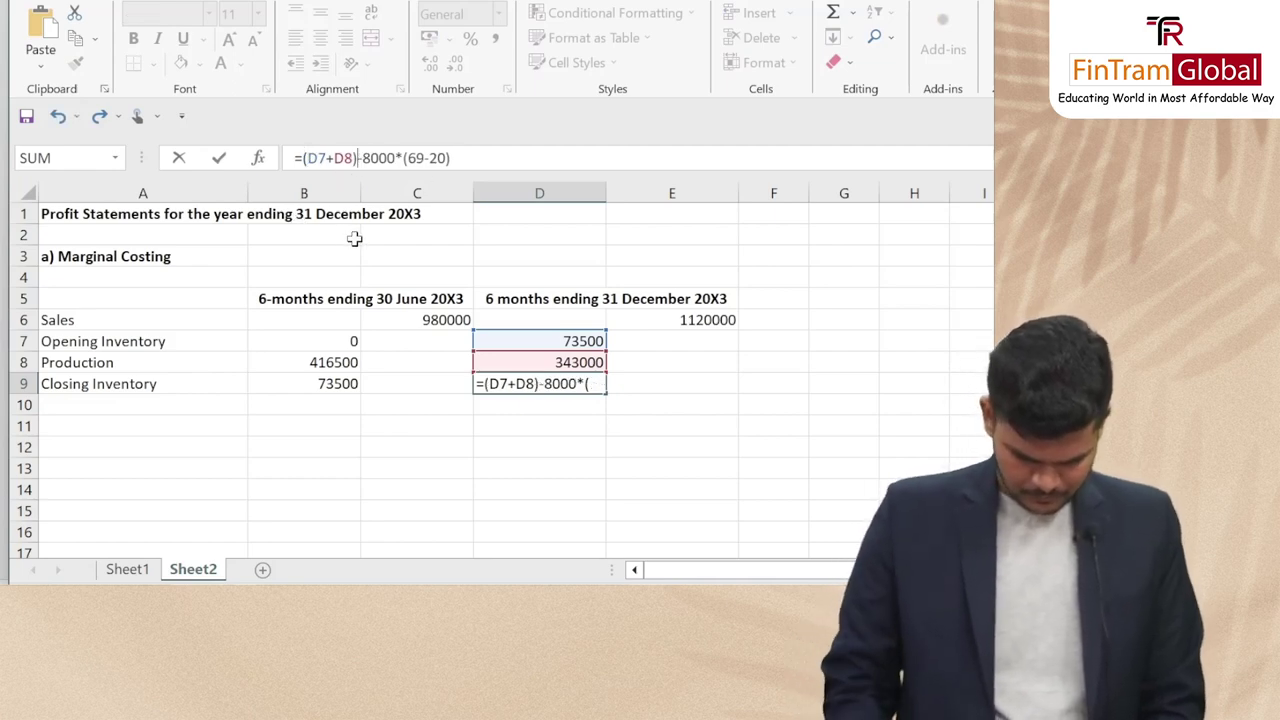
key(Return)
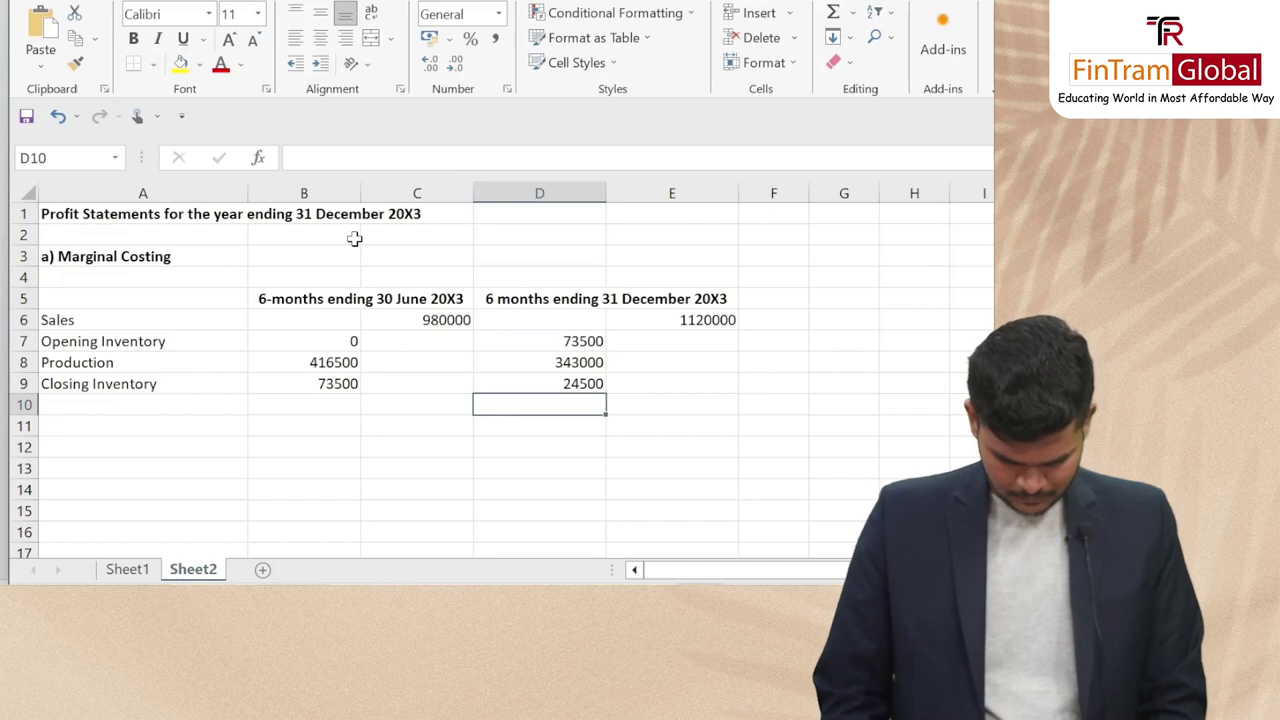
Review the sales, production and inventory formulas of both six-month periods in the marginal costing statement
key(Up)
key(Right)
key(Up)
key(Up)
key(Up)
key(Left)
key(Left)
key(Left)
key(Down)
key(Down)
key(Down)
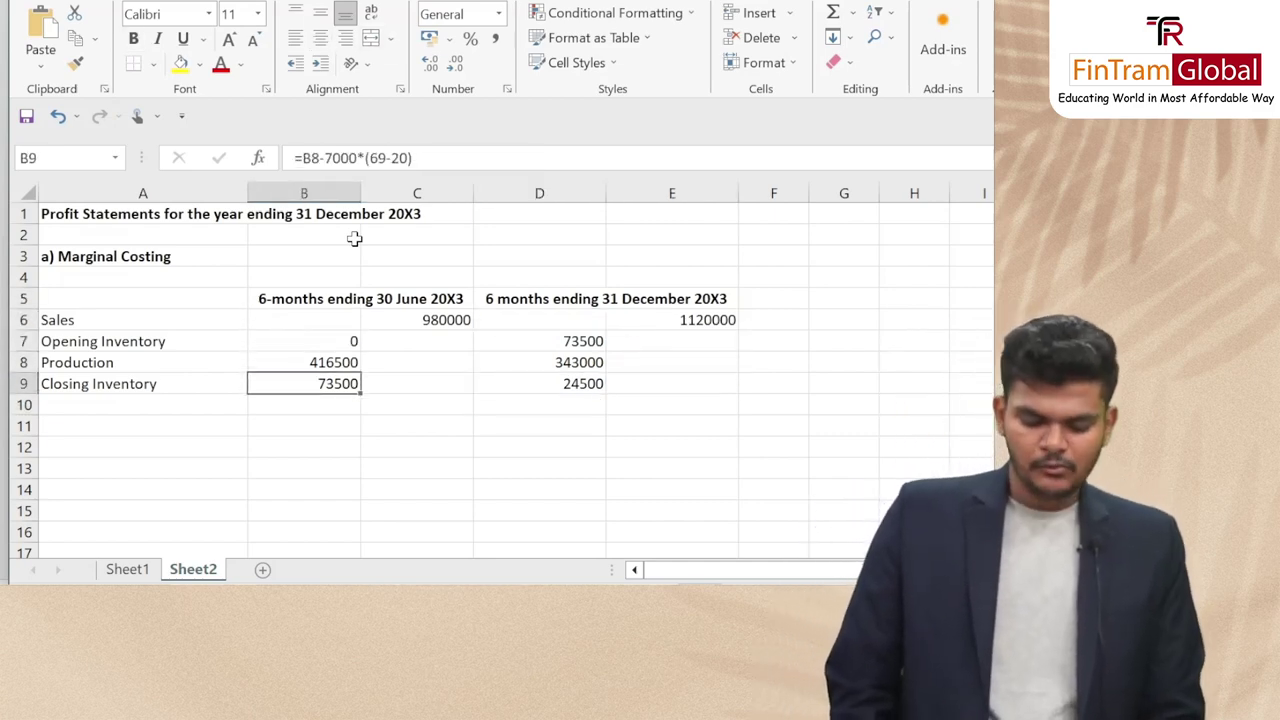
key(Right)
key(Right)
key(Right)
key(Left)
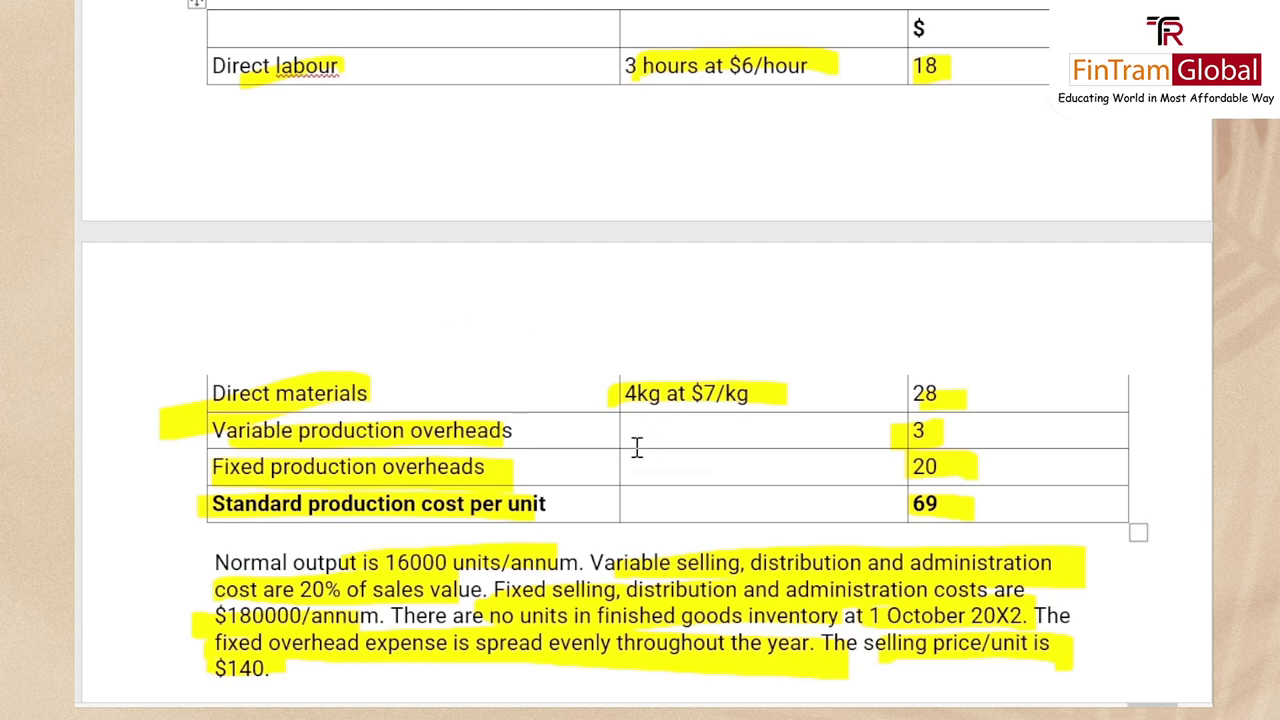
Check the unit costs and the selling, distribution and administration cost notes in the Word document, and return to the Excel sheet
scroll(629, 430, down, 3)
scroll(551, 397, up, 1)
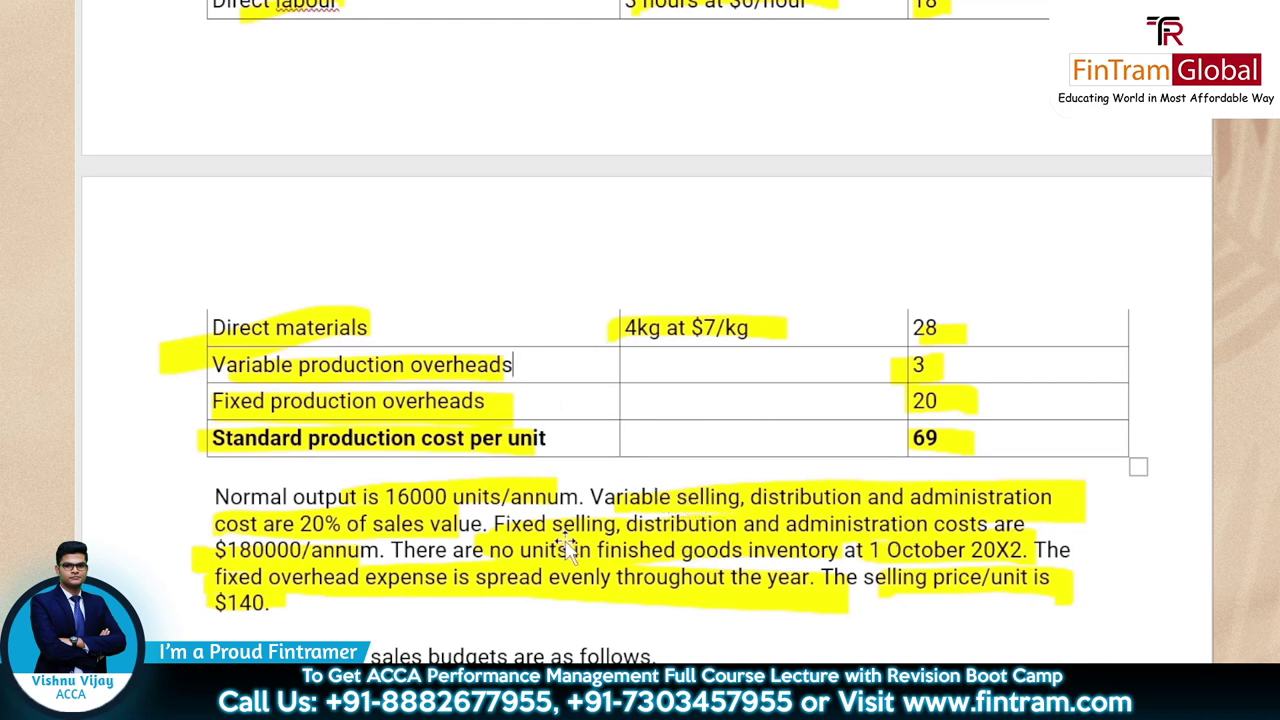
key(alt+Tab)
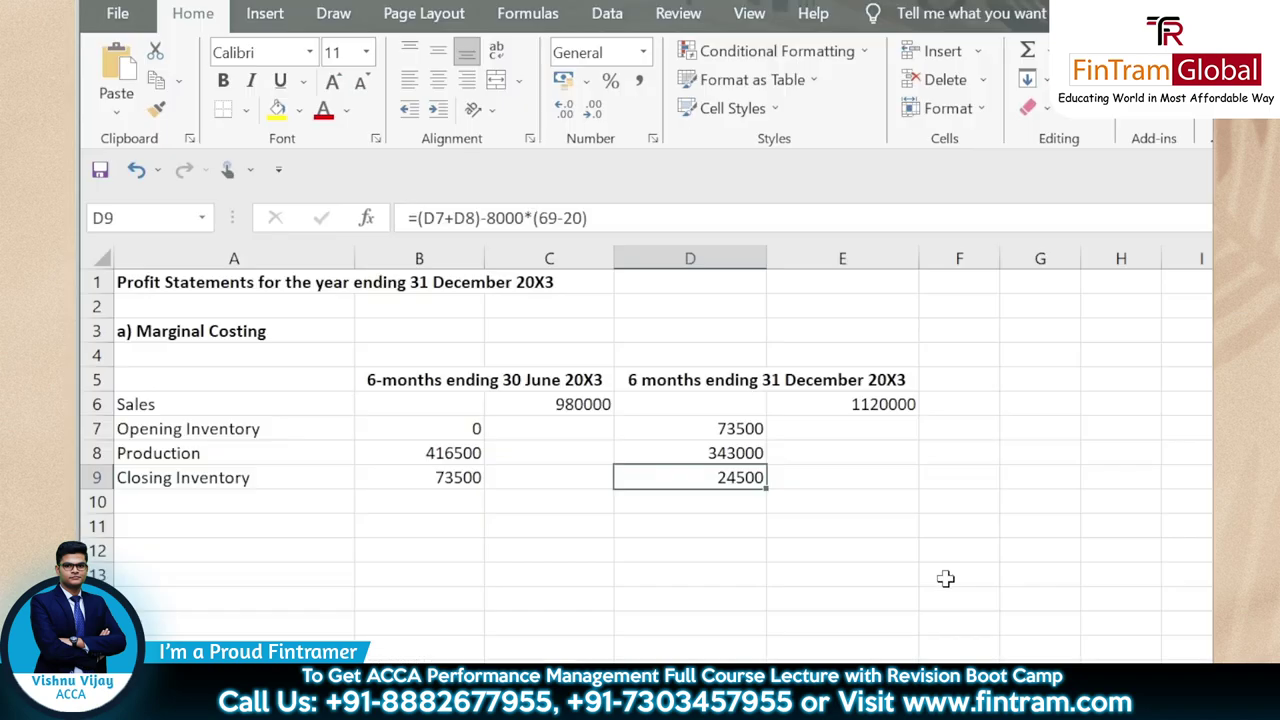
key(Left)
key(Left)
key(Left)
key(alt+Tab)
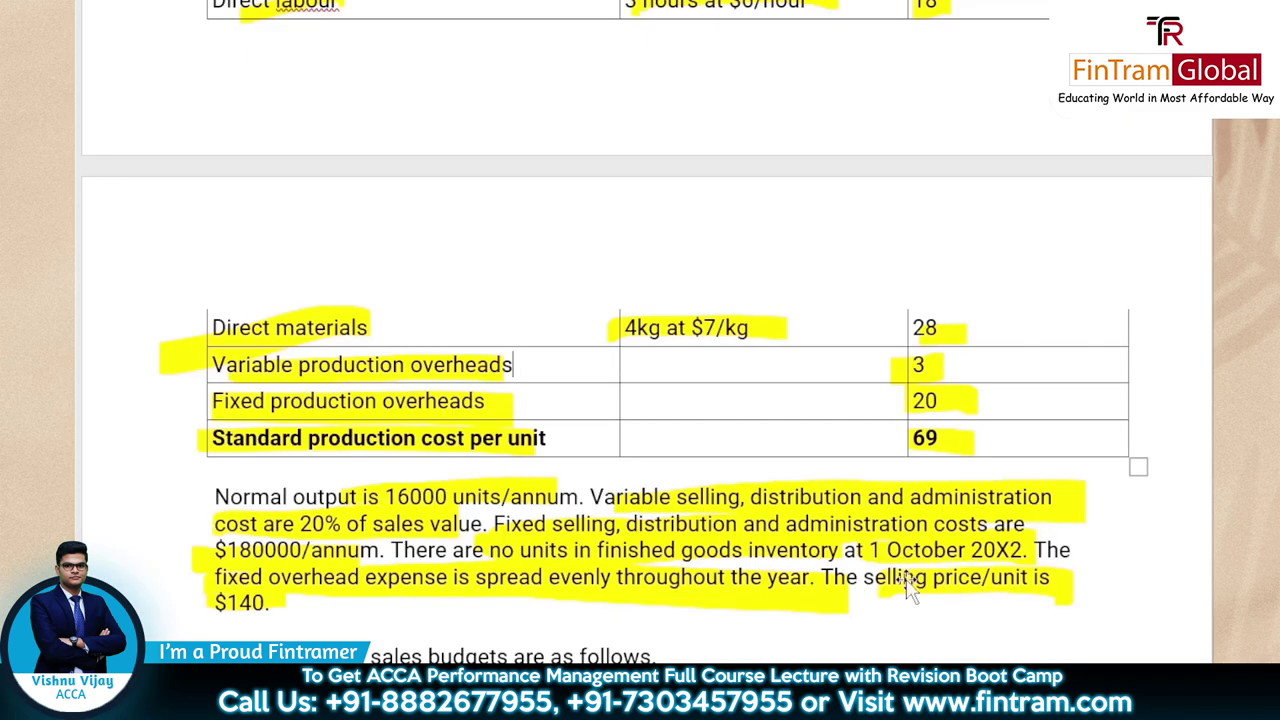
key(alt+Tab)
Total the June period's opening inventory, production and closing inventory in C9 with =SUM(B7:B9)
click(568, 483)
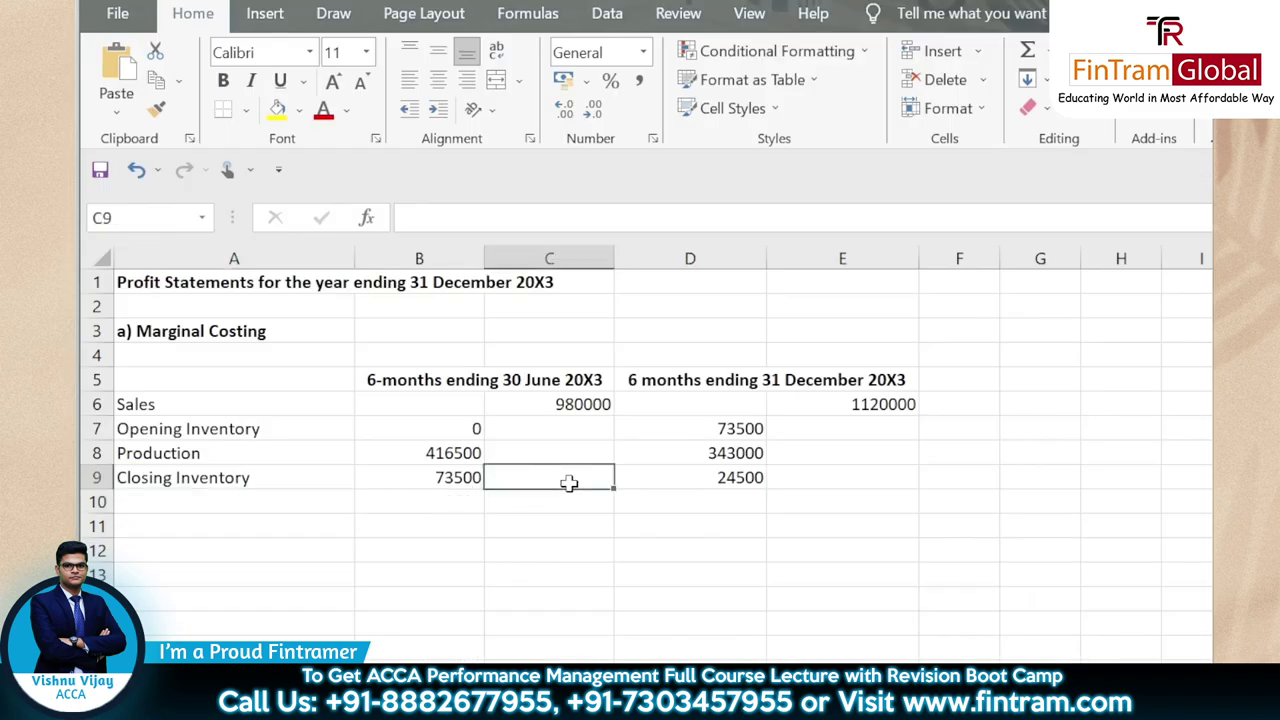
text(=)
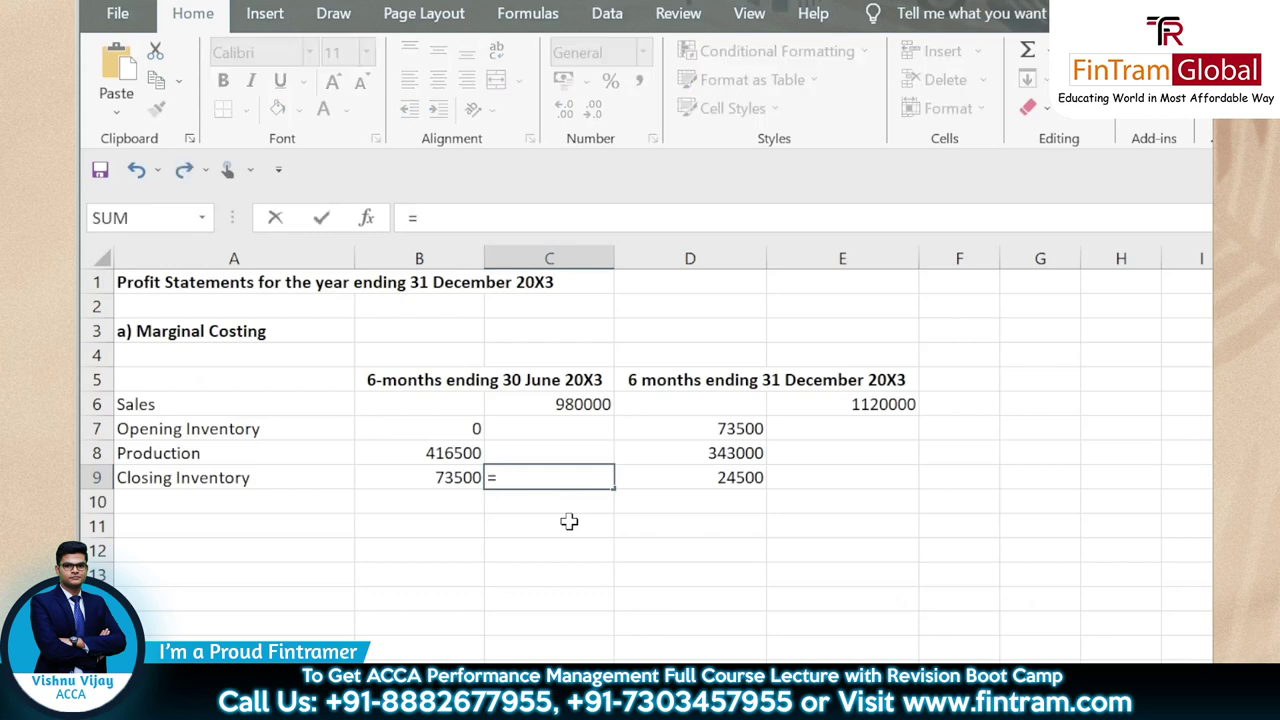
text(suj)
key(BackSpace)
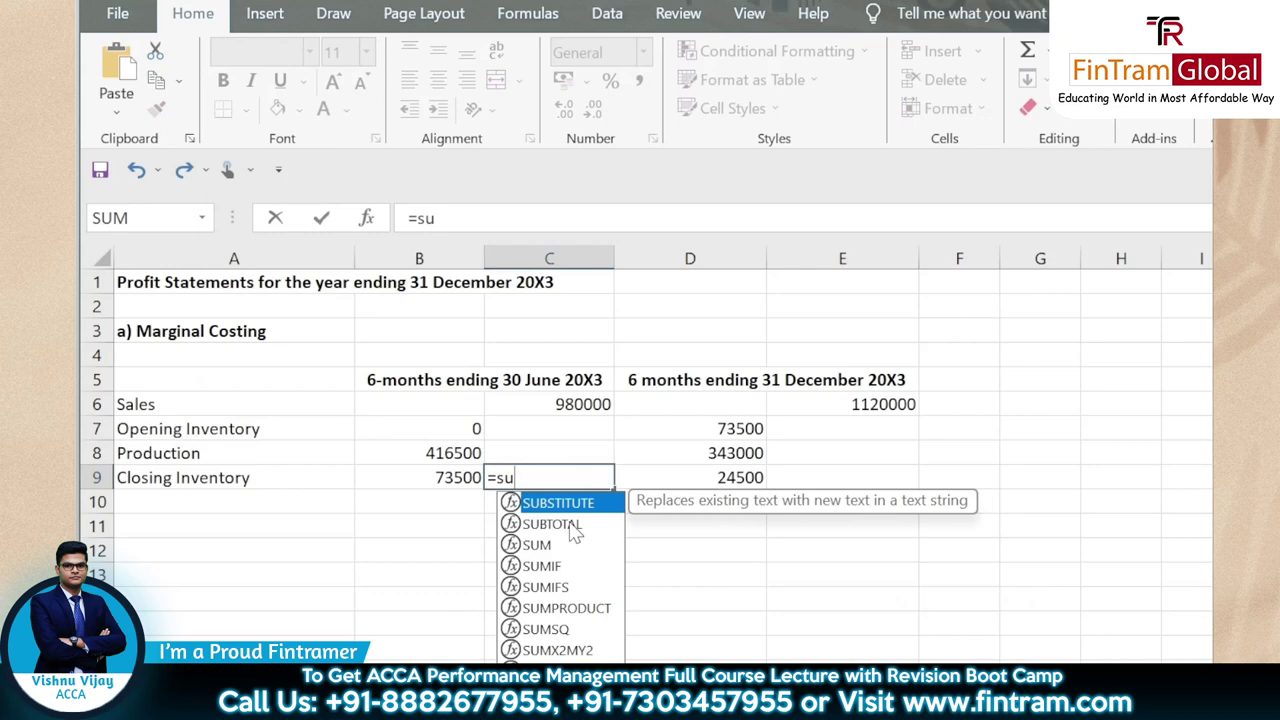
text(m()
key(Left)
key(Left)
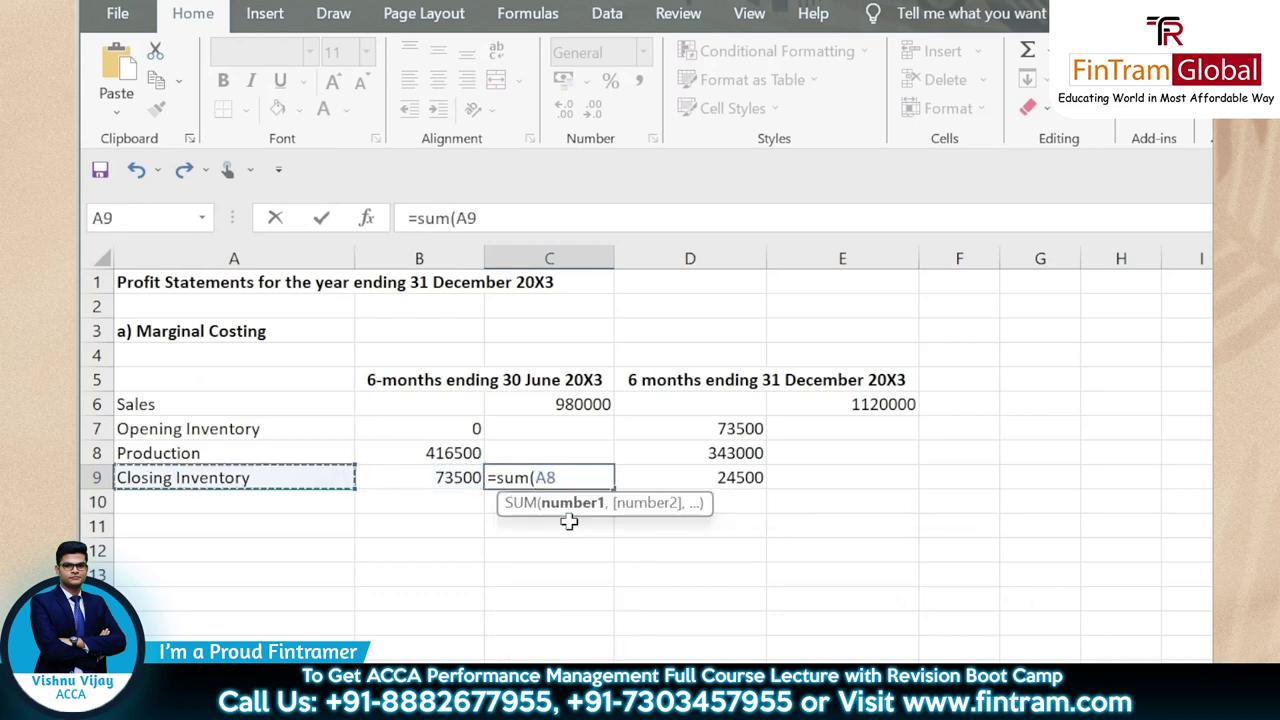
key(Up)
key(Up)
key(Right)
key(shift+Down)
key(shift+Down)
key(Return)
Copy the June period's total formula from C9 to E9 for the December period
key(Up)
key(ctrl+c)
key(Right)
key(Right)
key(Return)
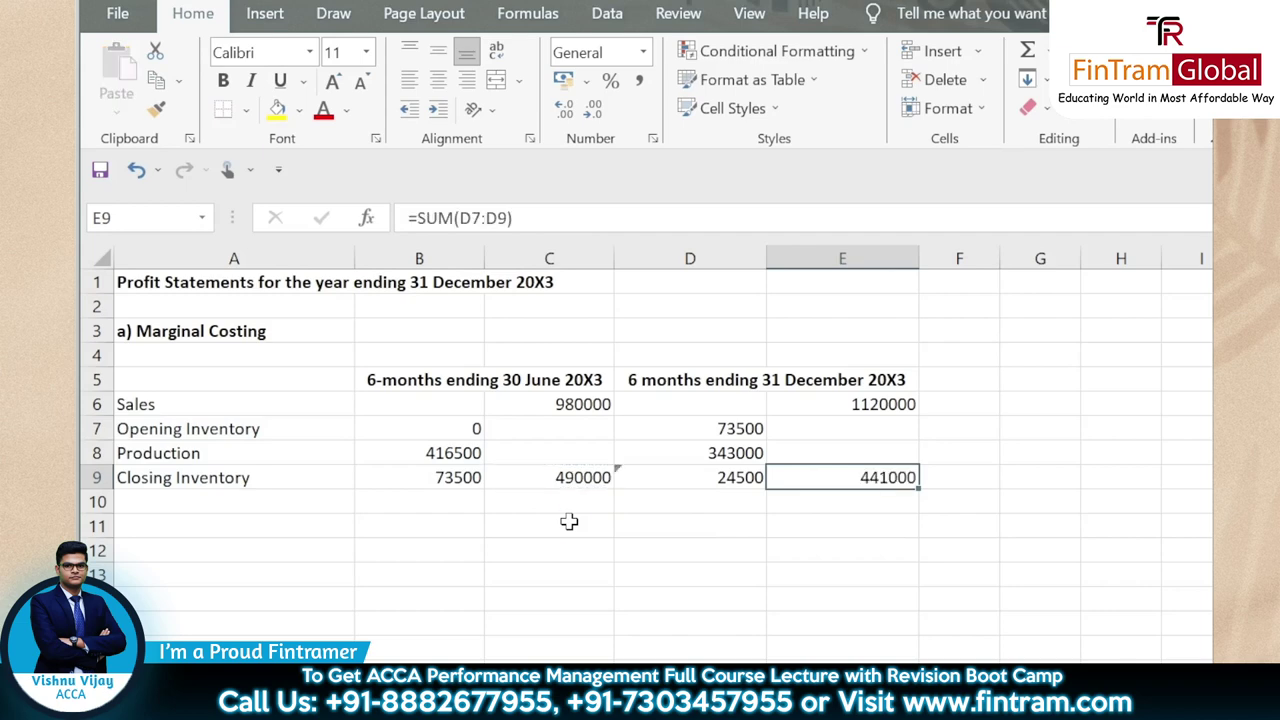
scroll(572, 455, down, 2)
scroll(577, 449, up, 2)
click(552, 472)
drag(510, 218, 420, 229)
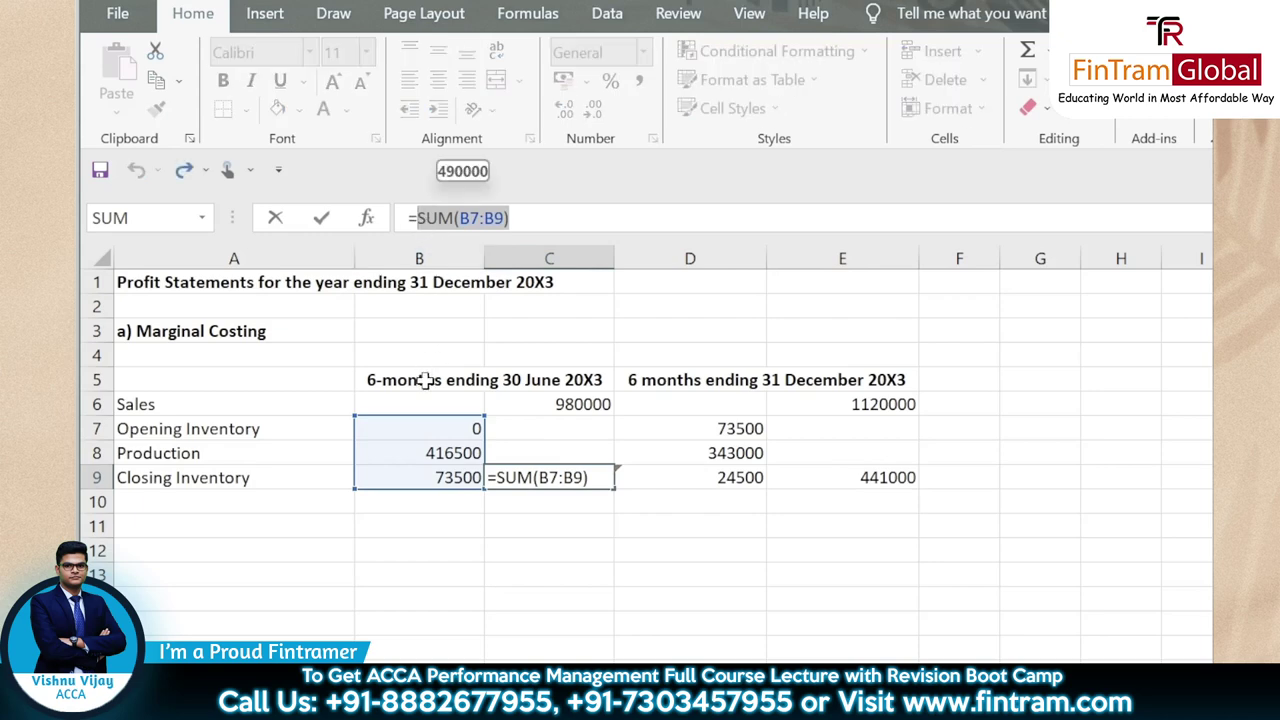
text(=)
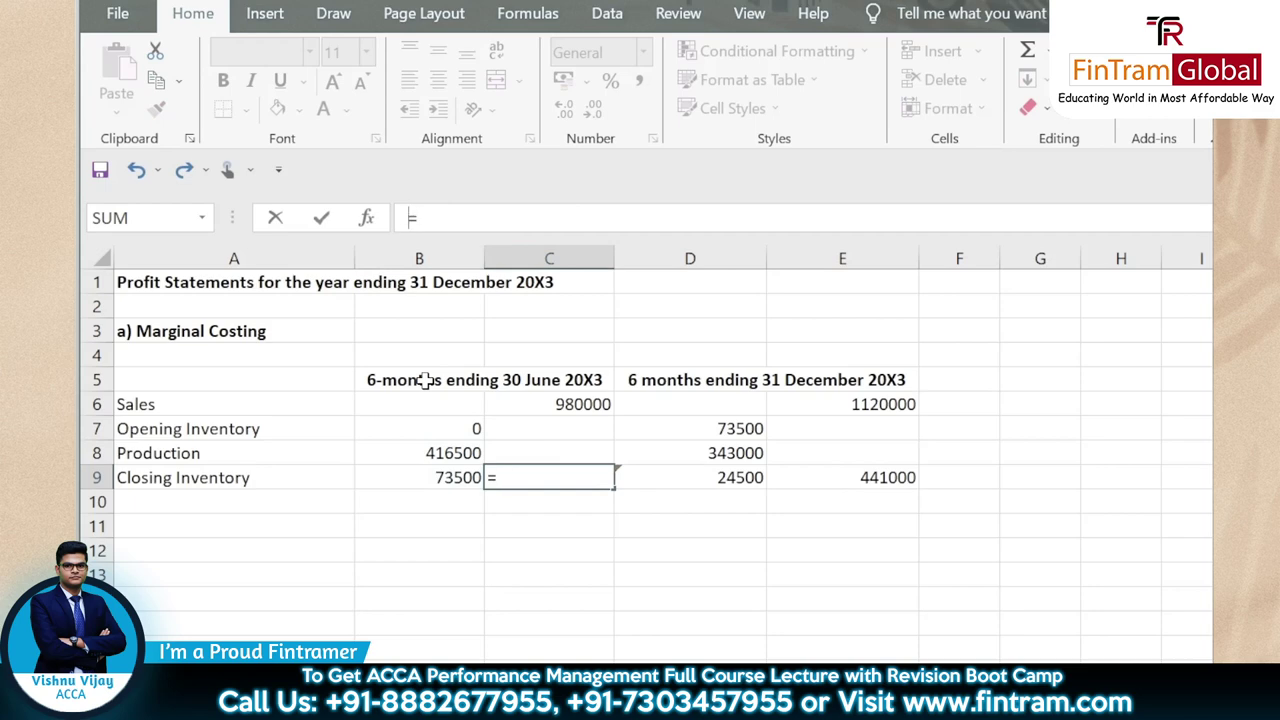
text(sum()
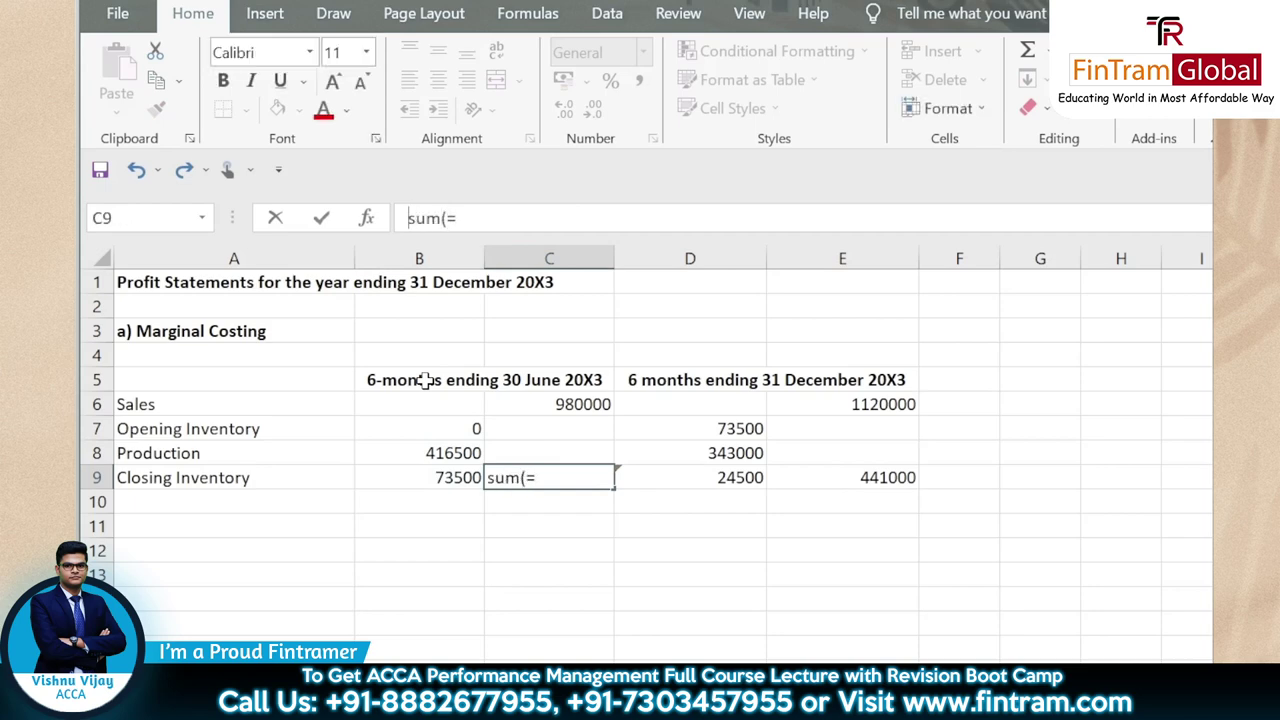
click(471, 430)
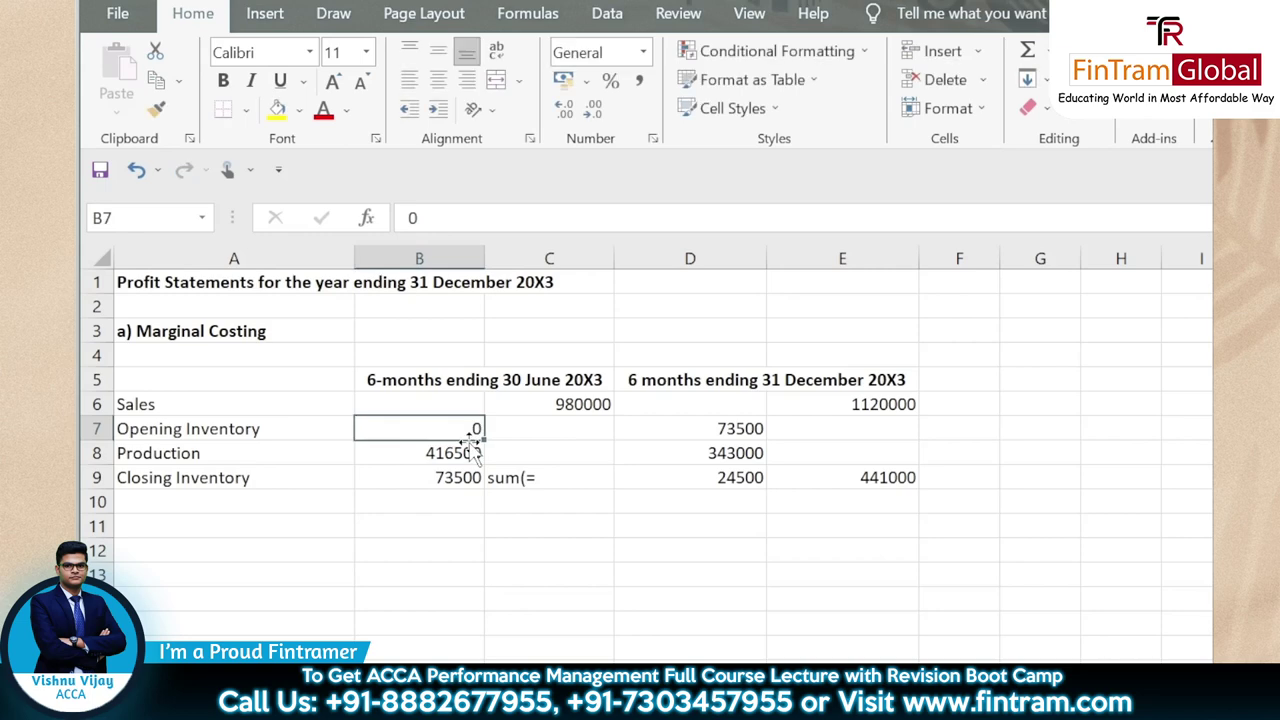
Replace the June period's total in C9 with =SUM(B7:B8)-B9 so closing inventory is deducted
key(Right)
key(Down)
key(Down)
text(=sum()
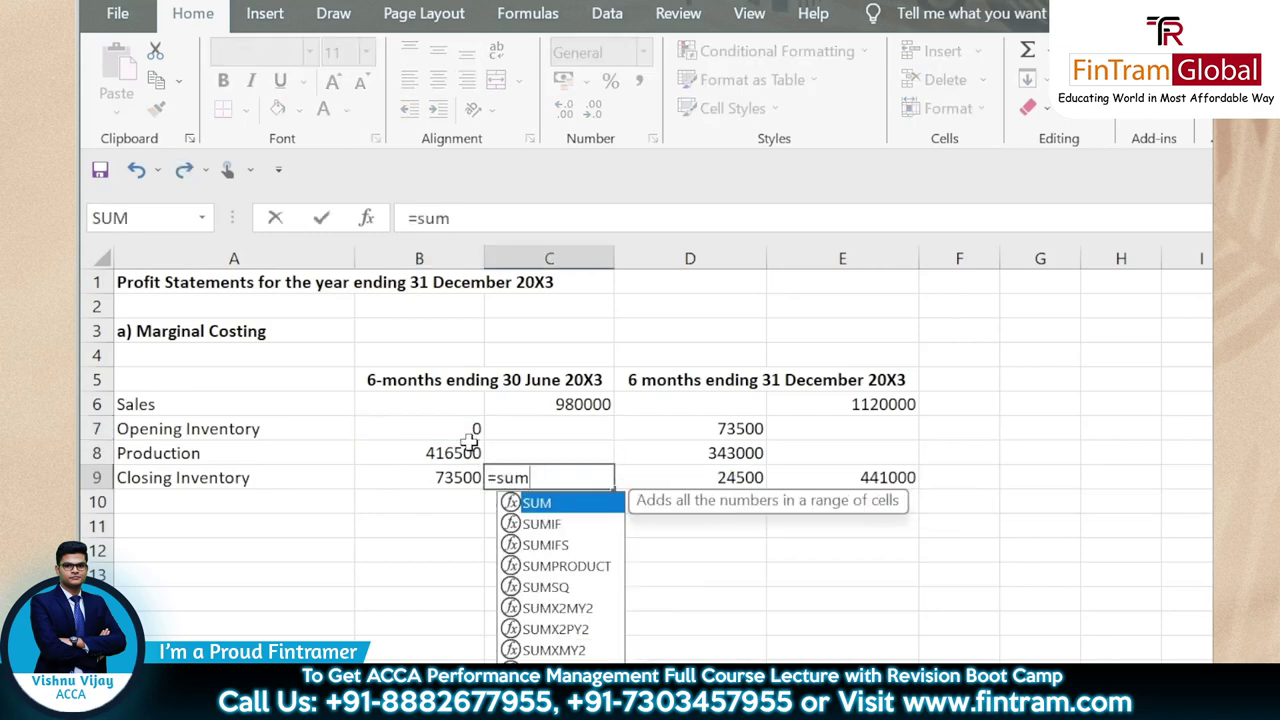
key(Left)
key(Up)
key(Up)
drag(469, 440, 469, 443)
key(Down)
key(Left)
key(Up)
key(Return)
Copy the June period's cost of sales formula from C9 to E9 for the December period
key(Up)
key(ctrl+c)
key(Right)
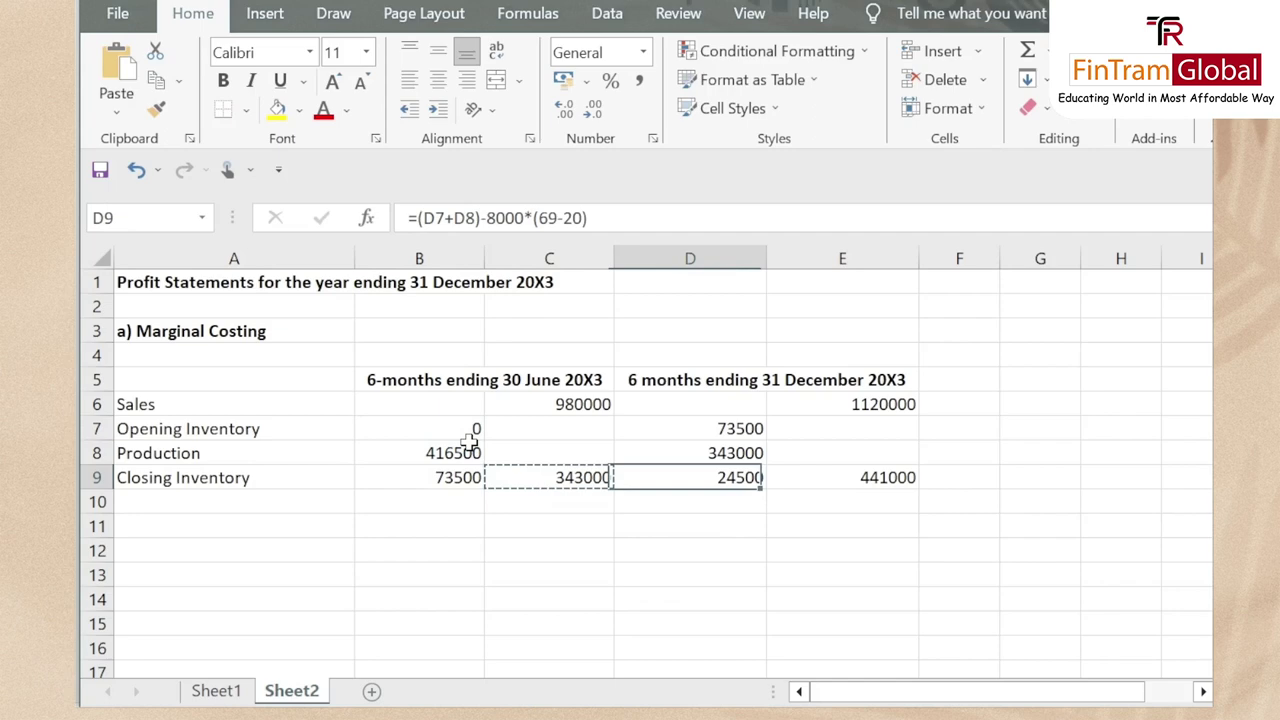
key(Right)
key(Return)
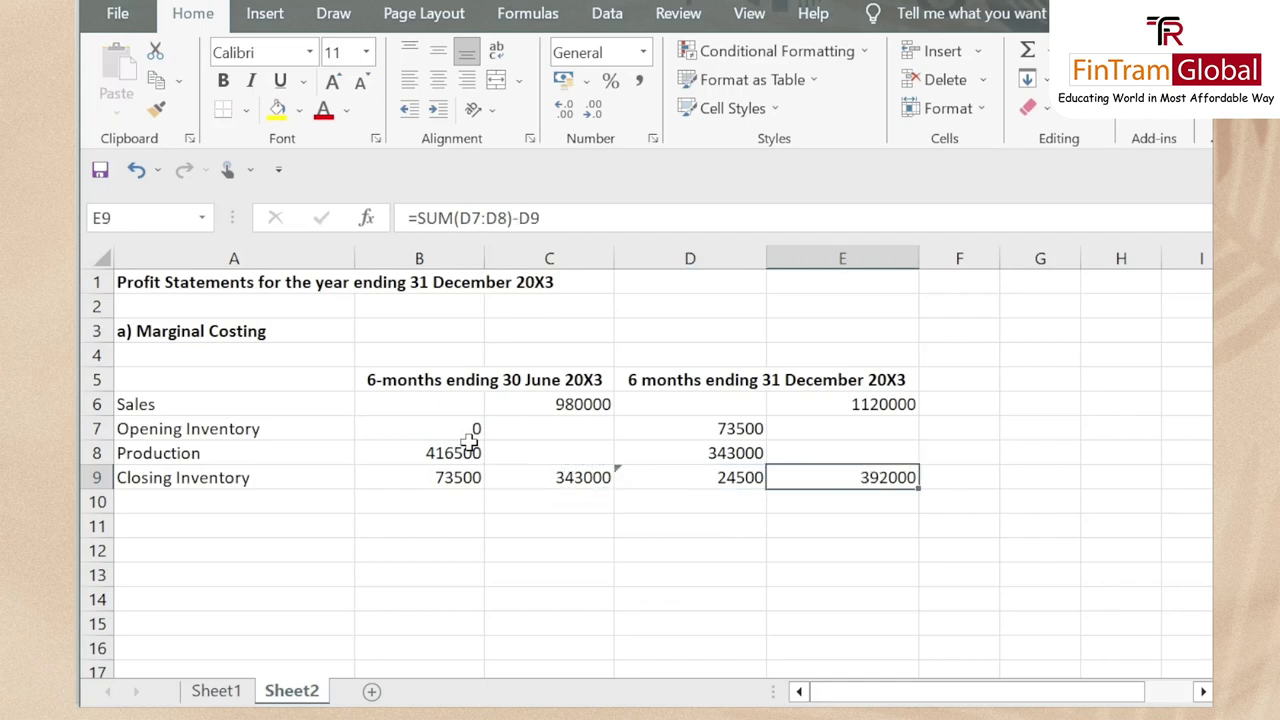
Make the December period's cost of sales total in E9 bold
key(Left)
key(Left)
key(ctrl+b)
key(Right)
key(Right)
key(Left)
key(Left)
key(Left)
key(Left)
key(Right)
key(Right)
key(Right)
key(Left)
key(ctrl+b)
key(Right)
key(Right)
key(Right)
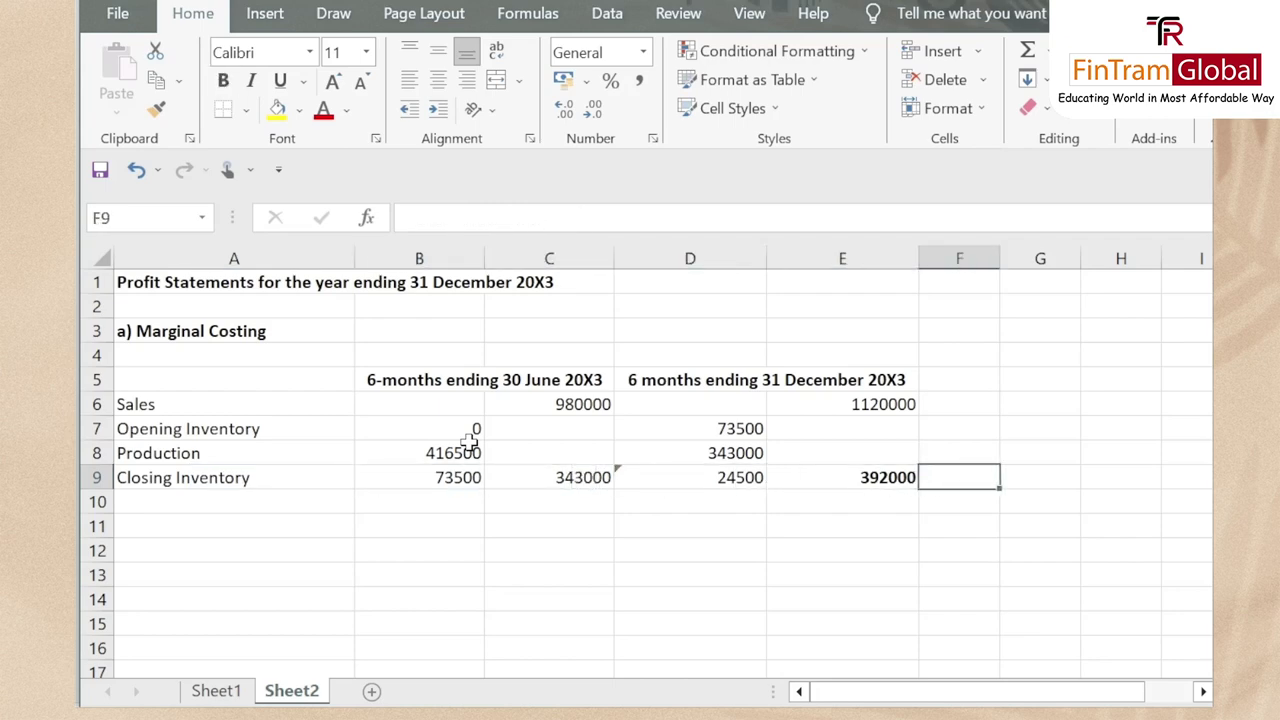
text(b)
key(Left)
key(Left)
key(Left)
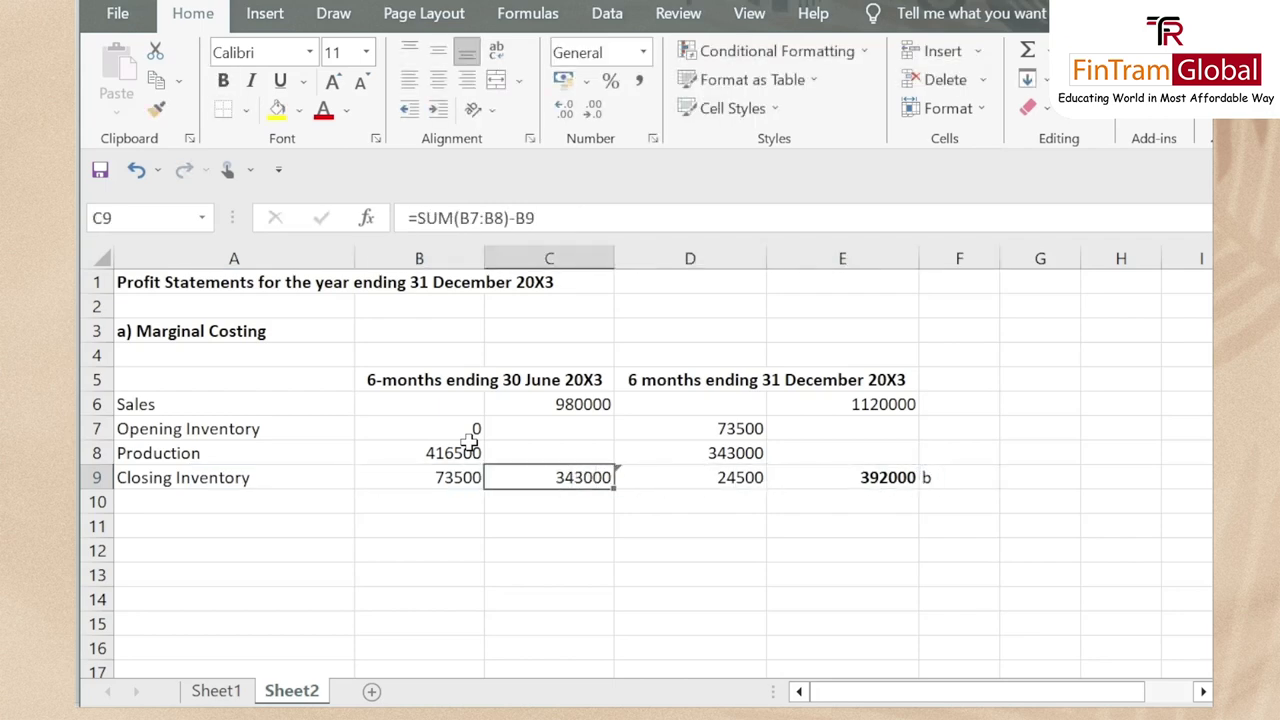
Copy the phrase "Variable selling, distribution and administration cost" from the Word document and return to the Excel sheet
key(Left)
key(Left)
key(Down)
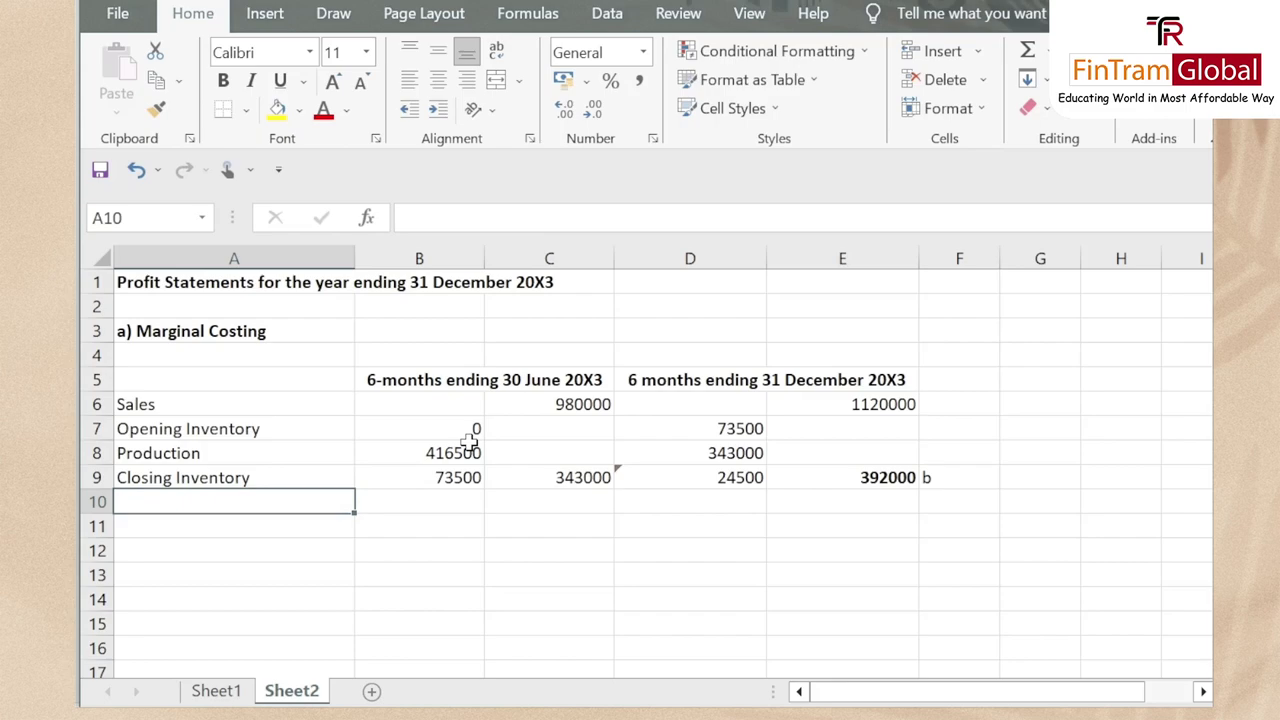
key(alt+Tab)
scroll(487, 411, up, 1)
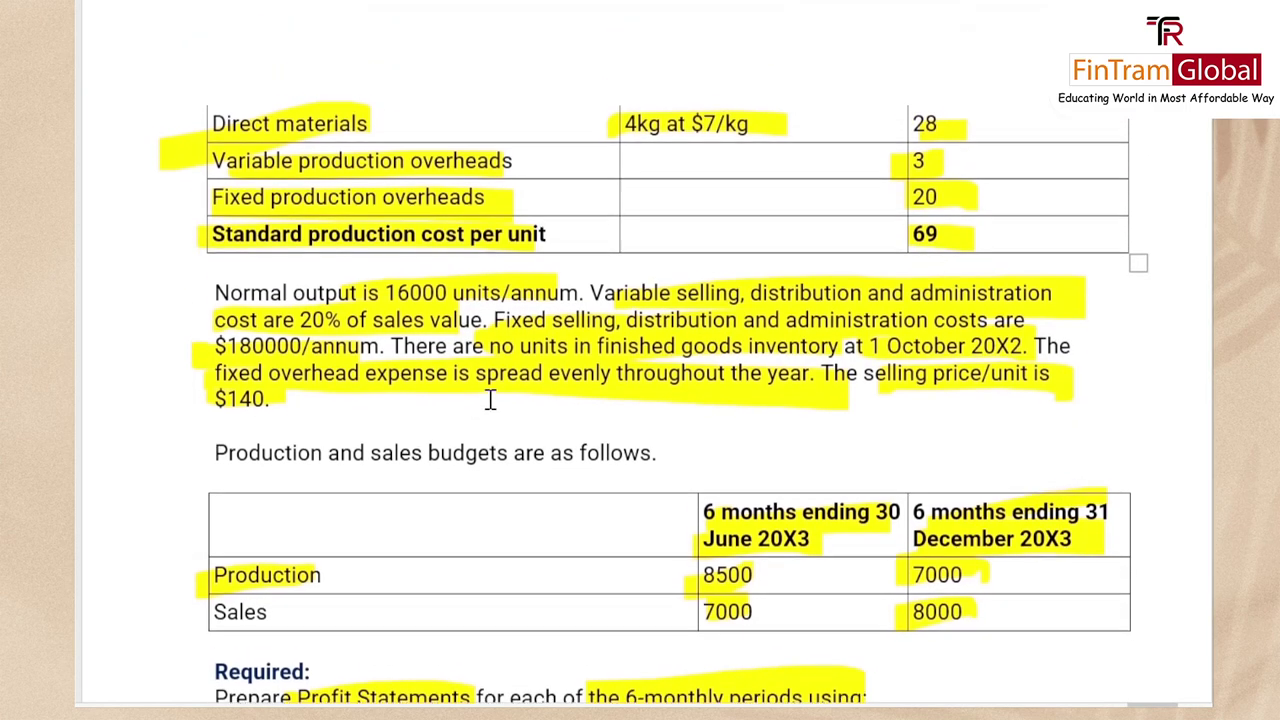
drag(592, 300, 1052, 300)
drag(78, 320, 275, 315)
key(ctrl+c)
key(alt+Tab)
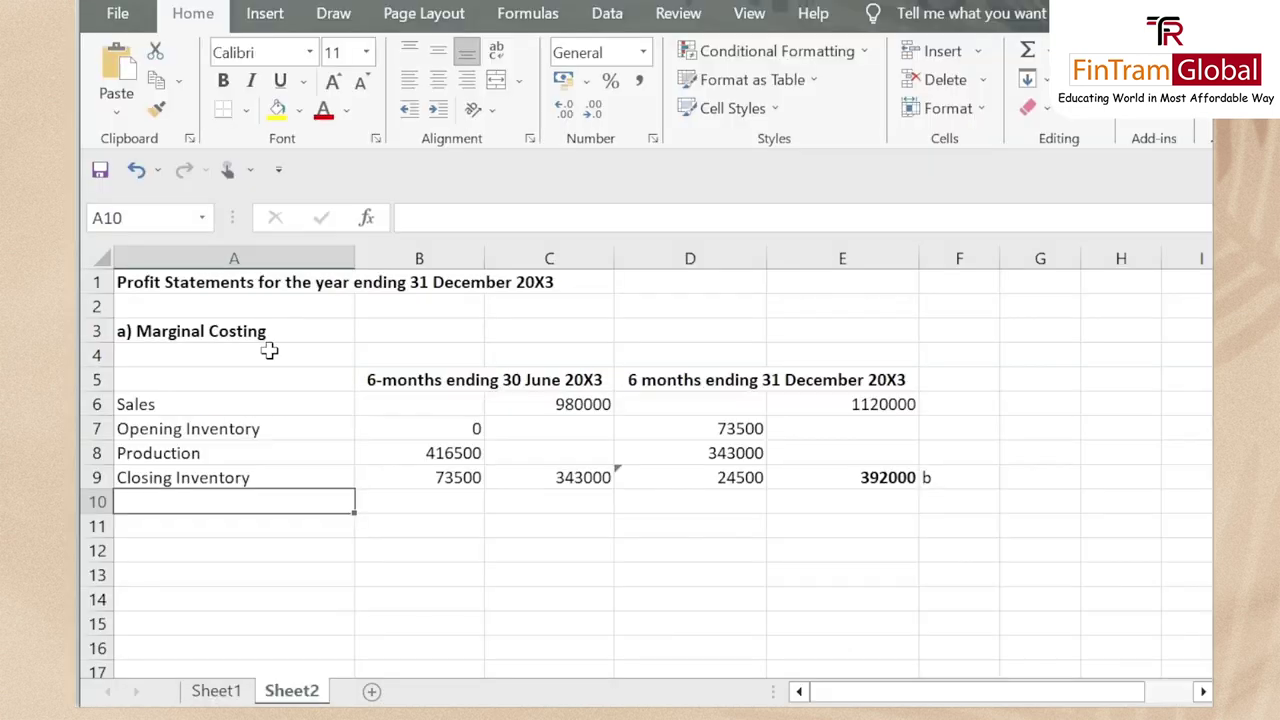
Paste the copied cost label into A10 as unformatted text and fit column A's width to it
key(ctrl+v)
key(ctrl+z)
key(ctrl+alt+v)
key(Down)
key(Down)
key(Down)
key(Down)
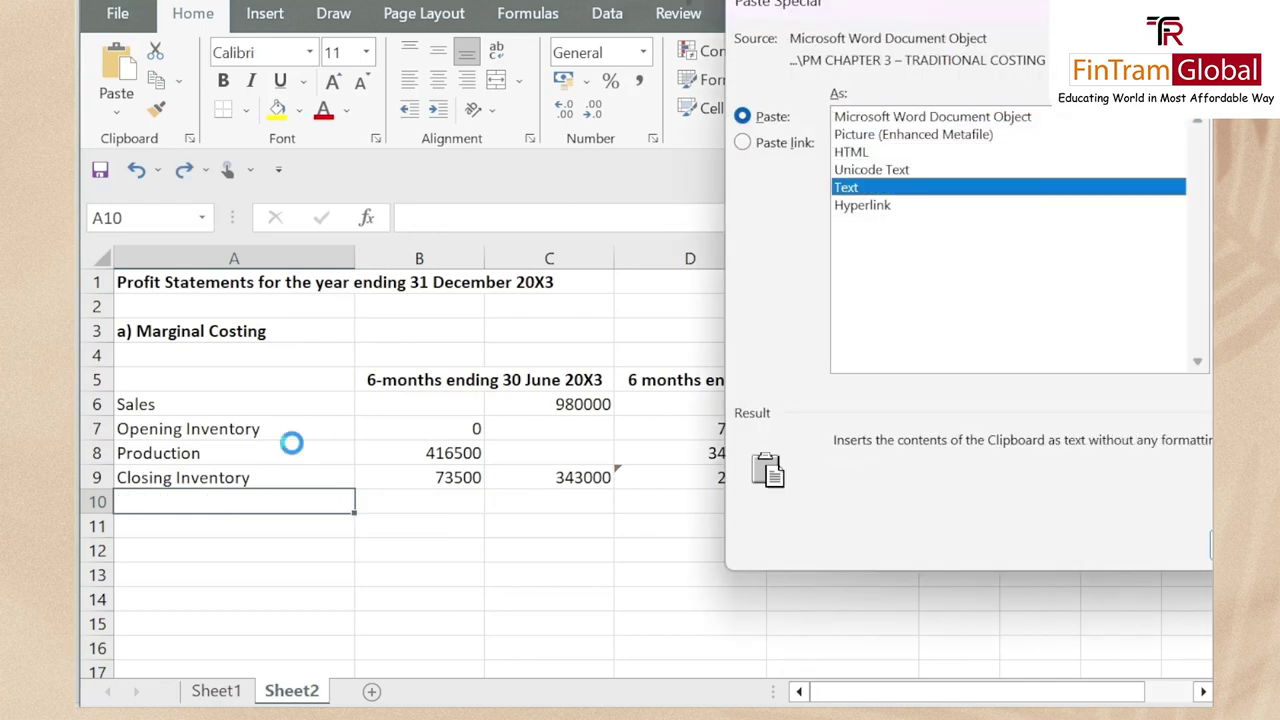
key(Return)
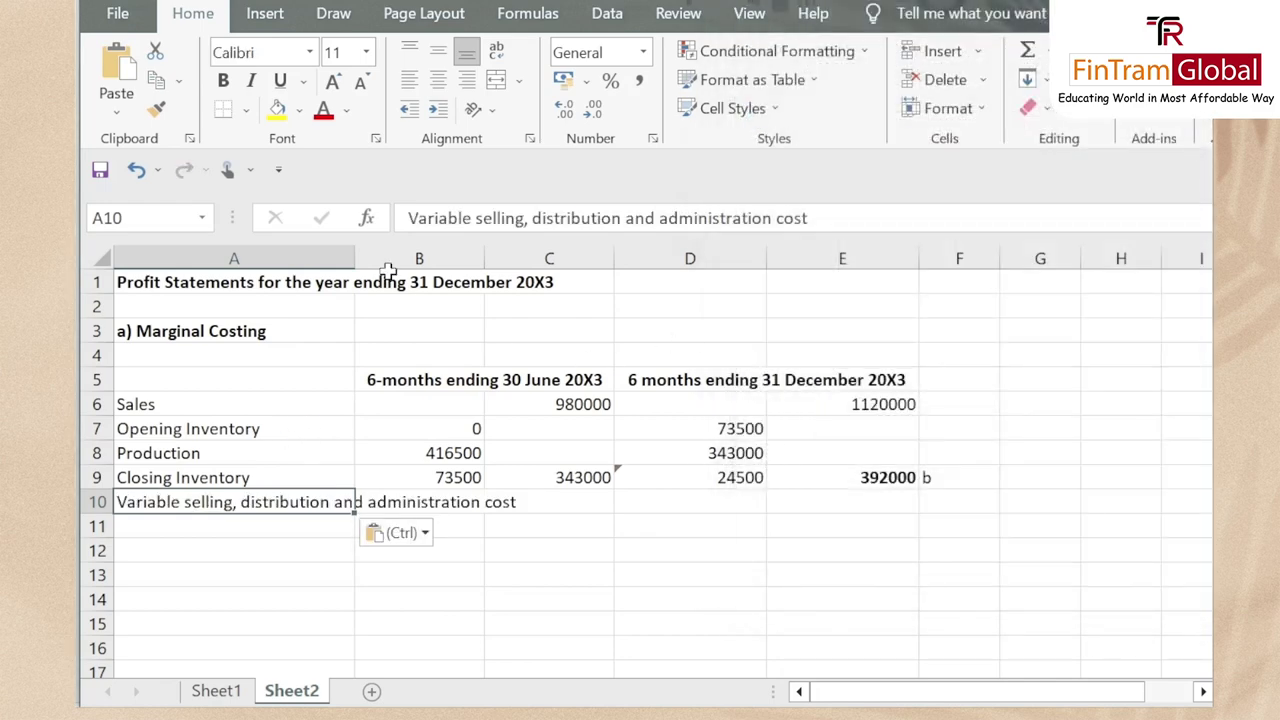
double_click(354, 262)
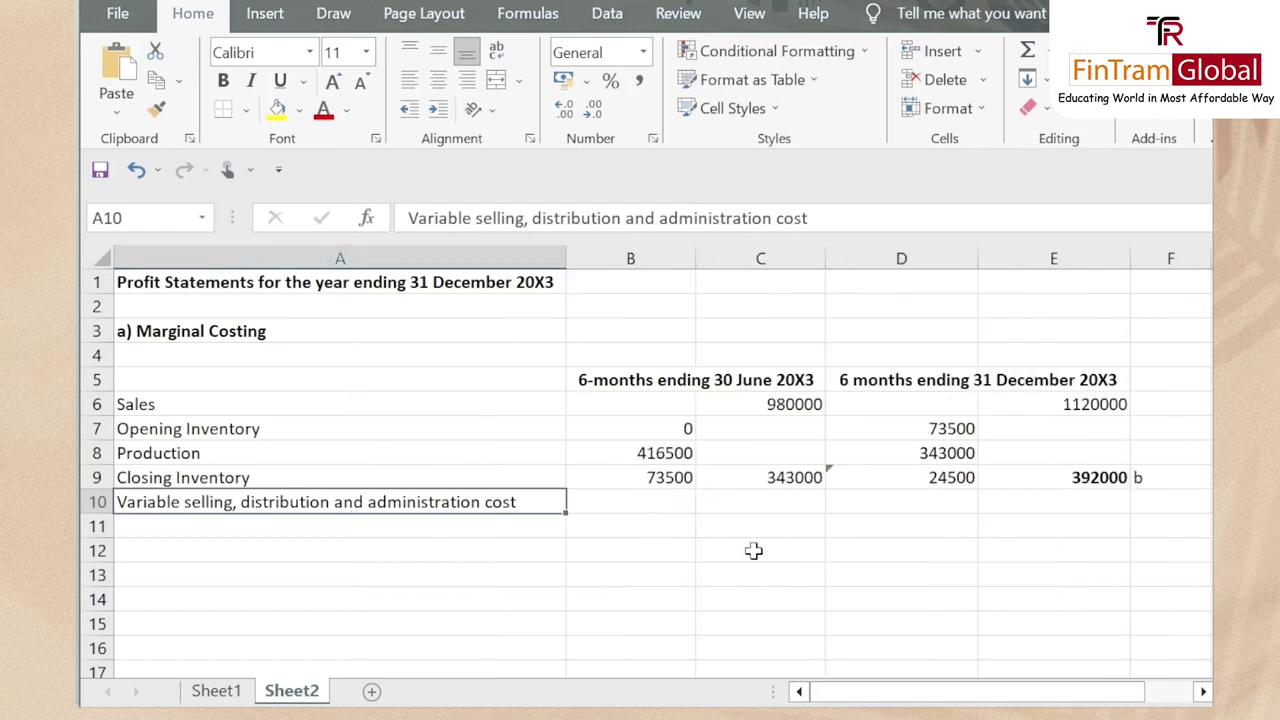
Calculate the June period's variable selling, distribution and administration cost in C10 with =C6*20%
click(658, 510)
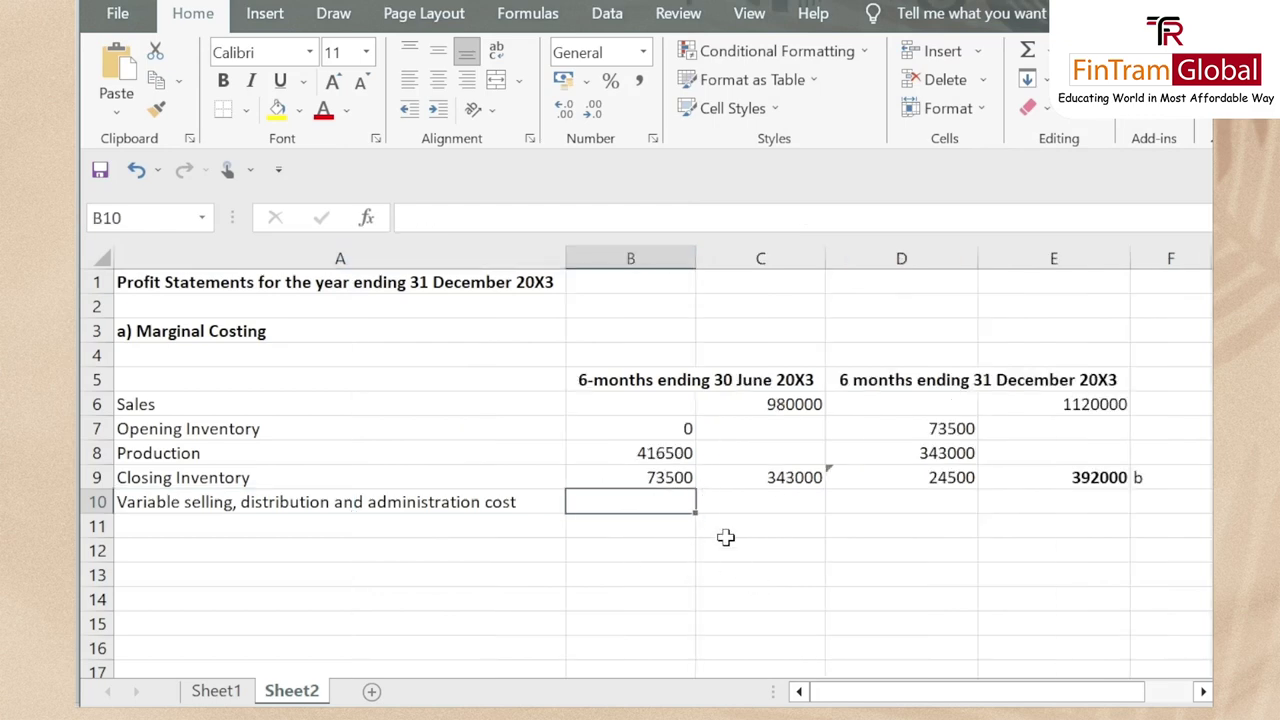
key(Right)
key(alt+Tab)
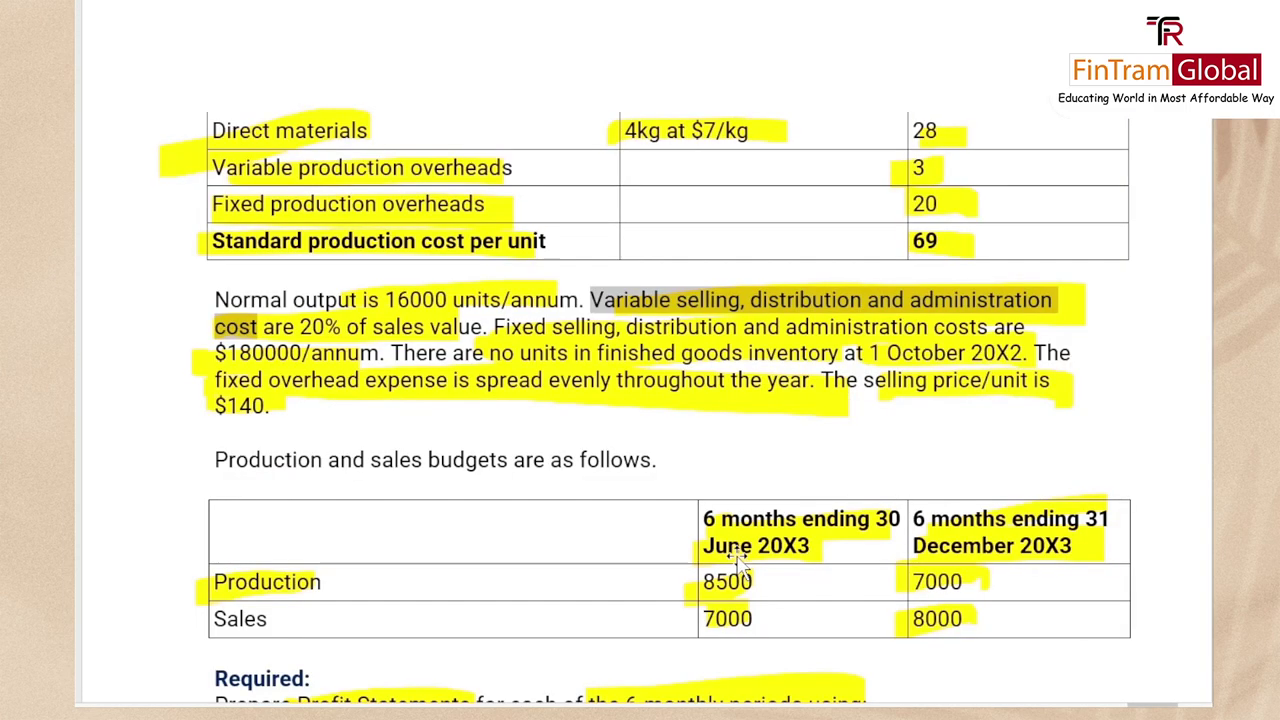
key(alt+Tab)
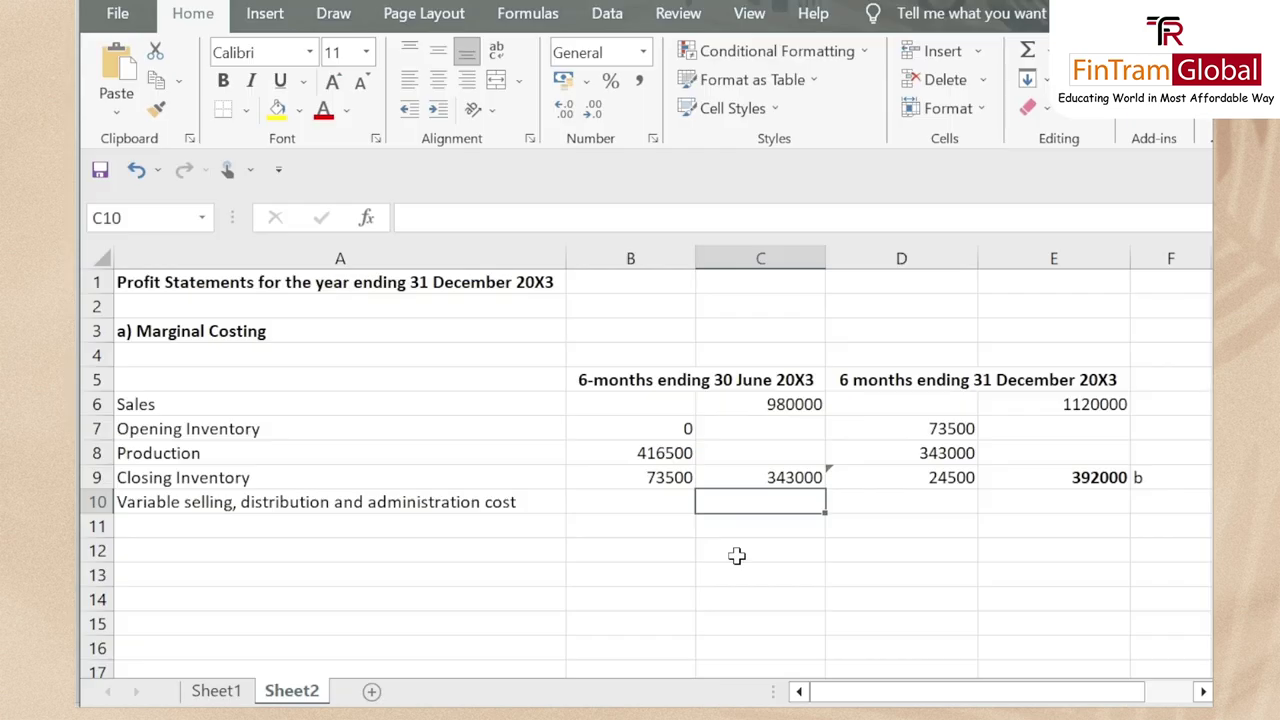
text(=)
key(Up)
key(Up)
key(Up)
key(Up)
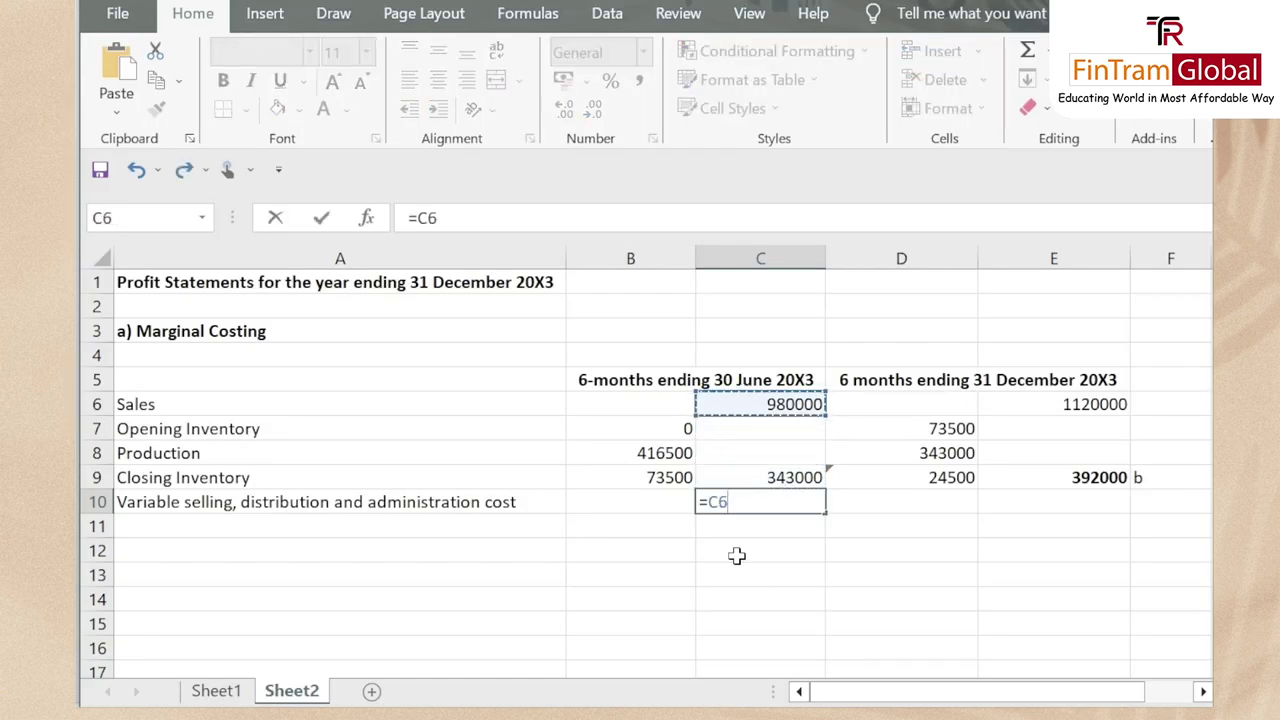
text(*20%)
key(Return)
text(\)
key(Up)
key(Down)
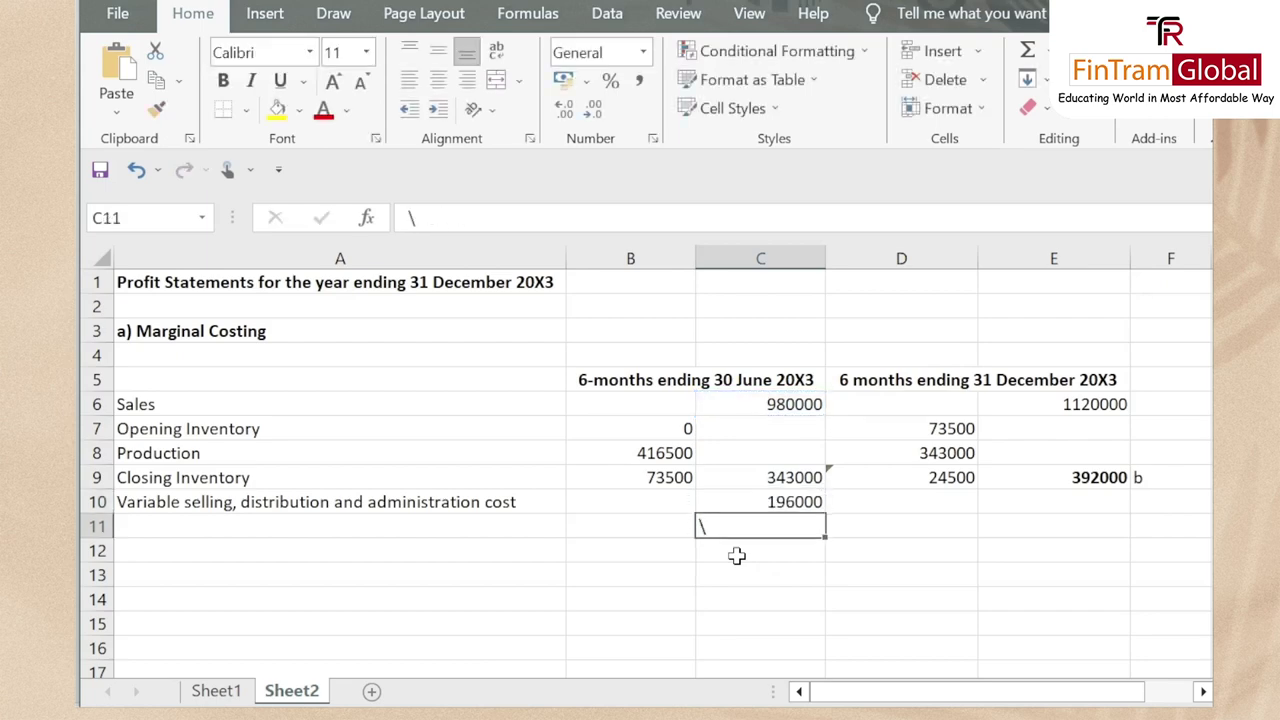
Copy the variable selling cost formula from C10 to E10 for the December period
key(Up)
key(ctrl+c)
key(Right)
key(Right)
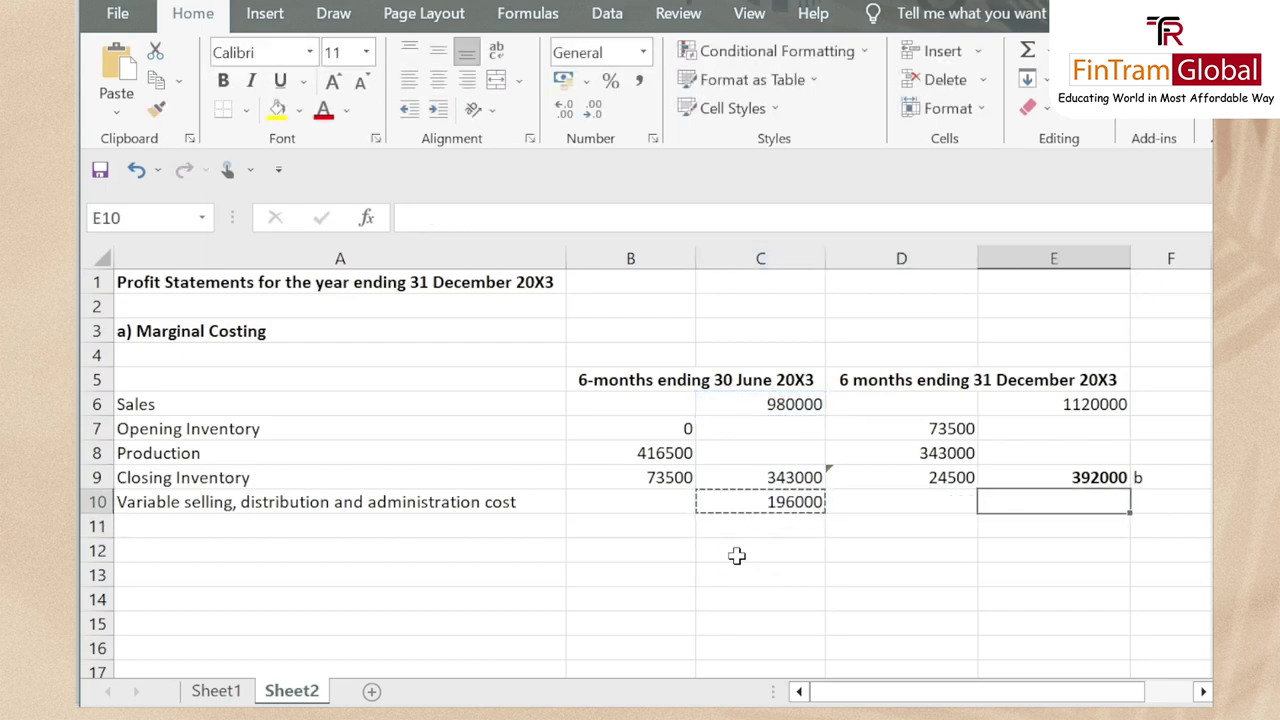
key(Return)
Clear the stray letter b from F9
key(Up)
key(Right)
key(Delete)
key(Left)
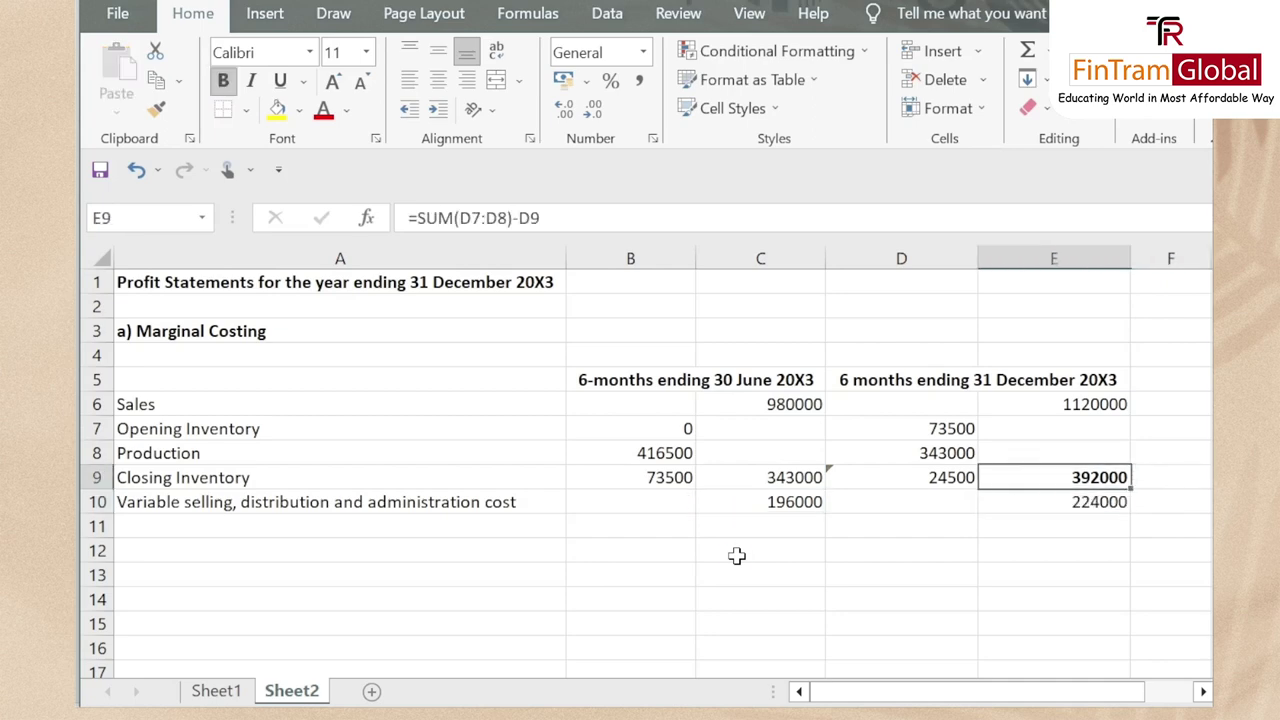
Label A11 as Contribution below the variable selling, distribution and administration cost
key(Down)
key(Down)
key(Home)
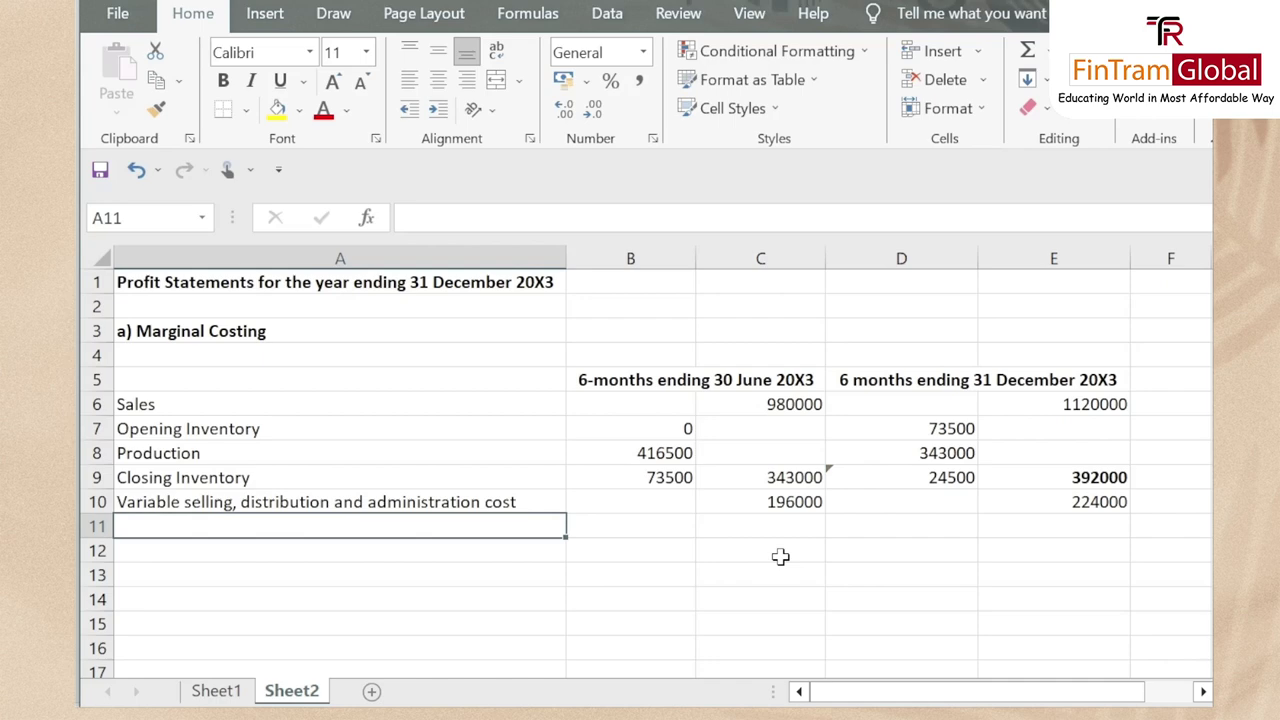
text(Contribu)
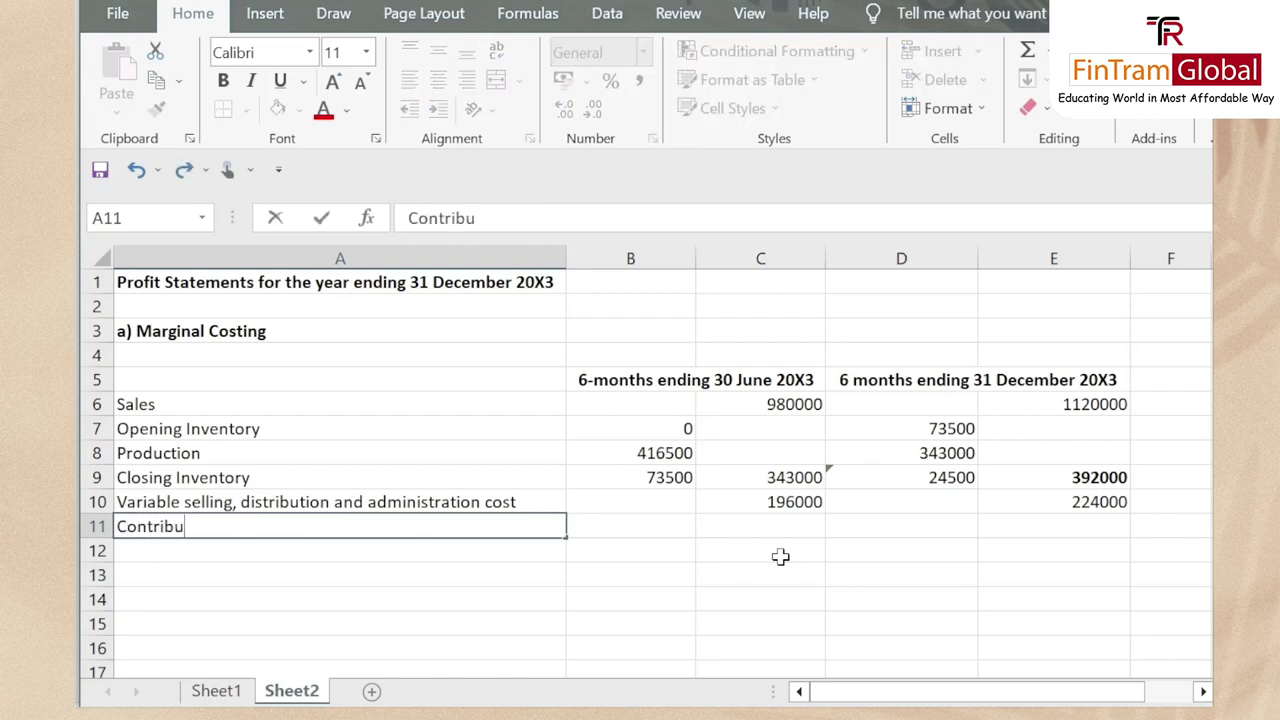
text(tion)
key(Return)
key(Up)
key(Right)
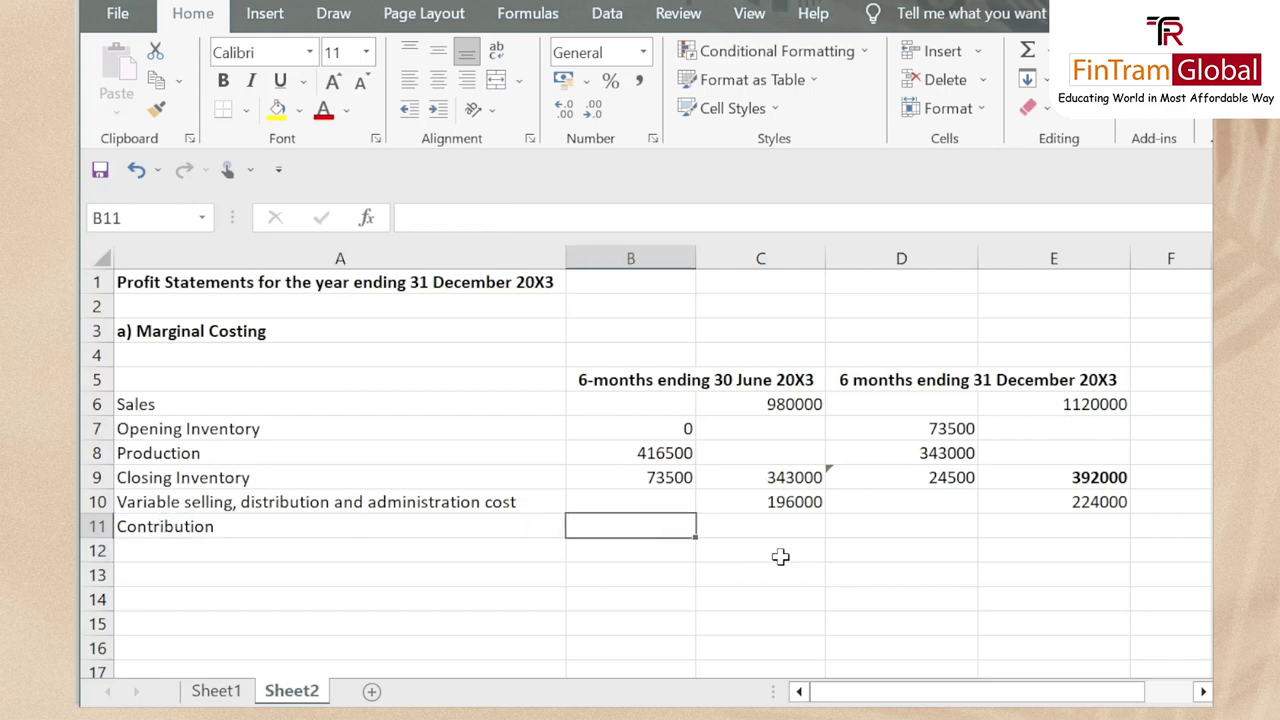
Calculate the June period's contribution in C11 with =C6-C9-C10
key(Right)
text(=su)
key(BackSpace)
key(BackSpace)
key(Up)
key(Up)
key(Up)
key(Up)
key(Up)
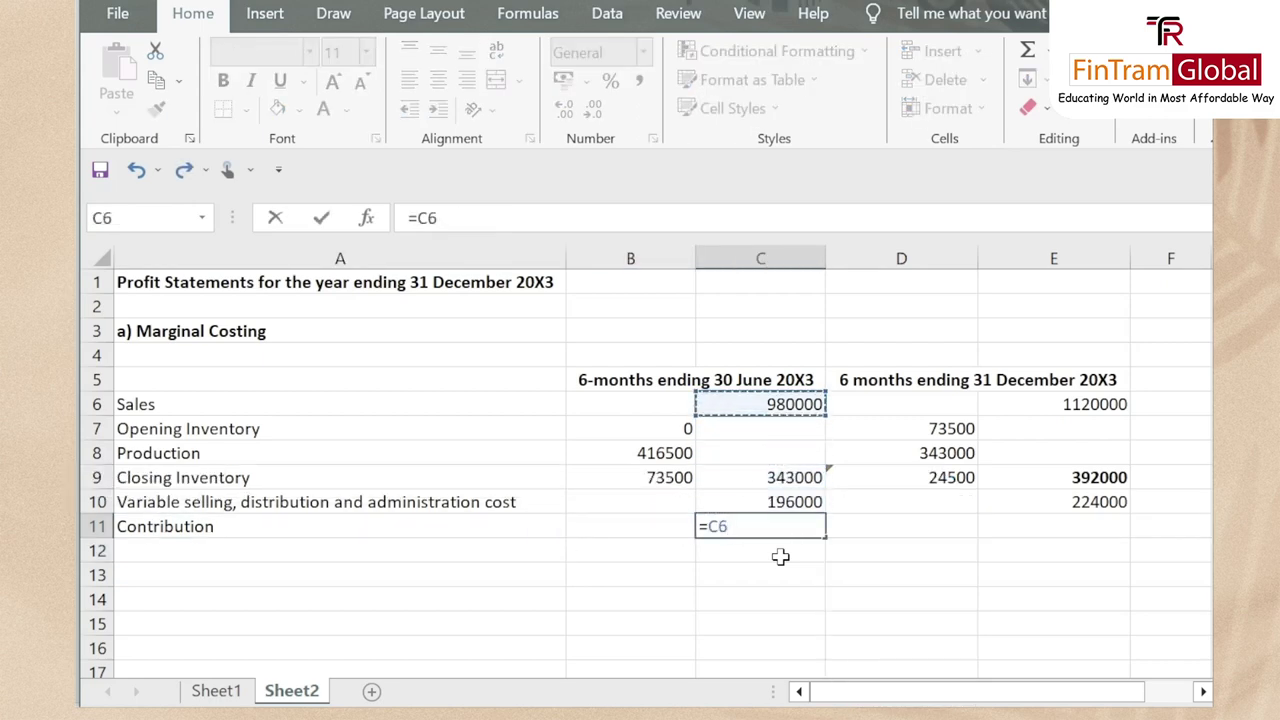
text(-)
key(Up)
key(Up)
key(Up)
key(Down)
text(=)
key(Up)
key(Return)
key(Up)
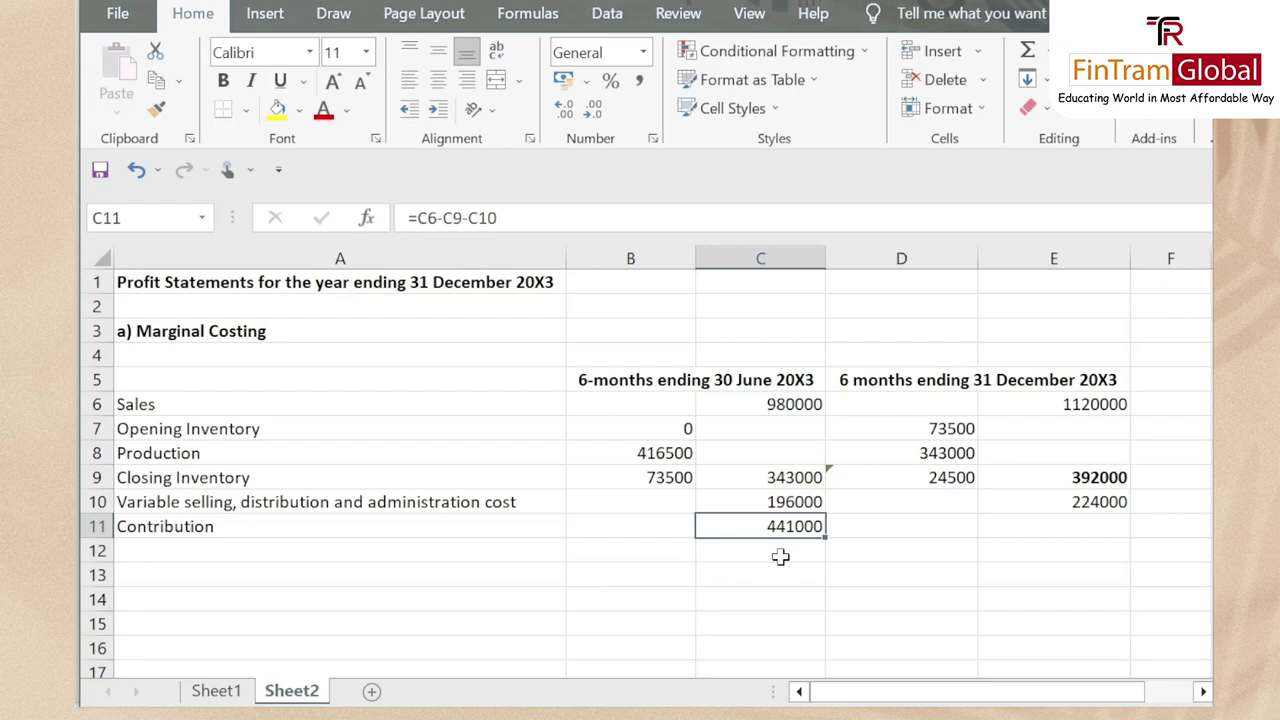
Copy the contribution formula from C11 to E11 for the December period
key(ctrl+c)
key(Right)
key(Right)
key(ctrl+v)
Make the whole Contribution row from A11 to E11 bold
key(Left)
key(Left)
key(Left)
key(Left)
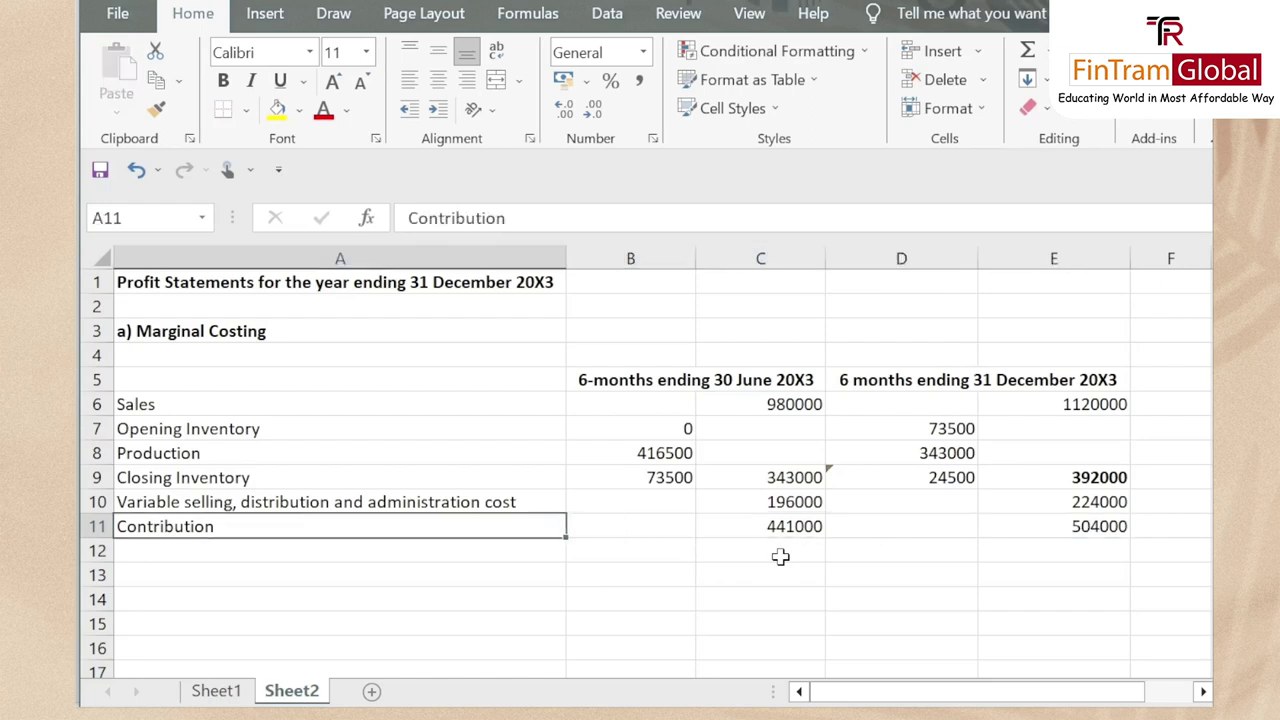
key(shift+Right)
key(shift+Right)
key(shift+Right)
key(shift+Right)
key(ctrl+b)
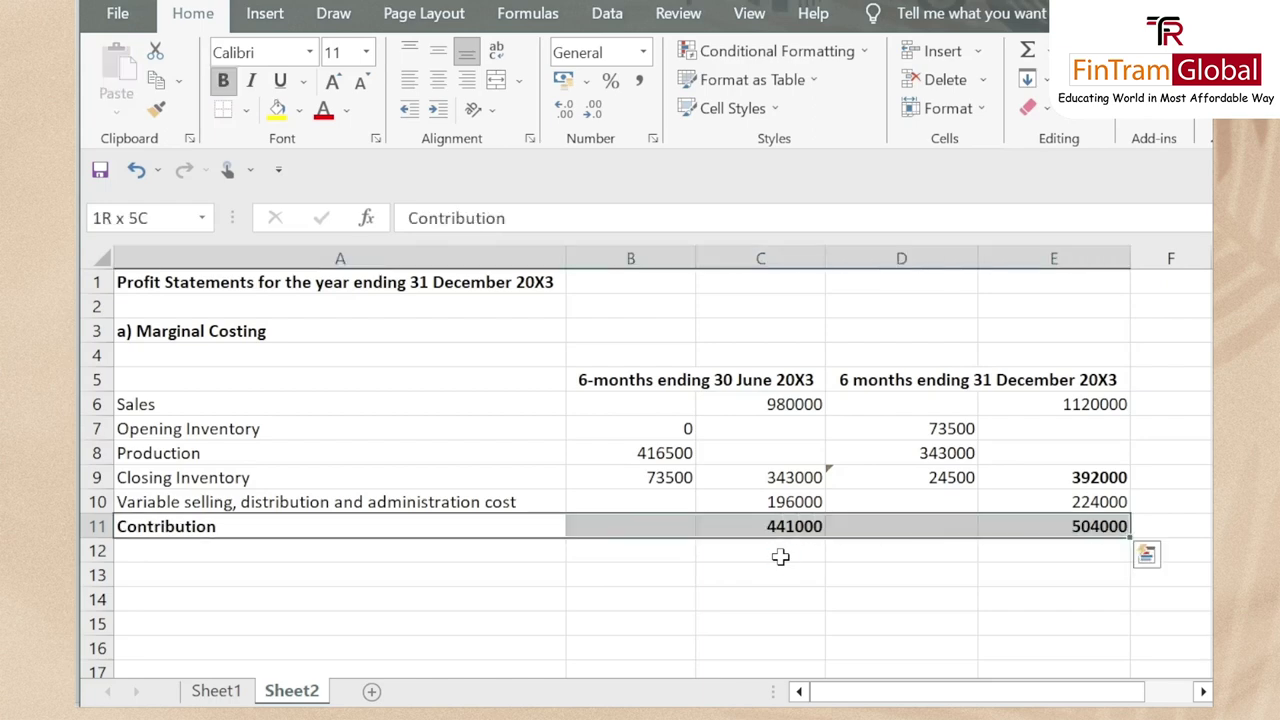
Check the fixed production overhead per unit and normal annual output in the Word document, and return to the Excel sheet
key(Down)
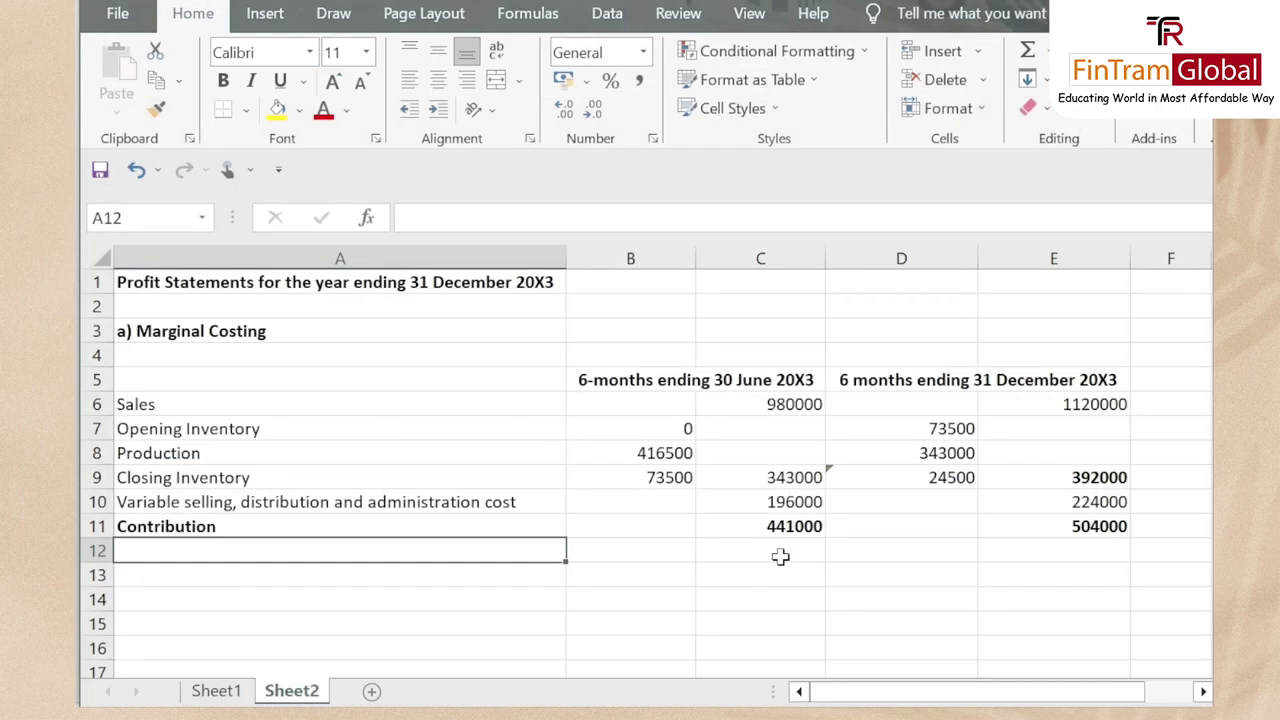
key(alt+Tab)
scroll(703, 440, up, 10)
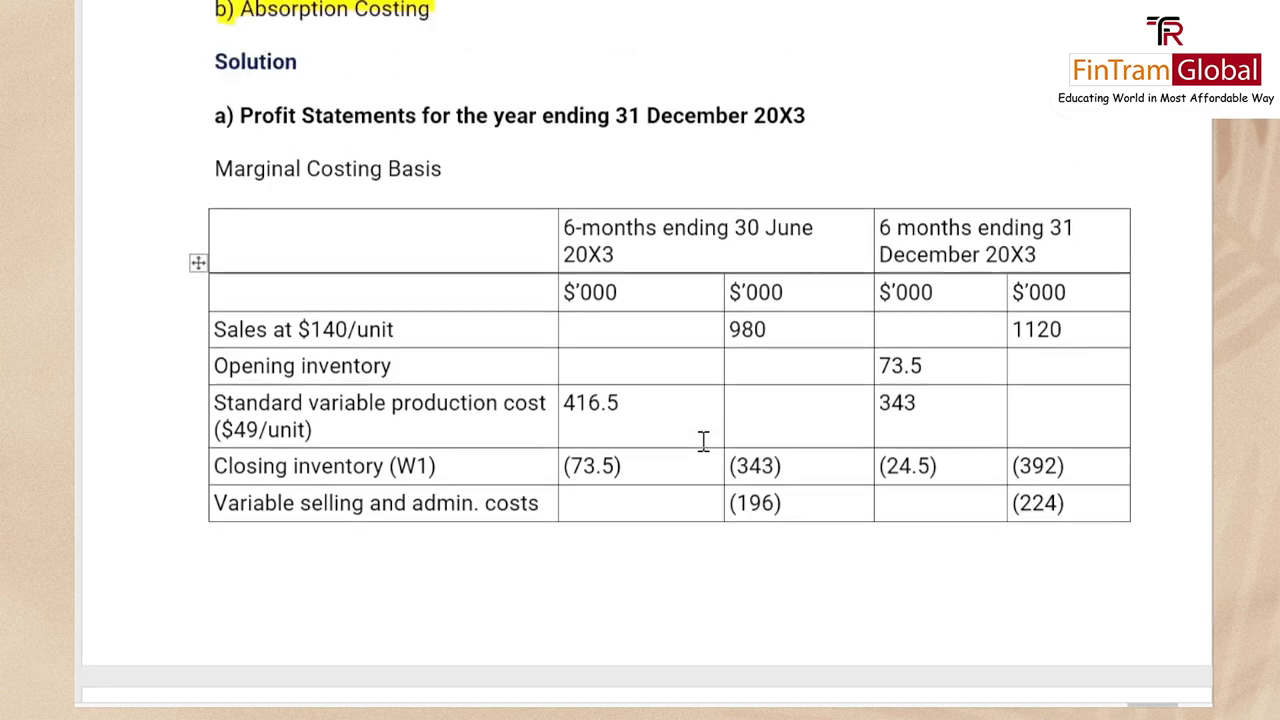
scroll(655, 400, up, 1)
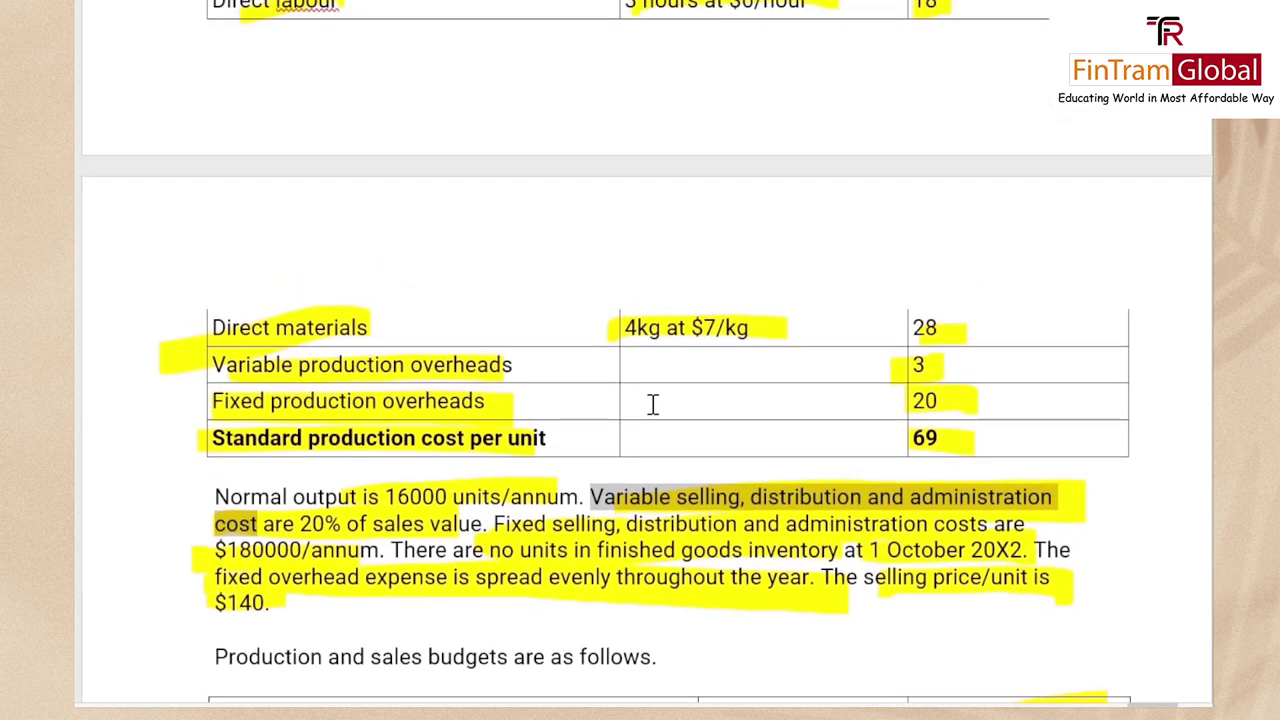
click(572, 401)
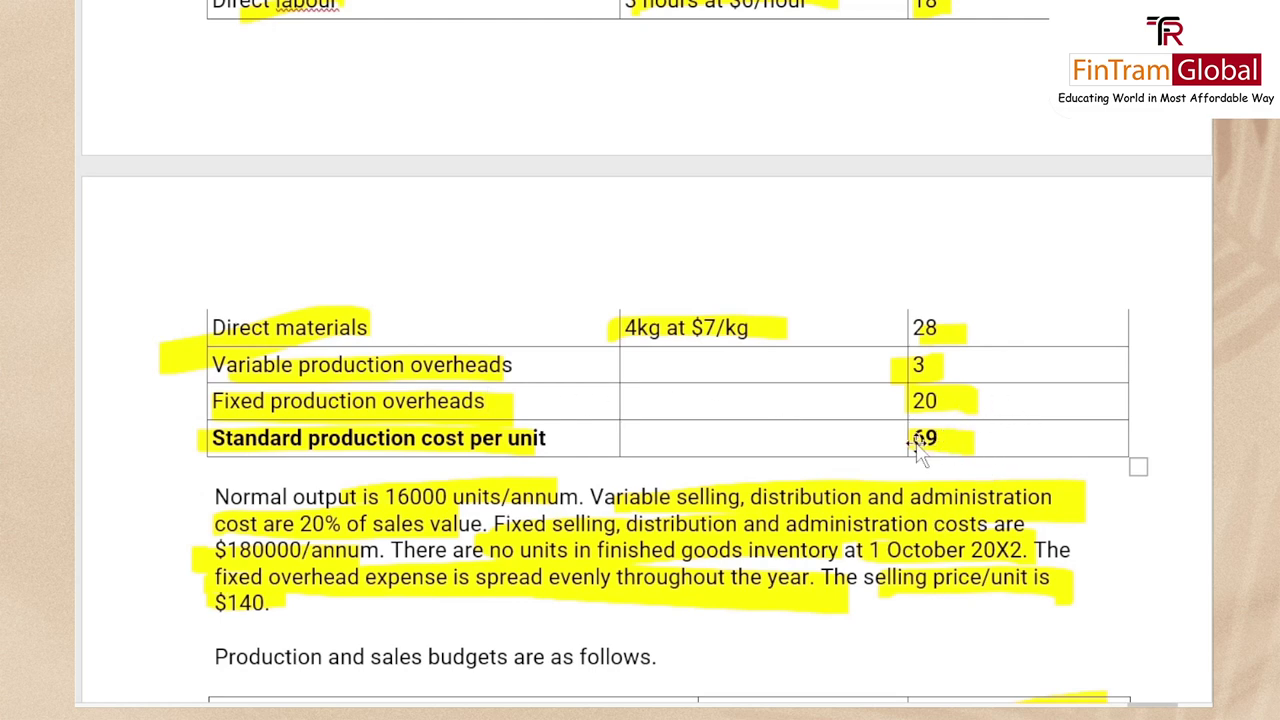
scroll(884, 449, down, 2)
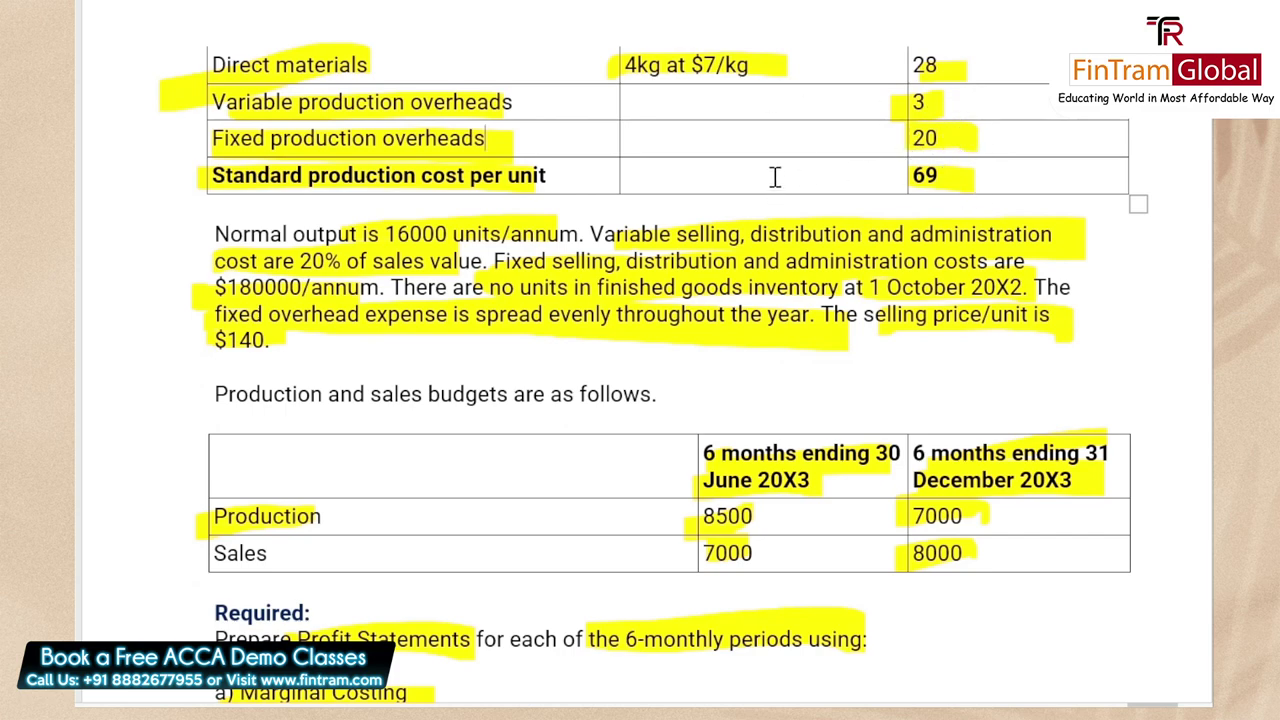
scroll(775, 177, up, 6)
scroll(781, 194, down, 6)
key(alt+Tab)
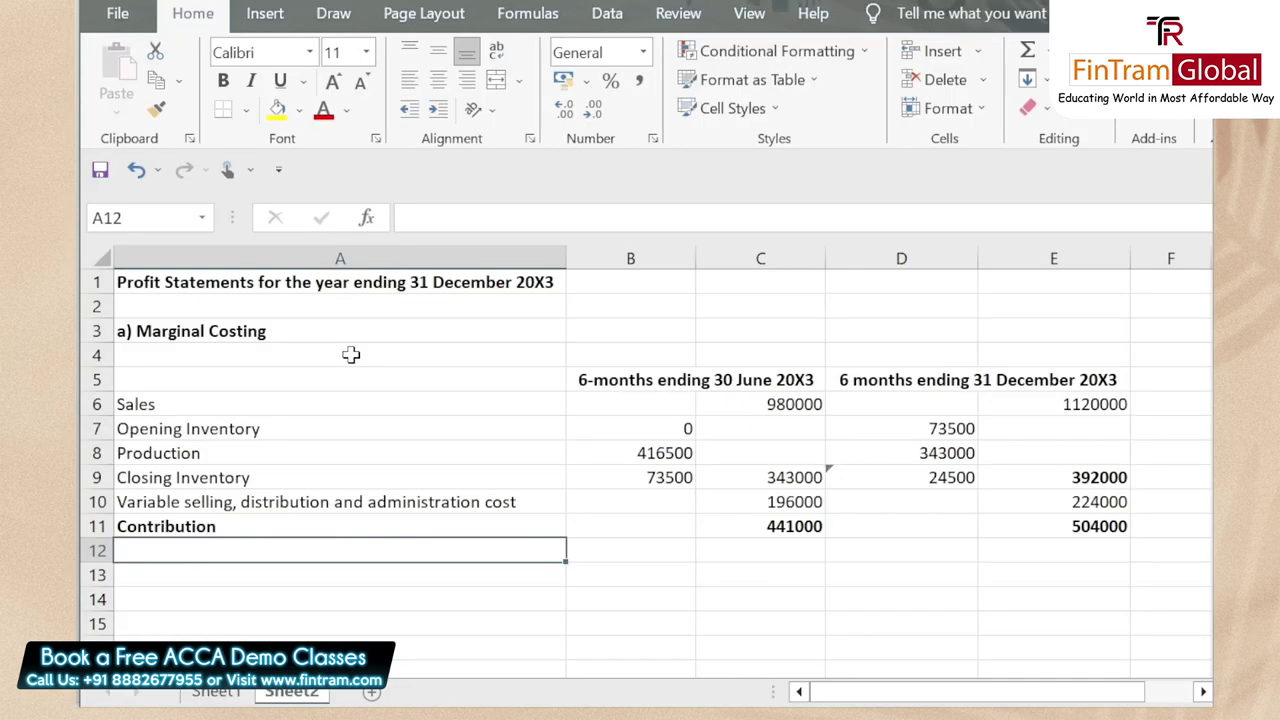
Label A12 as Fixed Overhead Costs and enter =16000*20 in C12 for the June period
text(Fixed Overhead Costs)
key(ctrl+Return)
key(Right)
key(Right)
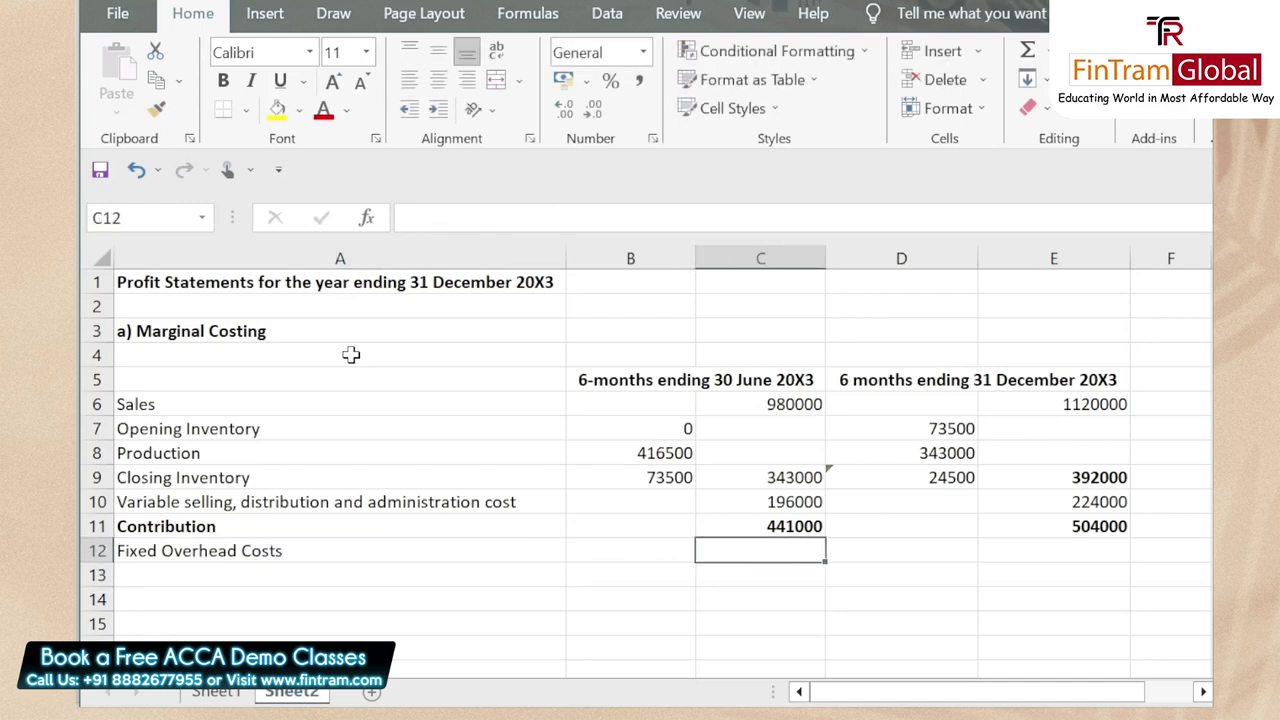
text(=)
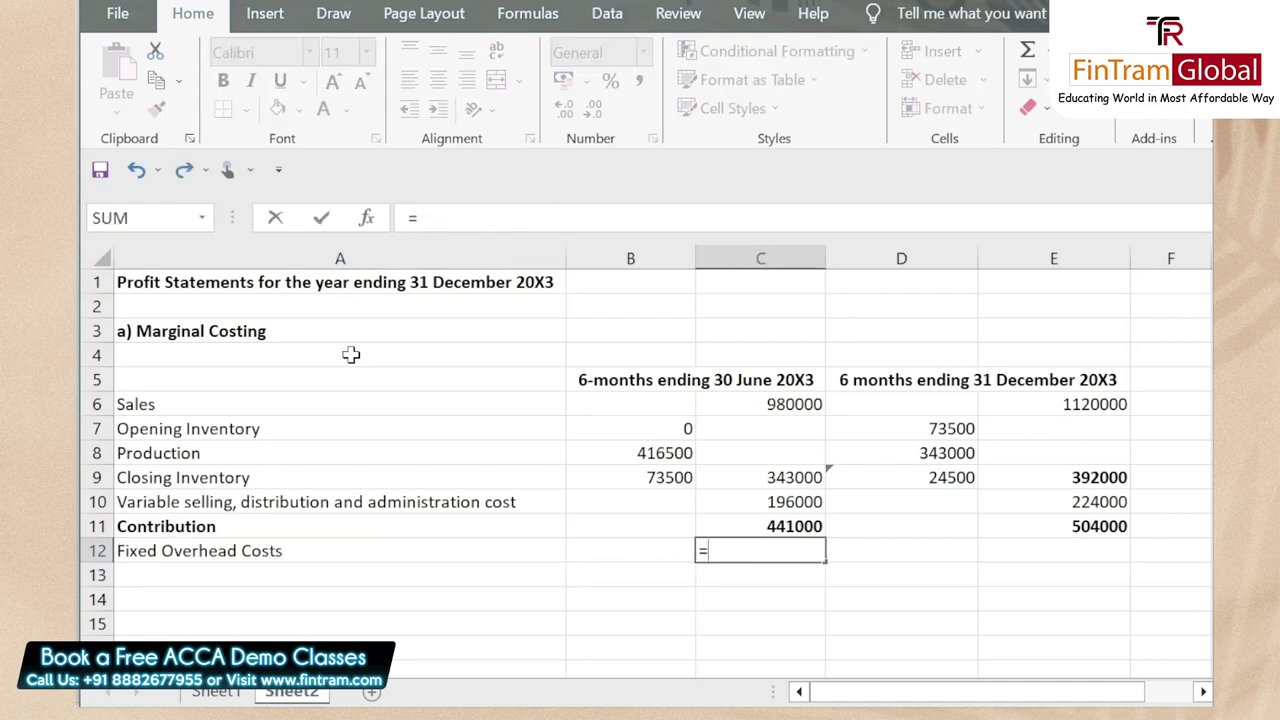
text(16000*20)
key(Return)
key(Up)
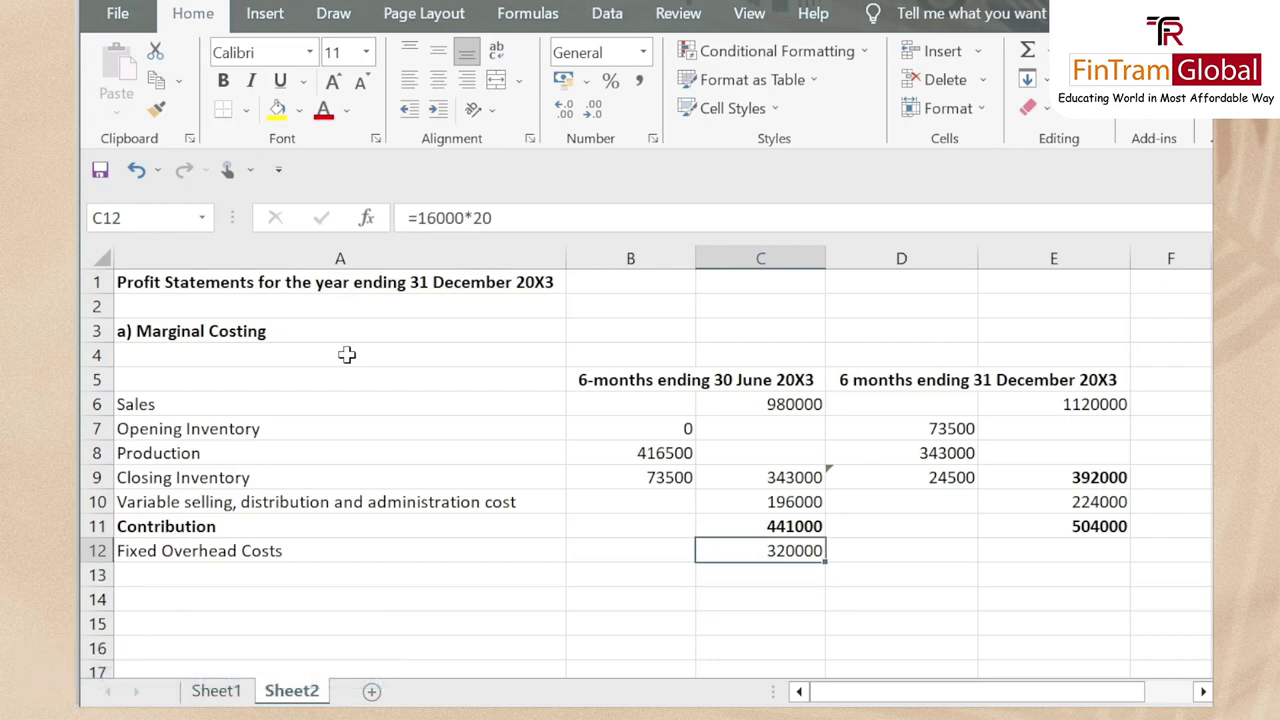
Halve the June fixed overhead in C12 with the formula =(16000*20)/2 and copy it to E12 for the December period
click(416, 216)
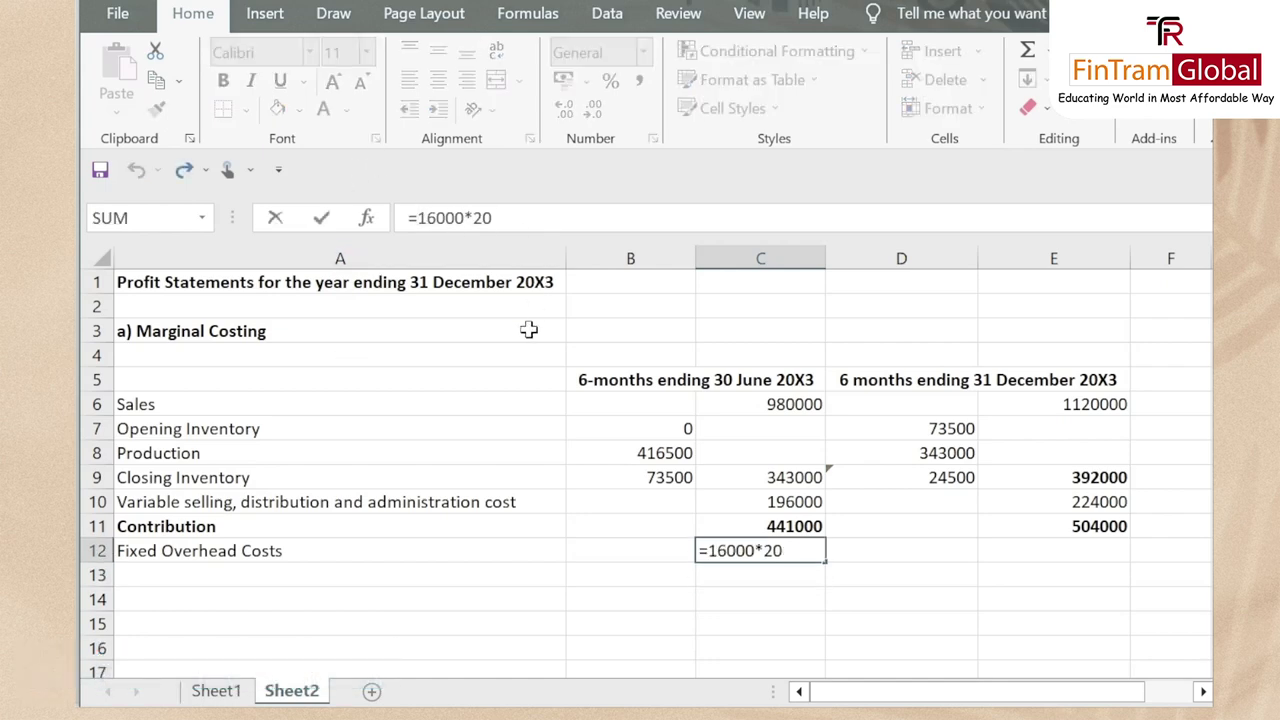
text(()
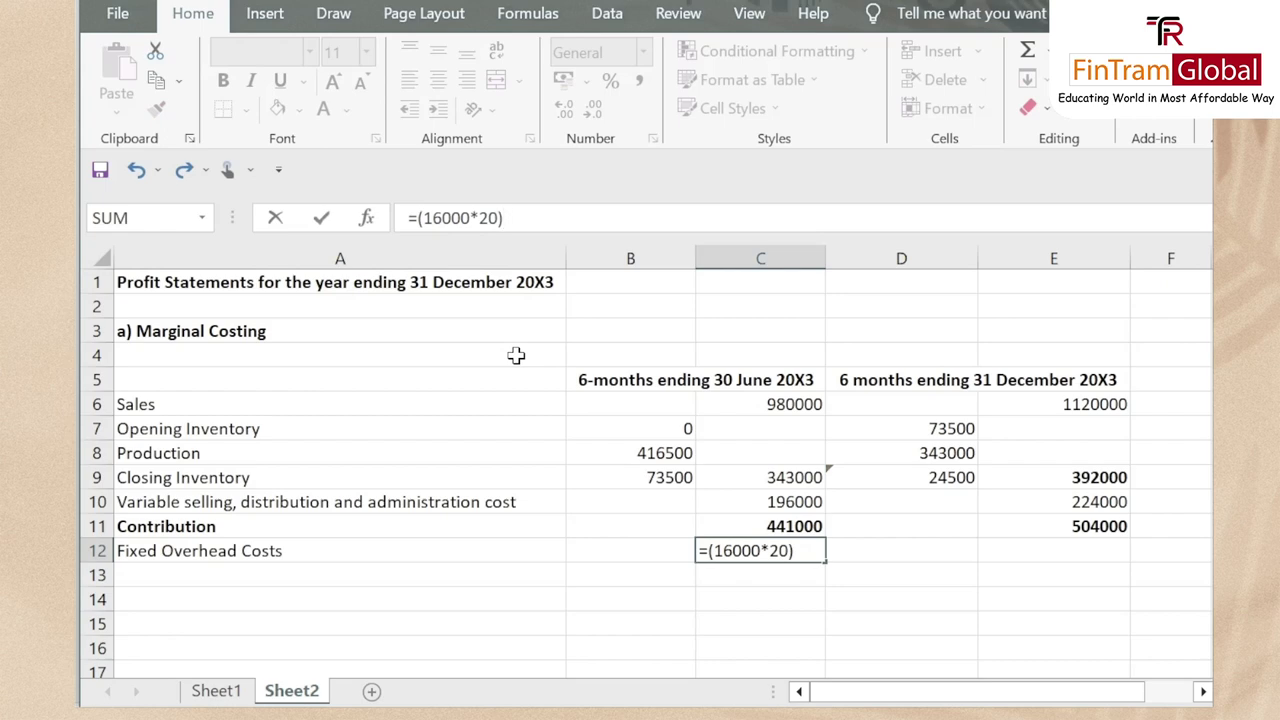
key(Return)
key(Up)
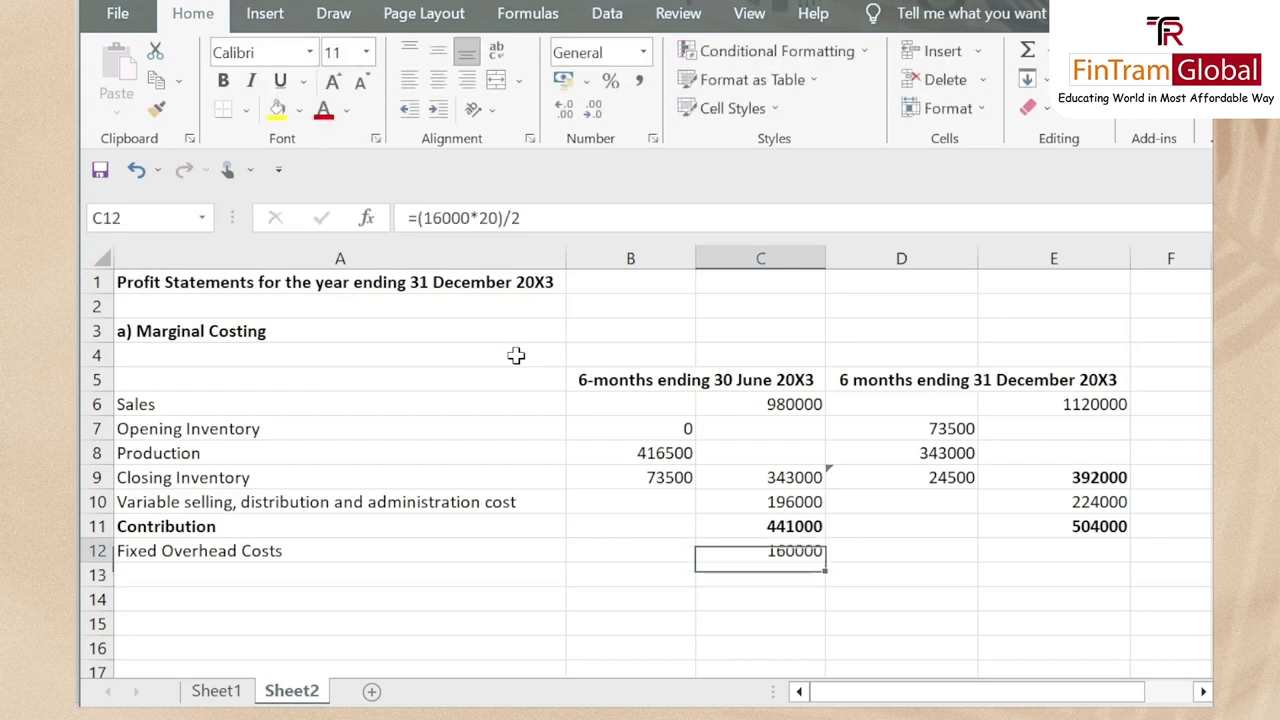
key(ctrl+c)
key(Right)
key(Right)
key(Return)
Copy the phrase "Fixed selling, distribution and administration costs" from the Word document into A13 without its source formatting
key(Left)
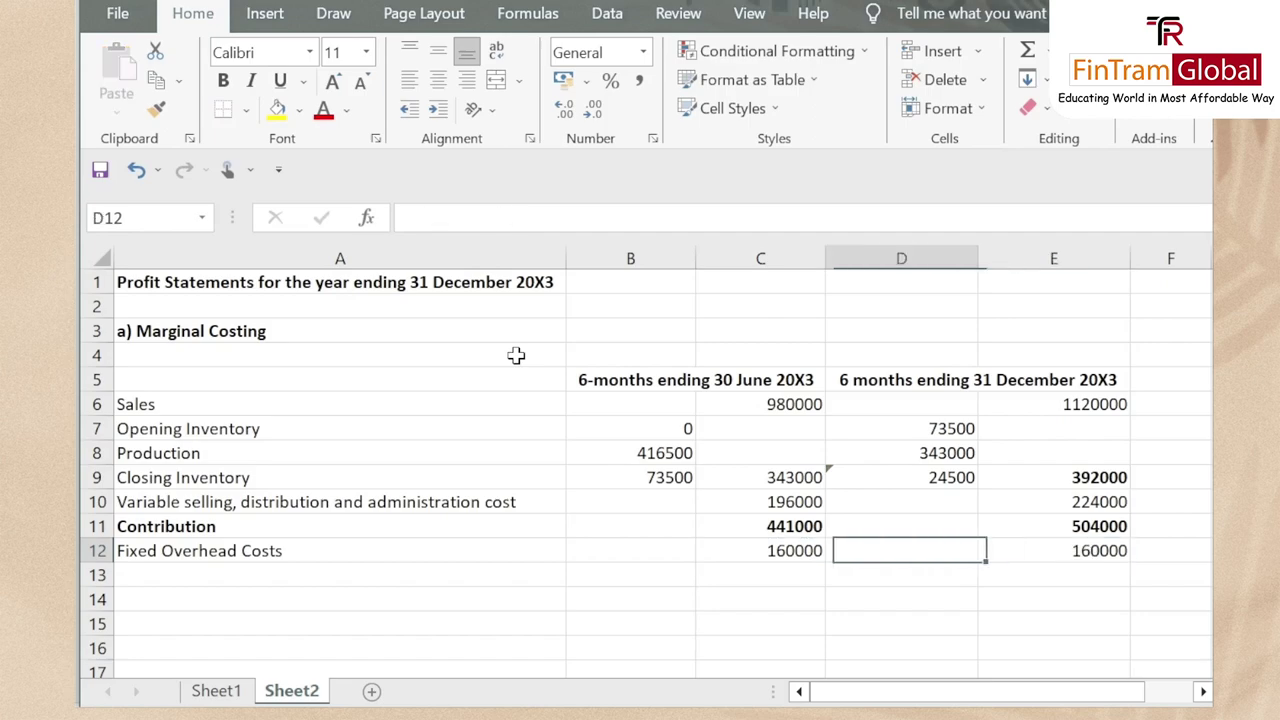
key(Left)
key(Left)
key(Left)
key(Down)
key(alt+Tab)
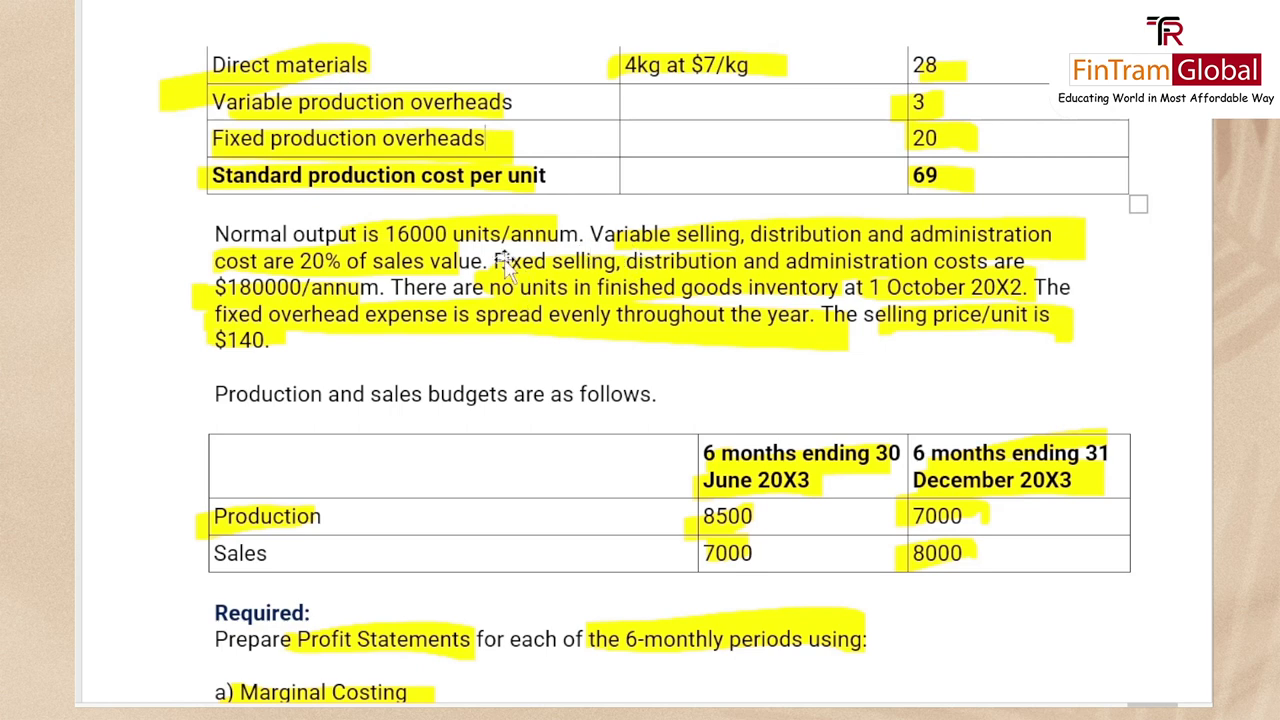
drag(494, 261, 997, 261)
key(ctrl+c)
key(alt+Tab)
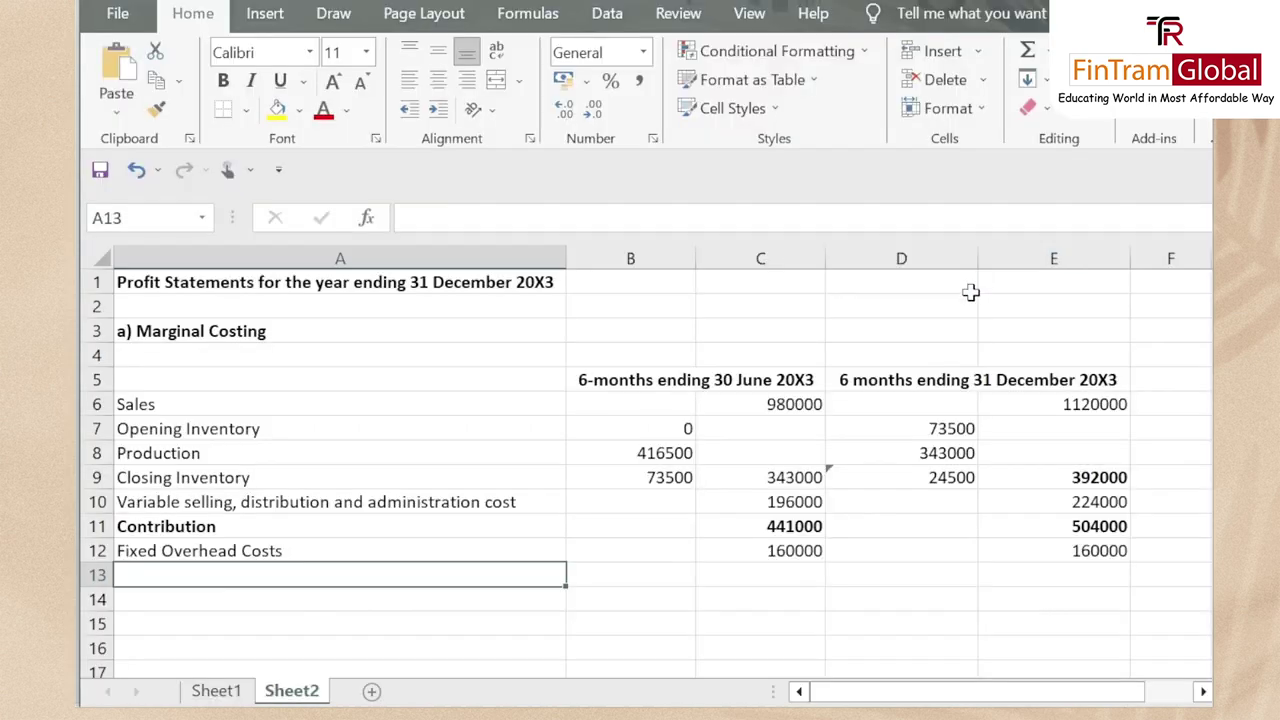
key(ctrl+v)
key(ctrl+z)
key(ctrl+alt+v)
key(Down)
key(Down)
key(Down)
key(Down)
key(Return)
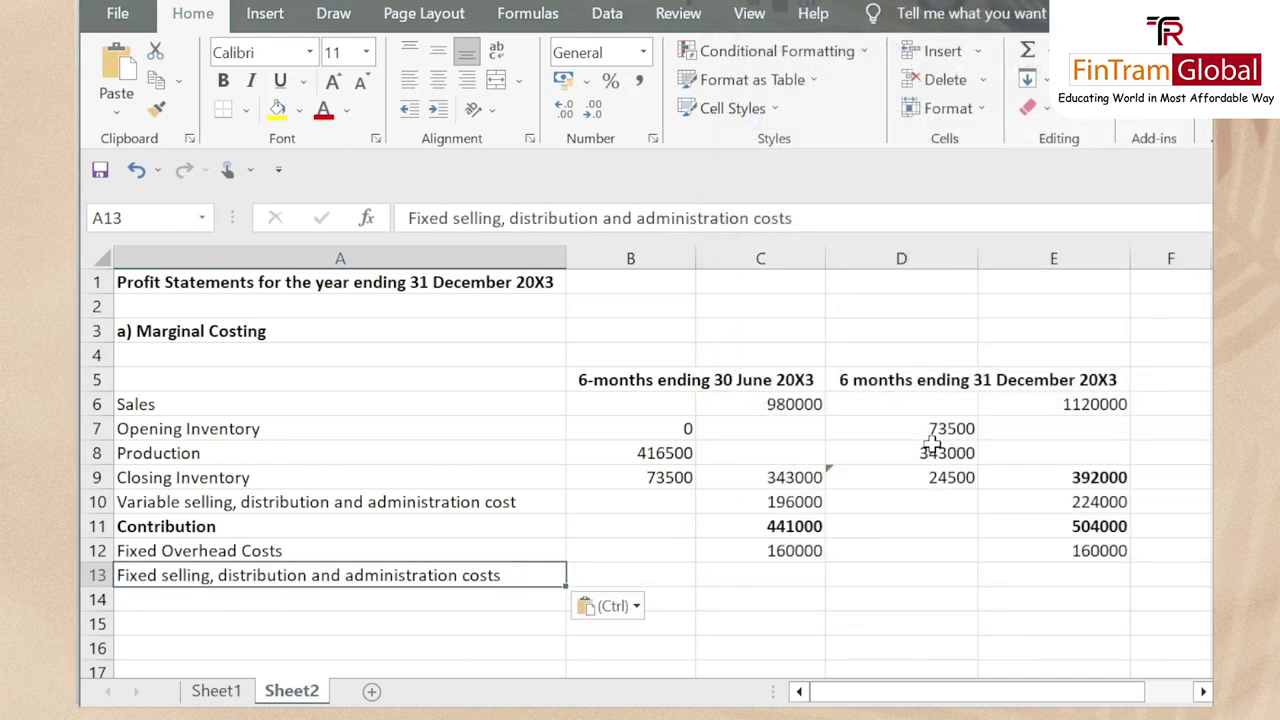
Check the annual fixed selling cost in the Word document and enter =180000/2 in C13 for the June period
key(Right)
key(Right)
key(alt+Tab)
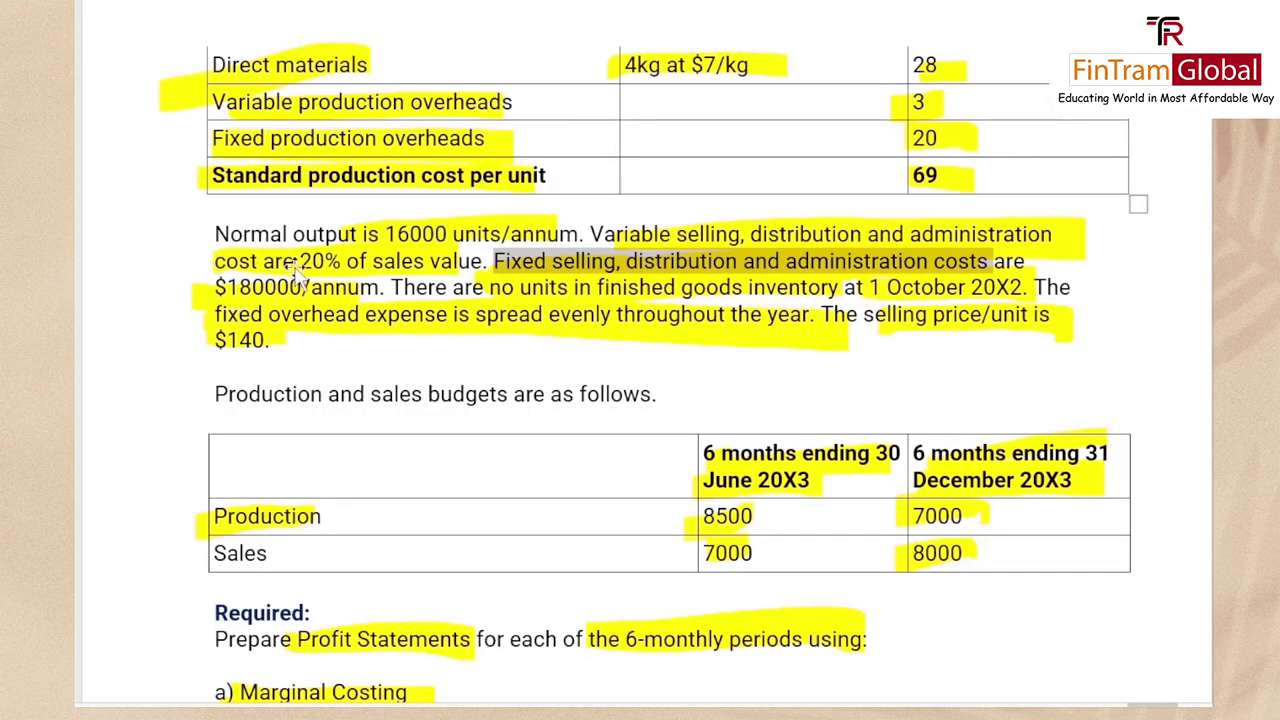
key(alt+Tab)
key(alt+Tab)
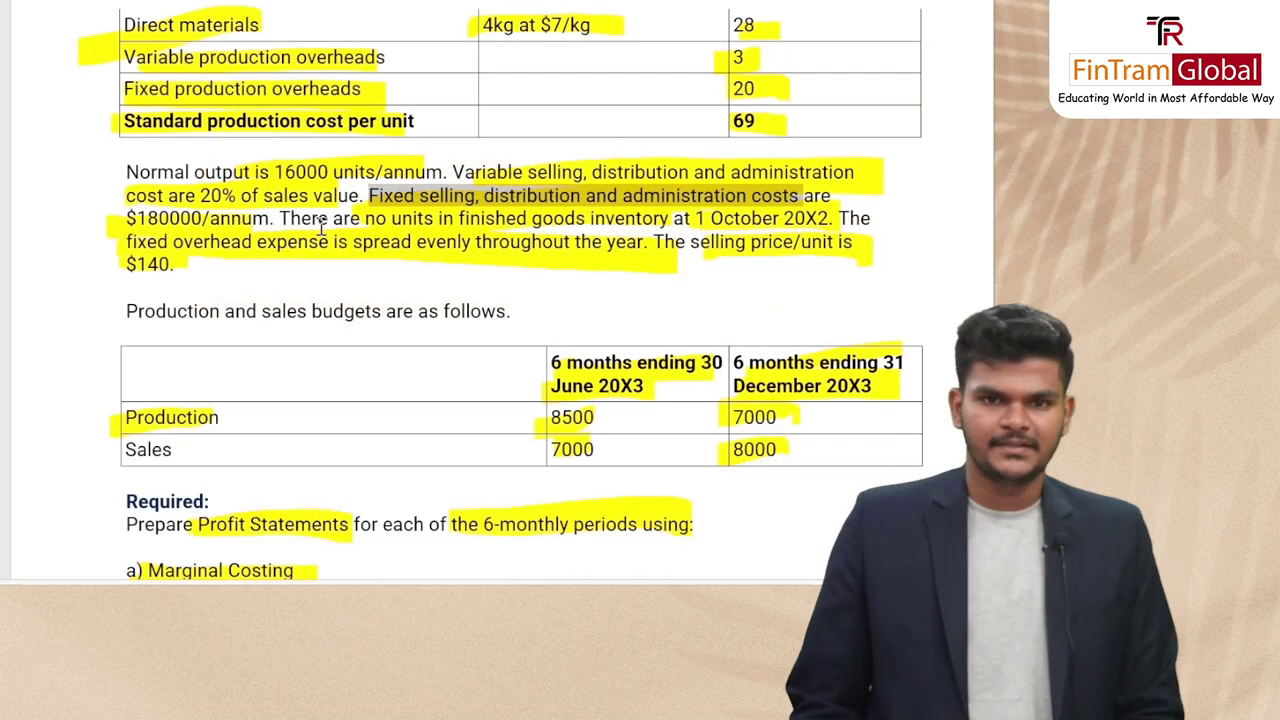
key(alt+Tab)
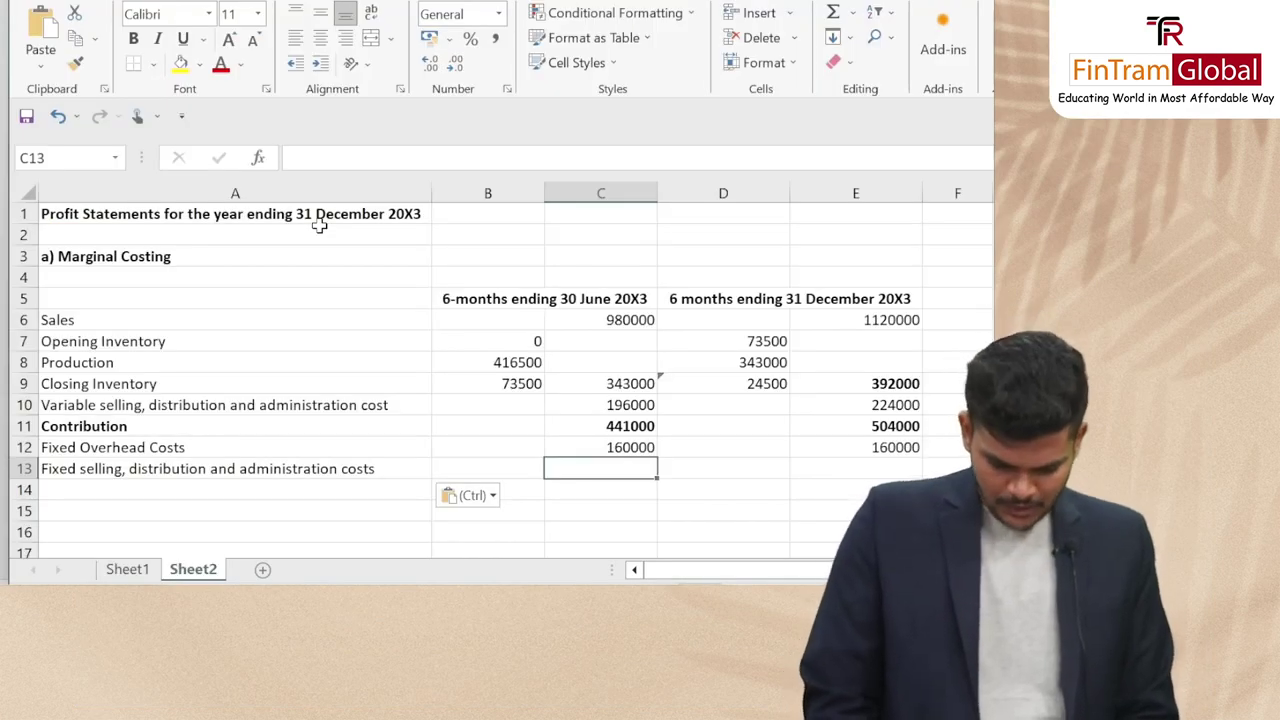
text(=180)
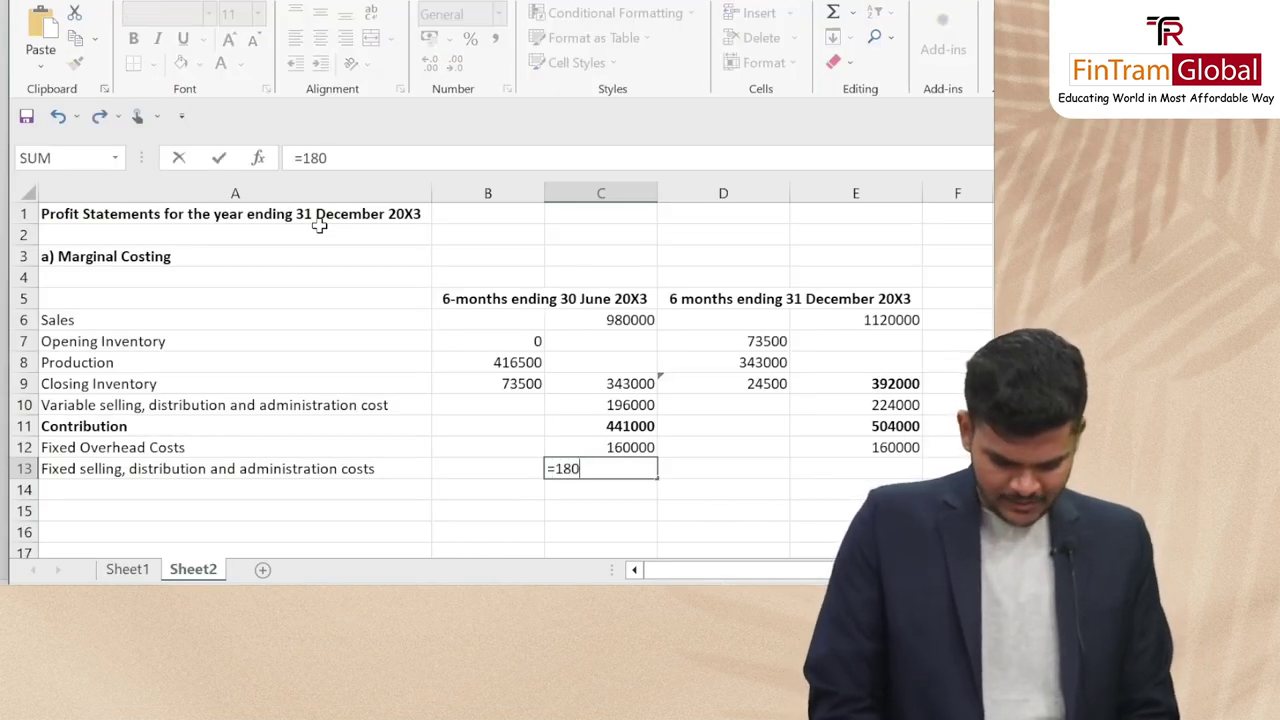
text(000/2)
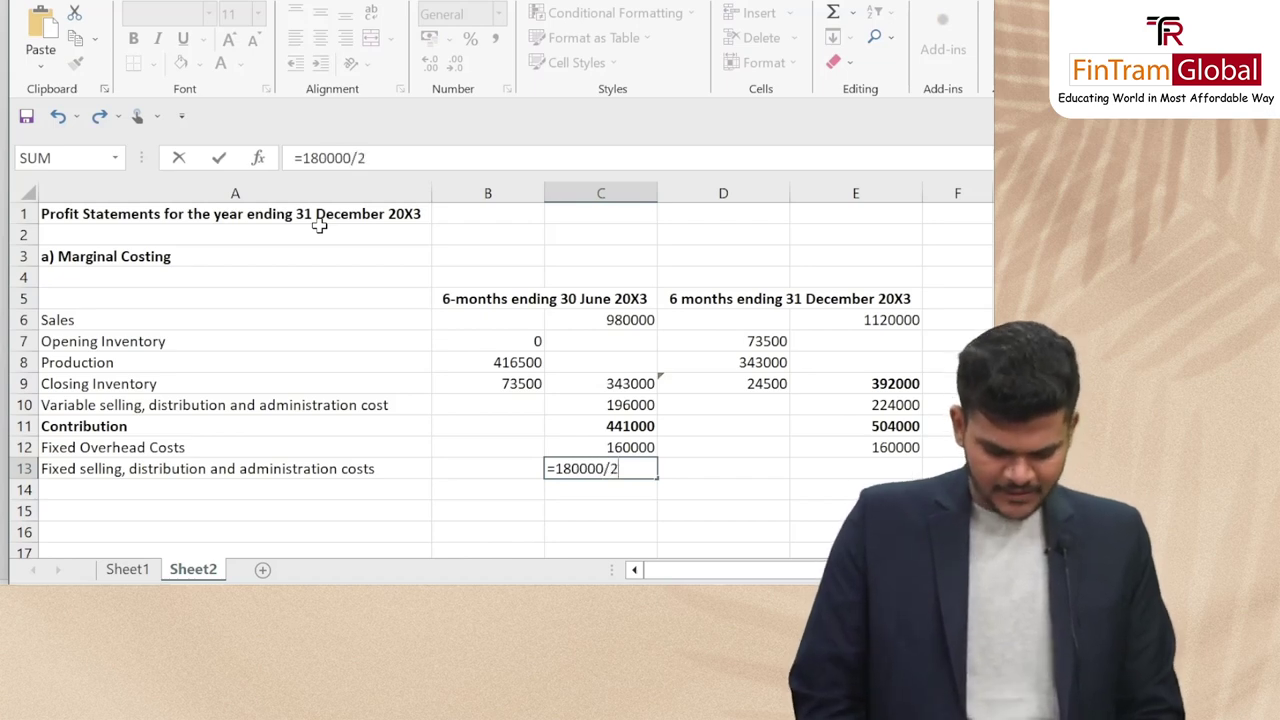
key(Return)
Copy the fixed selling, distribution and administration cost formula from C13 to E13 for the December period
key(Up)
key(ctrl+c)
key(Right)
key(Right)
key(Return)
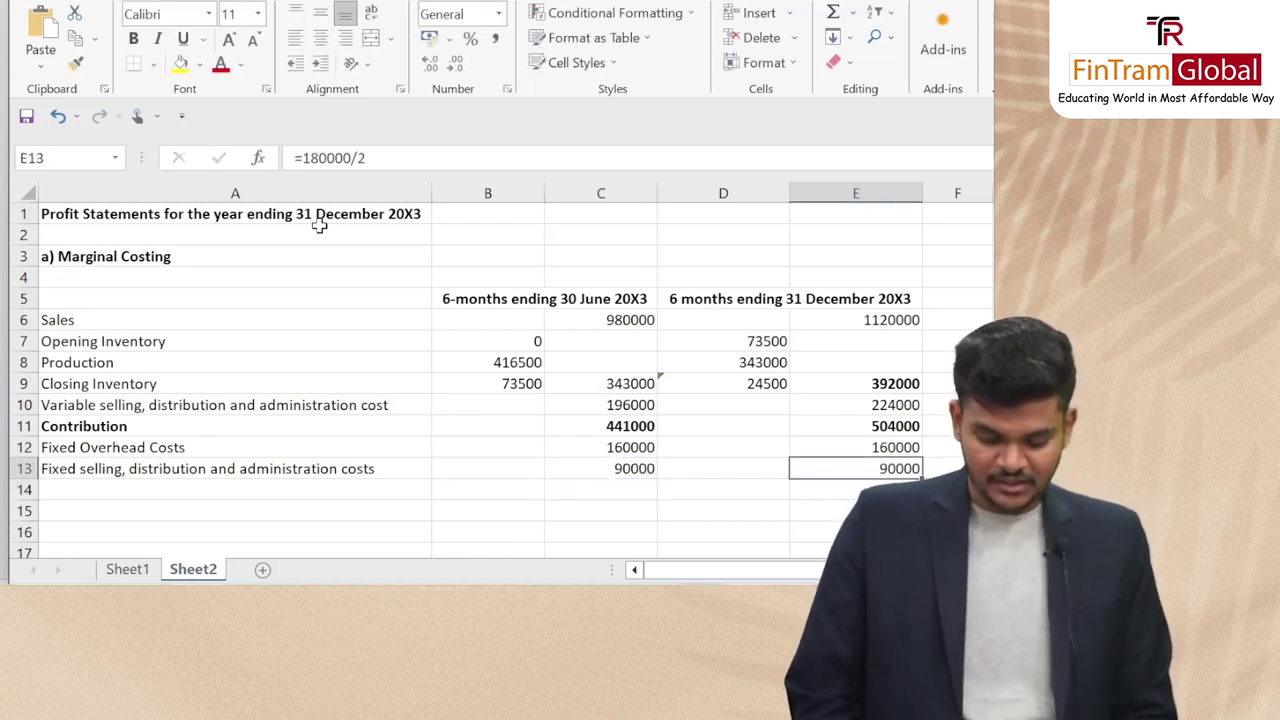
Label A14 as Profit
key(Left)
key(Left)
key(Left)
key(Left)
key(Down)
text(Prof)
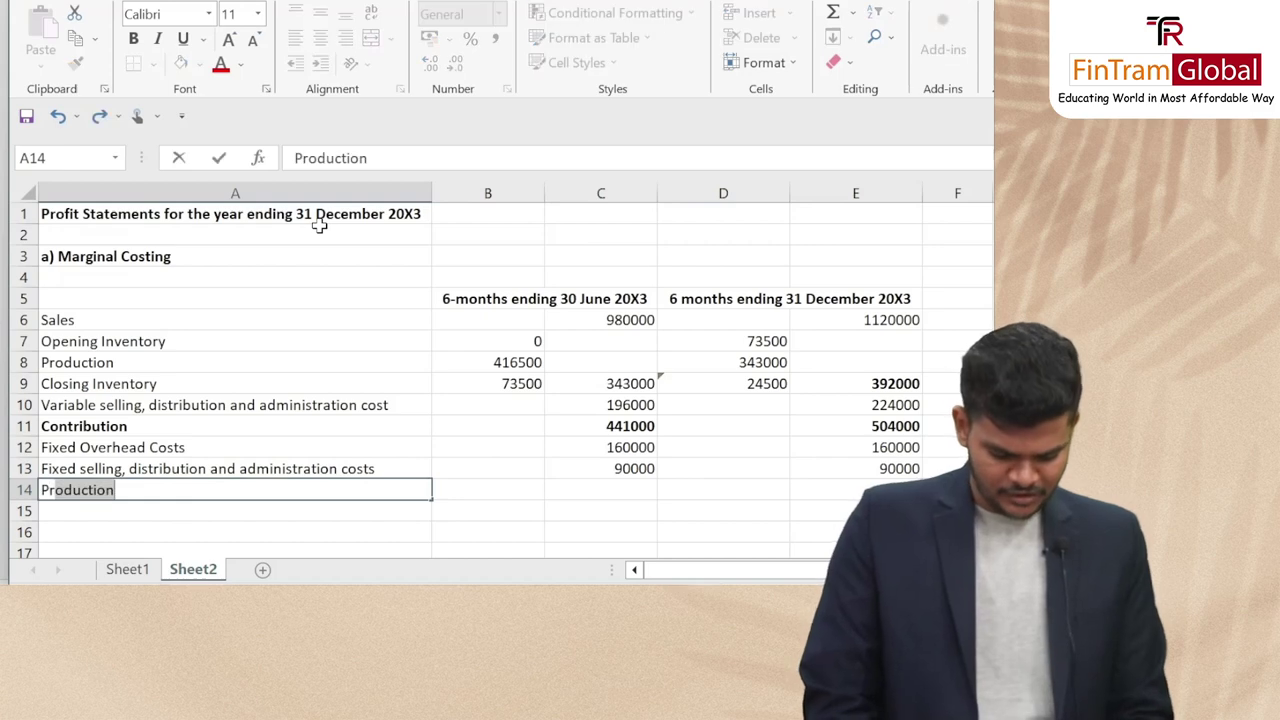
text(it)
key(Return)
key(Up)
Calculate the June profit in C14 by subtracting both fixed costs from contribution with =C11-C12-C13
key(Right)
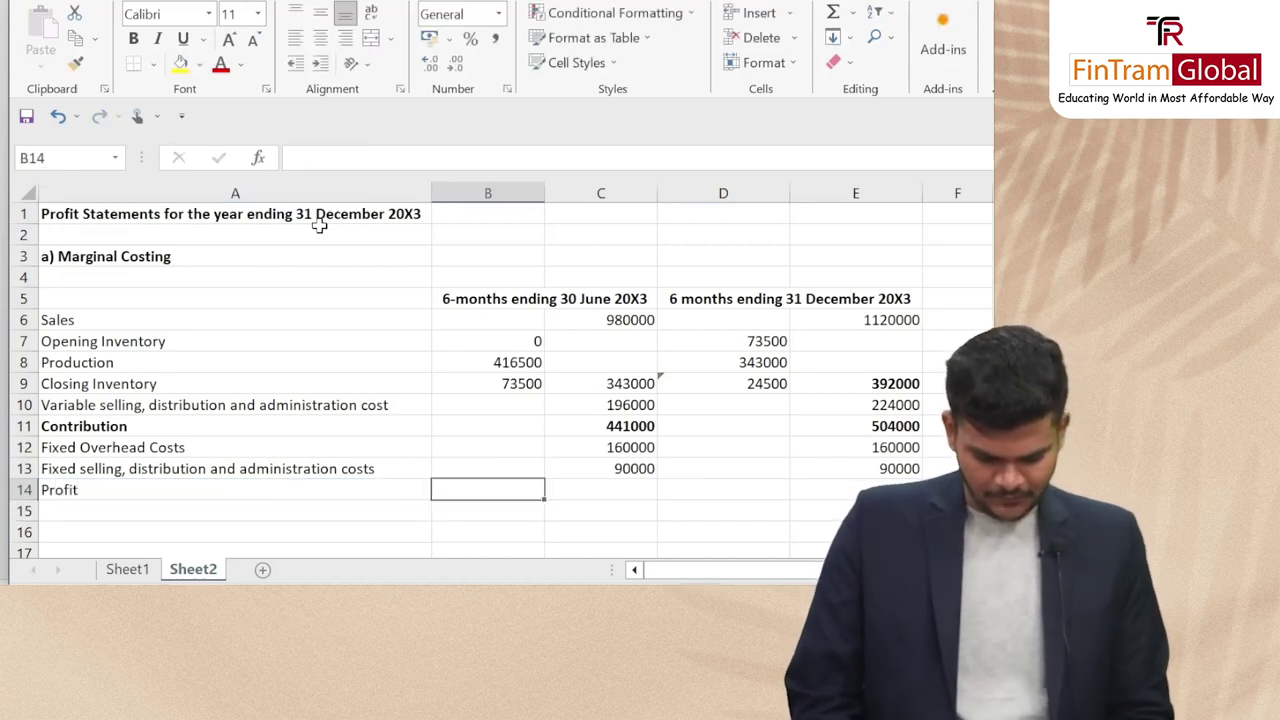
key(Right)
text(=)
key(Up)
key(Up)
key(Up)
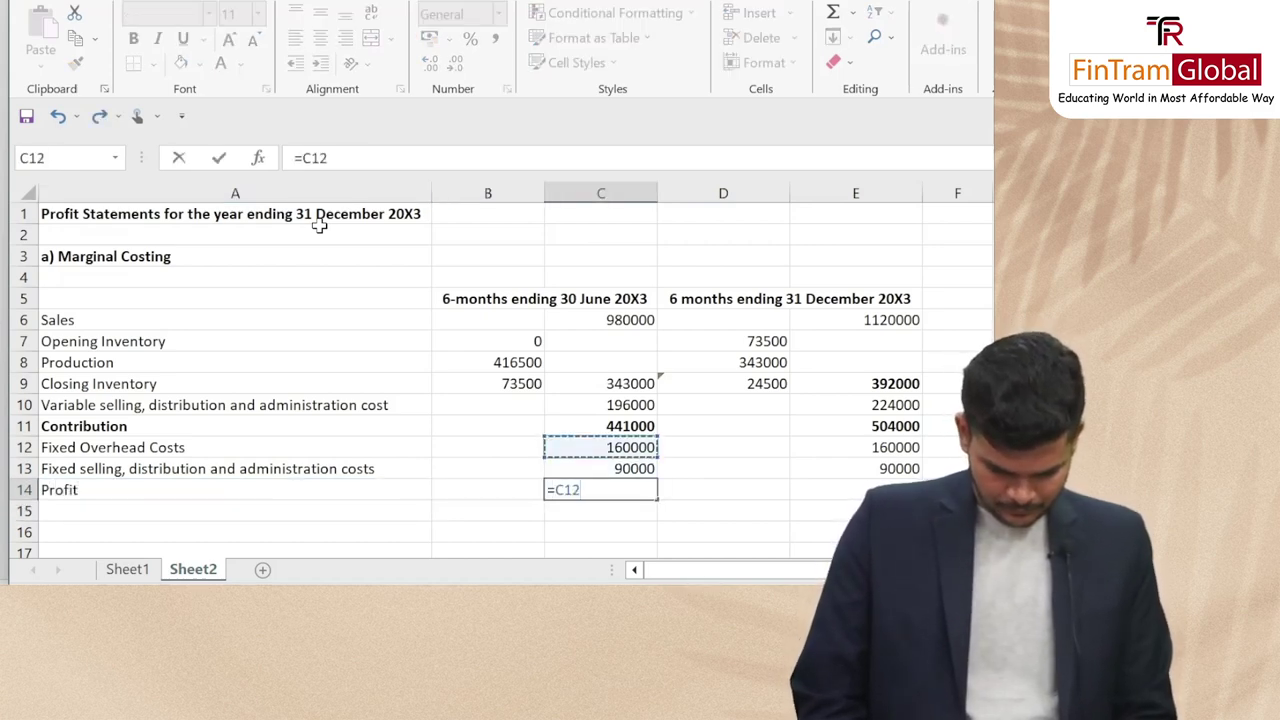
text(-)
key(Up)
key(Up)
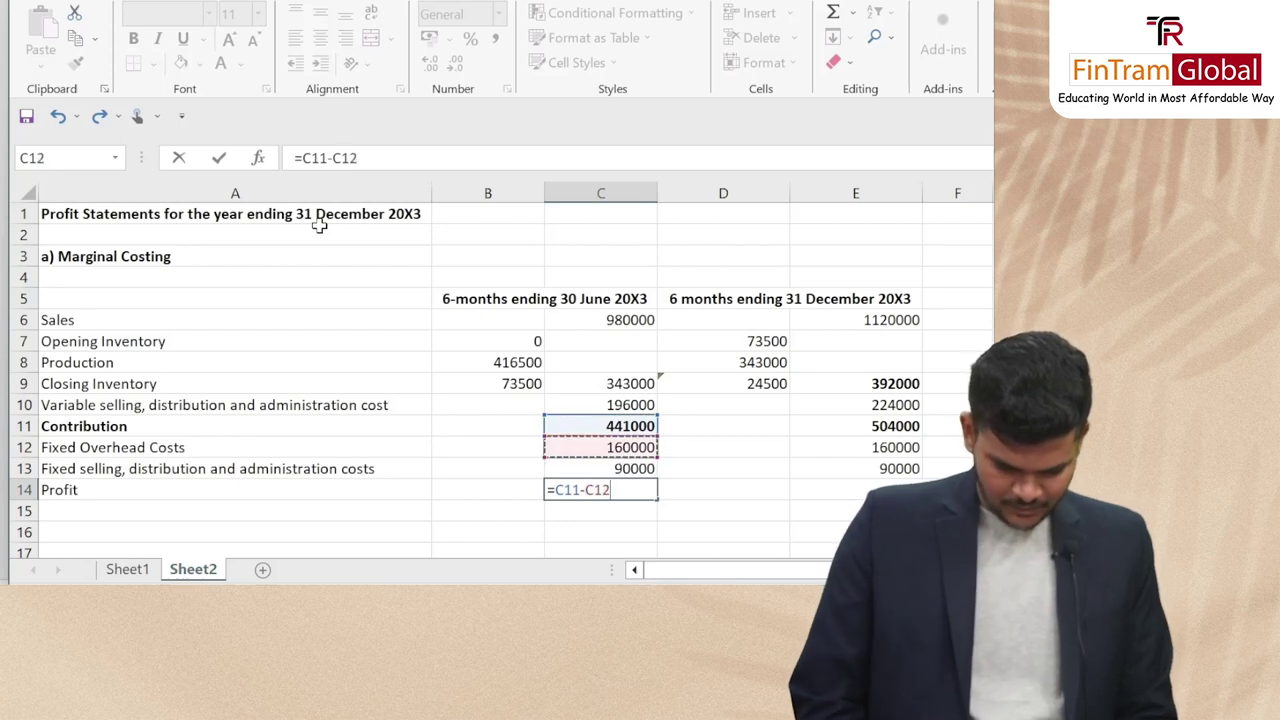
text(-)
key(Up)
key(Return)
Copy the profit formula from C14 to E14 for the December period
key(Up)
key(ctrl+c)
key(Right)
key(Right)
key(Return)
Make the whole Profit row from A14 to E14 bold
key(Home)
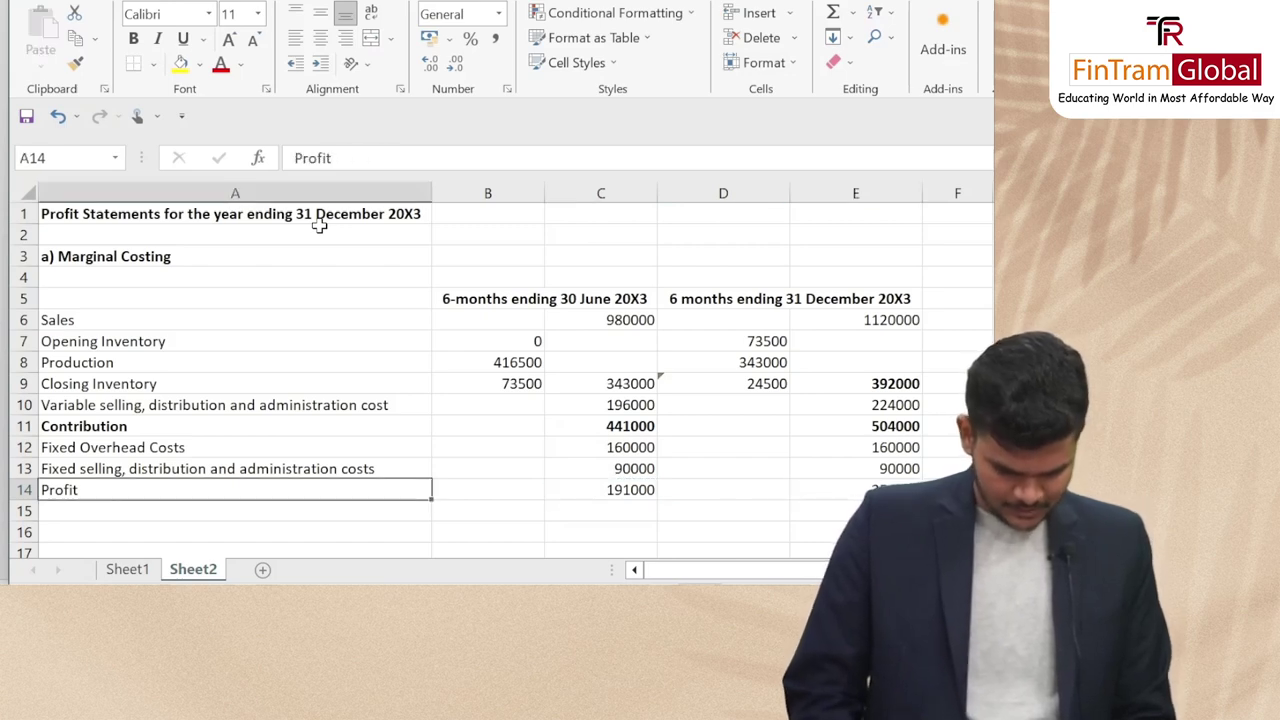
key(shift+Right)
key(shift+Right)
key(shift+Right)
key(shift+Right)
key(ctrl+b)
Format the amounts in B6:E14 with thousands separators in comma style and no decimal places
key(Up)
key(Up)
key(Right)
key(Right)
key(Up)
key(Up)
key(Up)
key(Up)
key(Up)
key(Left)
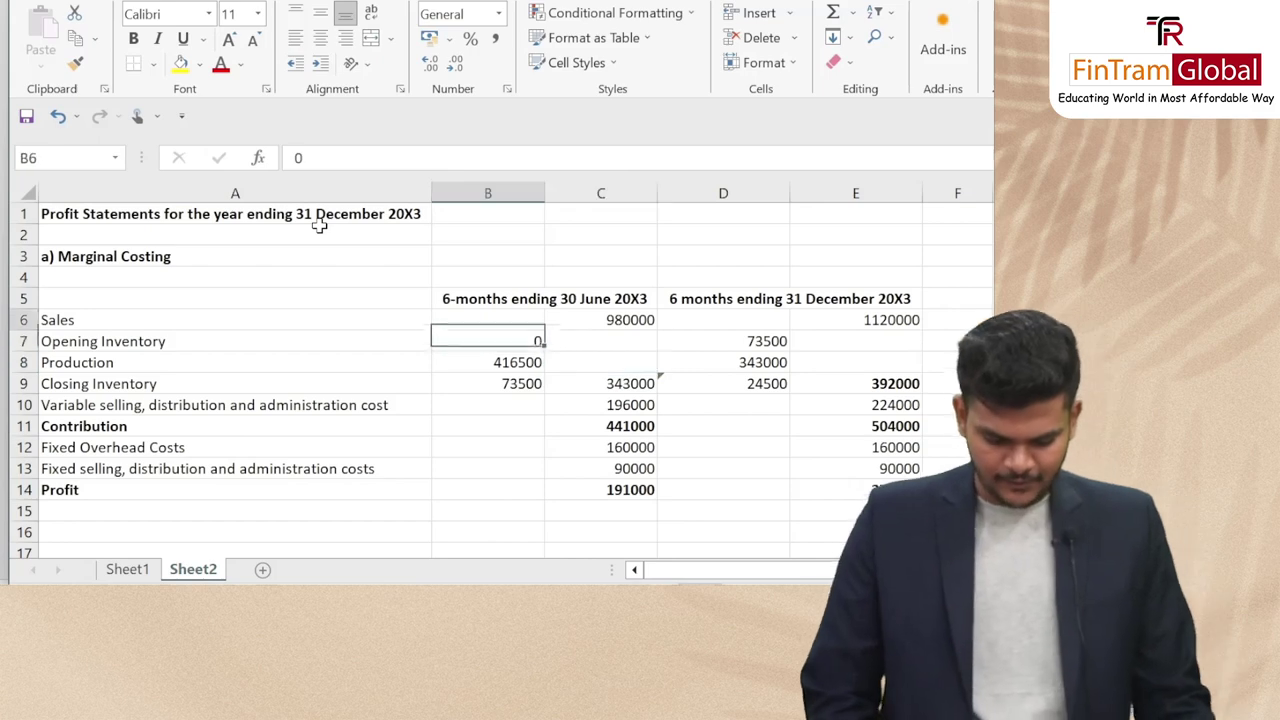
key(Up)
key(shift+Right)
key(shift+Right)
key(shift+Right)
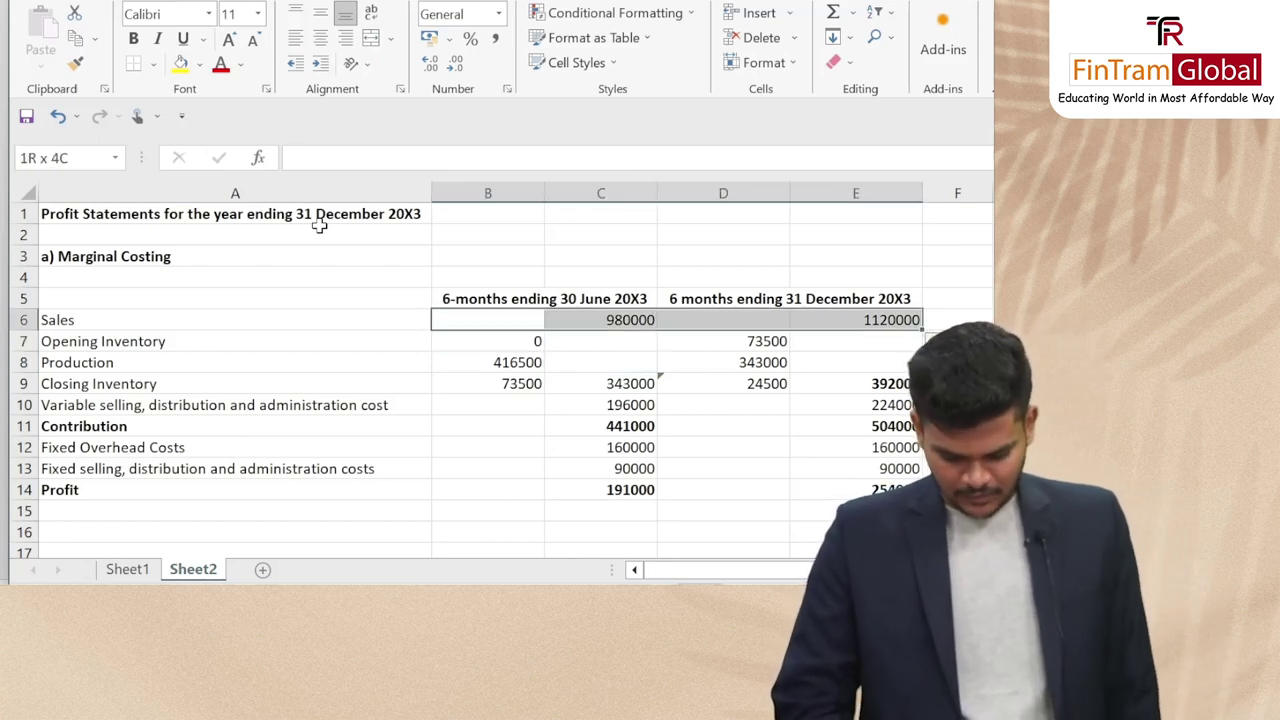
key(shift+Down)
key(shift+Down)
key(shift+Down)
key(shift+Down)
key(shift+Down)
key(shift+Down)
key(shift+Down)
key(shift+Down)
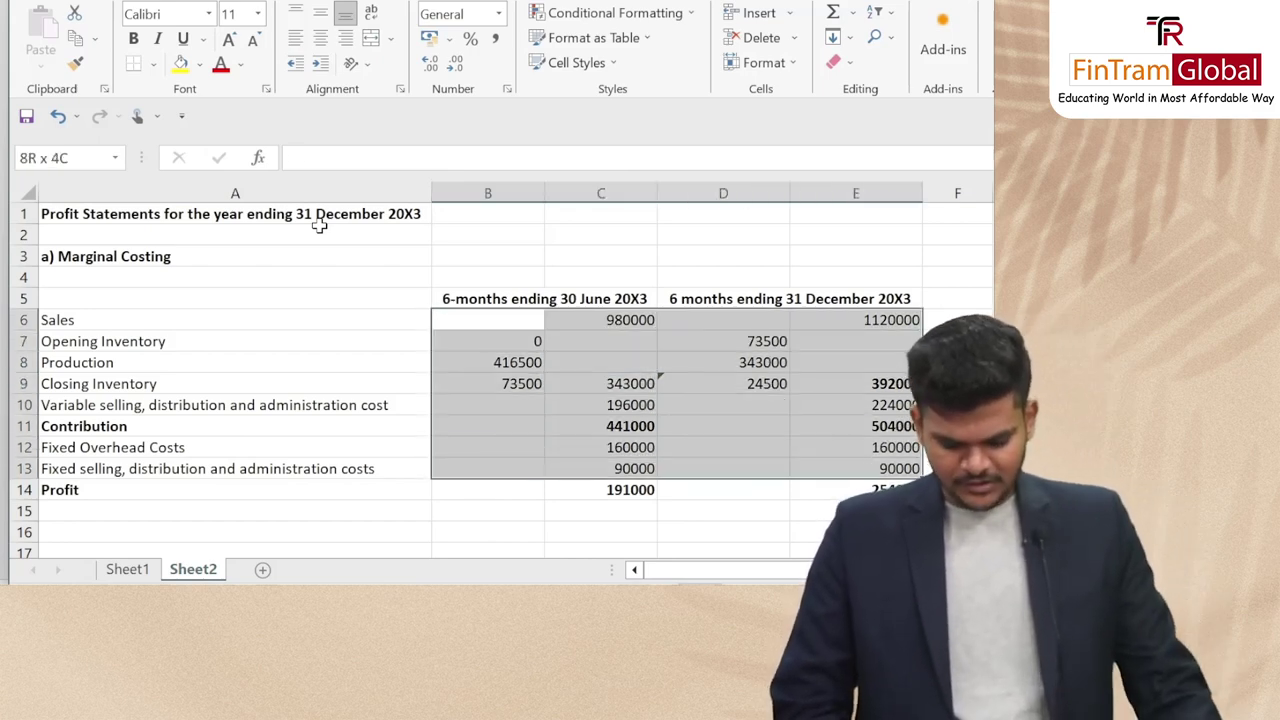
click(494, 38)
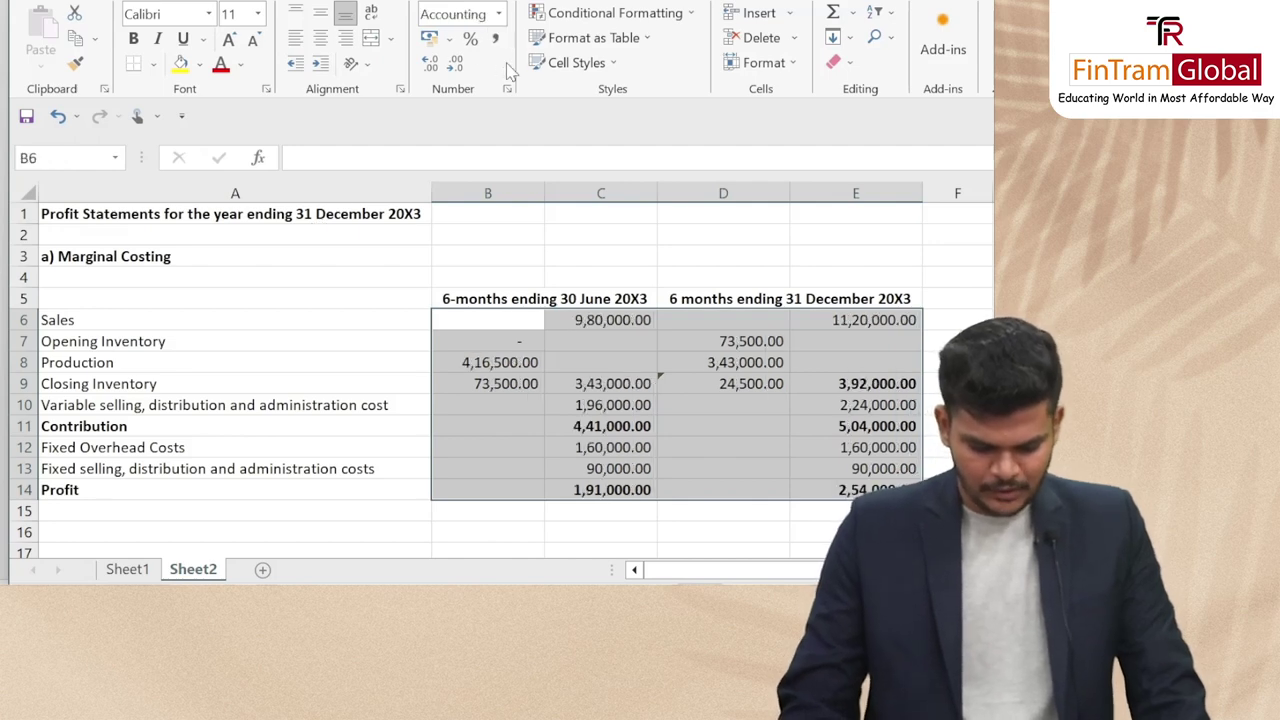
double_click(456, 64)
click(580, 452)
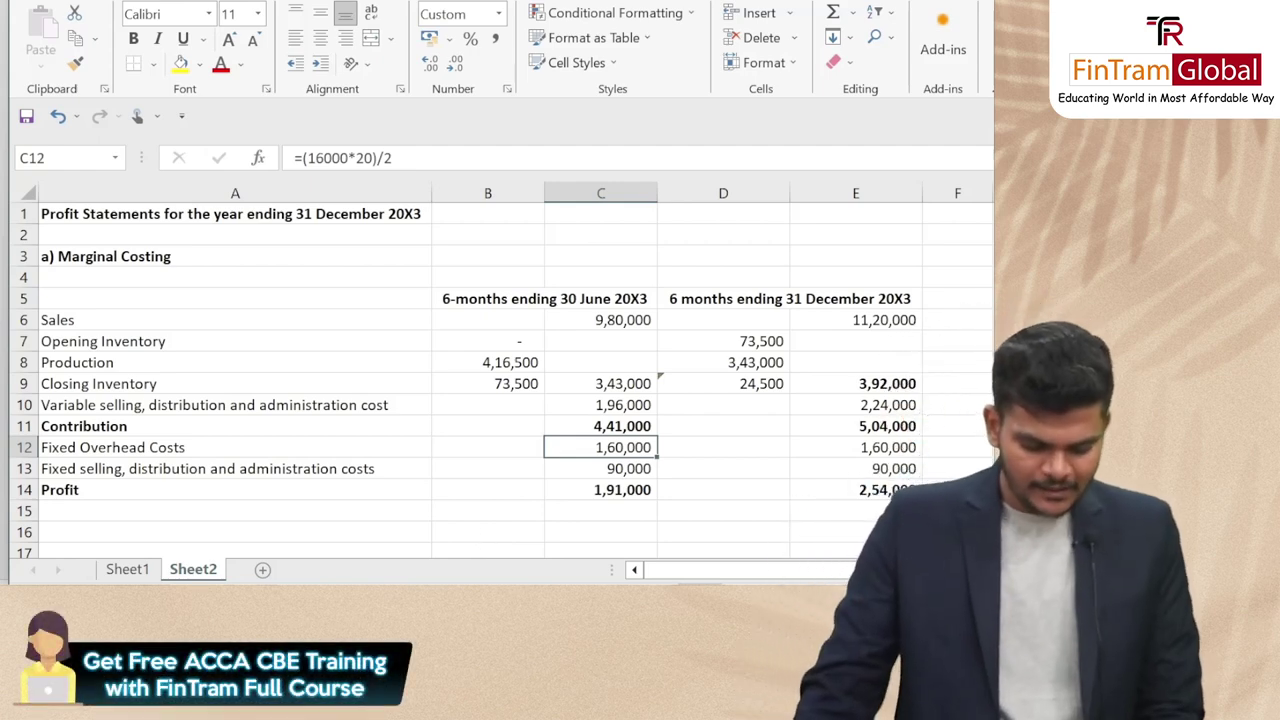
Add the bold heading "b) Aborption Costing" in A16 below the marginal costing statement
scroll(434, 423, down, 3)
scroll(290, 315, down, 1)
click(330, 277)
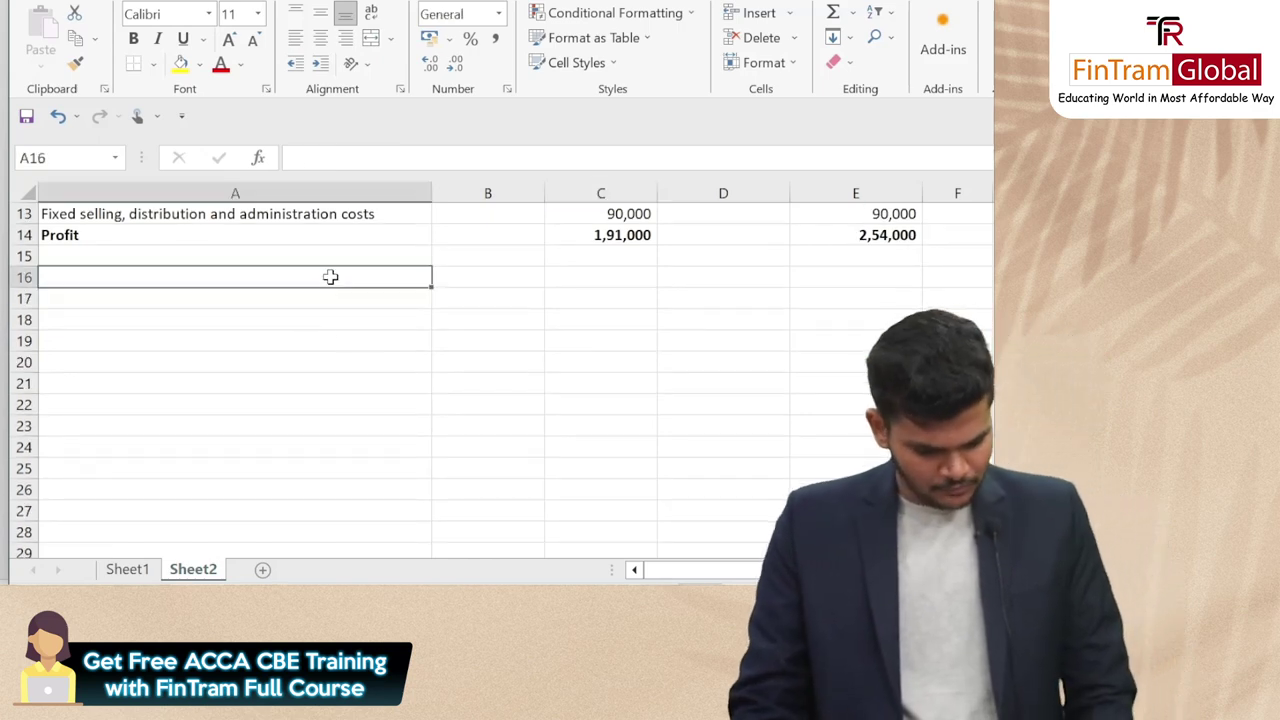
key(Up)
key(Down)
key(Down)
key(Up)
text(b)
key(BackSpace)
text())
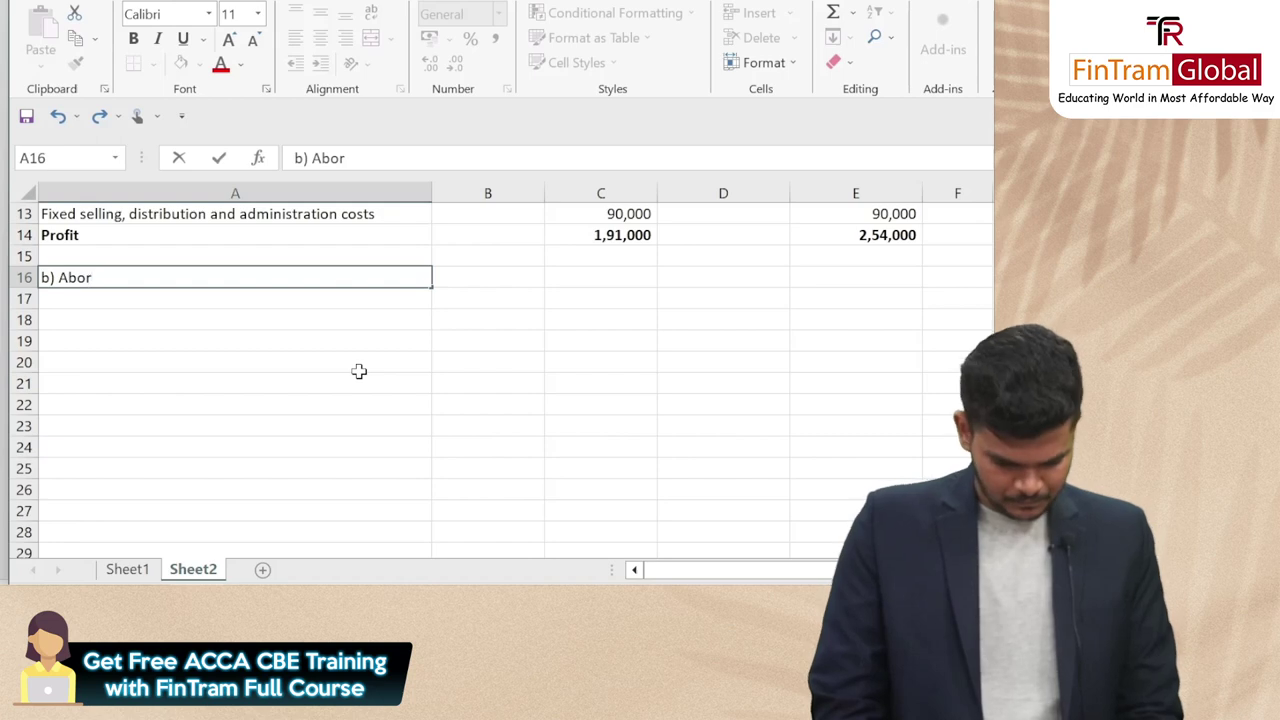
text(Aborption Costing)
key(Return)
key(Up)
key(ctrl+b)
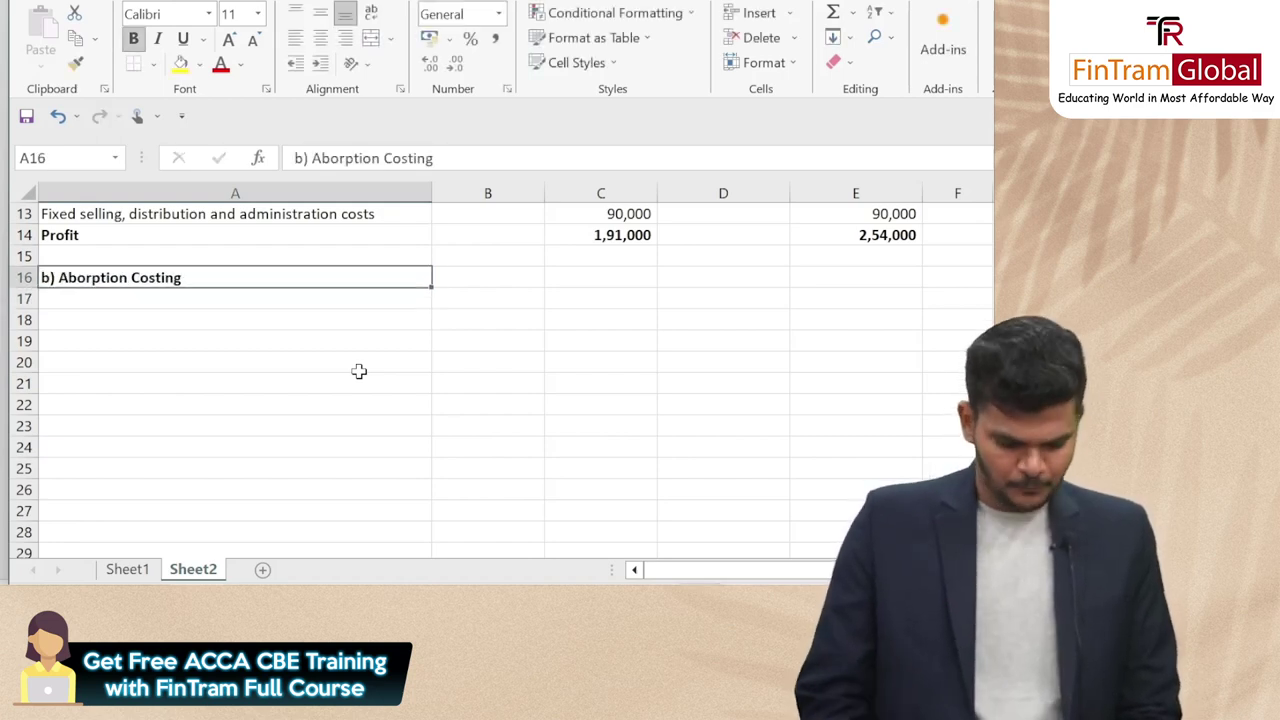
key(Down)
scroll(310, 363, up, 3)
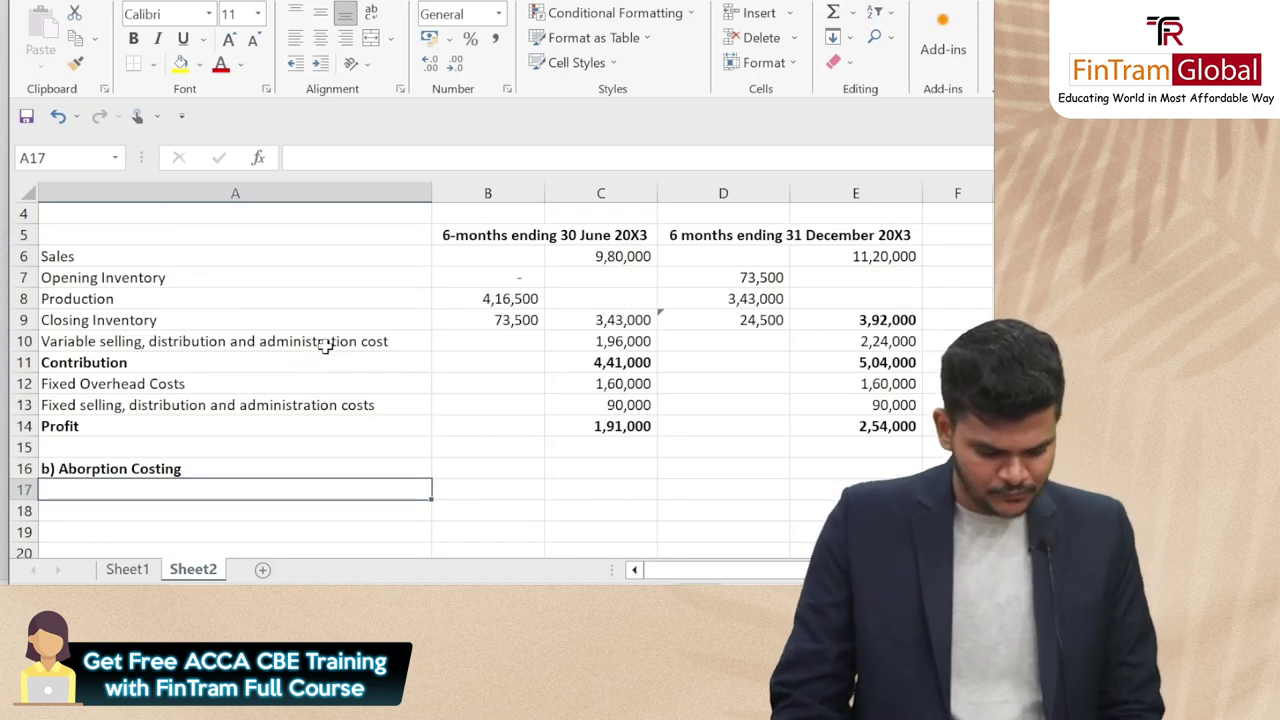
mouse_move(202, 261)
mouse_down()
mouse_move(854, 434)
mouse_move(862, 416)
mouse_up()
key(ctrl+c)
scroll(230, 262, down, 4)
click(220, 248)
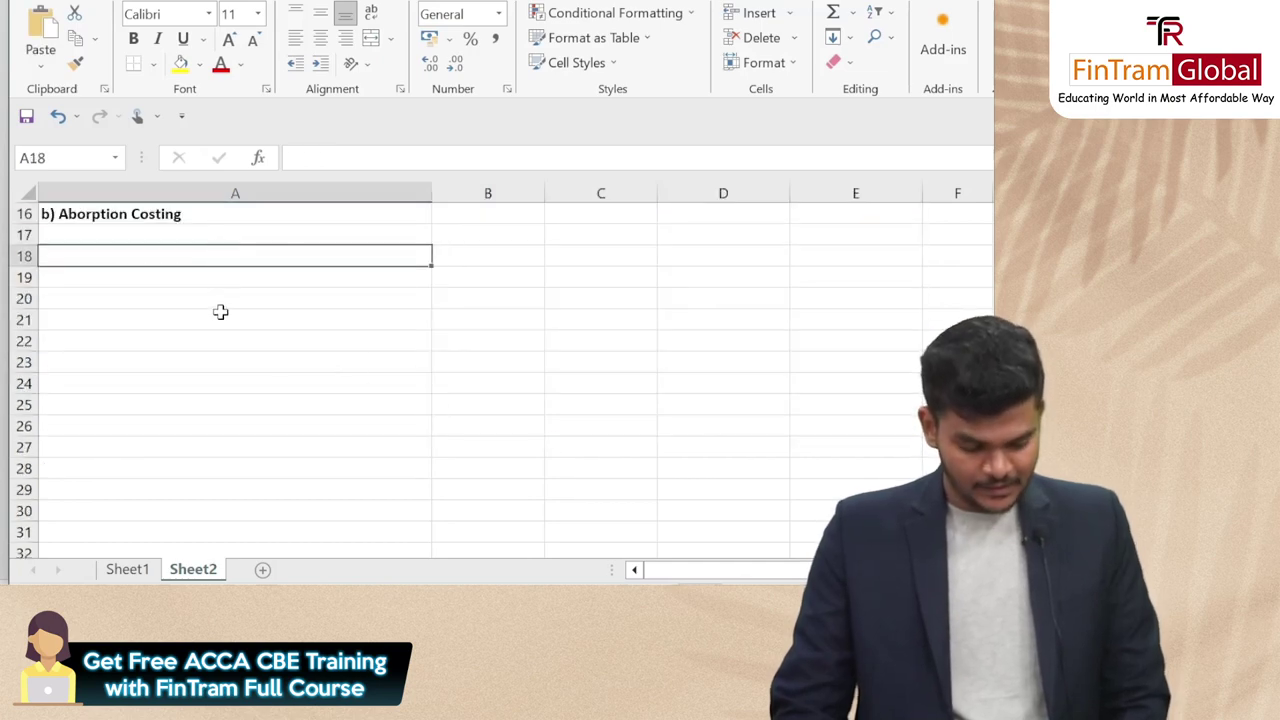
Copy the marginal costing statement with its period headings from A5:E14 and paste it at A18 under the second heading
scroll(217, 291, up, 5)
drag(227, 299, 814, 491)
key(ctrl+c)
scroll(335, 460, down, 1)
scroll(335, 460, down, 3)
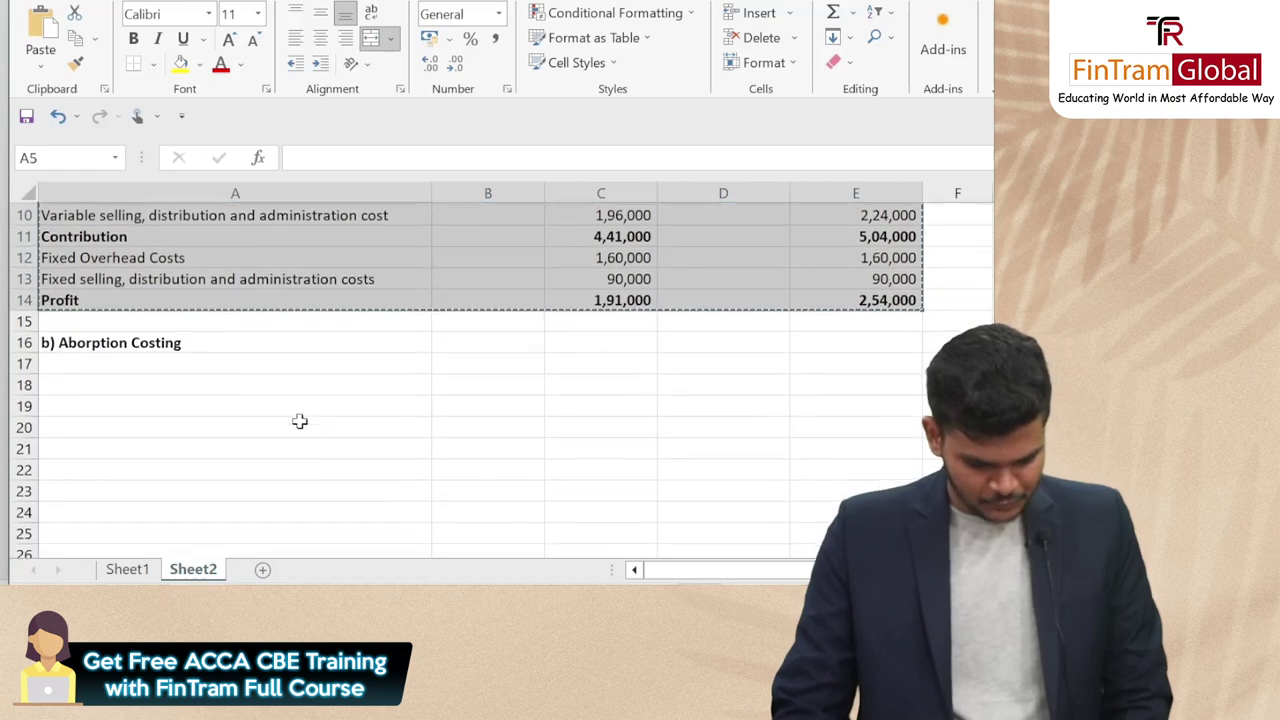
click(223, 363)
click(226, 382)
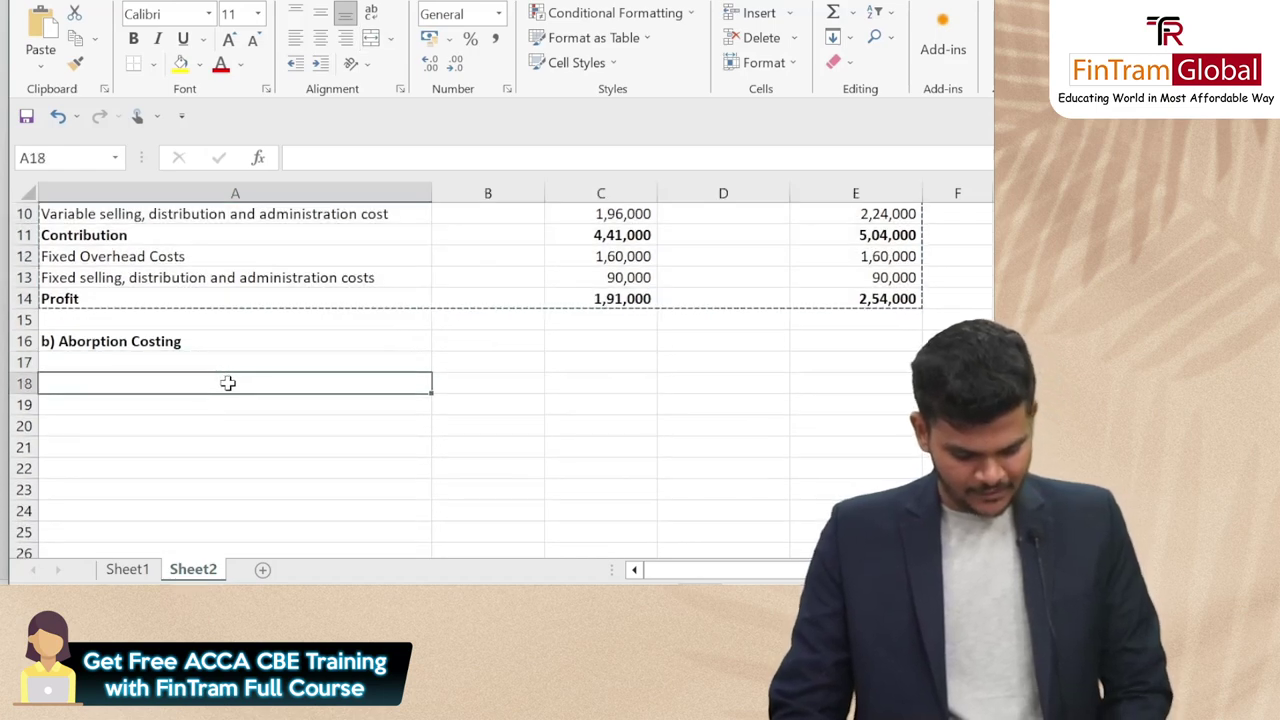
key(ctrl+v)
scroll(226, 382, down, 2)
click(570, 296)
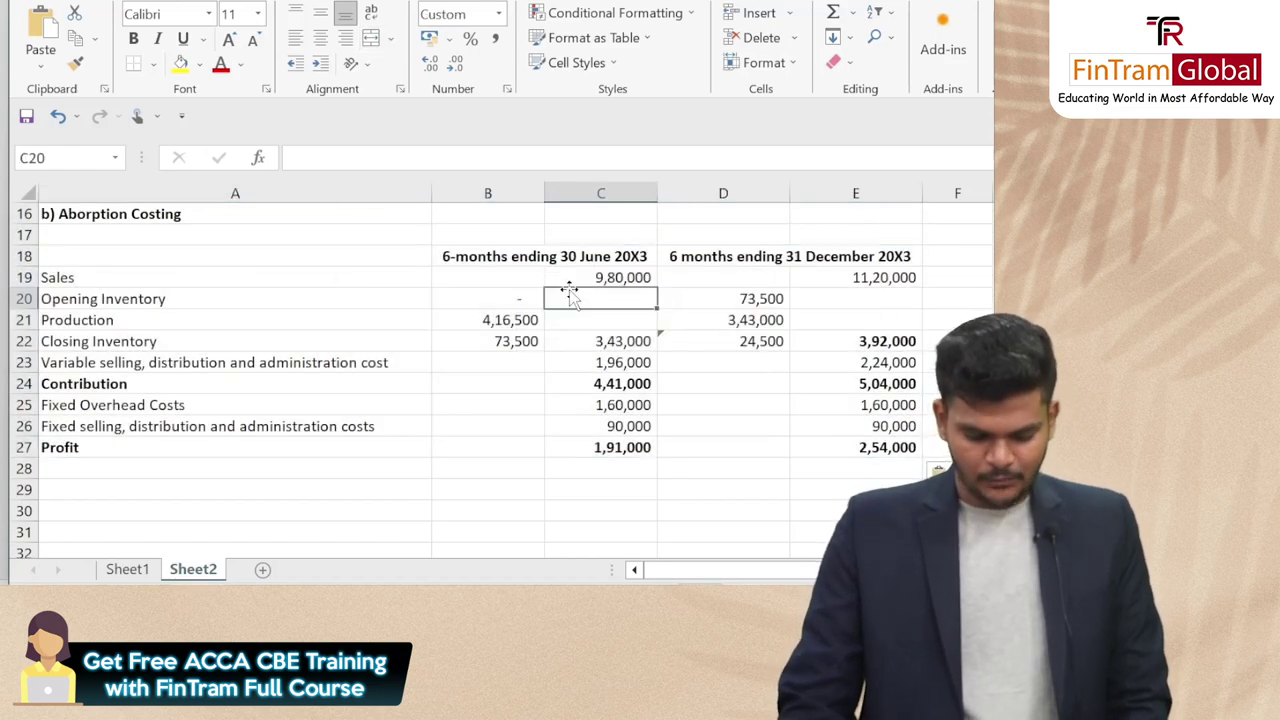
click(607, 283)
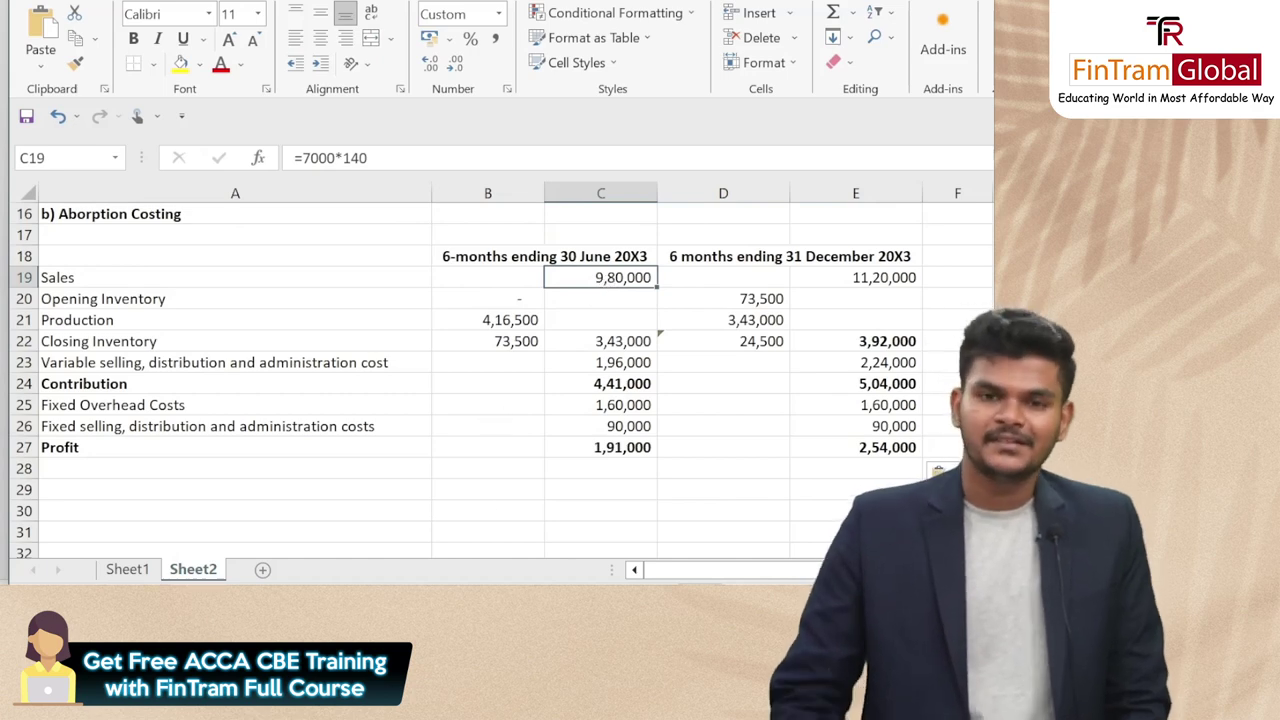
mouse_move(517, 510)
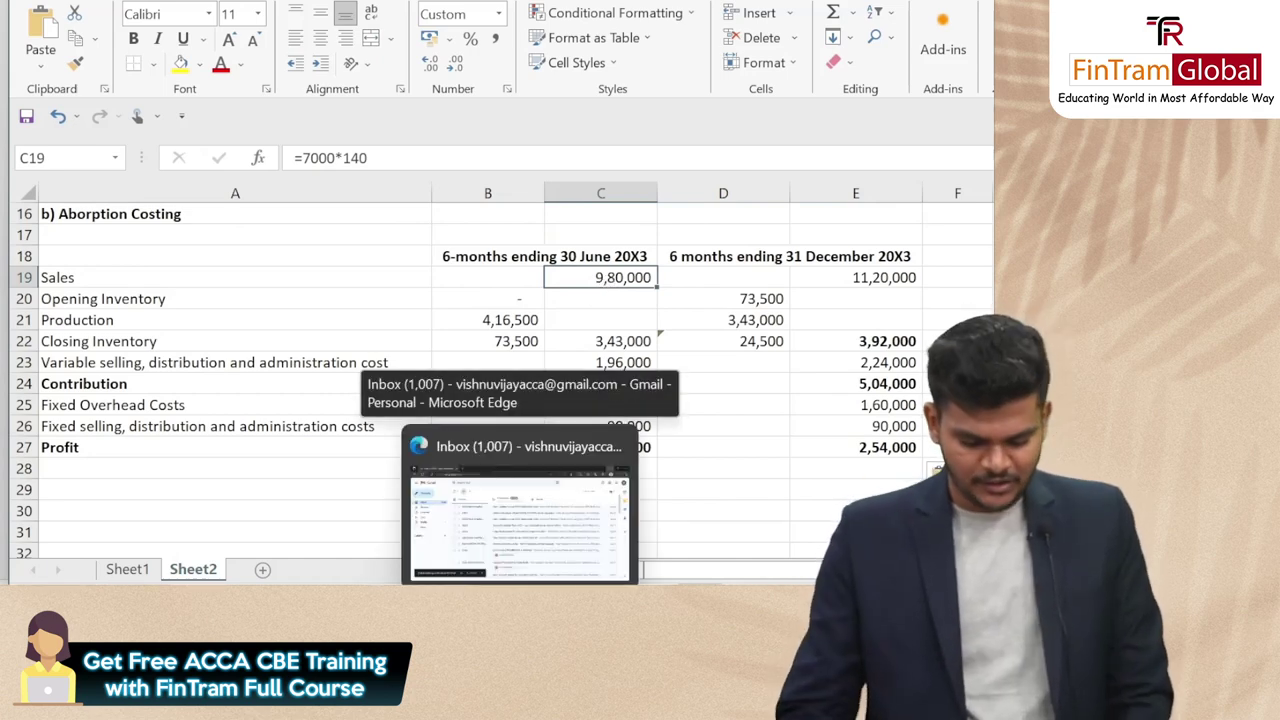
click(569, 365)
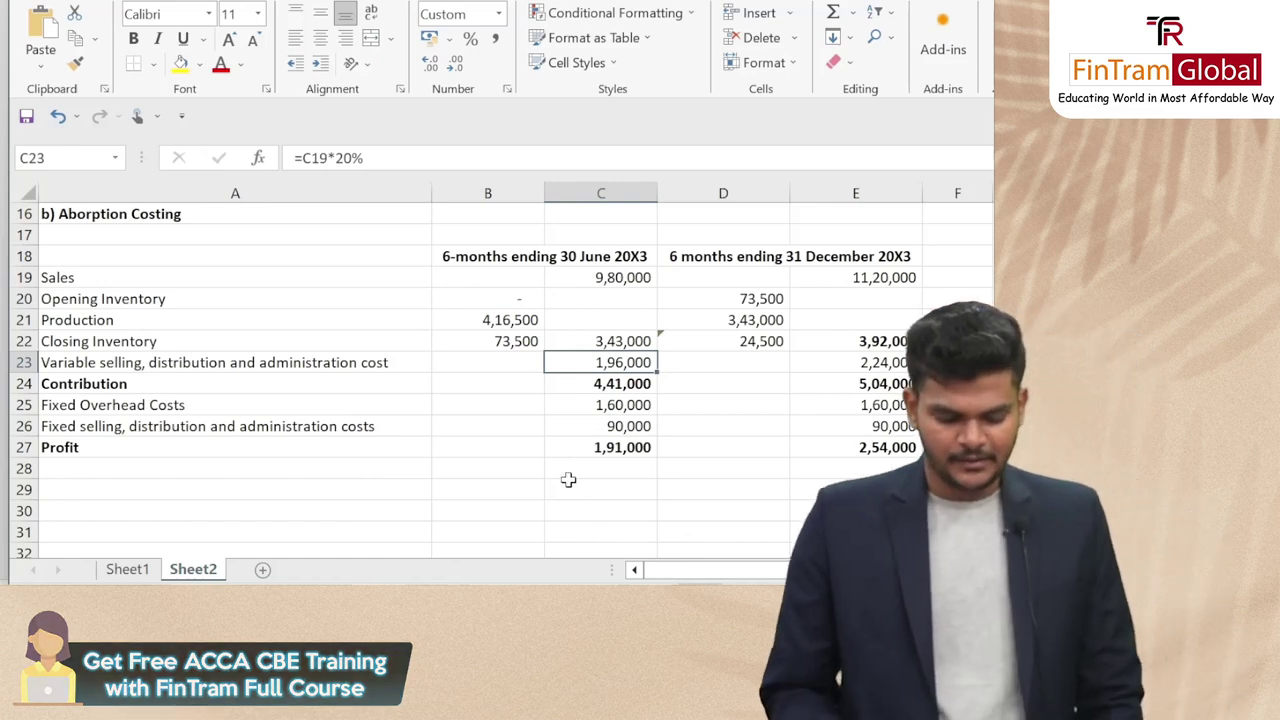
key(Up)
key(Up)
key(Up)
key(Up)
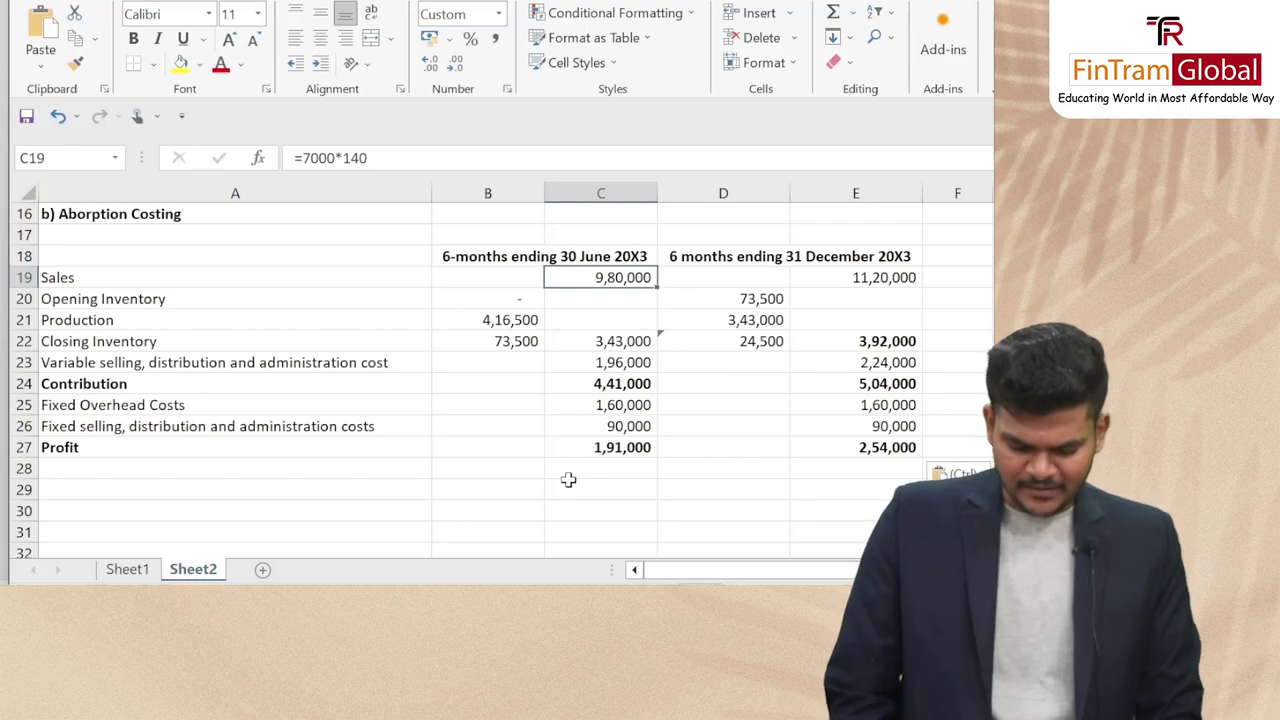
Delete the Contribution row from the absorption costing statement
key(Left)
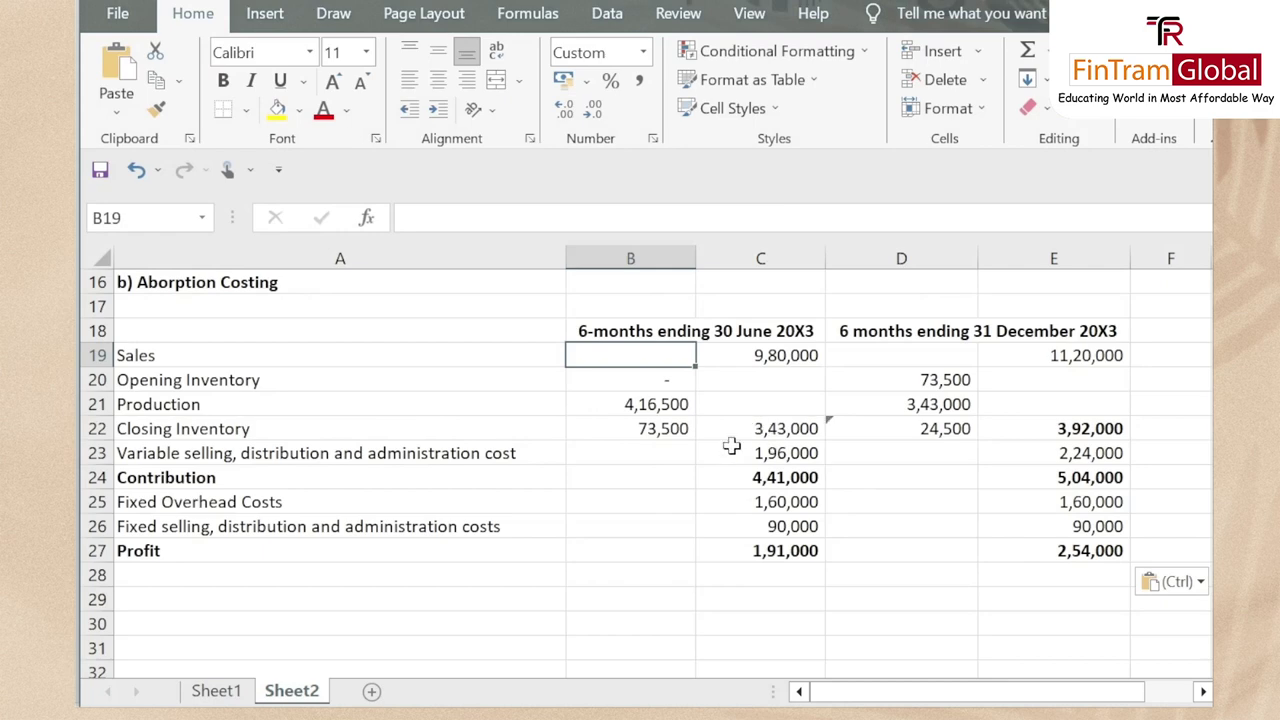
click(640, 379)
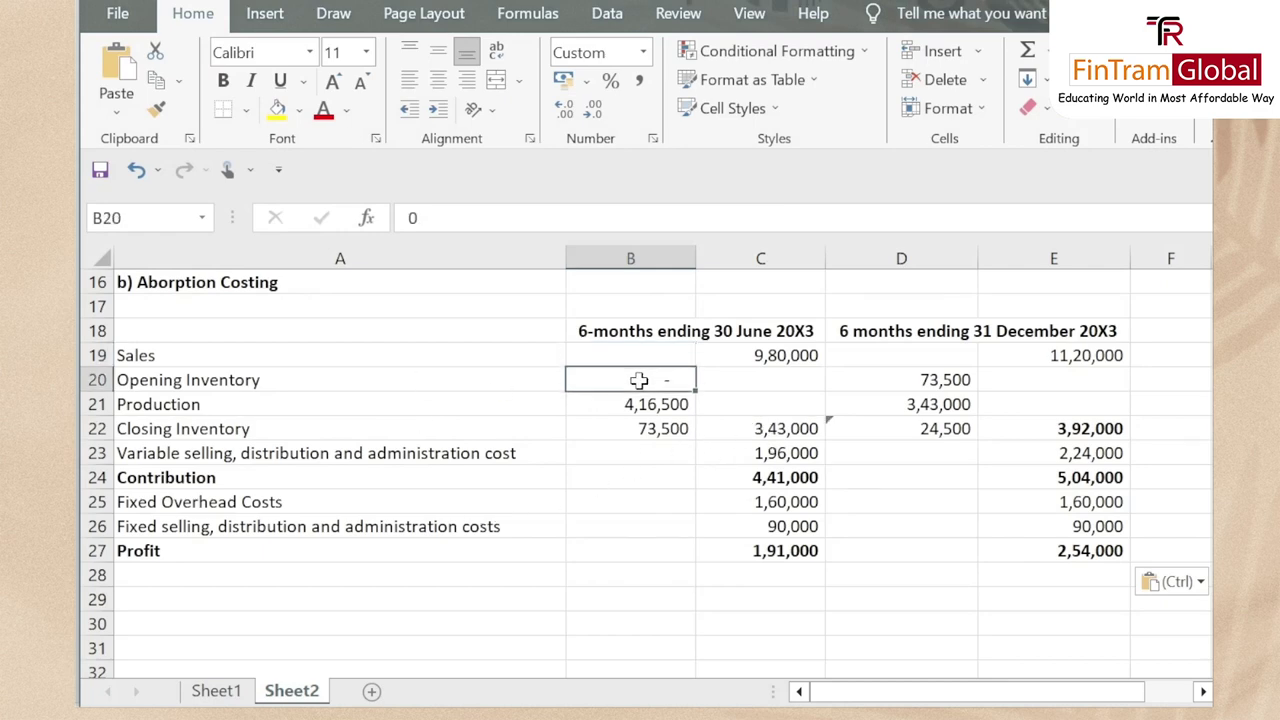
key(Down)
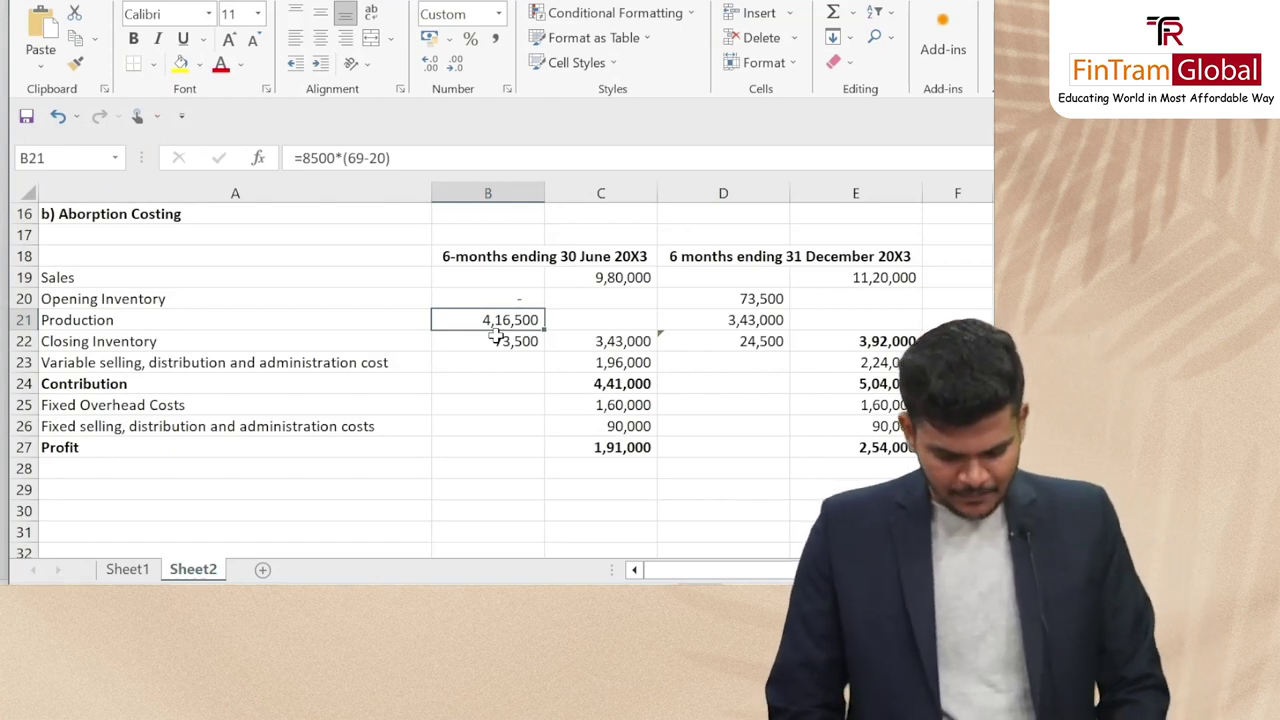
click(493, 336)
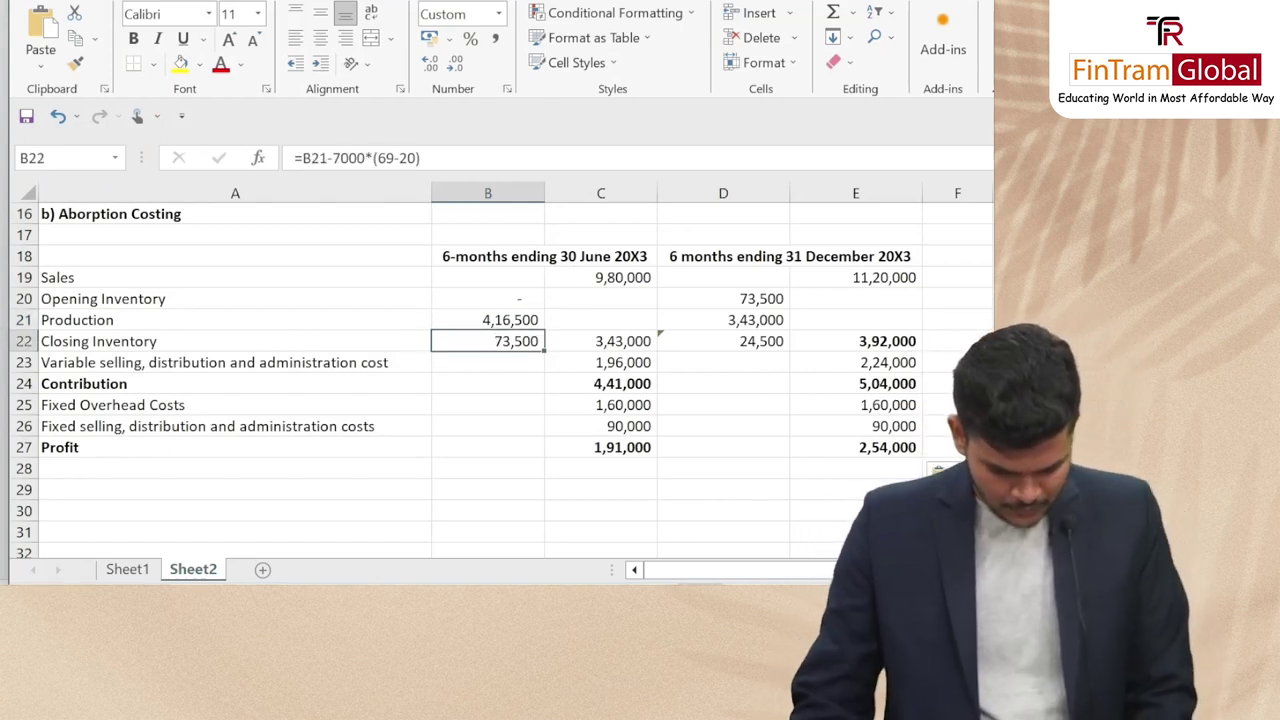
click(20, 383)
right_click(20, 383)
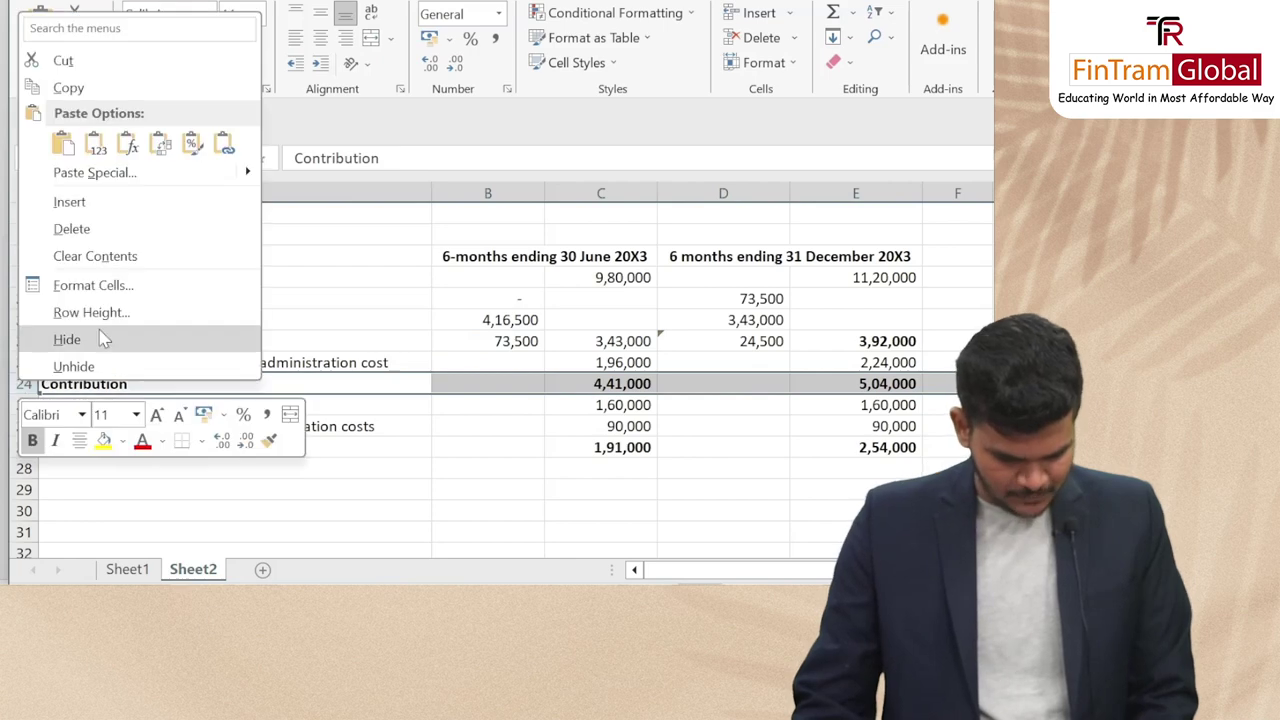
click(146, 236)
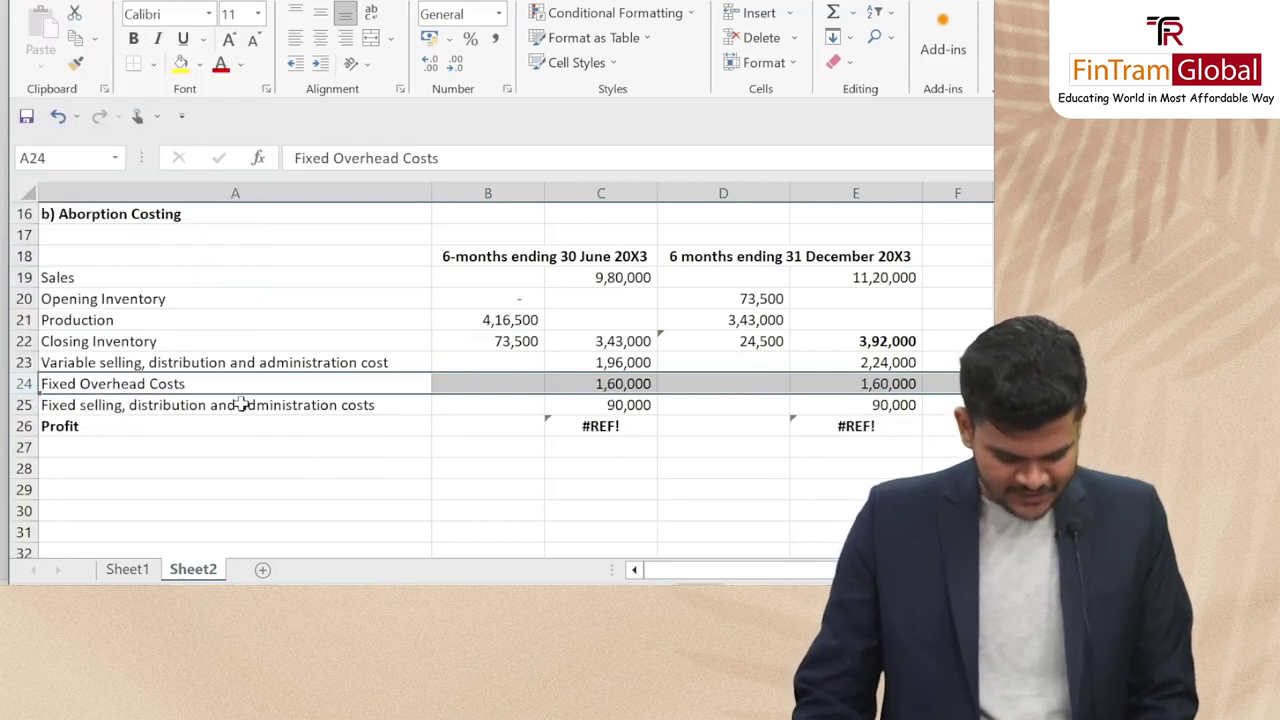
Change the June period's Production formula in B21 to =8500*(69), removing the 20 deduction from the unit cost
click(590, 426)
click(229, 302)
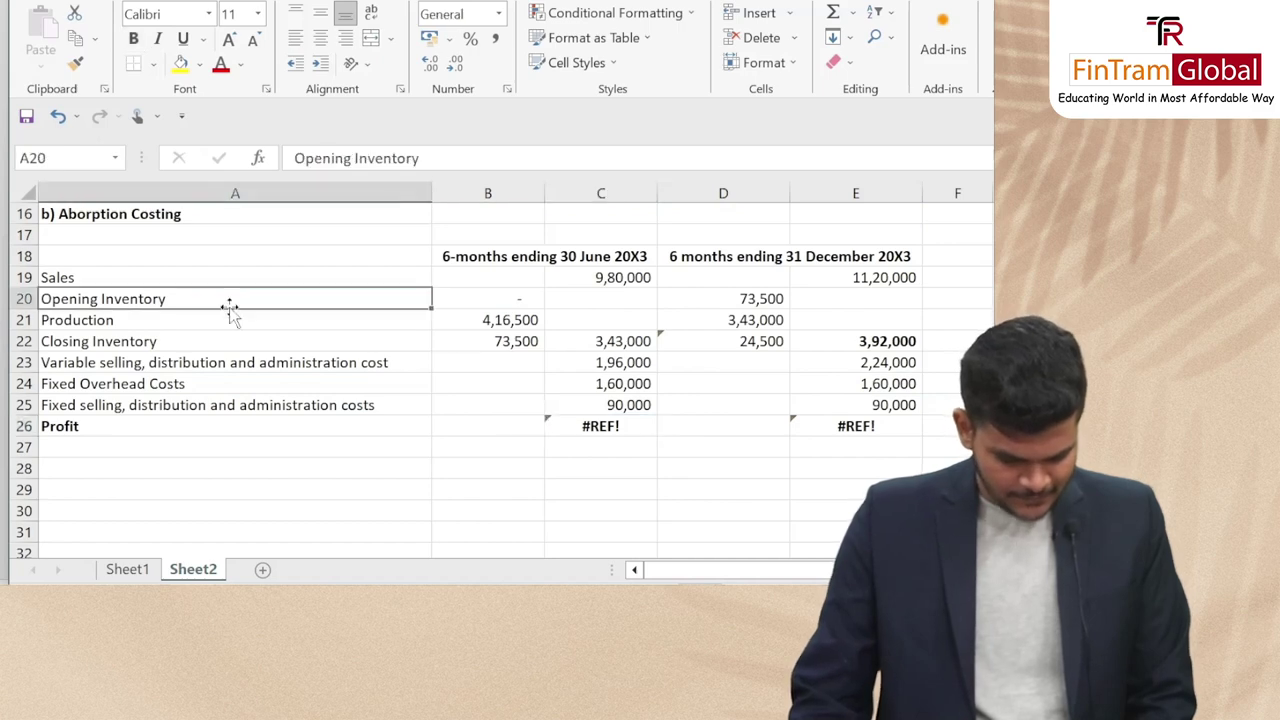
click(503, 298)
click(507, 322)
click(386, 158)
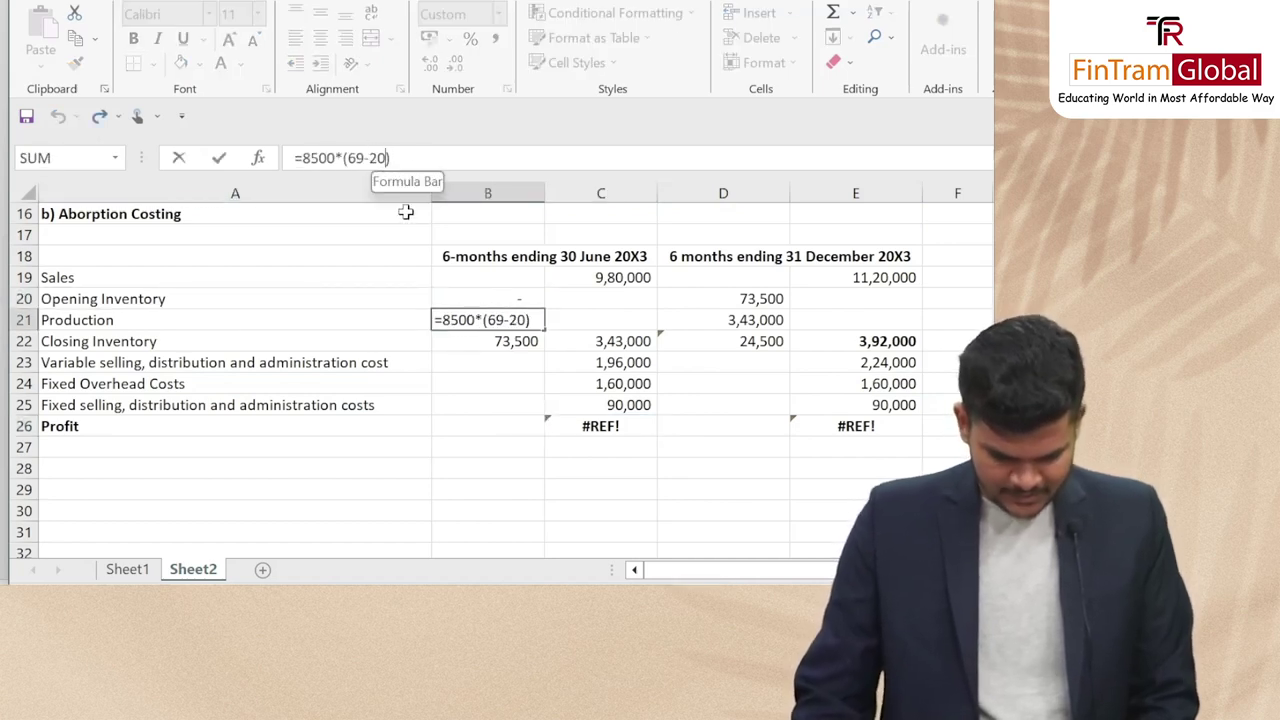
key(BackSpace)
key(BackSpace)
key(BackSpace)
key(Return)
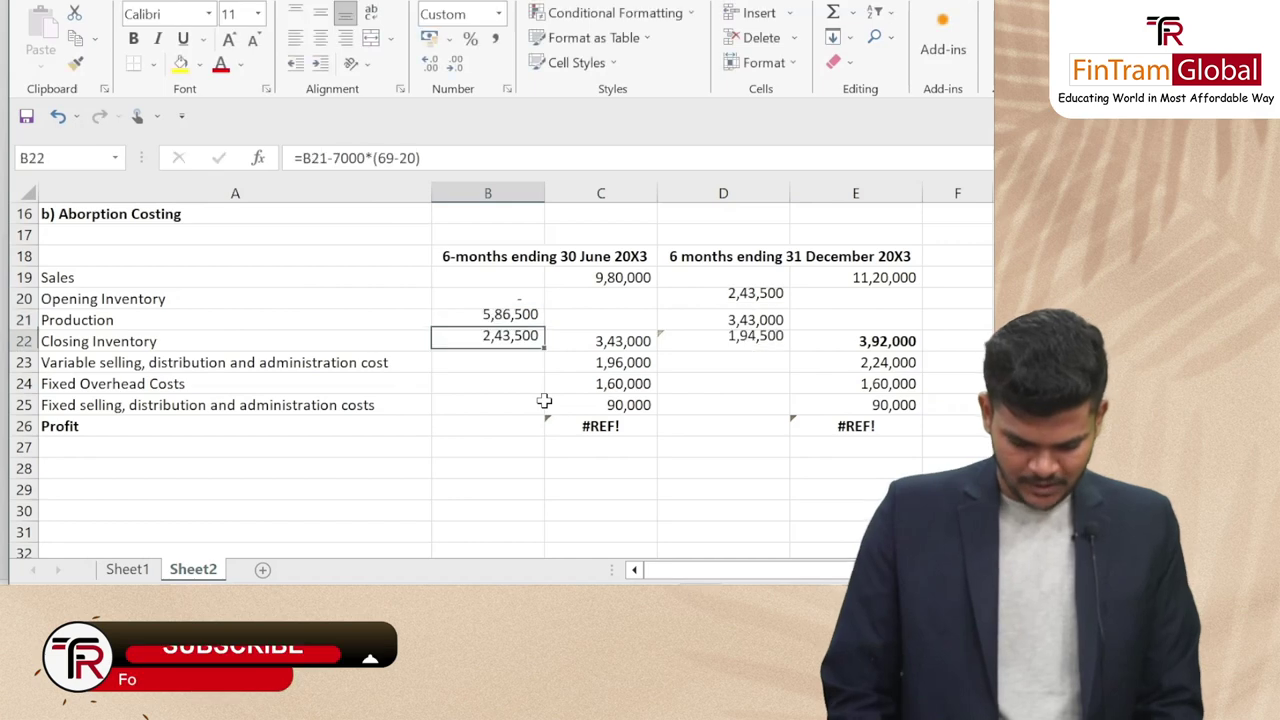
key(Up)
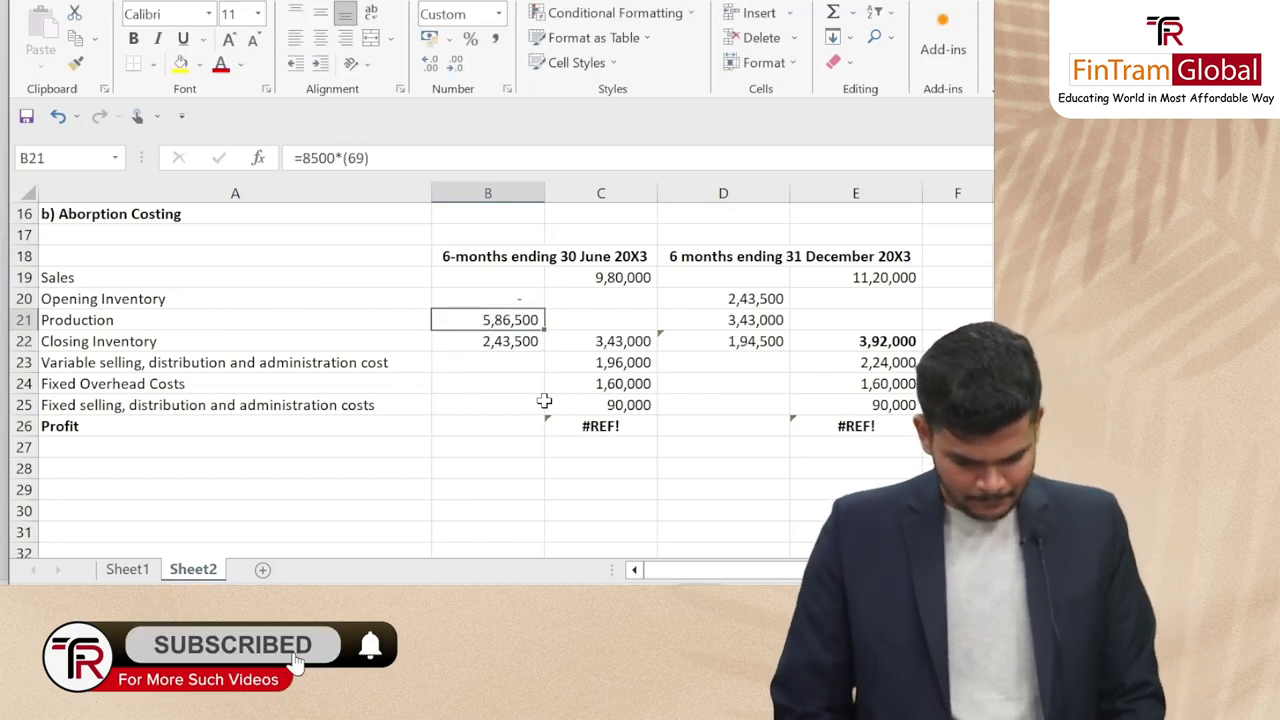
Change the June period's Closing Inventory formula in B22 to =B21-7000*(69)
key(Down)
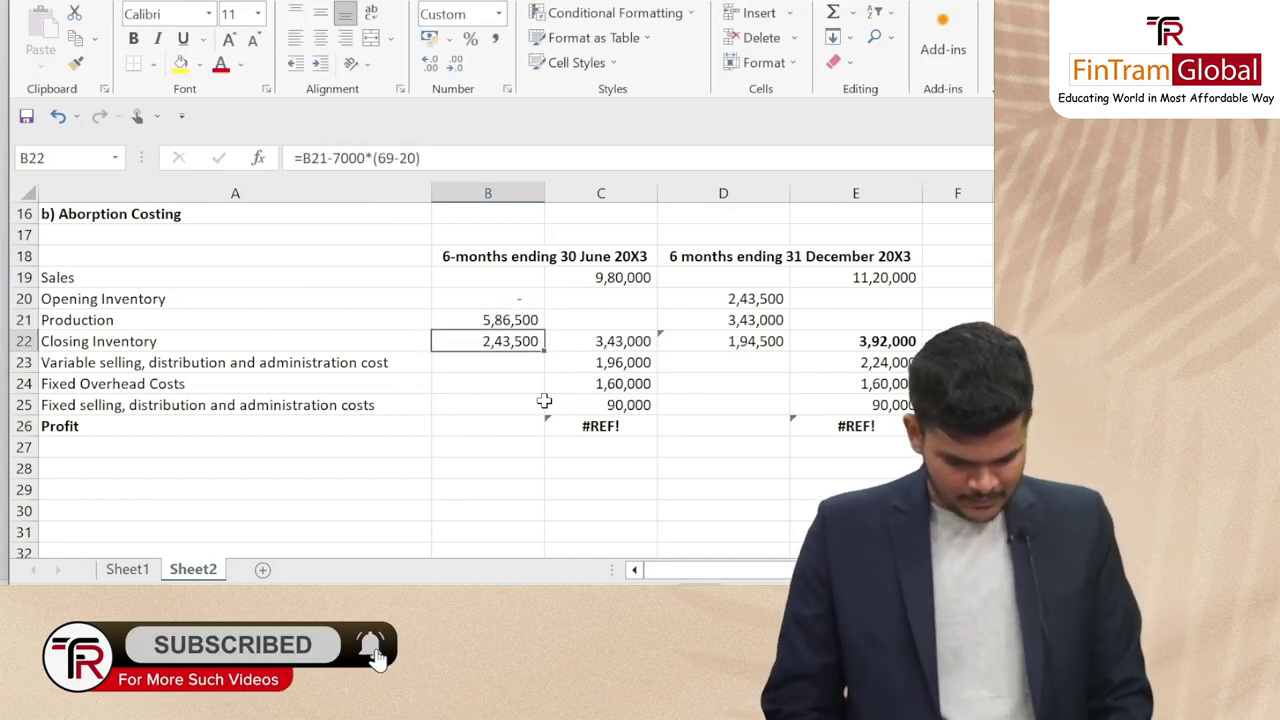
click(415, 157)
key(BackSpace)
key(BackSpace)
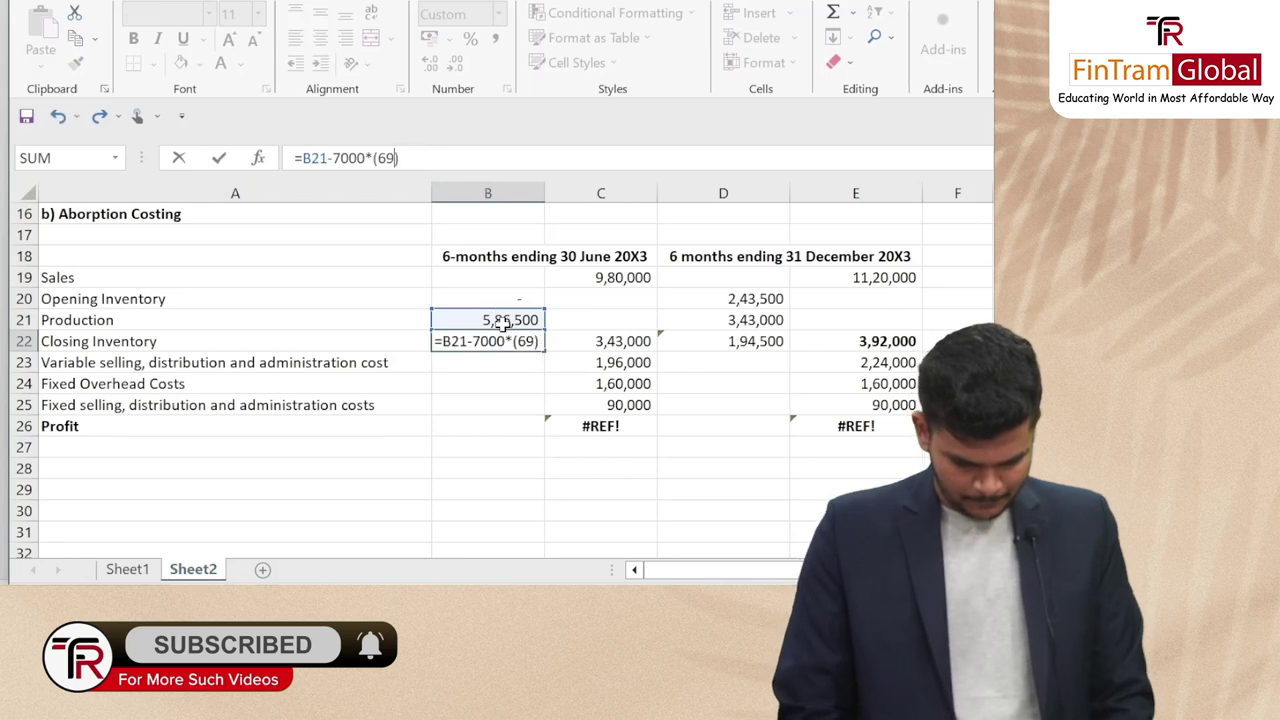
key(Return)
key(Up)
Change the December period's Production formula in D21 to =7000*(69)
key(Right)
key(Left)
key(Right)
key(Right)
key(Left)
key(Right)
key(Up)
key(Up)
key(Down)
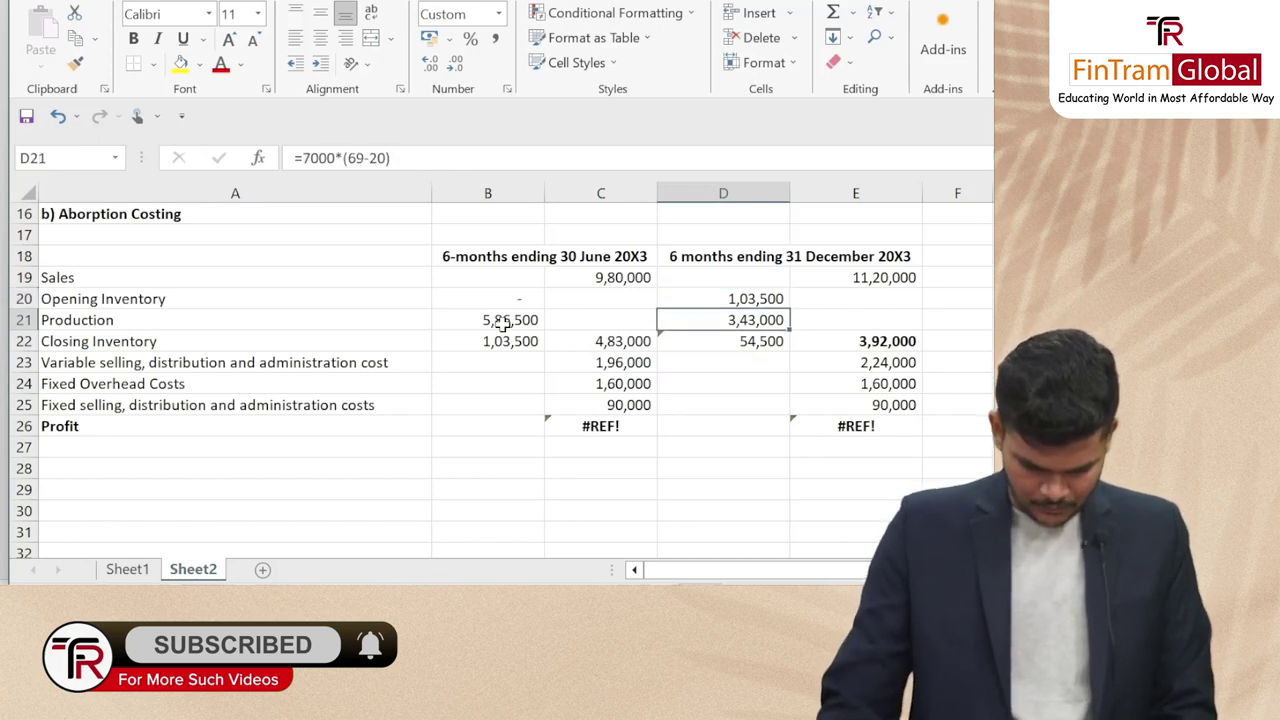
click(391, 162)
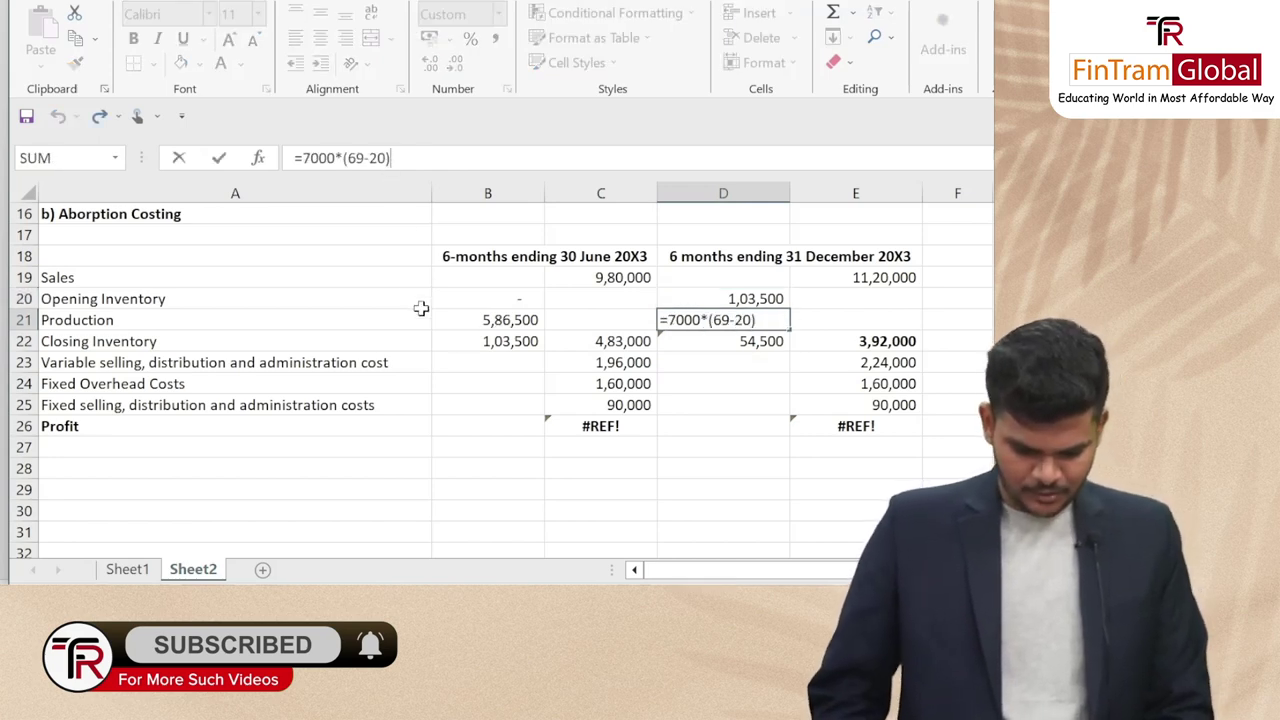
key(Left)
key(BackSpace)
key(BackSpace)
key(BackSpace)
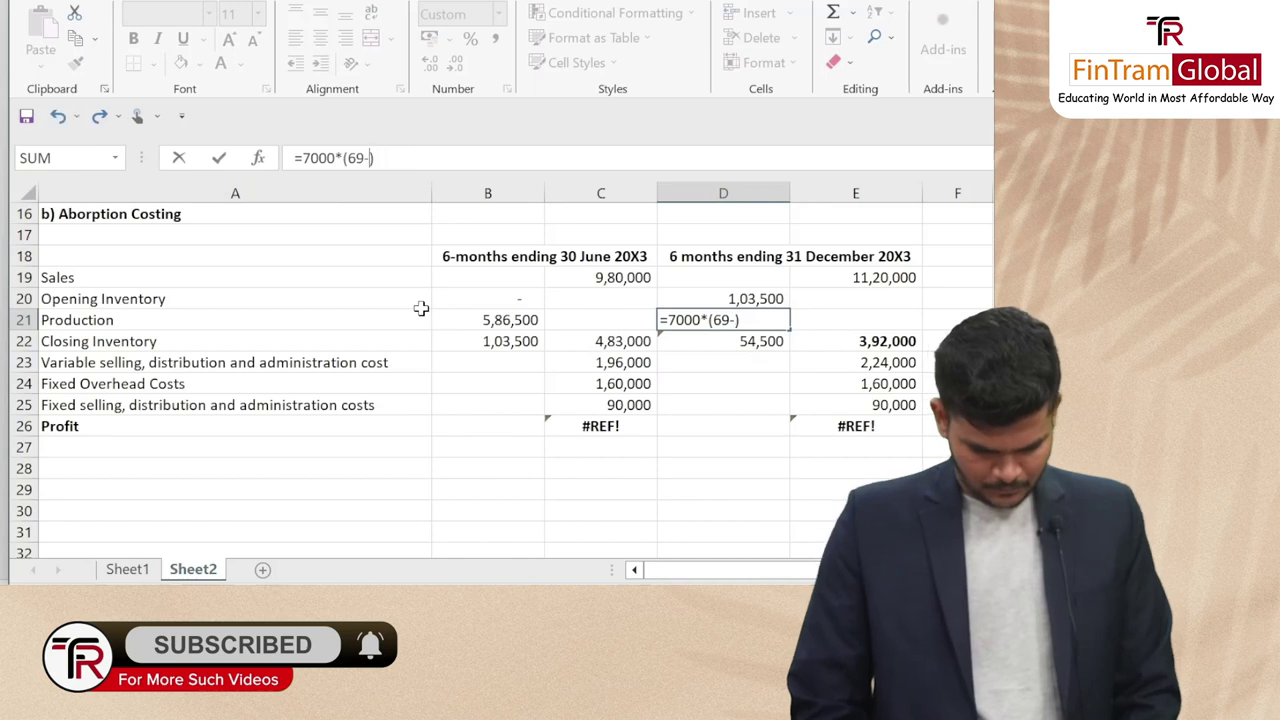
key(Return)
Change the December period's Closing Inventory formula in D22 to =(D20+D21)-8000*(69) and check the other amounts in that row
click(471, 158)
key(Left)
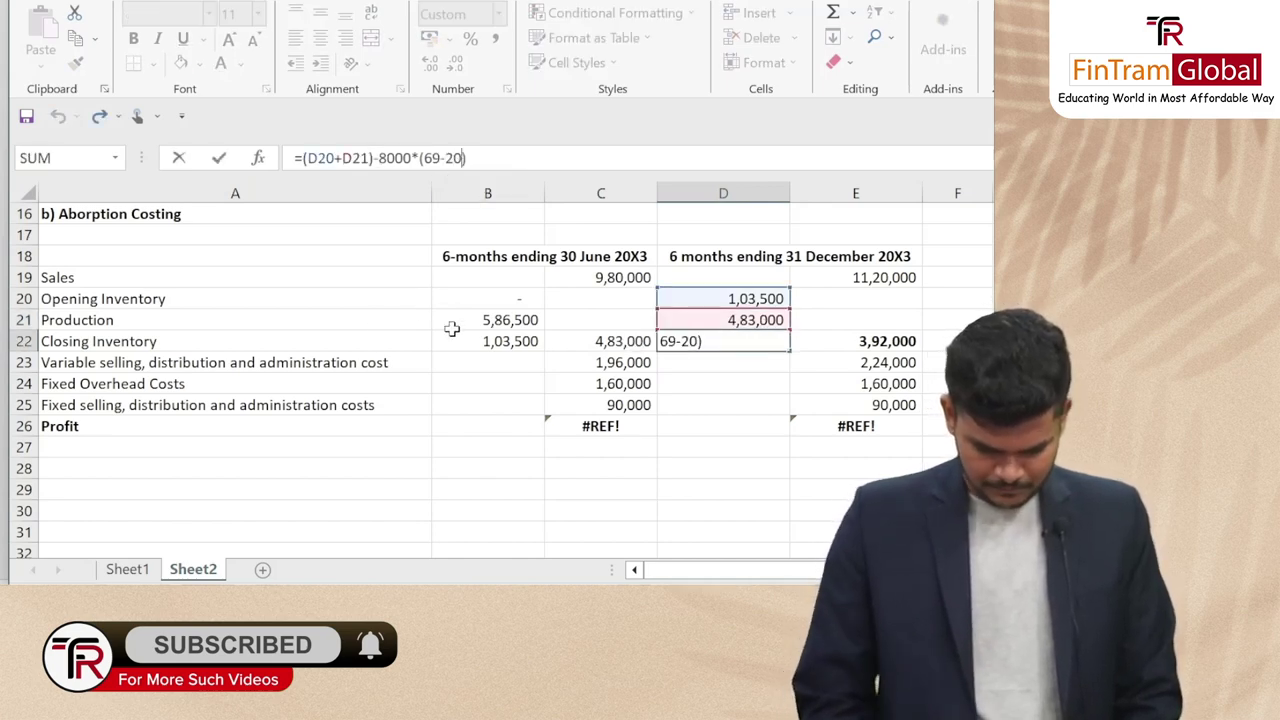
key(BackSpace)
key(BackSpace)
key(BackSpace)
key(Return)
key(Up)
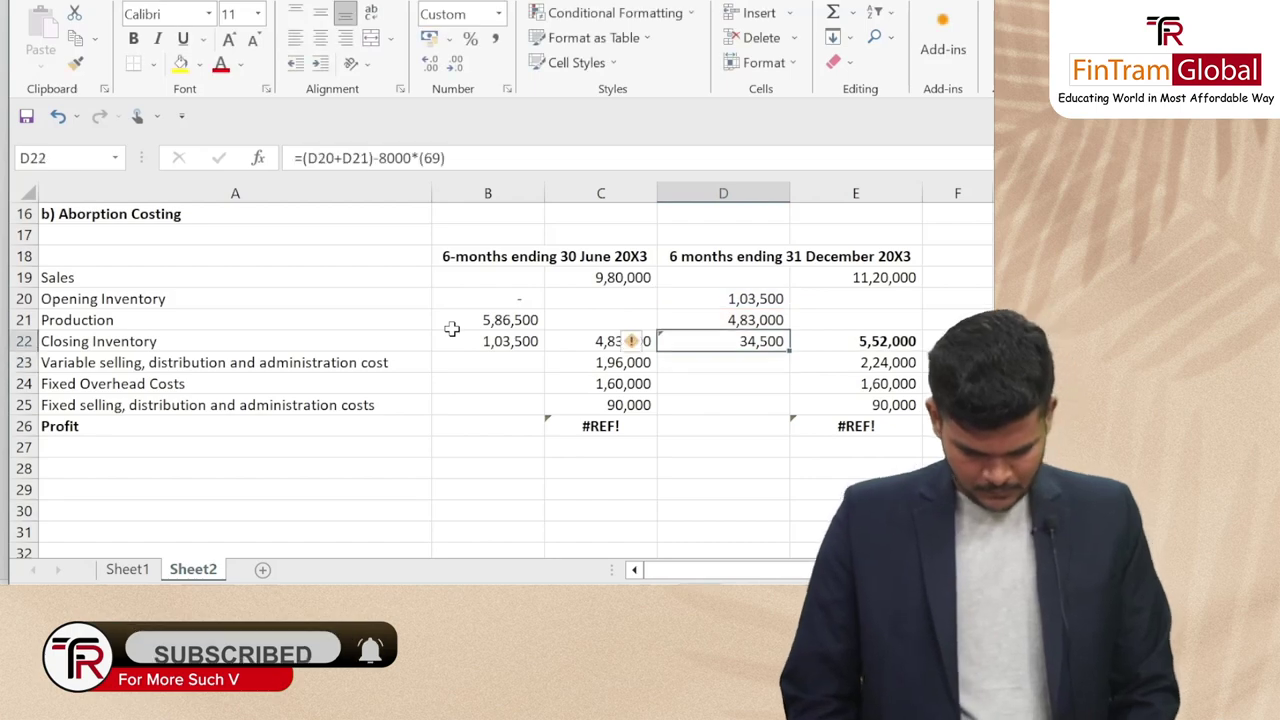
key(Left)
key(Left)
key(Left)
key(Right)
key(Right)
key(Right)
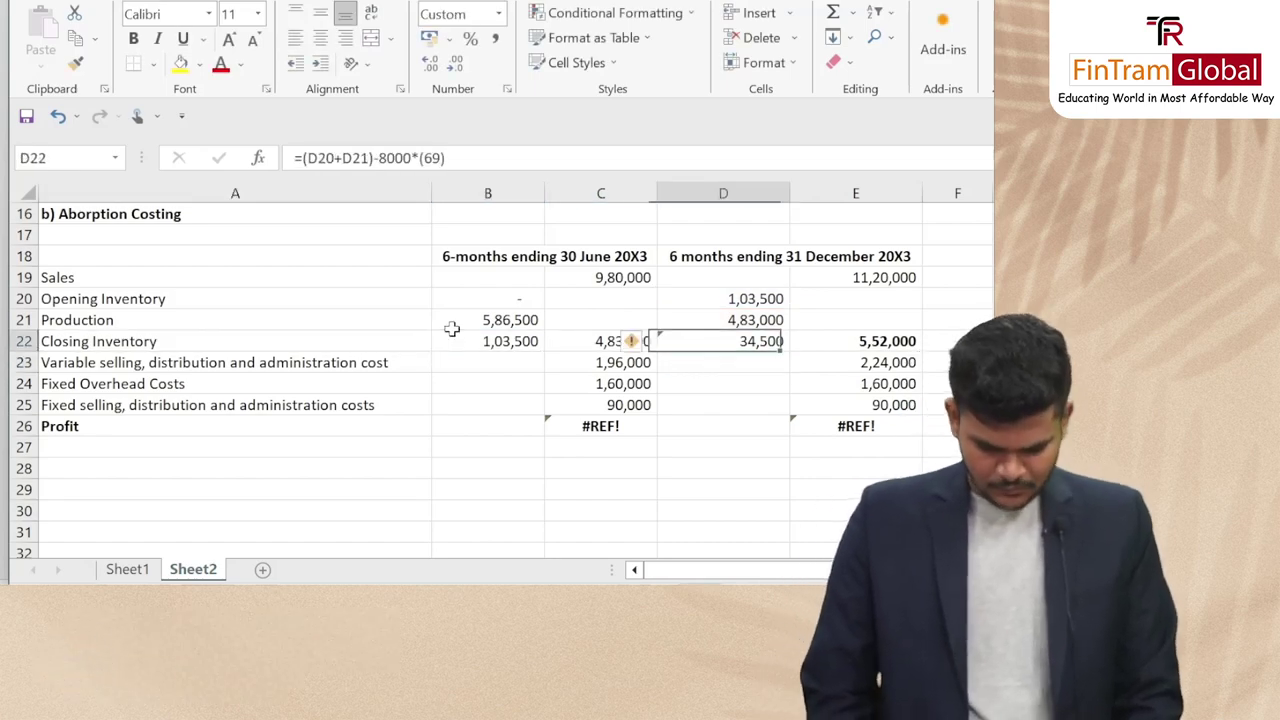
key(Right)
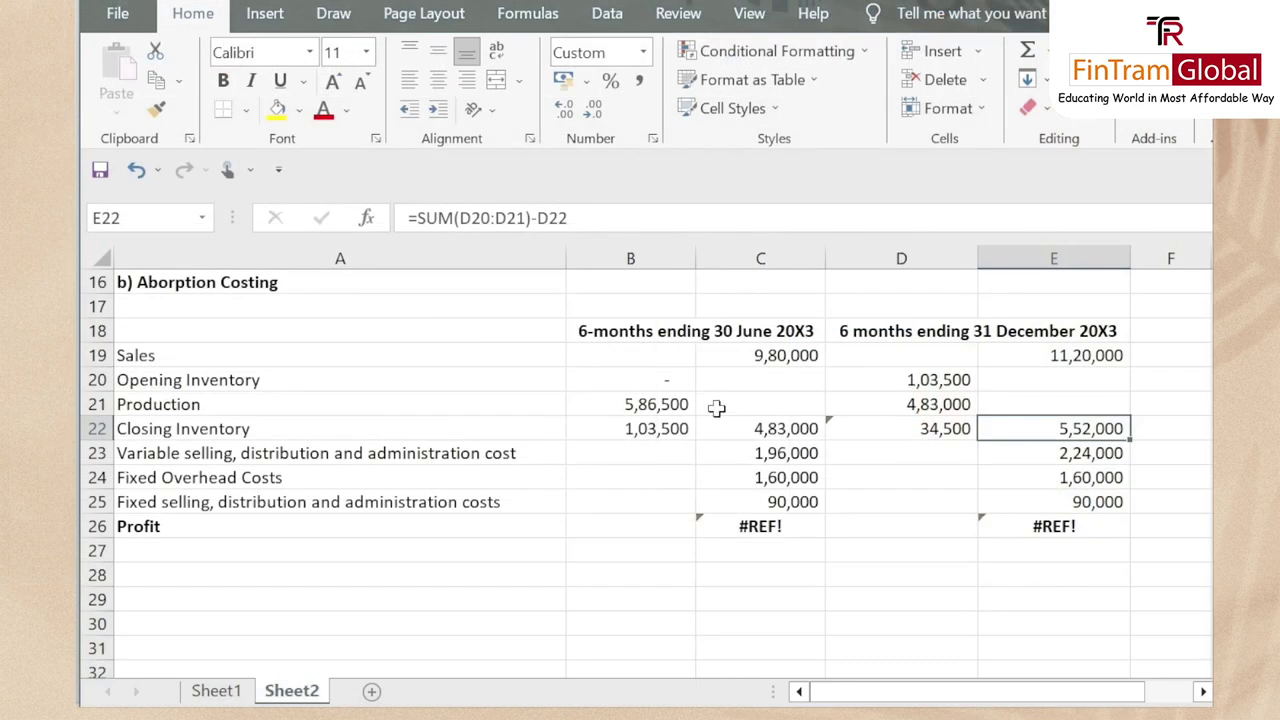
Delete the Fixed Overhead Costs row from the absorption costing statement
click(97, 477)
right_click(97, 477)
click(175, 296)
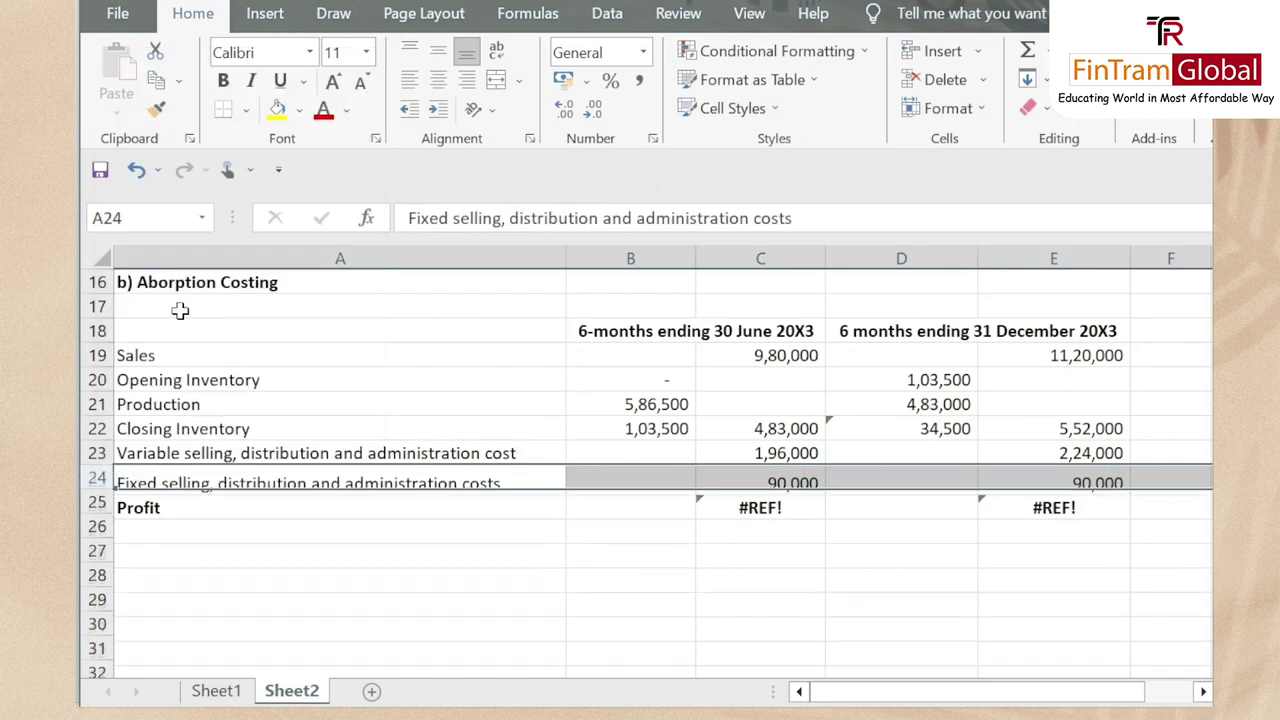
click(645, 404)
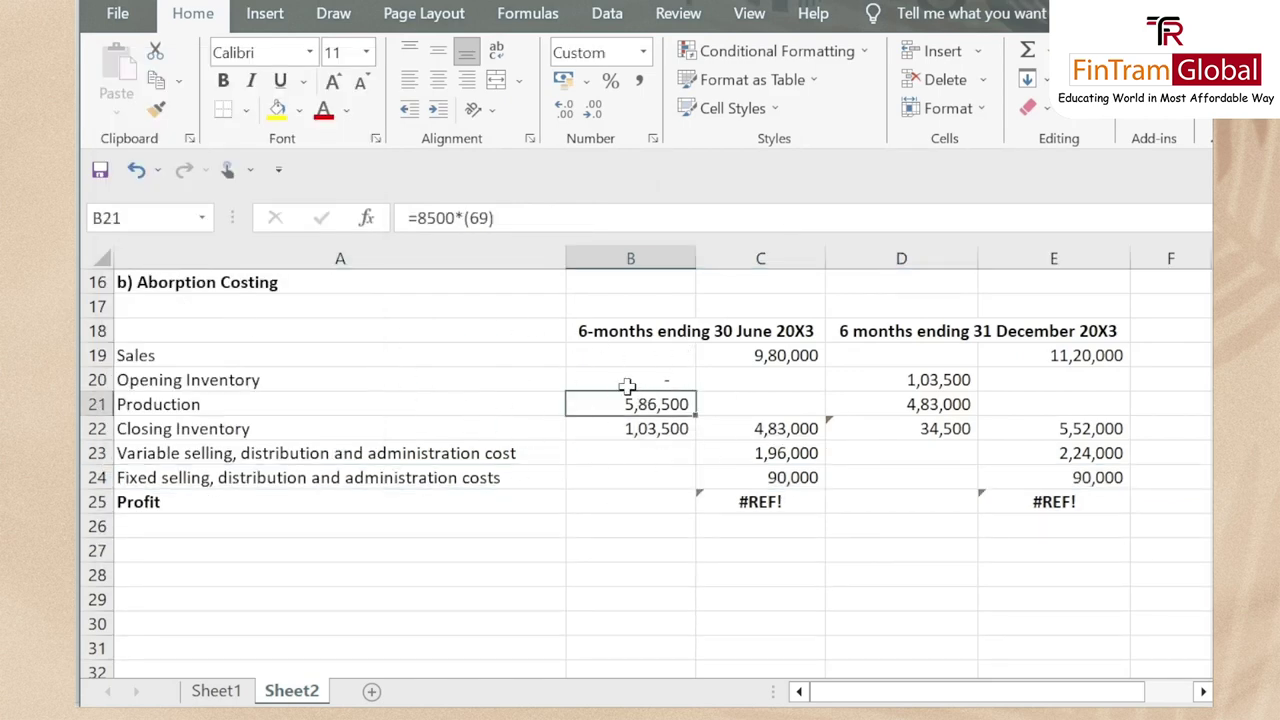
Insert two blank rows above the variable selling, distribution and administration cost row, directly below Closing Inventory
click(101, 453)
key(ctrl+shift+plus)
key(ctrl+shift+plus)
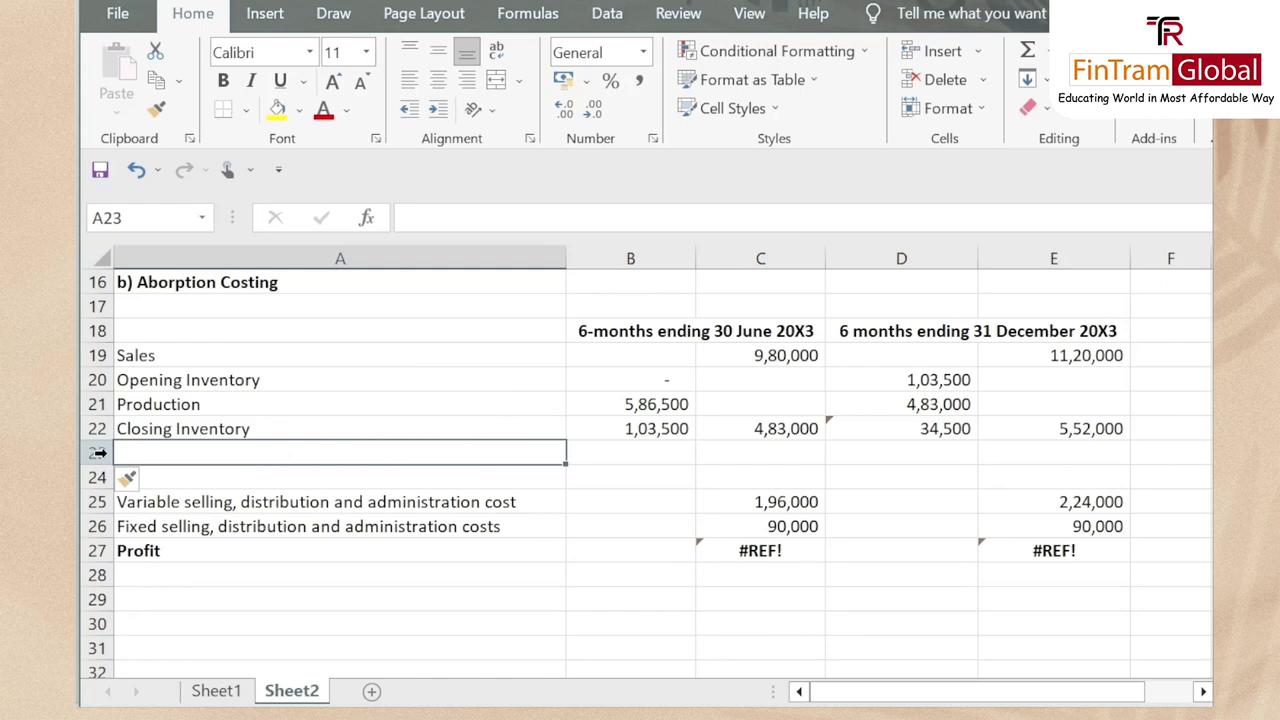
Enter the row label "Under/Over Absorbtion (W1)" in A23 below Closing Inventory
text(Under/Over Absor)
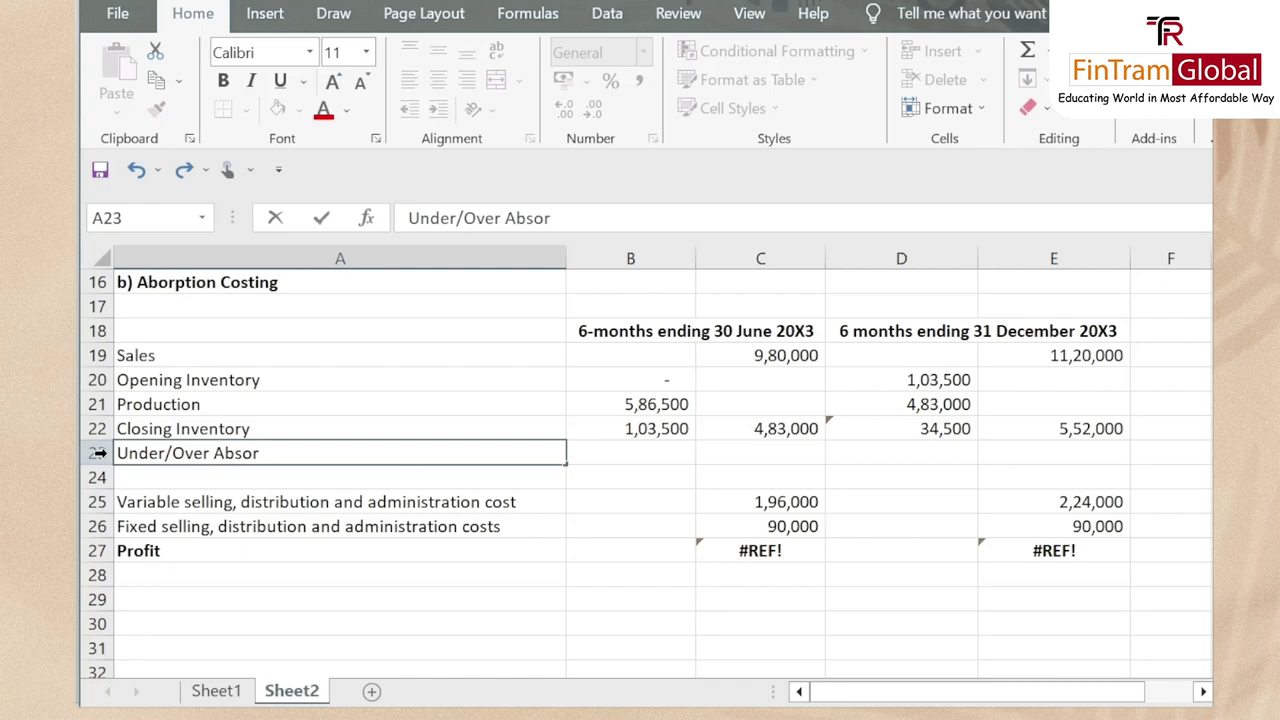
text(btion)
key(Return)
key(Up)
key(Right)
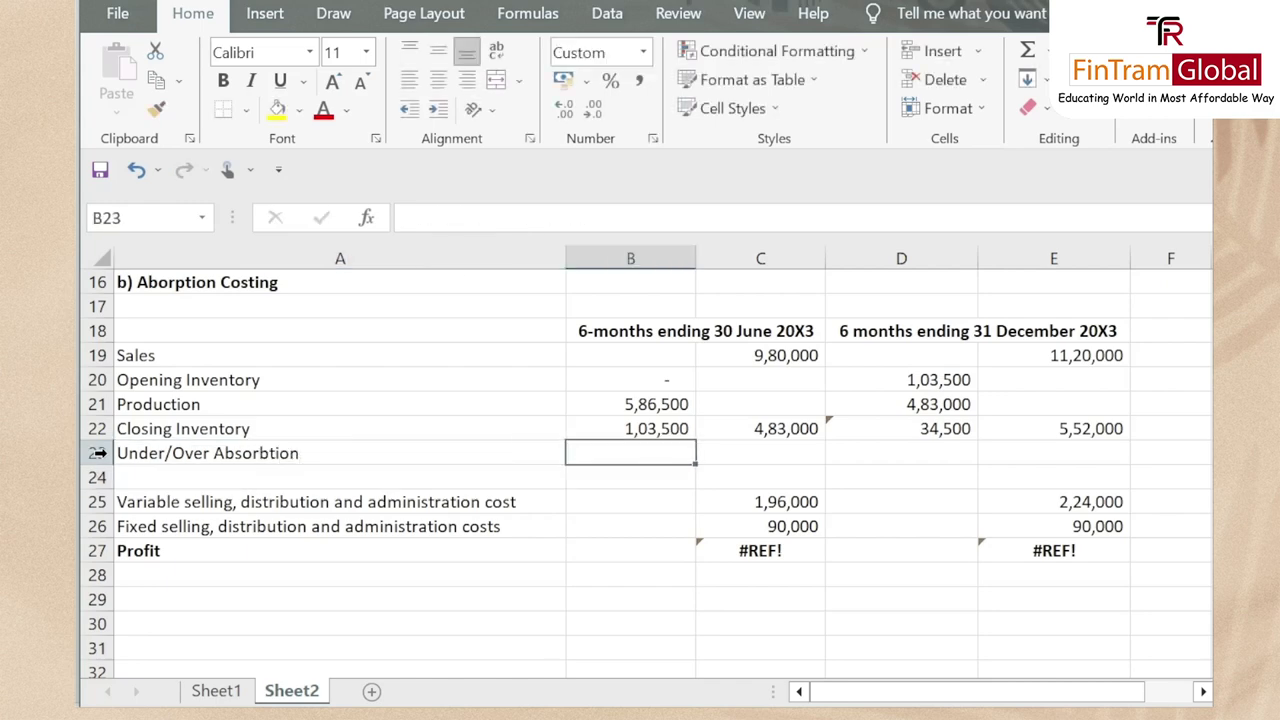
key(Left)
key(F2)
text((W)
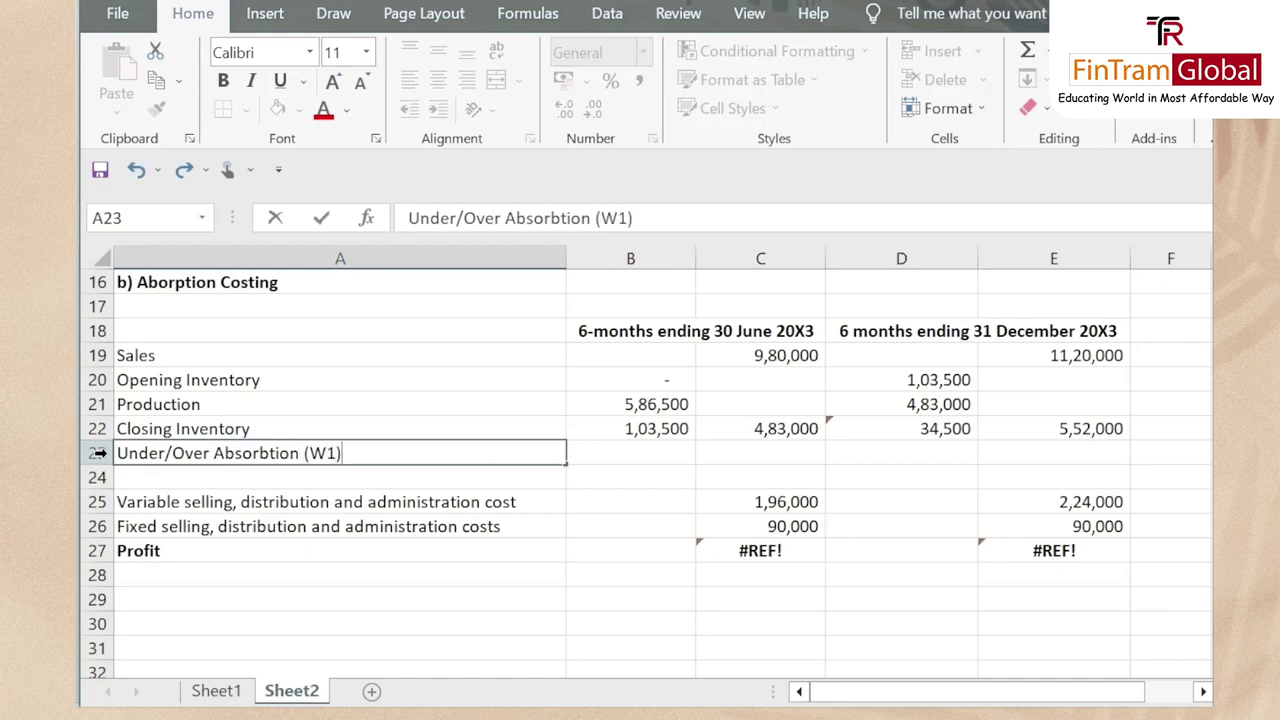
key(Return)
Add the heading "Working Notes" in A29 below the statement and make it bold and italic
scroll(126, 480, down, 2)
click(193, 460)
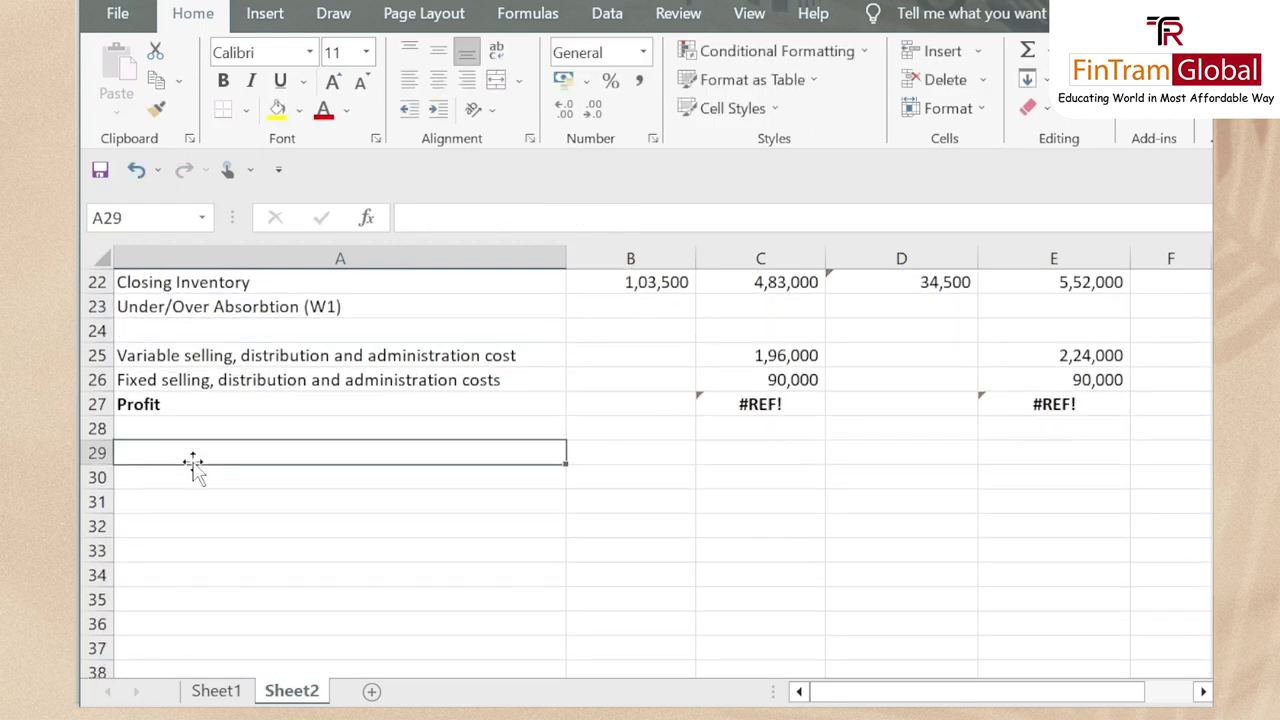
text(Working Notes)
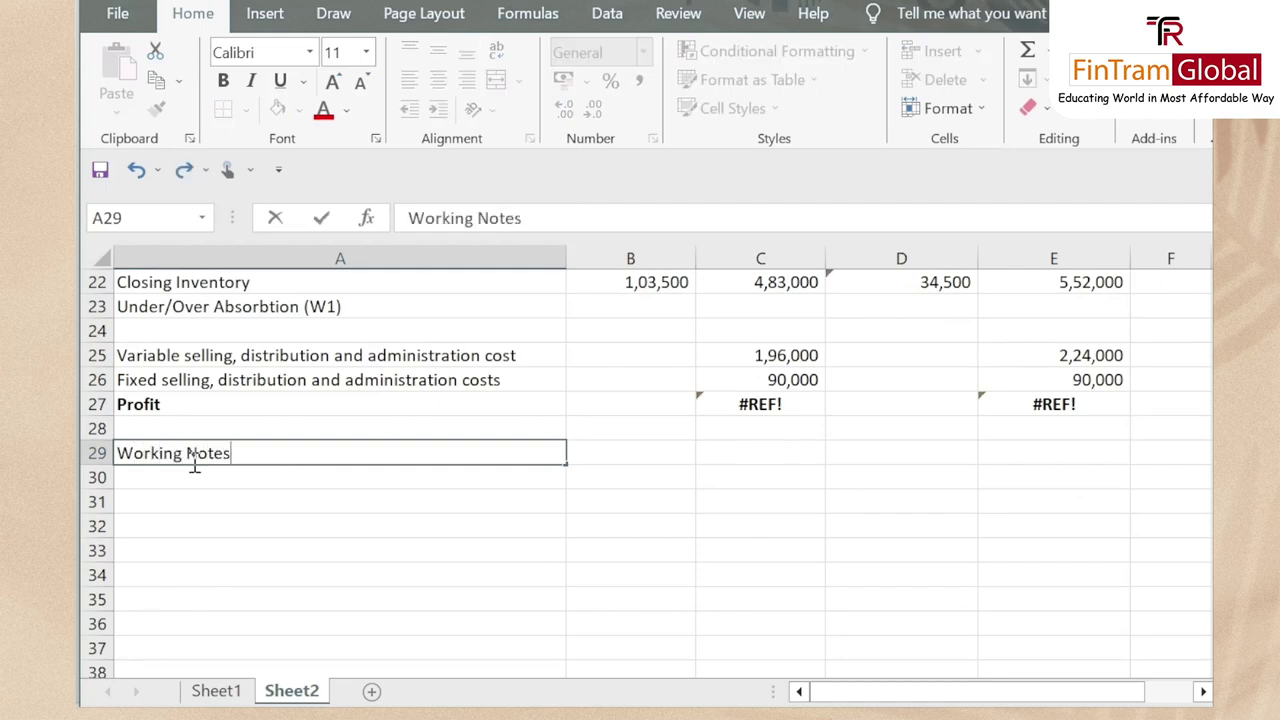
key(Return)
click(193, 461)
key(ctrl+b)
key(ctrl+i)
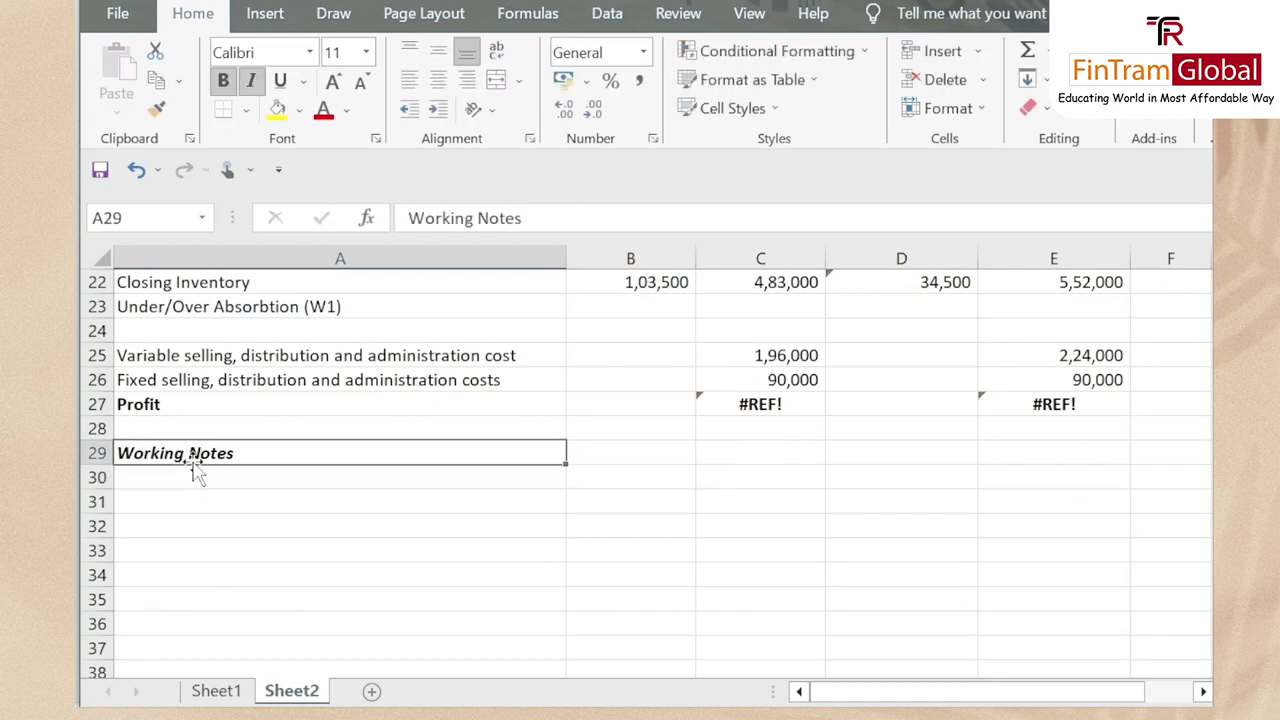
Enter the sub-heading "W1 - Over/Under Absorption" in A30 under Working Notes
click(196, 476)
text(W)
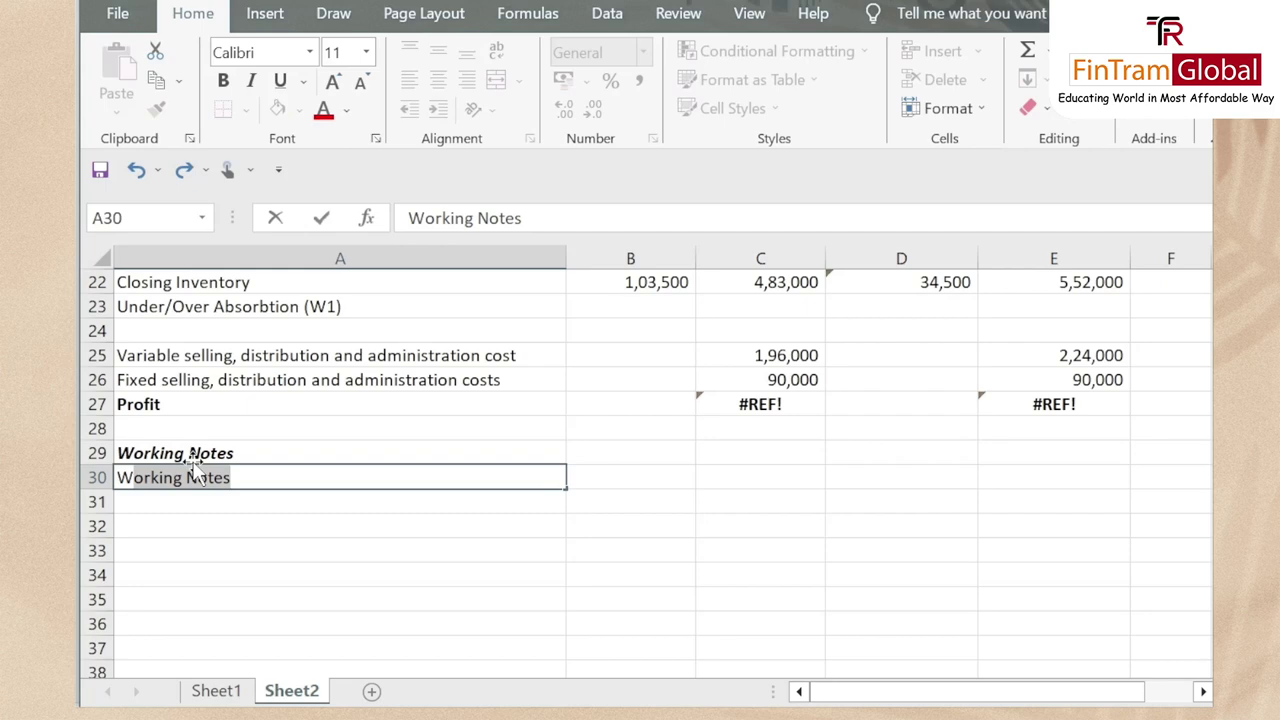
text(1 - Over/Under)
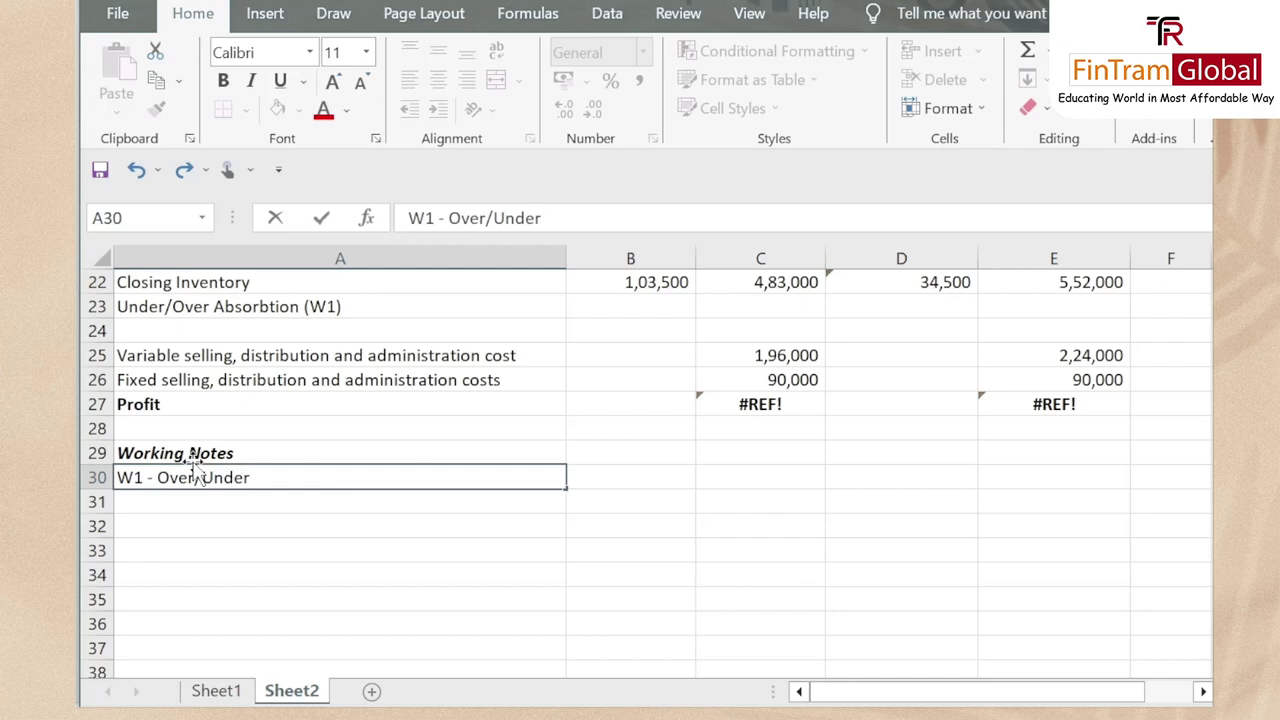
text( Absorp)
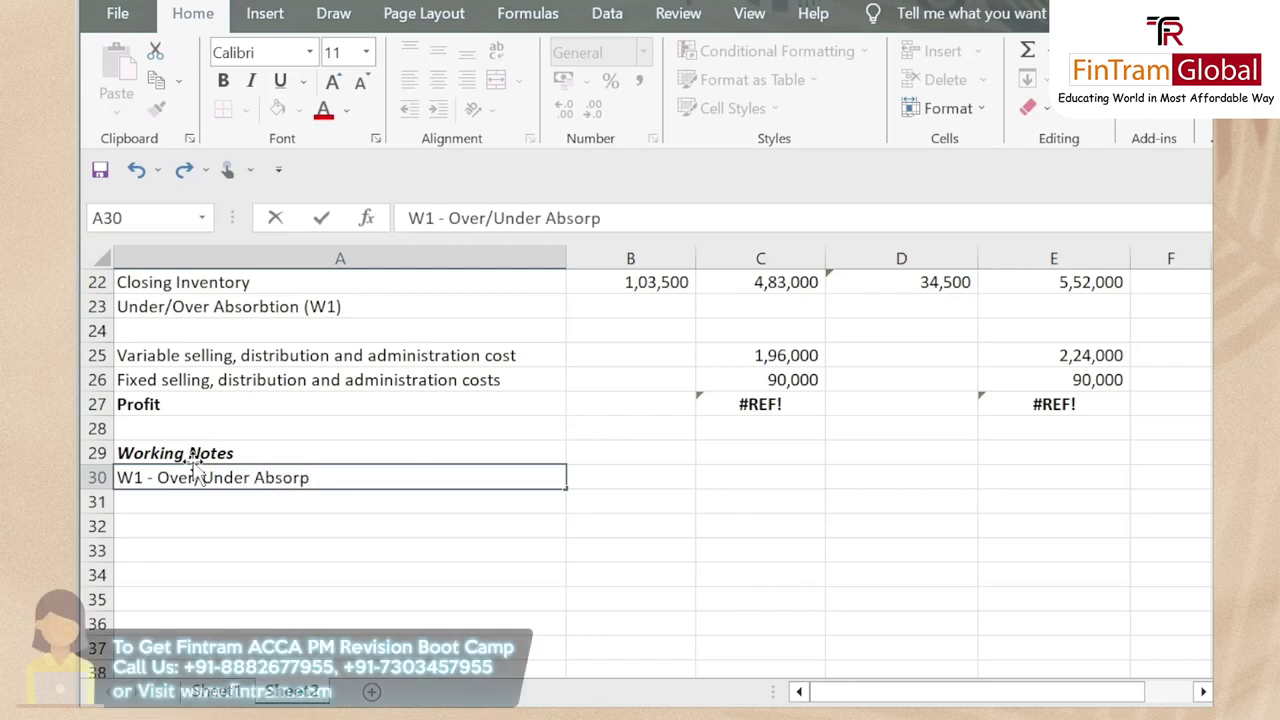
text(tion)
scroll(193, 463, down, 5)
click(191, 463)
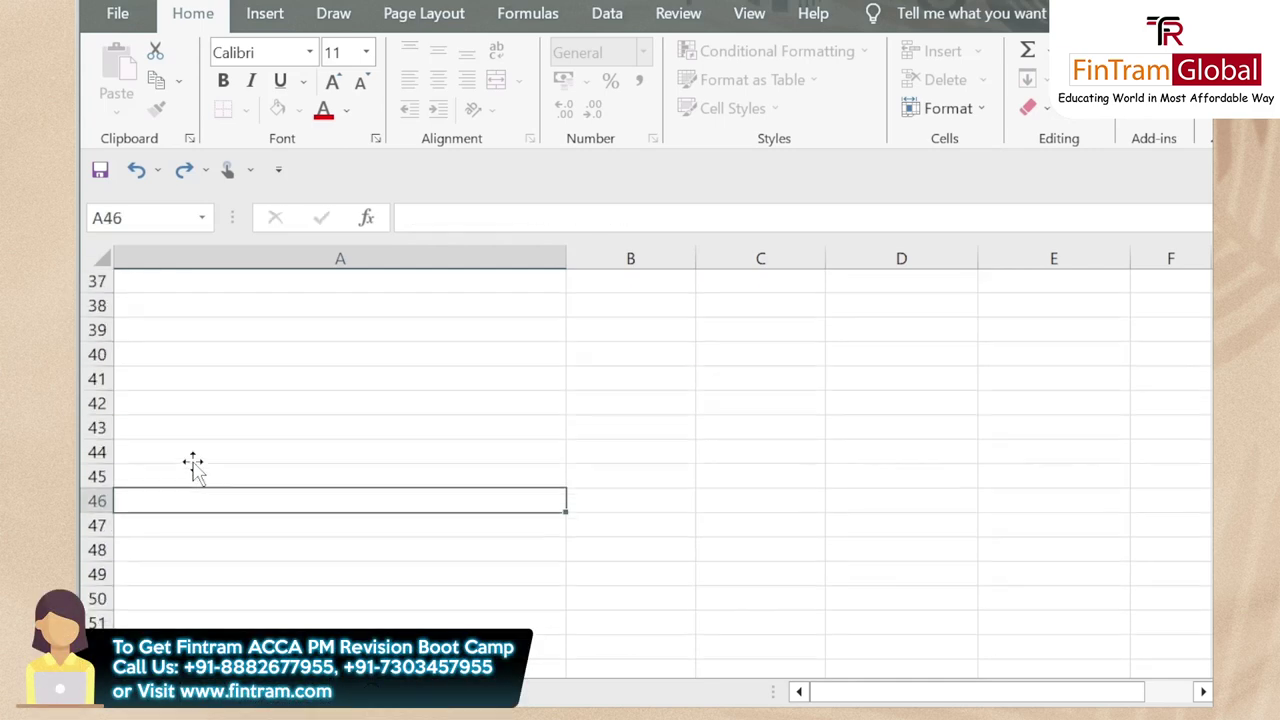
Make the W1 sub-heading in A30 bold and italic, and move down to A32
key(ctrl+Up)
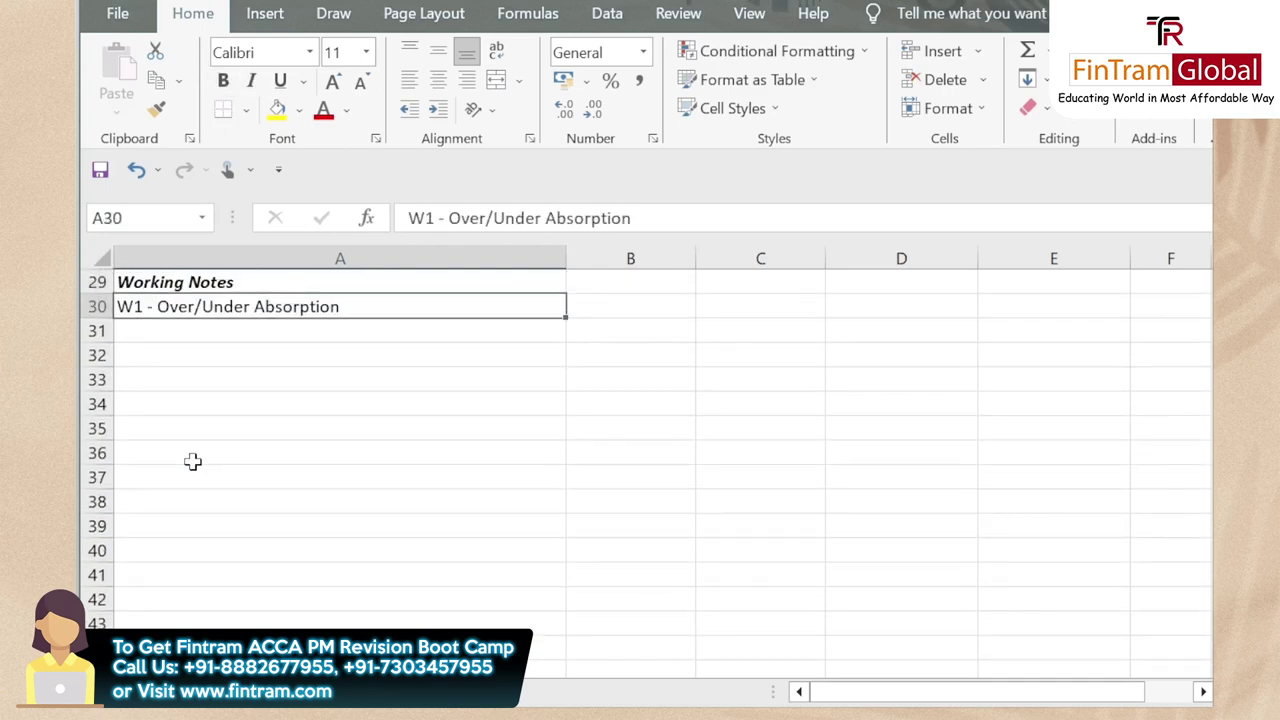
key(ctrl+b)
key(Return)
key(Up)
key(ctrl+i)
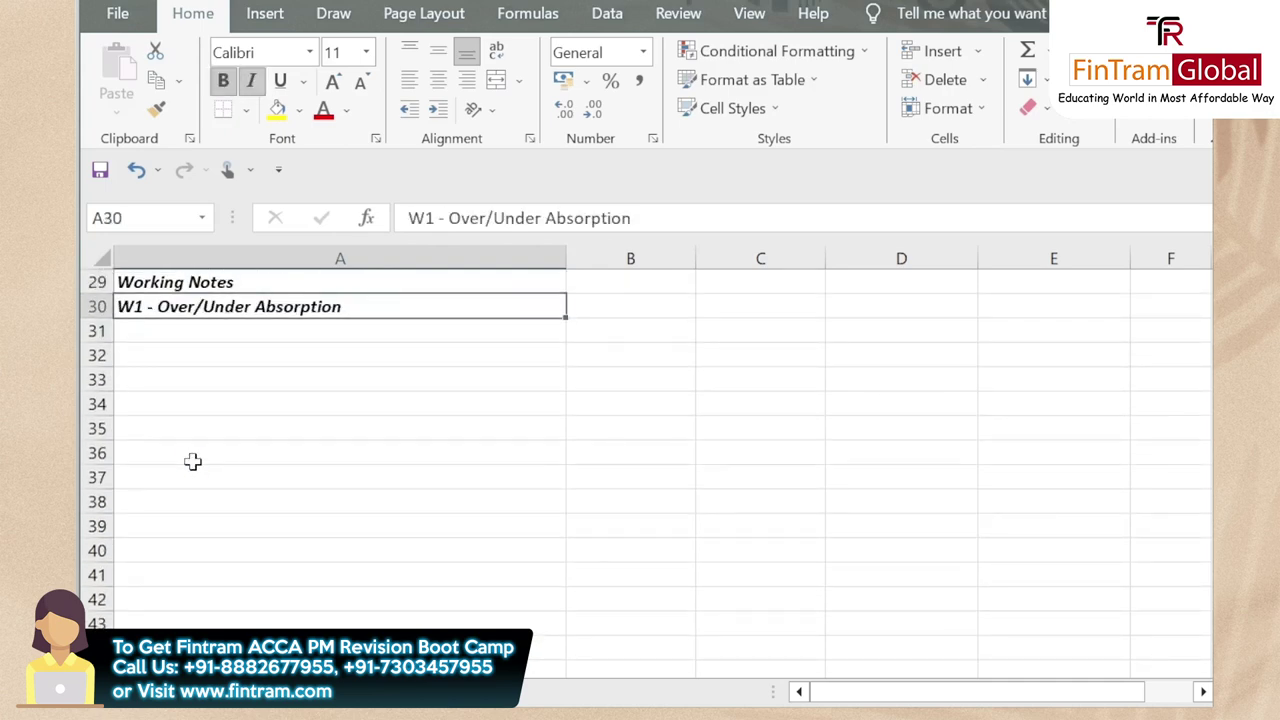
key(Return)
key(Return)
key(Up)
key(Return)
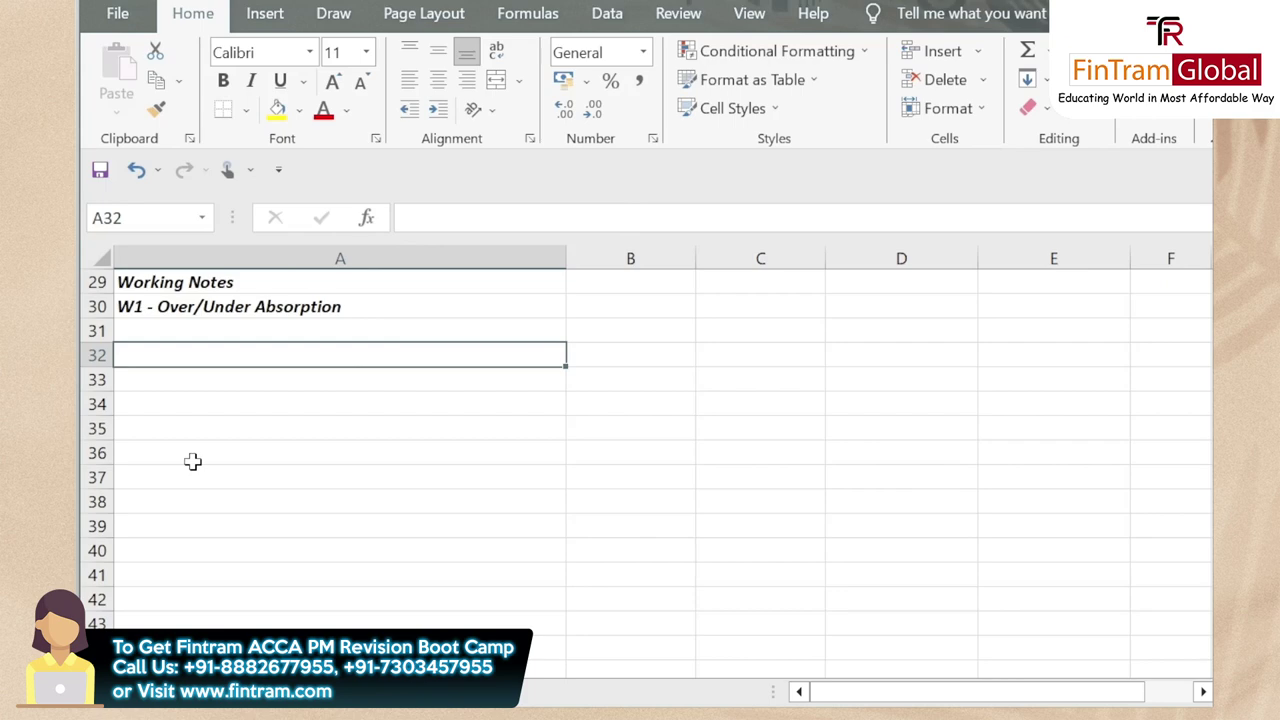
Enter the row labels "Absorbed Overheads" in A32 and "Actual Overheads" in A33 of the W1 working note
text(Abs)
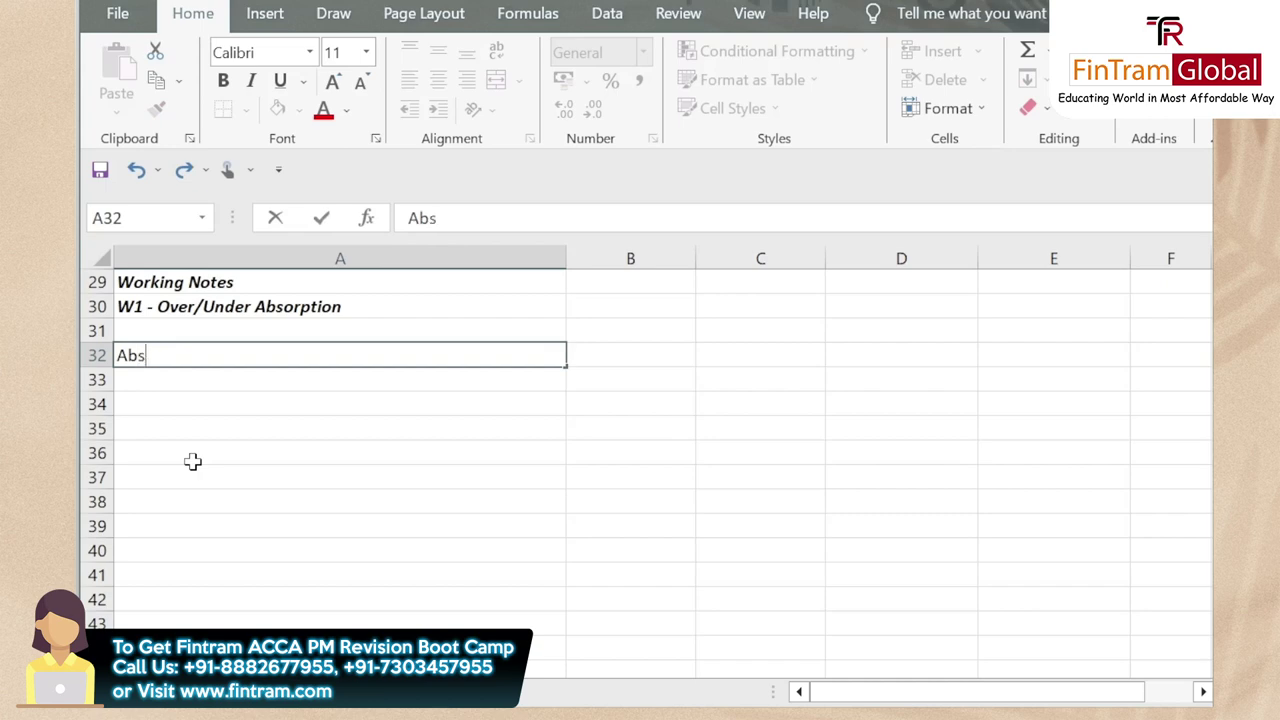
text(orbed Overheads)
key(Return)
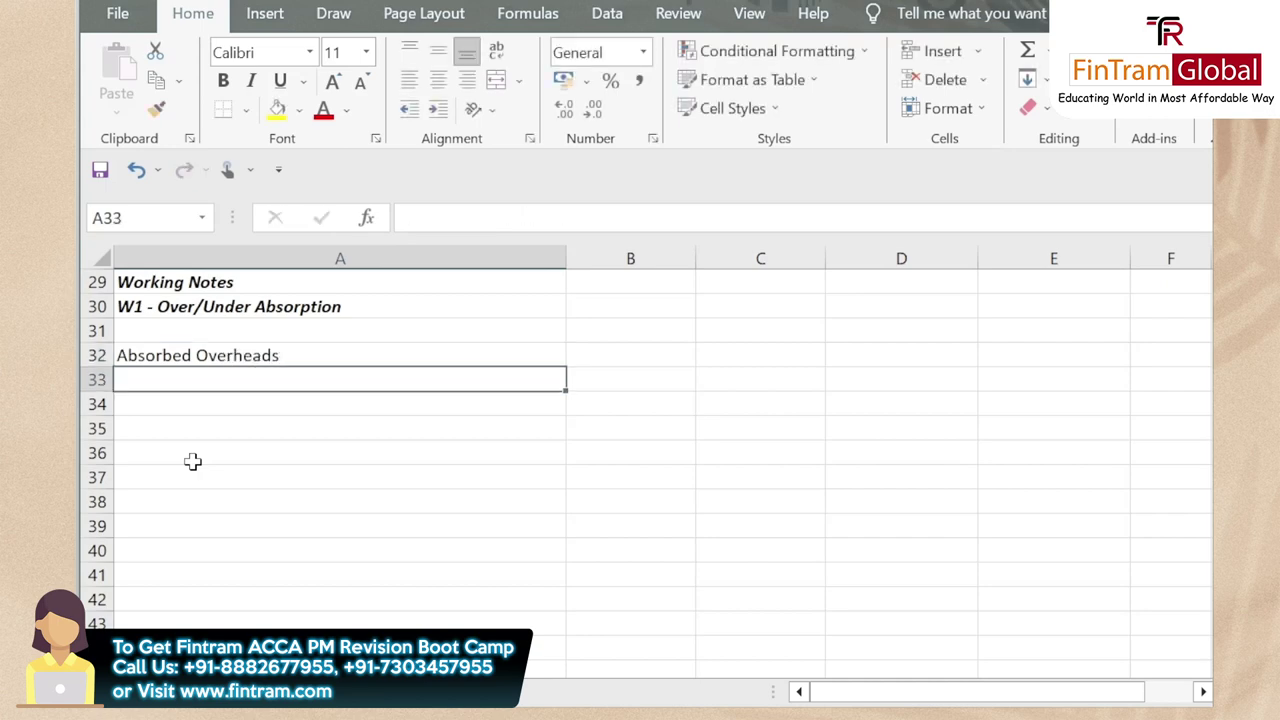
text(Act)
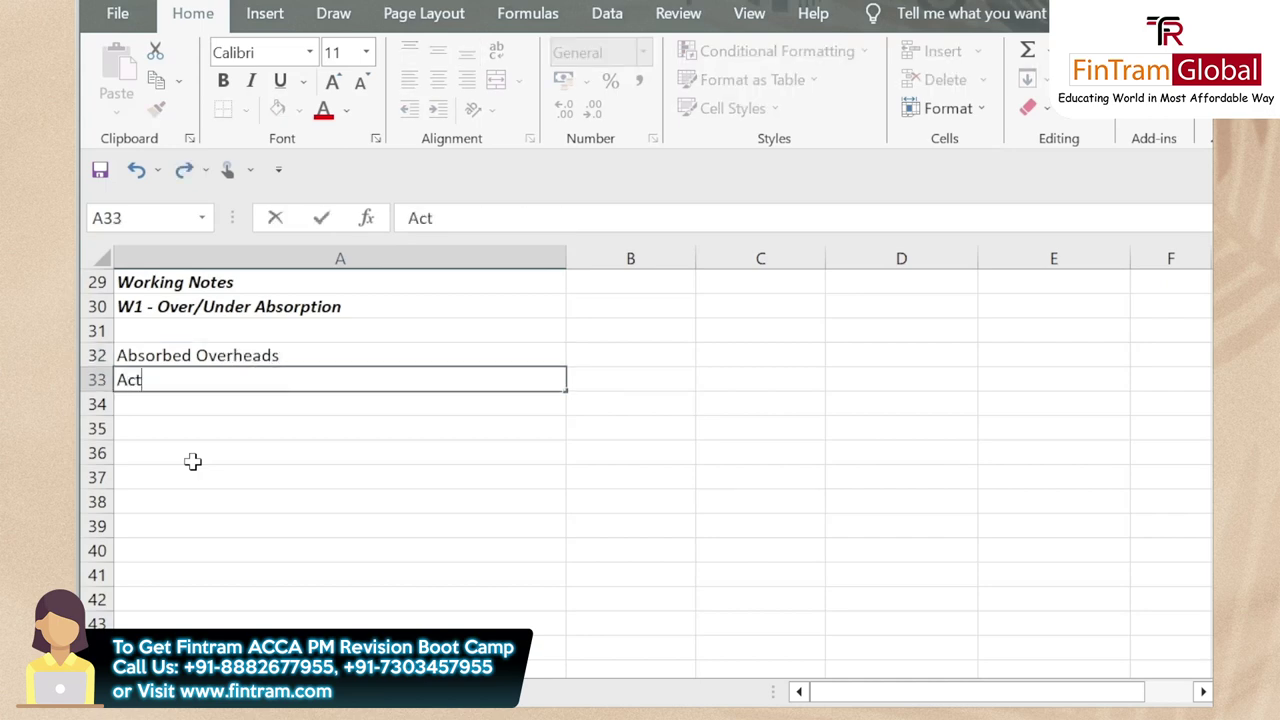
text(ual Ov)
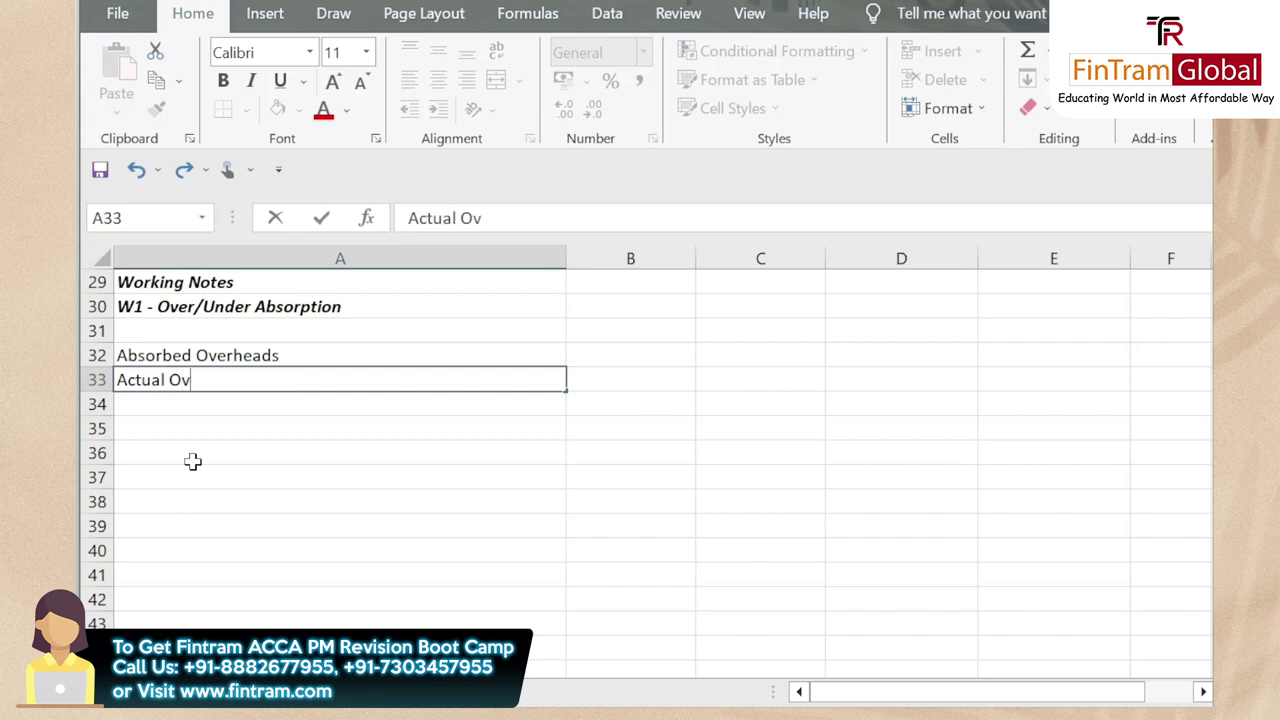
text(erheads)
key(Return)
Rearrange the two W1 labels so that Actual Overheads sits in A32 and Absorbed Overheads in A33
key(Up)
key(ctrl+x)
key(Up)
key(Up)
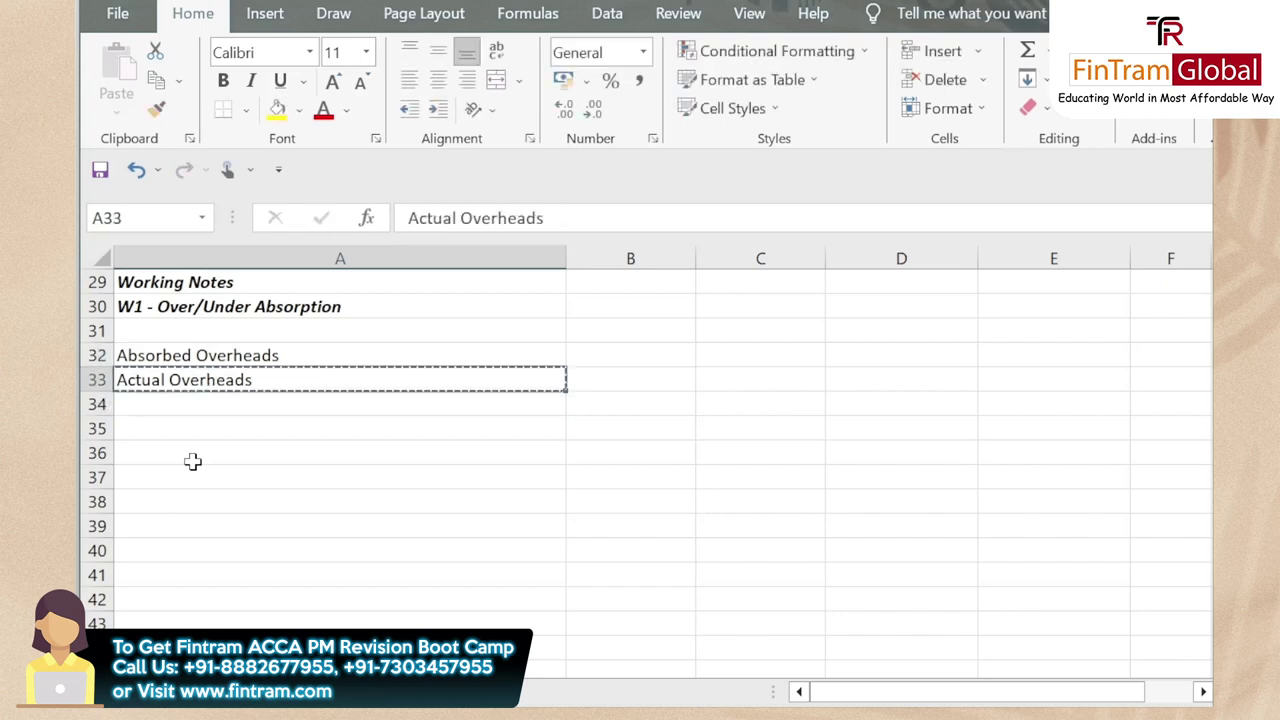
key(ctrl+v)
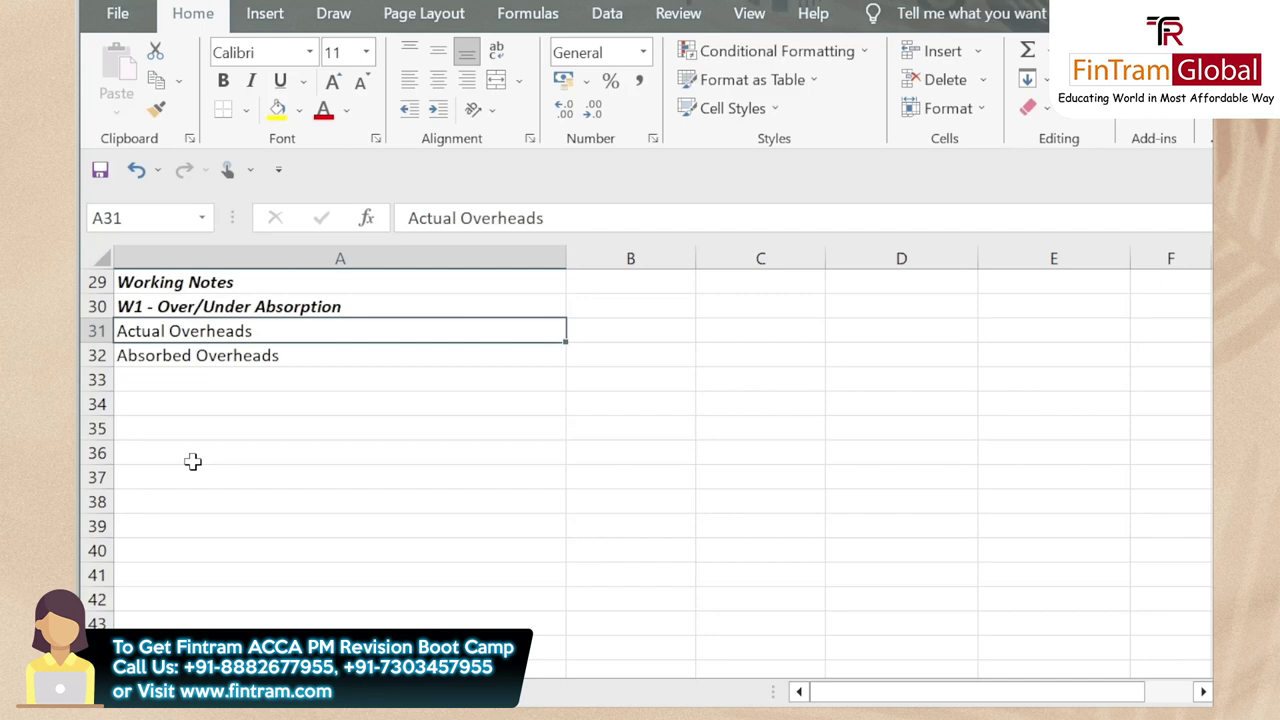
key(shift+Down)
key(ctrl+x)
key(Down)
key(ctrl+v)
Copy the two period headings from row 18 of the absorption costing statement into B31:E31 of the W1 note
key(Right)
key(Right)
key(Up)
key(Up)
key(Up)
key(Up)
key(Up)
key(Up)
key(Up)
key(Up)
key(Up)
key(Up)
key(Up)
key(Up)
key(Up)
key(Up)
key(Up)
key(Up)
key(Up)
key(Up)
key(Up)
key(Up)
key(Down)
key(Down)
key(Down)
key(Down)
key(Down)
key(Down)
key(Down)
key(Left)
key(Down)
key(Down)
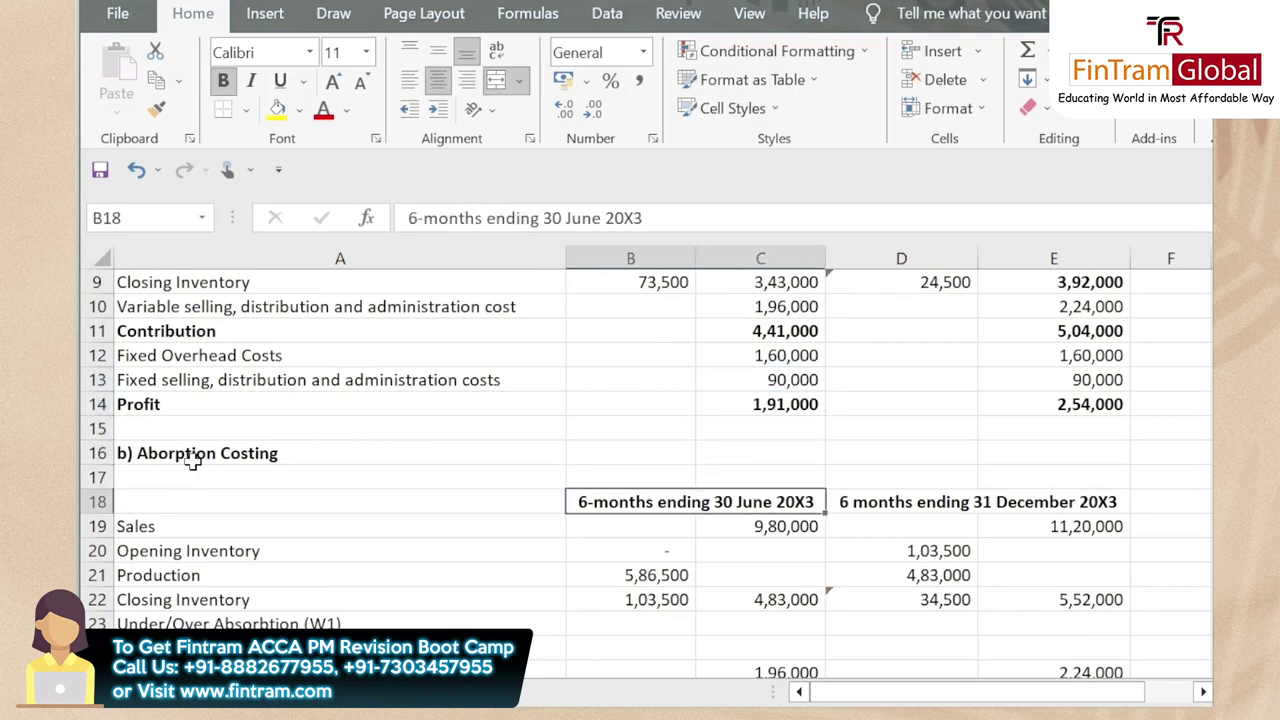
key(shift+Right)
key(ctrl+c)
scroll(192, 460, down, 4)
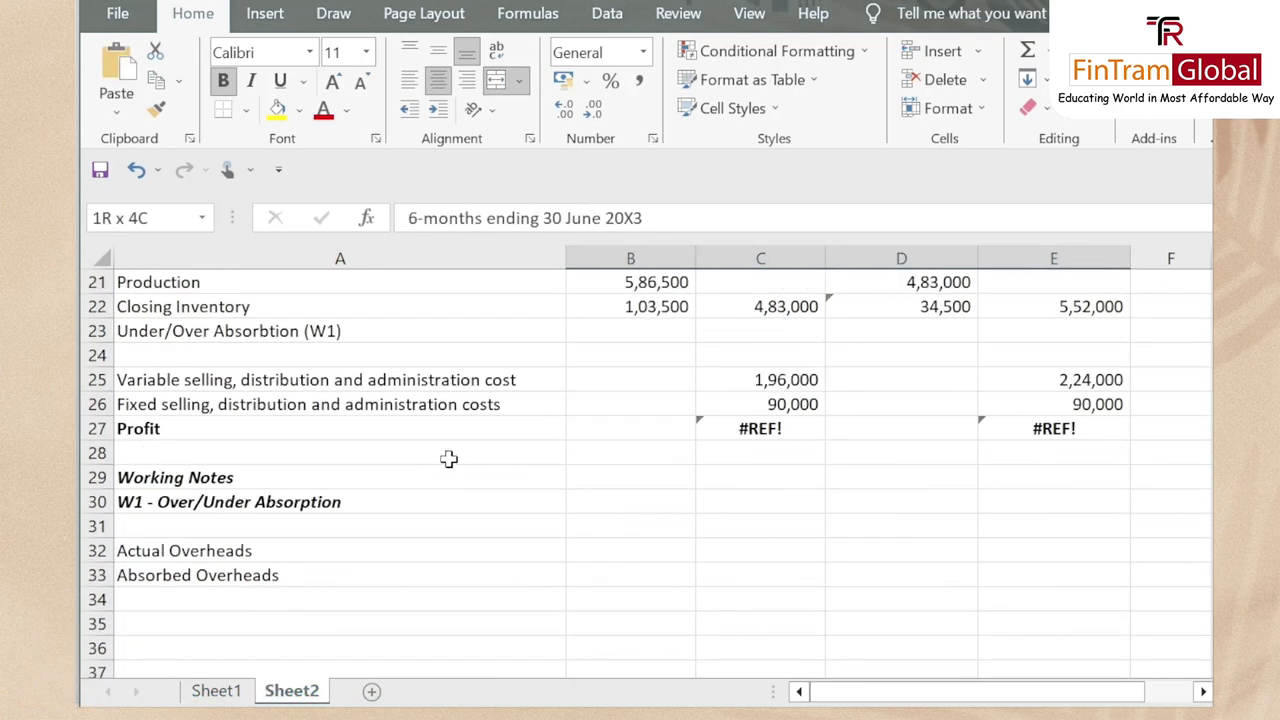
scroll(449, 459, down, 2)
click(608, 376)
key(ctrl+v)
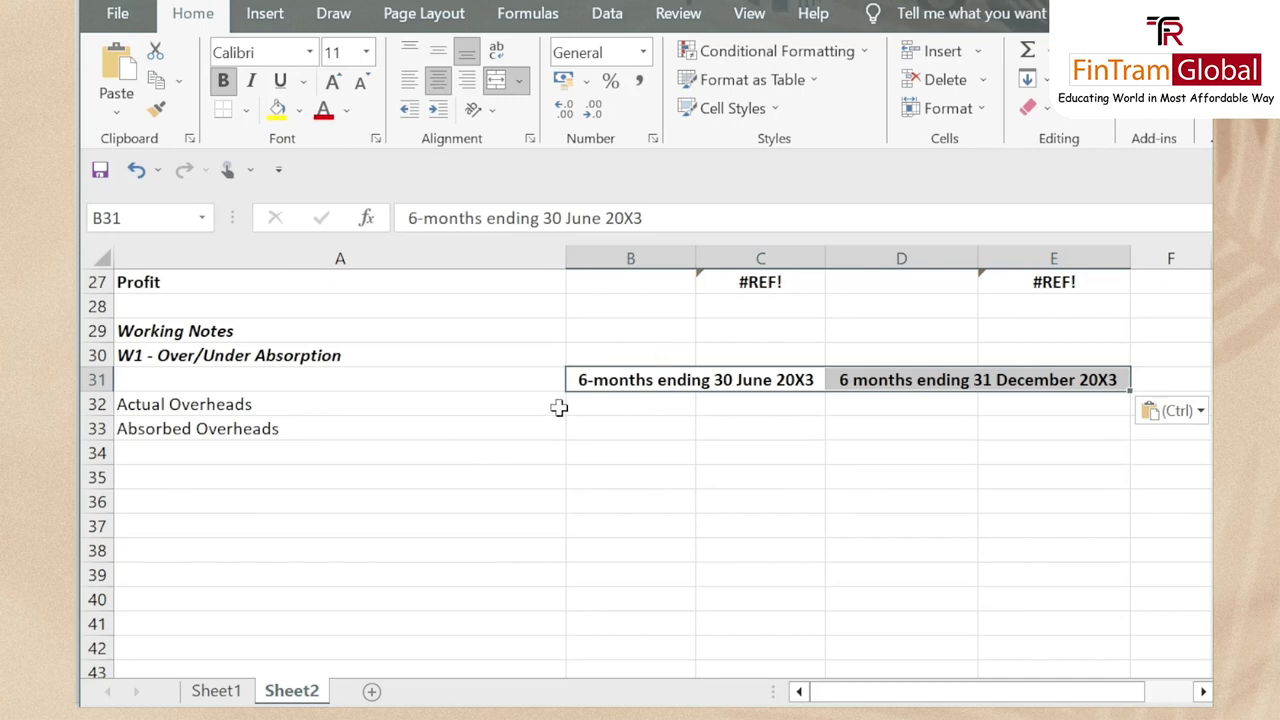
Calculate Actual Overheads for the June period in B32 with the formula =(16000/2)*20
click(630, 409)
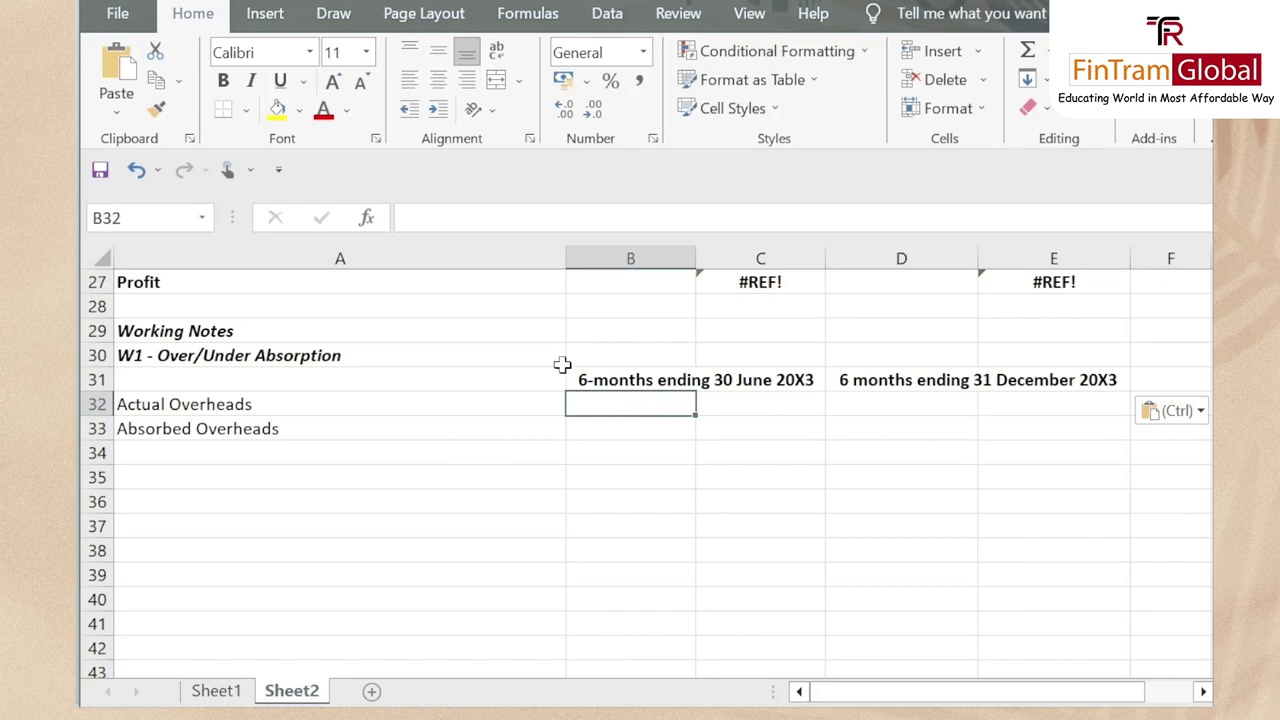
text(=)
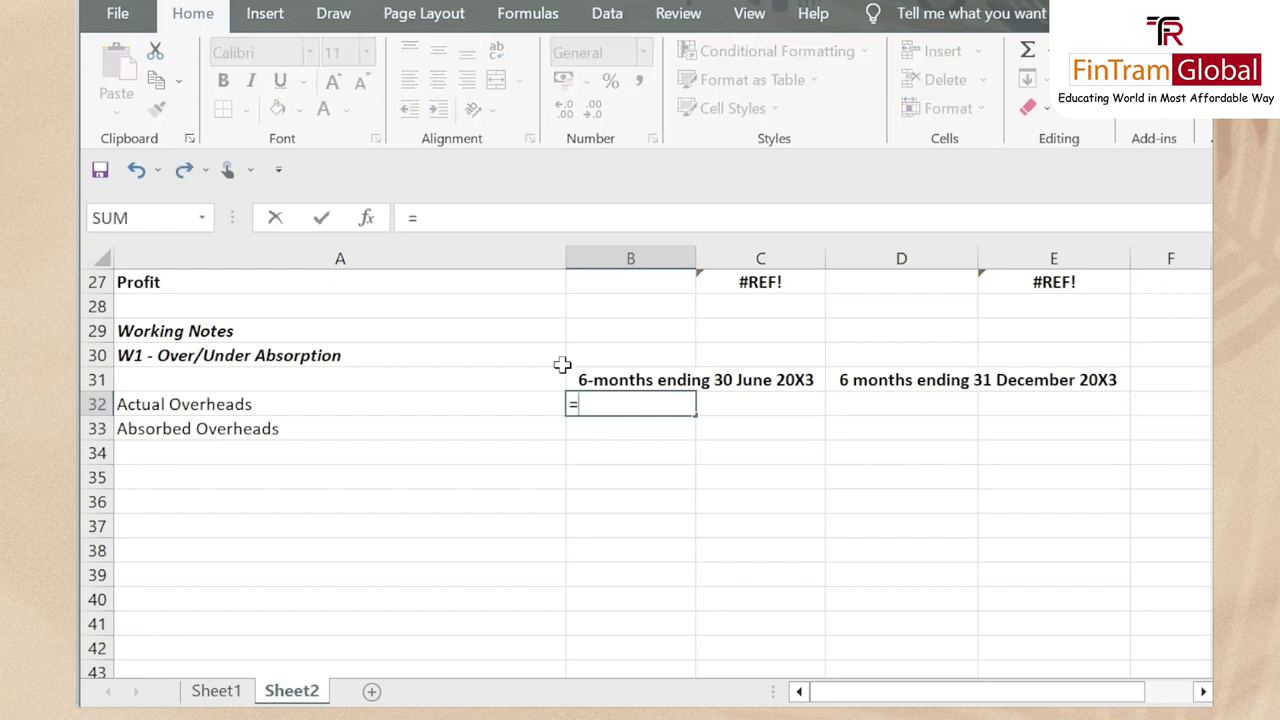
text(1)
key(BackSpace)
key(BackSpace)
key(Escape)
text(=(16000)
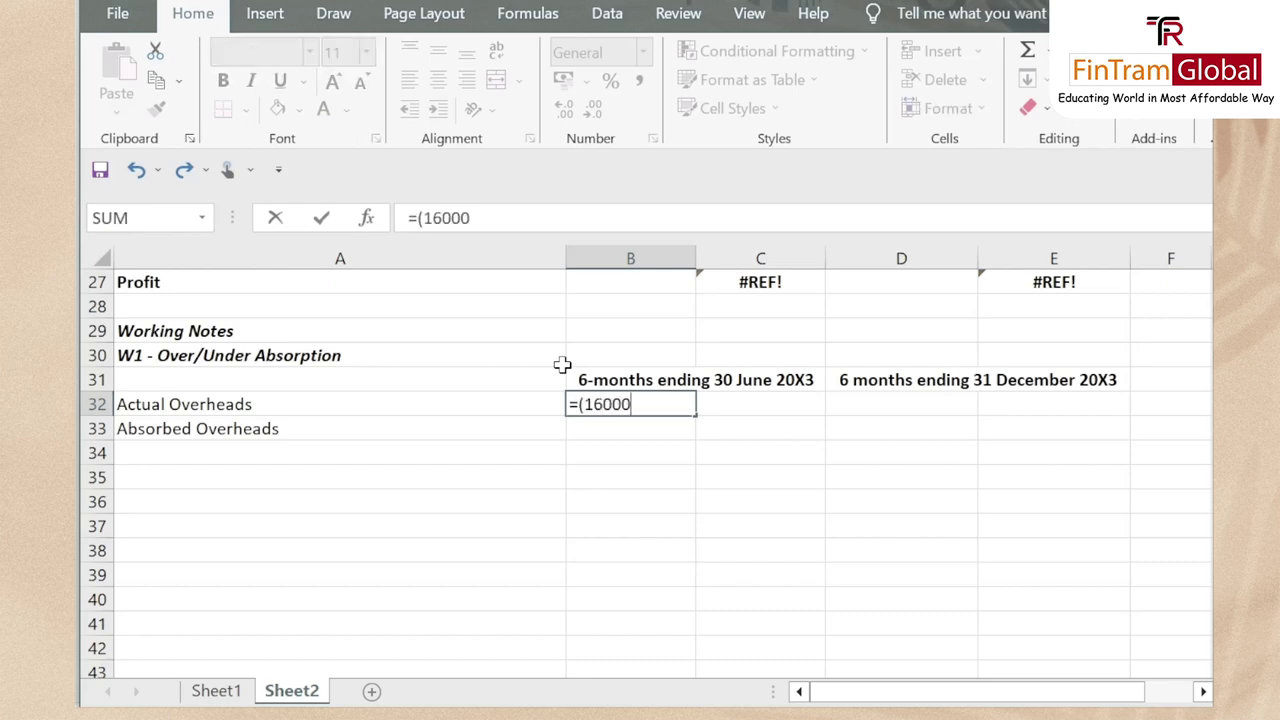
text(/2)
text(0)
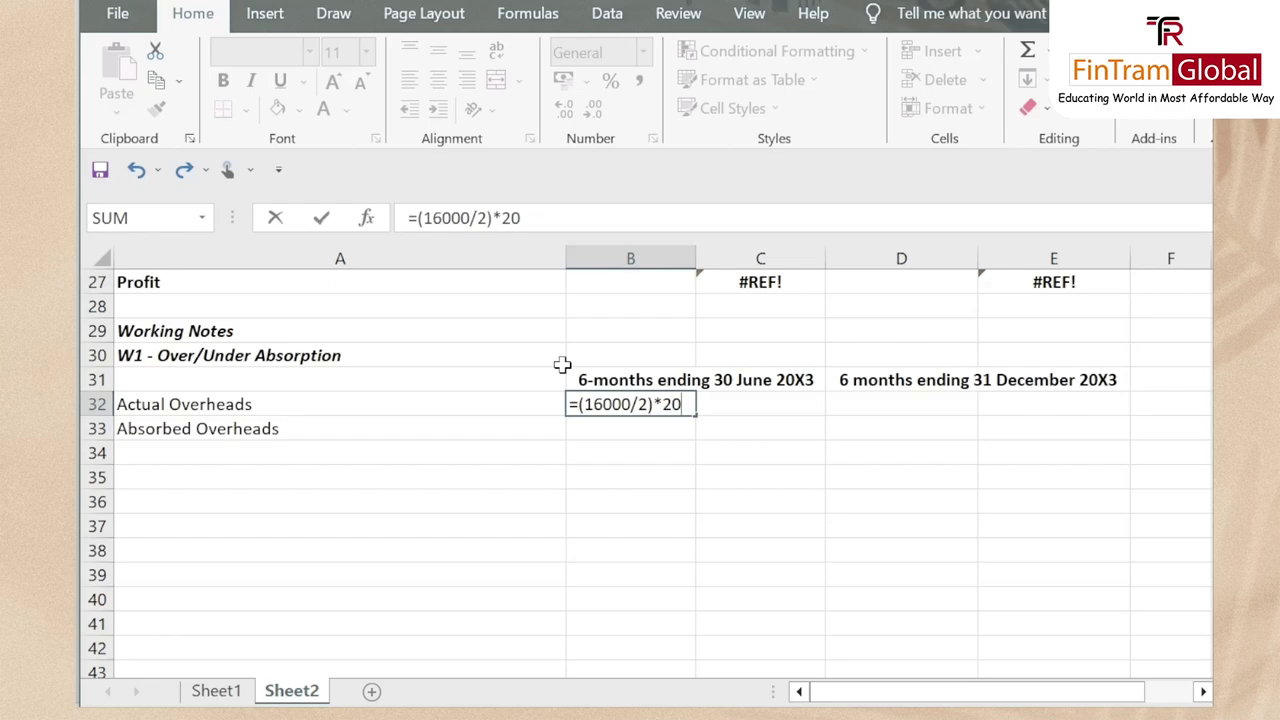
key(Return)
key(Up)
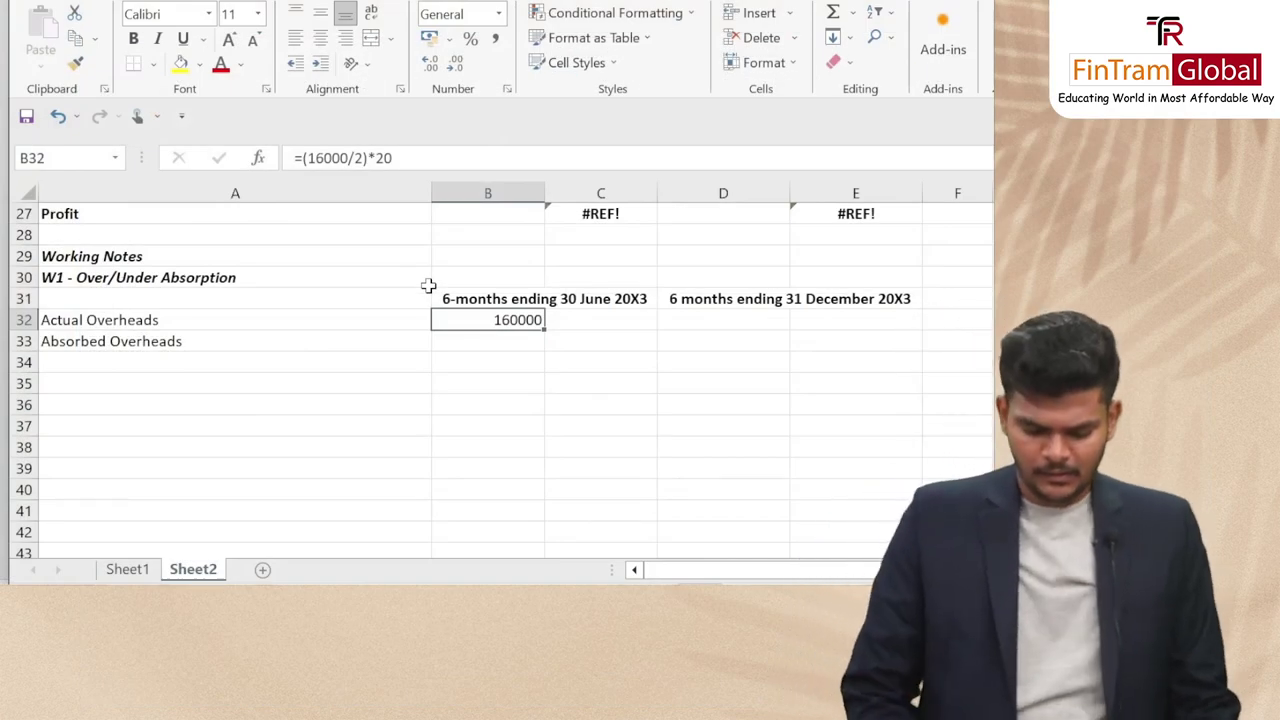
scroll(428, 286, up, 6)
scroll(428, 286, down, 2)
scroll(428, 286, up, 3)
scroll(428, 286, down, 2)
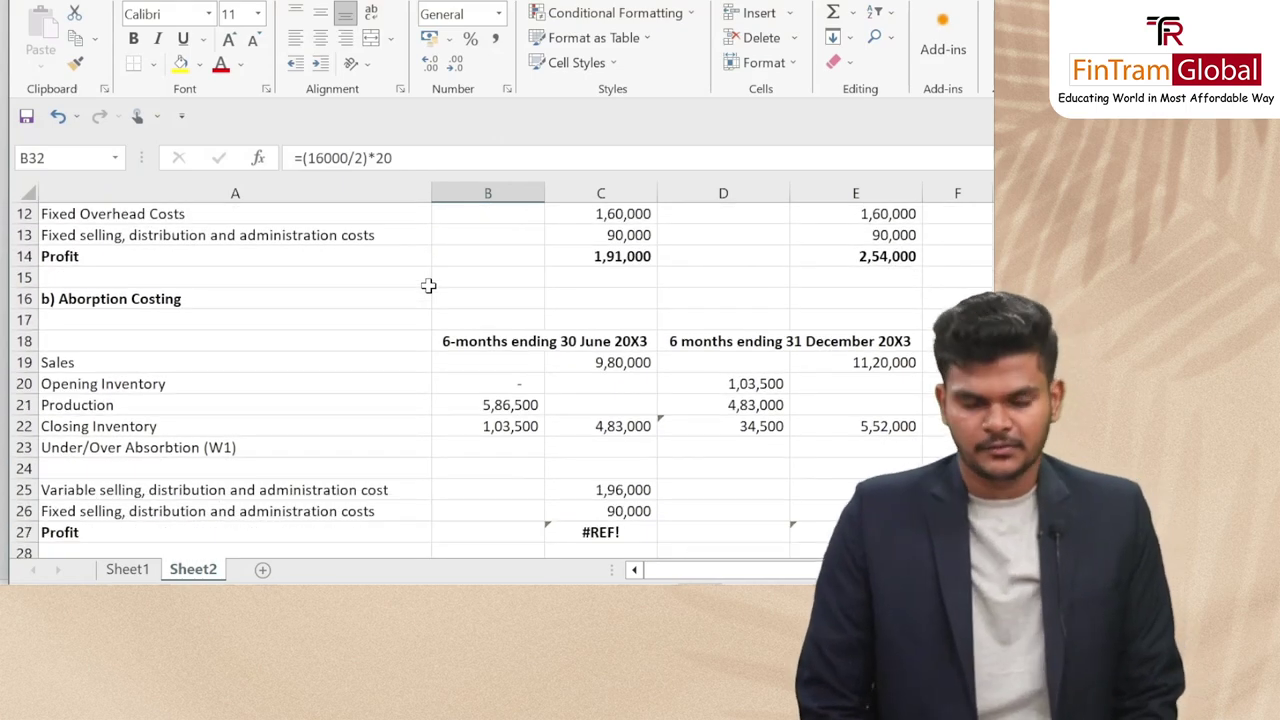
scroll(428, 286, down, 3)
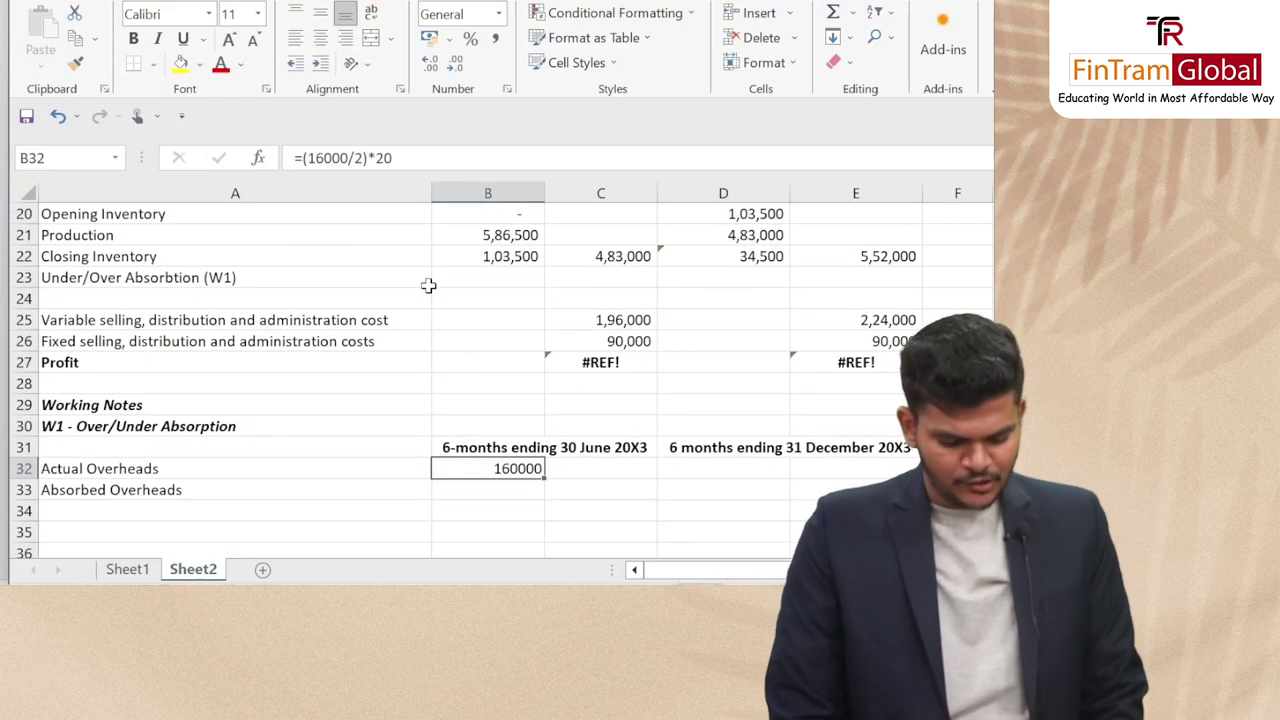
scroll(428, 286, down, 1)
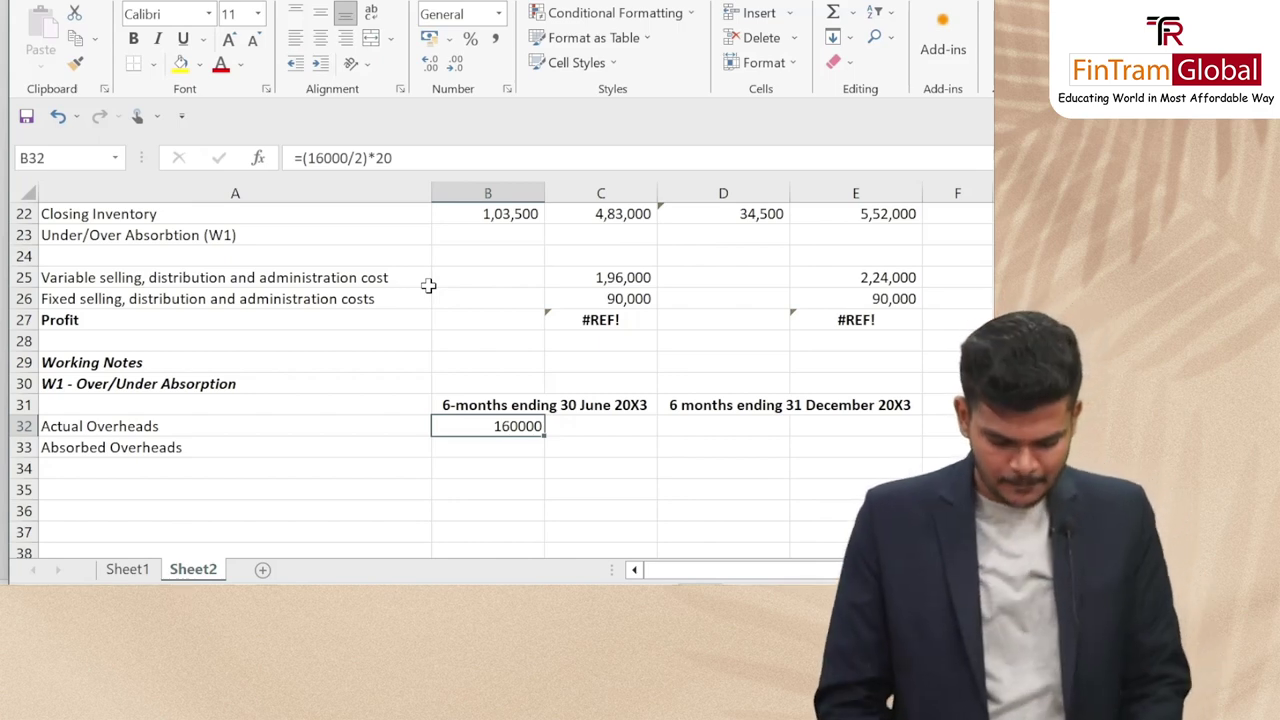
key(Down)
key(Up)
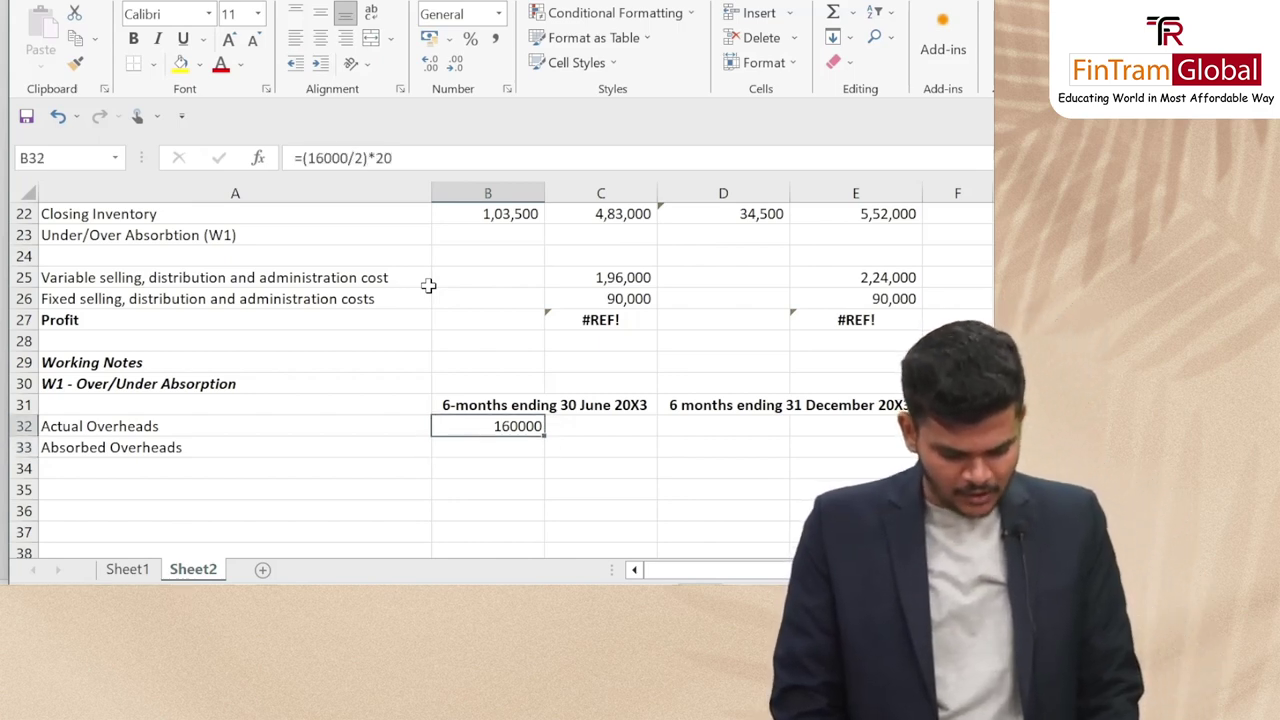
key(Right)
key(Right)
text(=)
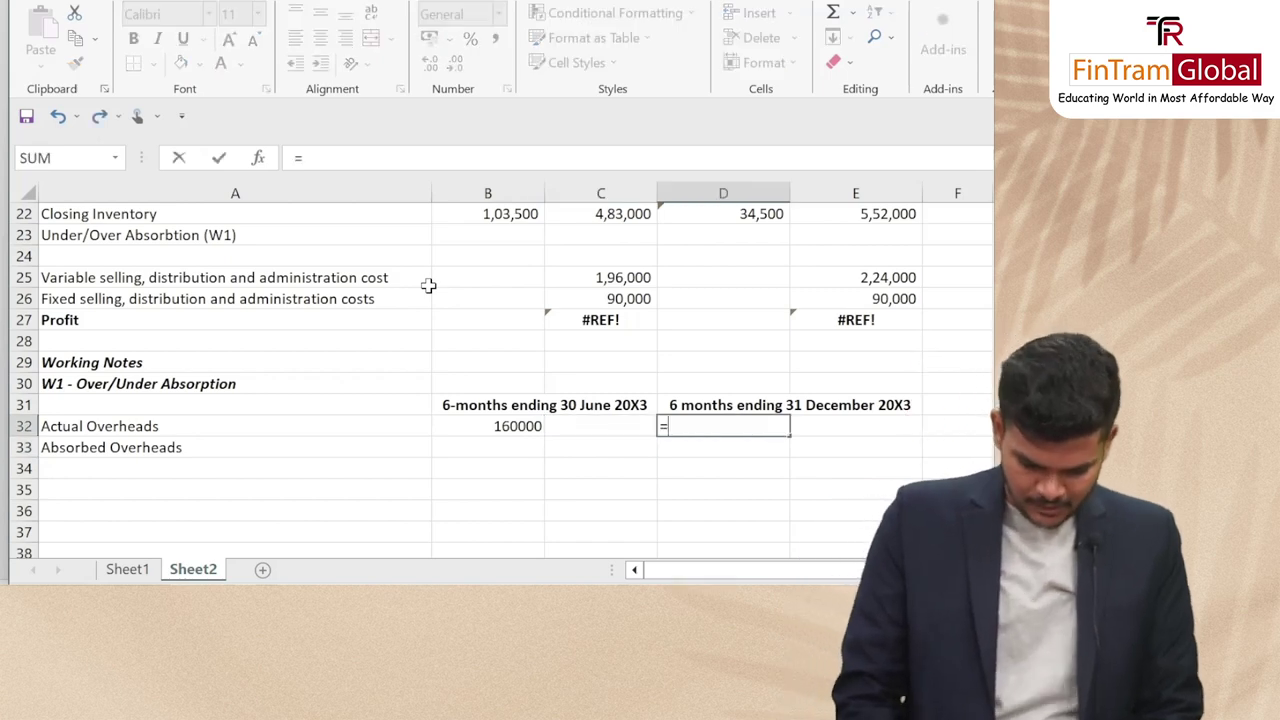
text(()
key(Escape)
key(Down)
key(Up)
Copy the Actual Overheads formula from B32 into D32 for the December period
key(Left)
key(Left)
key(ctrl+c)
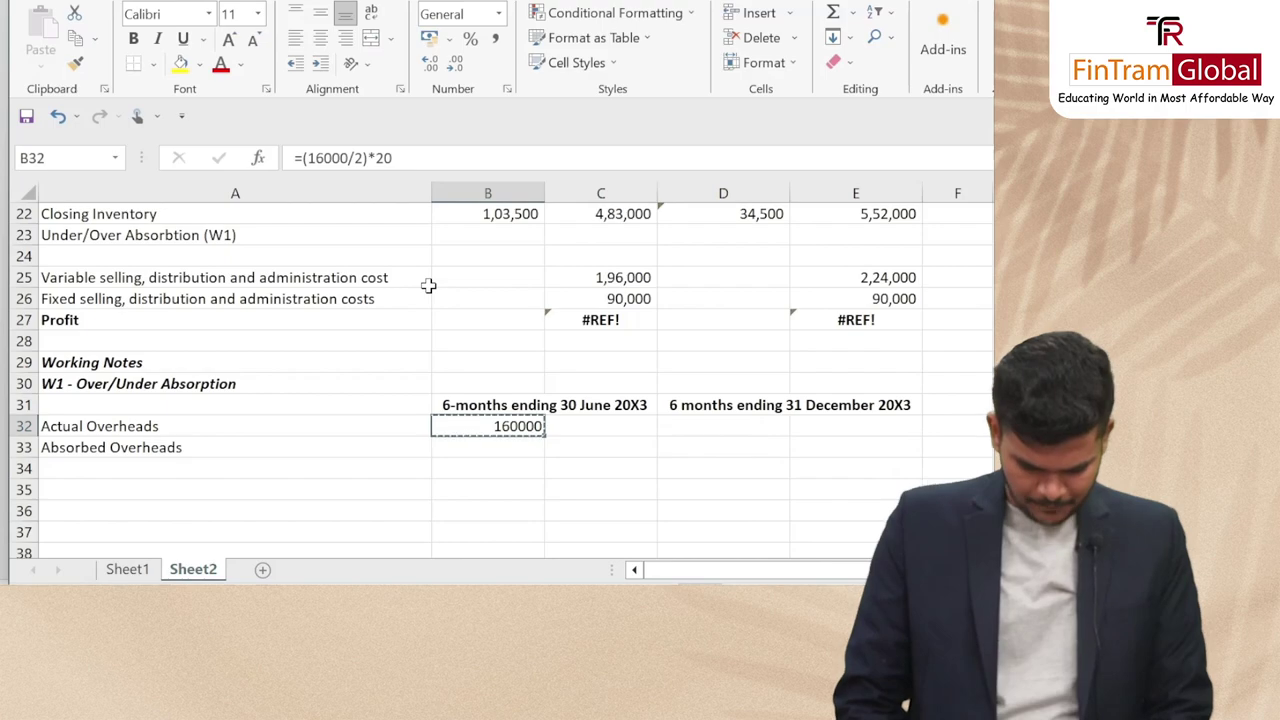
key(Right)
key(Right)
key(Return)
key(Down)
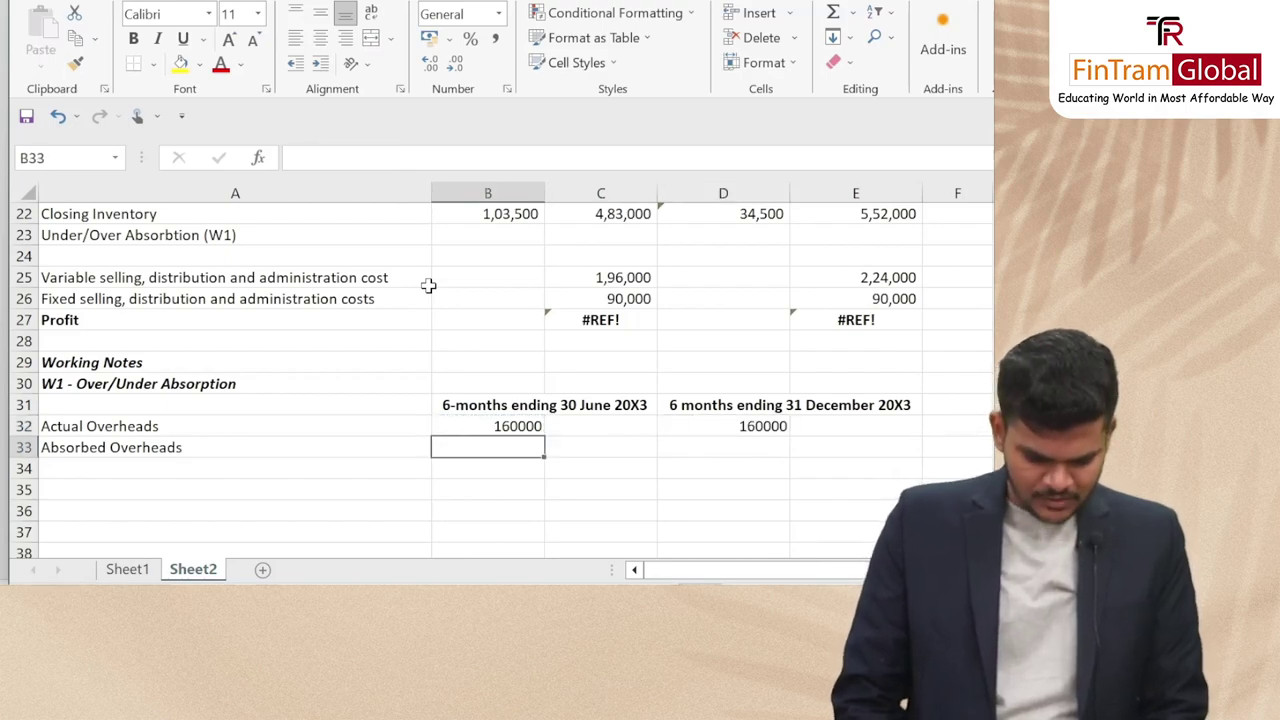
Examine the June-period Closing Inventory formula in B9 of the marginal costing statement, and return to B33 in the W1 note
scroll(463, 443, up, 3)
scroll(463, 443, up, 4)
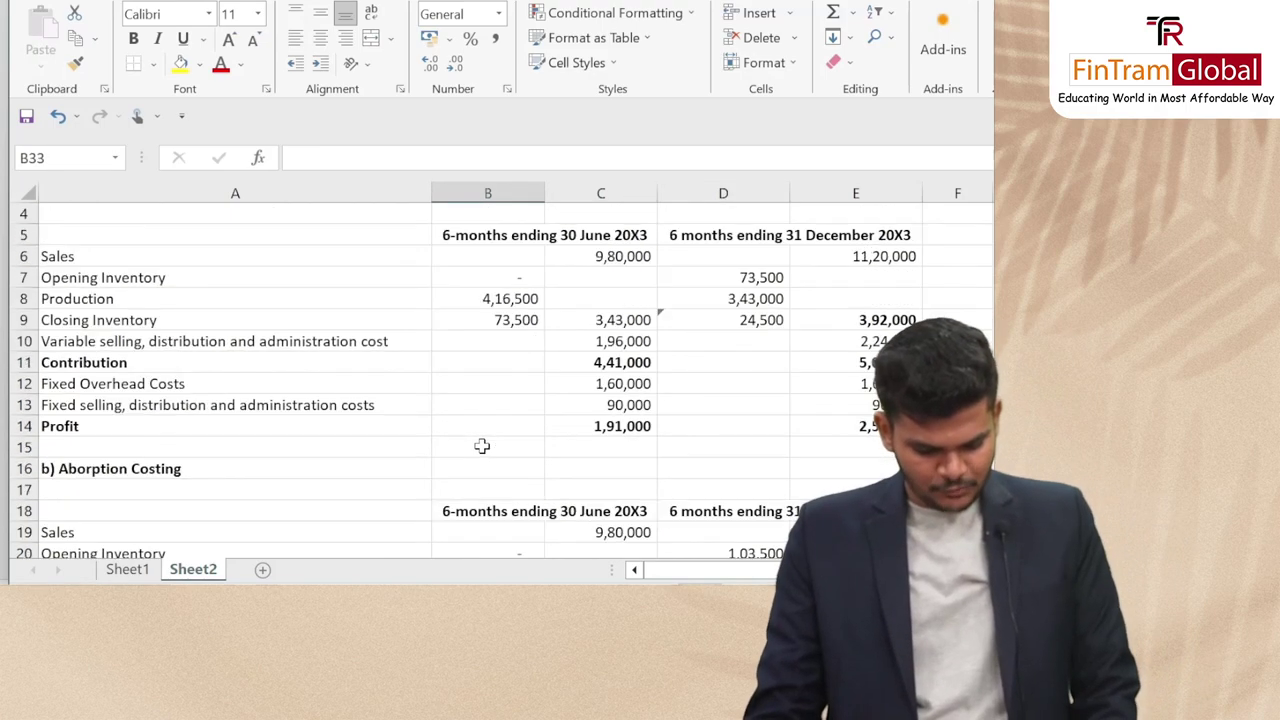
click(502, 385)
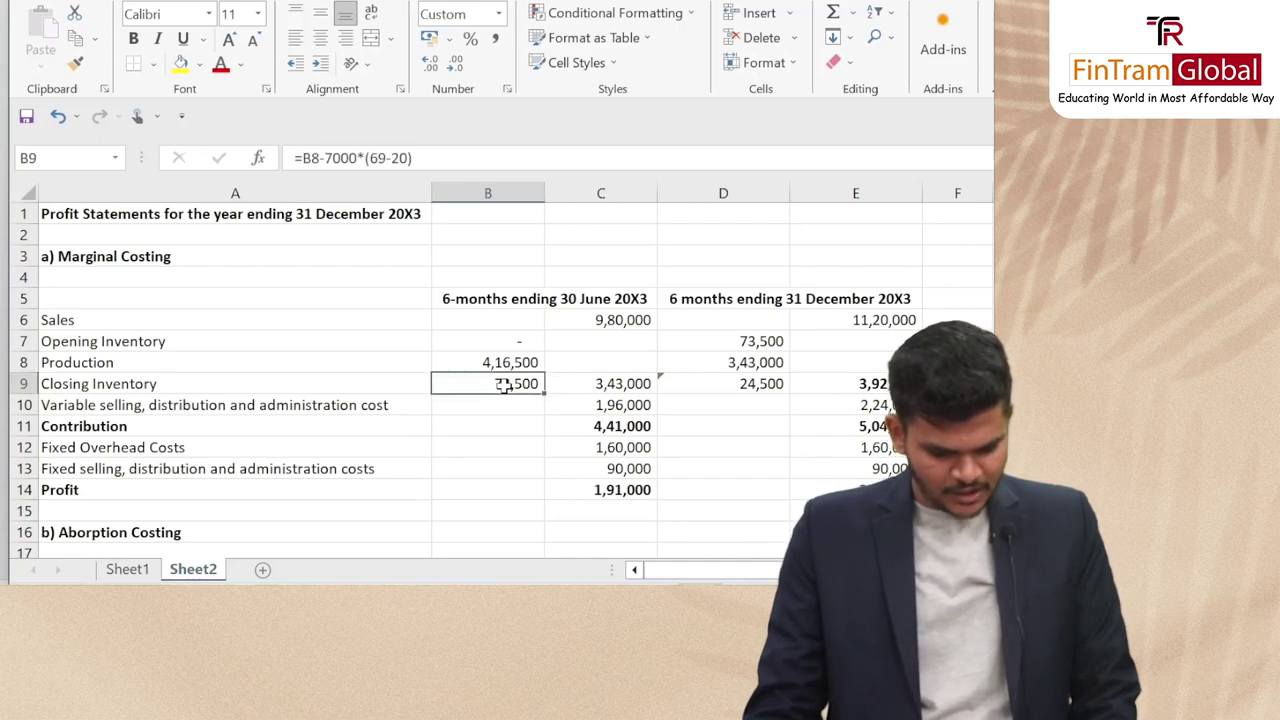
click(501, 407)
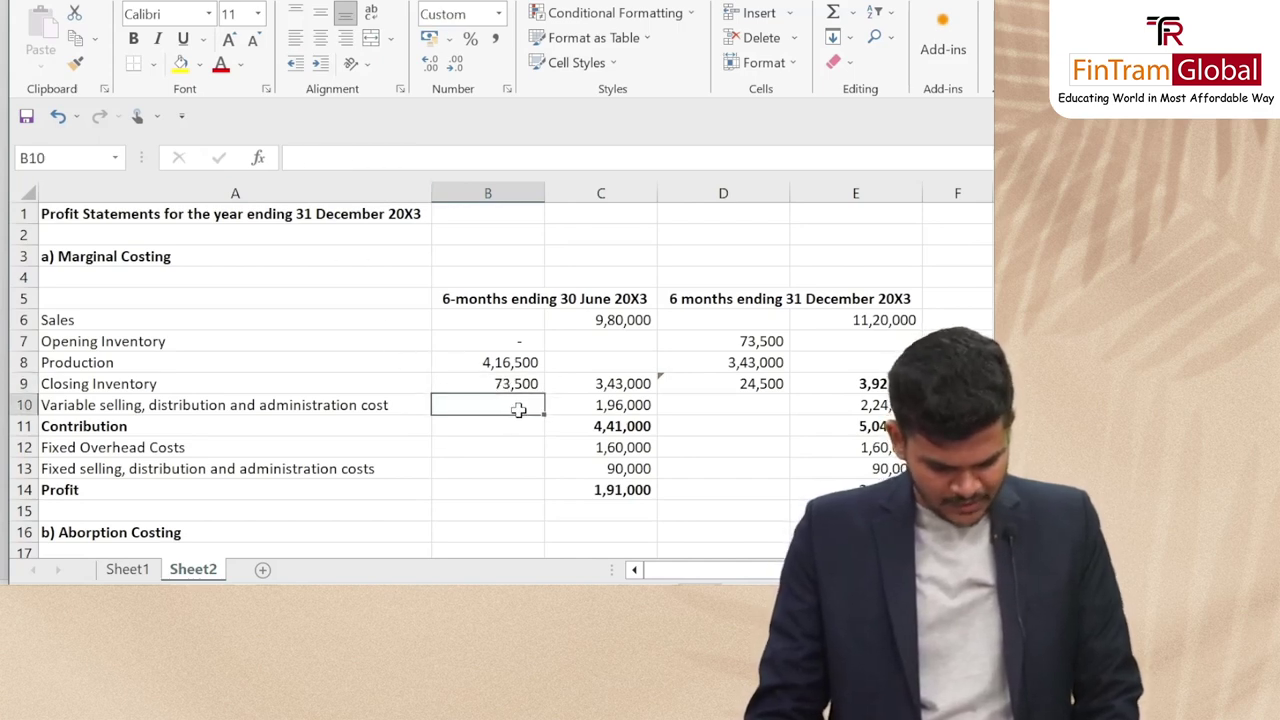
click(478, 386)
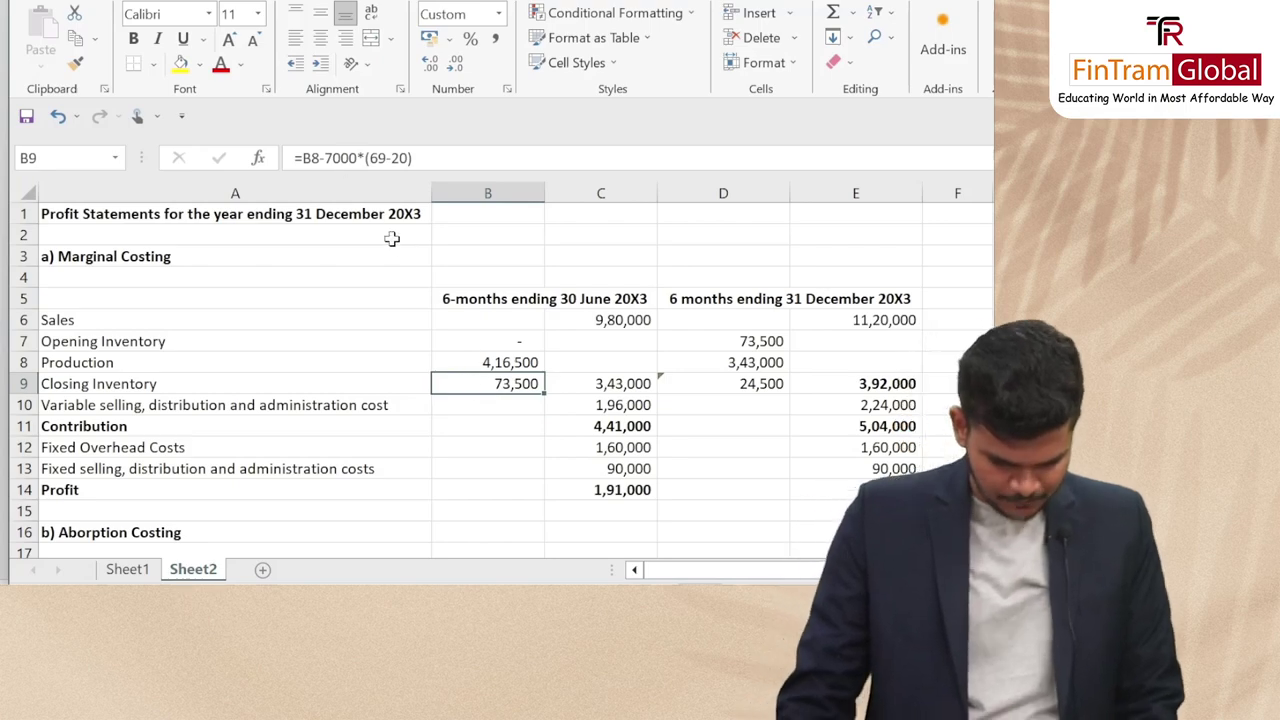
click(495, 405)
click(505, 447)
scroll(510, 466, down, 6)
scroll(510, 466, down, 3)
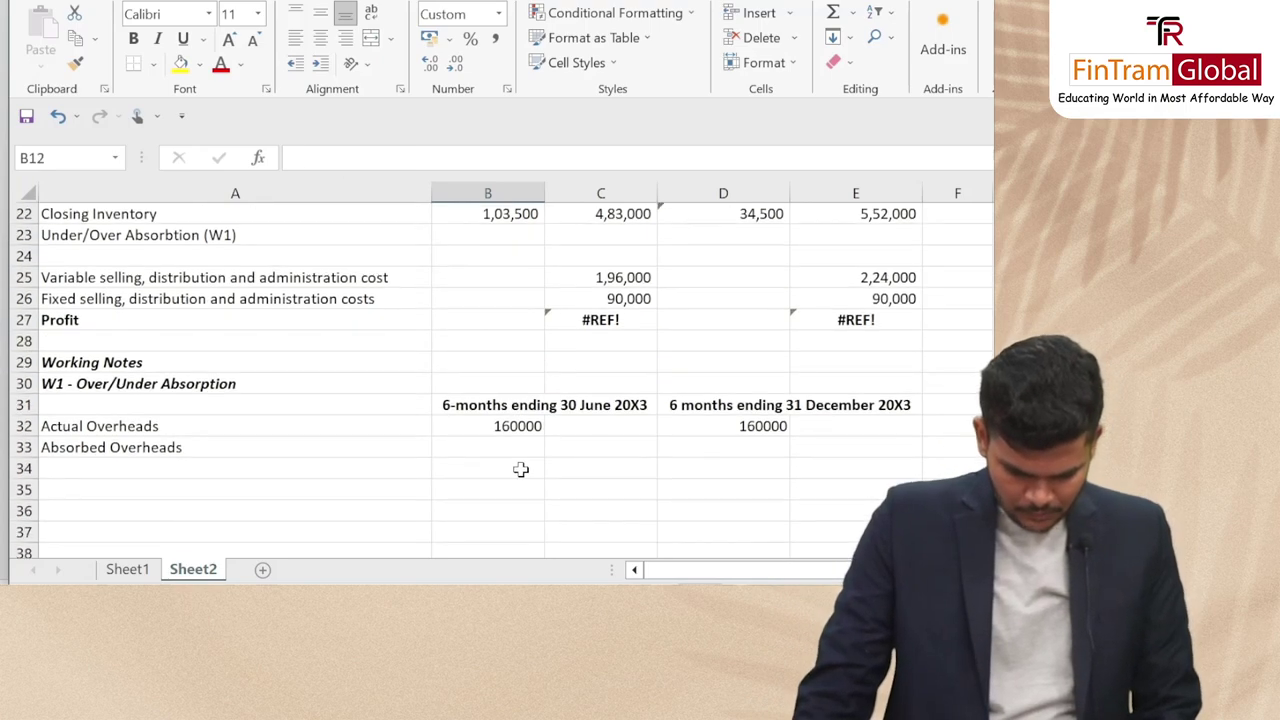
click(510, 319)
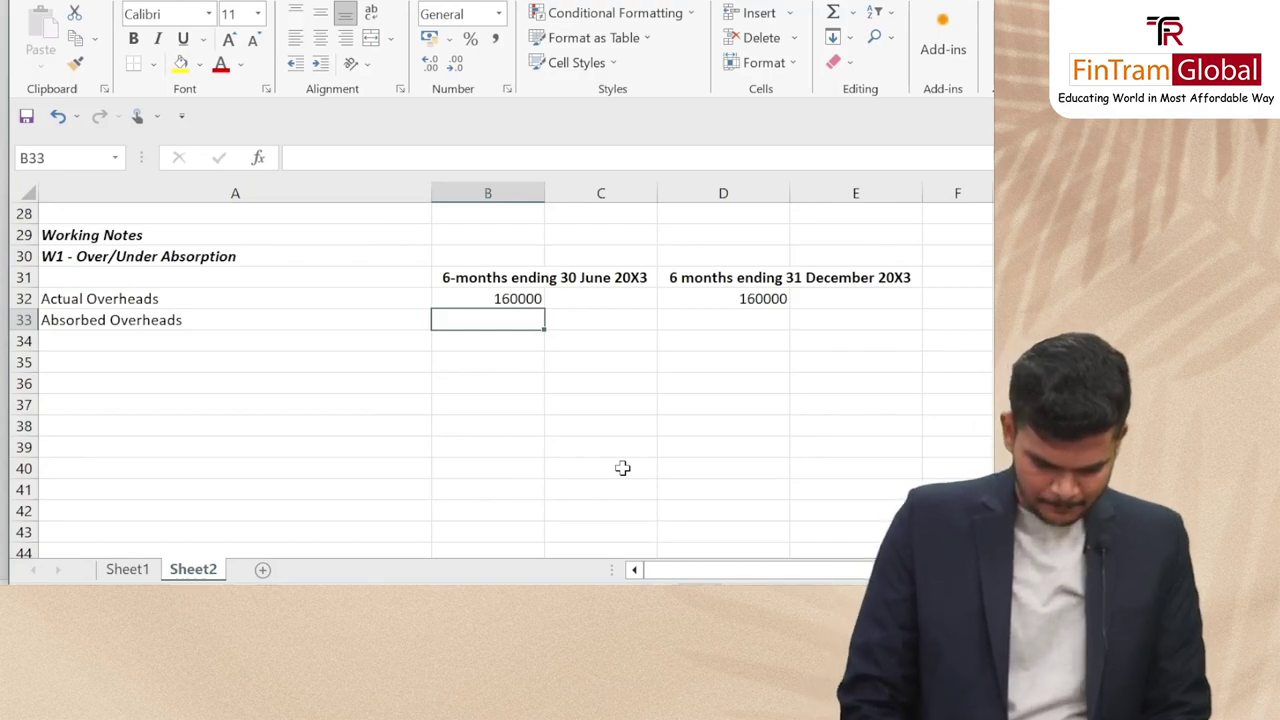
Switch to the PM CHAPTER 3 Word document and check the example's production and sales budgets for both six-month periods
key(alt+Tab)
key(alt+shift+Tab)
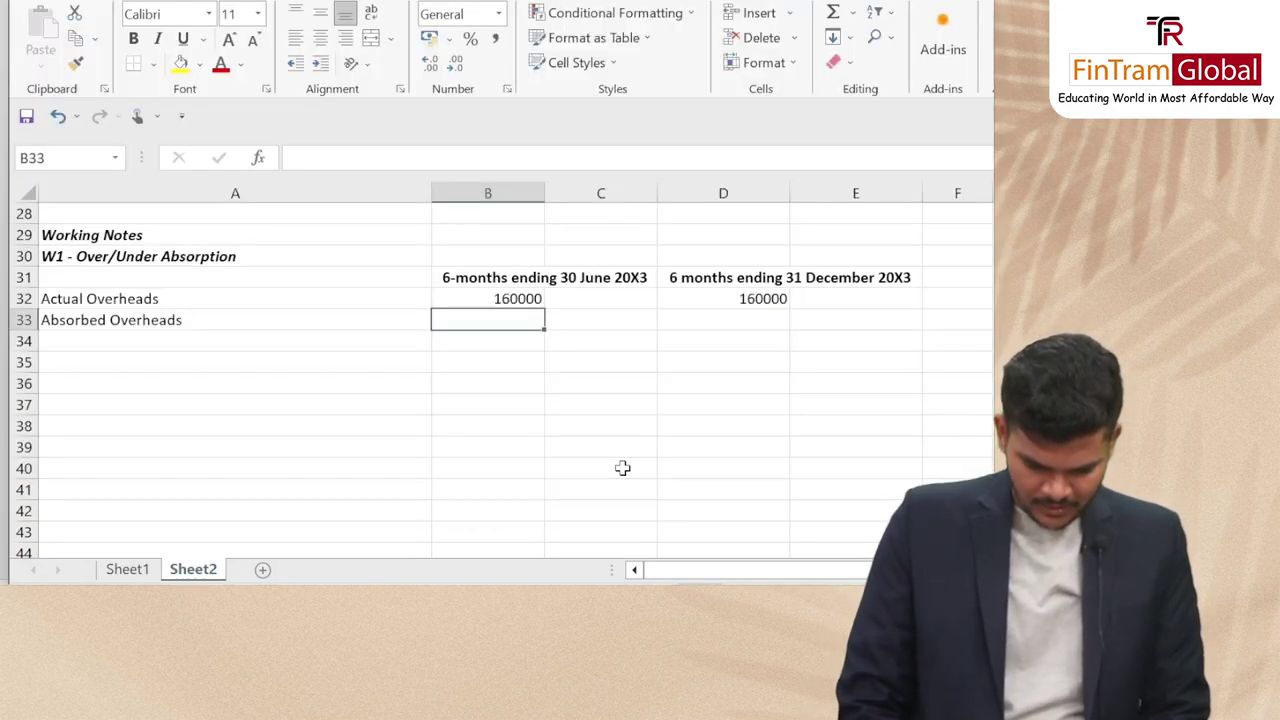
key(alt+Tab)
key(alt+Tab)
key(alt+shift+Tab)
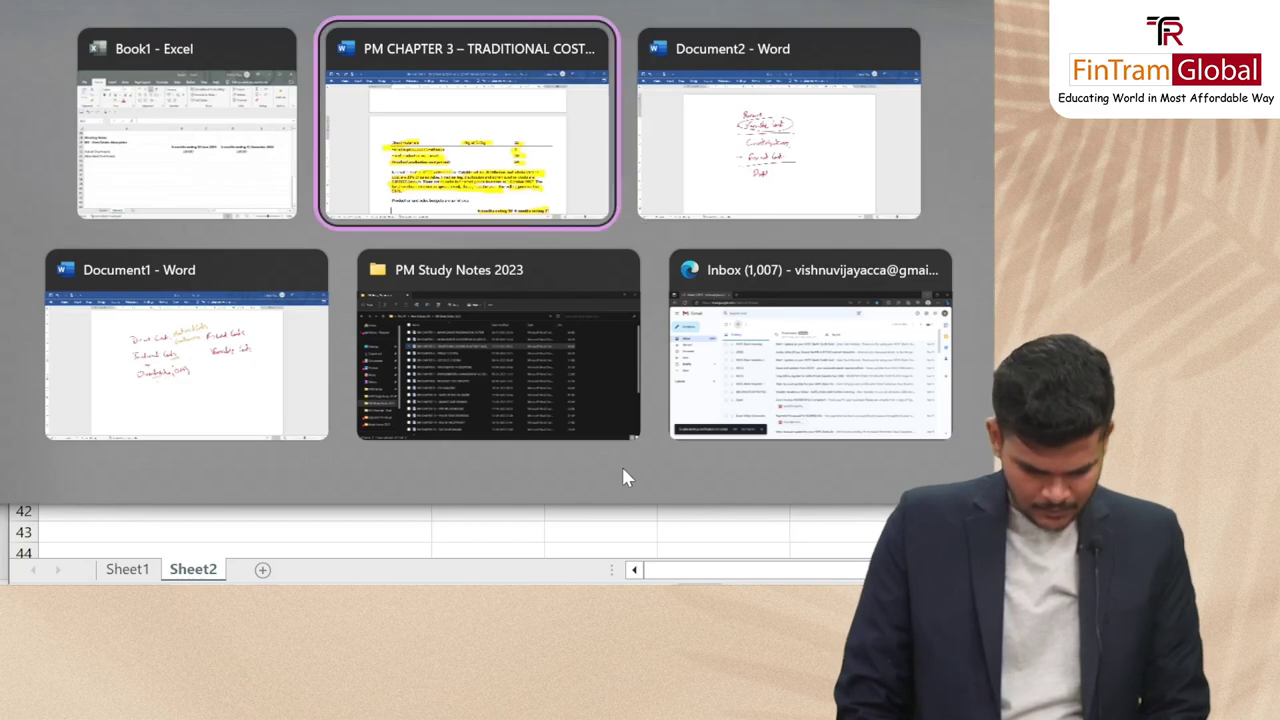
scroll(631, 395, up, 5)
scroll(631, 395, down, 3)
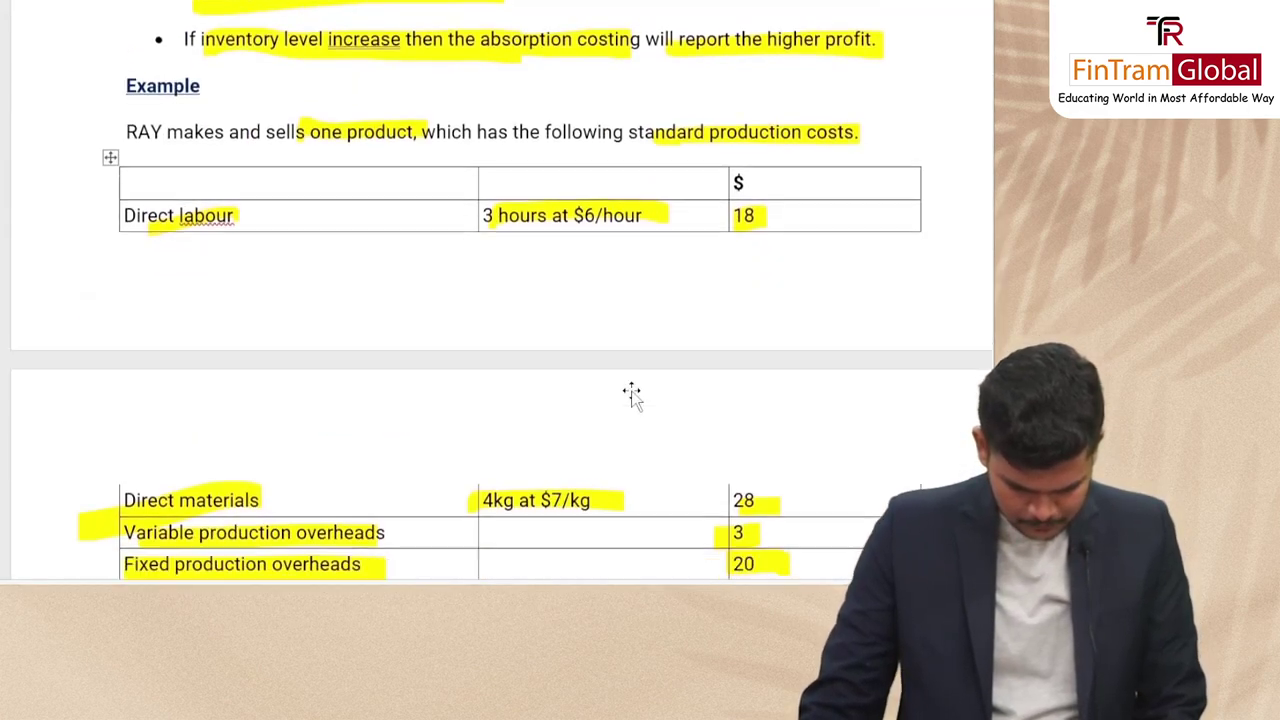
scroll(631, 395, down, 10)
click(617, 279)
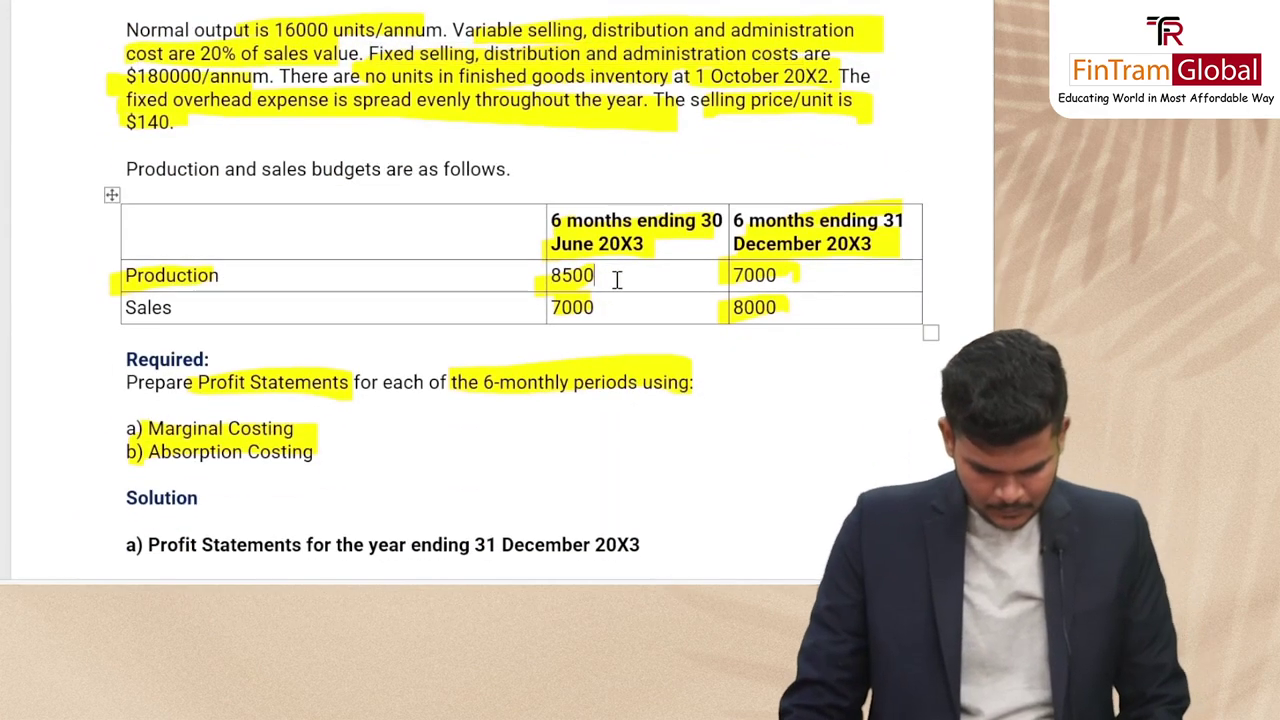
click(620, 309)
click(351, 284)
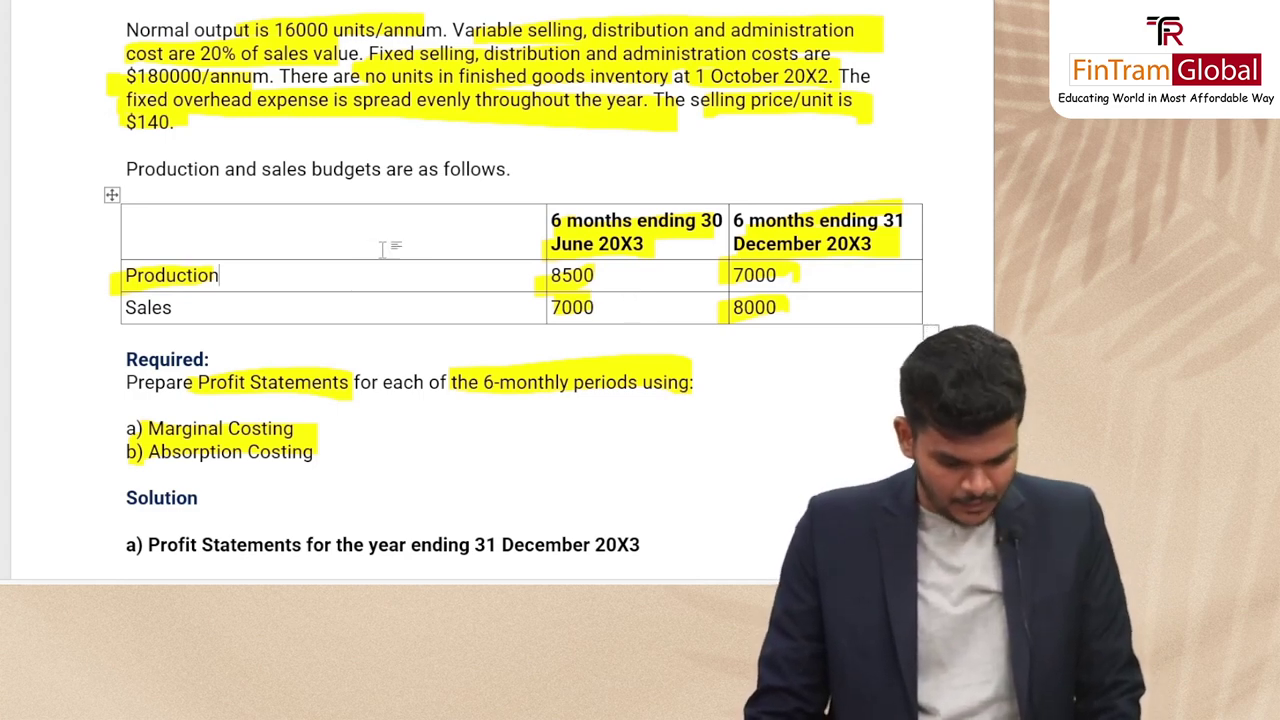
click(450, 155)
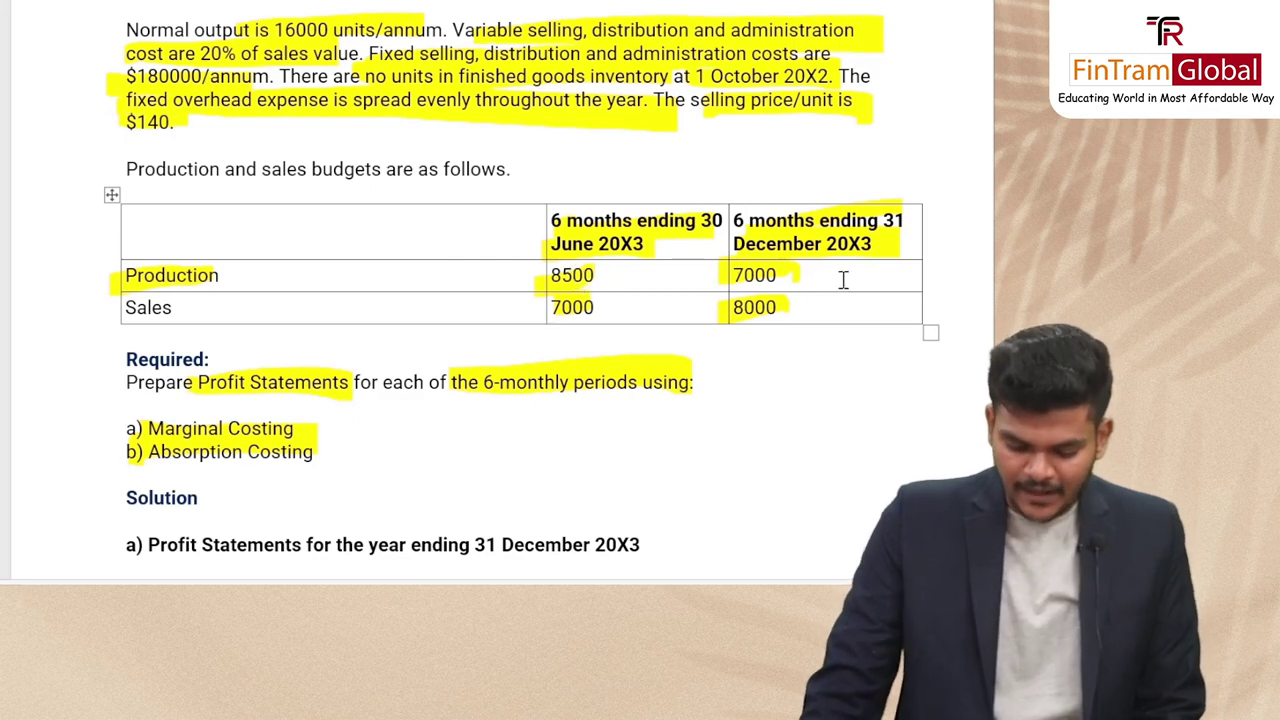
Switch back to the Excel workbook and calculate the June-period Absorbed Overheads in B33 with the formula =8500*20
key(alt+Tab)
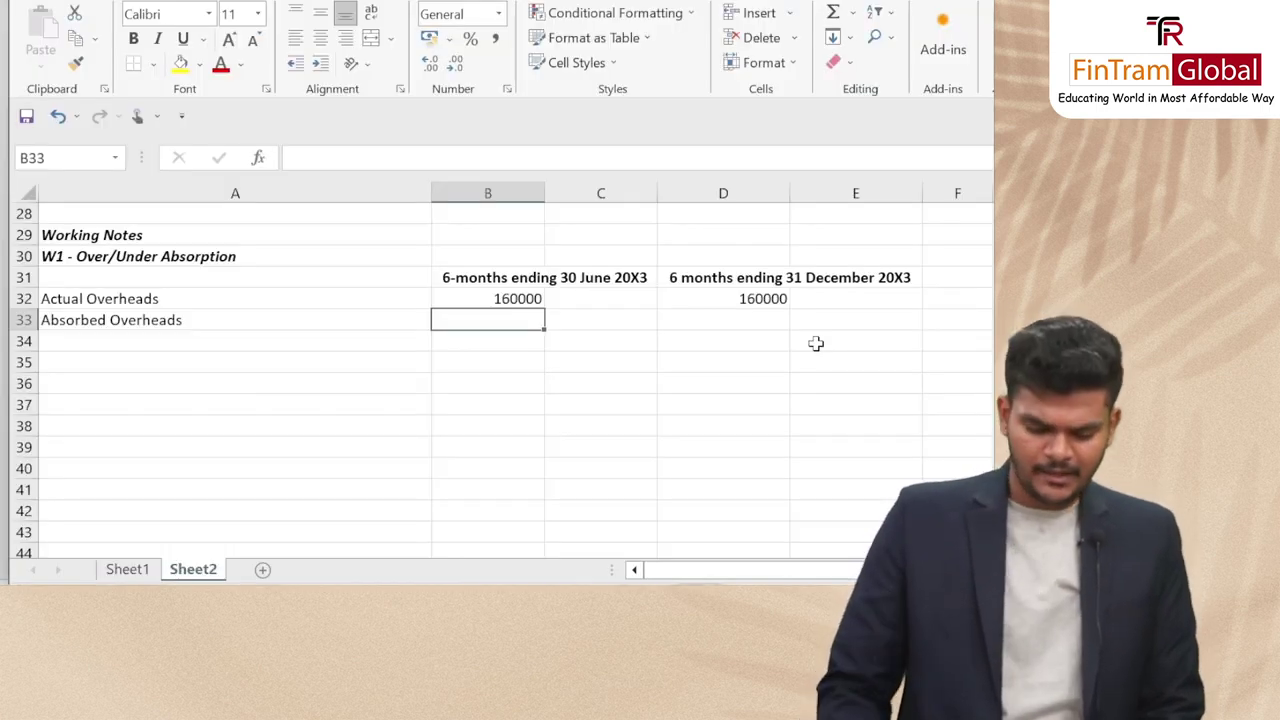
text(=)
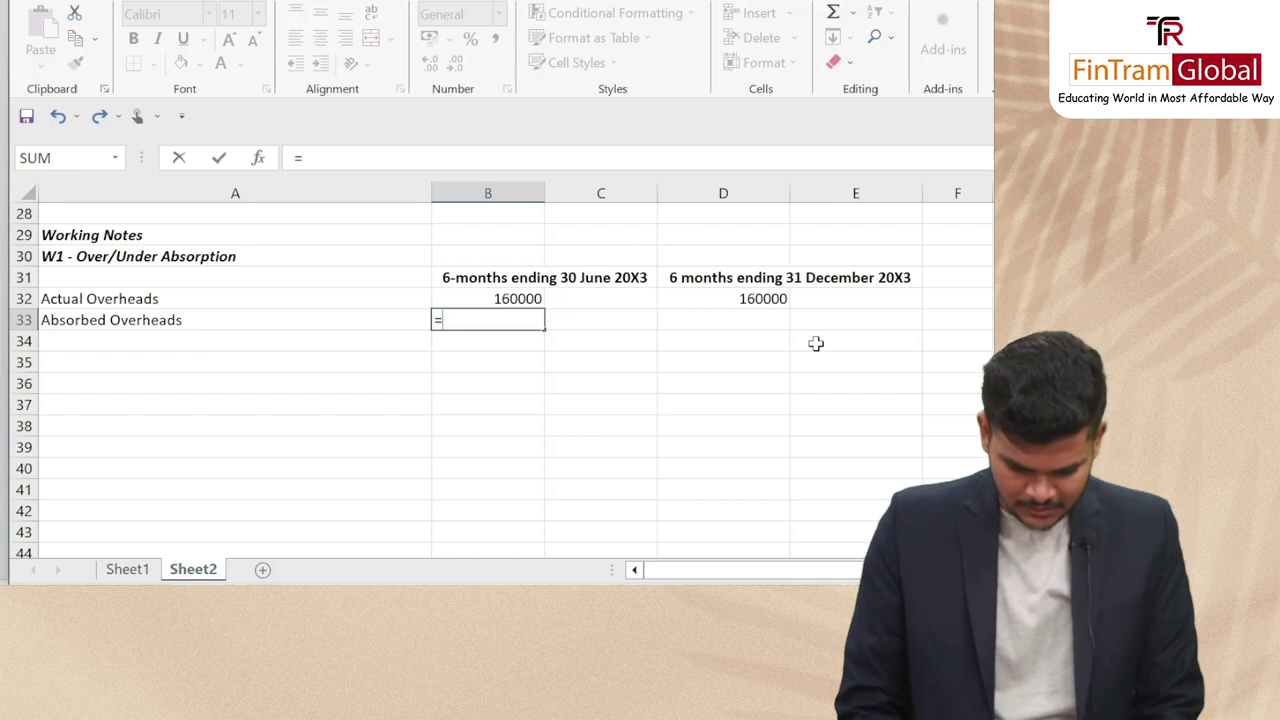
text(85)
key(BackSpace)
key(BackSpace)
text(00)
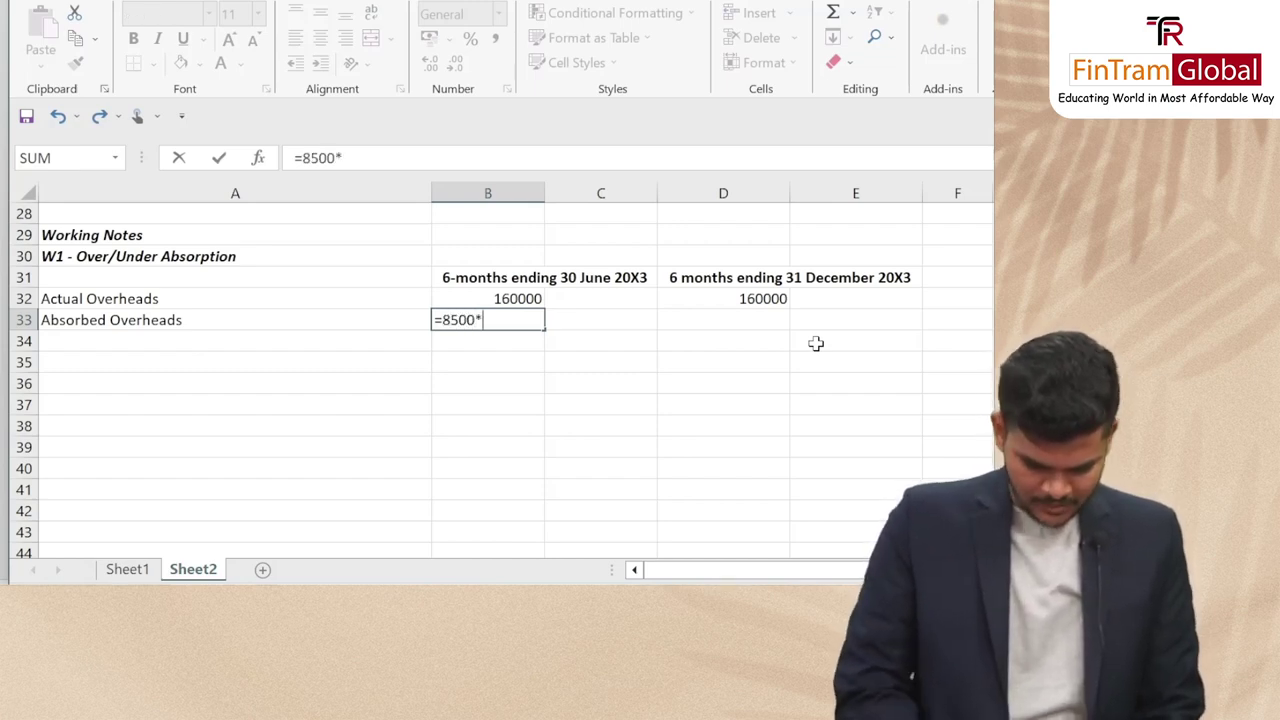
text(*2)
key(Return)
key(Up)
key(Up)
key(Down)
Calculate the December-period Absorbed Overheads in D33 with the formula =7000*20
key(Right)
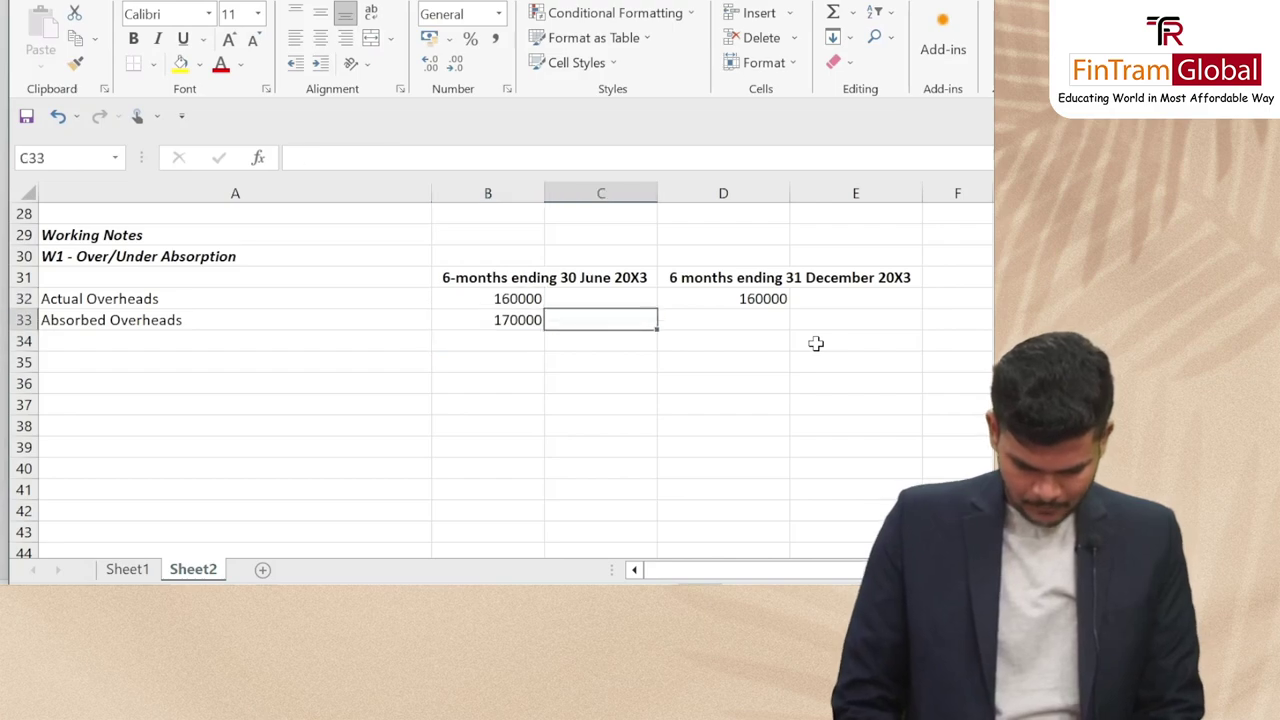
key(alt+Tab)
key(alt+Tab)
text(=)
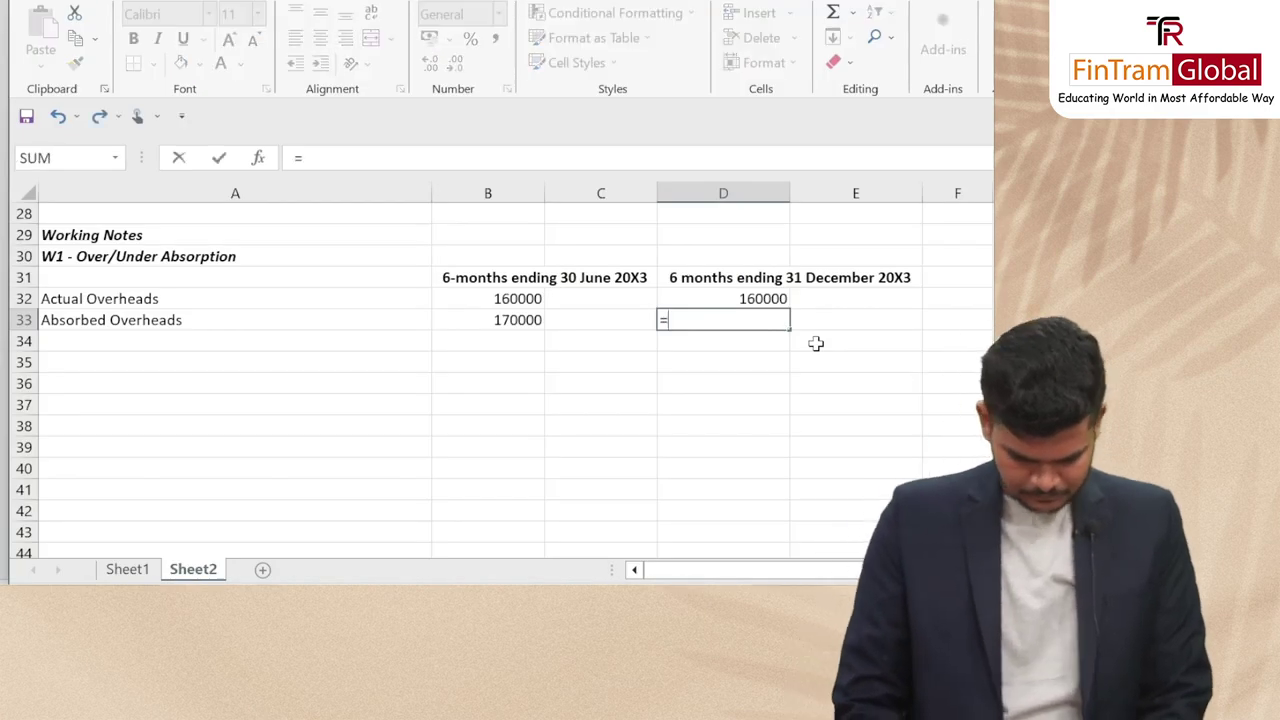
text(7000*)
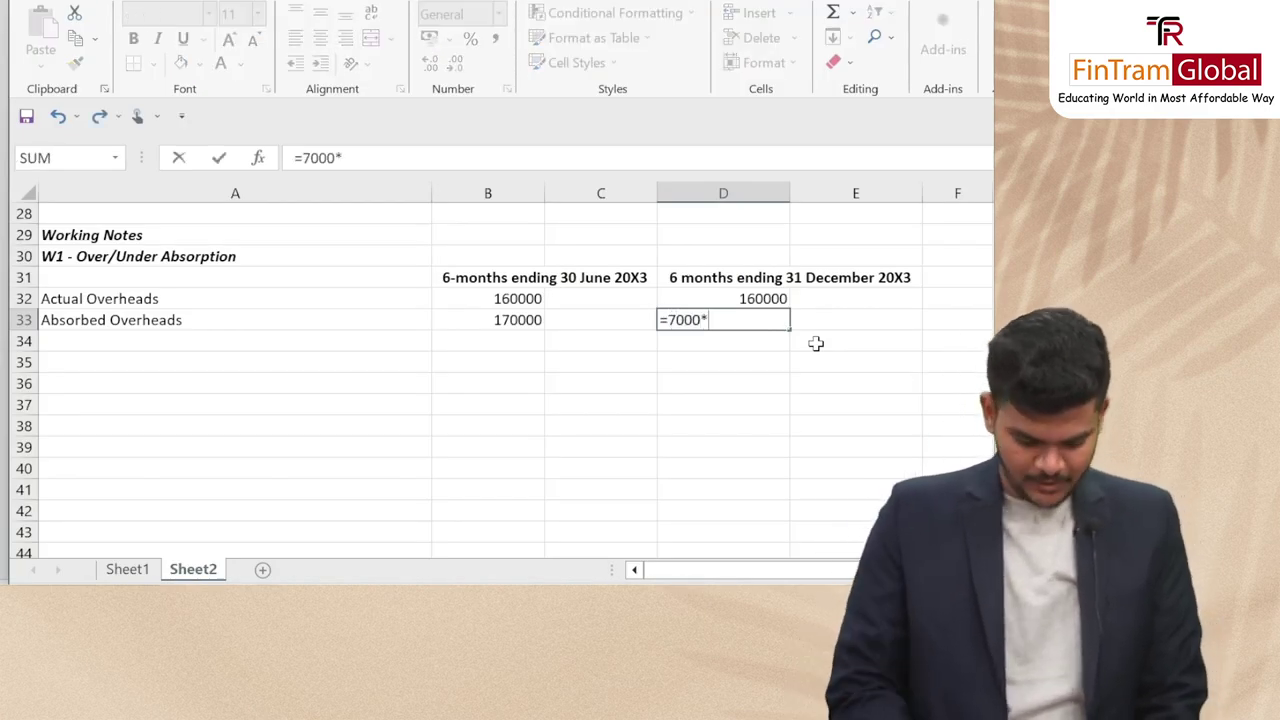
text(20)
key(Return)
Add the row label Difference in A34, below Absorbed Overheads in the W1 note
key(Left)
key(Left)
key(Left)
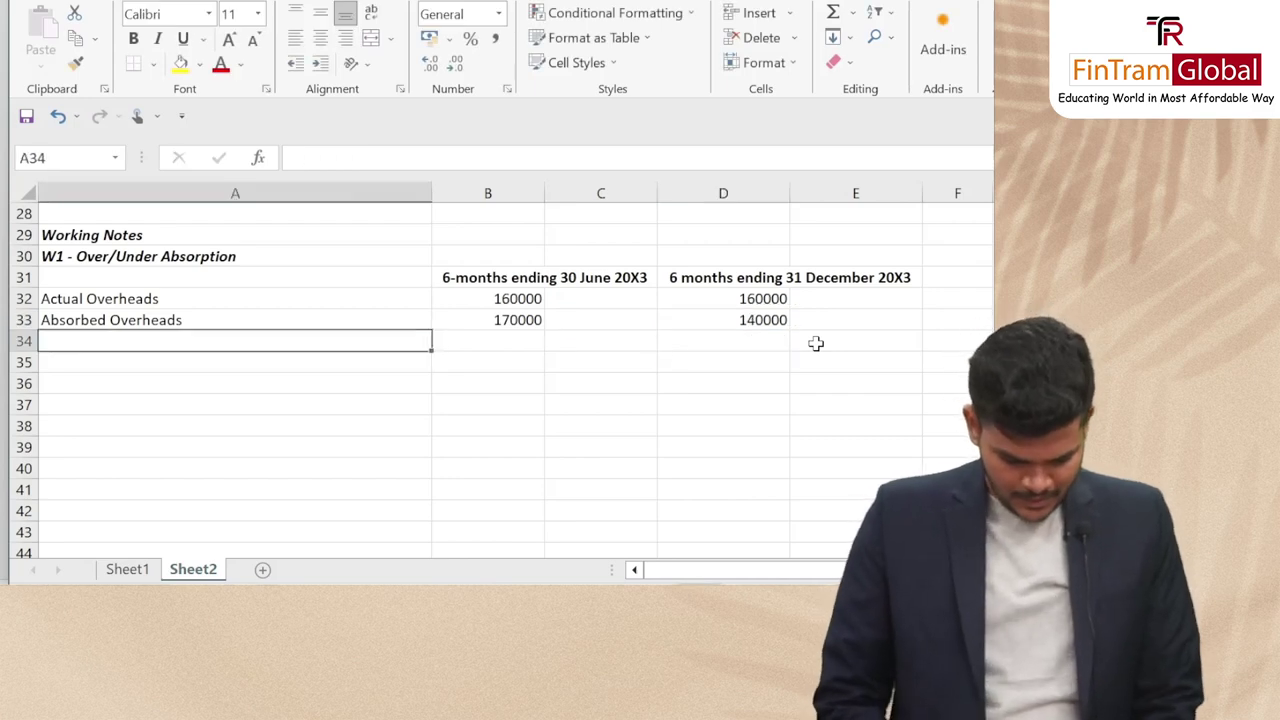
text(Diff)
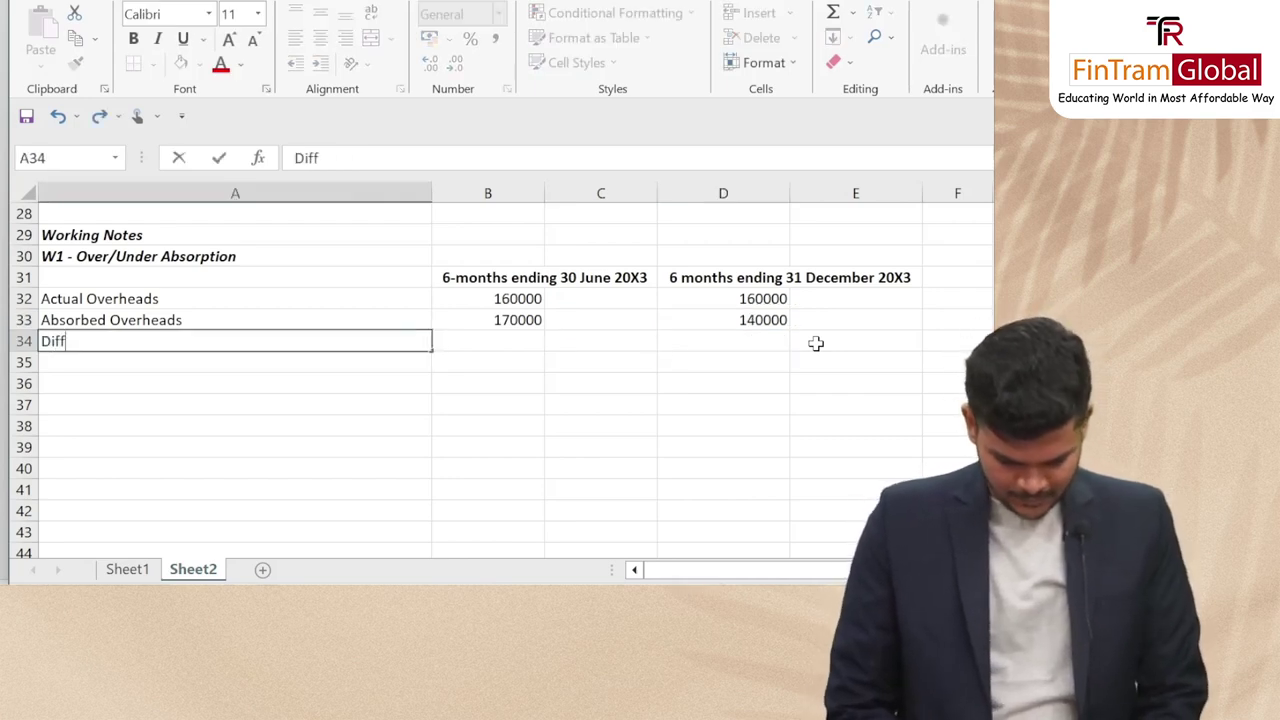
text(erence)
Calculate the June-period Difference in B34 by subtracting absorbed from actual overheads with =B32-B33
key(Right)
key(Right)
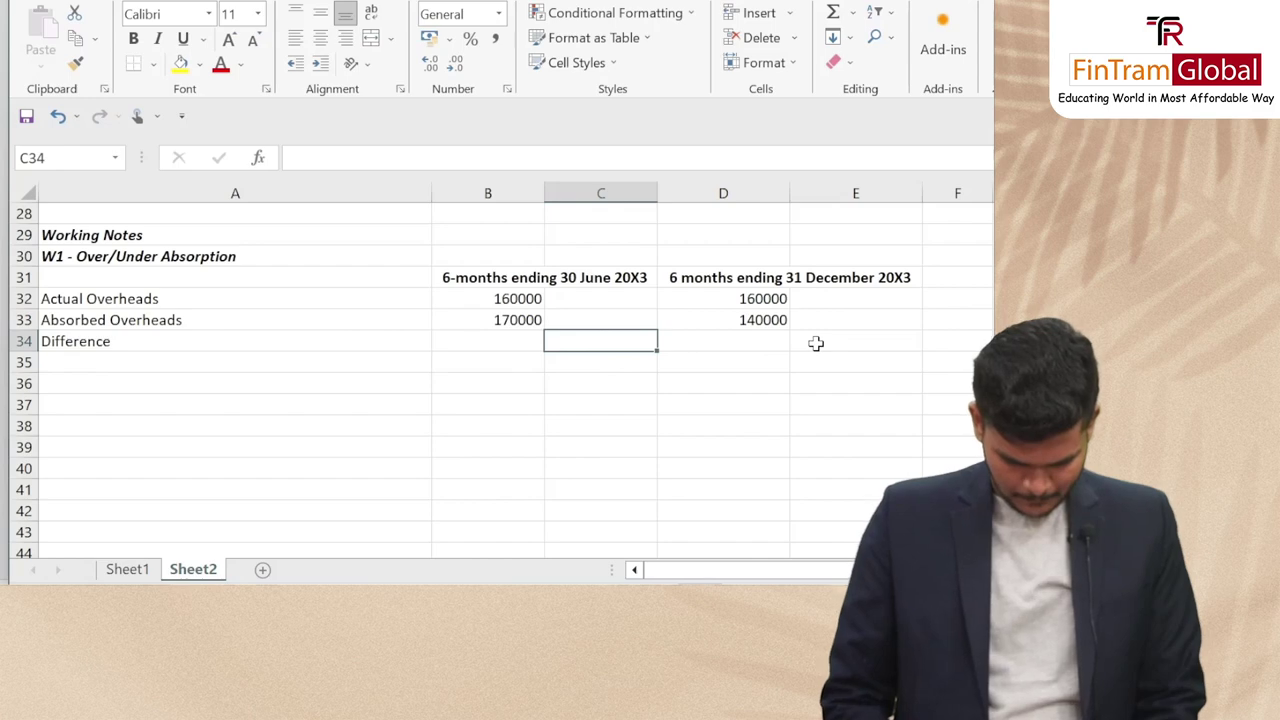
key(Left)
text(=)
key(Up)
key(Up)
text(-)
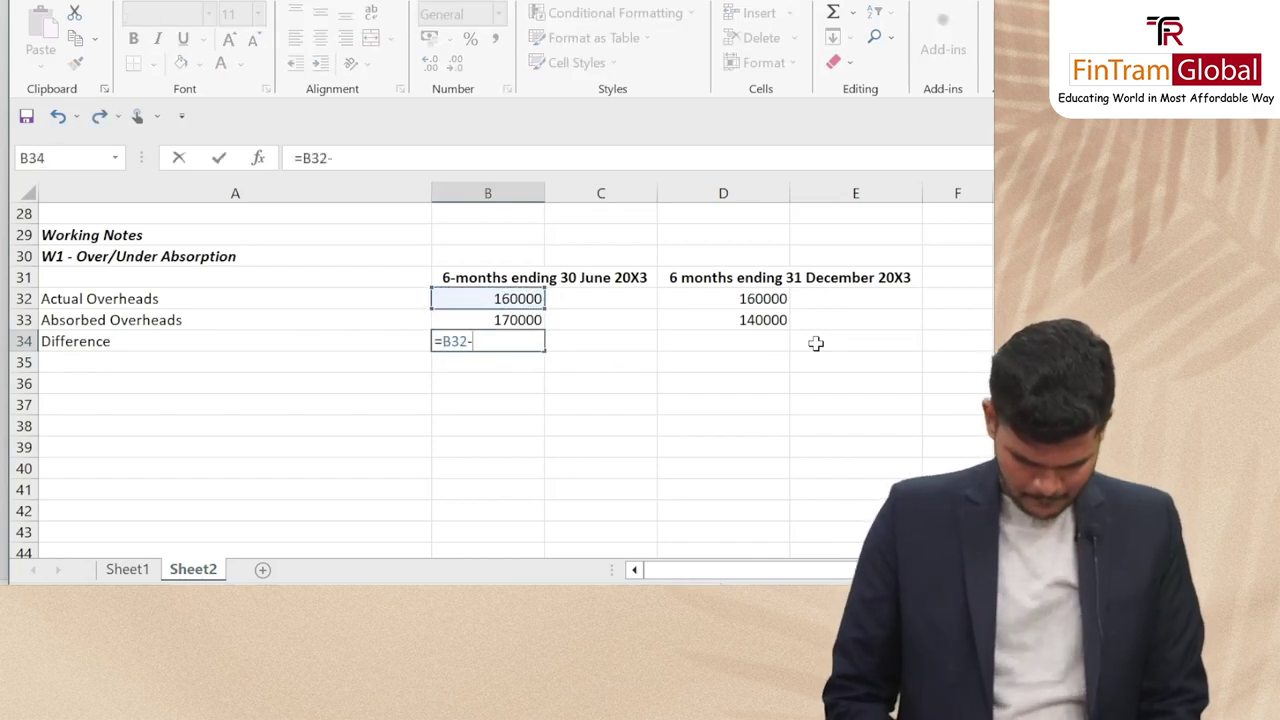
key(Up)
key(Return)
Copy the Difference formula from B34 into D34 for the December period
text(\)
key(Up)
key(ctrl+c)
key(Right)
key(Right)
key(ctrl+v)
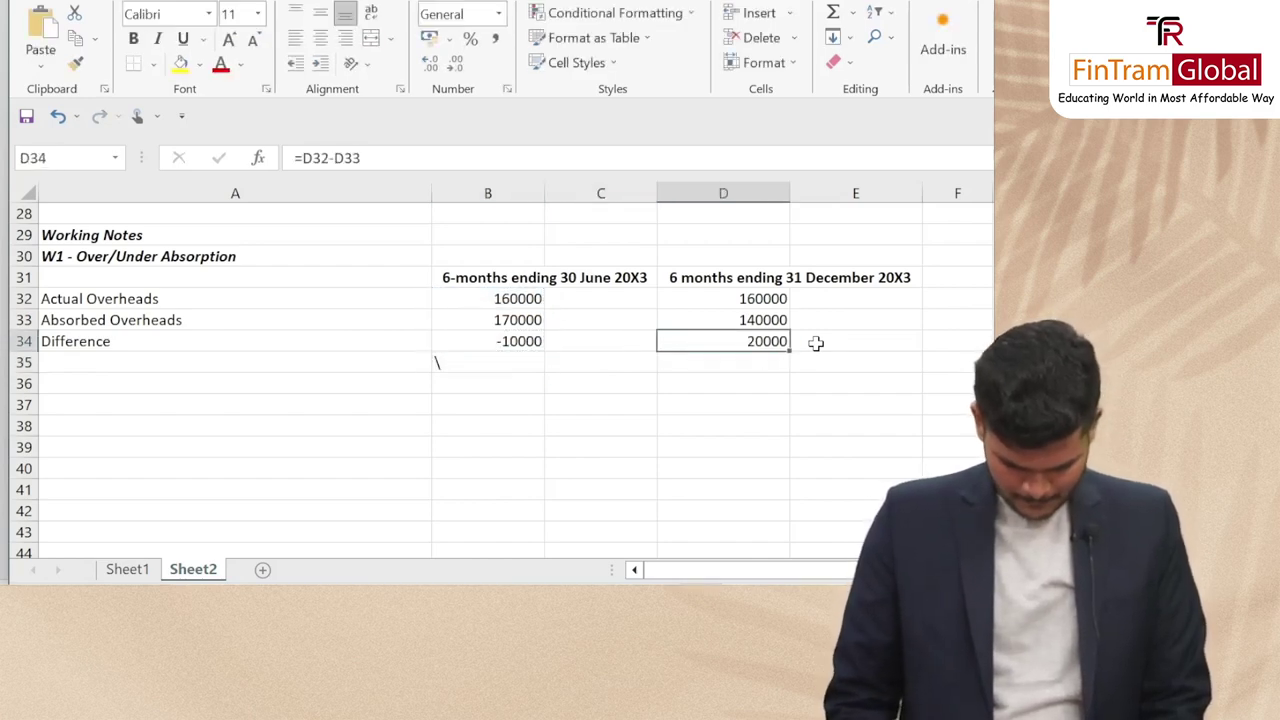
Clear the stray backslash from B35 below the June-period Difference
key(Left)
key(Left)
key(Left)
key(Down)
key(Right)
key(Delete)
Format the W1 figures in B32:D34 with thousands separators and no decimal places
key(Up)
key(Up)
key(Up)
key(shift+Down)
key(shift+Down)
key(shift+Right)
key(shift+Right)
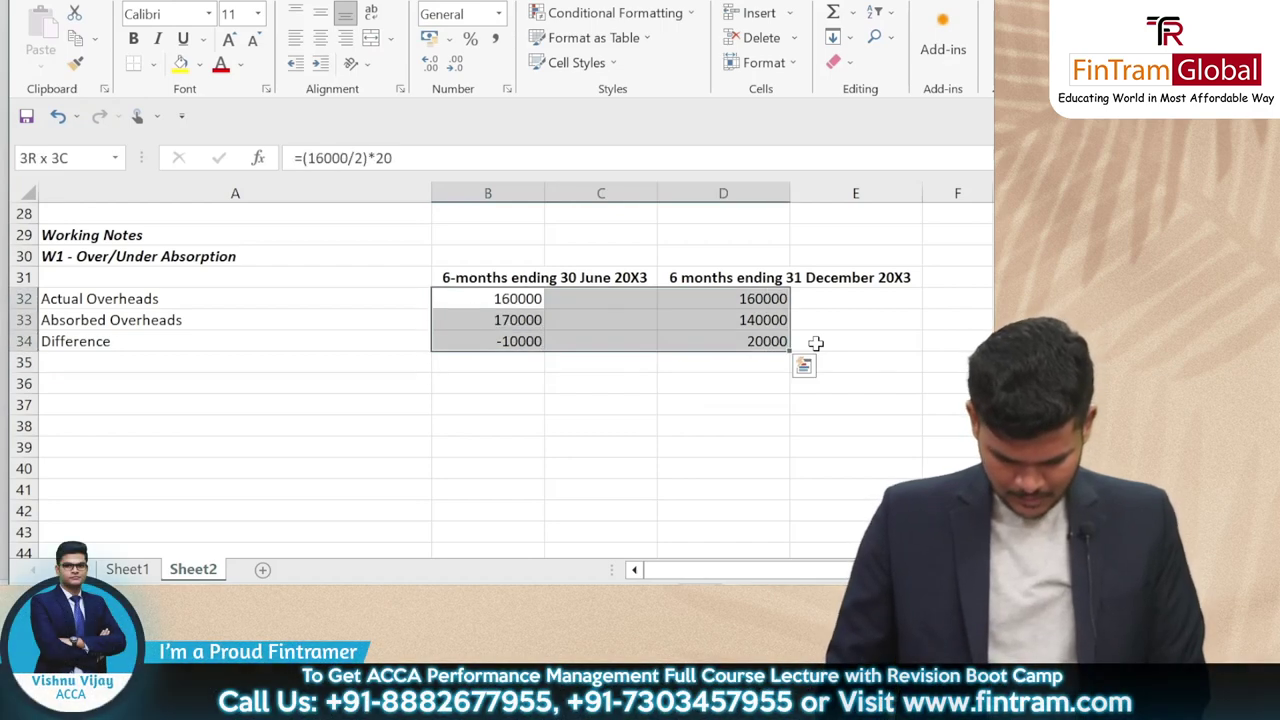
click(494, 38)
key(Down)
key(Up)
key(shift+Right)
key(shift+Right)
key(shift+Down)
key(shift+Down)
click(456, 63)
click(456, 63)
Make the Difference row A34:D34 of the W1 note bold
key(Left)
key(Down)
key(Down)
key(shift+Right)
key(shift+Right)
key(shift+Right)
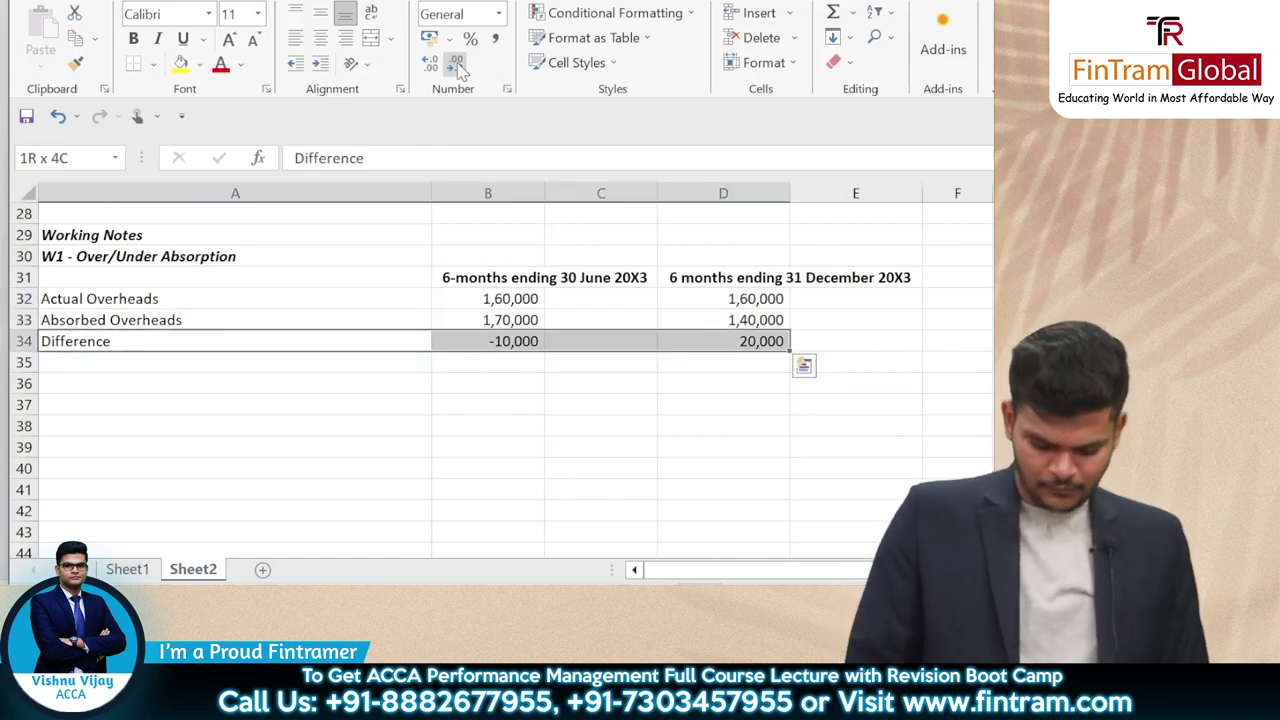
key(ctrl+b)
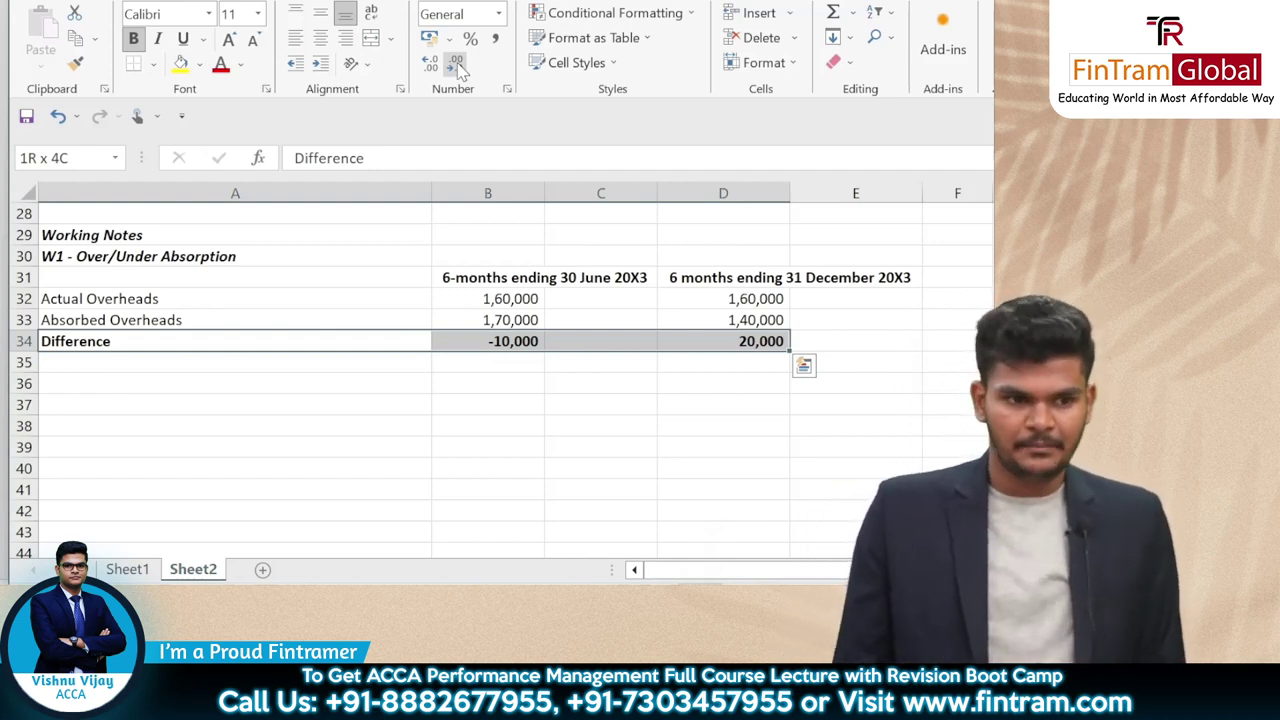
Compare the June and December Difference results in B34 and D34 to judge over- or under-absorption in each period
key(shift+Left)
key(shift+Left)
key(shift+Left)
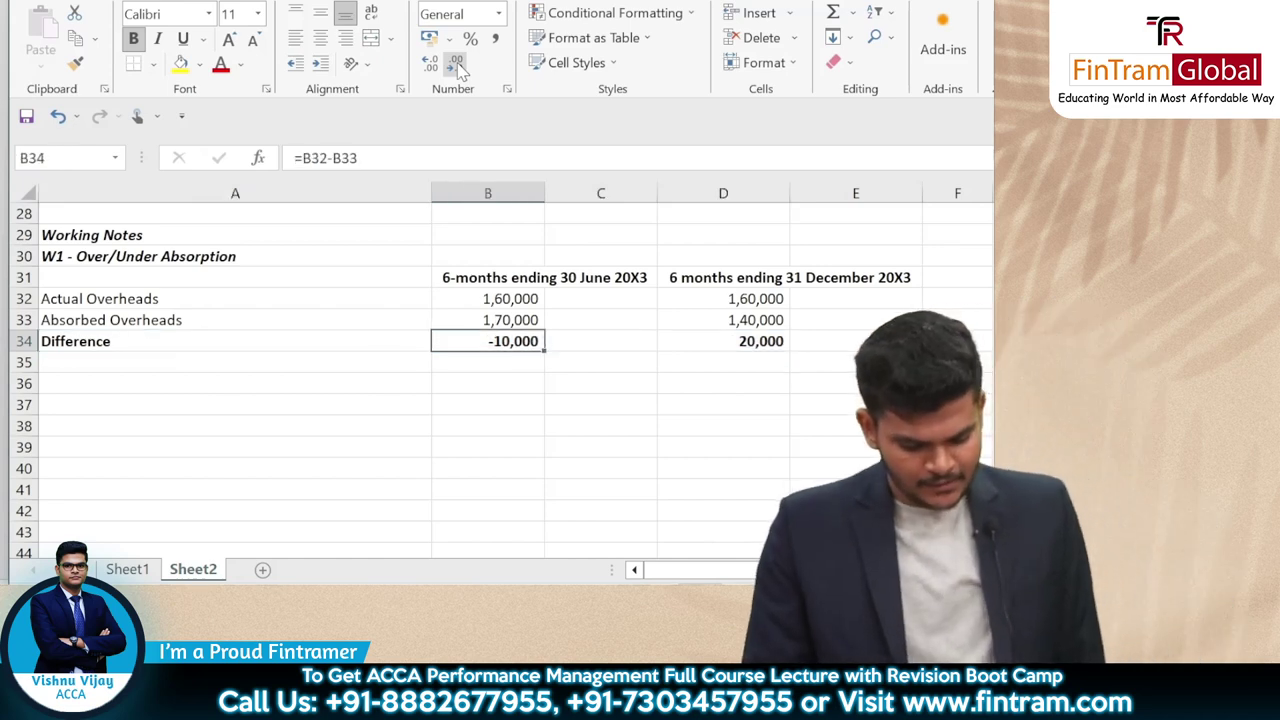
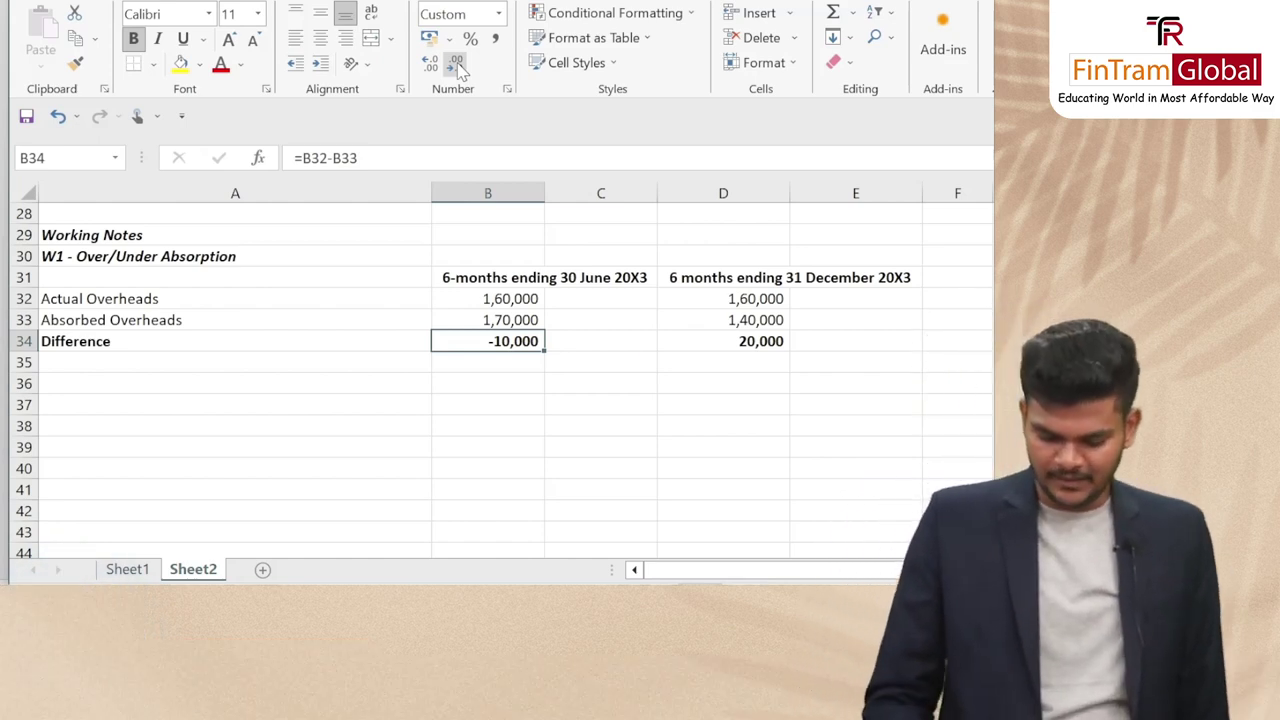
key(Right)
key(Right)
key(Up)
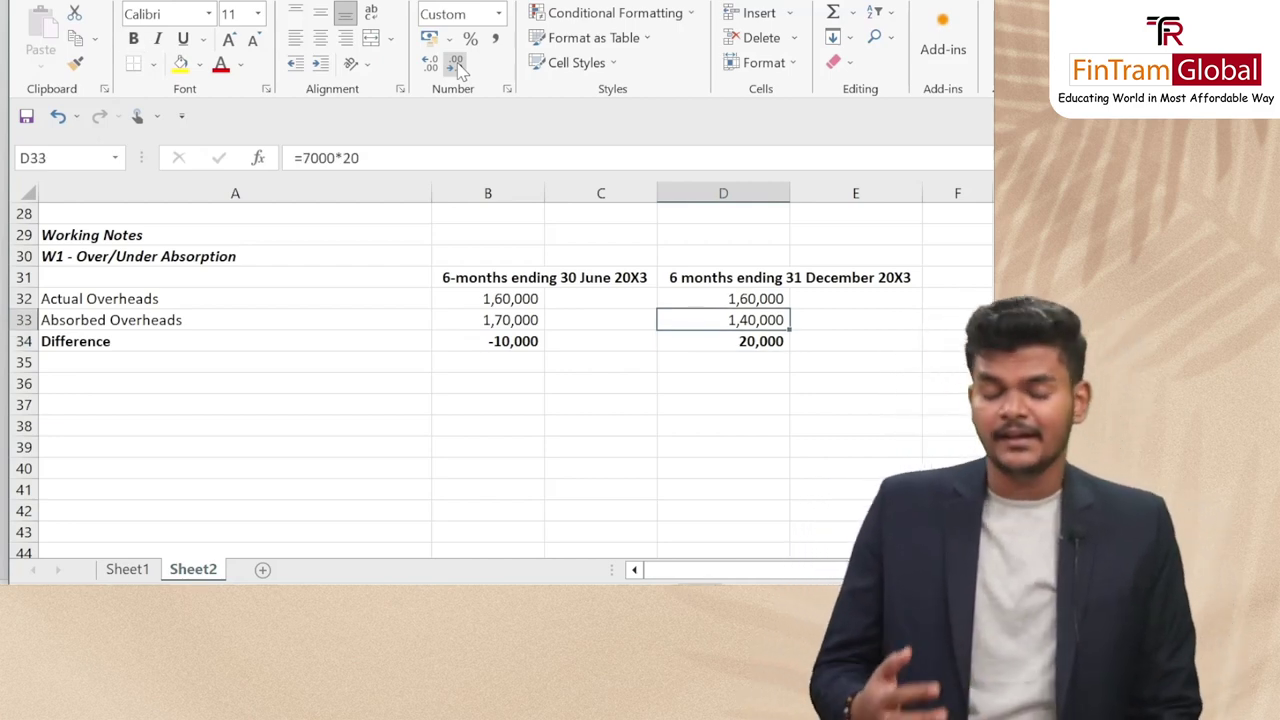
key(Down)
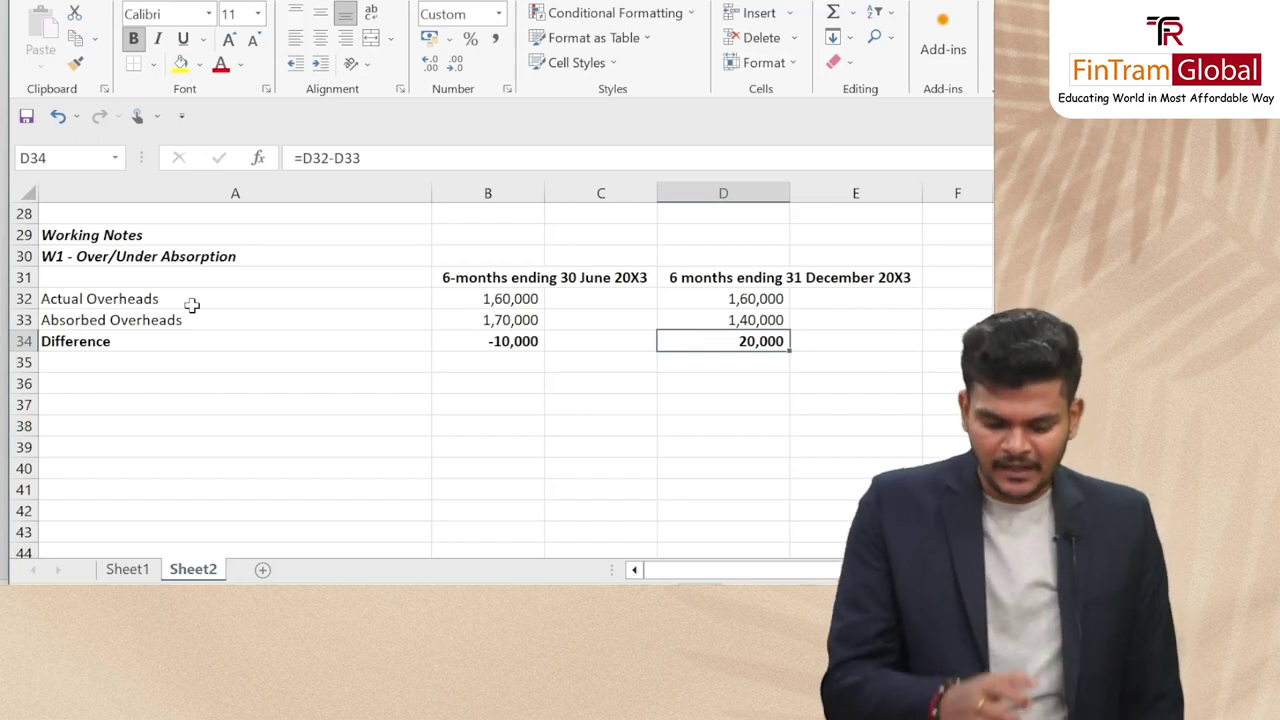
key(Left)
key(Left)
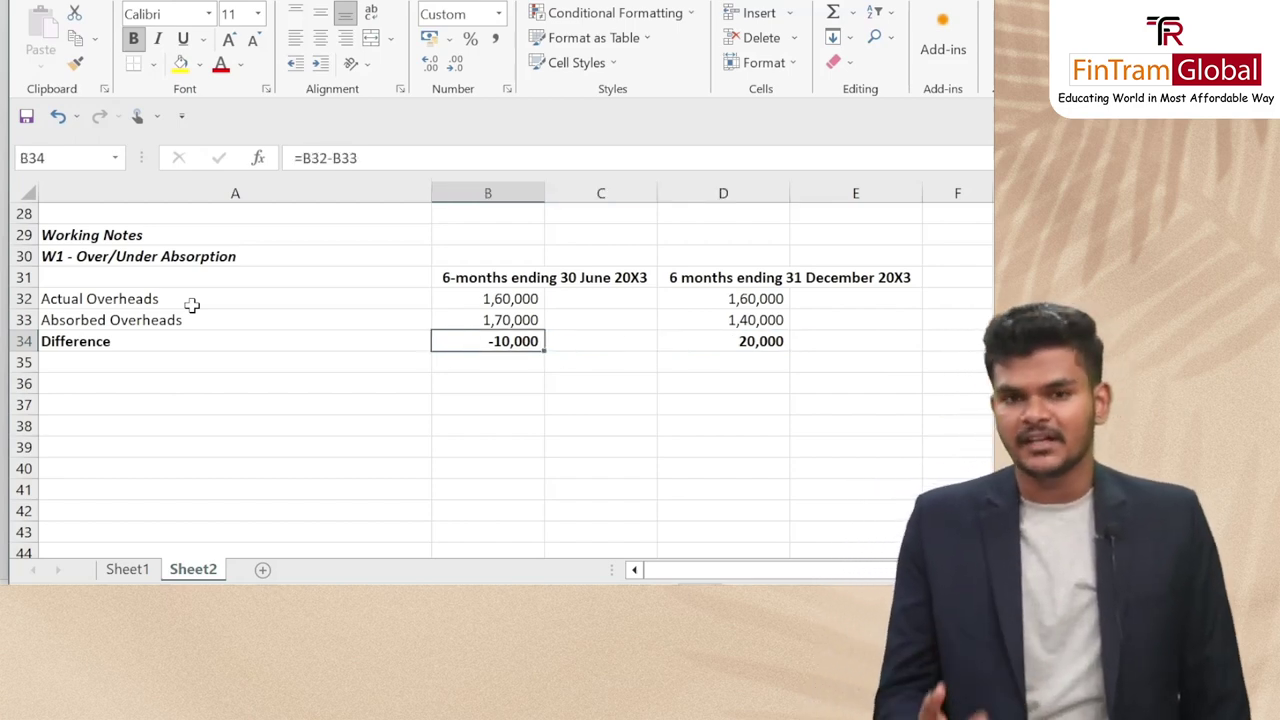
key(Right)
key(Right)
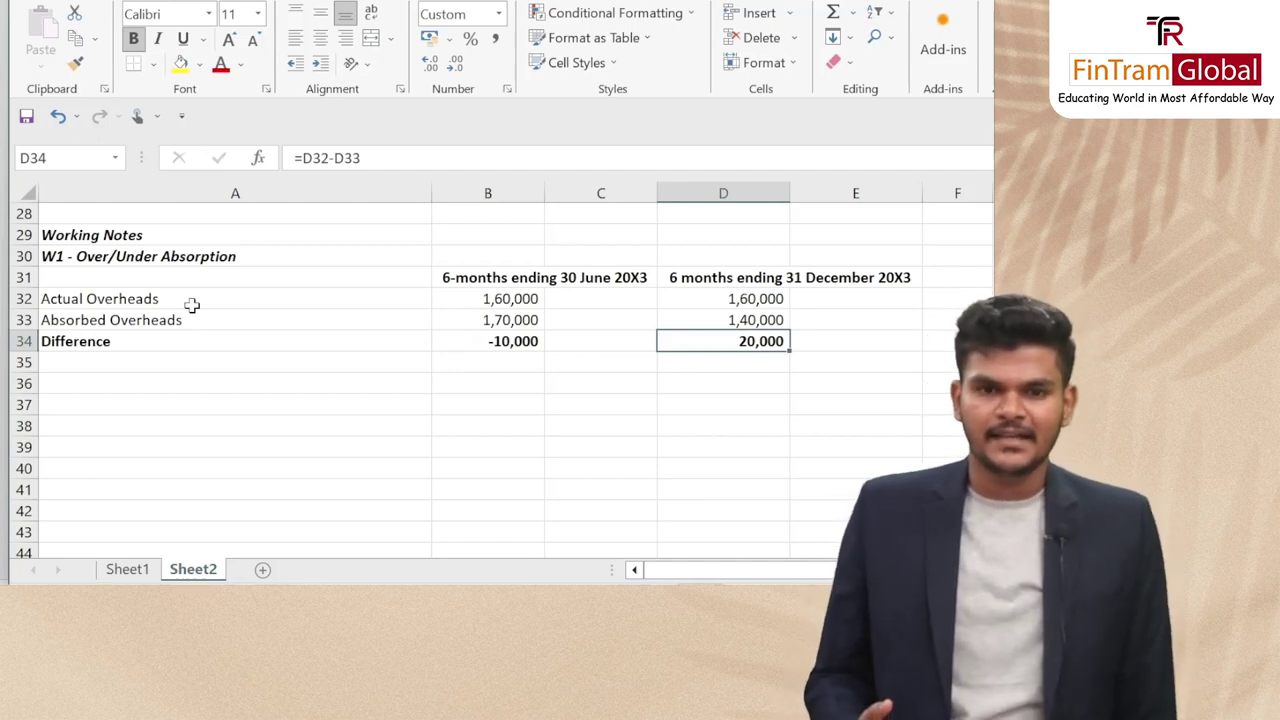
key(Left)
key(Left)
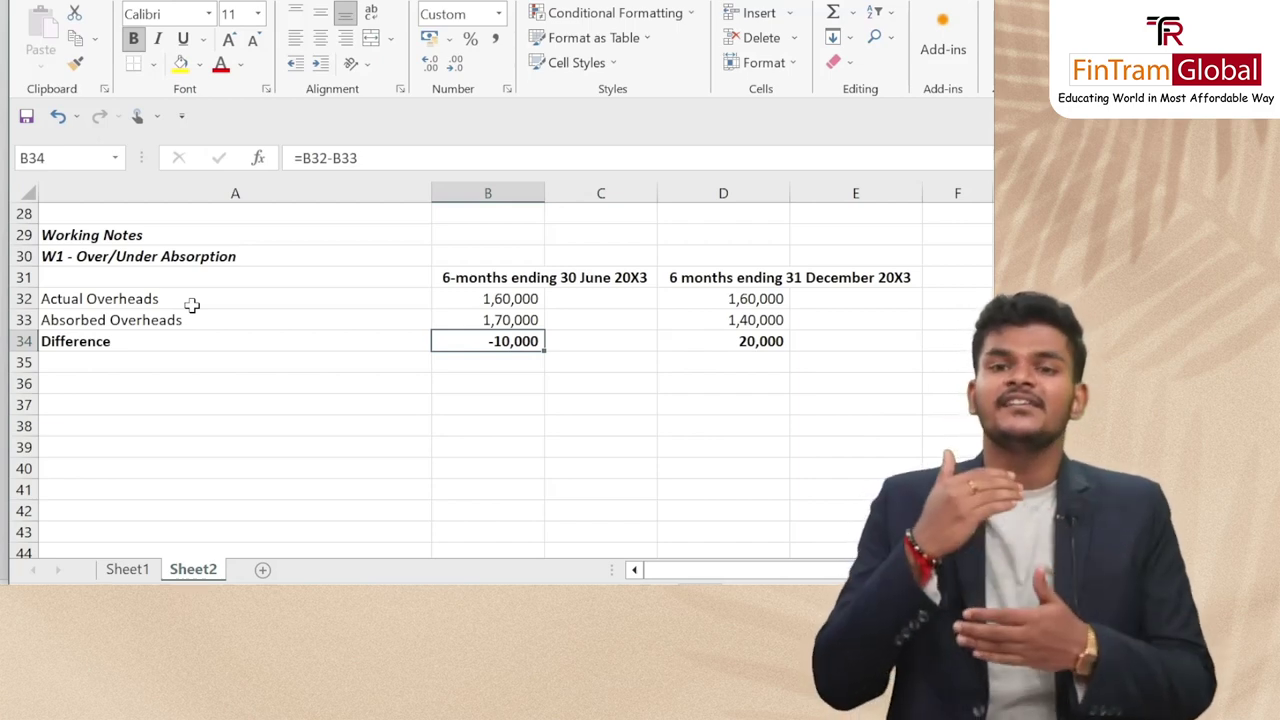
key(Right)
key(Right)
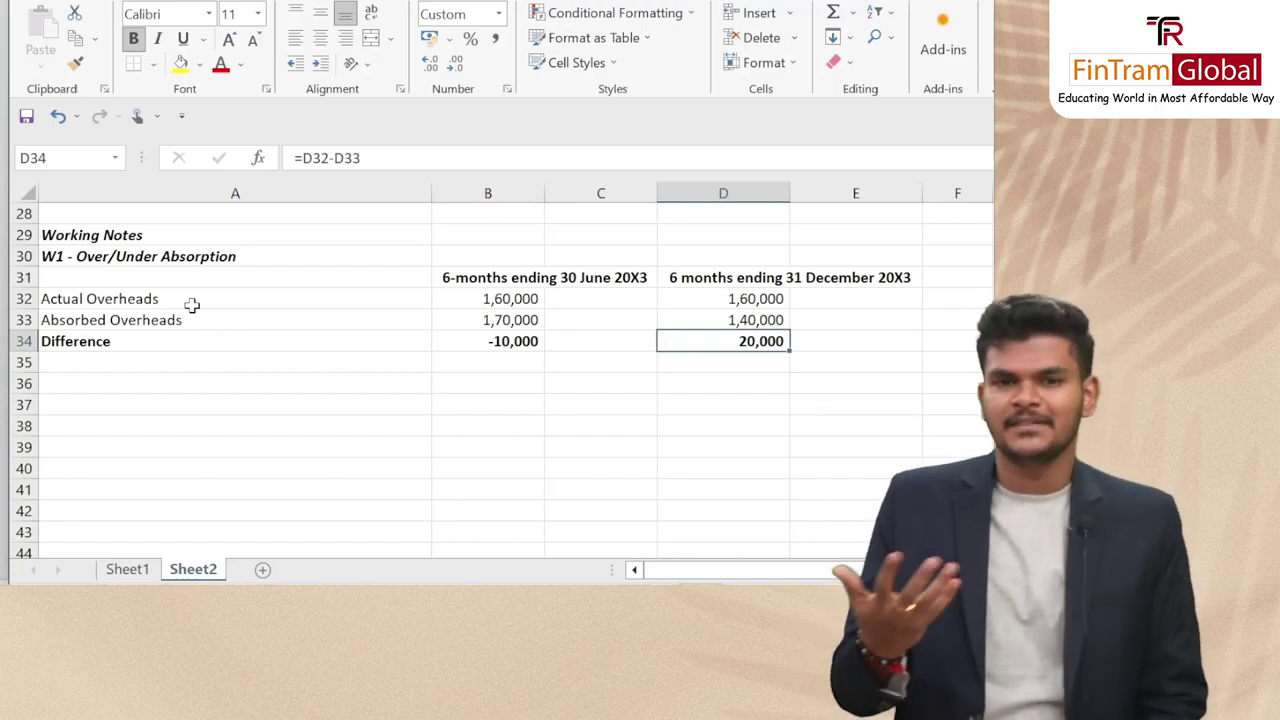
Link the June-period Under/Over Absorbtion (W1) cell C23 to the W1 Difference with =B34
scroll(192, 305, up, 4)
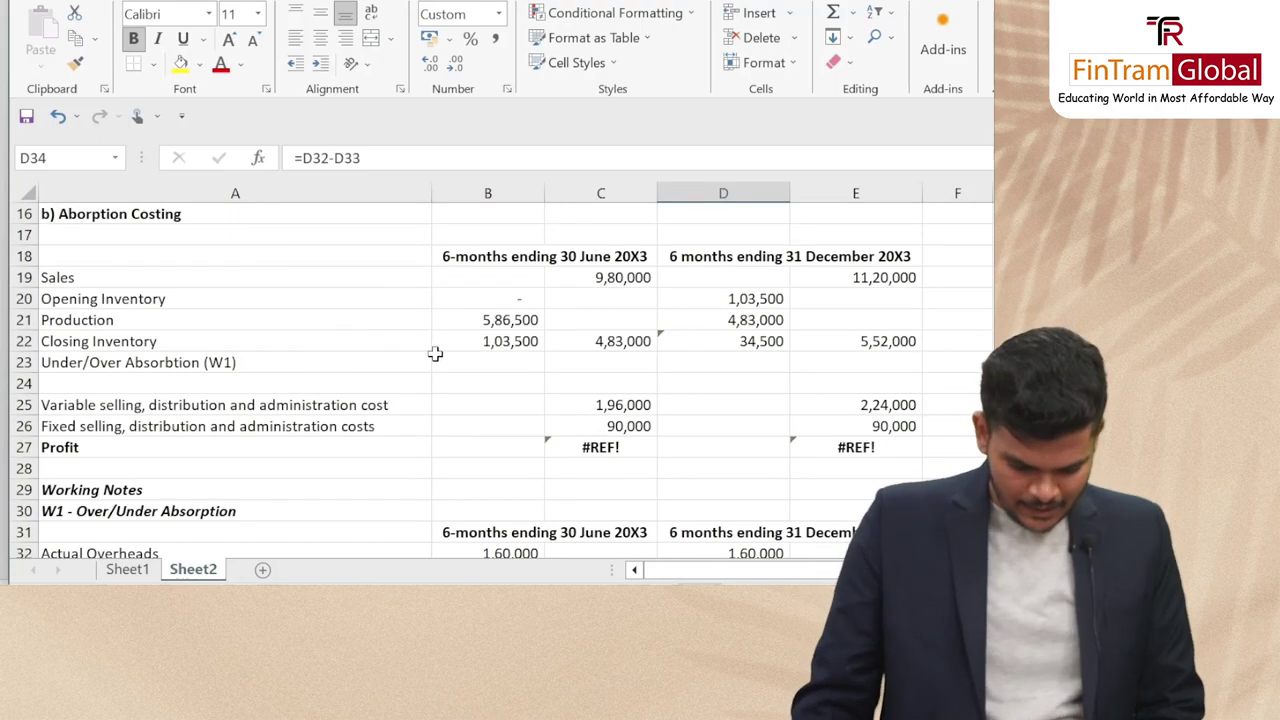
scroll(434, 354, down, 1)
click(555, 299)
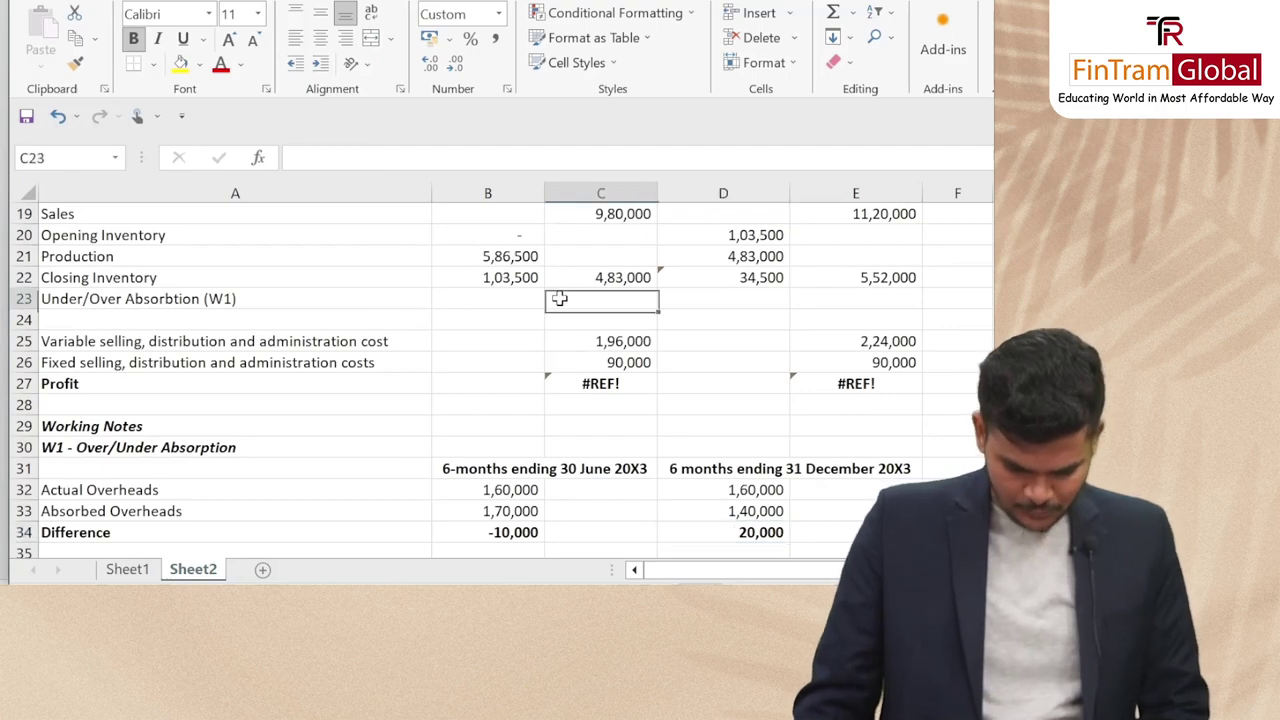
text(=)
scroll(700, 340, down, 4)
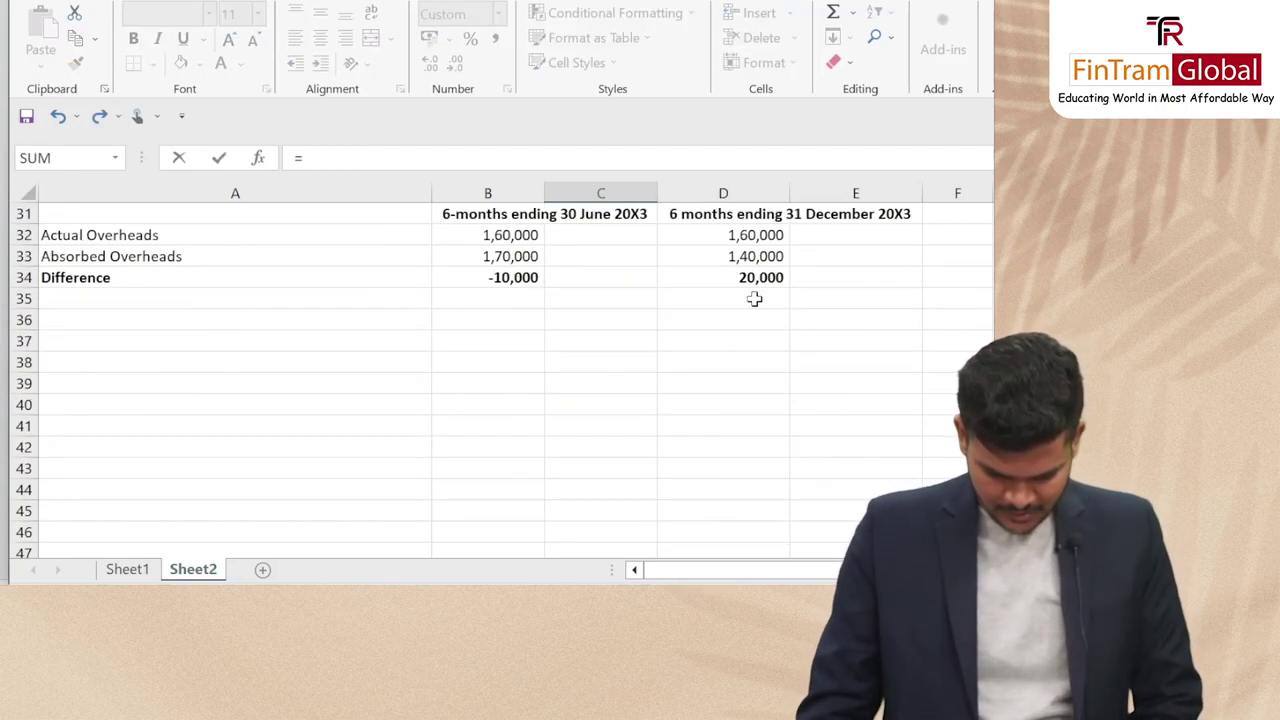
click(530, 280)
key(Return)
scroll(560, 340, up, 2)
key(Up)
key(Up)
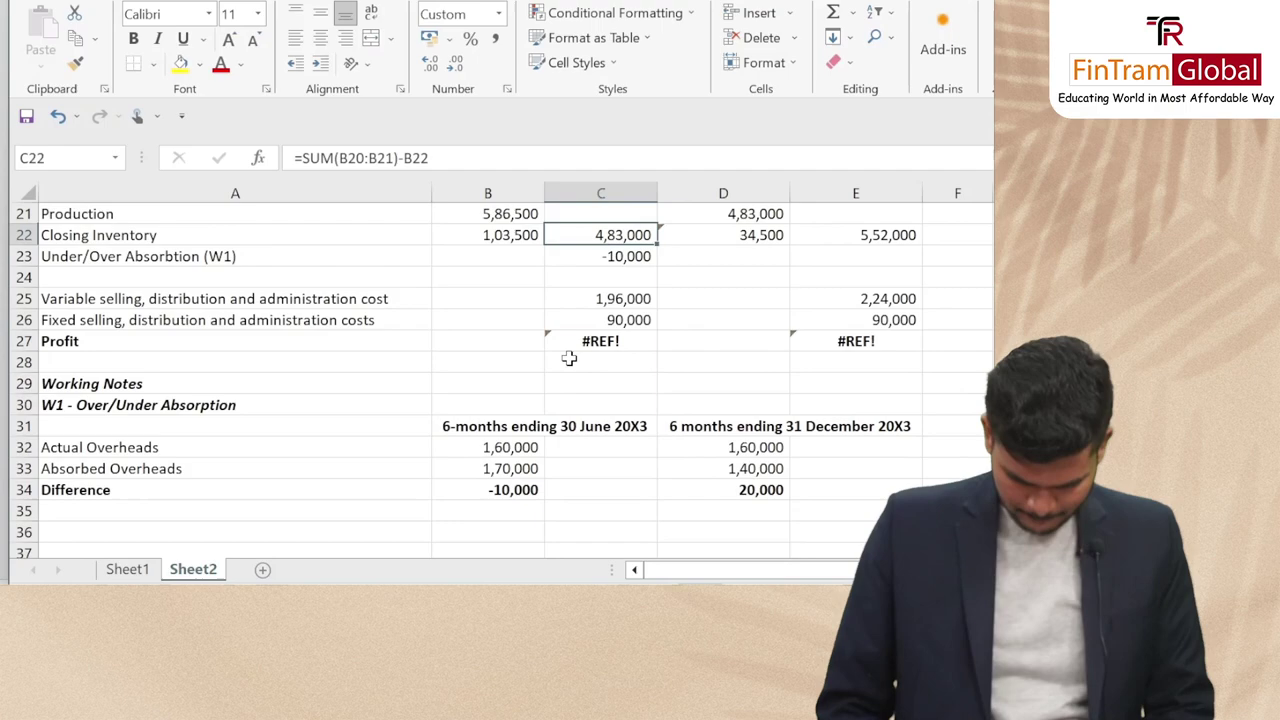
Link the December-period Under/Over Absorbtion (W1) cell E23 to the W1 Difference in D34
key(Down)
key(Right)
key(Right)
text(=)
scroll(568, 358, down, 4)
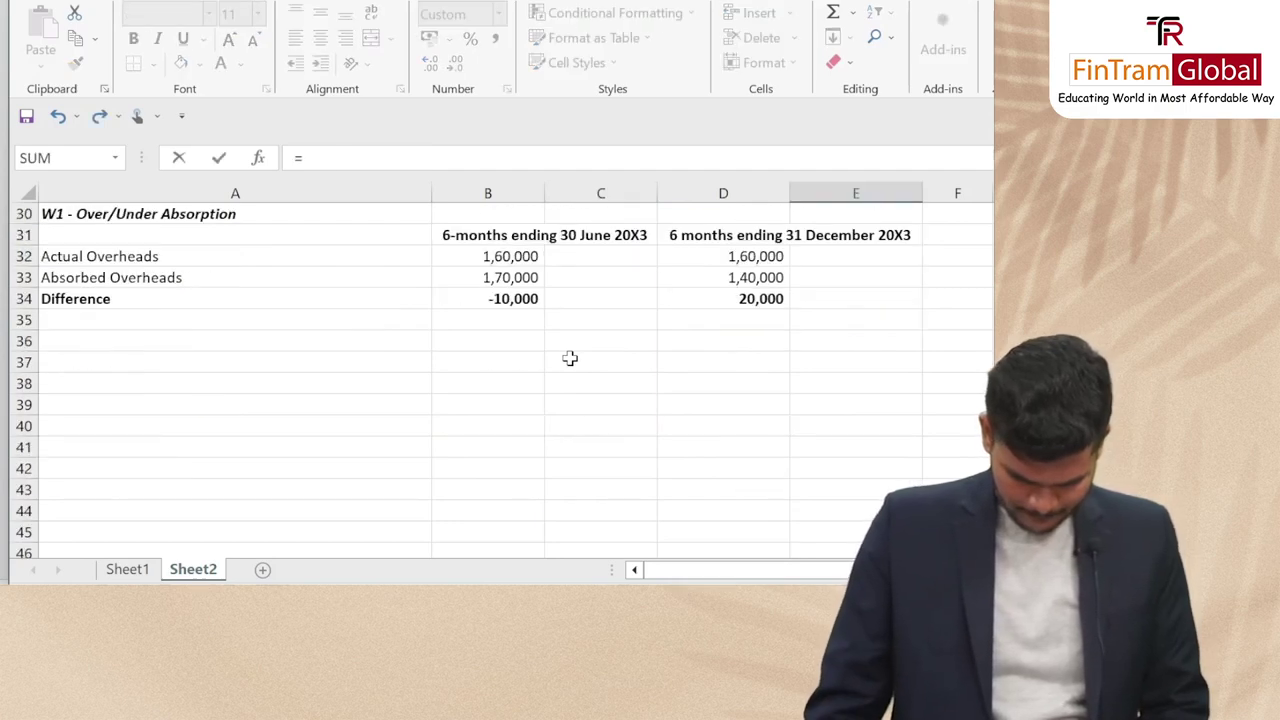
click(748, 235)
key(Return)
scroll(800, 385, up, 3)
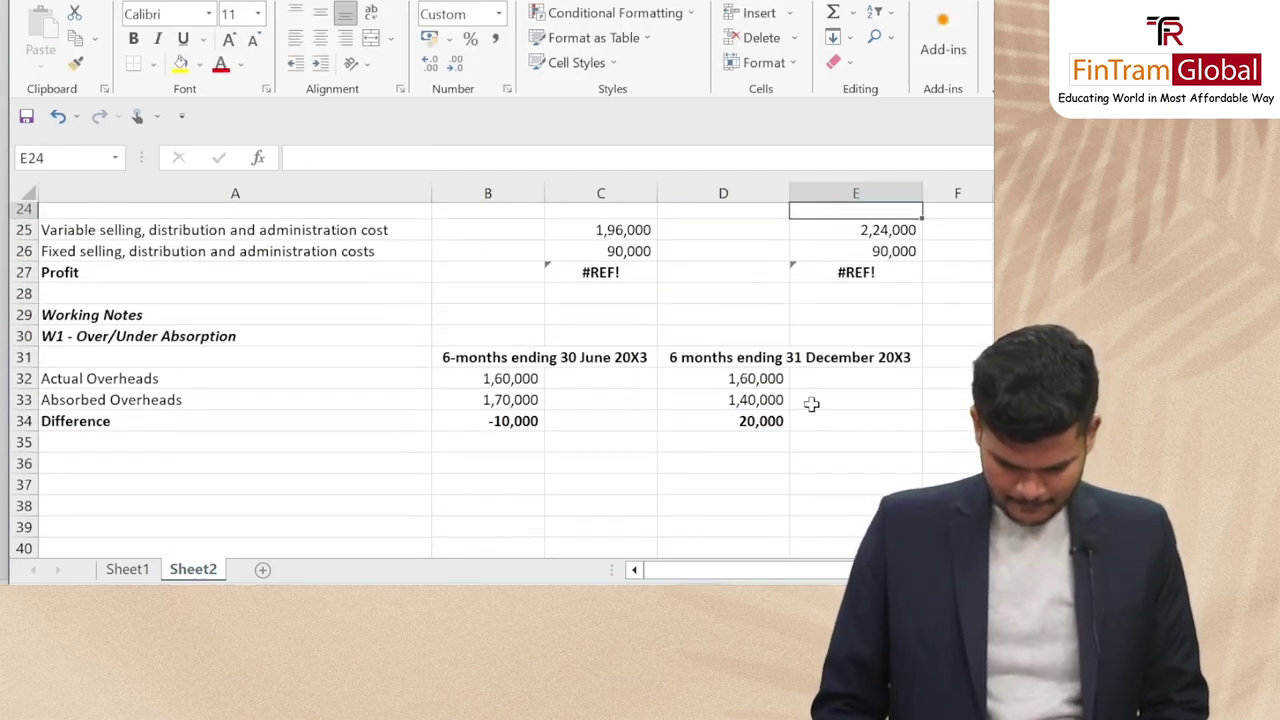
scroll(838, 376, up, 2)
Review the Under/Over Absorbtion (W1) row of the absorption costing statement, checking the label and the June-period link in C23
click(685, 322)
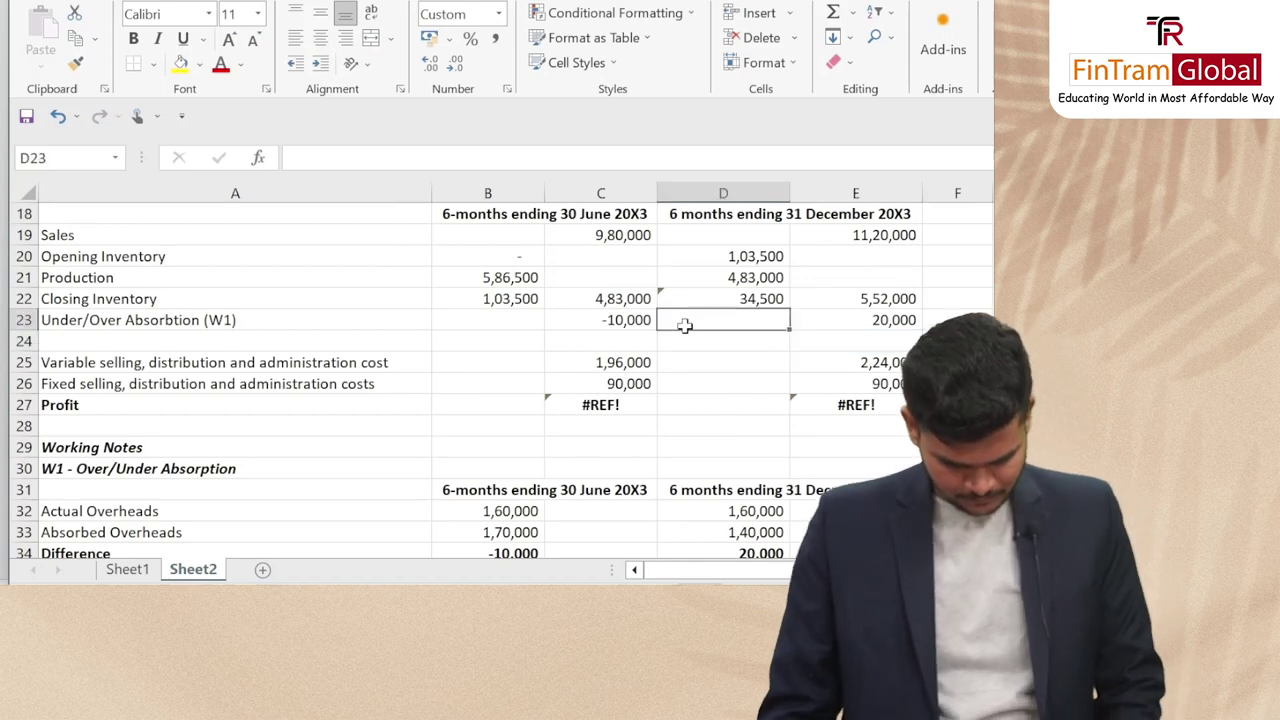
key(Left)
key(Left)
key(Right)
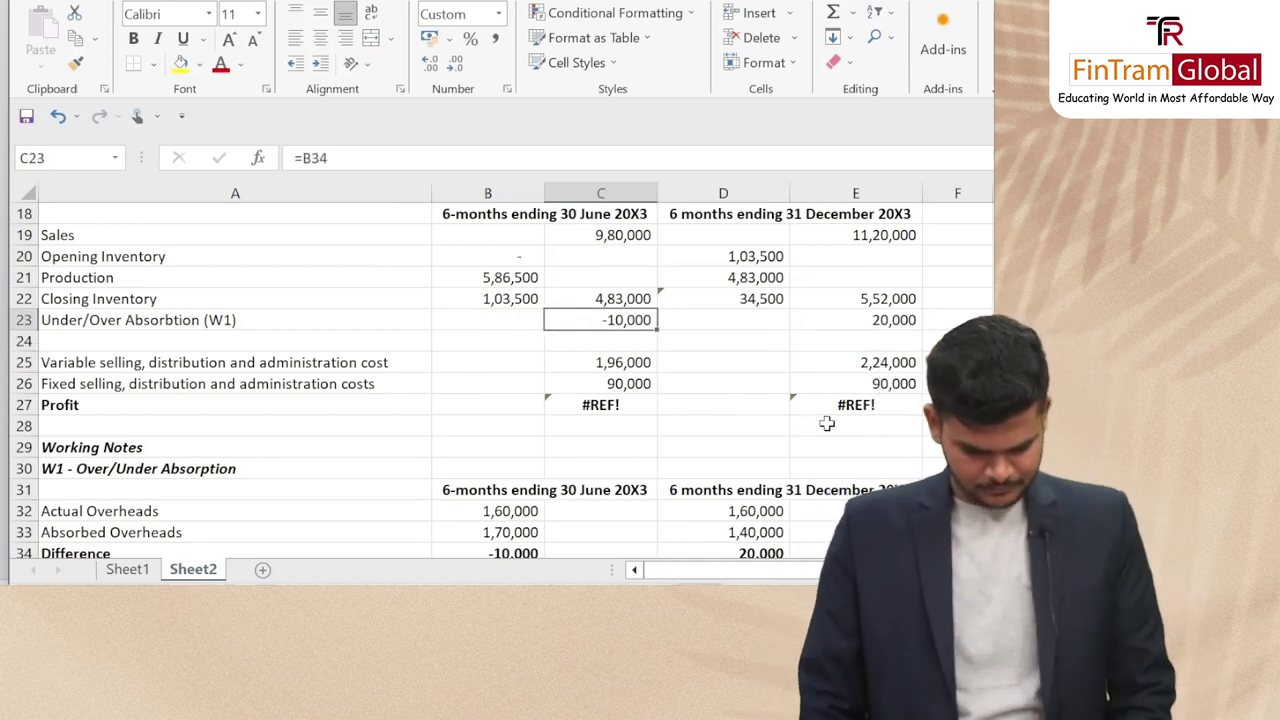
key(Left)
key(Left)
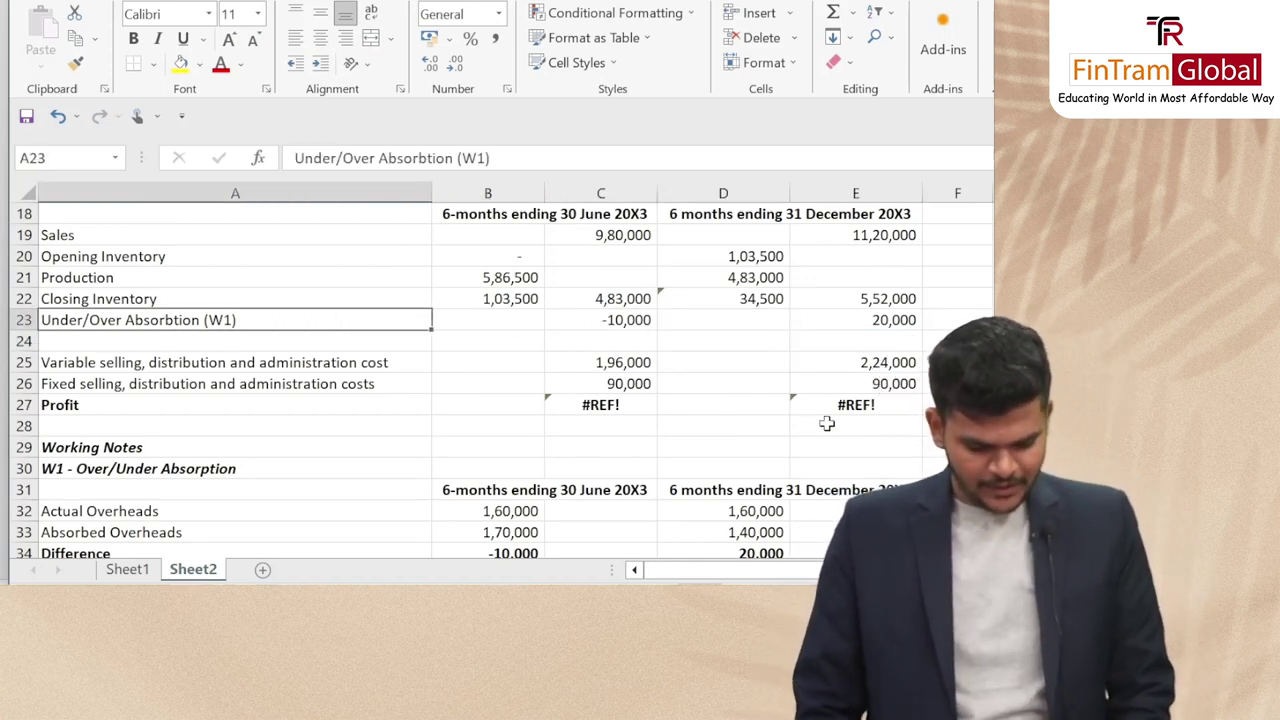
key(Right)
key(Right)
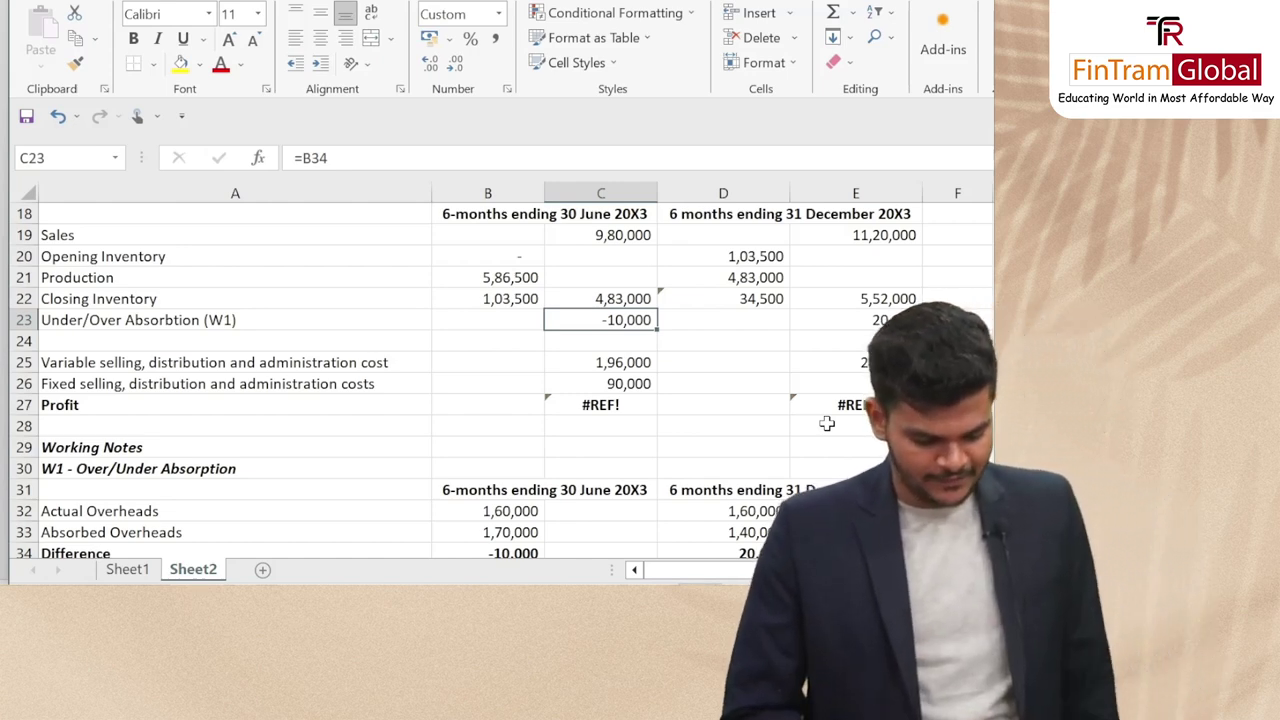
Add the row label Gross Profit in A24 of the absorption costing statement
key(Down)
key(Left)
key(Left)
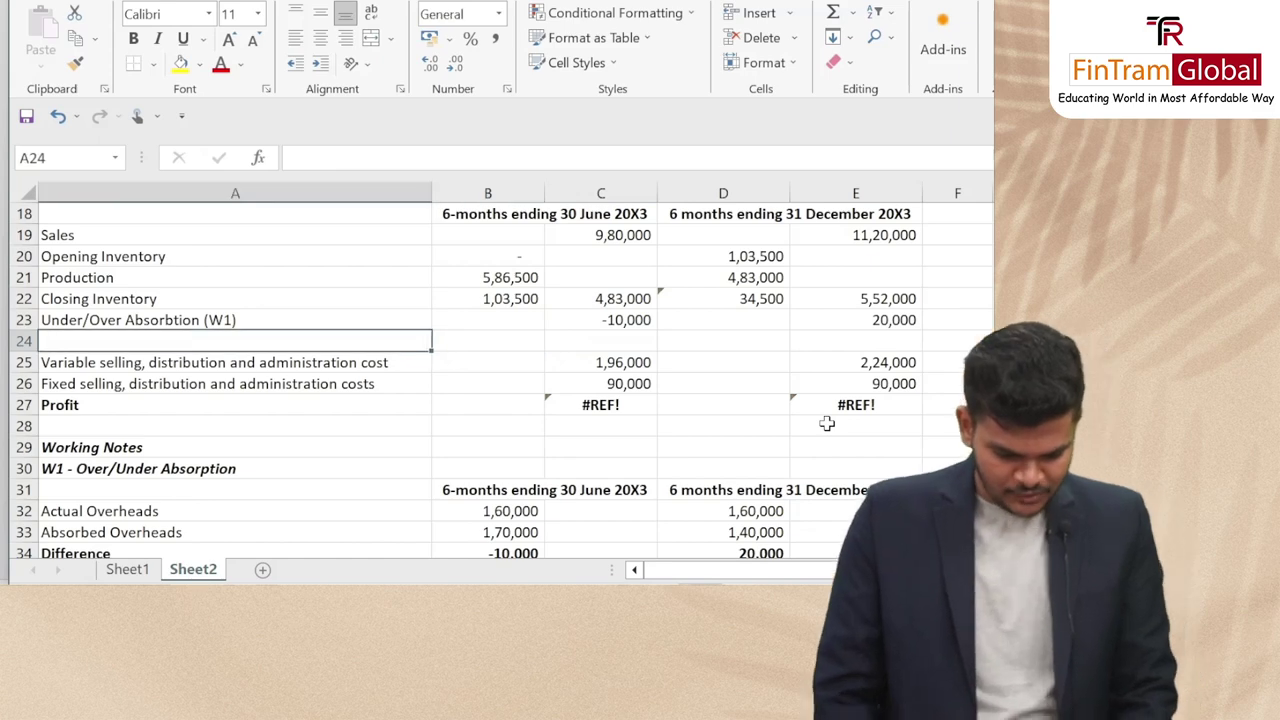
text(Gross)
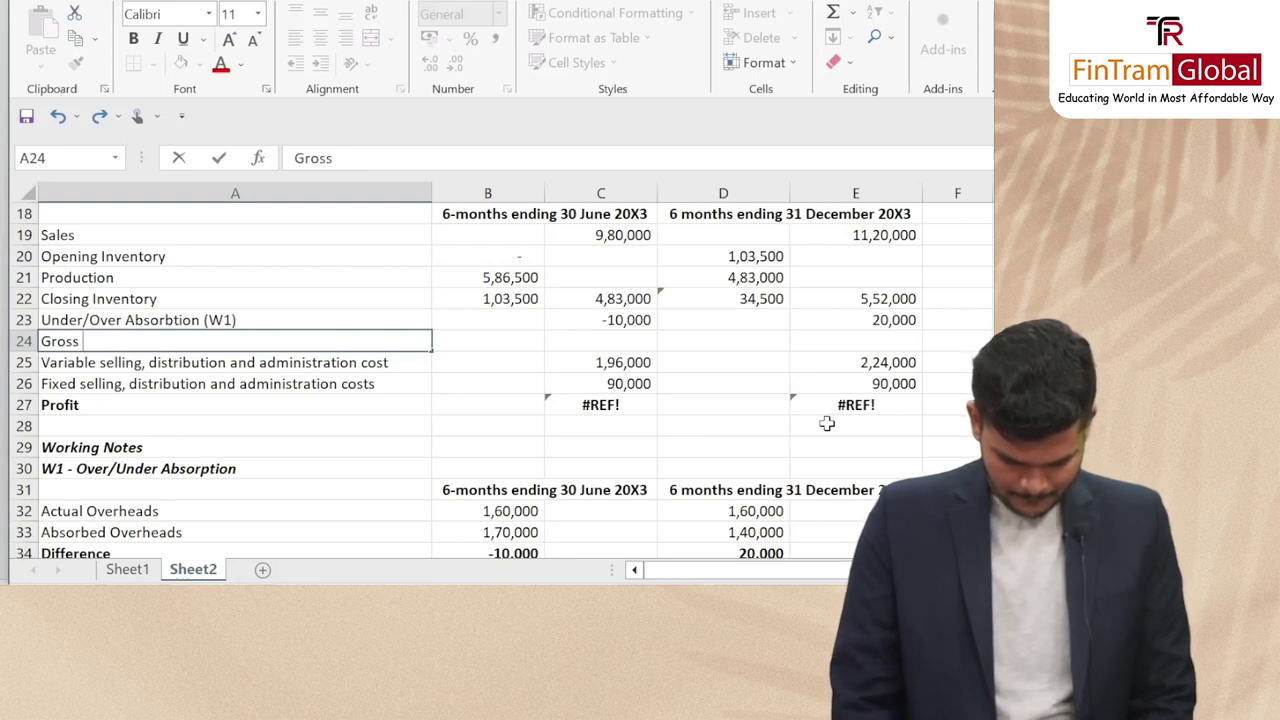
text(Profit)
key(Return)
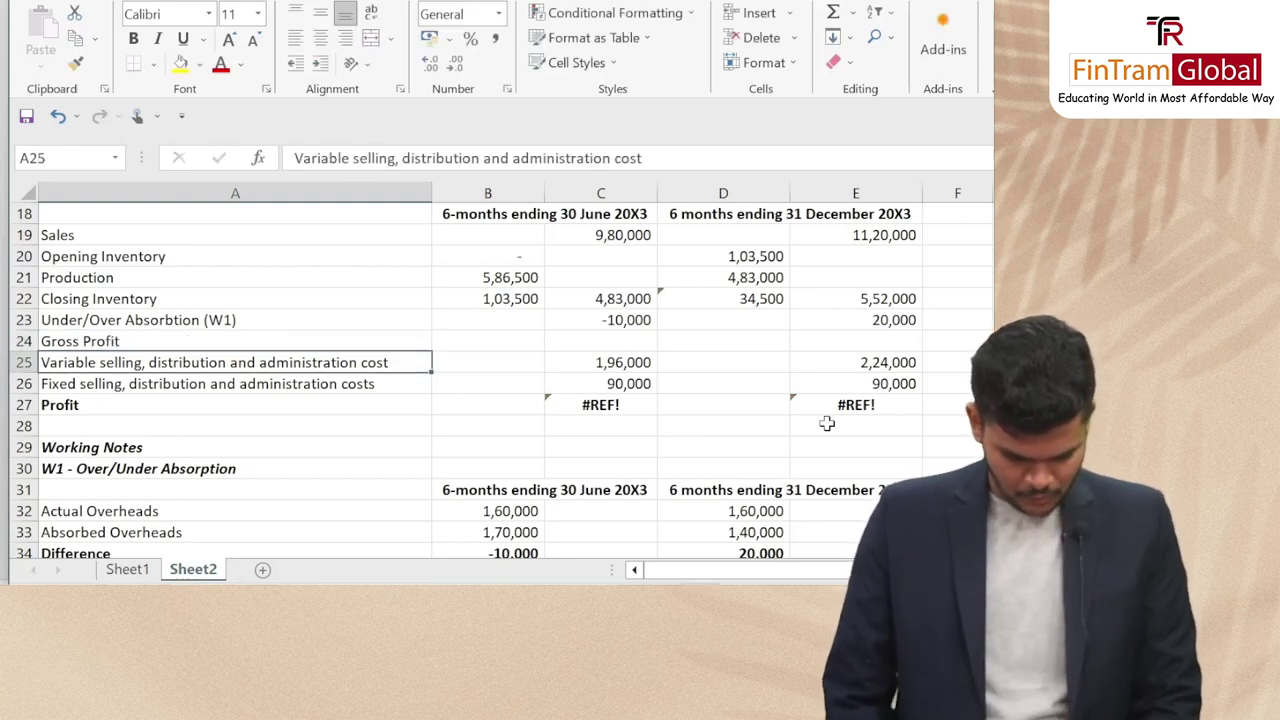
Calculate the June-period Gross Profit in C24 of the absorption costing statement with =C19-C22-C23
key(Up)
key(Right)
key(Right)
text(=)
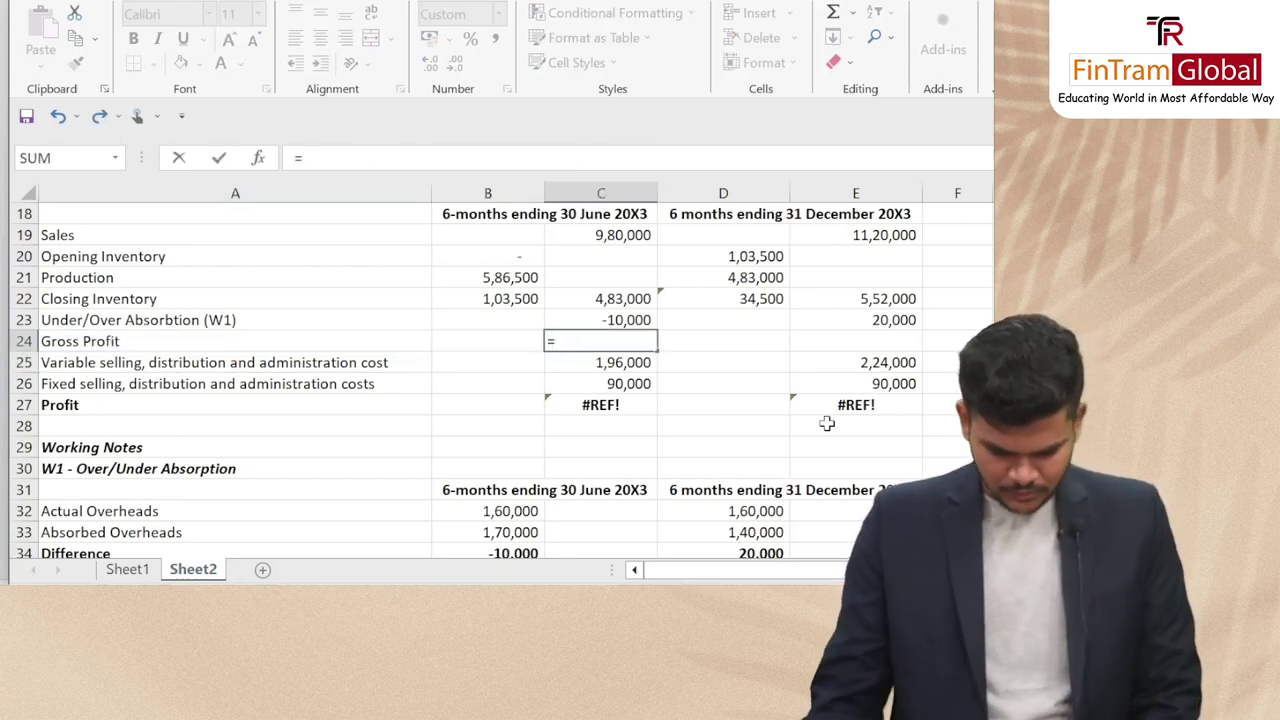
scroll(827, 424, up, 1)
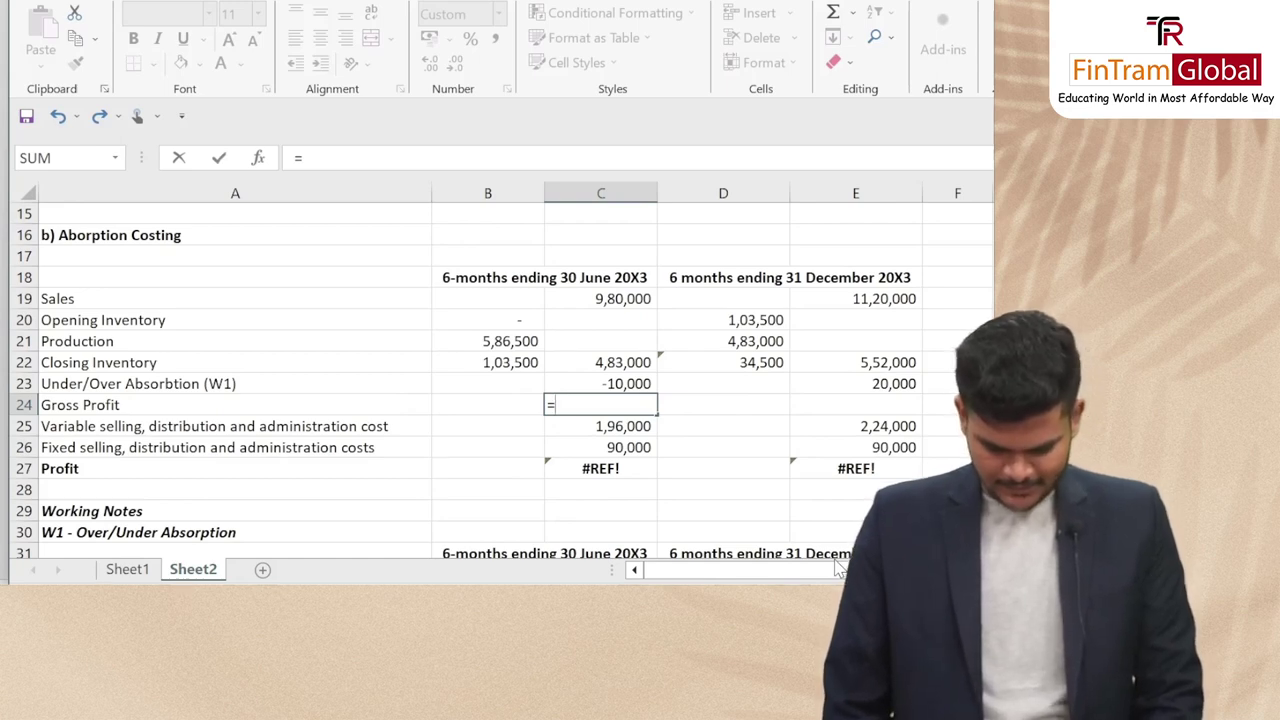
key(Up)
key(Up)
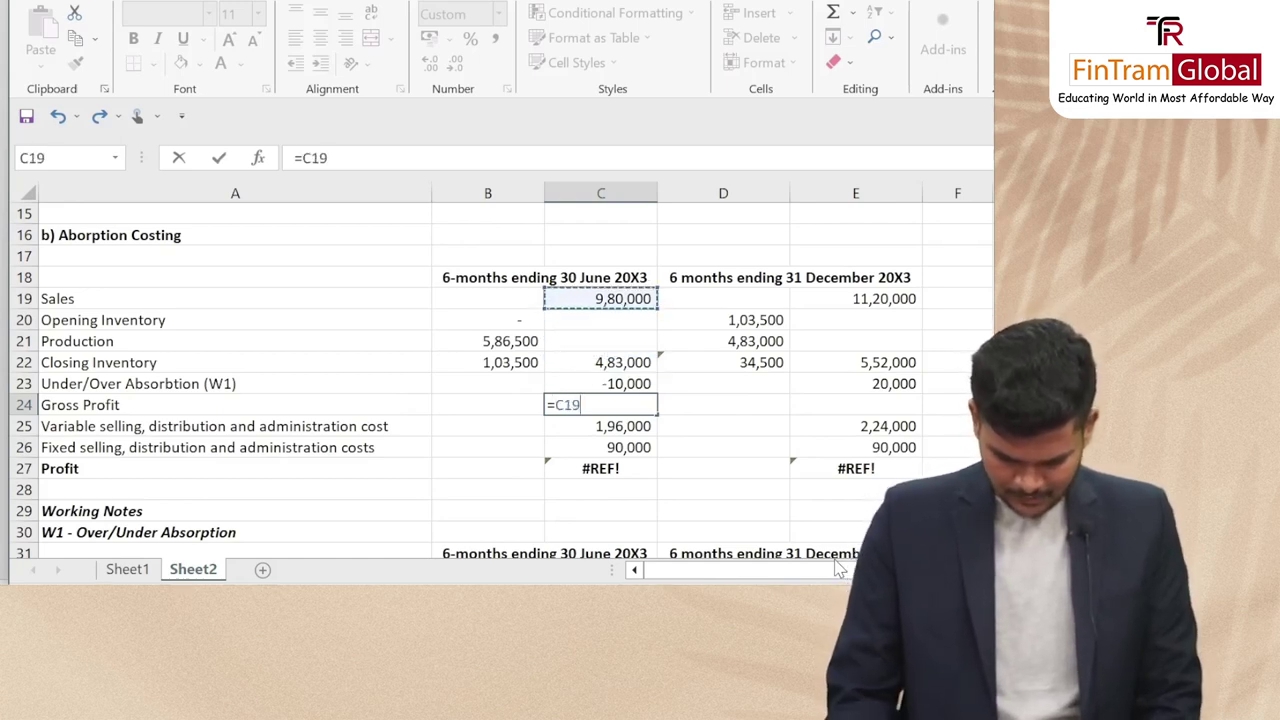
text(-)
key(Up)
key(Up)
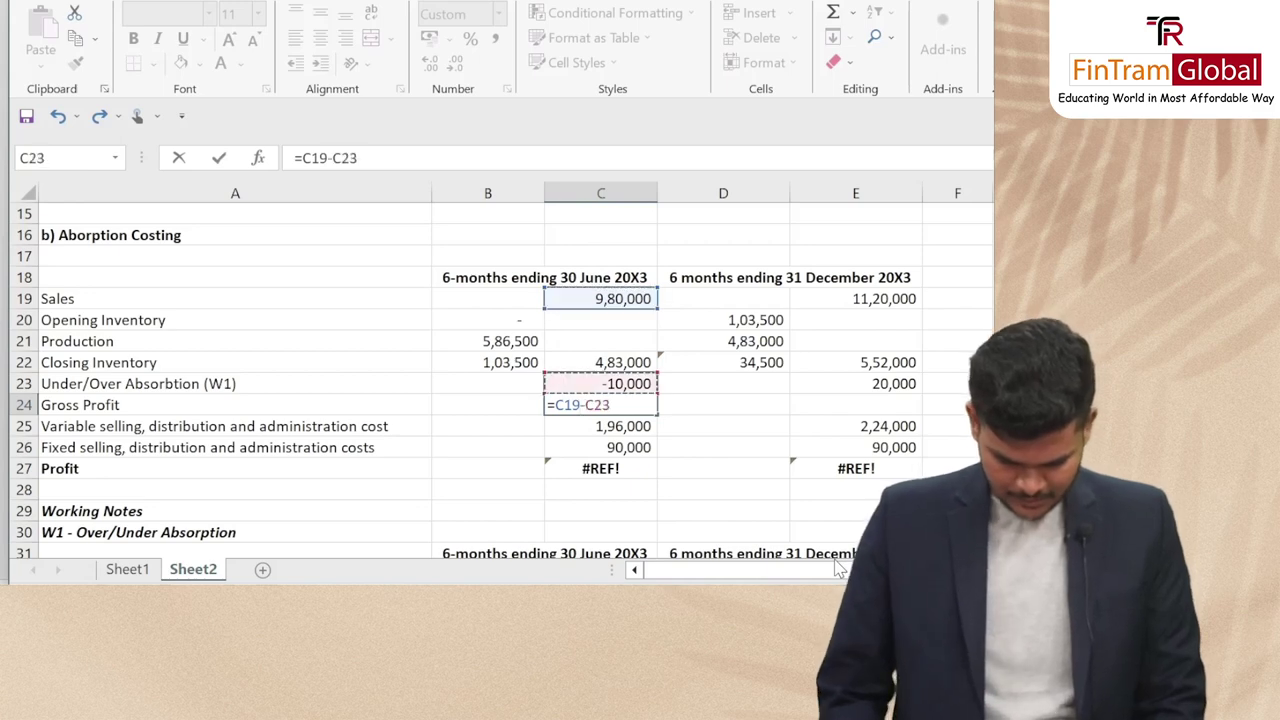
text(-)
key(Up)
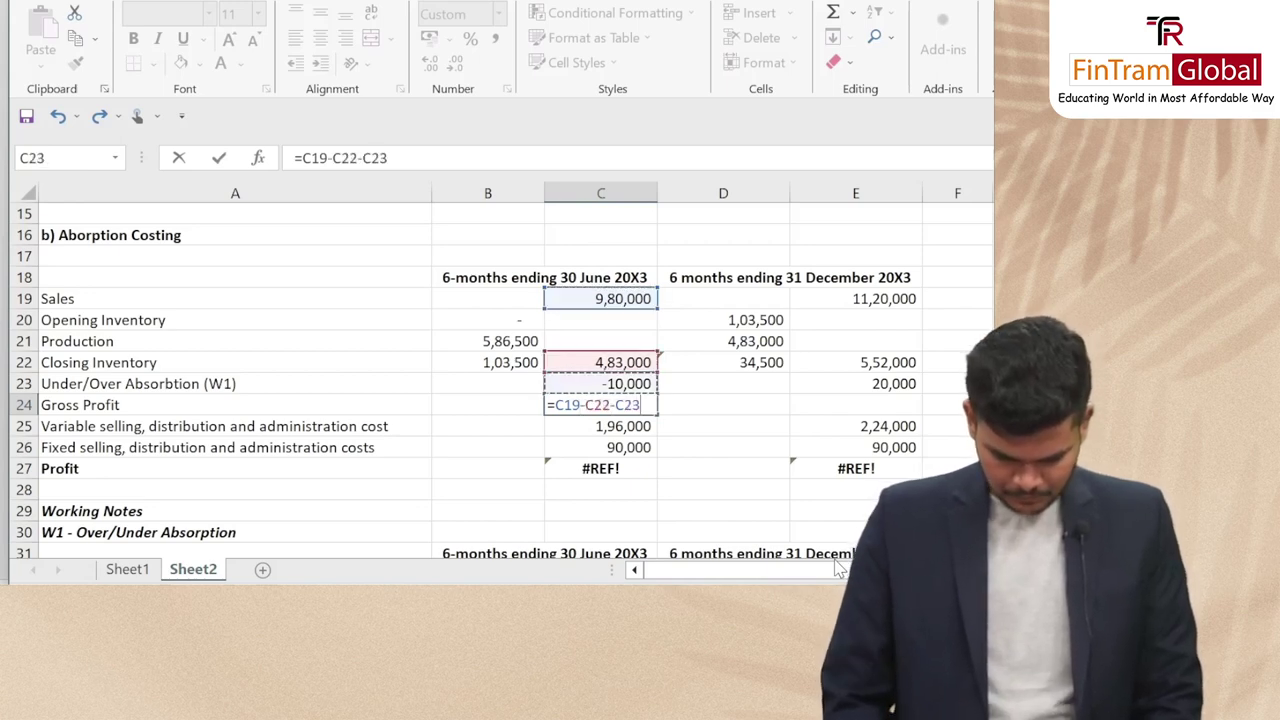
key(Return)
key(Up)
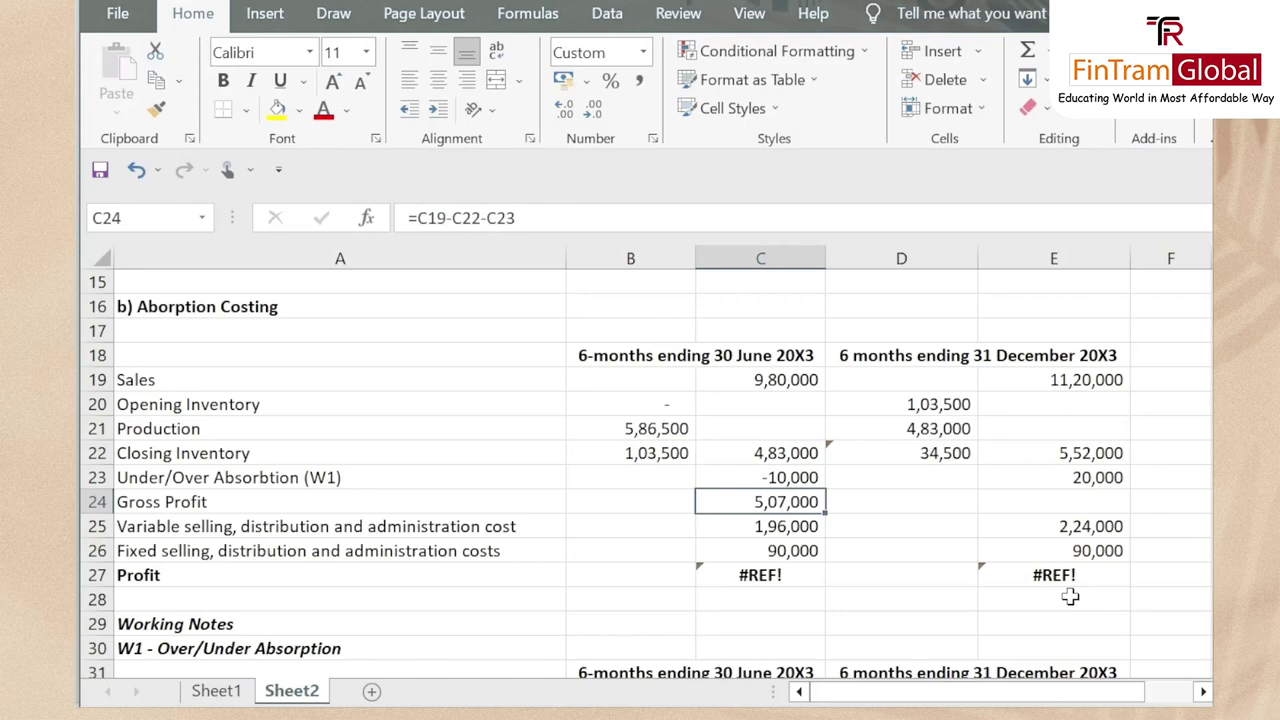
Copy the June-period Gross Profit formula to December-period cell E24 and compare the results with the solution document
key(Up)
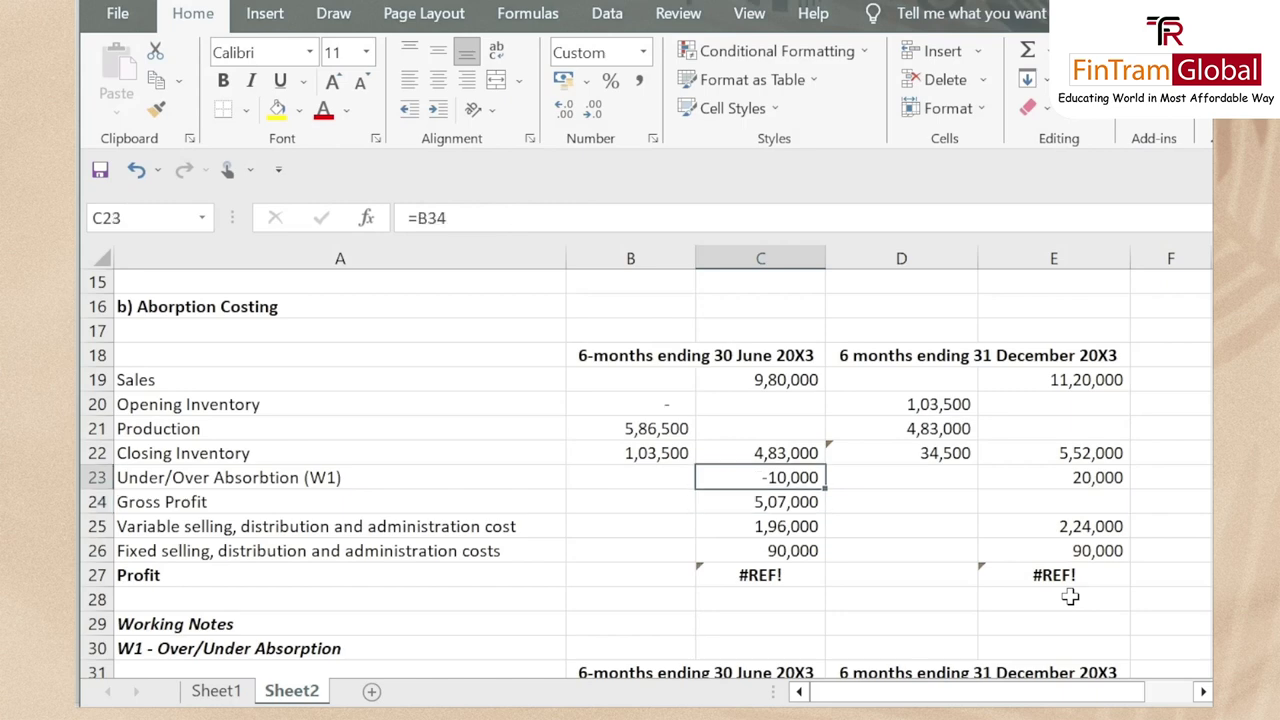
key(Down)
key(Up)
key(Down)
key(ctrl+c)
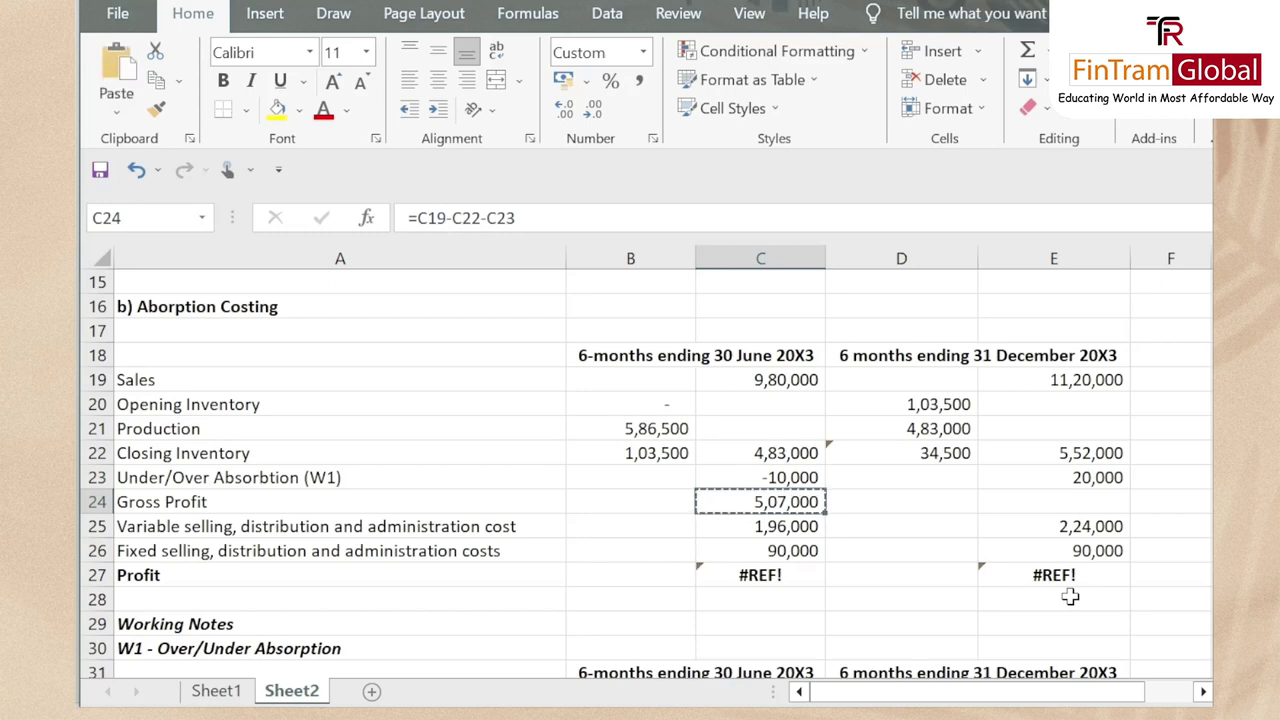
key(Right)
key(Right)
key(Return)
key(alt+Tab)
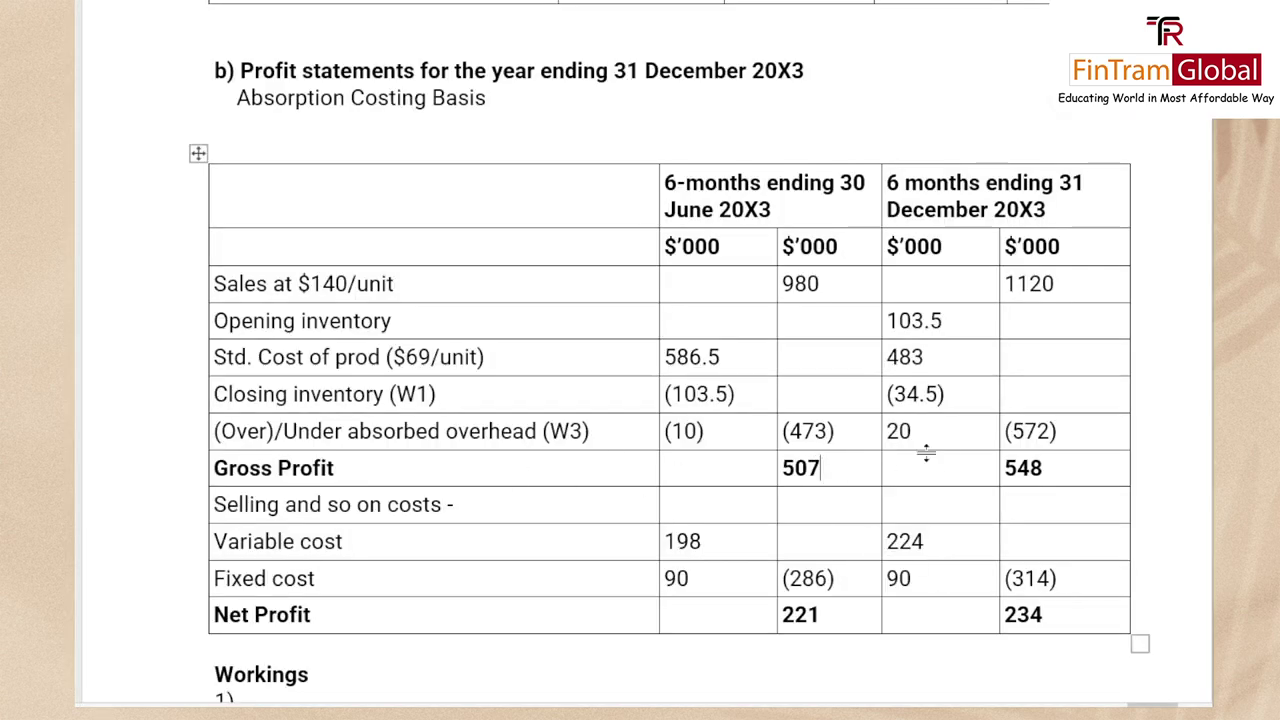
key(alt+Tab)
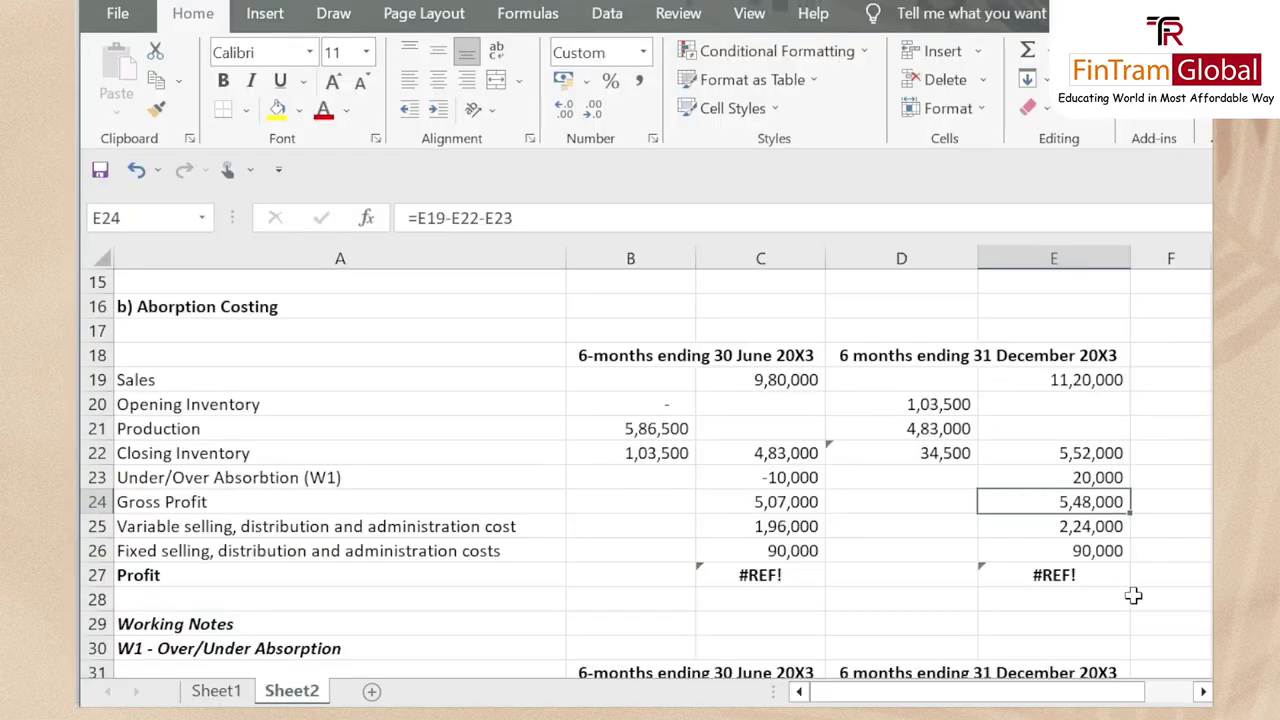
Make the Gross Profit row bold across A24:E24
key(Home)
key(shift+Right)
key(shift+Right)
key(shift+Right)
key(shift+Right)
key(ctrl+b)
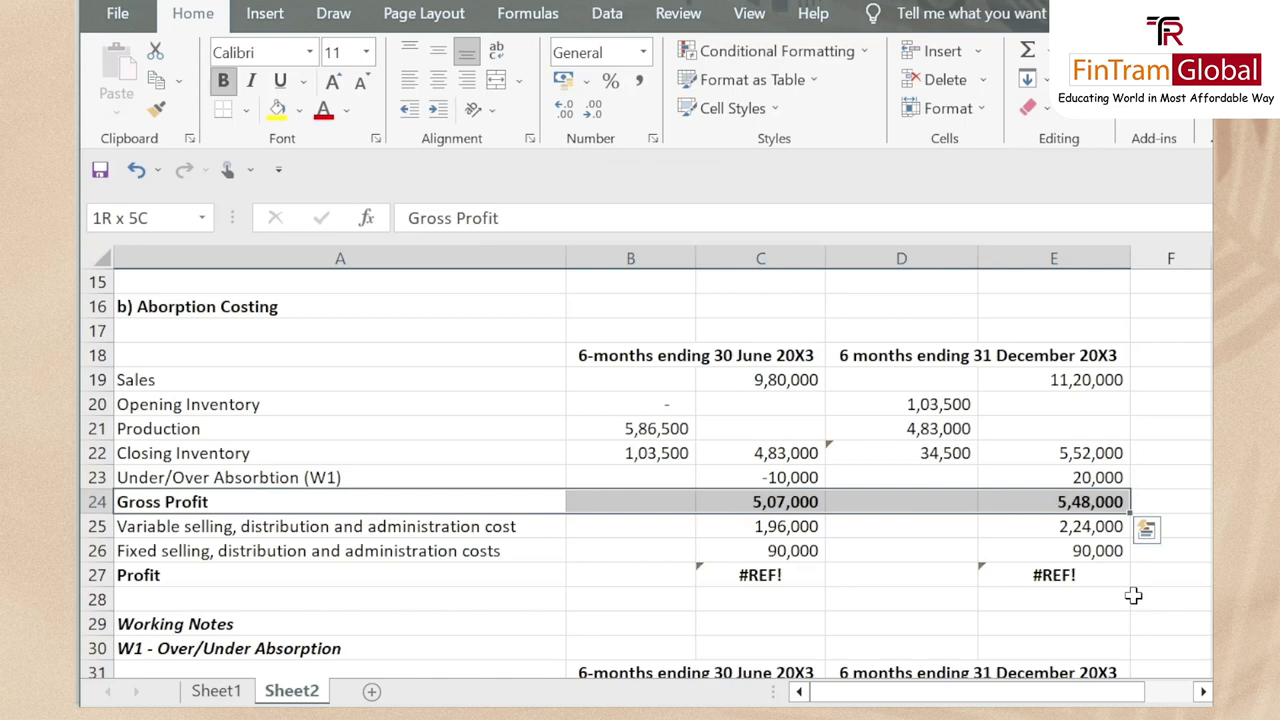
Review the variable and fixed selling, distribution and administration cost rows of the absorption costing statement for both periods
key(Down)
key(Down)
key(Down)
key(Up)
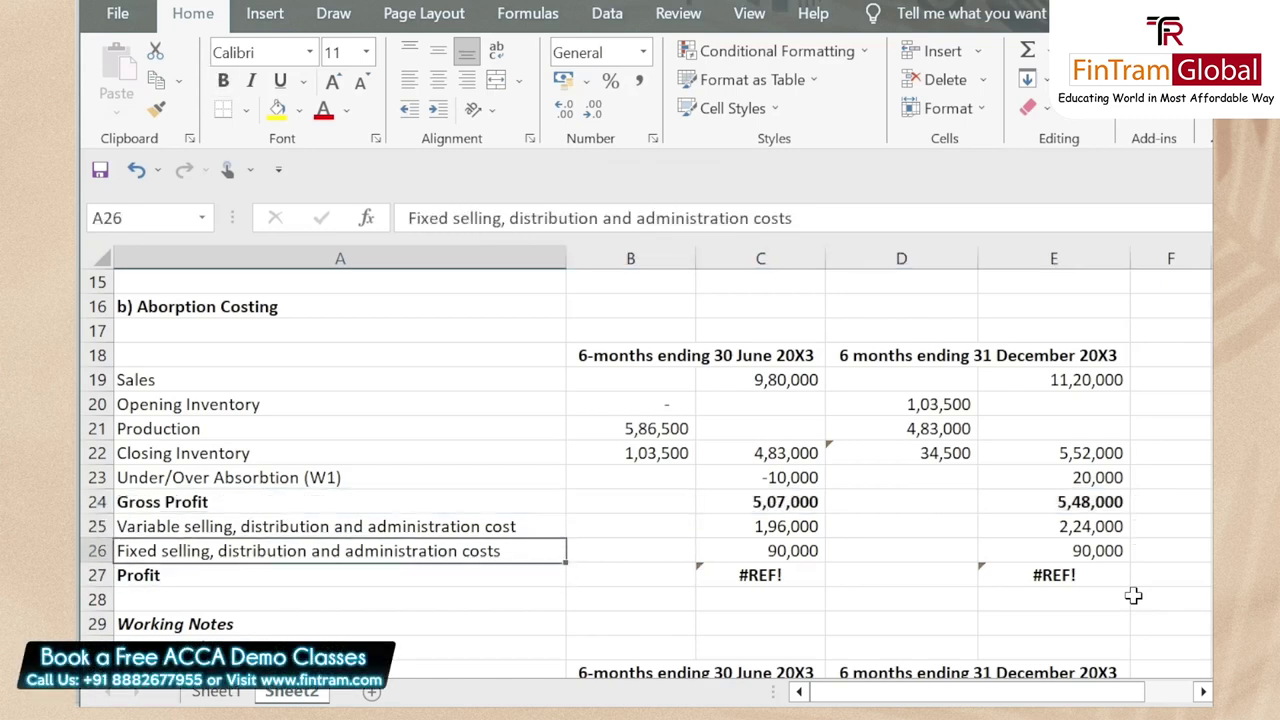
key(Up)
key(Down)
key(Up)
key(Right)
key(Right)
key(Down)
key(Up)
key(Down)
key(Right)
key(Right)
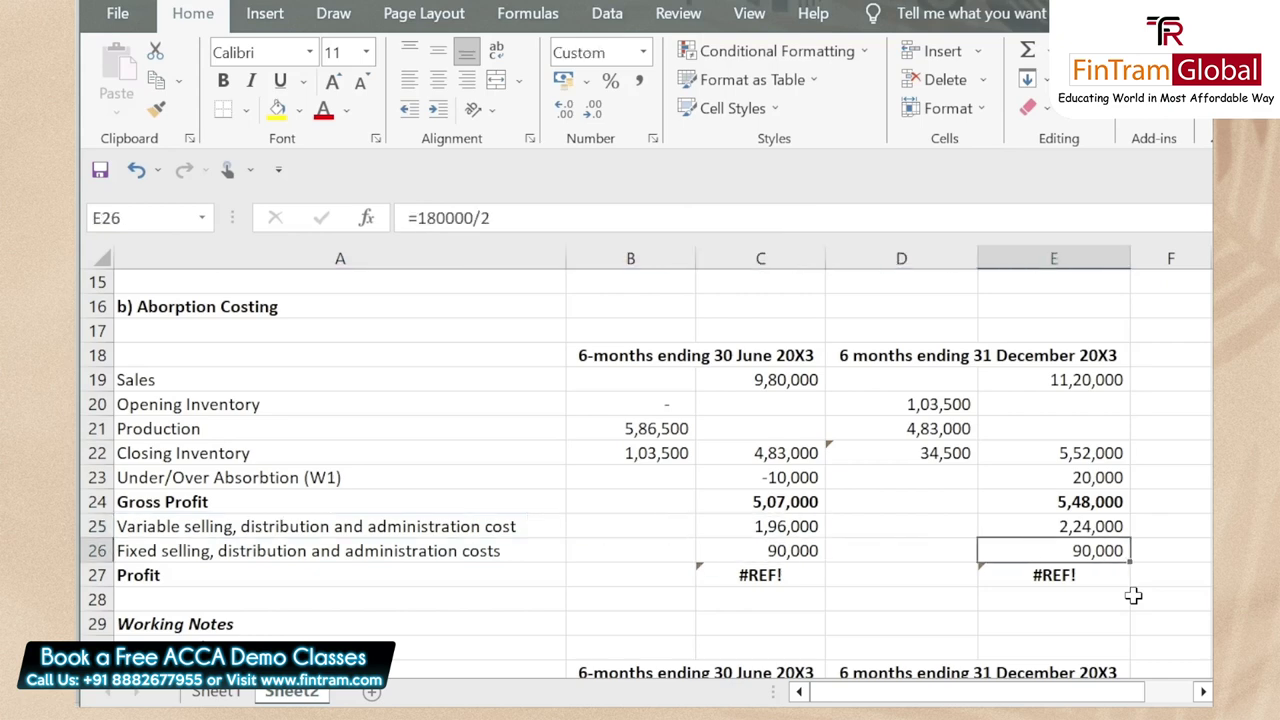
Replace the broken June-period Profit formula in C27 with =C24-C25-C26
key(Left)
key(Left)
key(Down)
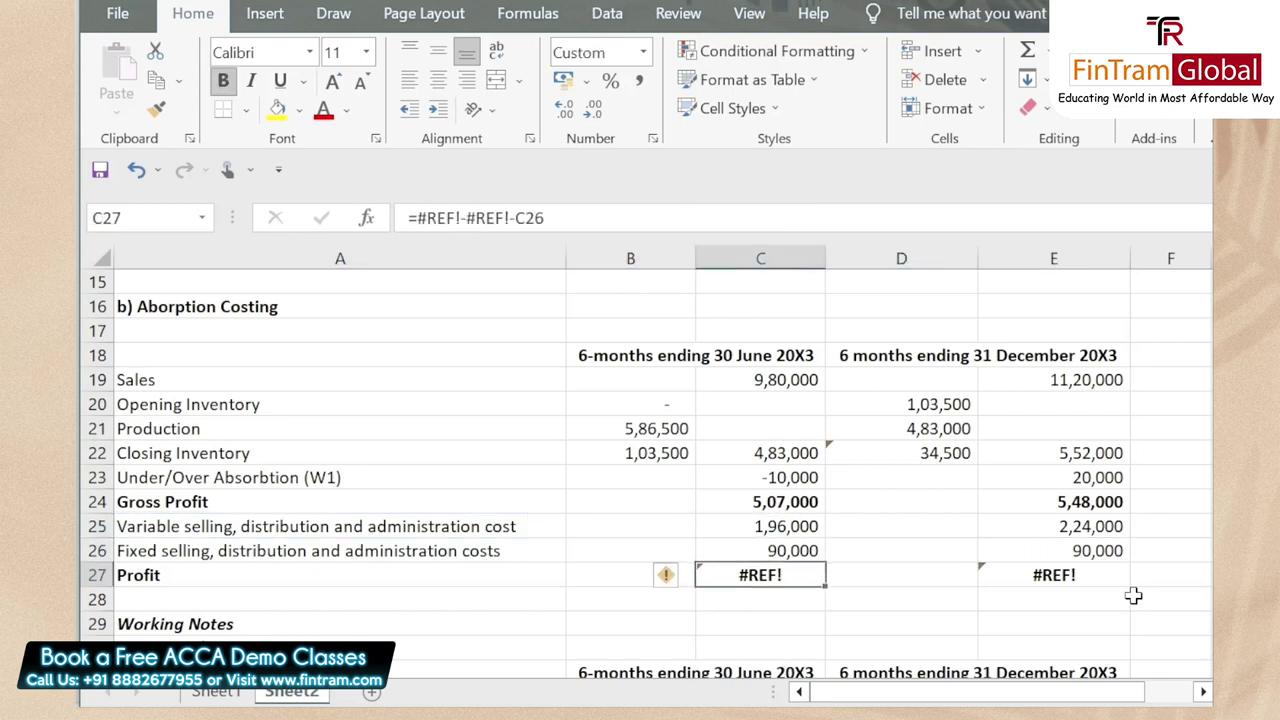
key(F2)
key(Escape)
text(=)
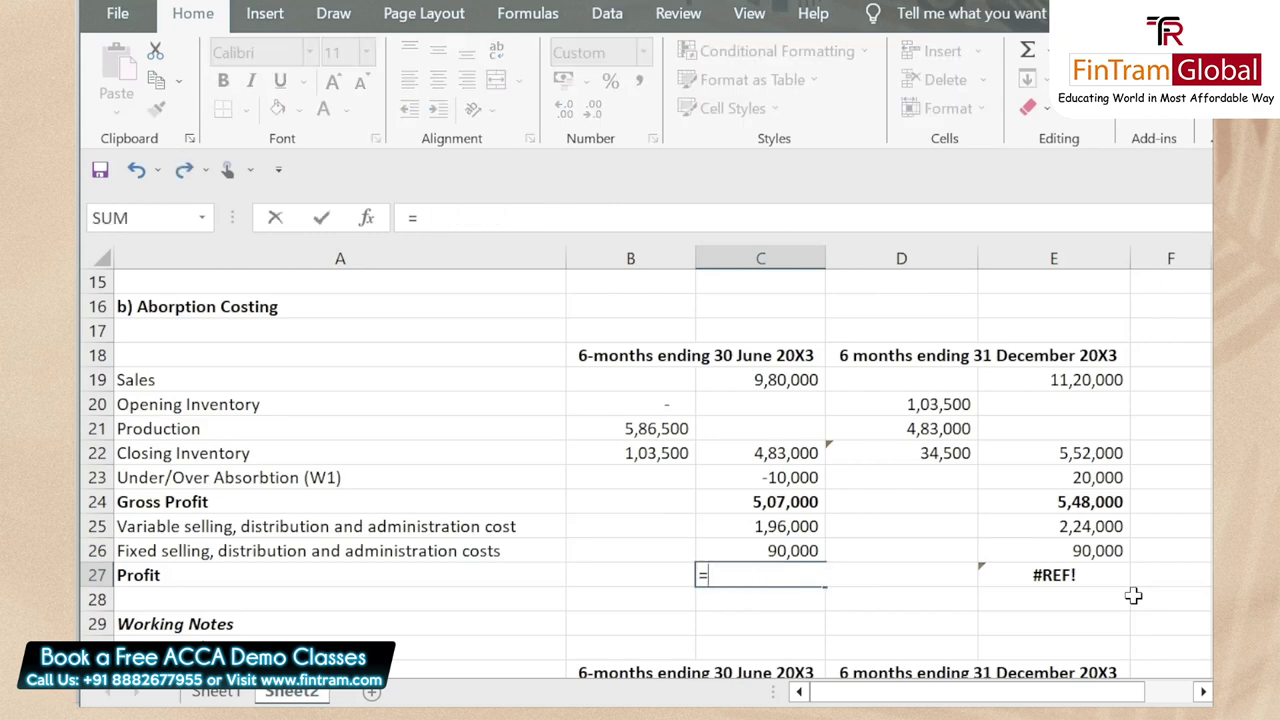
key(Up)
key(Up)
key(Up)
text(-)
key(Up)
key(Up)
text(-)
key(Up)
key(Up)
key(Down)
key(Return)
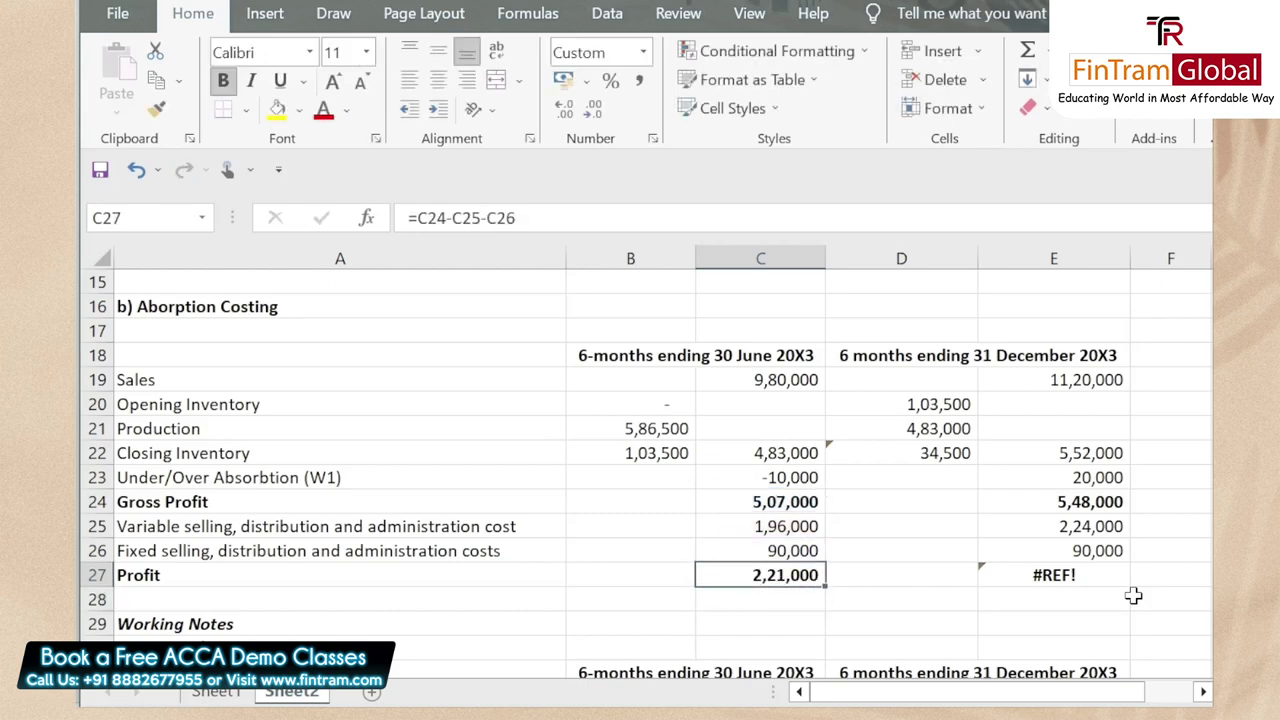
Copy the June-period Profit formula to December-period cell E27 and check both profits against Net Profit in the solution document
key(ctrl+c)
key(Right)
key(Right)
key(ctrl+v)
key(alt+Tab)
scroll(1134, 594, down, 5)
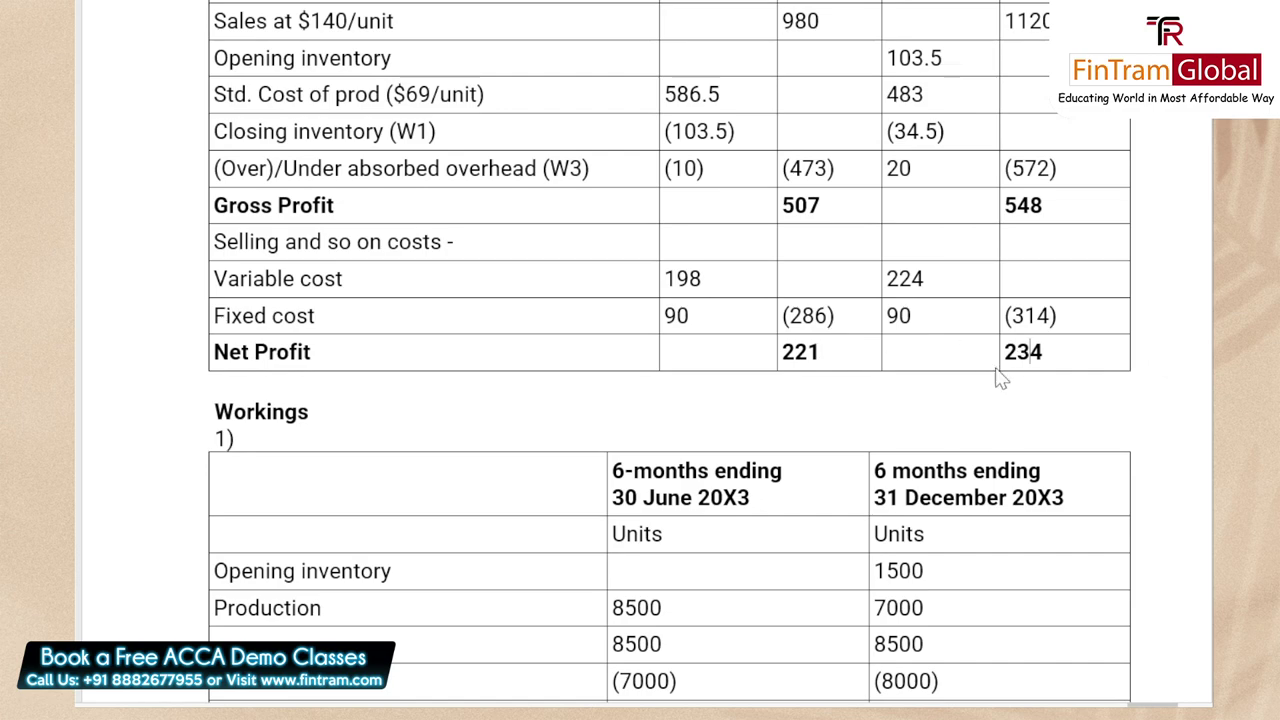
key(alt+Tab)
click(795, 572)
click(1040, 578)
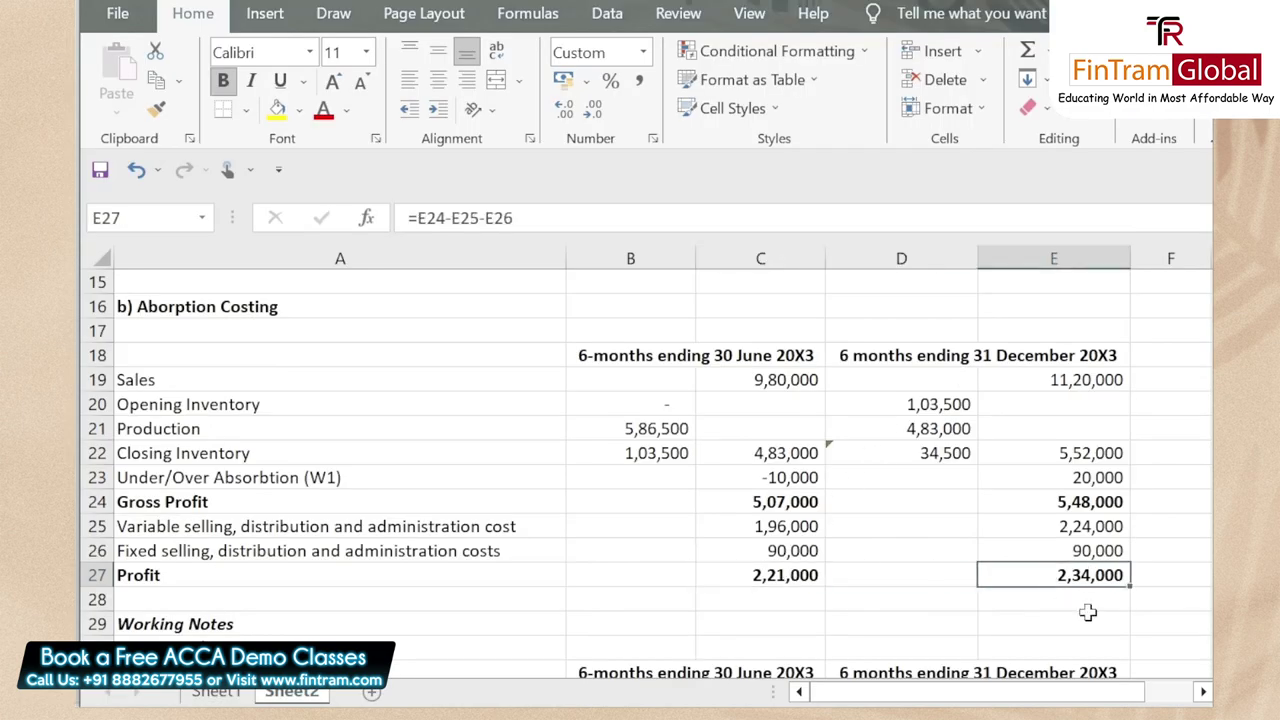
Compare the Profit rows of the marginal and absorption costing statements
key(Home)
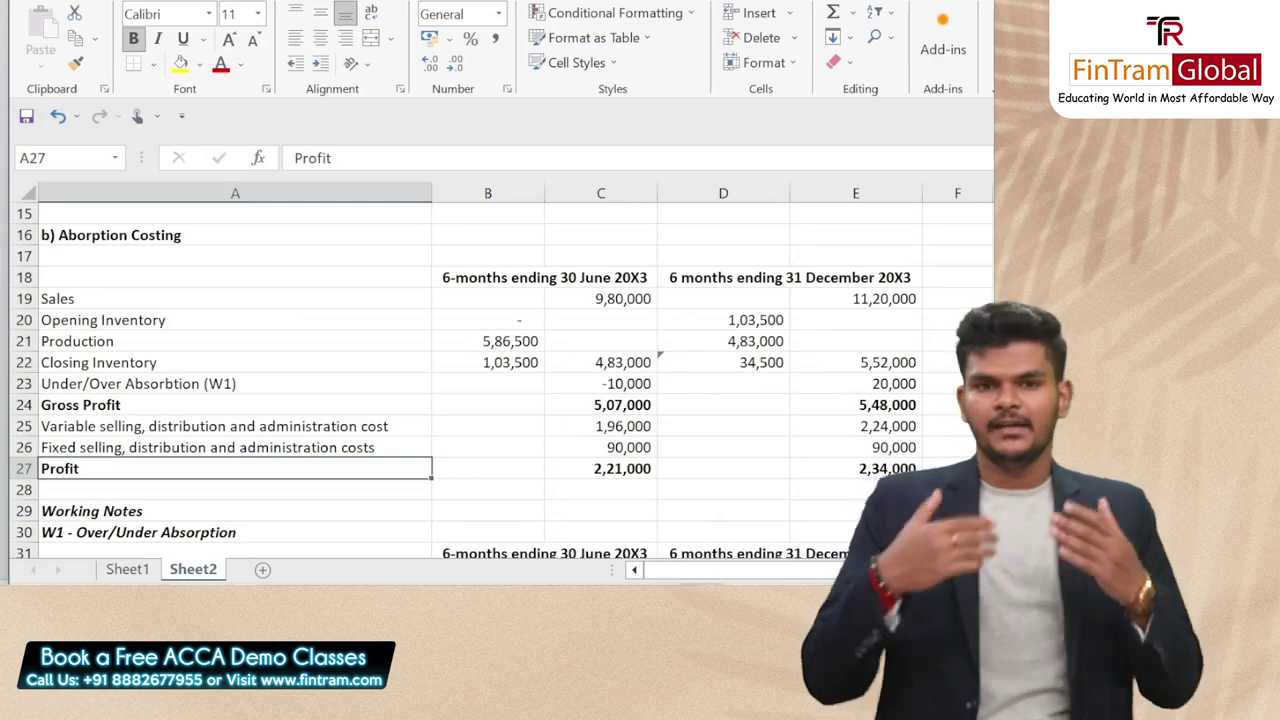
scroll(886, 500, up, 4)
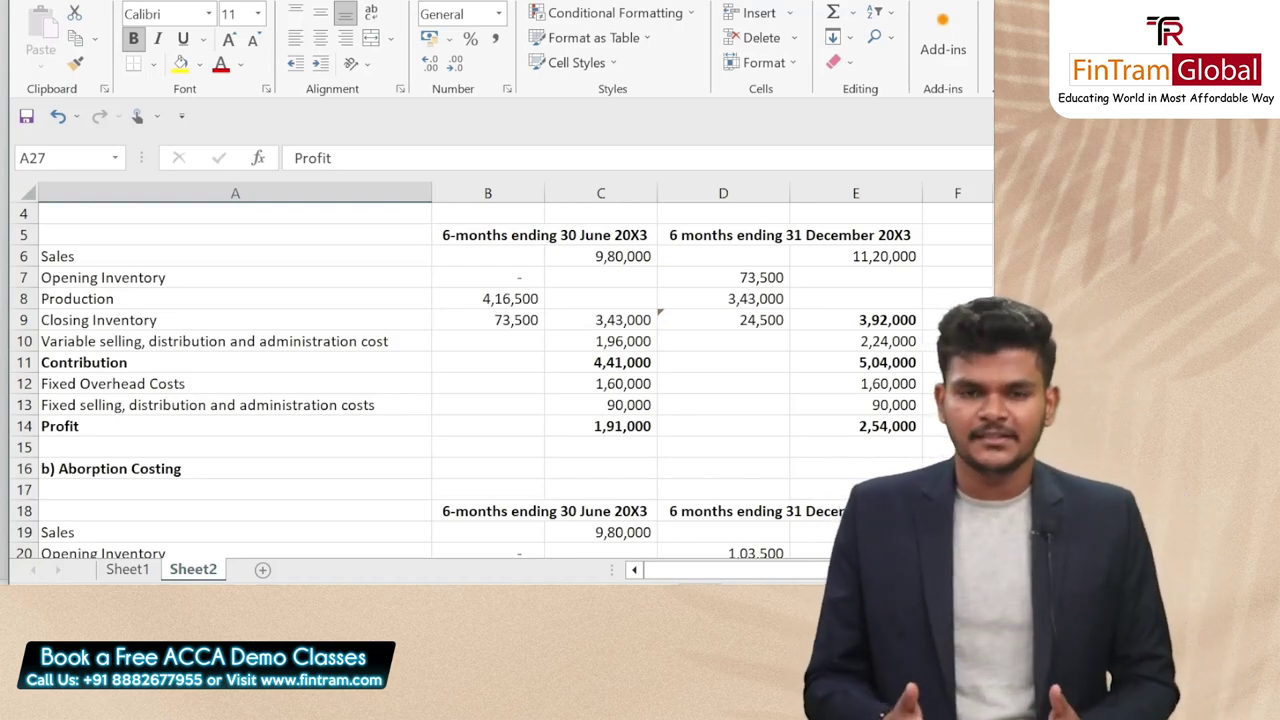
scroll(886, 500, down, 3)
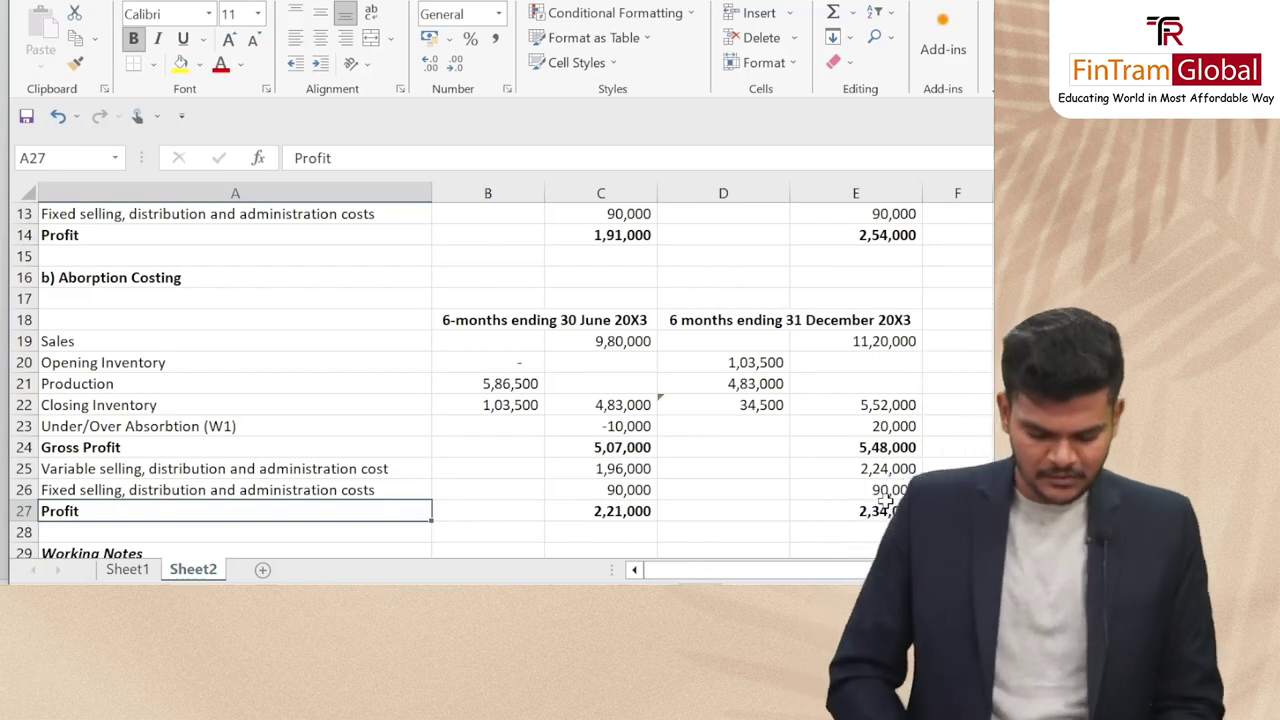
scroll(500, 380, down, 1)
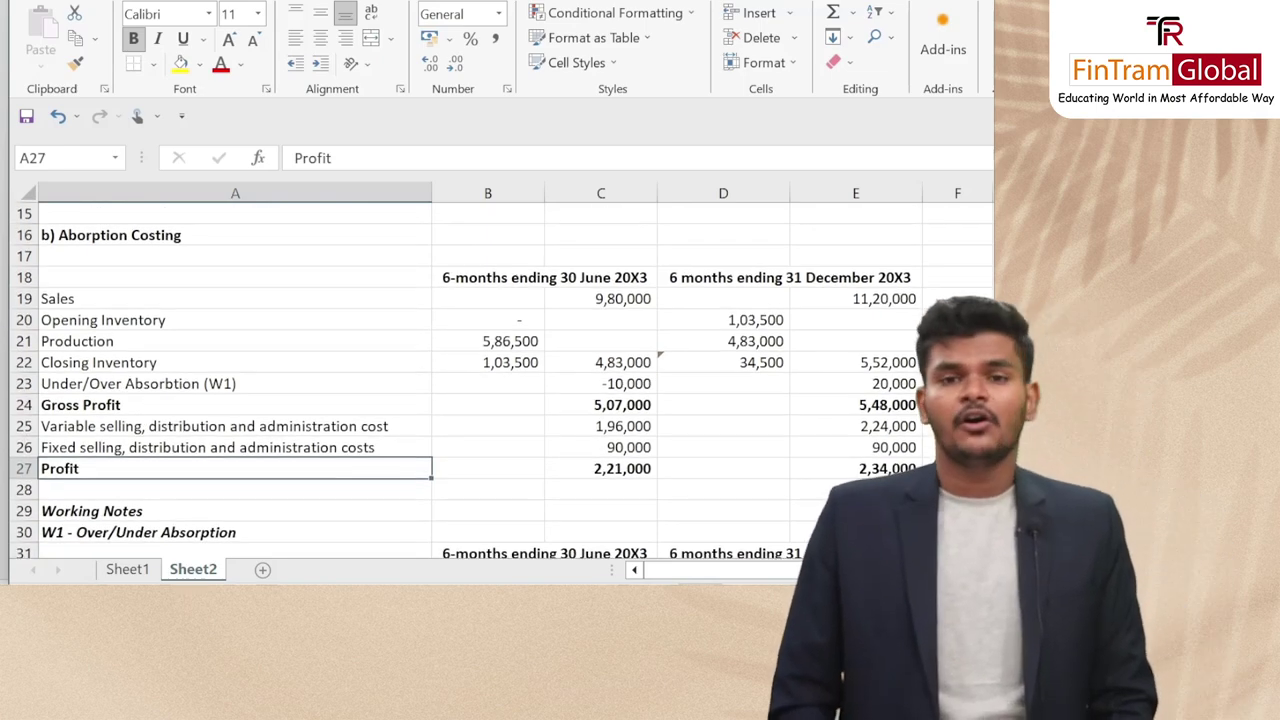
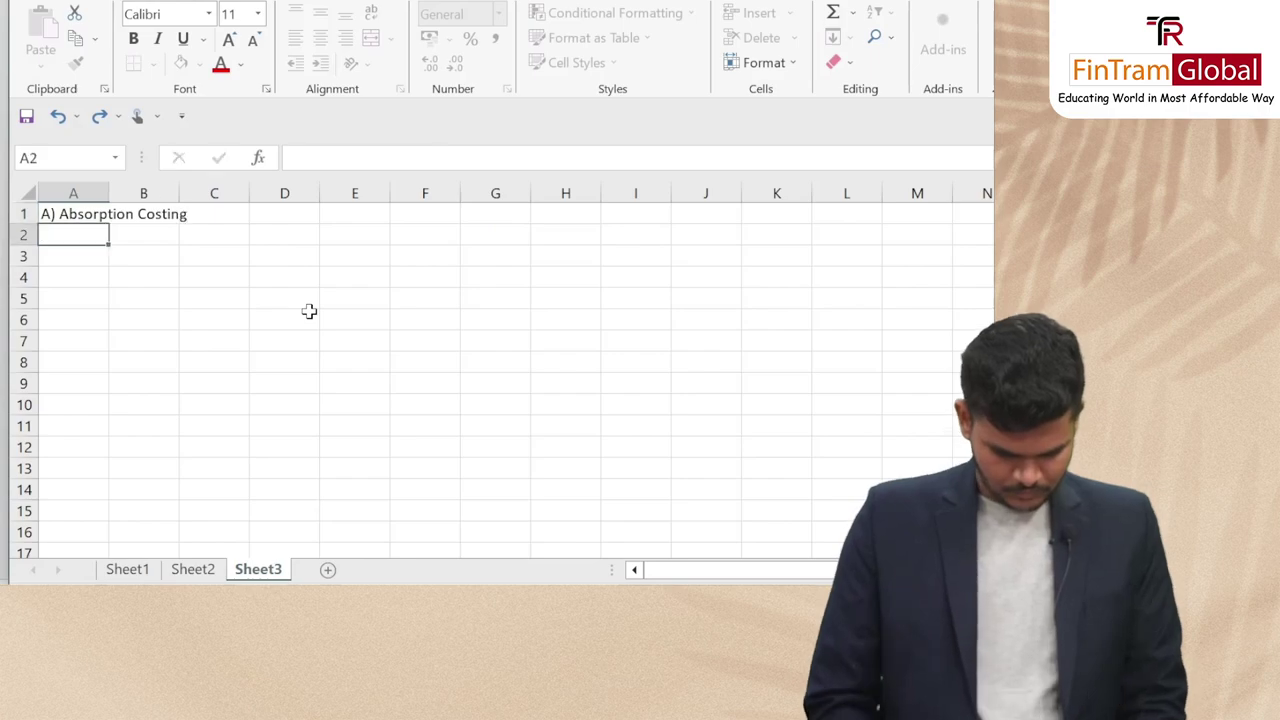
Make the A) Absorption Costing heading in A1 of Sheet3 bold
key(ctrl+b)
key(Down)
key(Down)
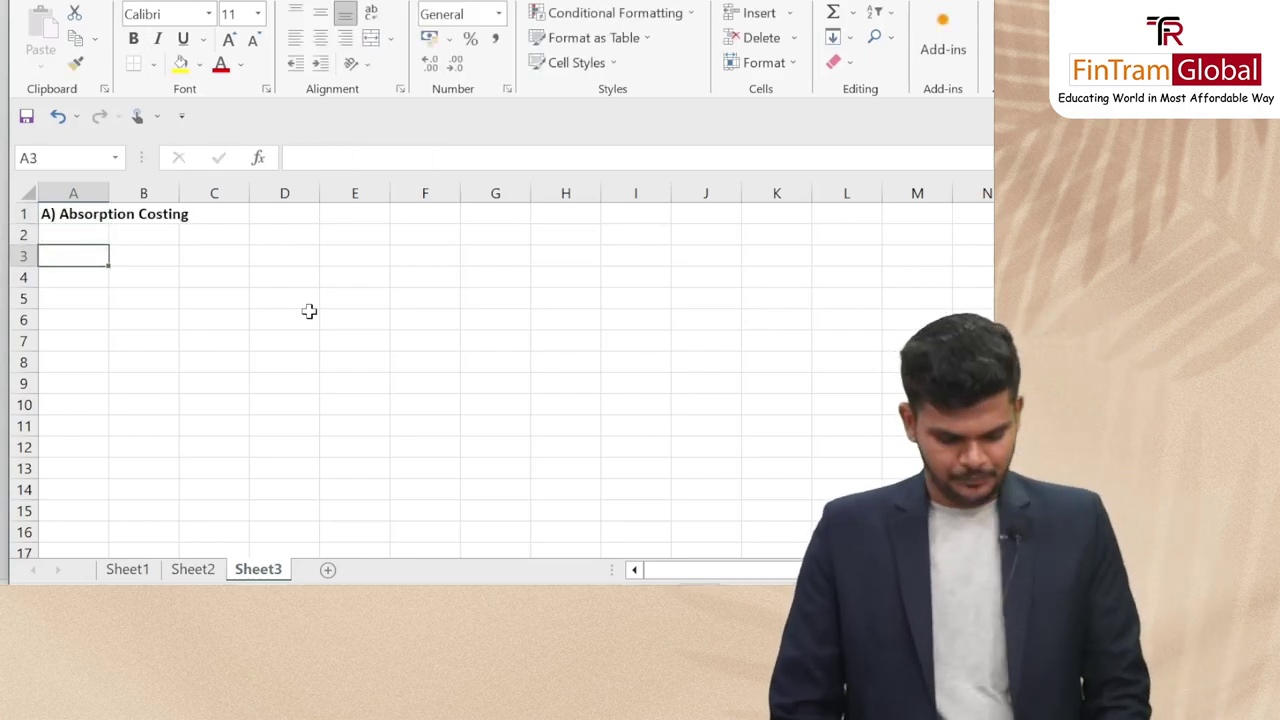
Read the Table and Cupboard production data and the annual overhead costs in the example document
key(alt+Tab)
scroll(538, 342, down, 3)
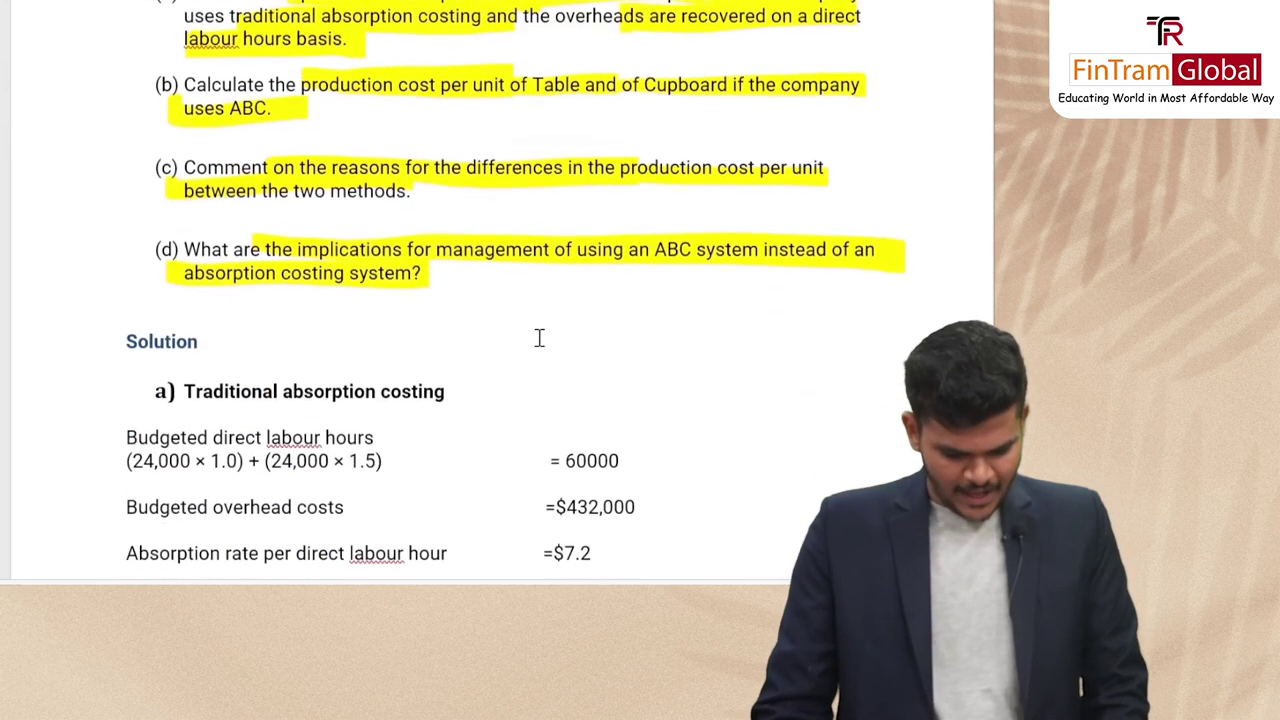
scroll(351, 422, up, 3)
scroll(351, 422, up, 10)
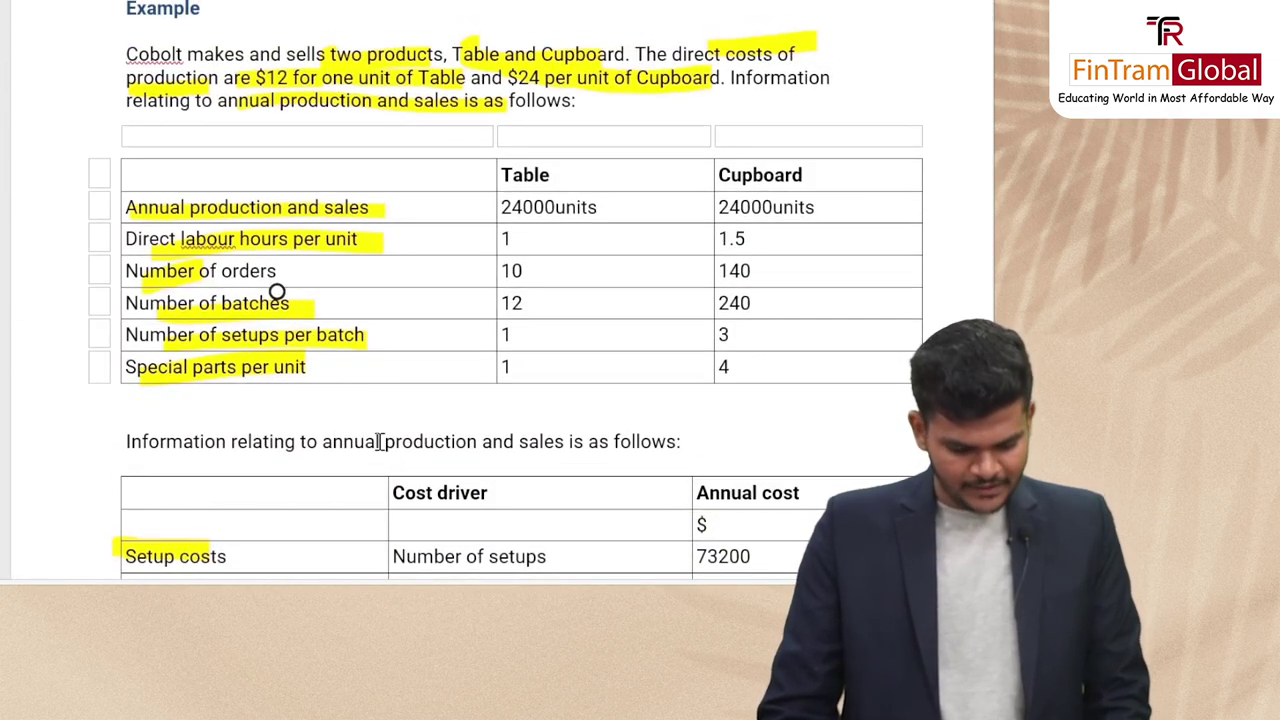
scroll(526, 303, down, 3)
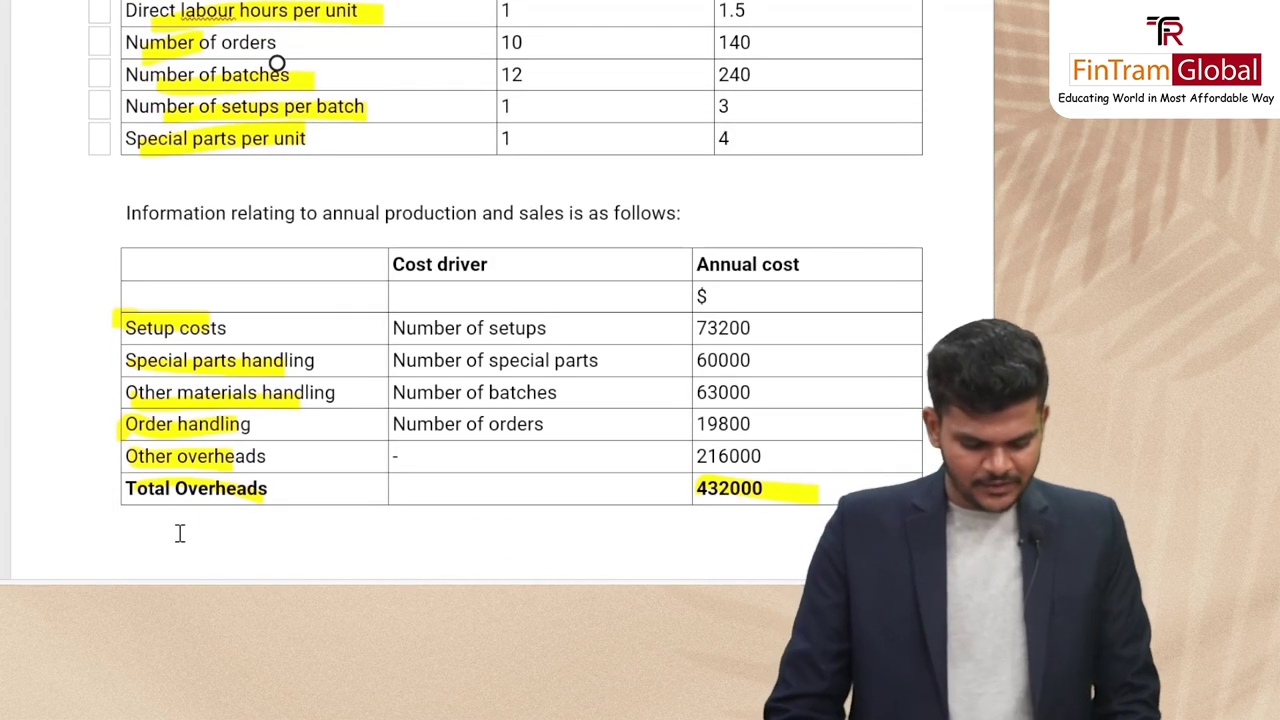
key(alt+Tab)
text(Ti)
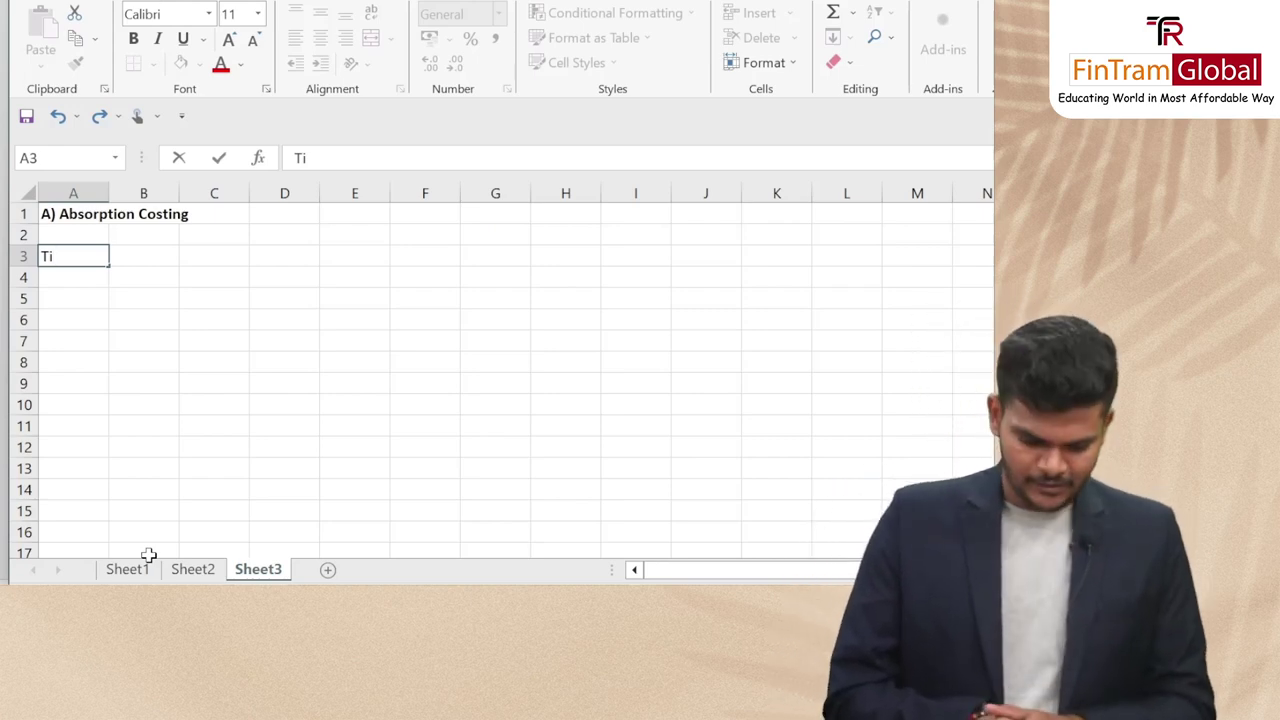
key(Return)
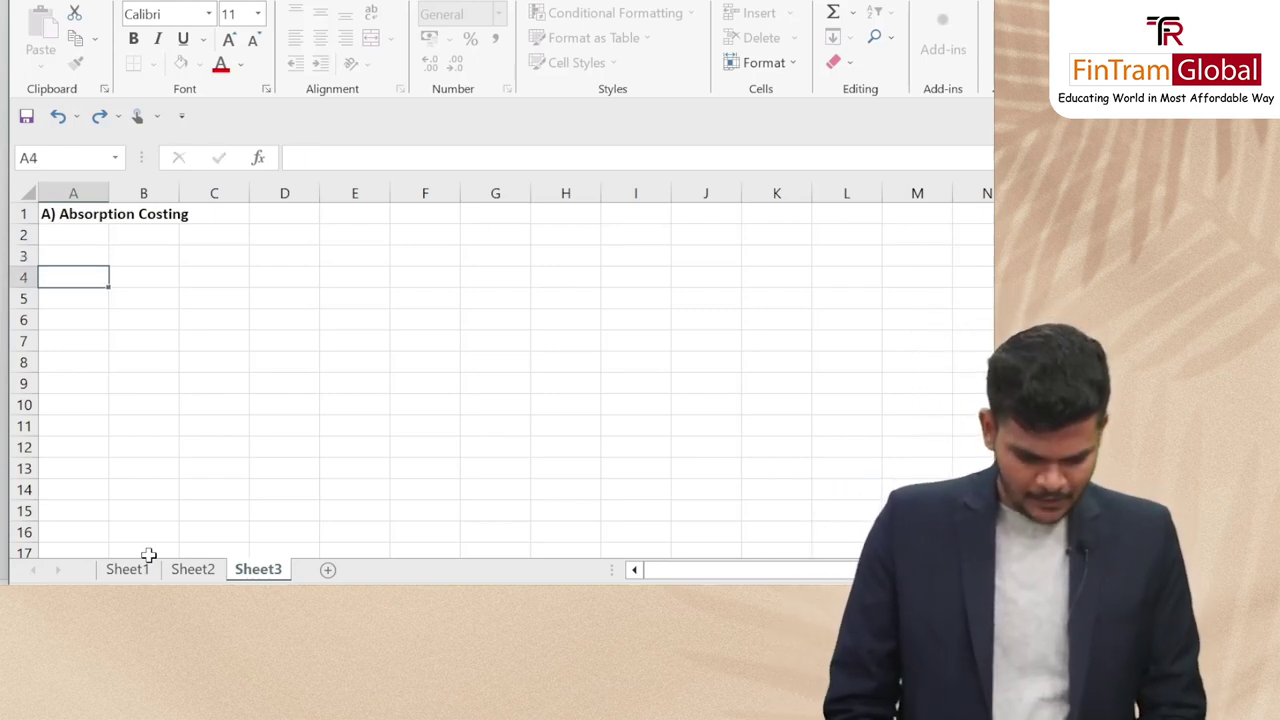
key(Up)
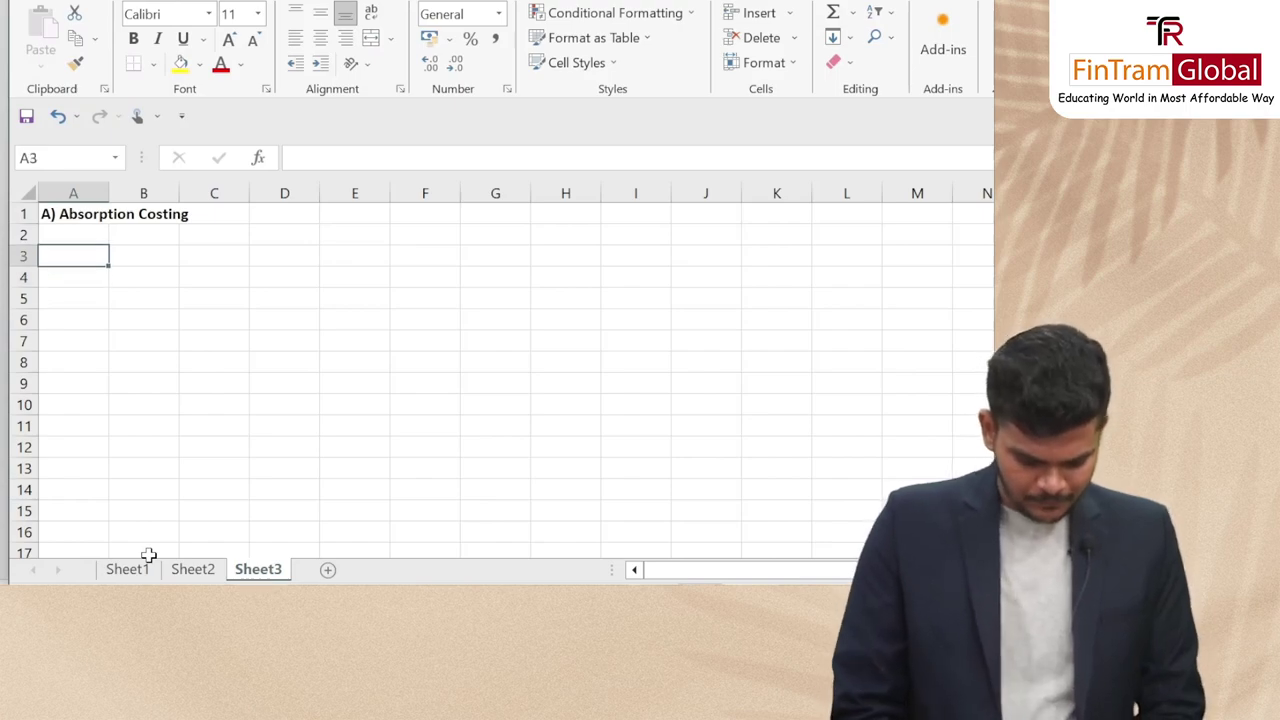
Check requirement (a) in the example document and add the label Direct Cost in A3 of Sheet3
key(alt+Tab)
scroll(373, 541, down, 8)
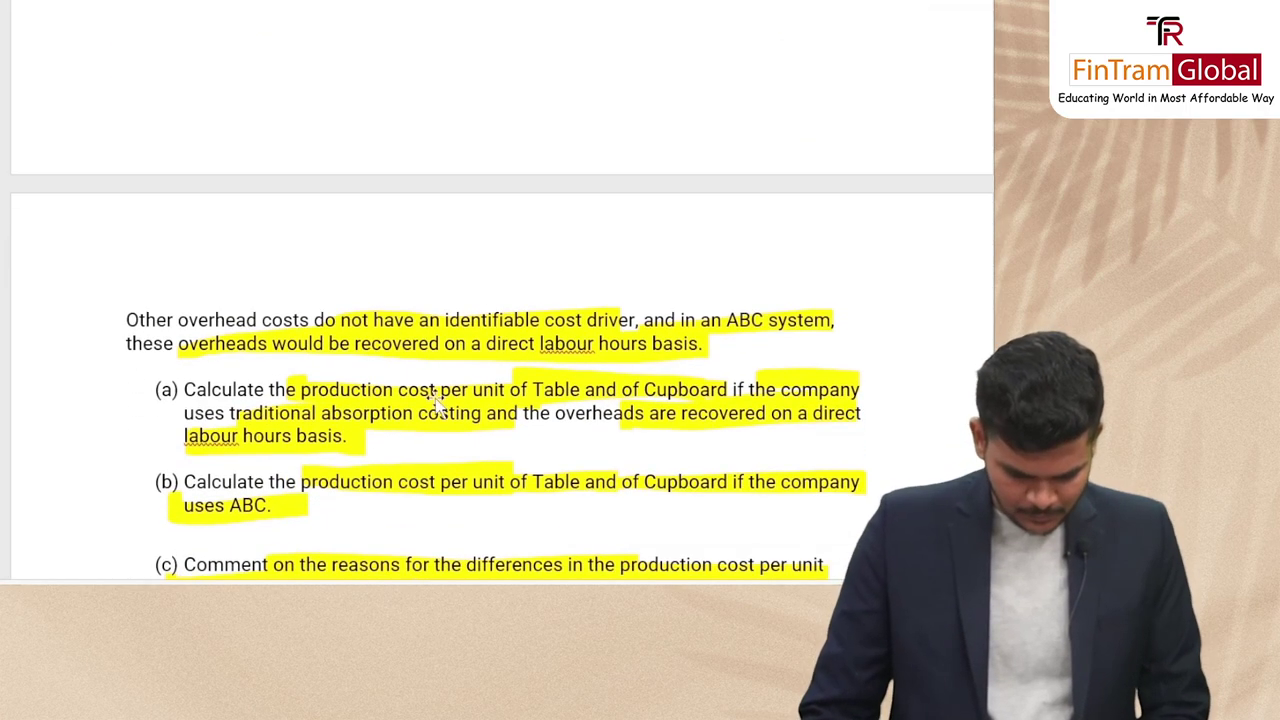
key(alt+Tab)
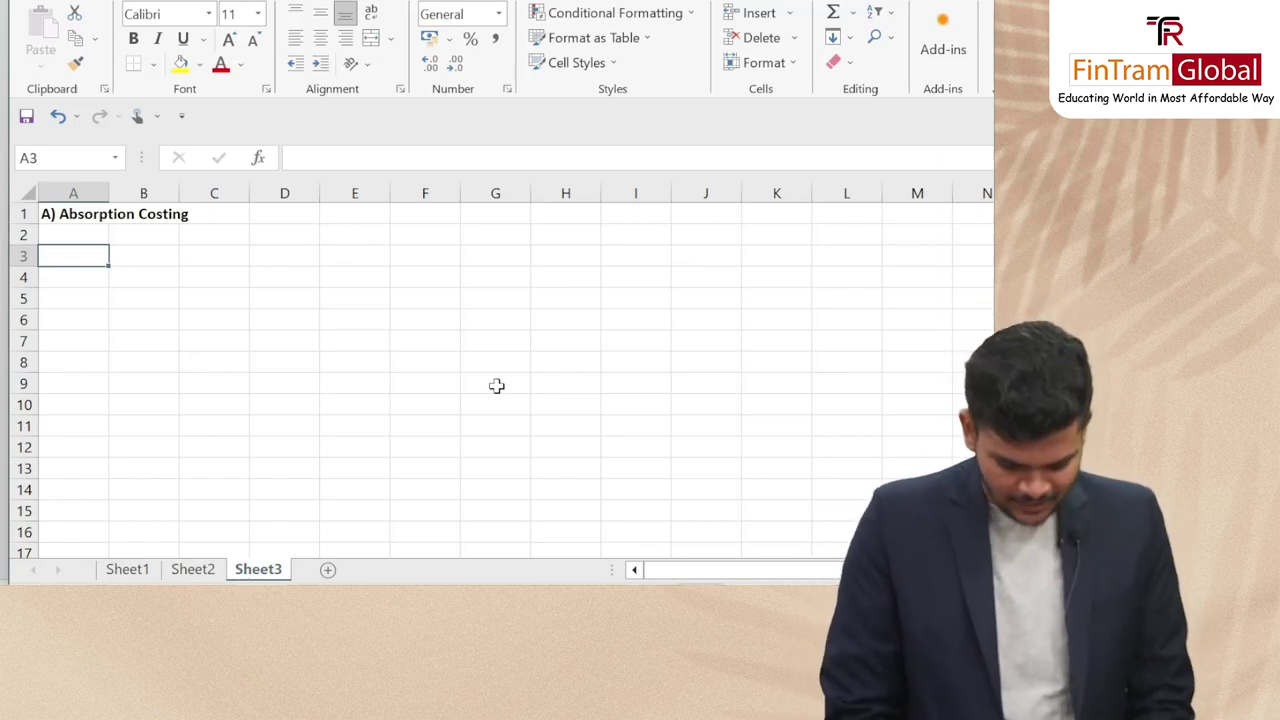
text(Direct C)
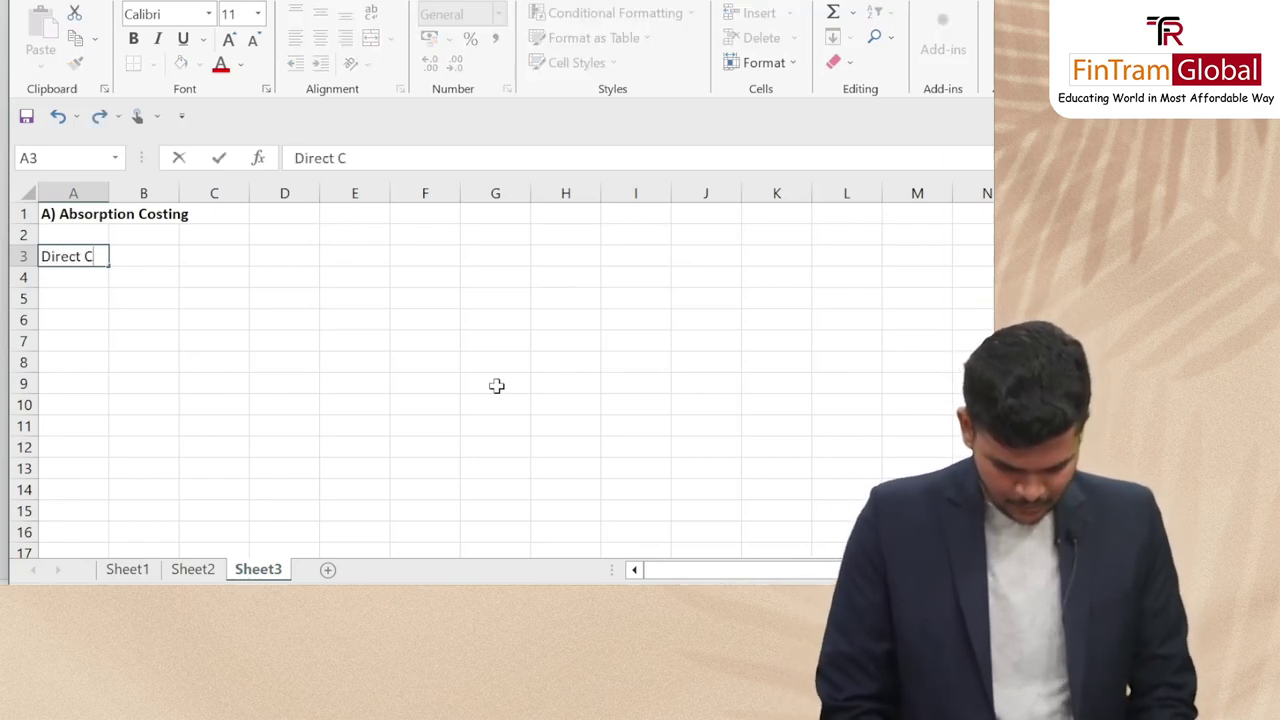
key(Return)
key(Up)
key(Right)
key(Up)
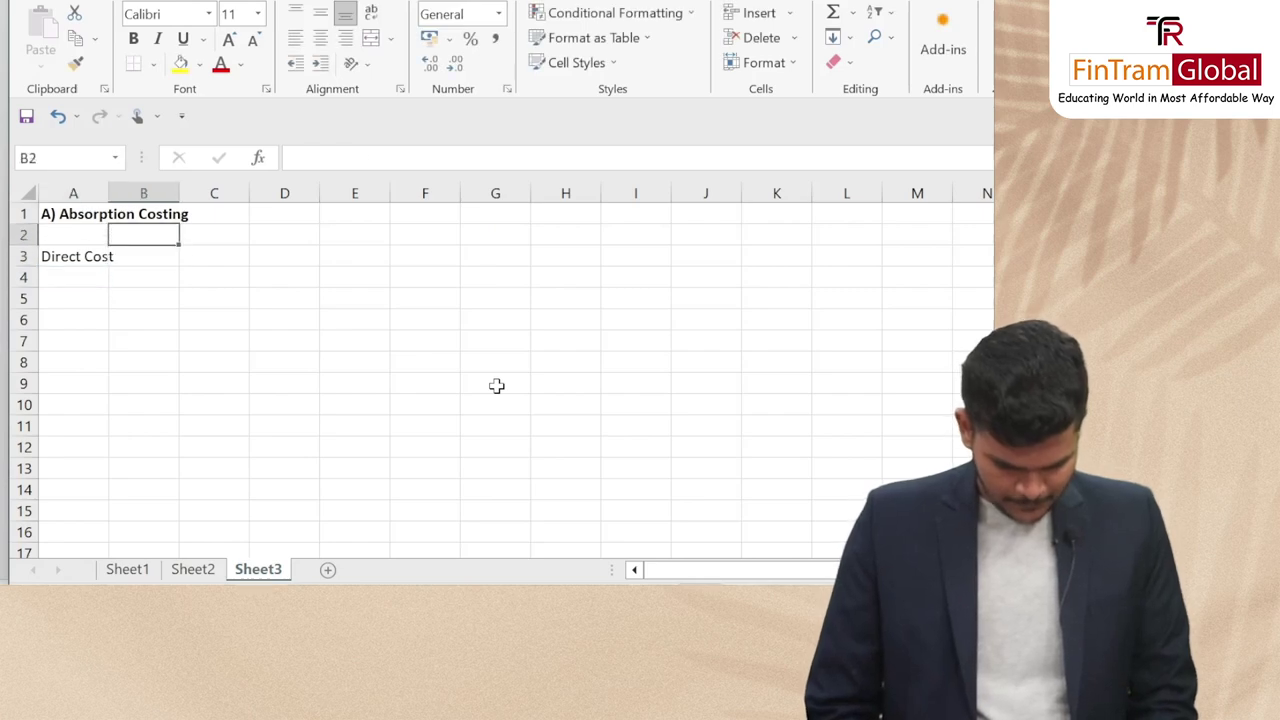
Move the Direct Cost label from A3 down to A4
key(Left)
key(Down)
key(ctrl+x)
key(Down)
key(ctrl+v)
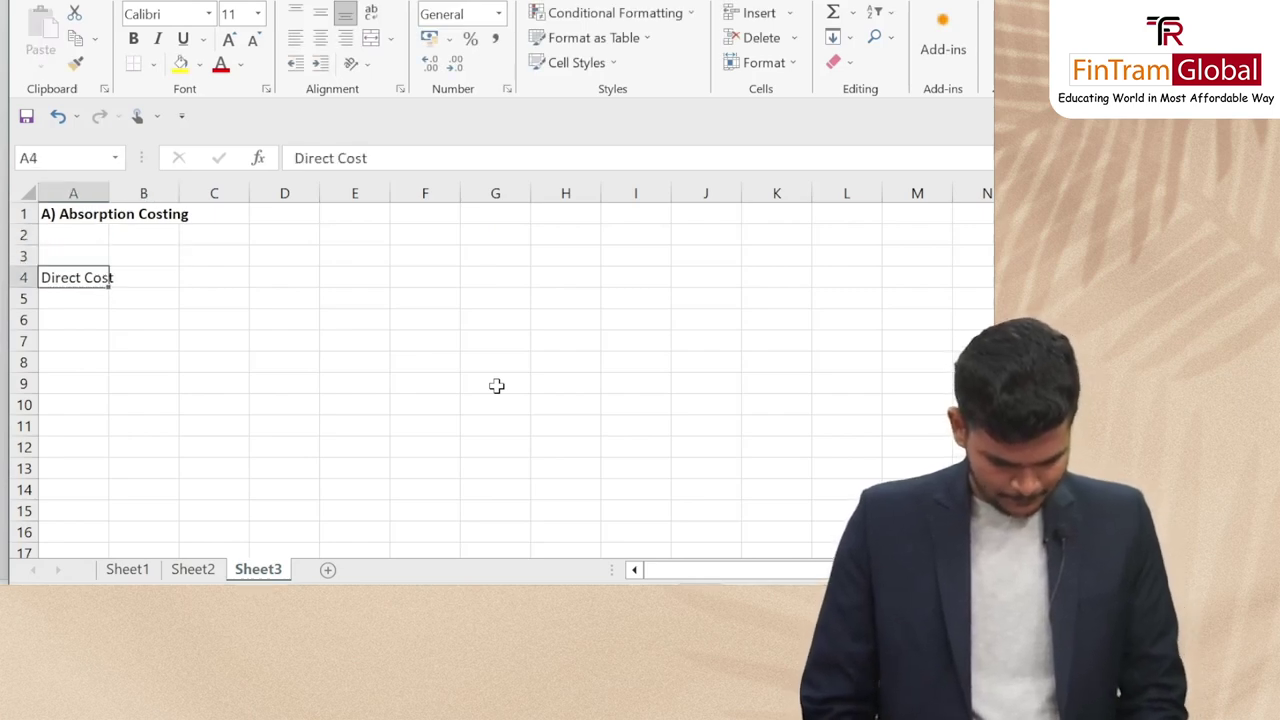
Add the column headings Tables in B3 and Cupboard in C3 and make them bold
key(Up)
key(Right)
text(Table)
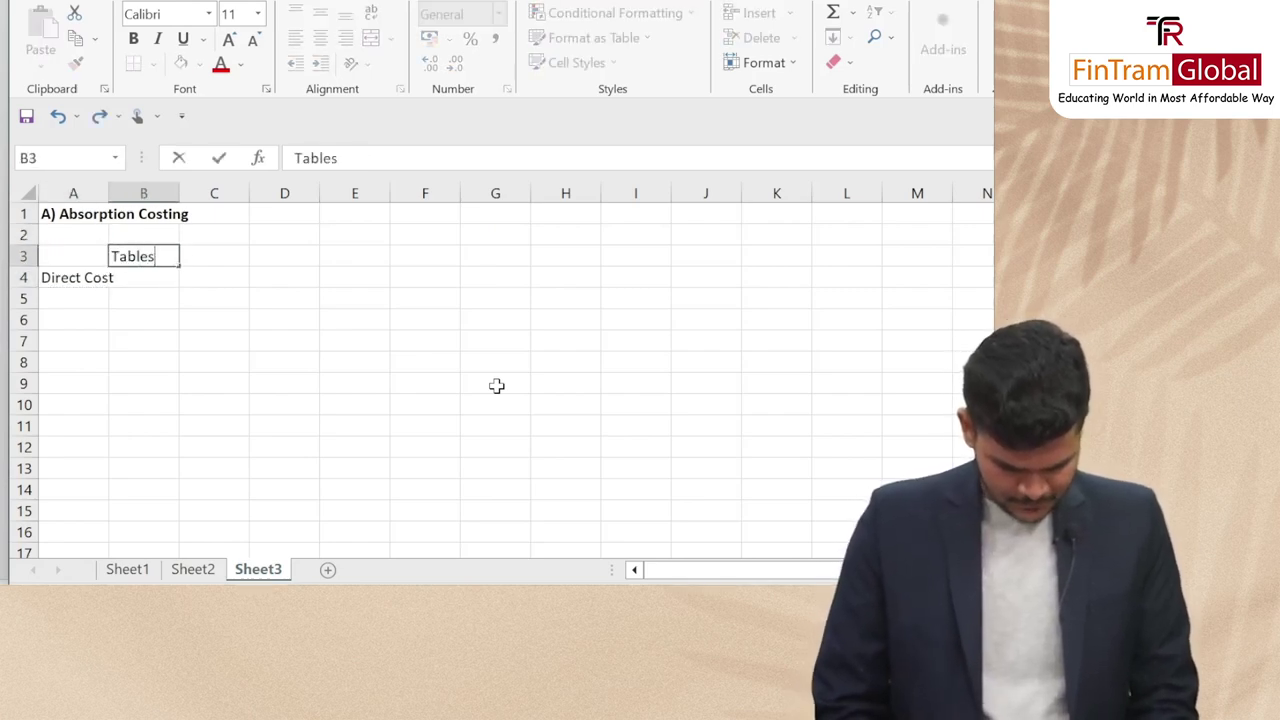
text(s)
key(Tab)
text(Cu)
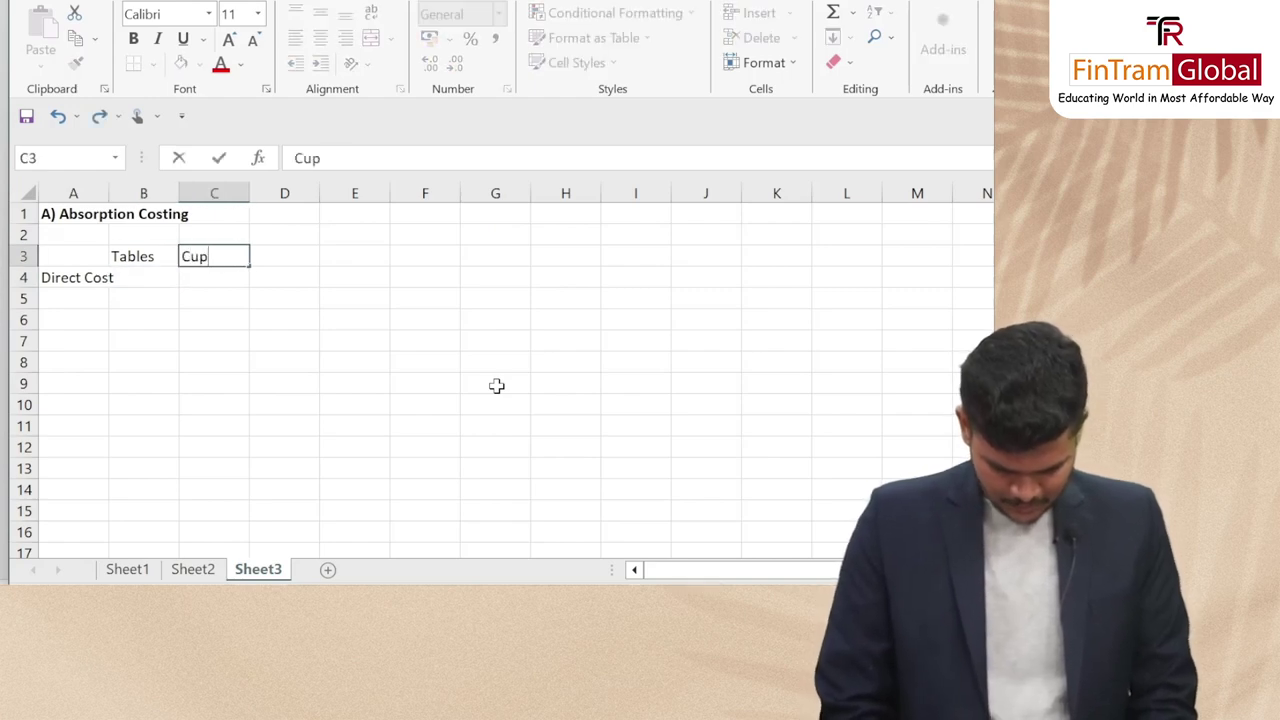
text(pboard)
key(ctrl+Return)
key(Left)
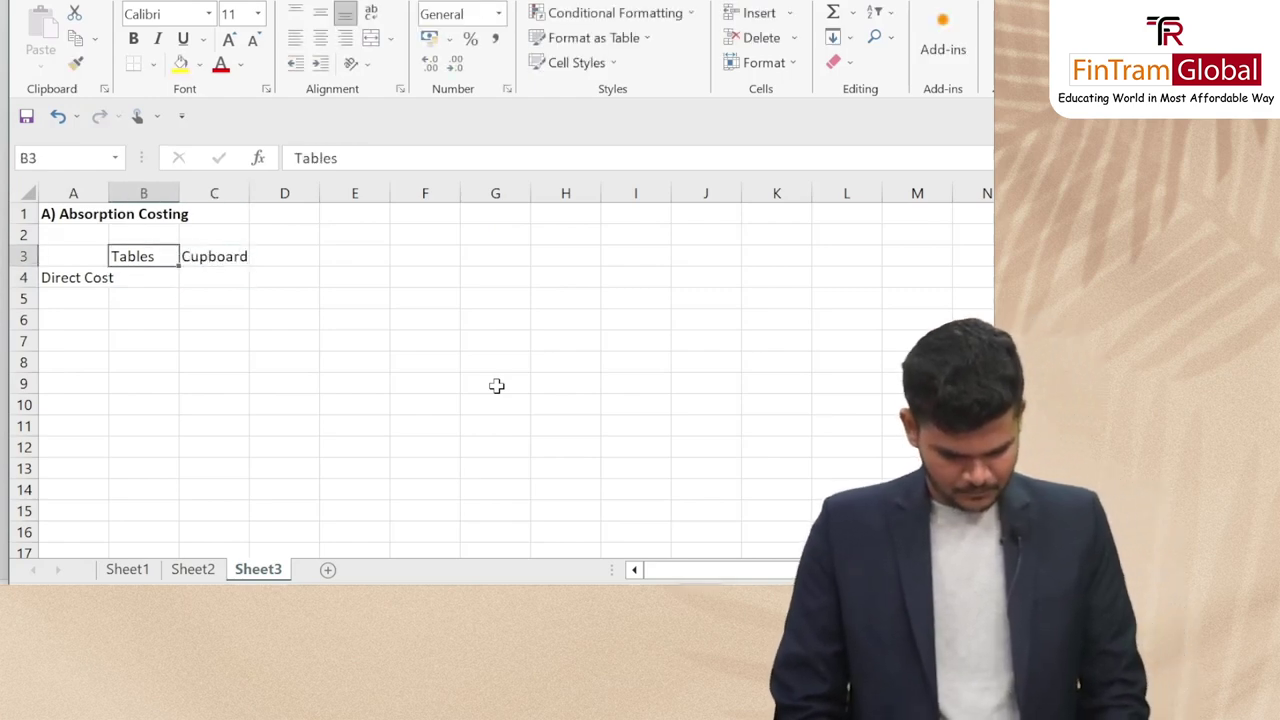
key(shift+Right)
key(ctrl+b)
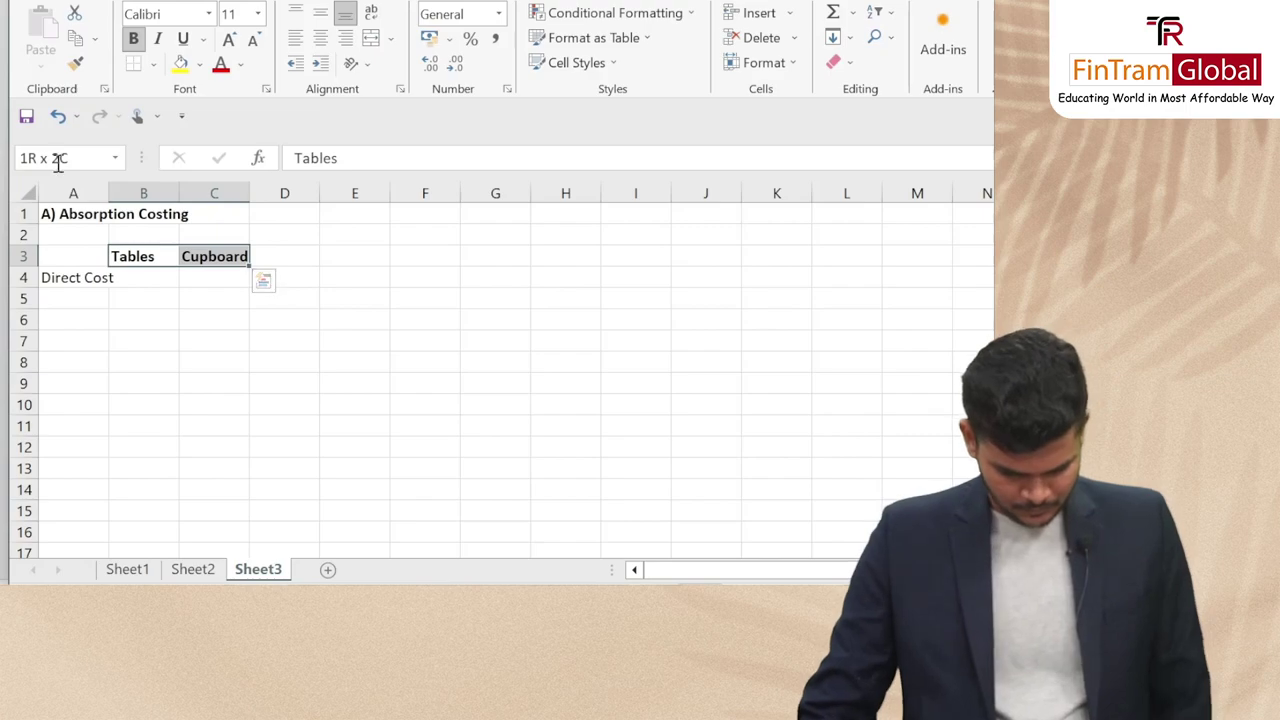
Widen column A and enter the direct costs from the Word example: 12 for Tables and 24 for Cupboard
drag(109, 193, 214, 200)
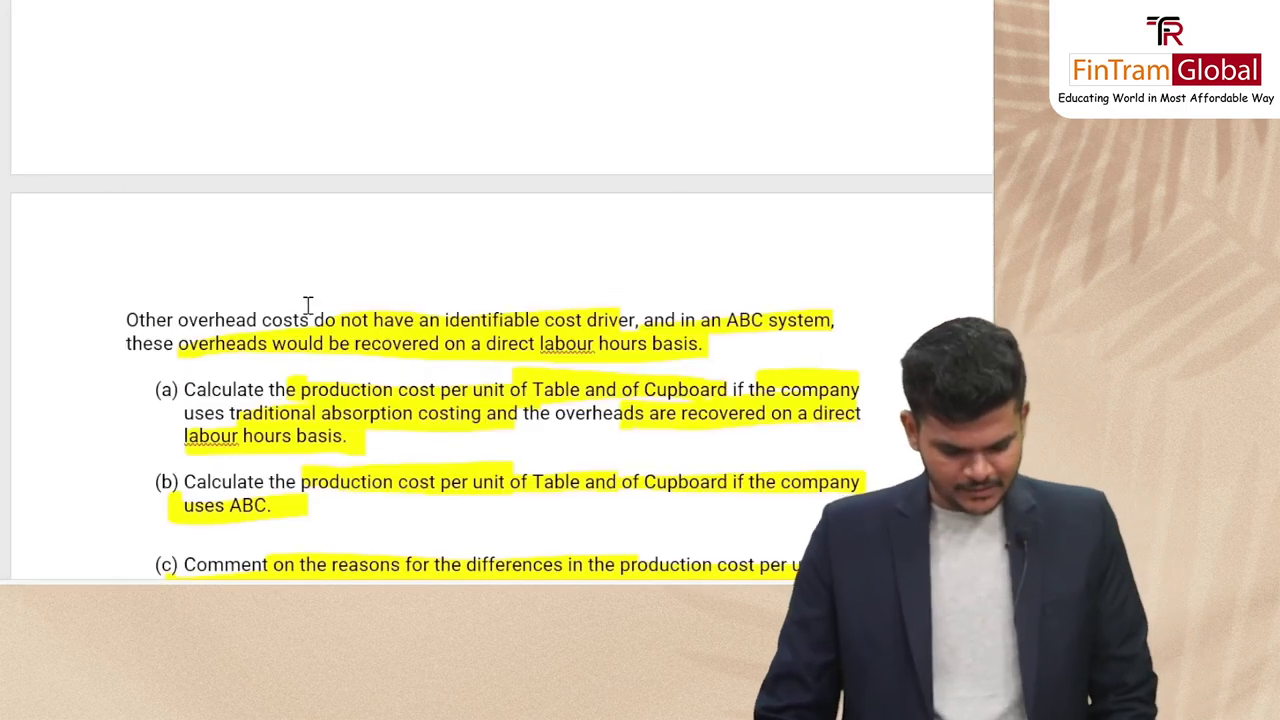
scroll(537, 245, up, 5)
scroll(537, 245, up, 10)
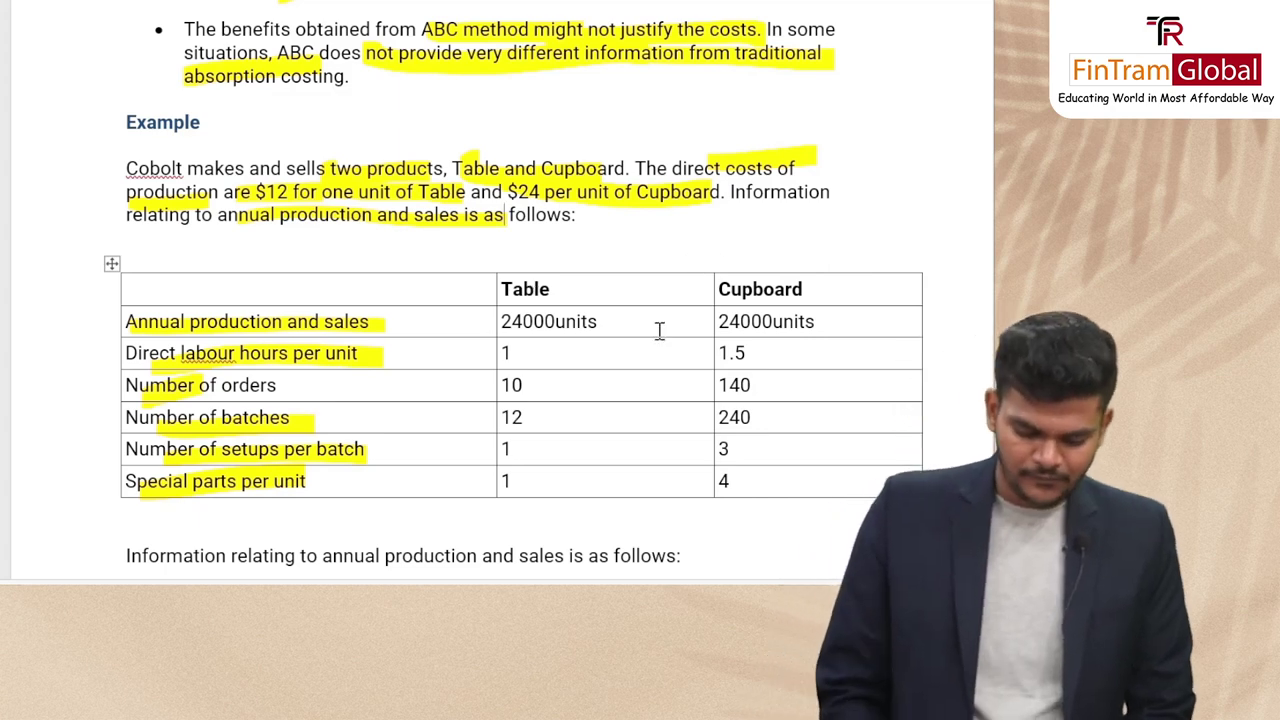
key(alt+Tab)
text(12)
key(Tab)
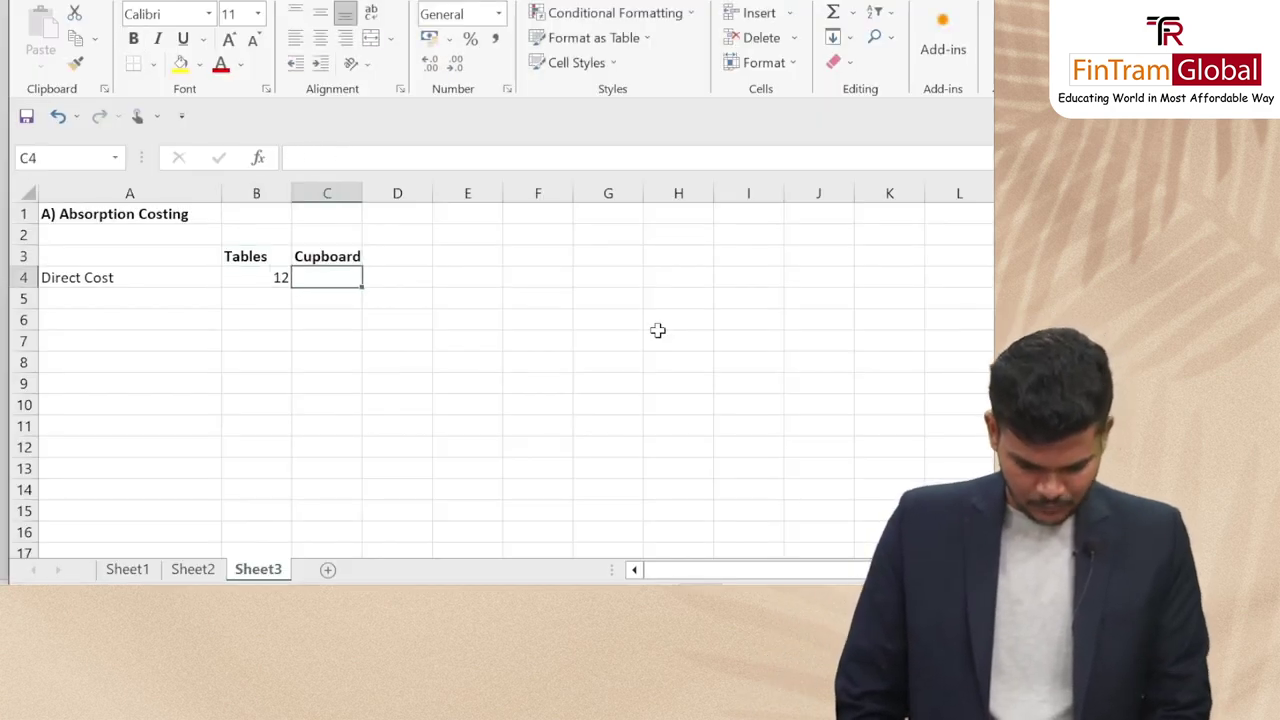
text(24)
key(Left)
key(Left)
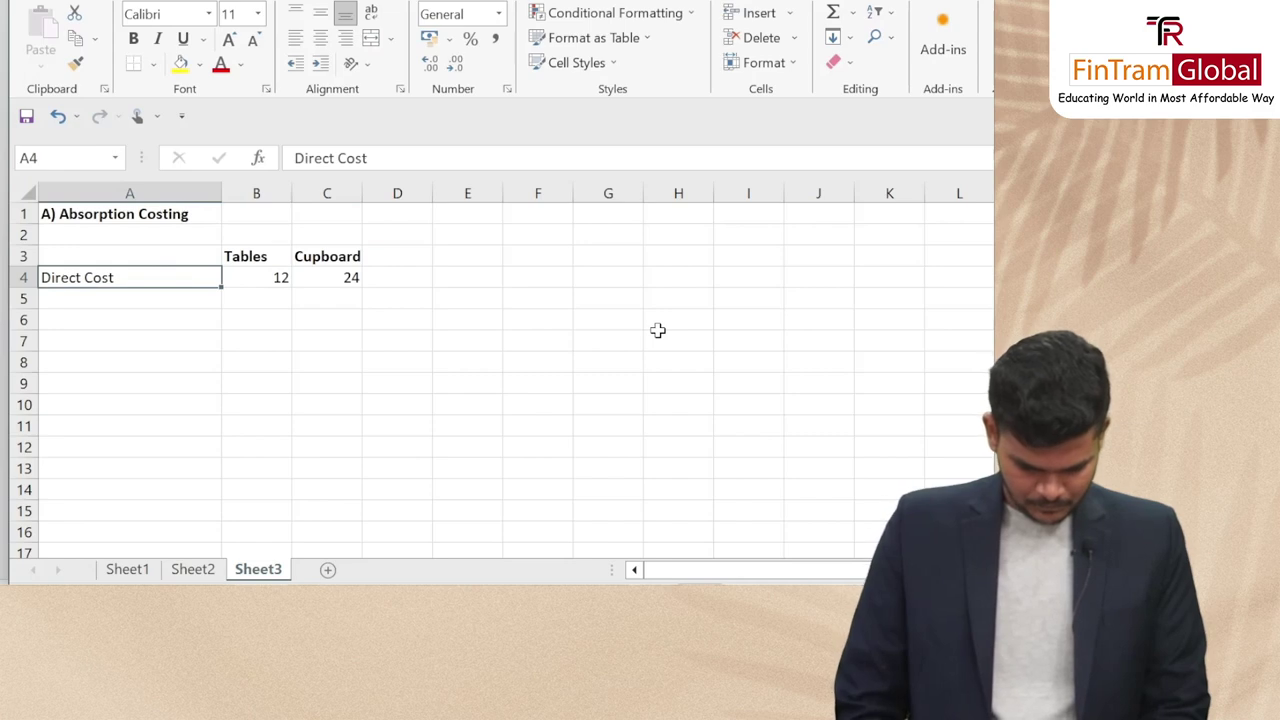
Insert a row above Direct Cost and enter $ beneath both the Tables and Cupboard headings
click(4, 277)
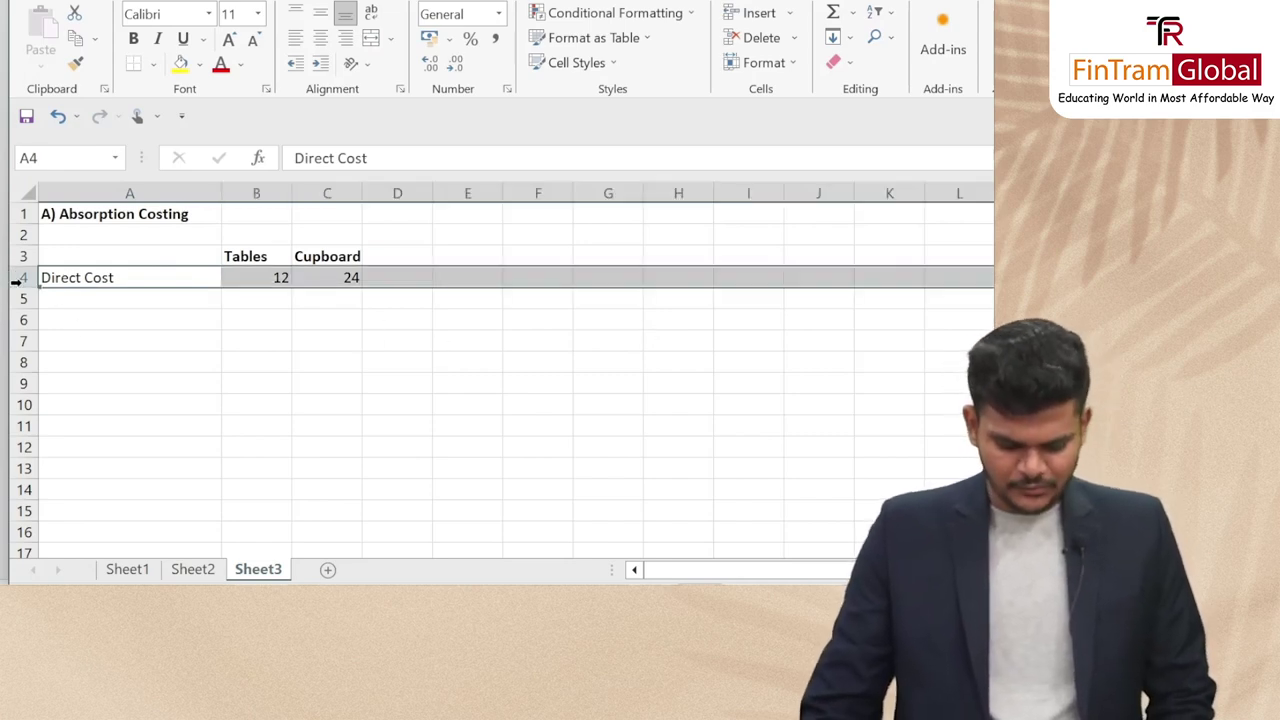
key(ctrl+plus)
key(Right)
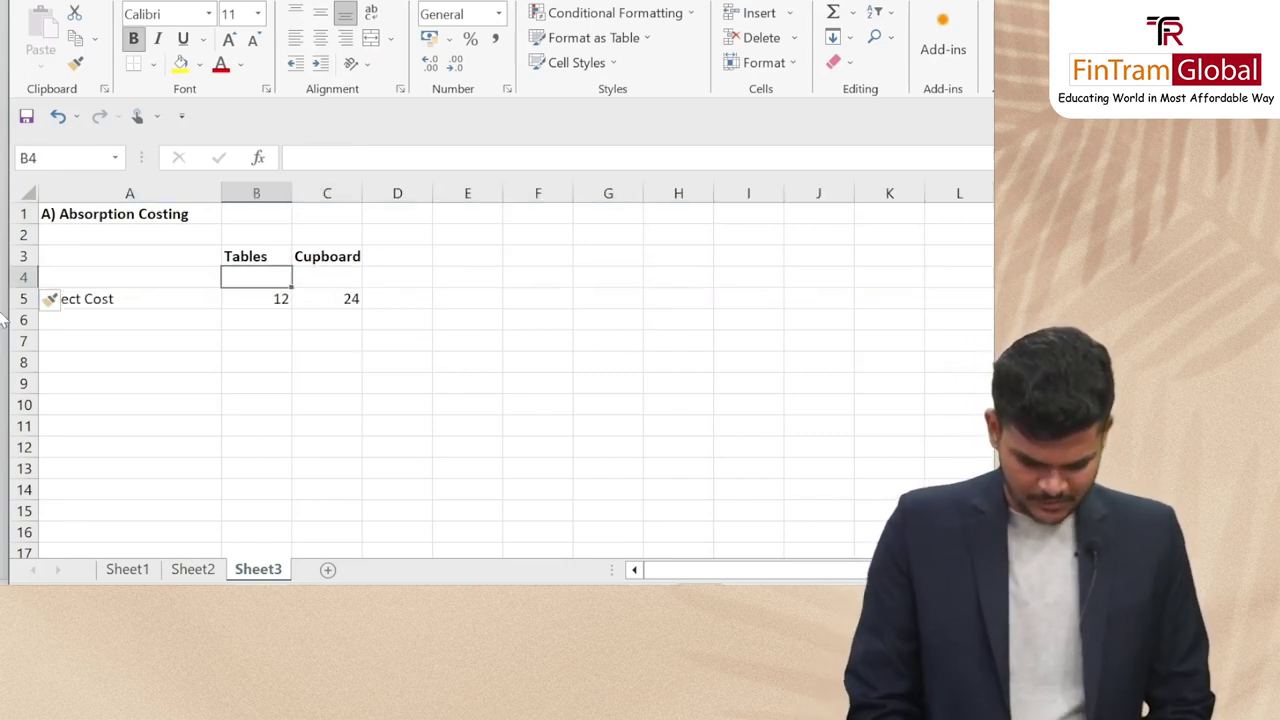
text($)
key(Return)
key(Up)
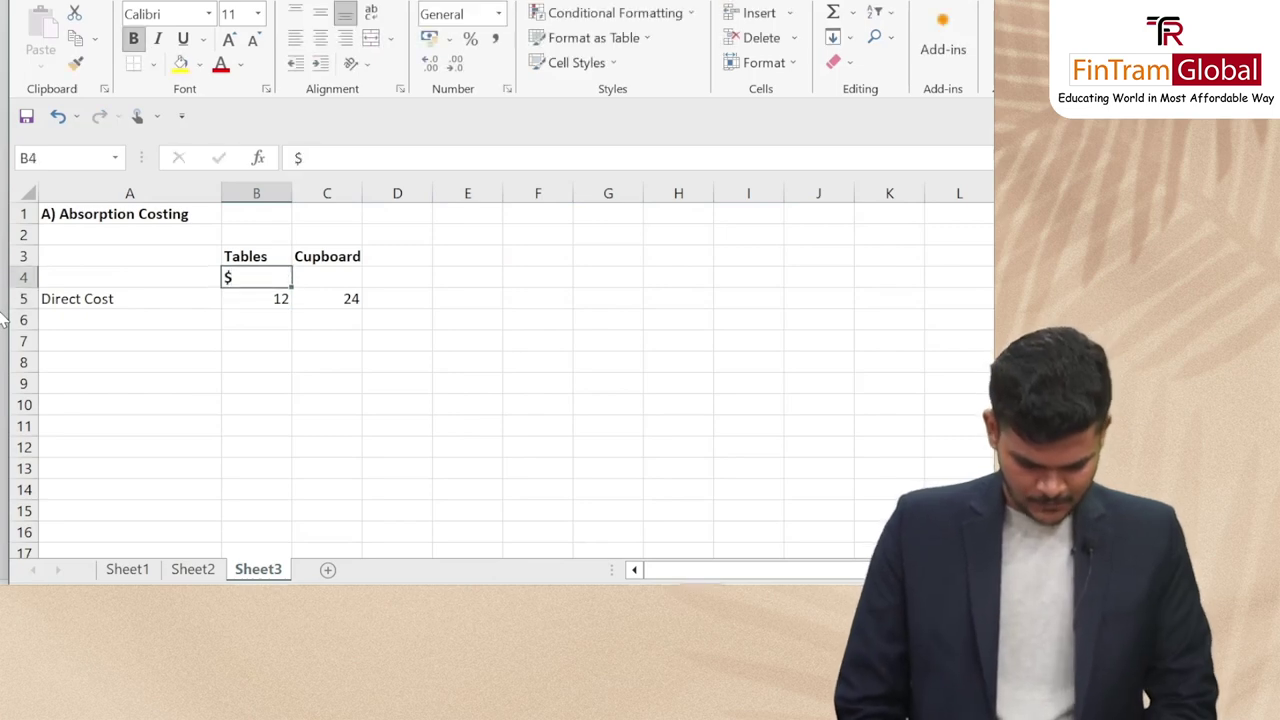
key(ctrl+c)
key(Right)
key(Return)
key(Left)
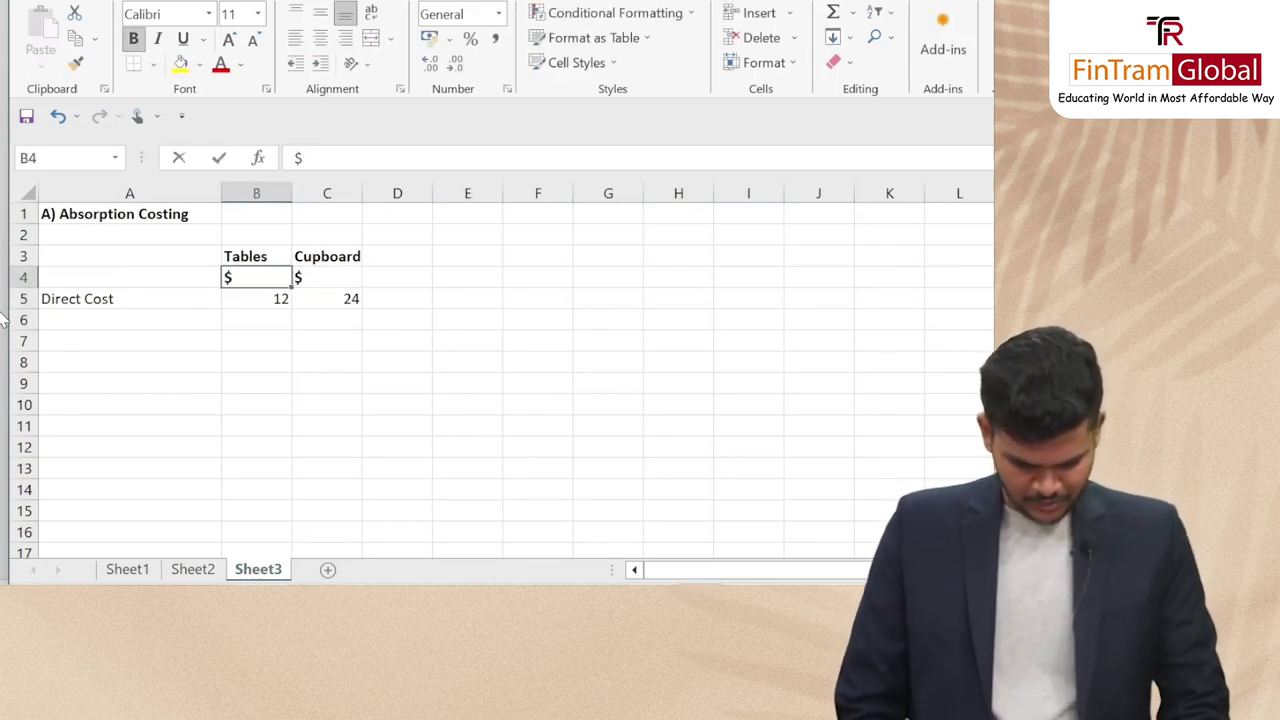
Change the unit label under Tables to $/Unit and copy it under Cupboard
key(F2)
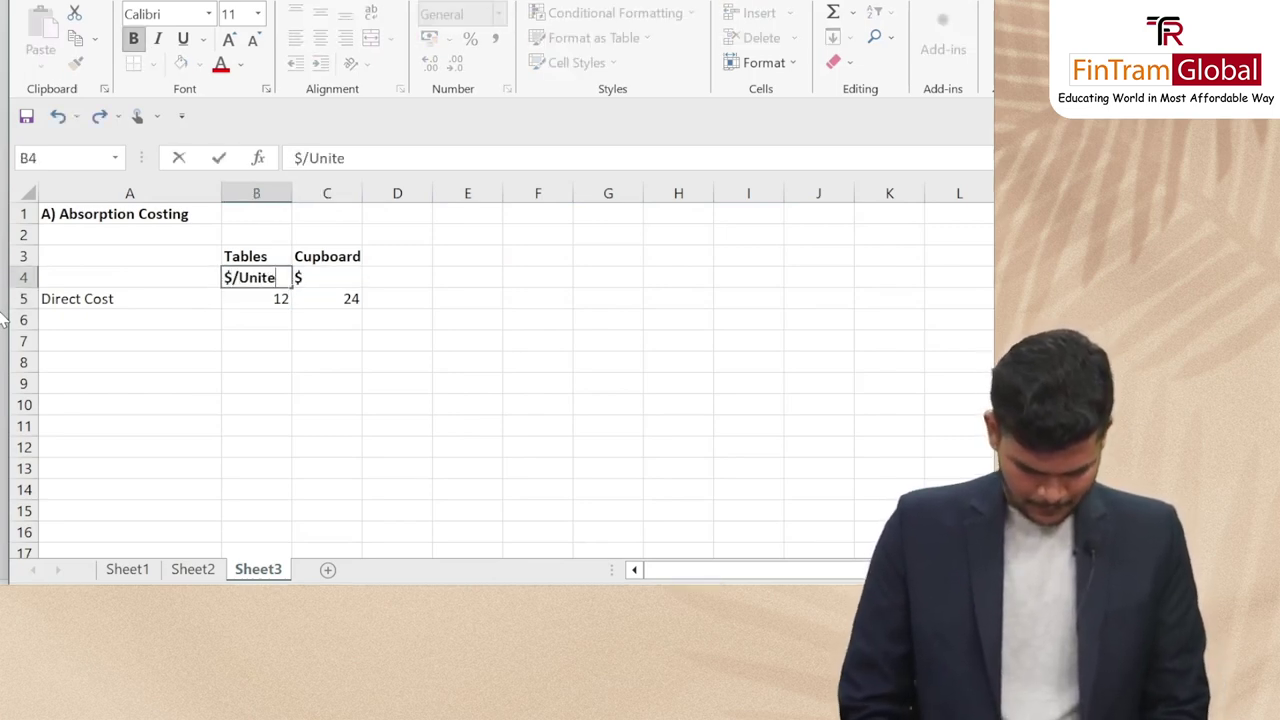
key(Return)
key(Up)
key(ctrl+c)
key(Right)
key(Return)
Enter the row label Overheads in A6, below Direct Cost
key(Down)
key(Left)
key(Left)
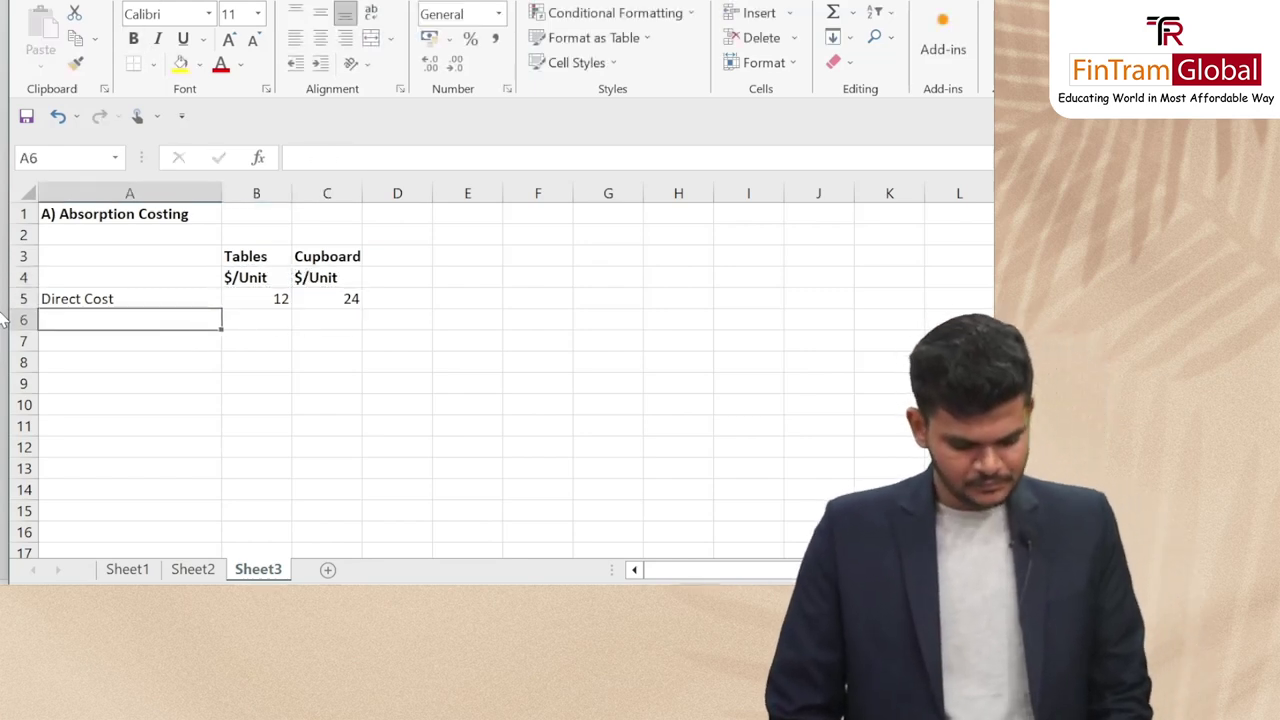
text(O)
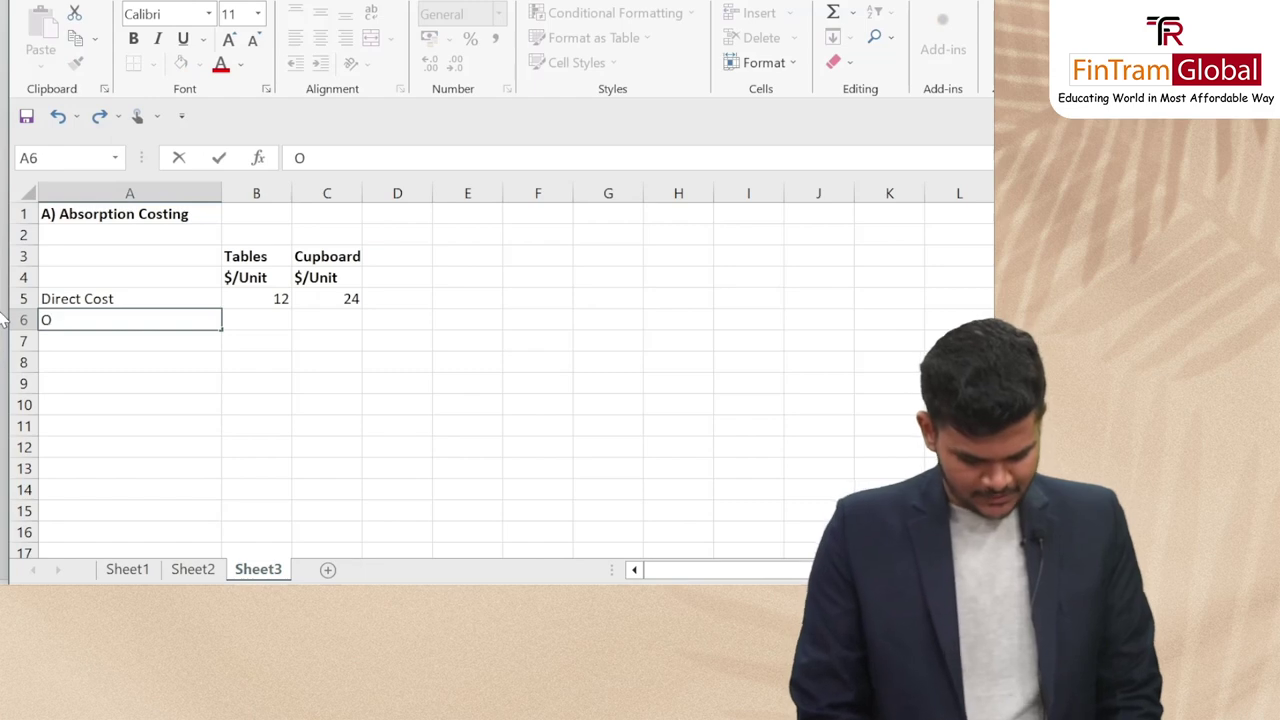
text(verhea)
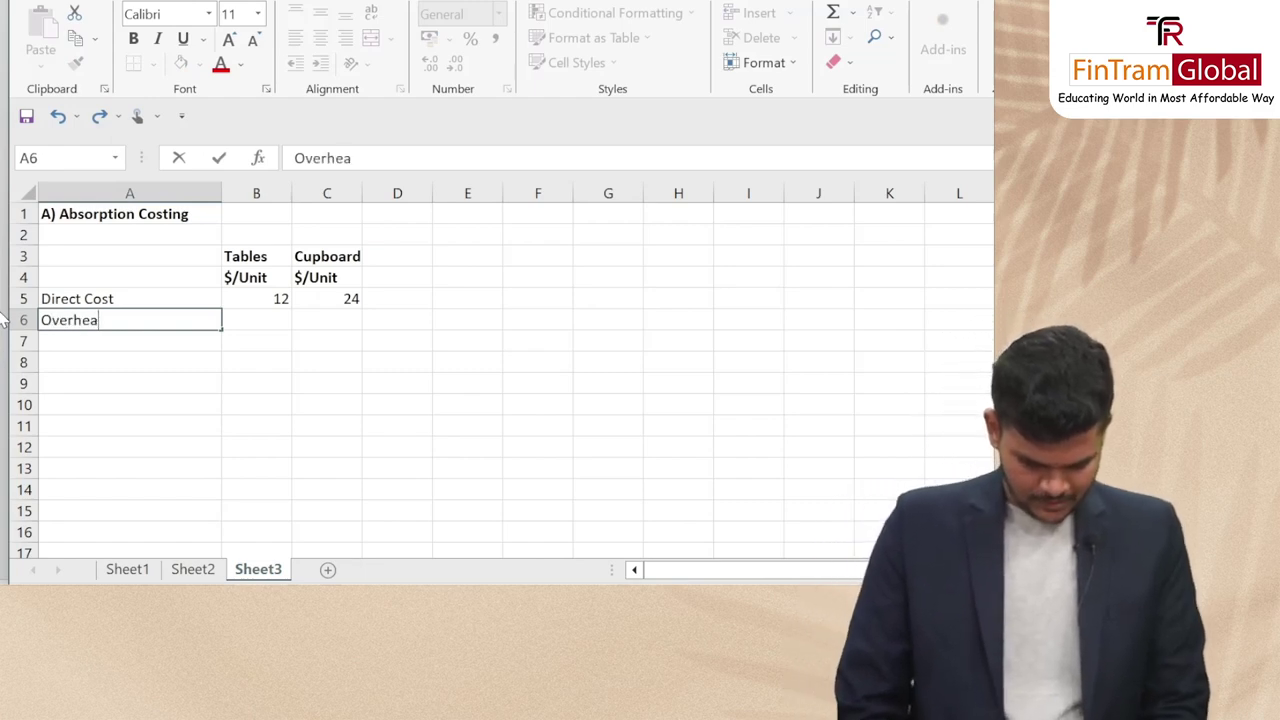
text(ds)
key(Return)
Add a working-note reference to the Overheads label so it reads Overheads (W1)
key(Down)
key(Up)
key(Up)
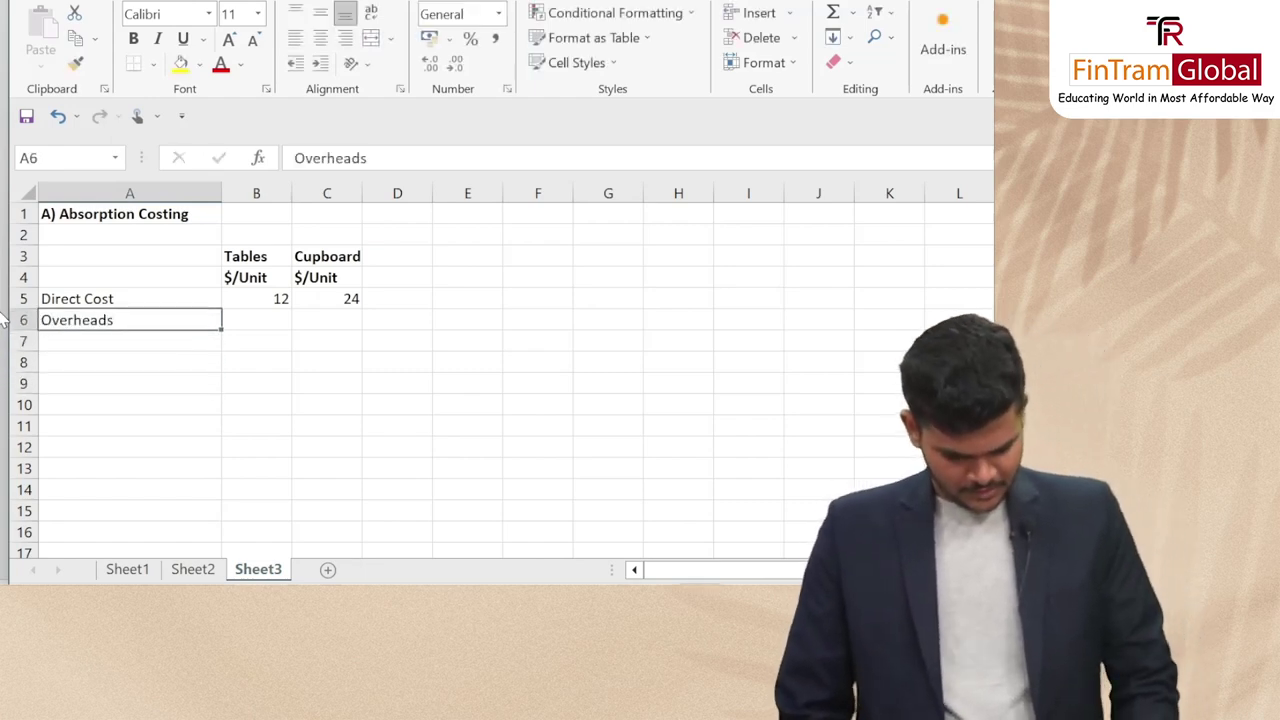
key(F2)
text(()
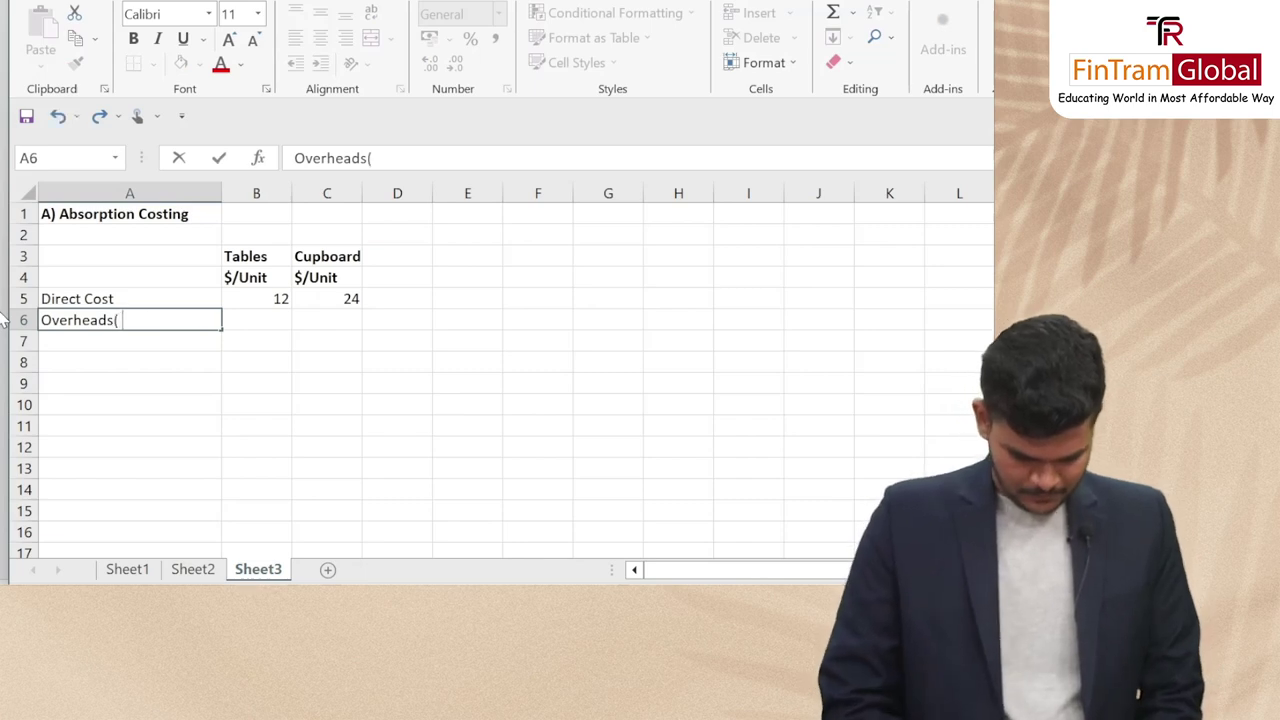
text( W1))
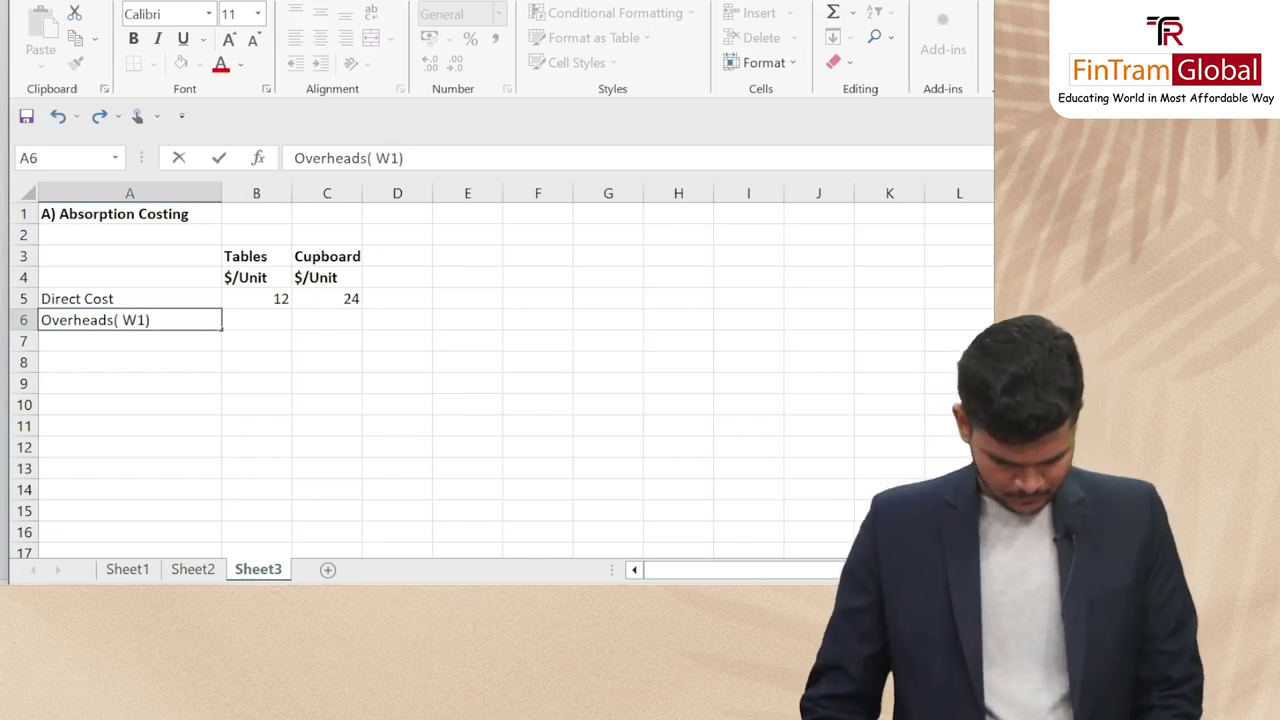
click(113, 320)
click(129, 320)
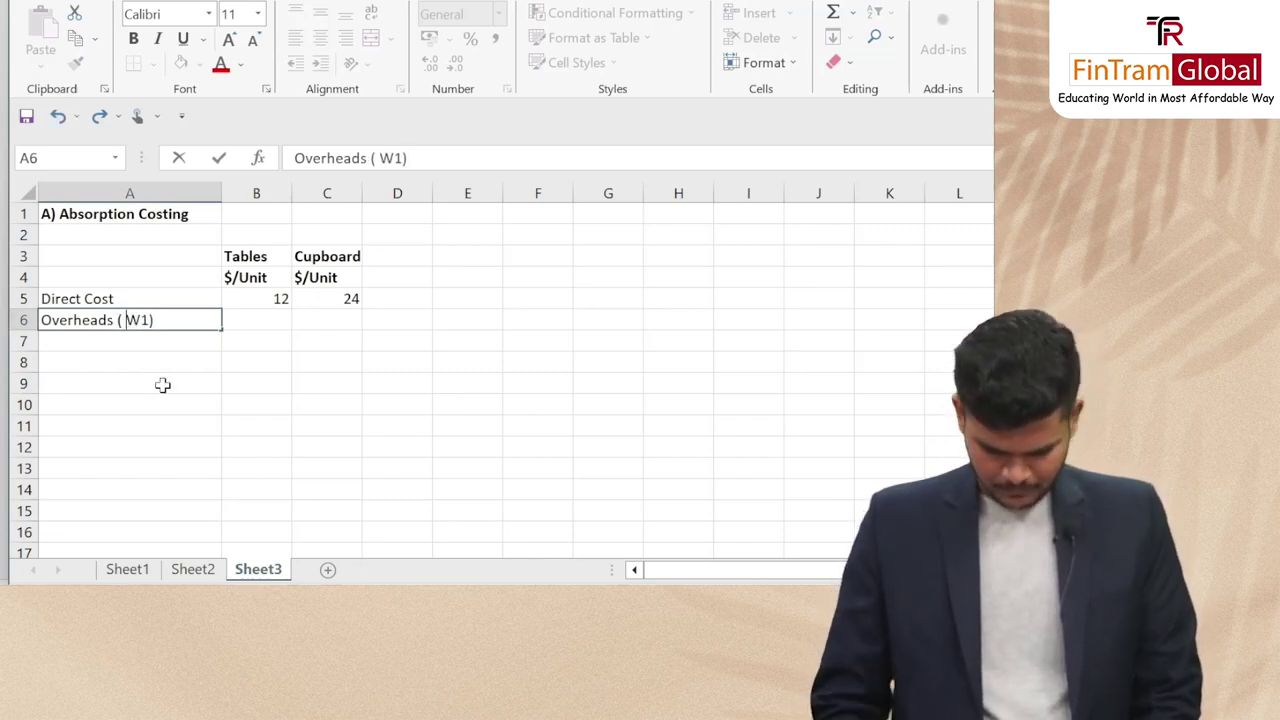
key(BackSpace)
key(Return)
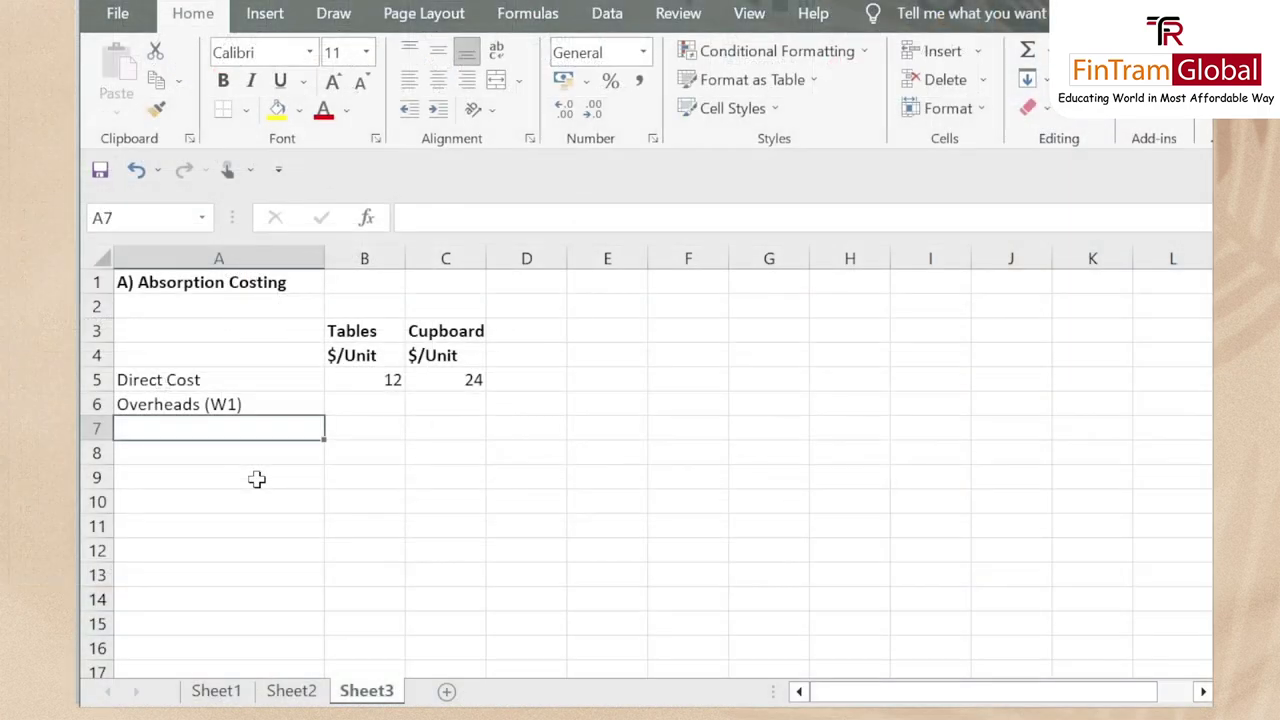
Enter the heading Working Notes in A11 and format it bold and italic
key(Down)
key(Down)
key(Down)
key(Down)
text(Wo)
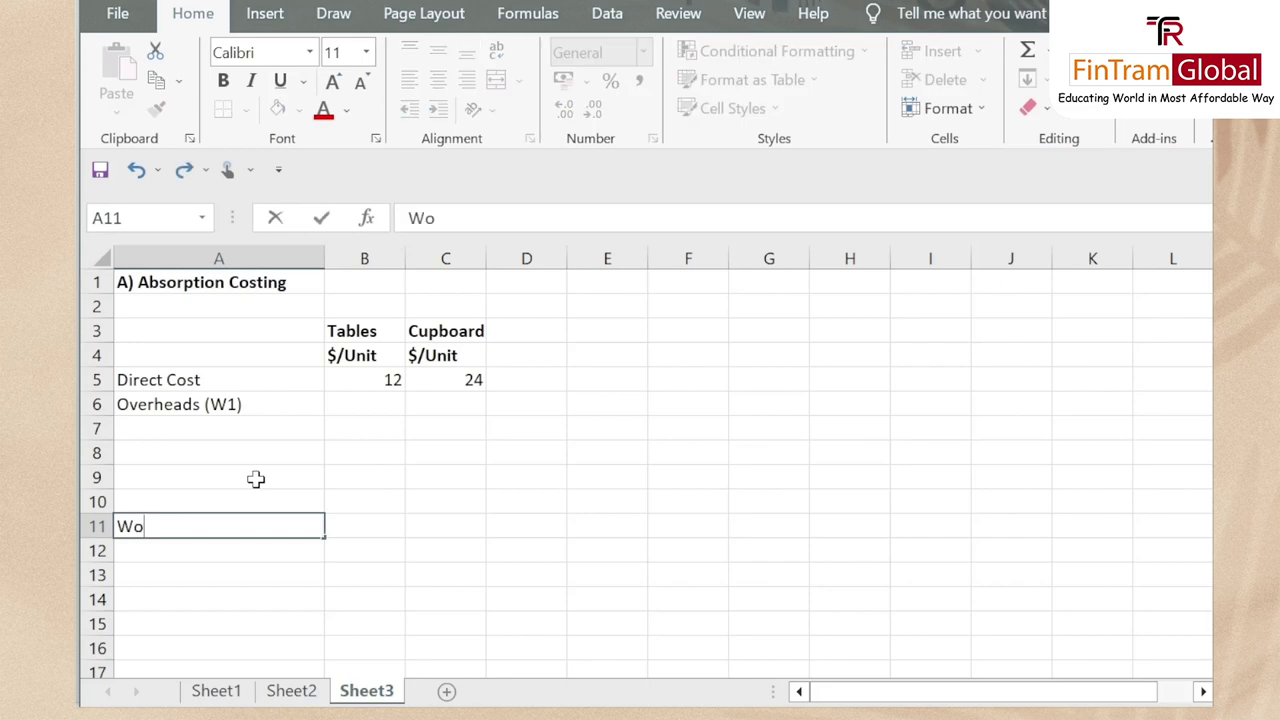
text(rking Notes)
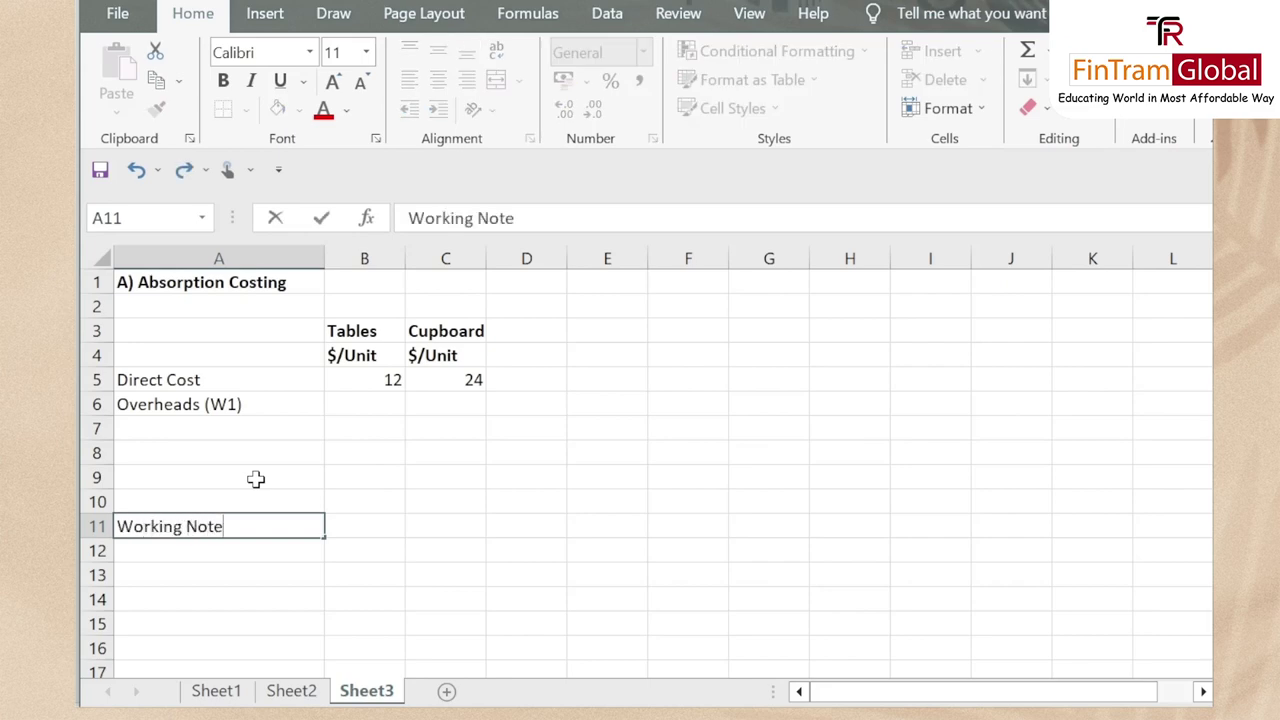
key(Return)
key(Up)
key(ctrl+b)
key(ctrl+i)
key(Return)
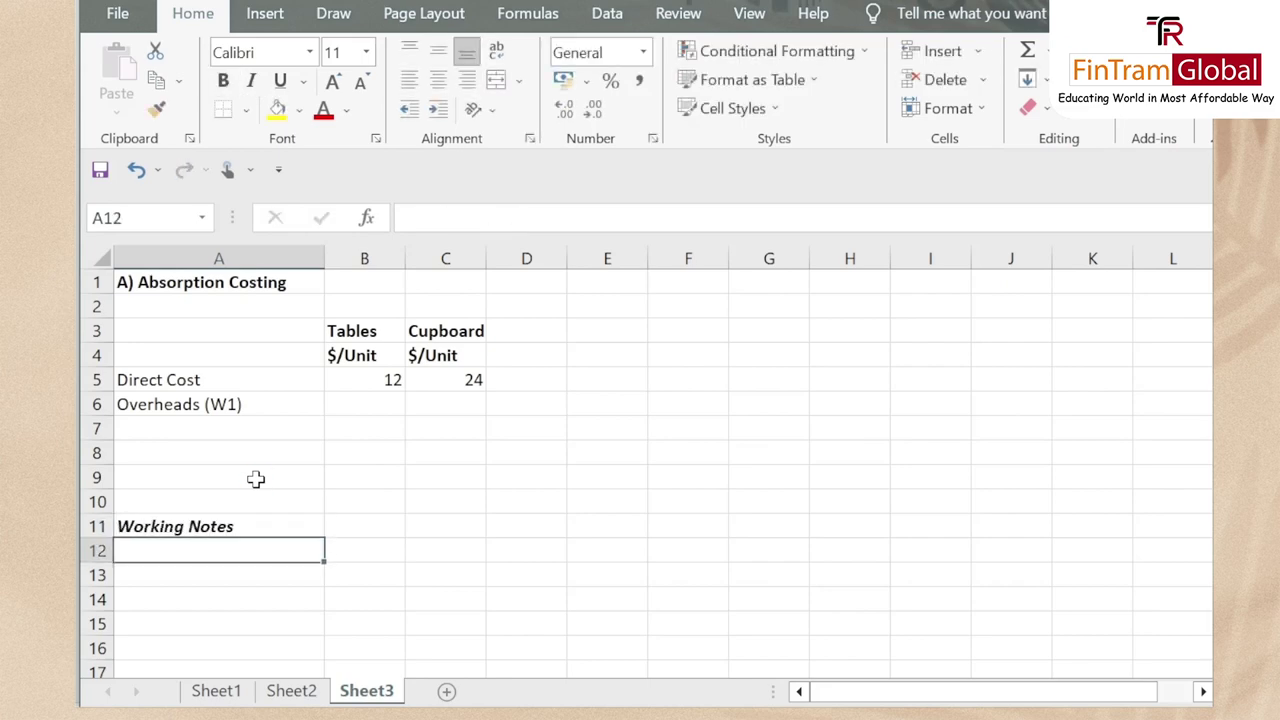
Enter the subheading W1 - Overheads in A12 and format it bold and italic
text(W1)
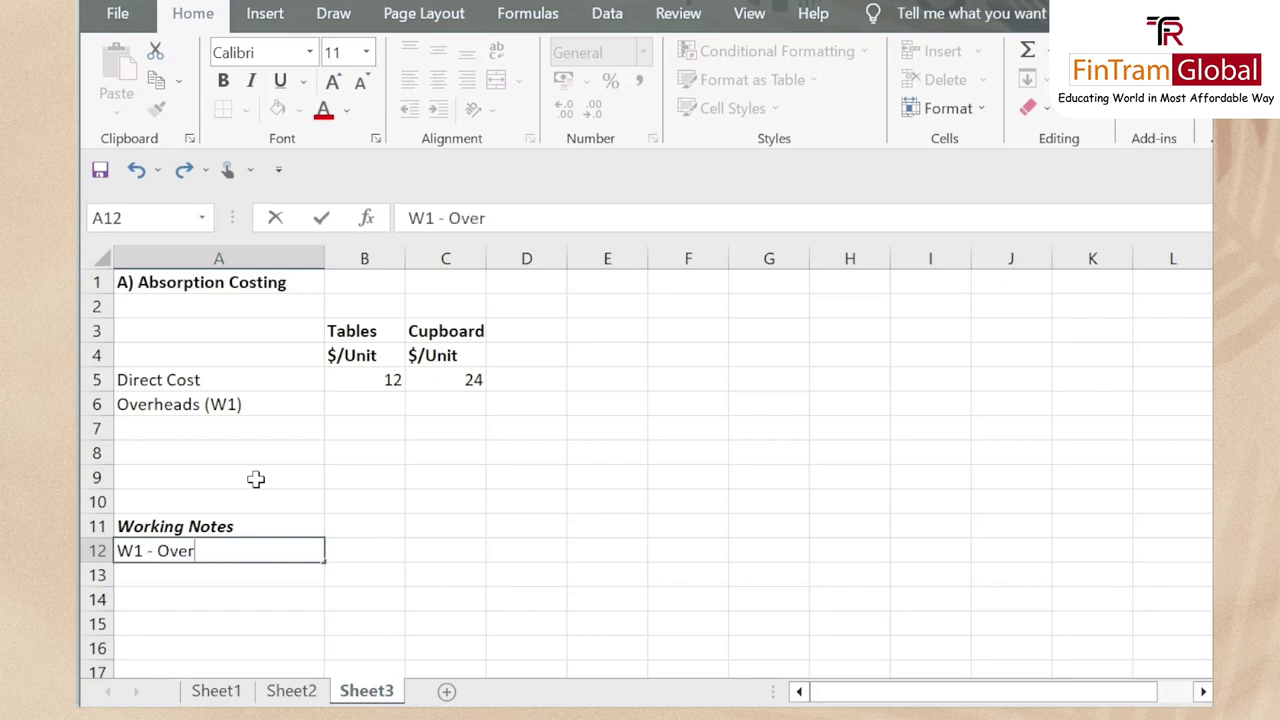
text(- Overhreads)
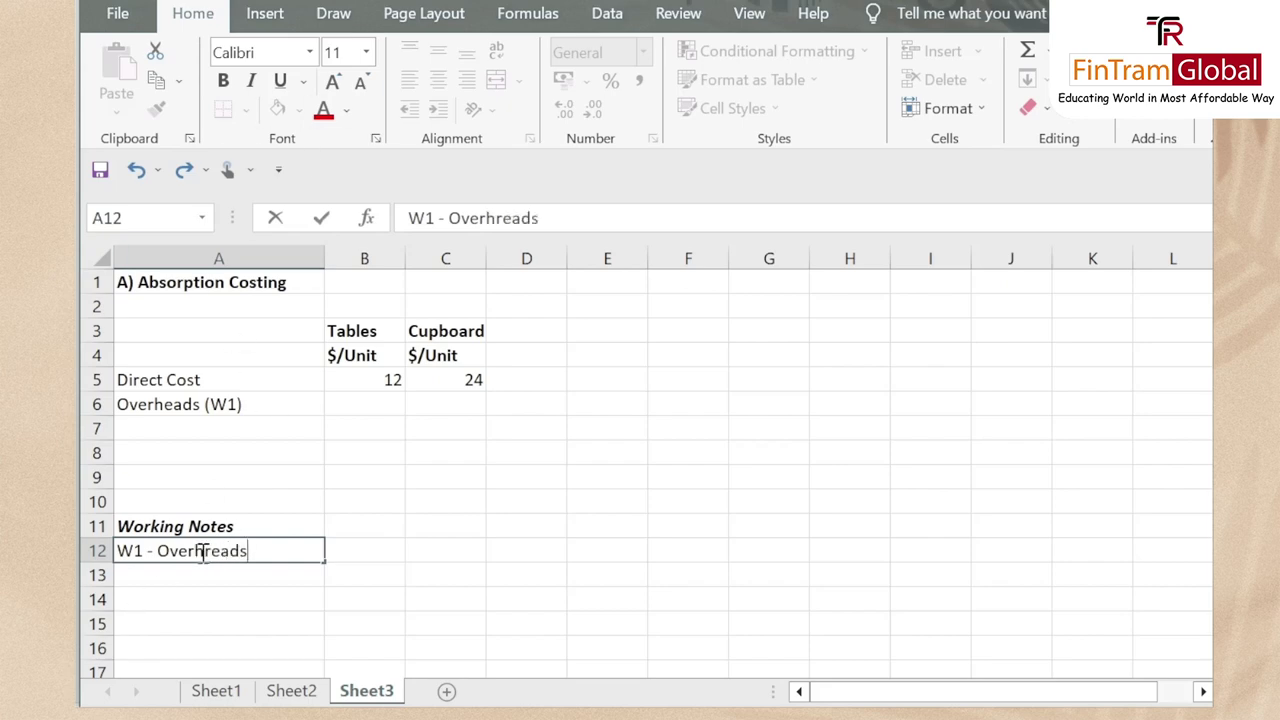
key(Delete)
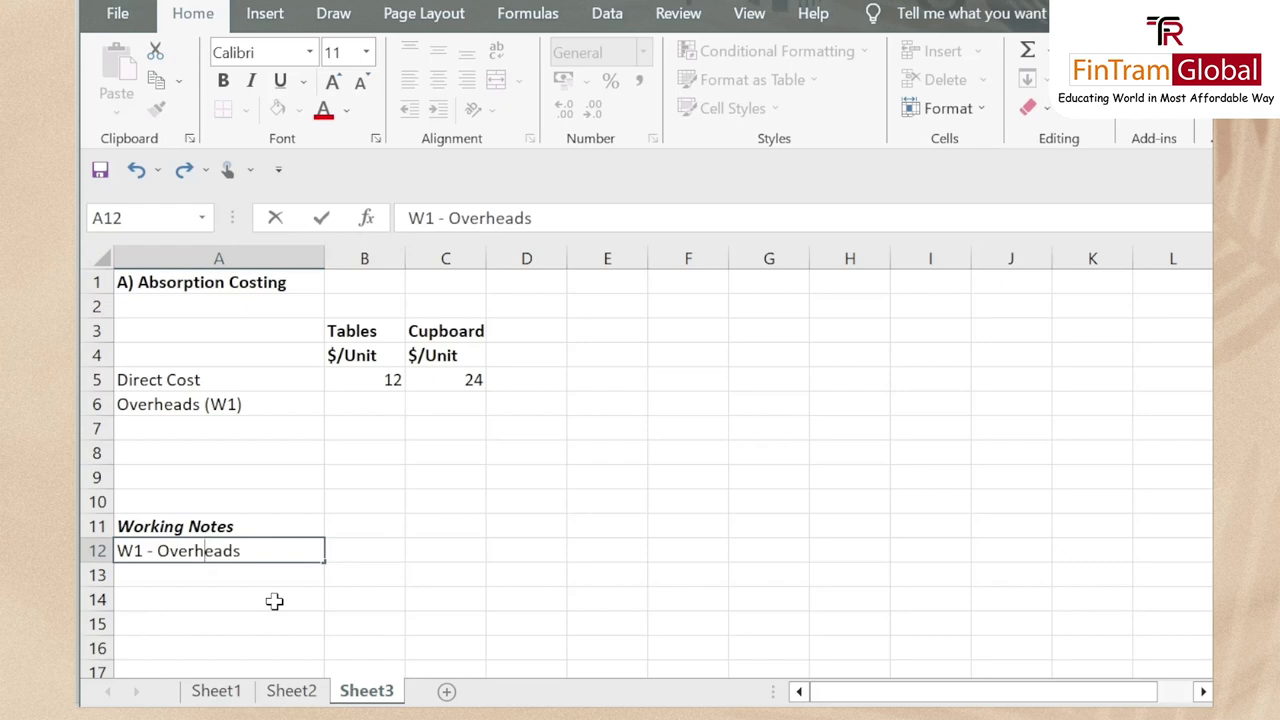
key(Return)
key(Up)
key(ctrl+b)
key(ctrl+i)
key(Down)
Enter the label Total Overheads in A13 under the W1 subheading
text(T)
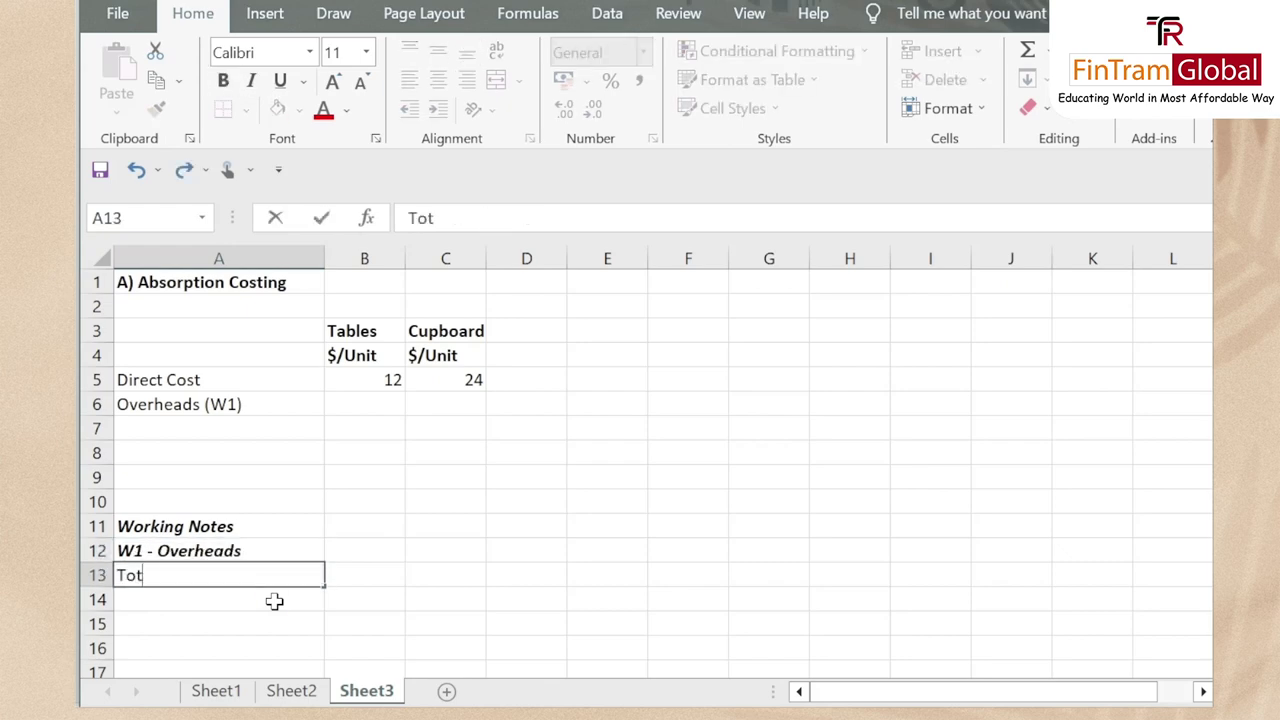
text(otal Ov)
text(erheads)
key(Return)
key(Up)
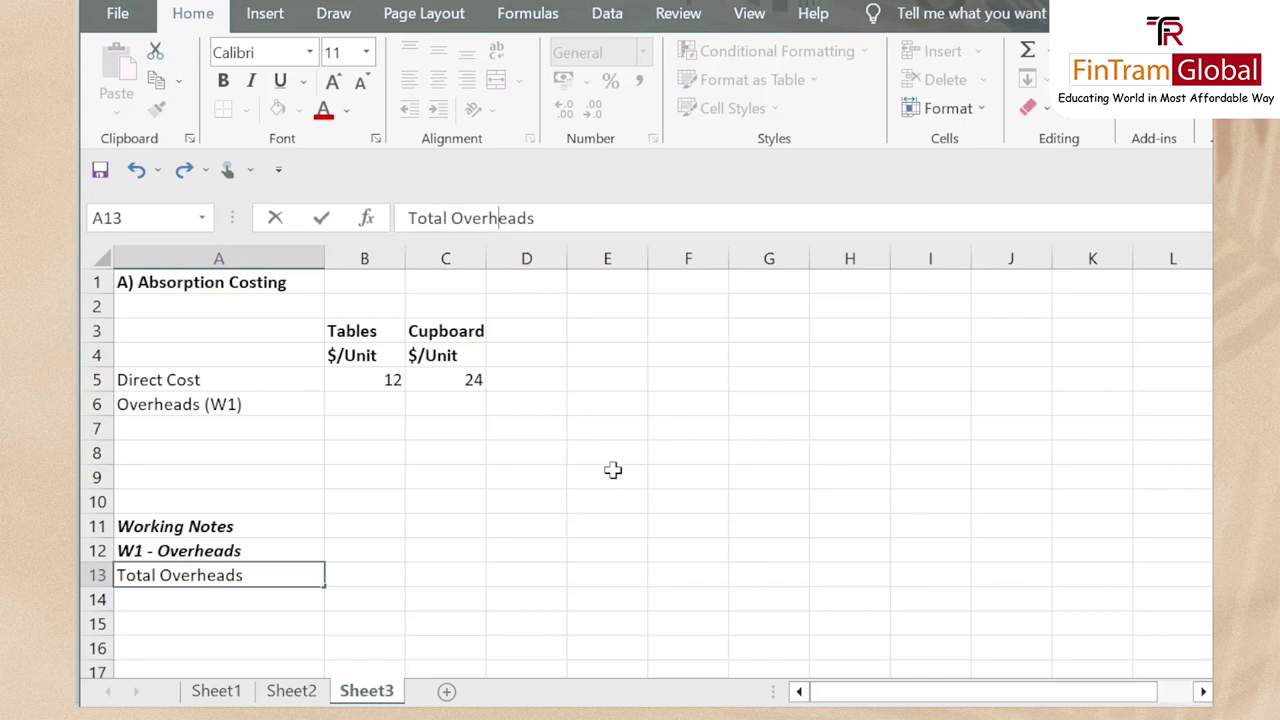
key(Down)
Move the Total Overheads label down one row to A14, leaving a blank row under the W1 subheading
scroll(363, 389, down, 2)
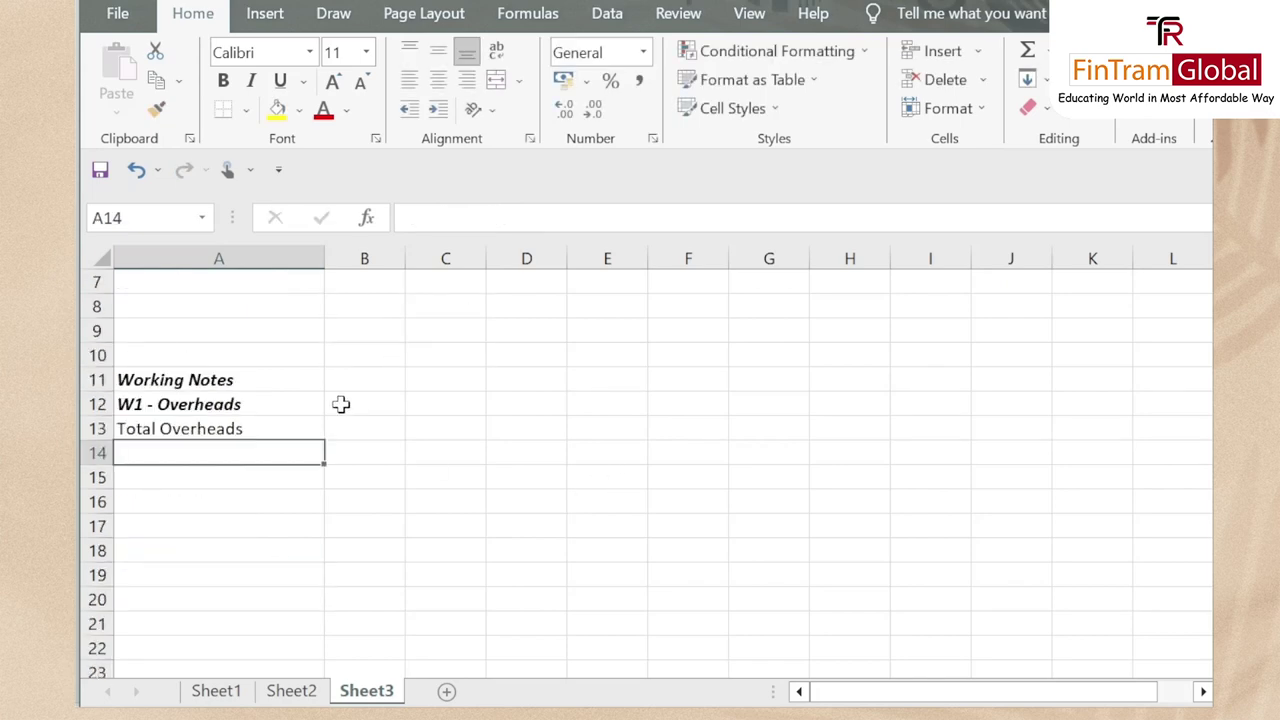
click(328, 418)
click(316, 422)
drag(316, 422, 316, 448)
scroll(366, 431, up, 2)
scroll(380, 480, down, 1)
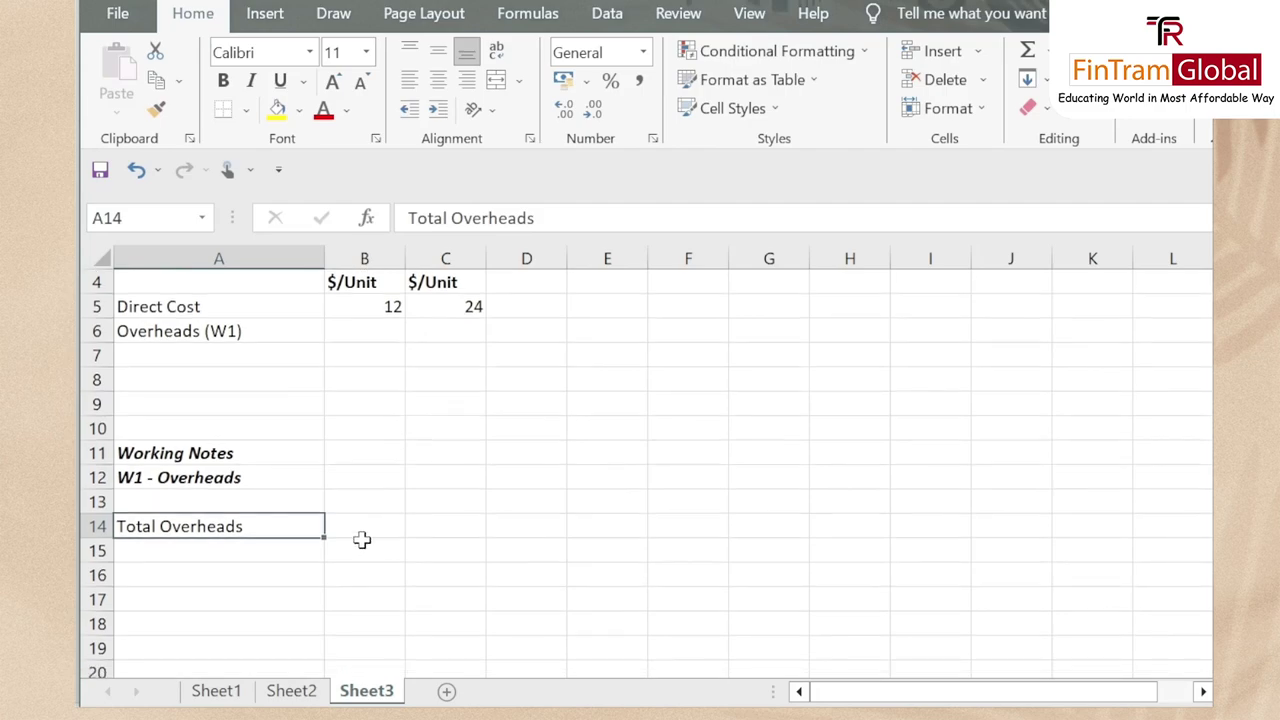
Look up the total overheads in the Word example's annual cost table and enter 432000 in B14
key(alt+Tab)
scroll(611, 476, down, 1)
scroll(611, 476, down, 5)
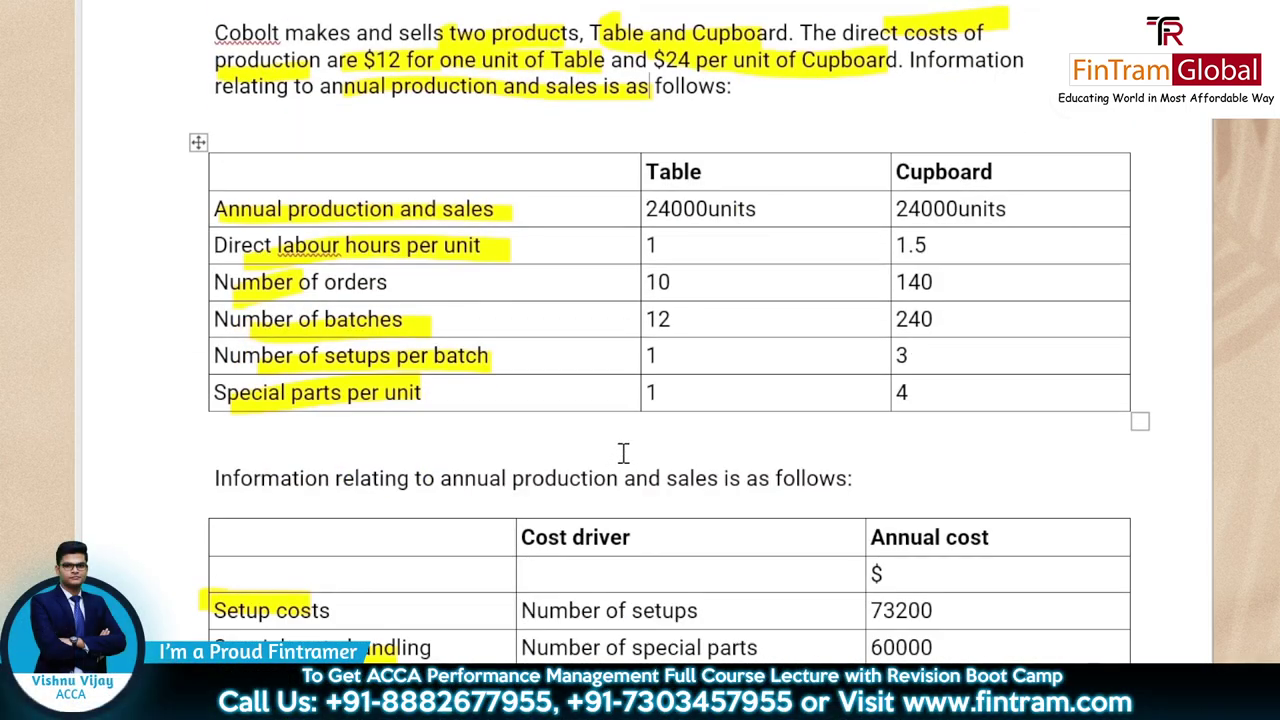
key(alt+Tab)
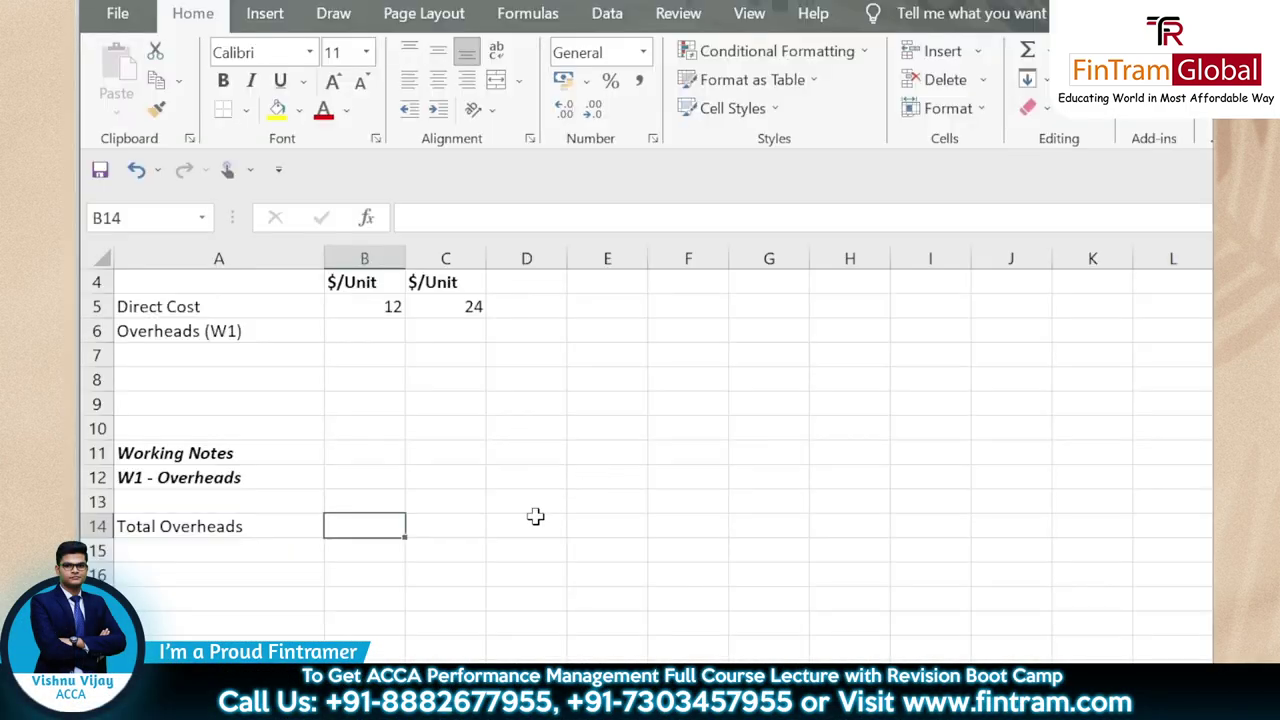
text(432000)
key(Return)
Add the $ unit in parentheses to the Total Overheads label in A14
key(Left)
key(Up)
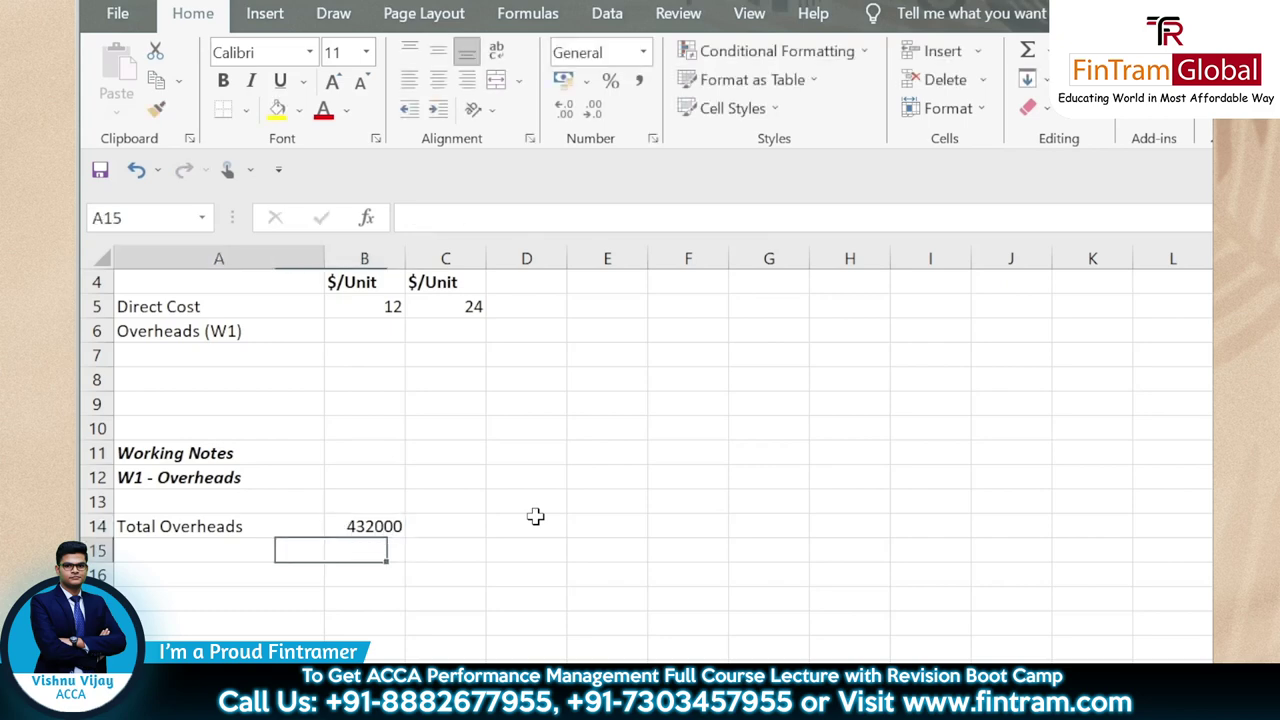
key(F2)
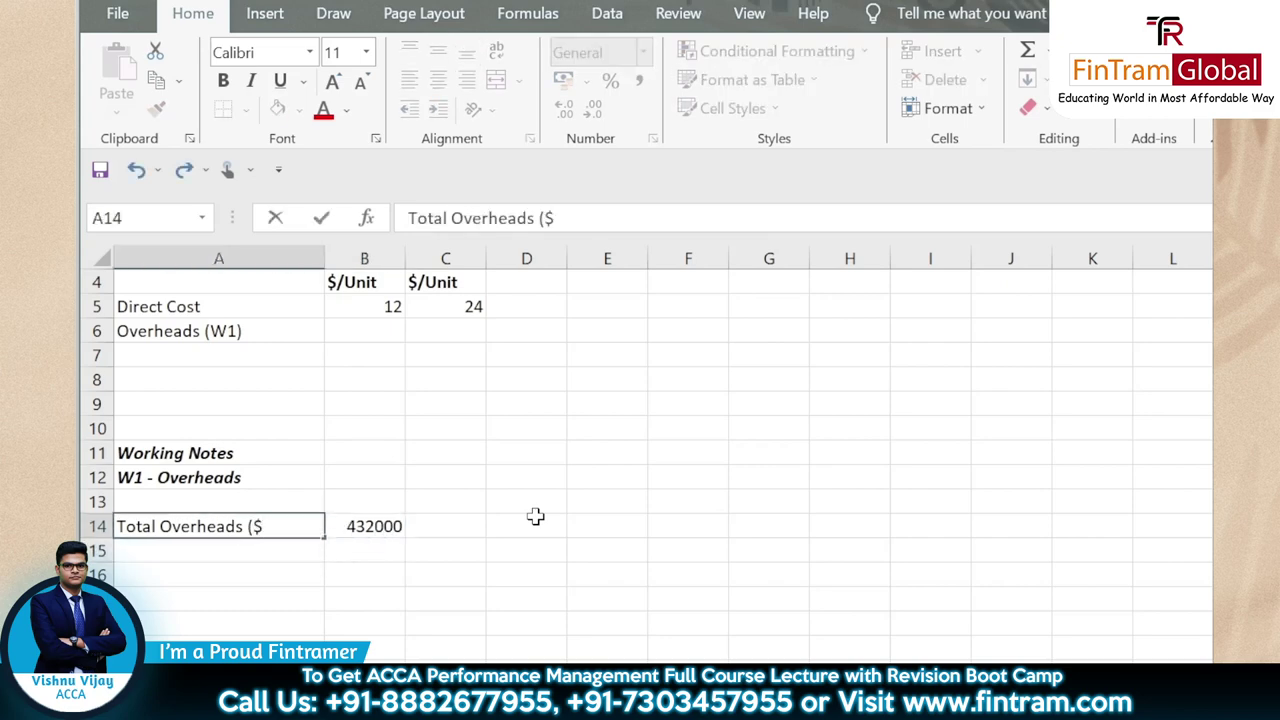
key(Return)
Switch to the Word example and examine the overhead costs, the direct labour hours per unit and the recovery basis required in part (a)
key(alt+Tab)
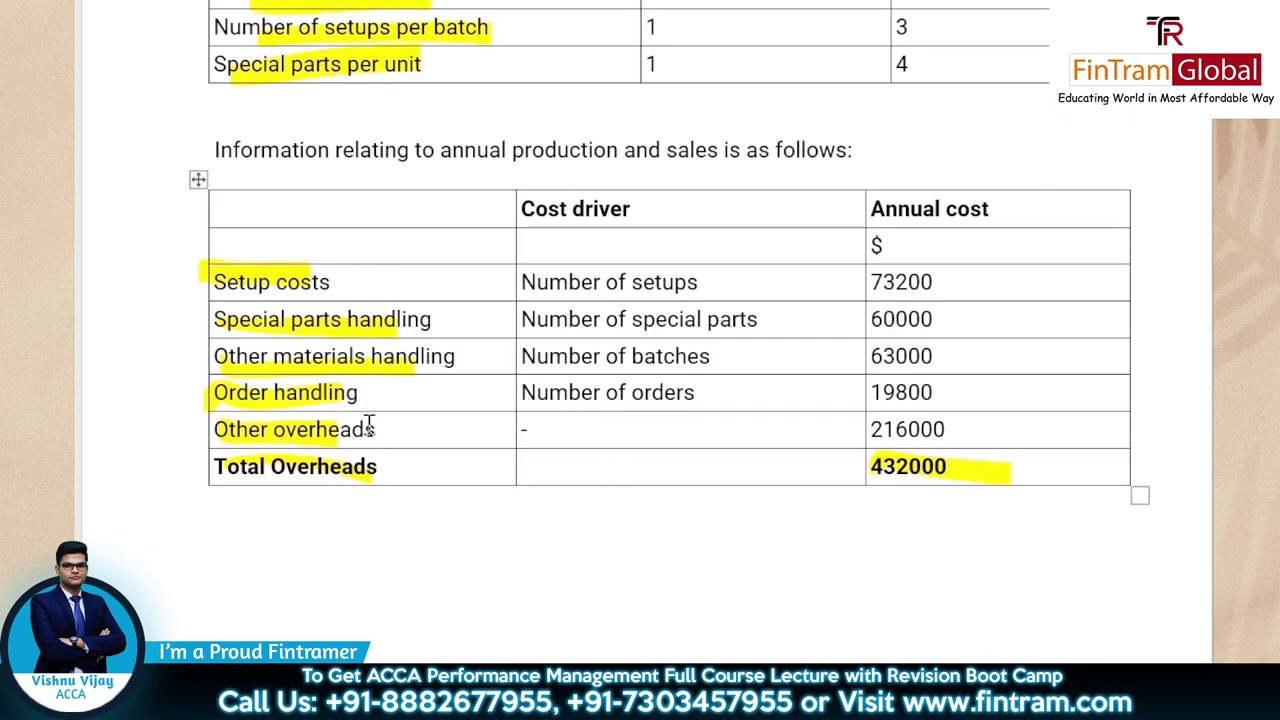
scroll(556, 430, down, 3)
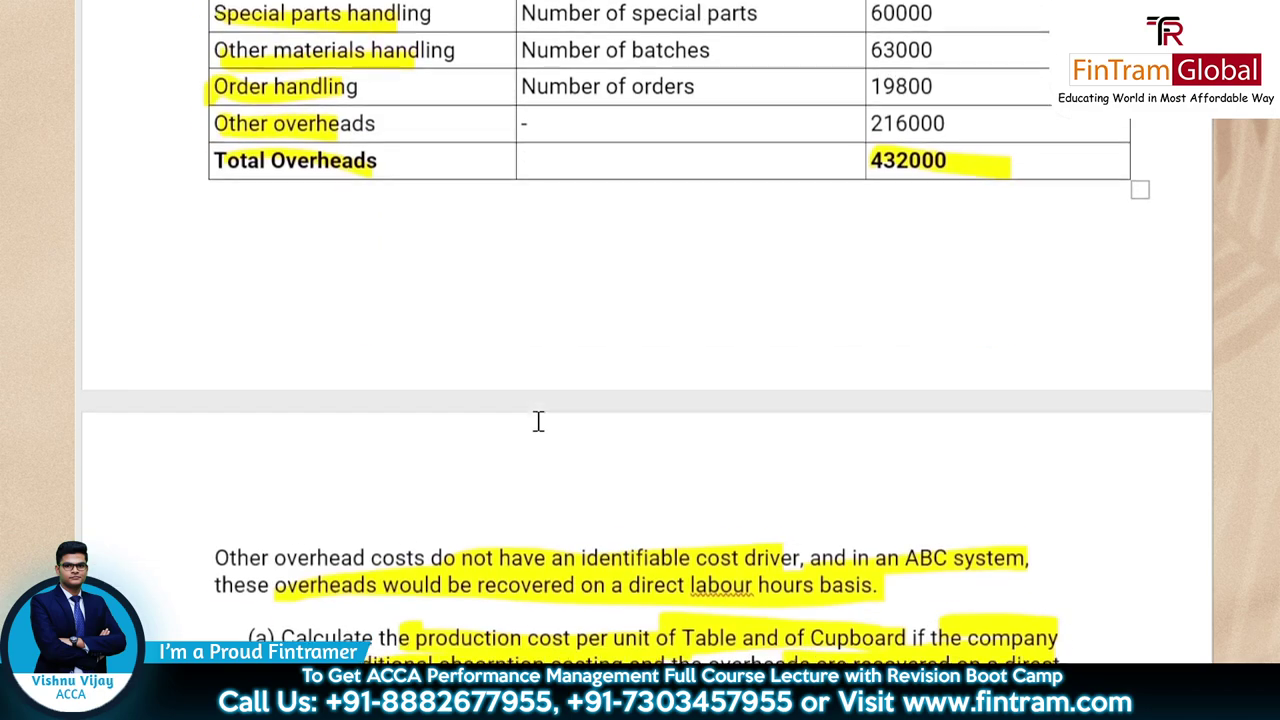
scroll(546, 409, up, 4)
scroll(563, 391, up, 4)
scroll(577, 386, down, 1)
scroll(528, 437, up, 1)
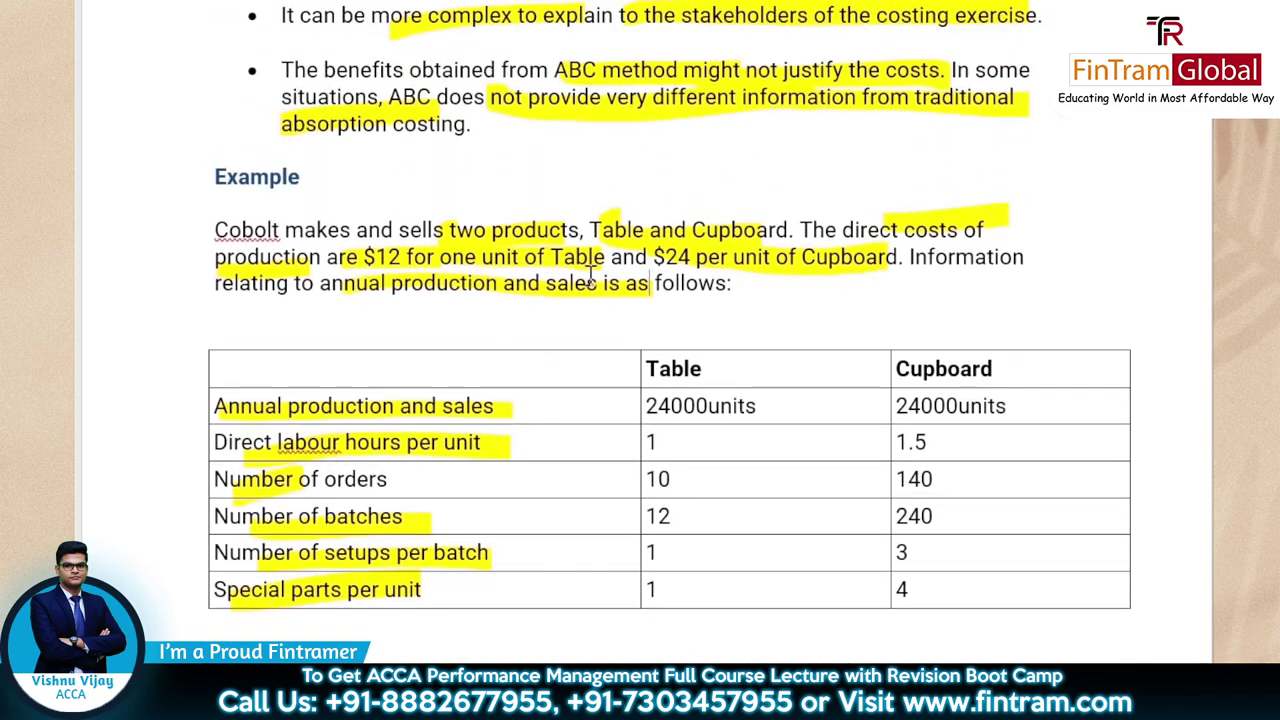
scroll(674, 277, up, 1)
scroll(689, 271, down, 8)
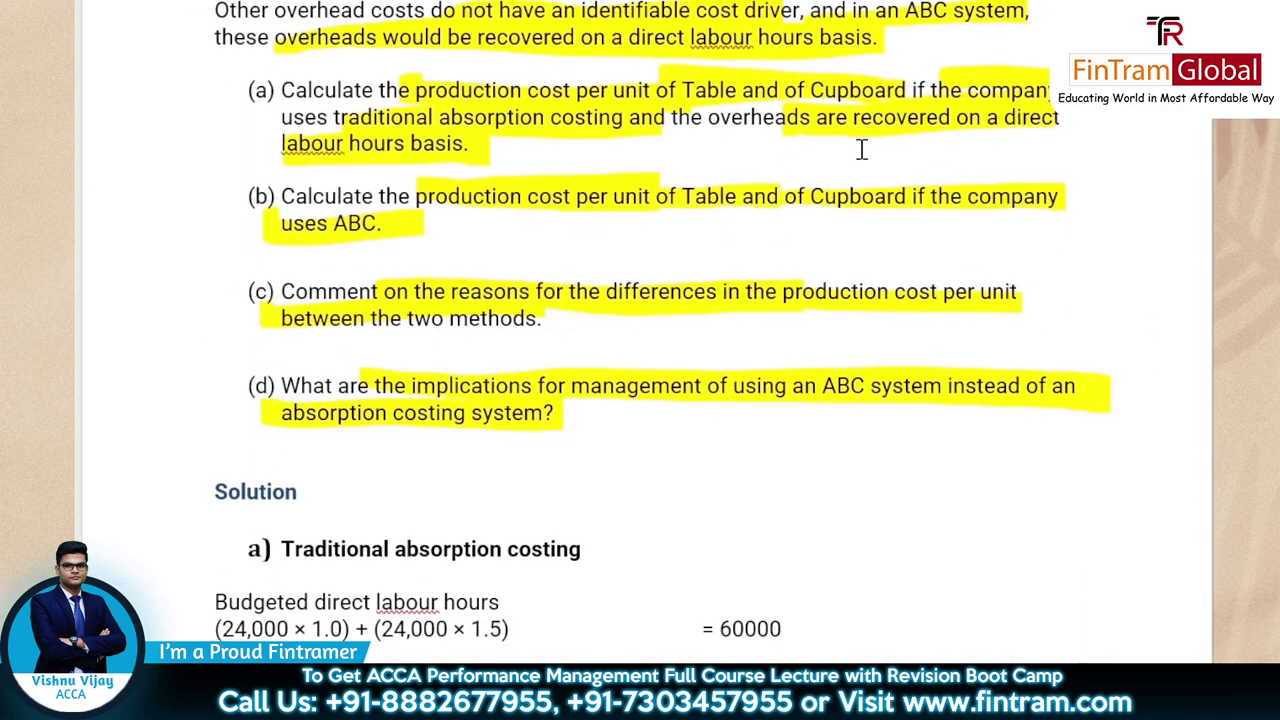
Check the annual production units of Table and Cupboard in the Word example, and label A15 in Excel as Budgeted Activity
scroll(790, 120, up, 1)
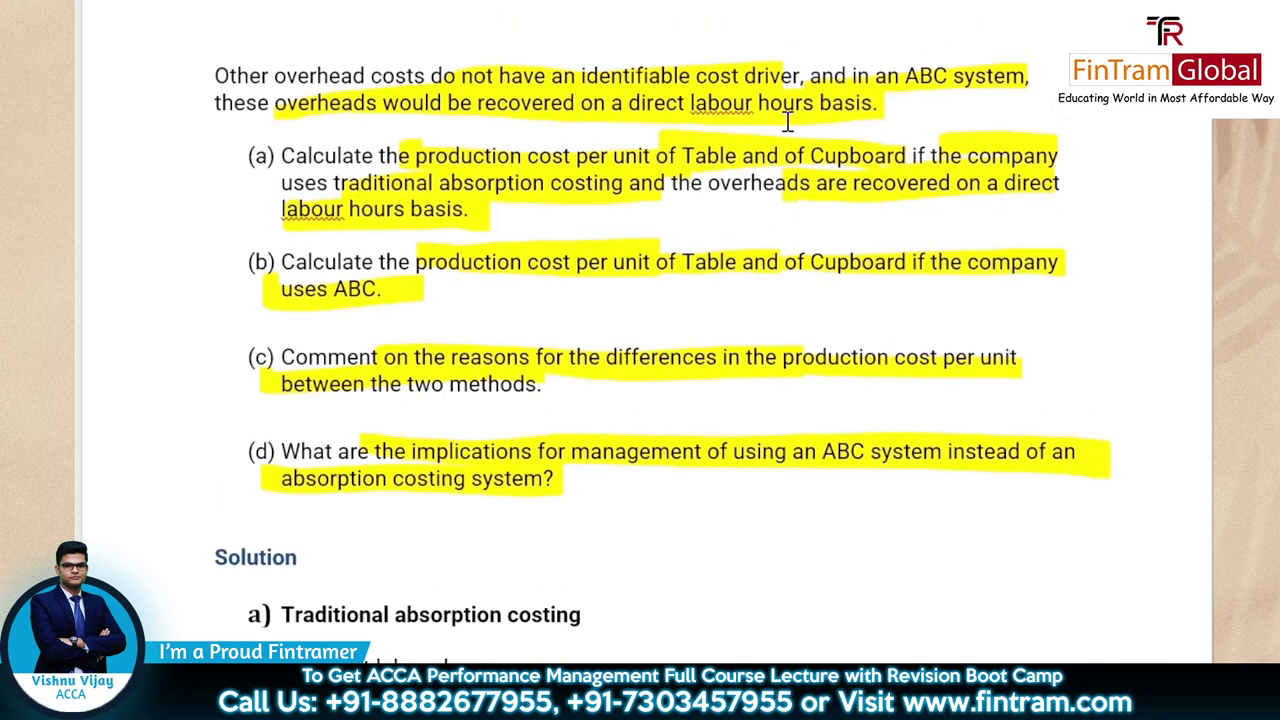
scroll(788, 120, up, 20)
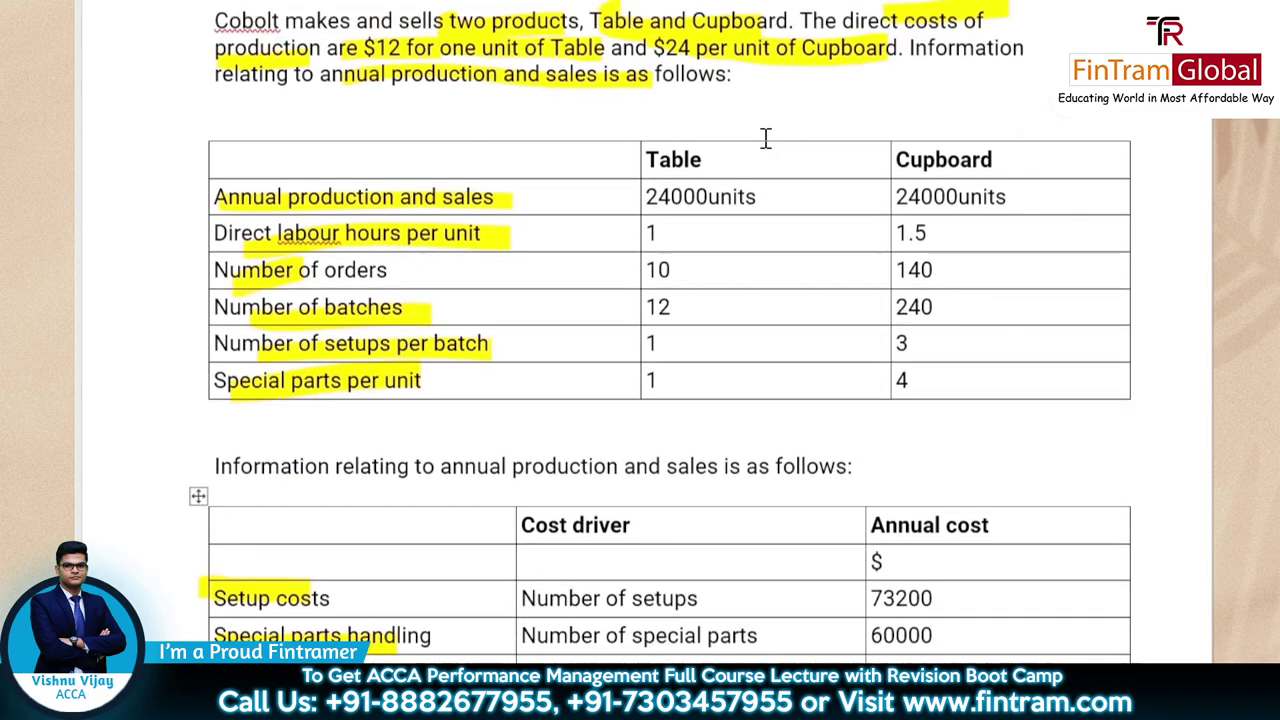
scroll(765, 137, up, 1)
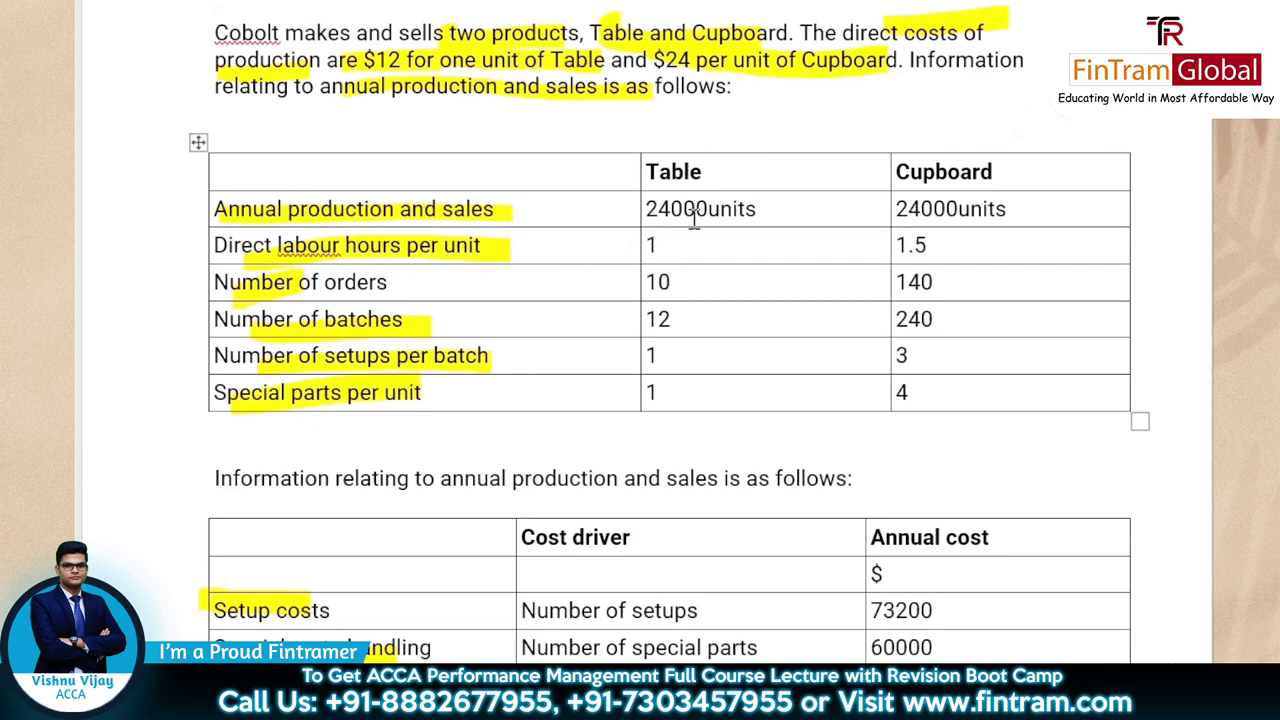
drag(772, 208, 686, 222)
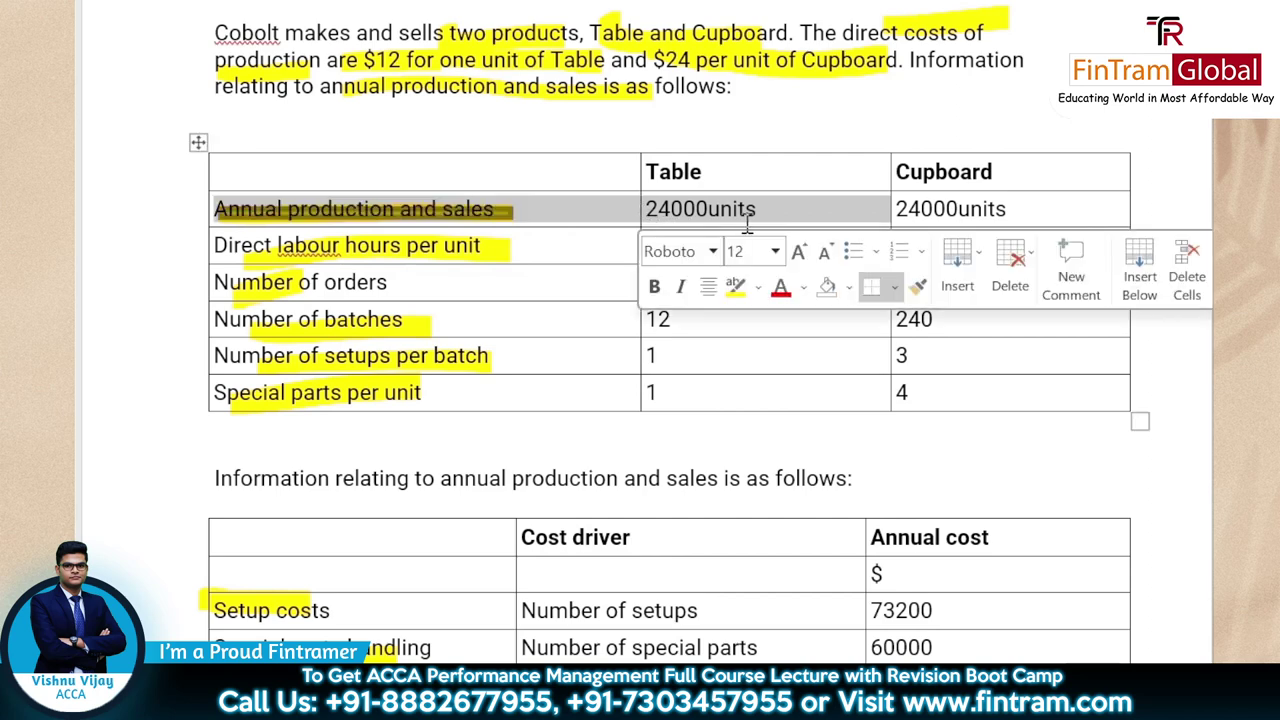
click(1022, 209)
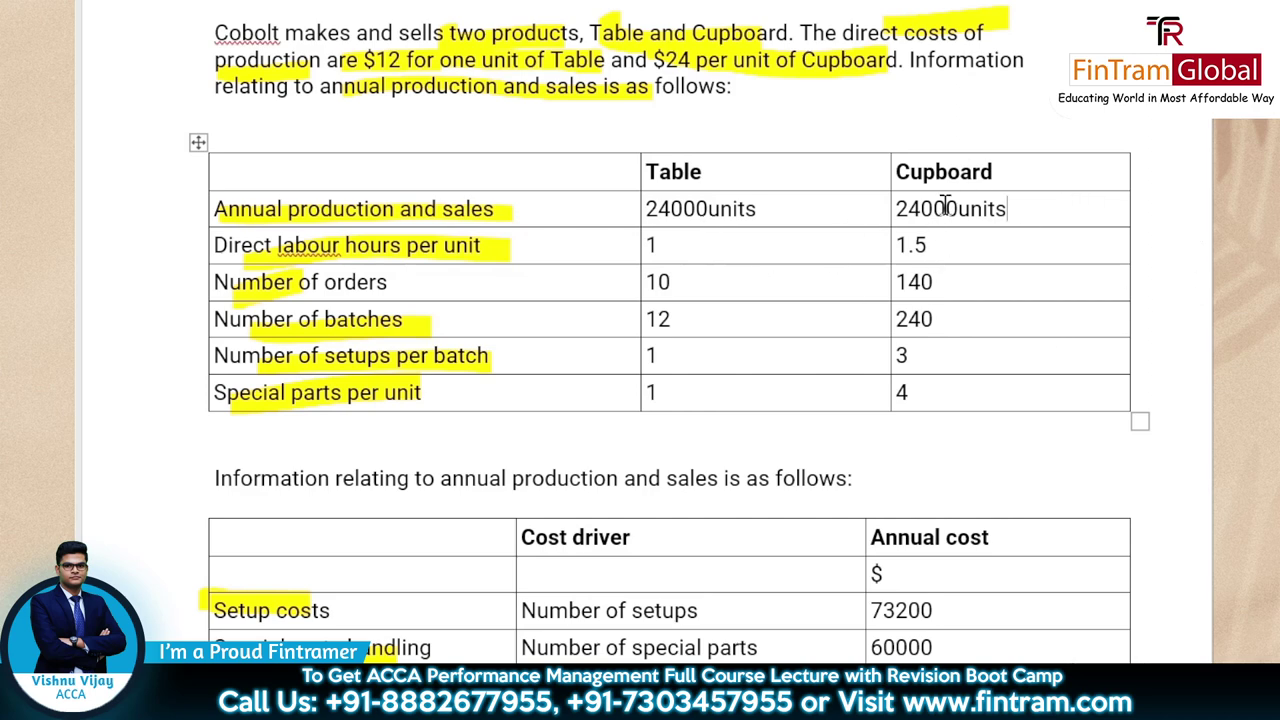
key(alt+Tab)
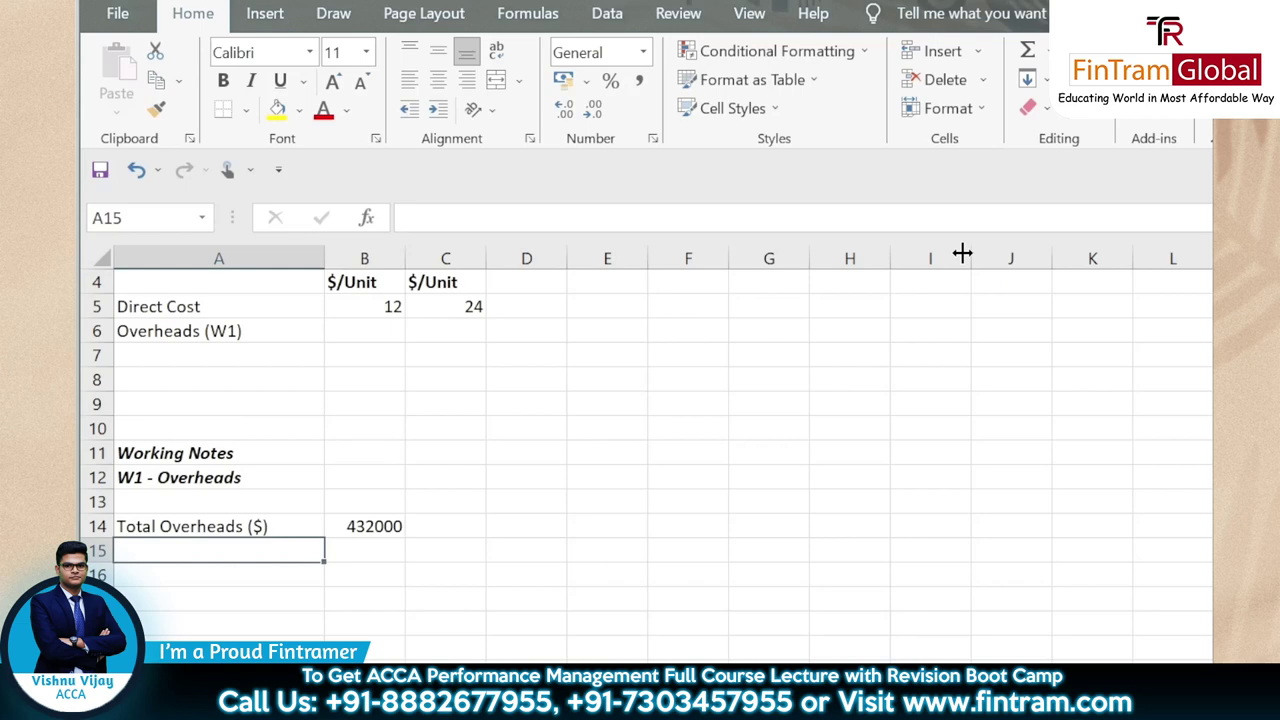
text(Budgeted)
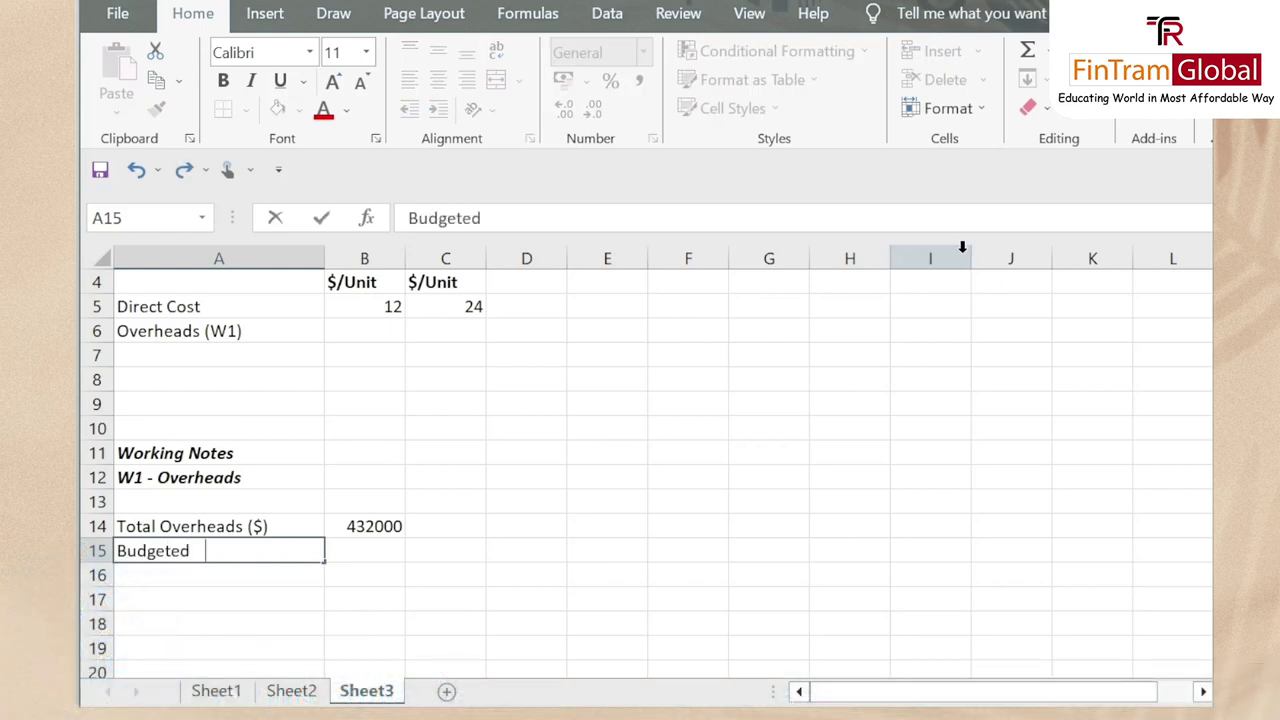
text( Activity)
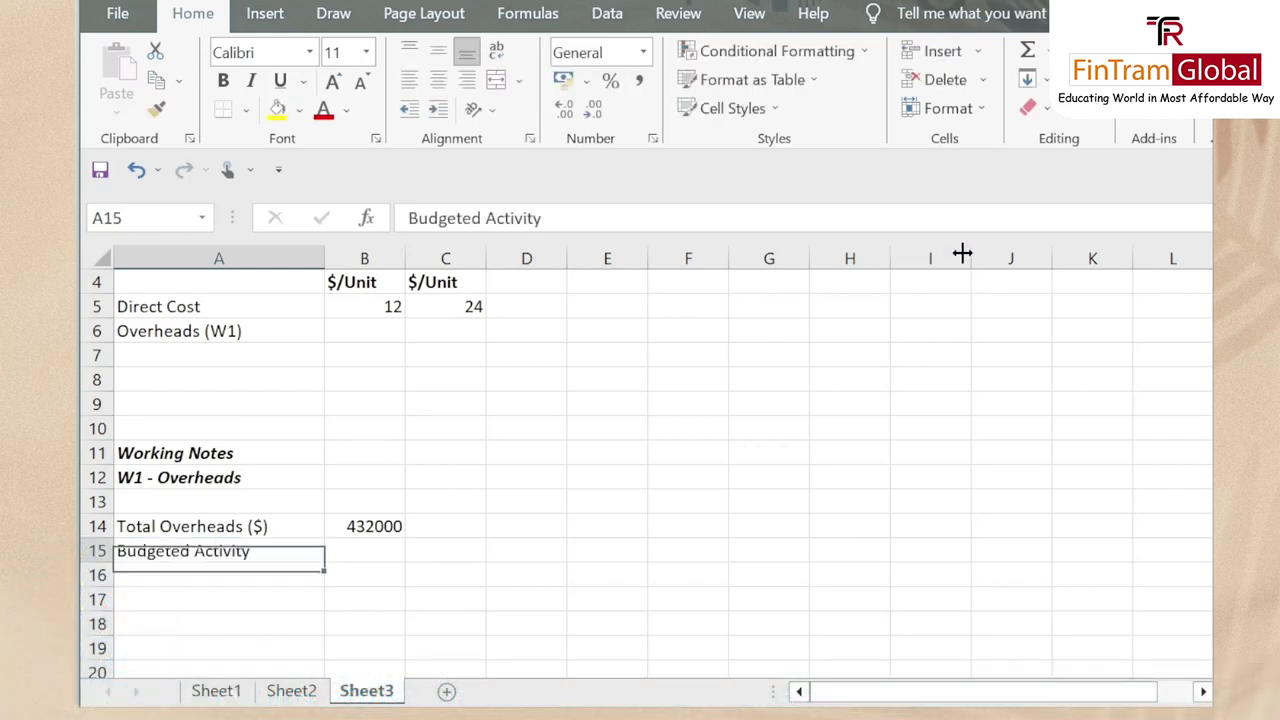
Calculate the budgeted activity in B15 as (1*240000) plus (1.5*24000), checking the production figures in the Word example
key(Tab)
text(=)
key(Left)
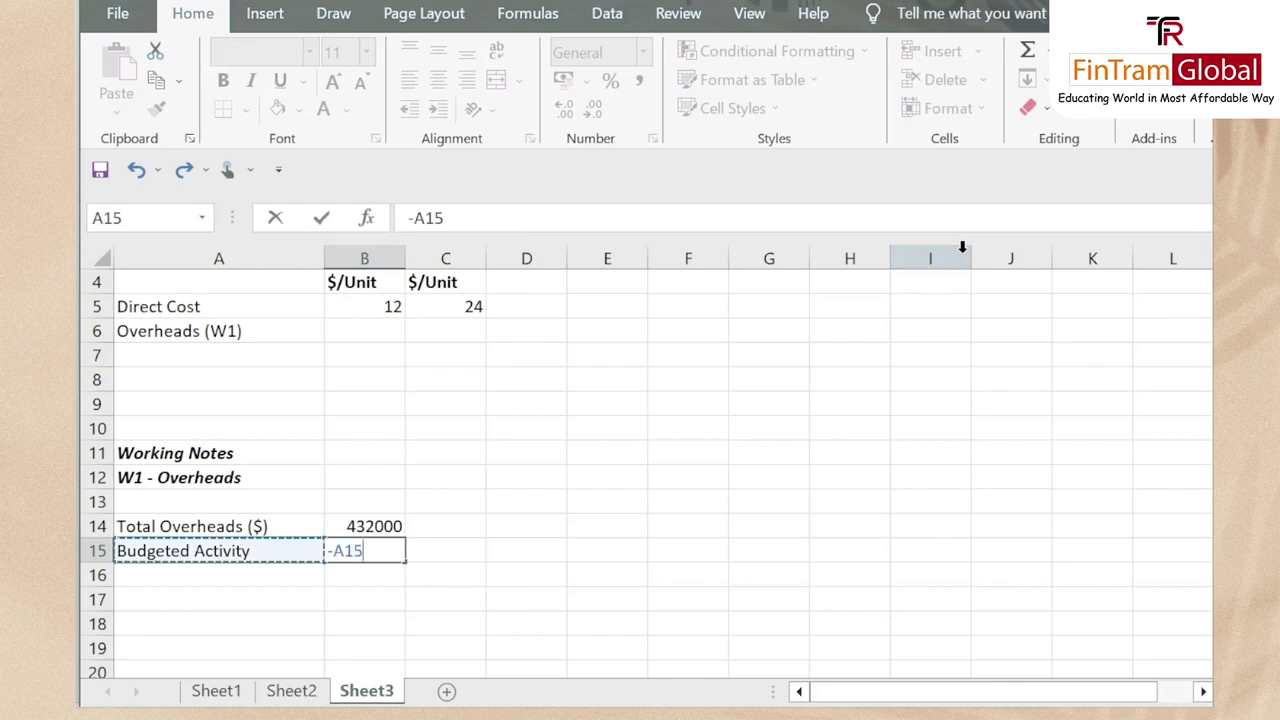
key(Escape)
text(=)
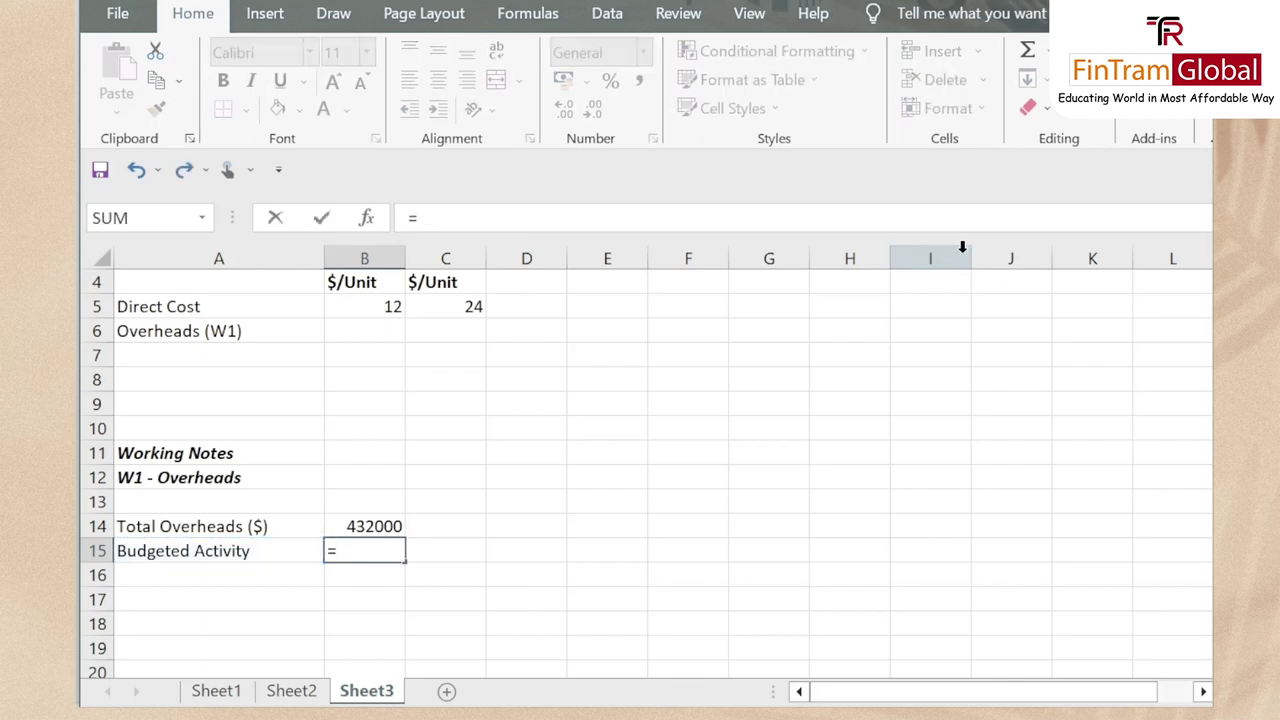
text((1*240000)+(1.5()
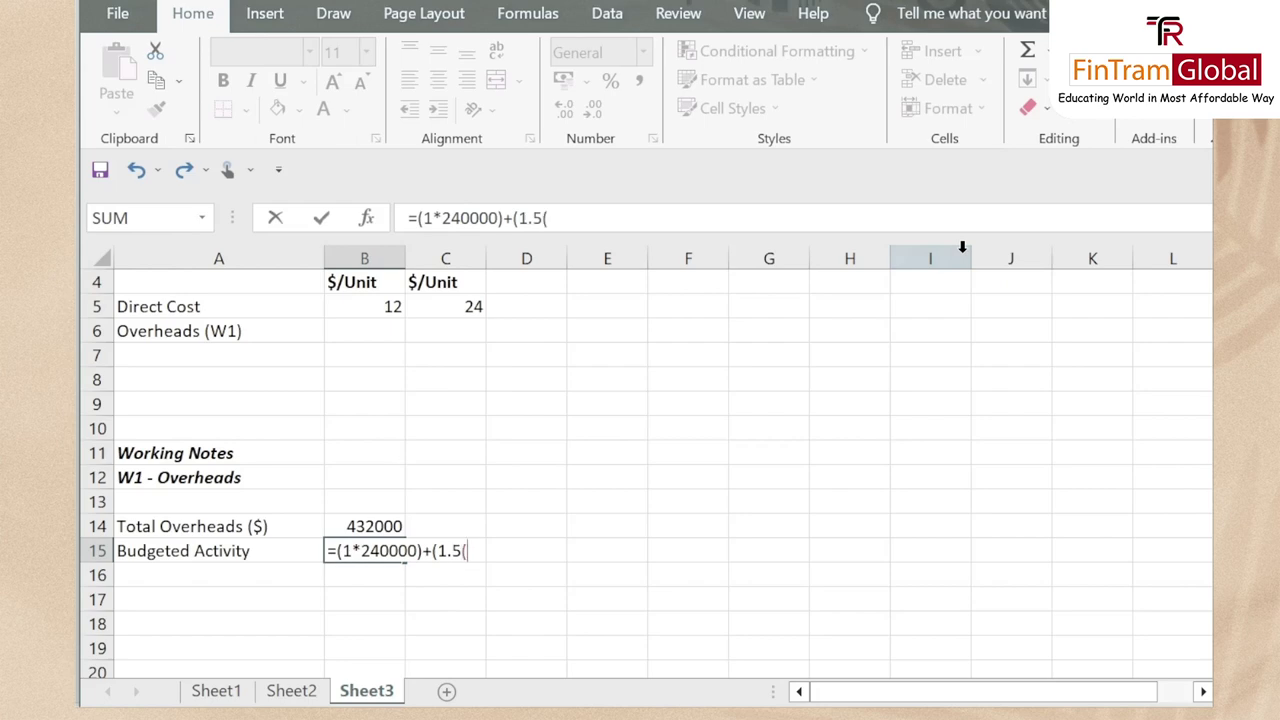
key(Return)
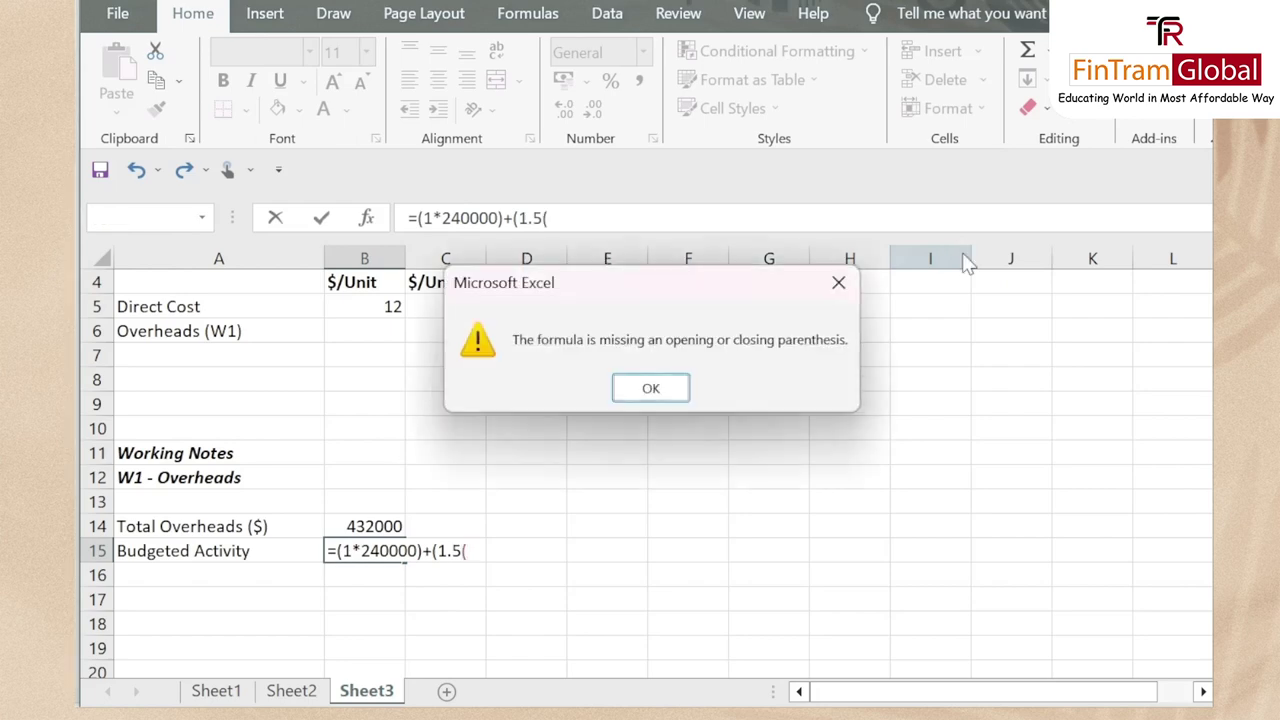
key(Return)
key(alt+Tab)
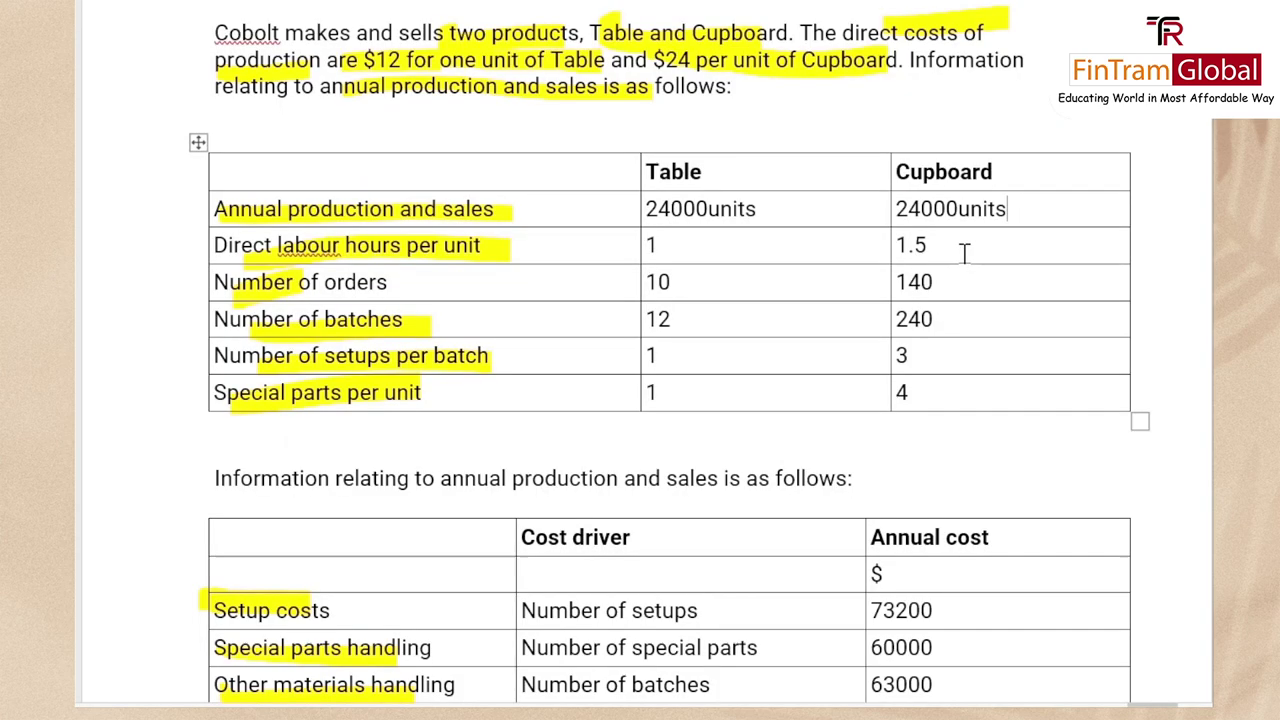
key(alt+Tab)
key(Right)
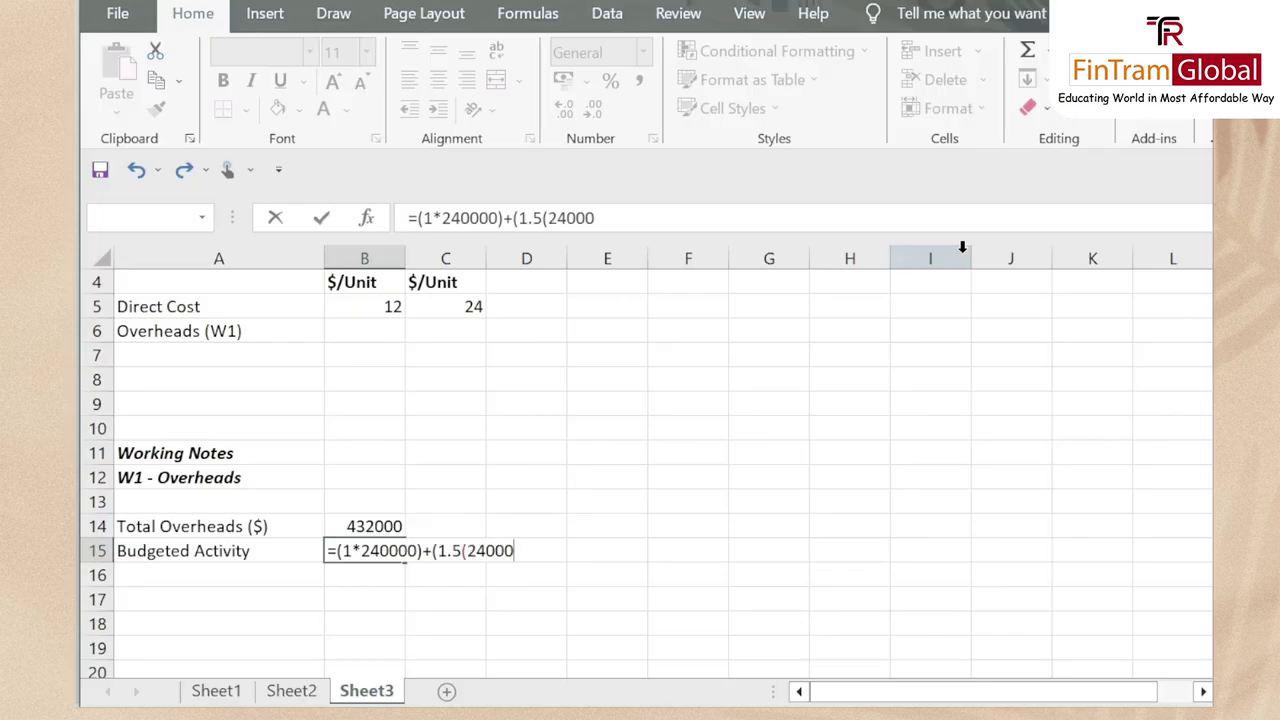
key(Return)
key(Return)
Add the label Overhead Absorption Rate in A16, under Budgeted Activity
key(Up)
key(Left)
key(Right)
key(Left)
key(Down)
text(Iver)
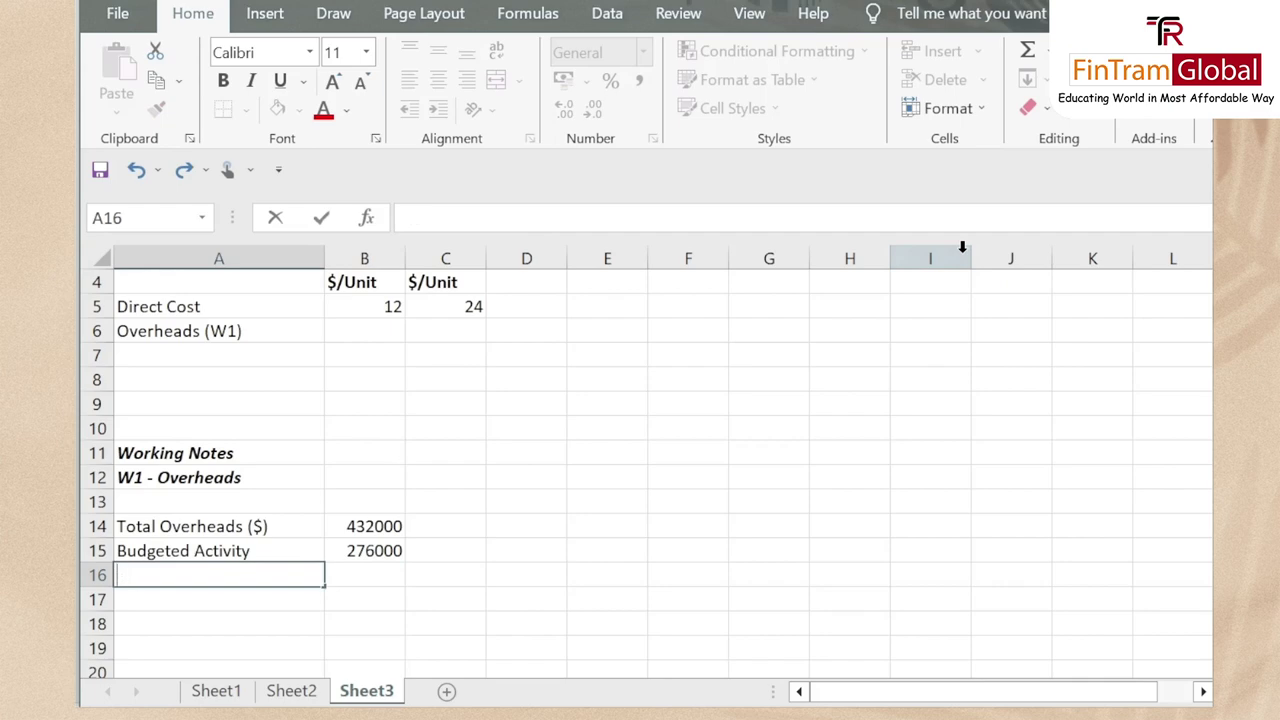
text(erhr)
text(ea)
key(BackSpace)
key(BackSpace)
key(BackSpace)
text(ad)
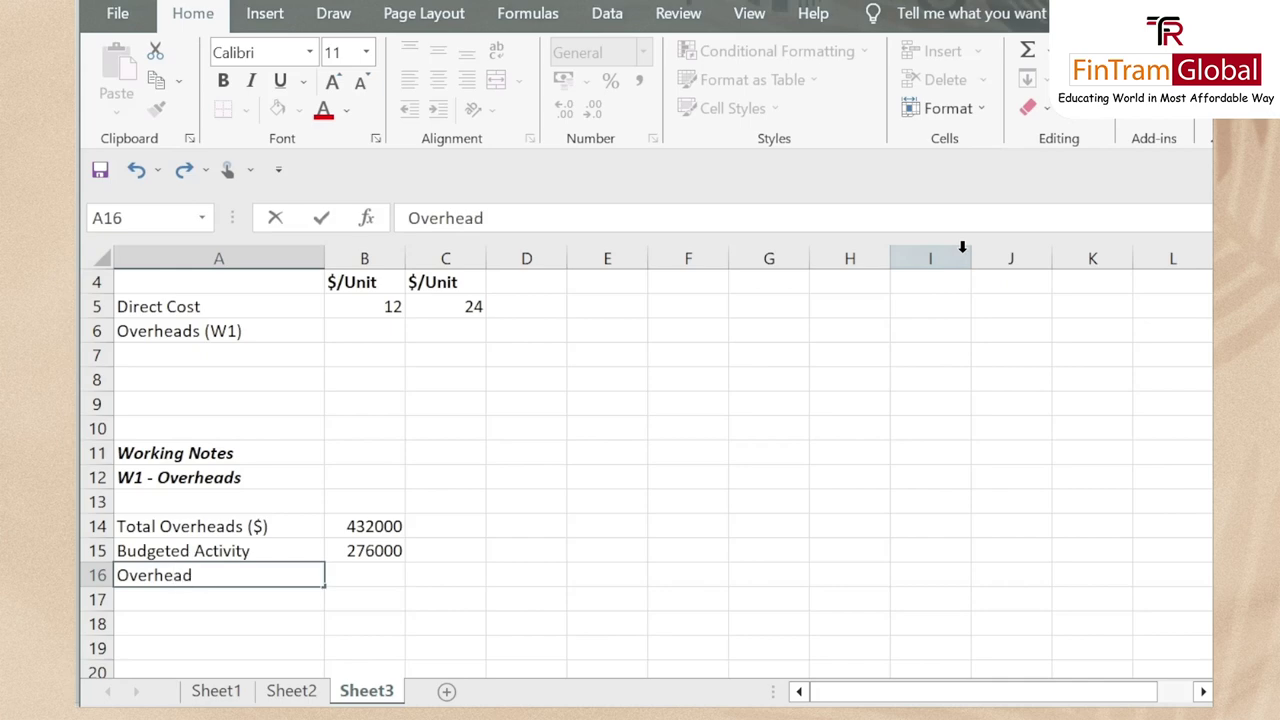
text( Absorption Rate)
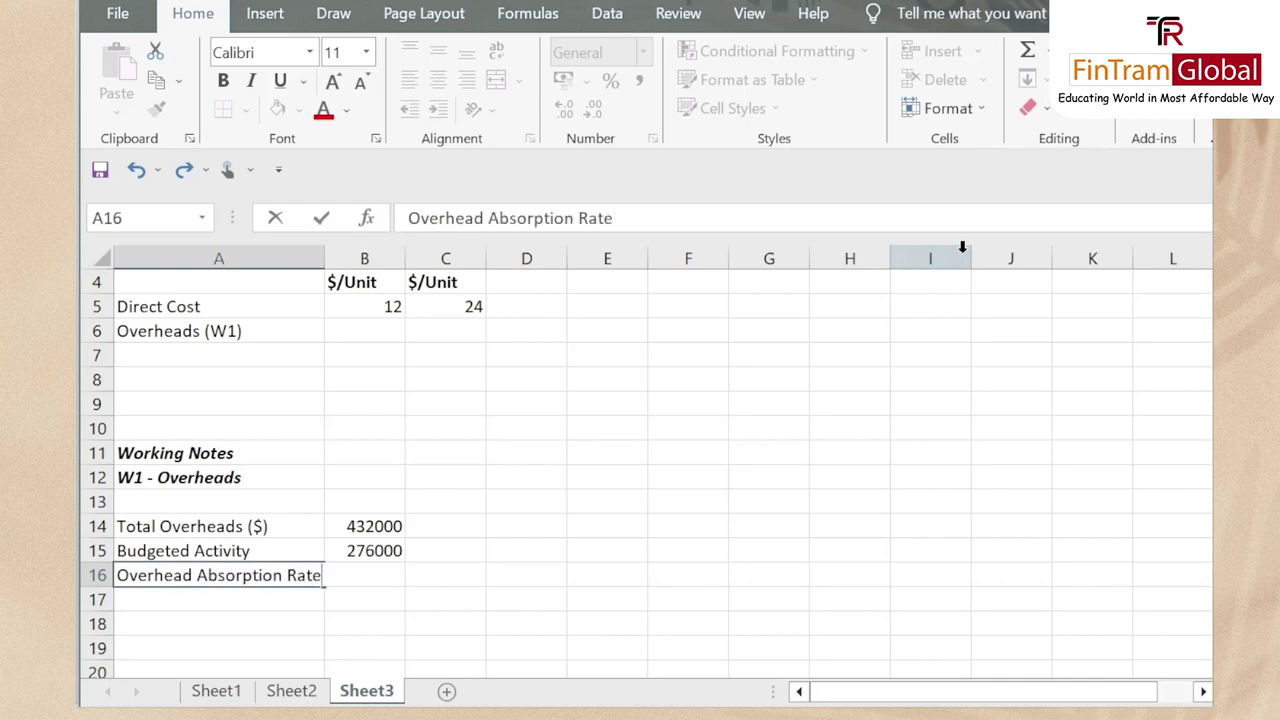
Calculate the overhead absorption rate in B16 with =B14/B15 and apply the comma number style
key(Return)
key(Up)
key(Up)
key(Right)
key(Down)
text(=)
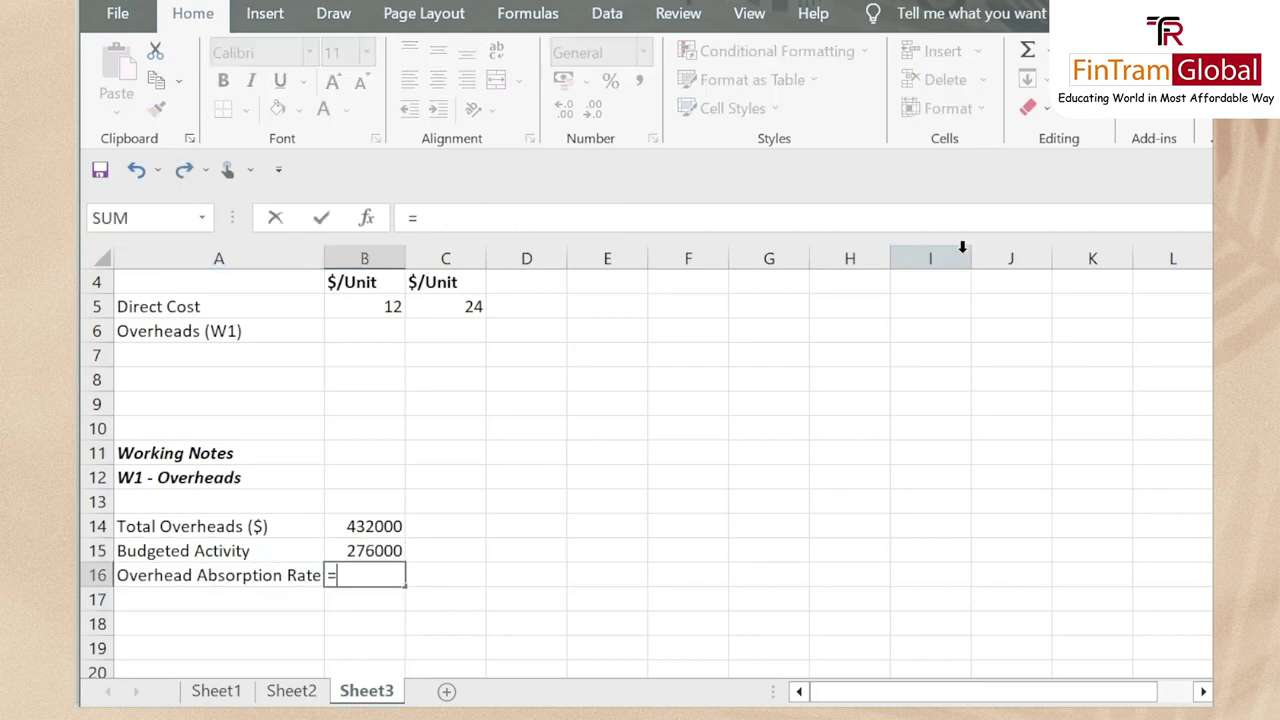
key(Up)
key(Up)
text(/)
key(Up)
key(Return)
key(Up)
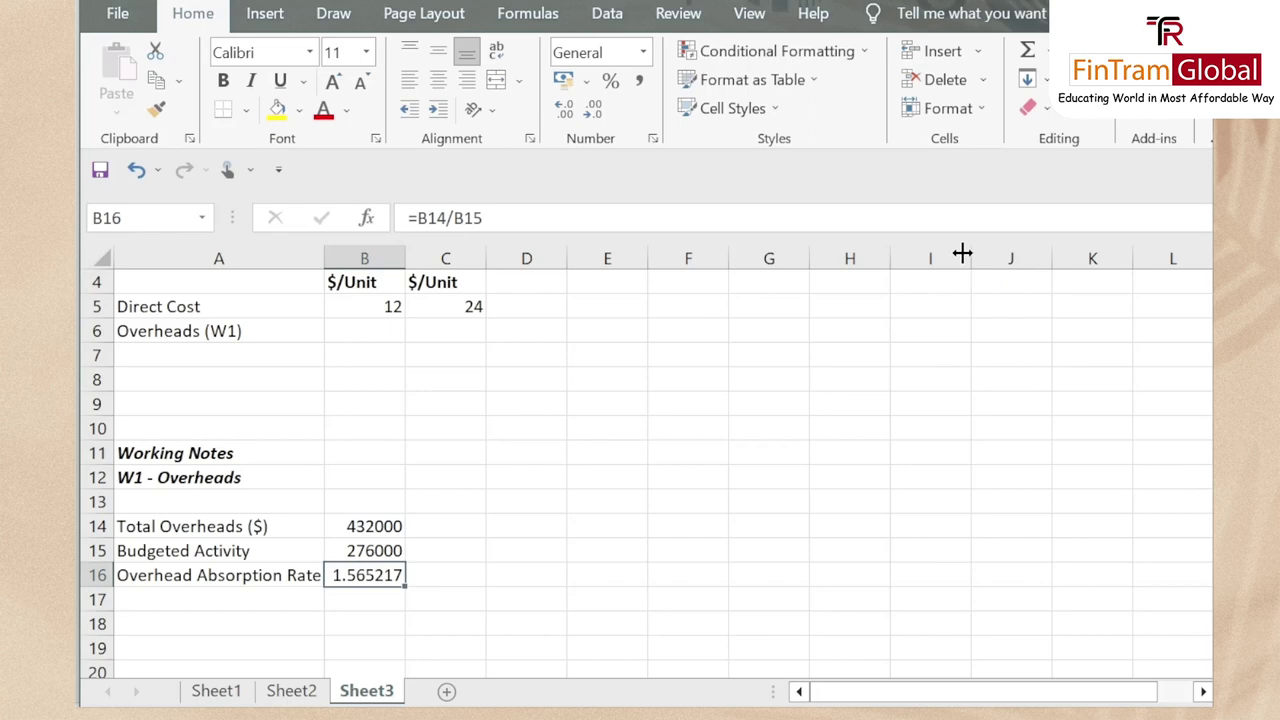
click(640, 80)
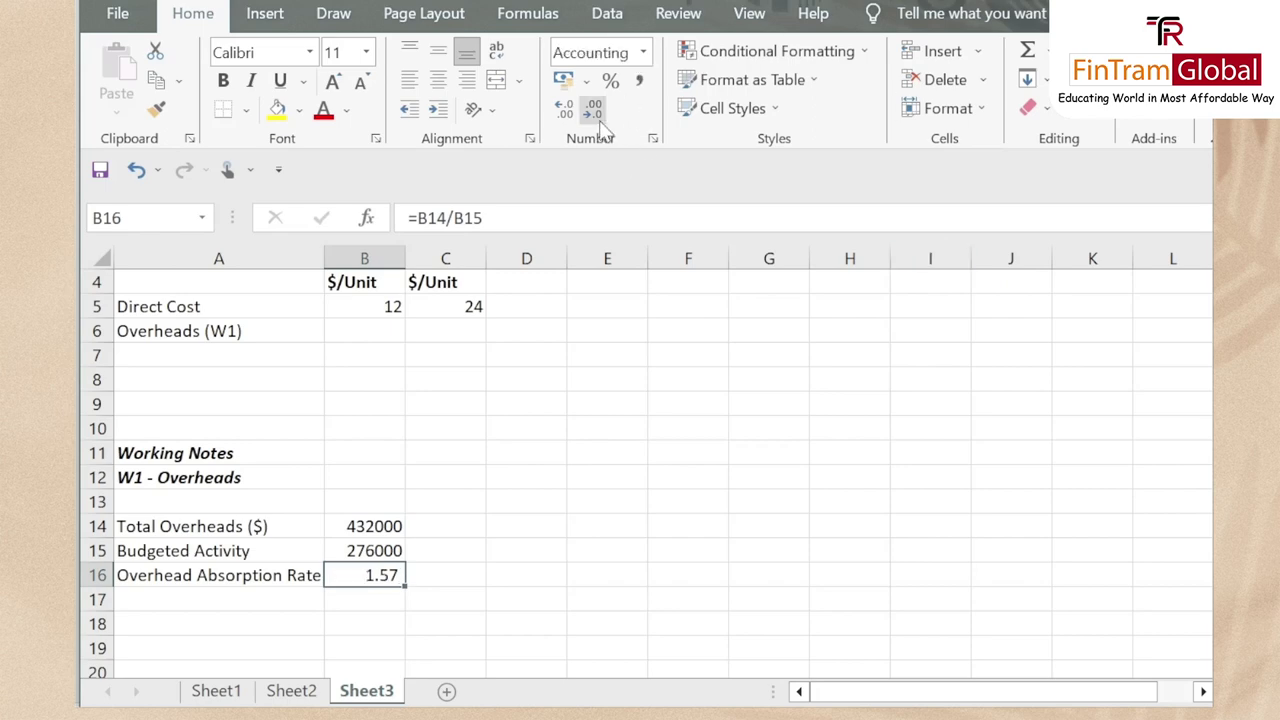
click(380, 600)
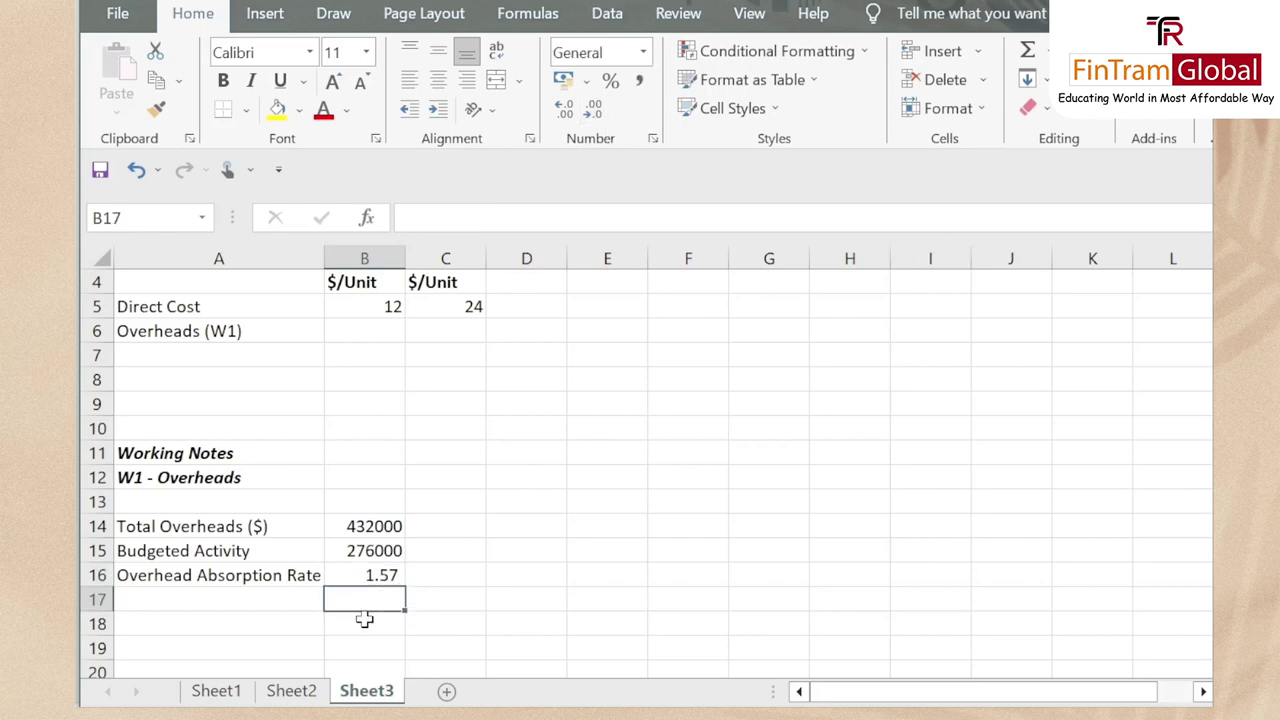
key(Left)
key(Up)
key(Right)
key(Left)
key(Right)
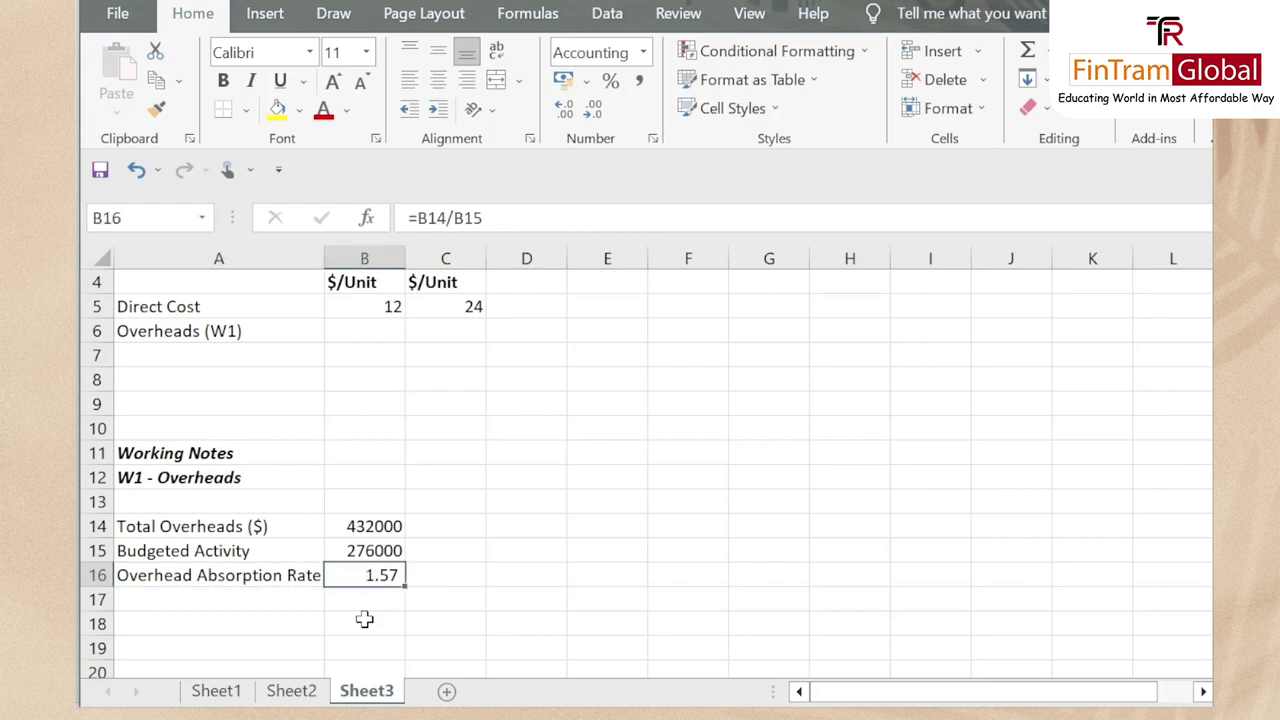
key(Down)
key(Left)
key(Right)
Copy the Tables and Cupboard headings from B3:C3 to B18:C18, below the absorption rate working
key(Up)
key(ctrl+Up)
key(ctrl+Up)
key(ctrl+Up)
key(Up)
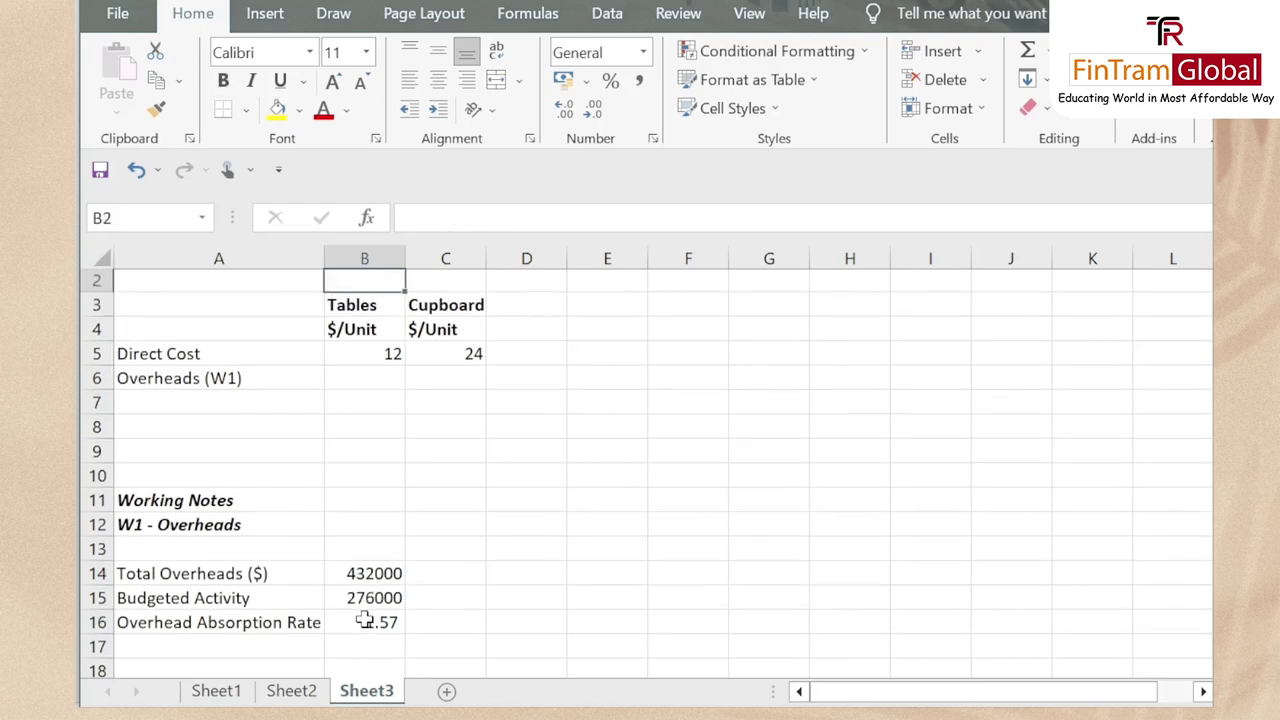
key(Down)
key(shift+Right)
key(shift+Down)
key(ctrl+c)
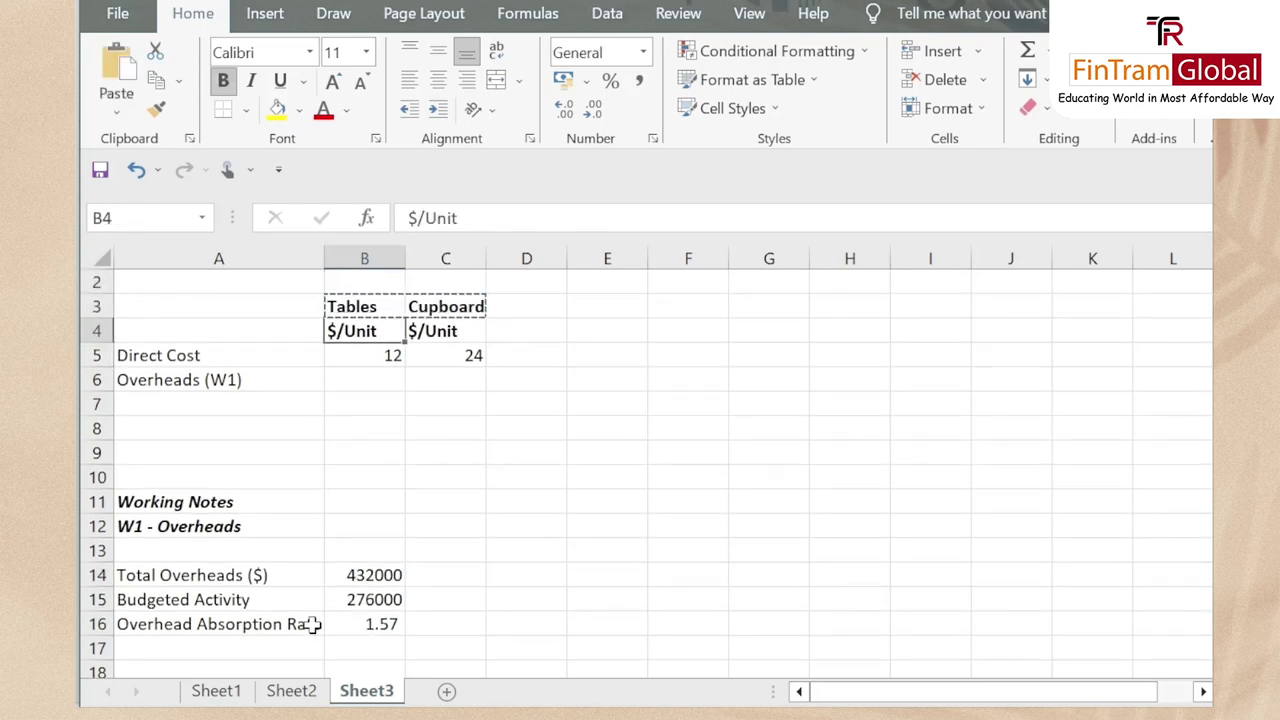
scroll(358, 590, down, 3)
click(357, 463)
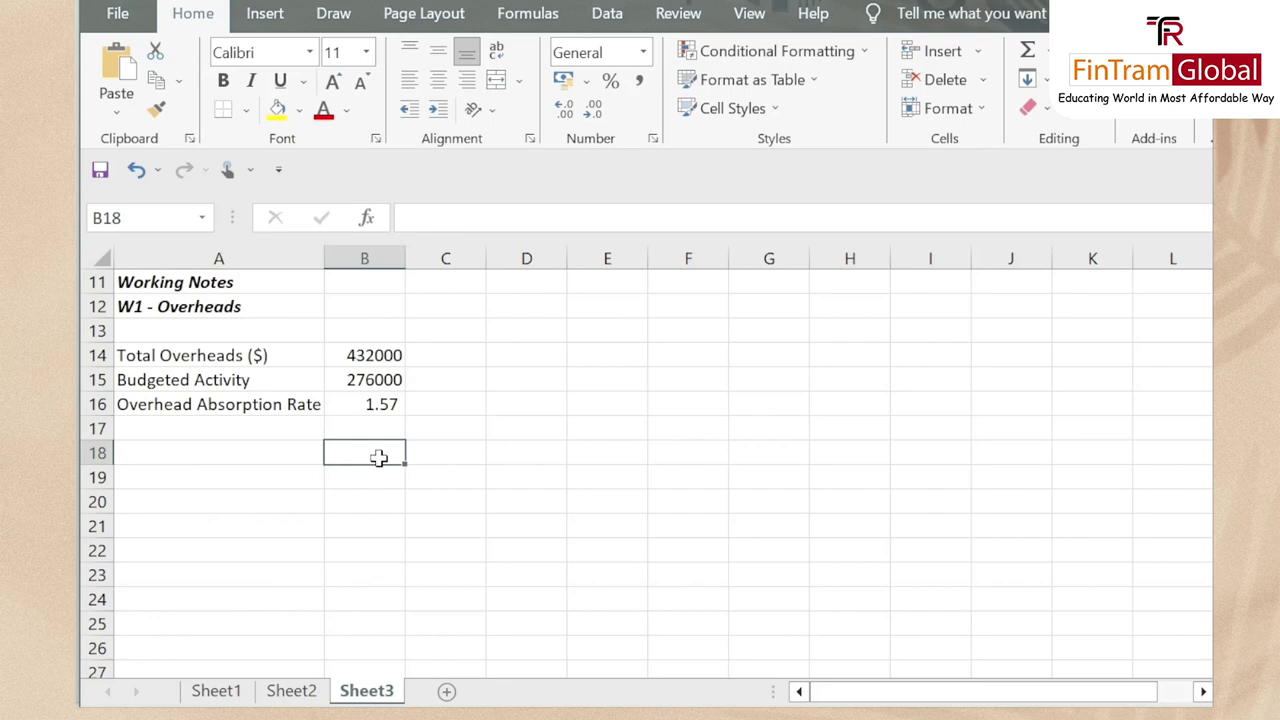
key(Return)
Add the row label Overheads in A19, under the copied product headings
key(Down)
key(Left)
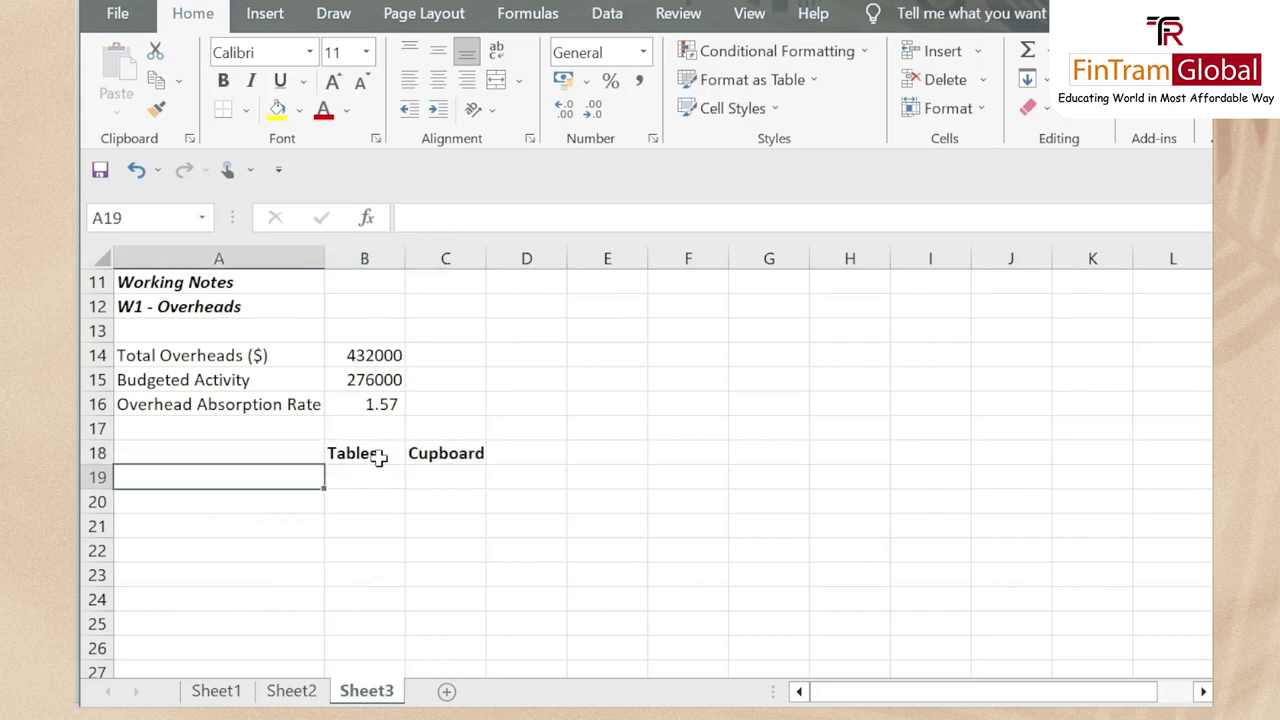
text(Overheads)
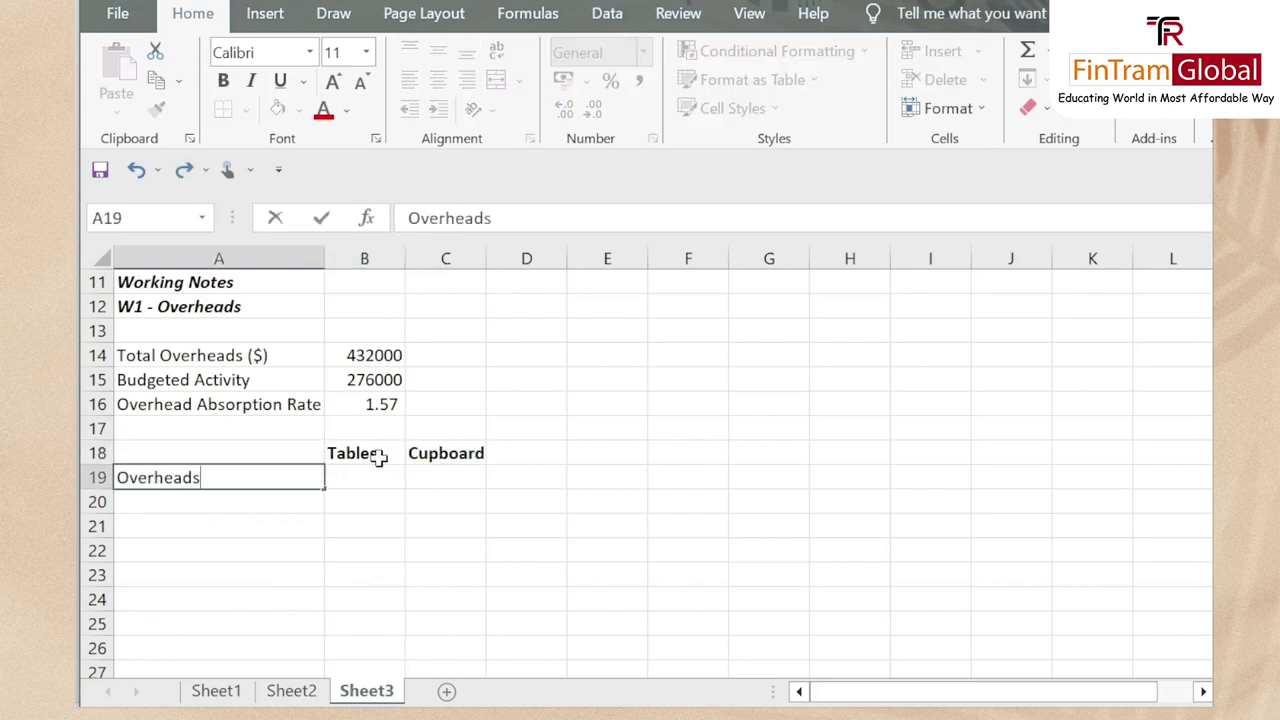
key(Return)
Look up the Table's direct labour hours per unit in the Word example and enter =B16*1 in B19 as its overheads
key(Right)
key(Up)
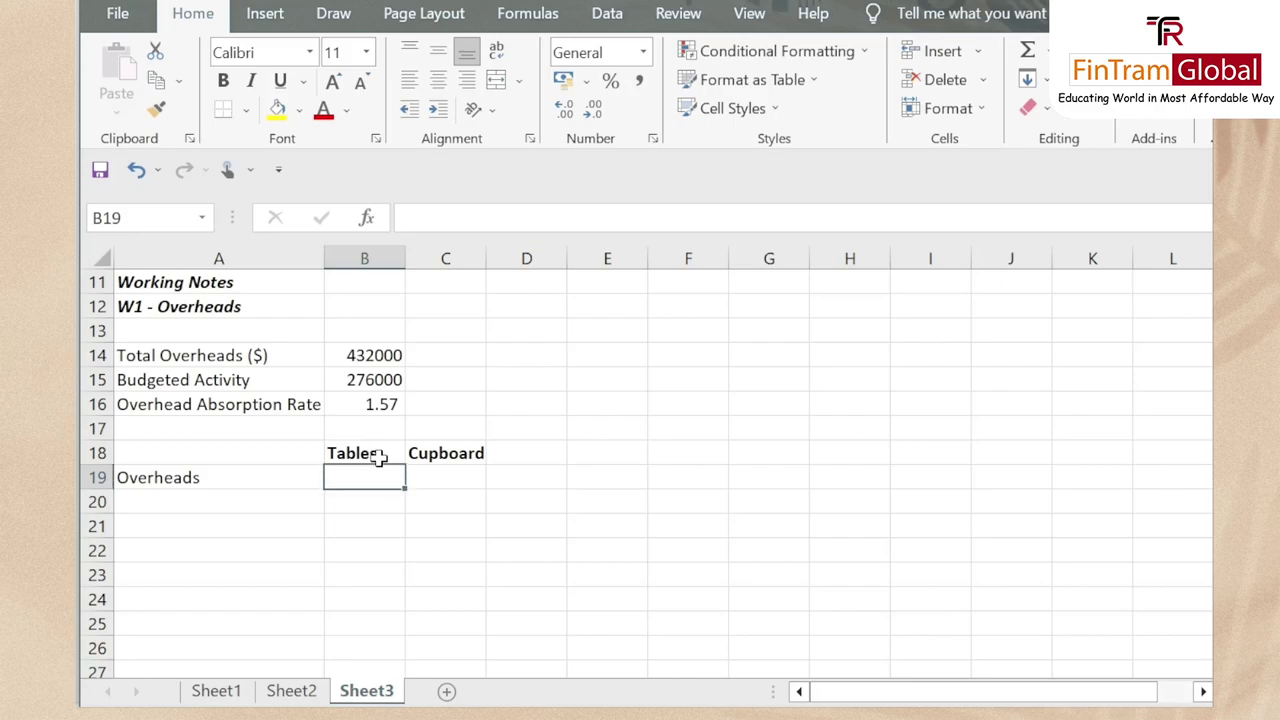
key(alt+Tab)
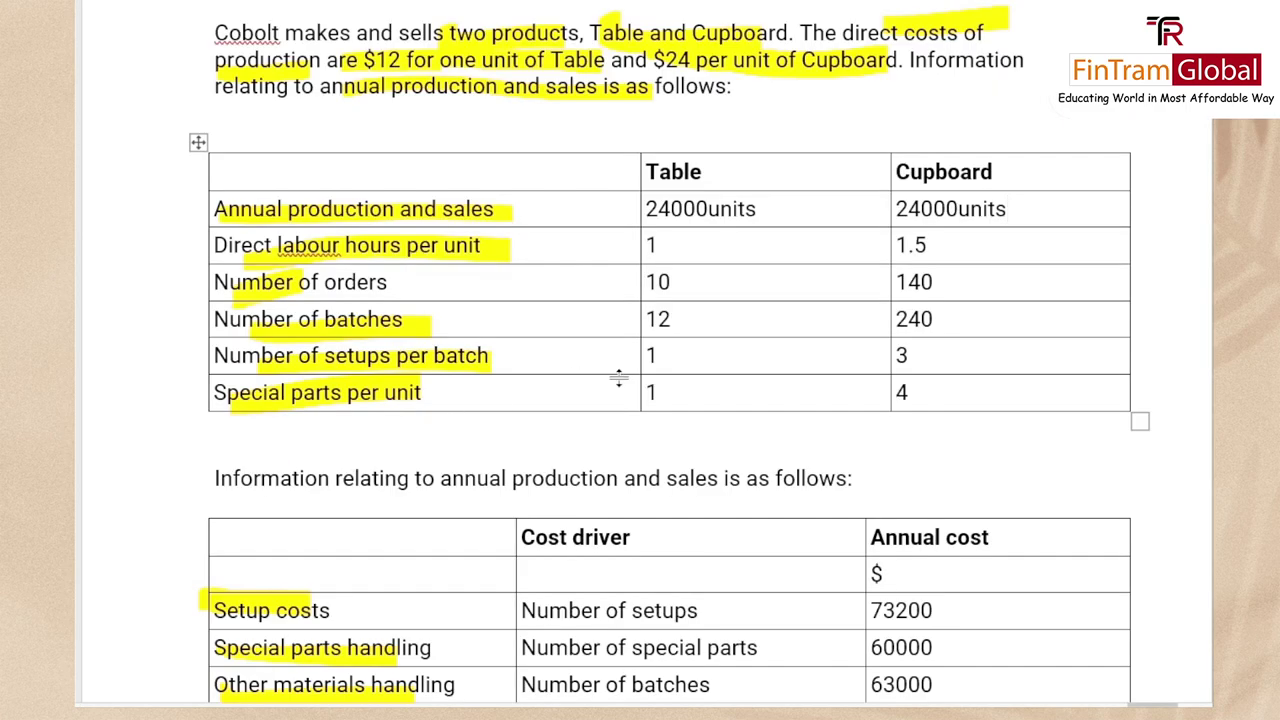
scroll(615, 378, down, 1)
scroll(620, 365, up, 2)
click(556, 320)
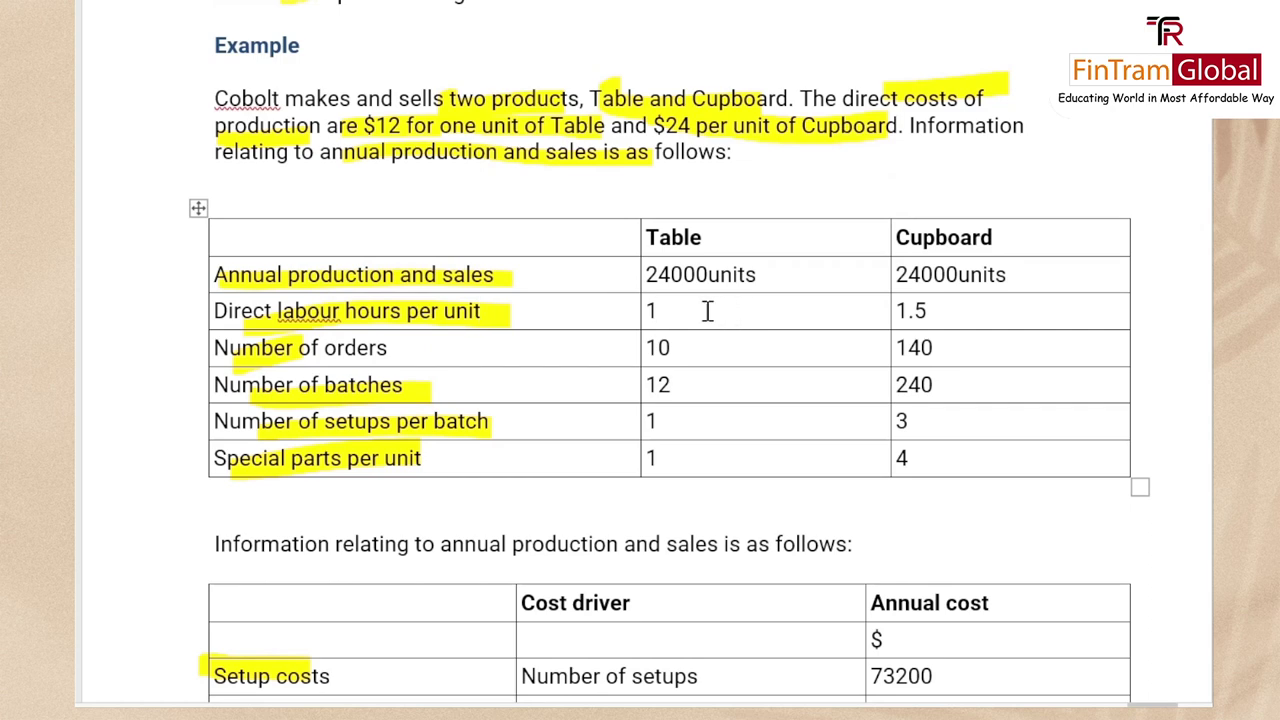
key(alt+Tab)
text(=)
key(Up)
key(Up)
key(Up)
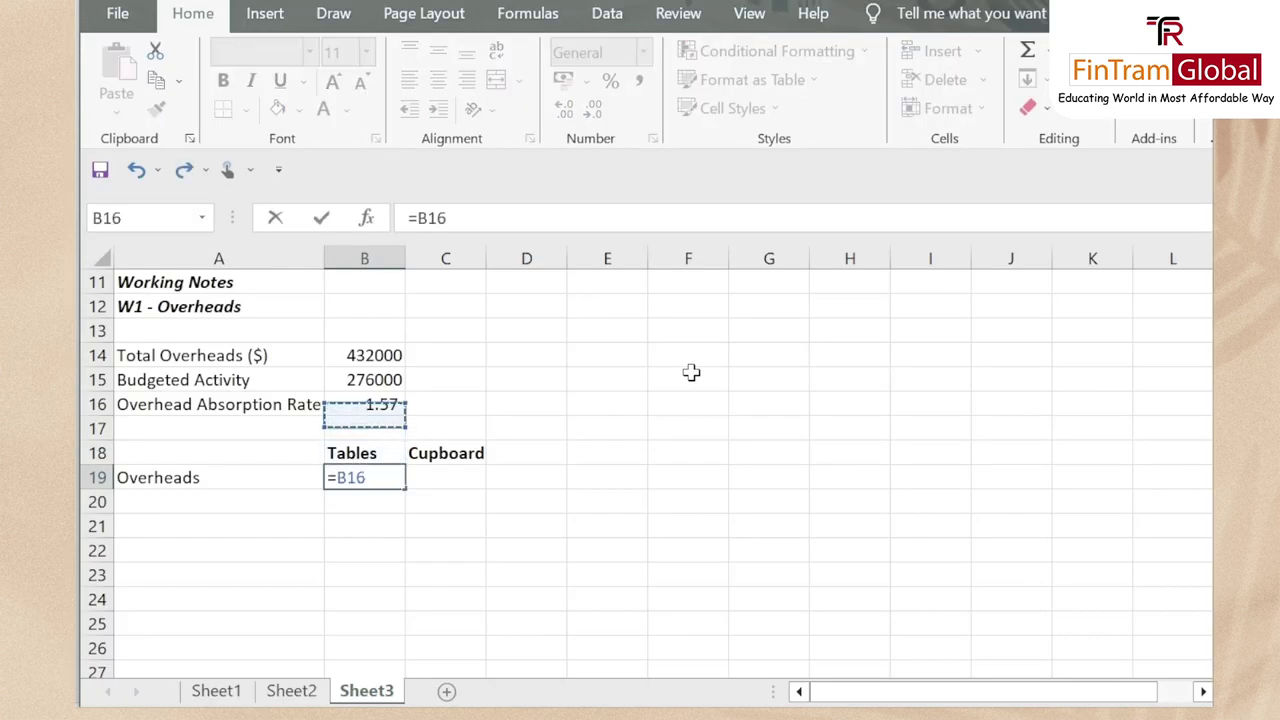
text(*)
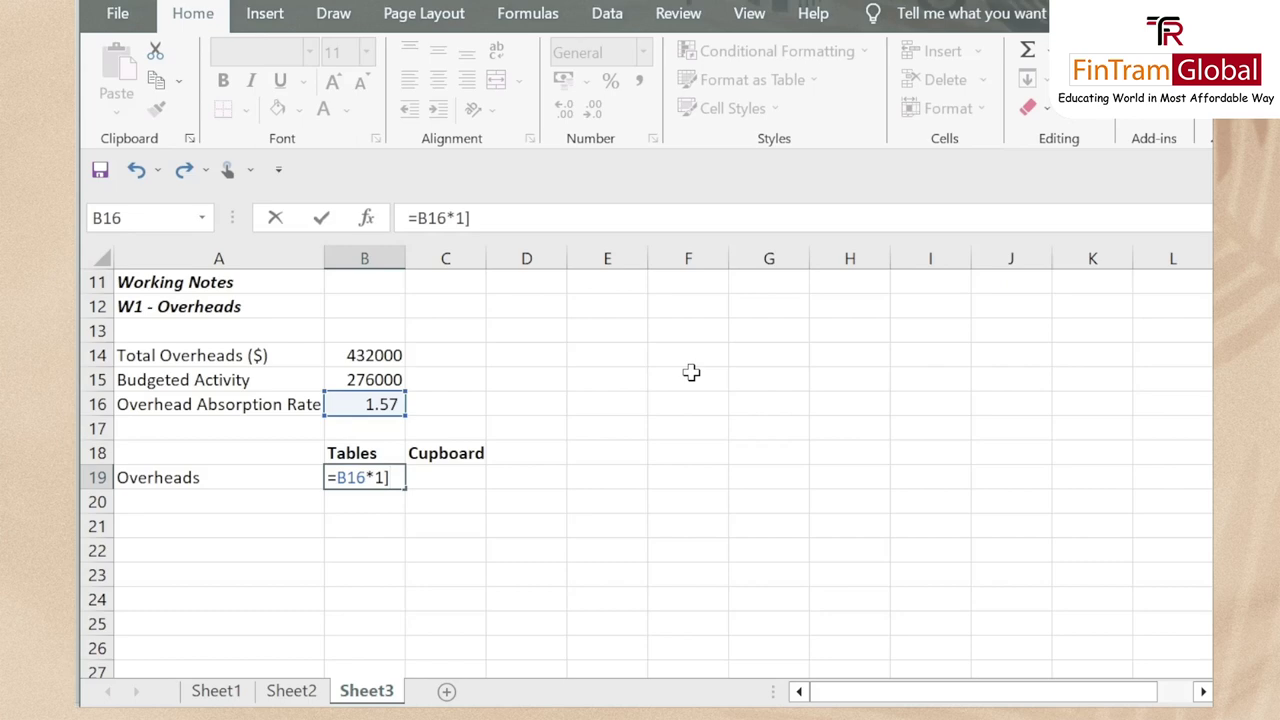
text(1)
key(Return)
Look up the Cupboard's direct labour hours per unit in the Word example and enter =1.5*B16 in C19 as its overheads
key(Right)
key(Up)
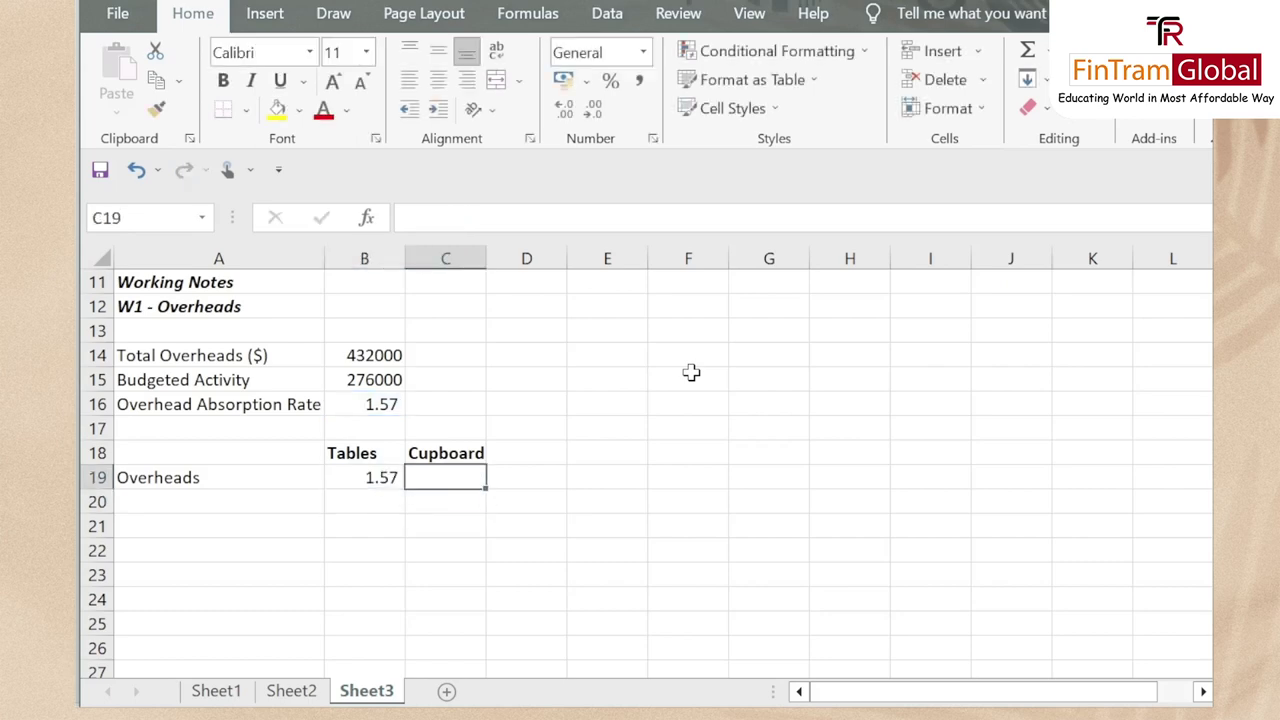
key(alt+Tab)
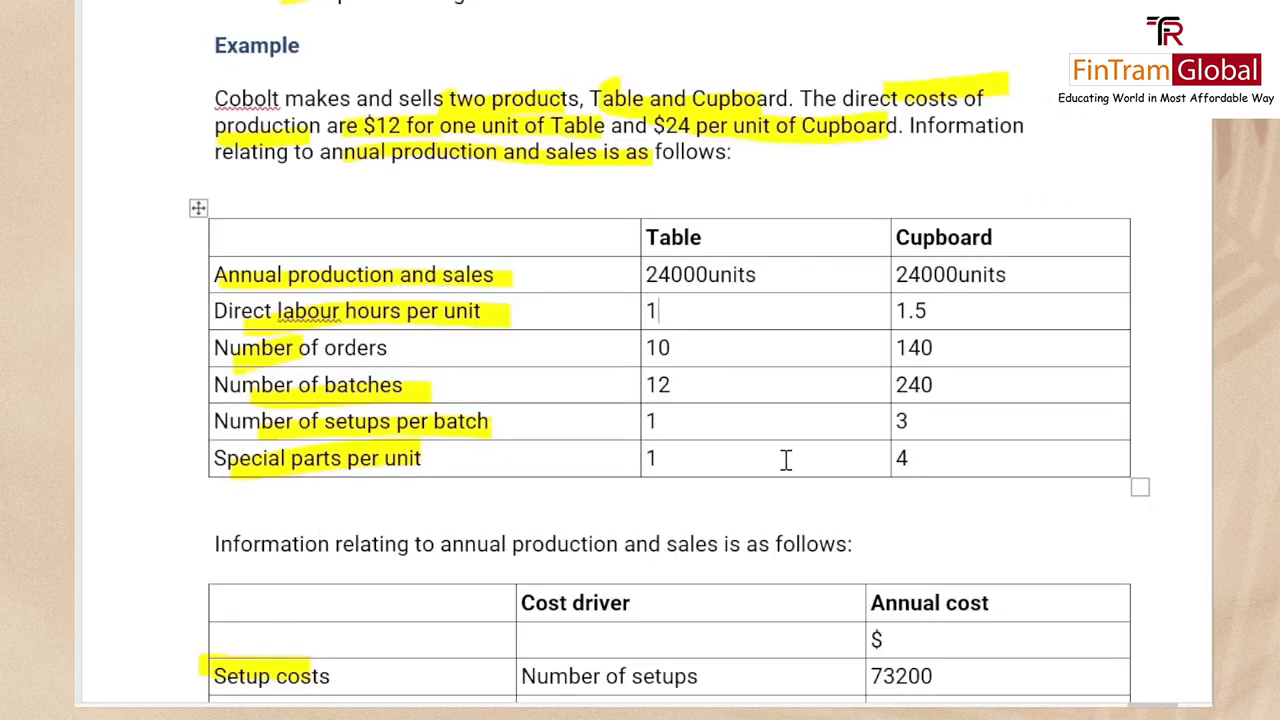
key(alt+Tab)
text(=1.)
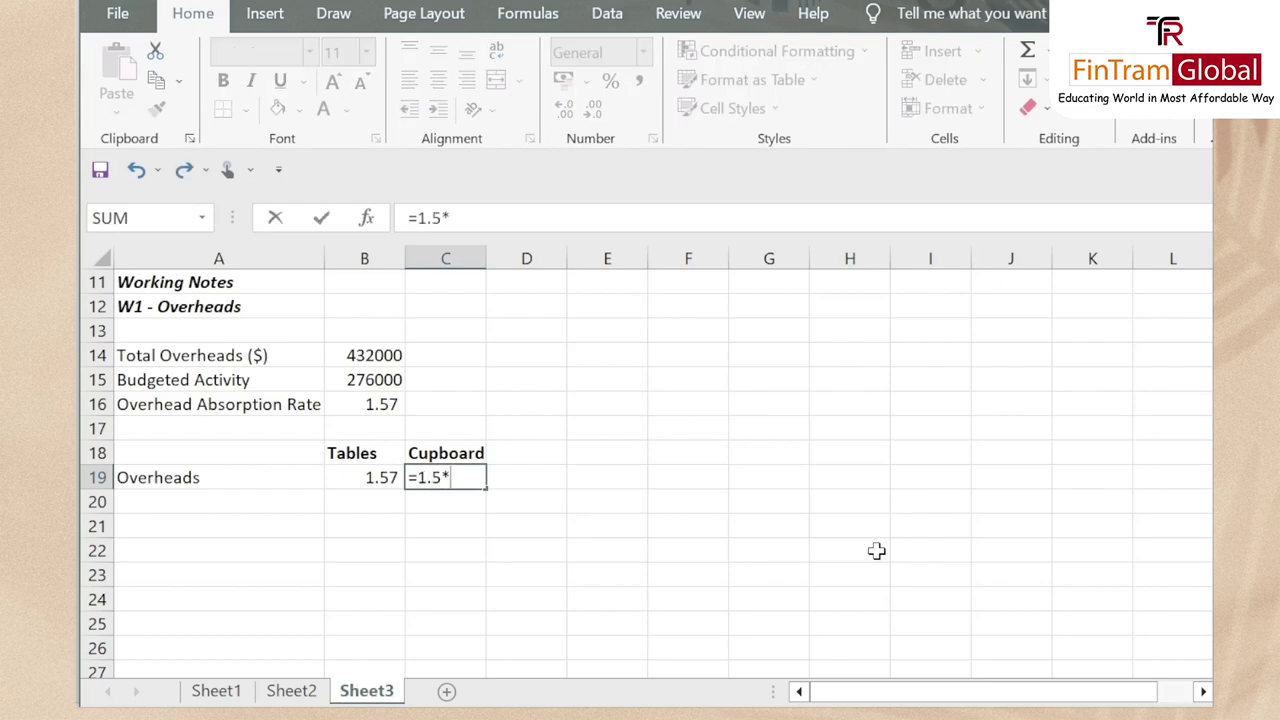
text(5*)
key(Left)
key(Up)
key(Up)
key(Up)
key(Return)
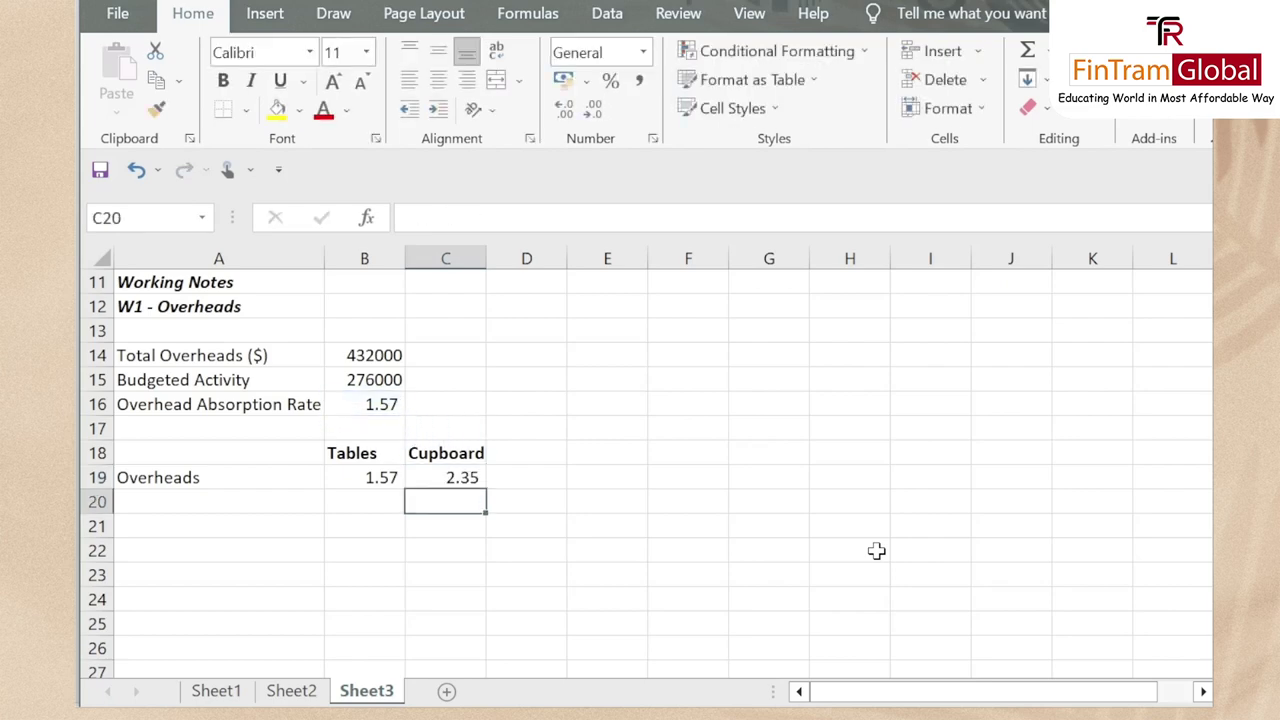
Link the Tables overheads in B6 to working note W1 with =B19 and fill the formula across to Cupboard in C6
key(Up)
key(Up)
key(ctrl+Up)
key(Down)
key(Left)
text(=)
scroll(760, 550, down, 2)
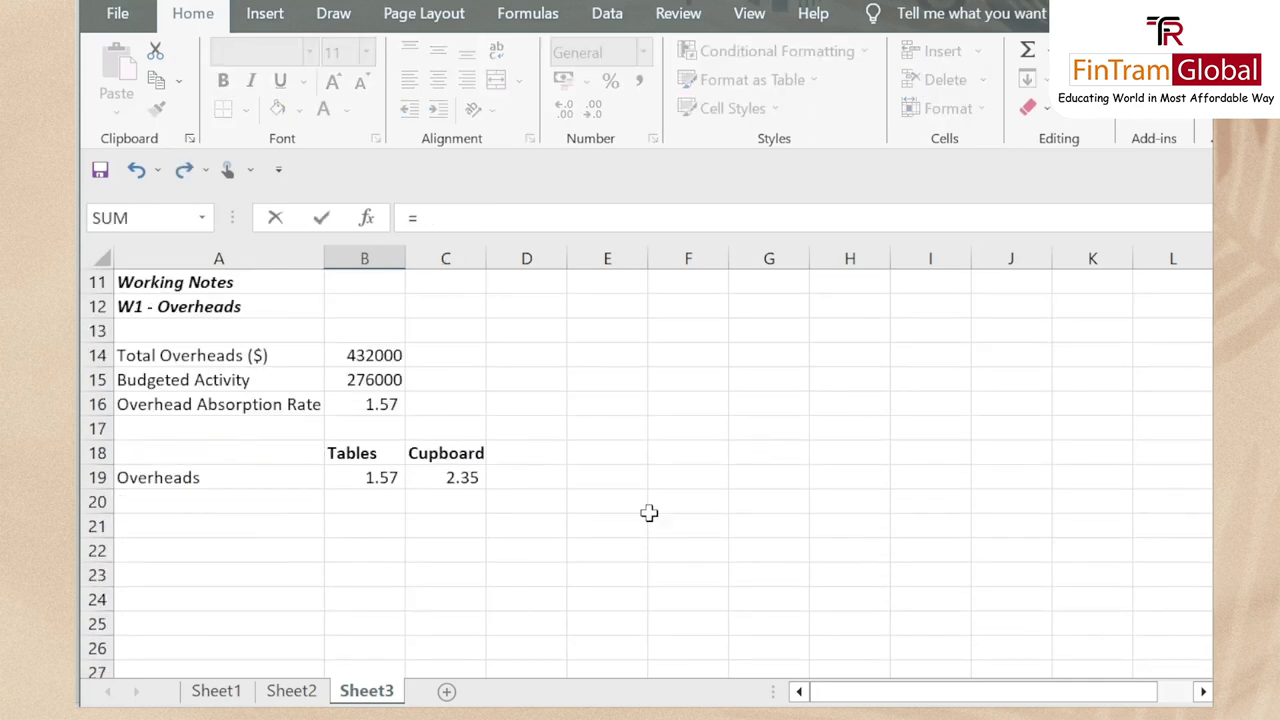
click(350, 478)
key(Return)
key(Up)
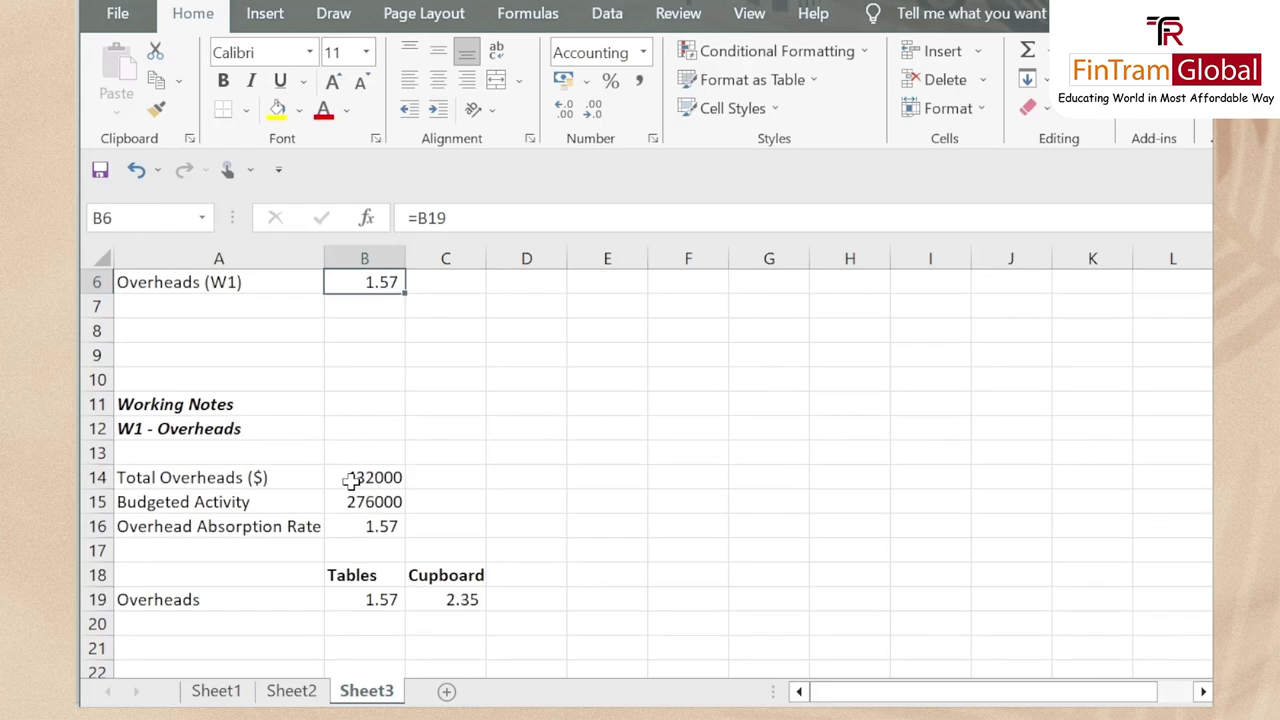
key(Right)
key(ctrl+r)
Add the row label Production Cost in A7, below Overheads (W1)
key(Down)
key(Left)
key(Up)
key(Left)
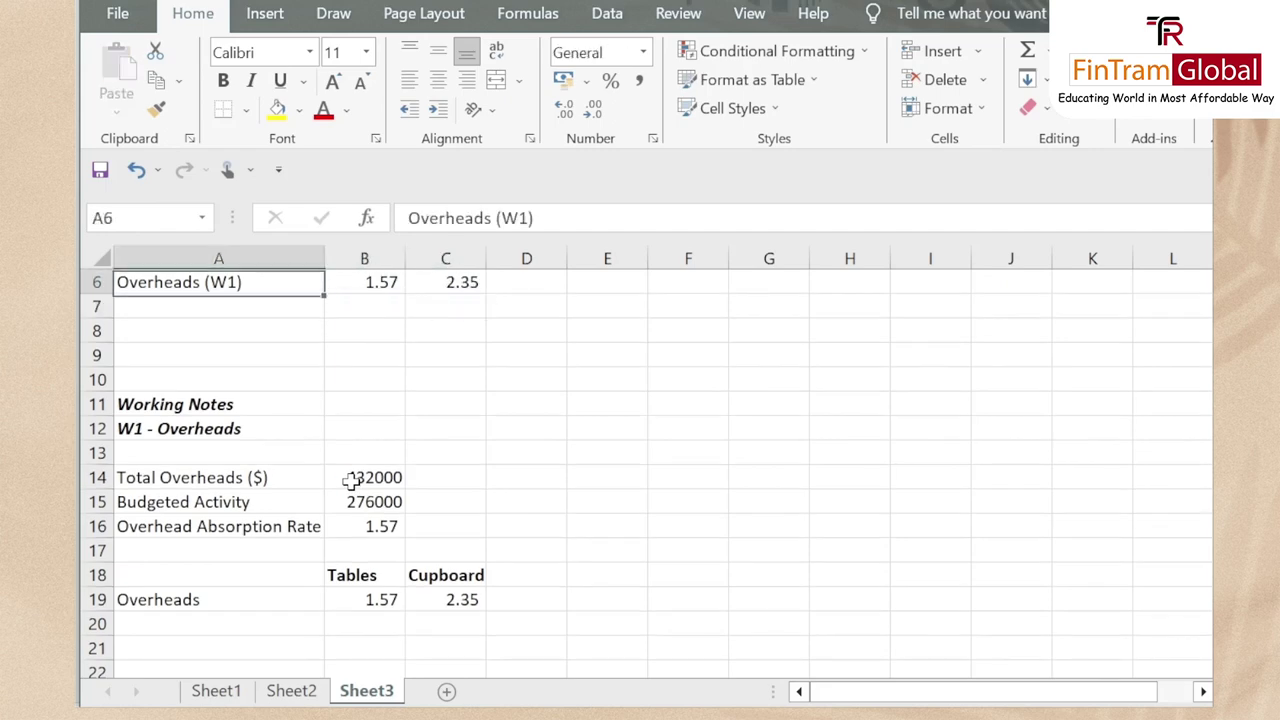
key(Up)
key(Up)
key(Up)
key(Down)
key(Down)
key(Down)
key(Down)
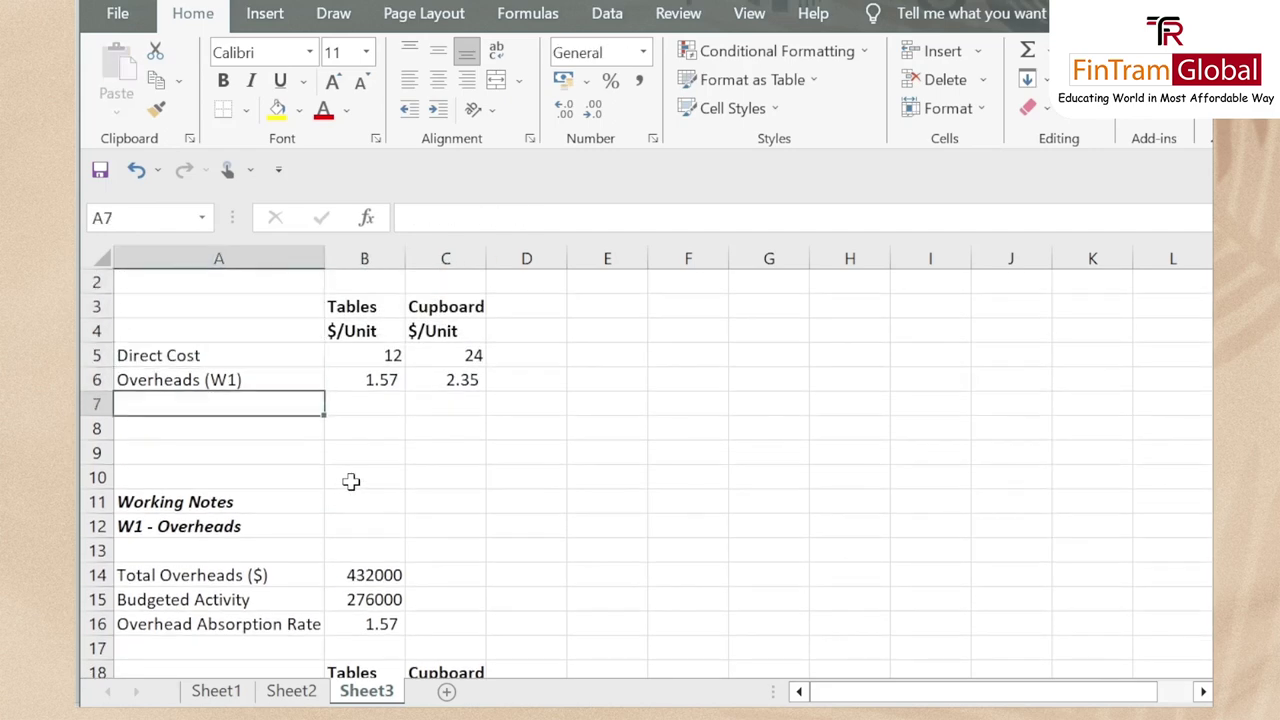
text(Production Cos)
key(Return)
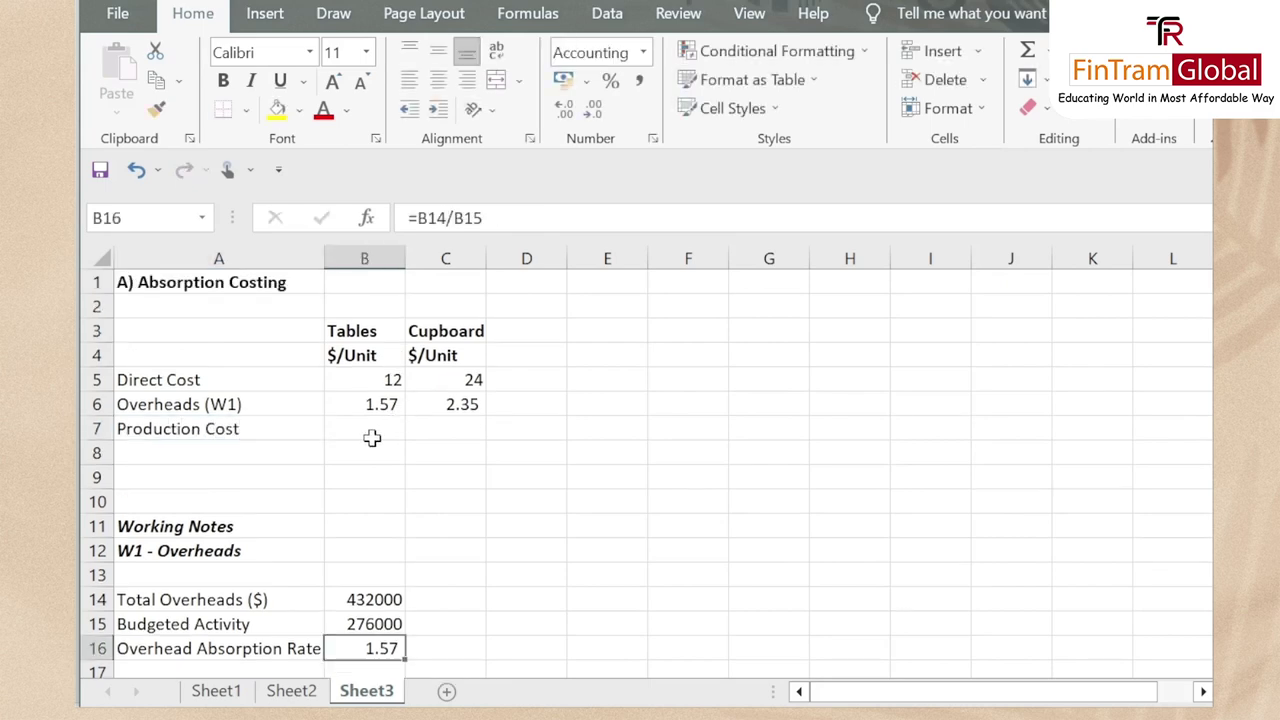
Total the Tables production cost per unit in B7 with =SUM(B5:B6)
click(376, 431)
text(=sum()
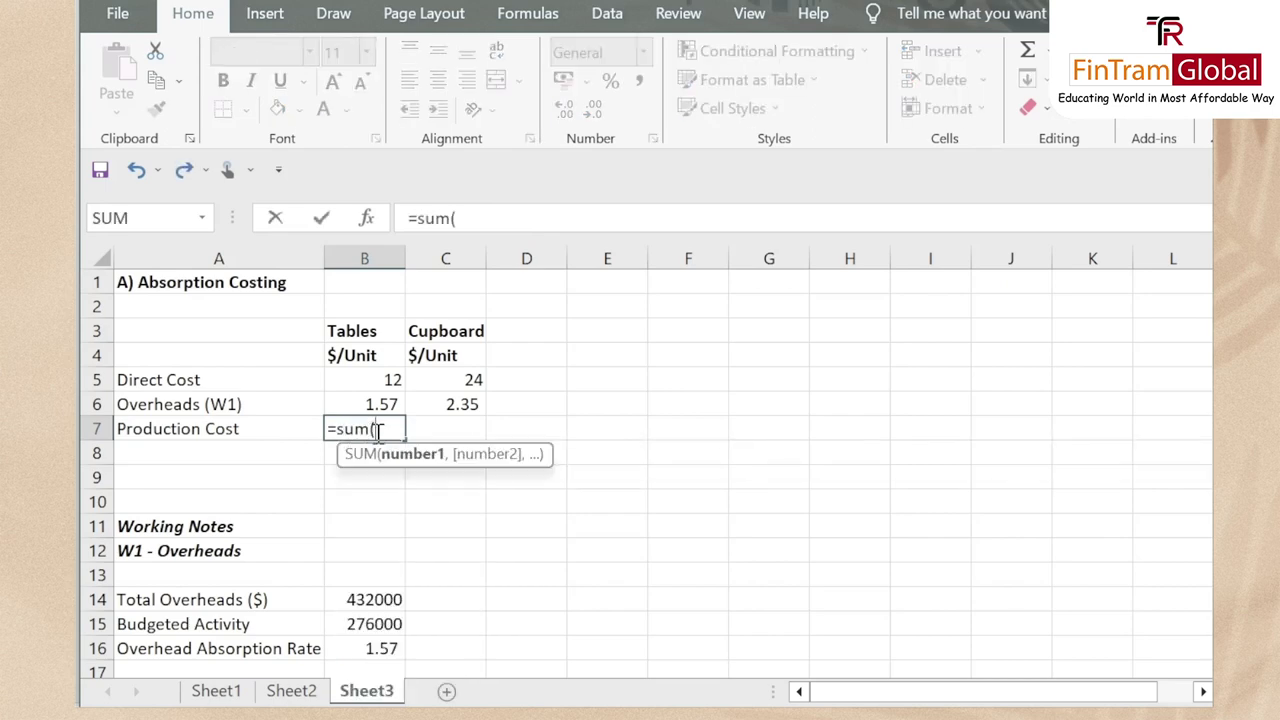
key(Up)
key(Up)
key(shift+Down)
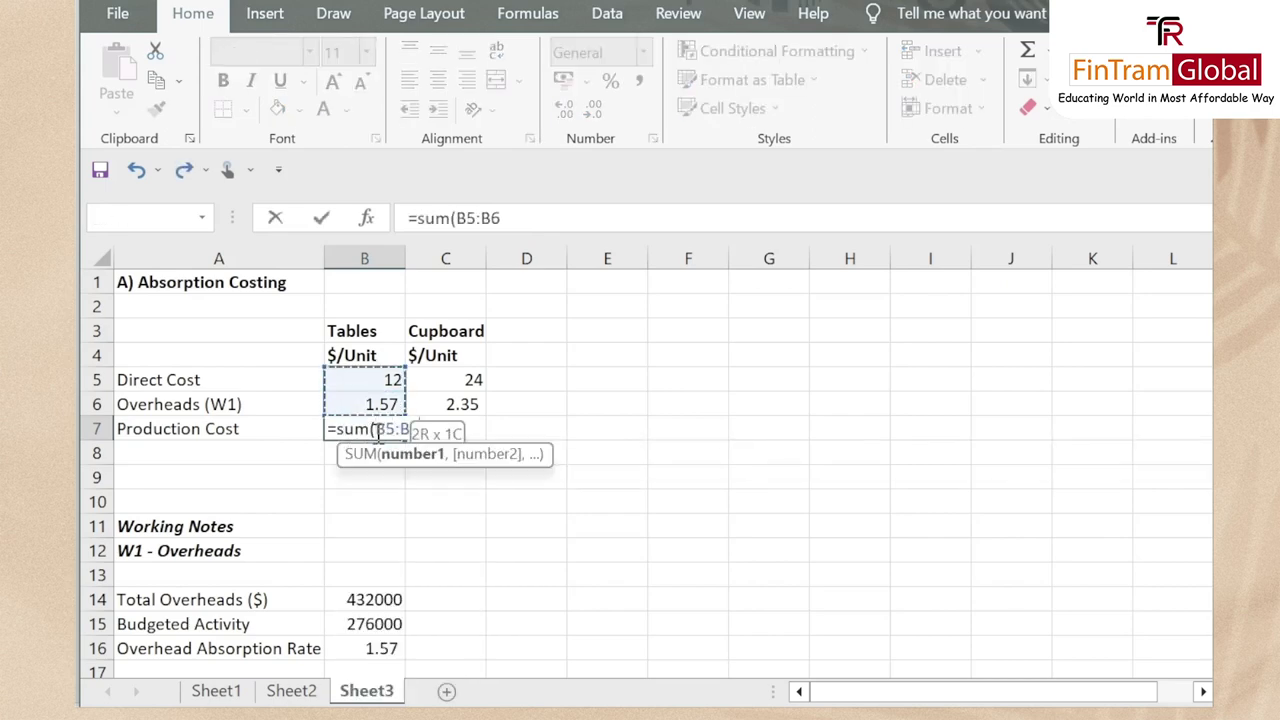
key(Return)
Copy the production cost formula from B7 to C7 for Cupboard and apply the comma number style to both cells
click(376, 431)
key(ctrl+c)
key(Right)
key(ctrl+v)
drag(376, 431, 445, 429)
click(647, 90)
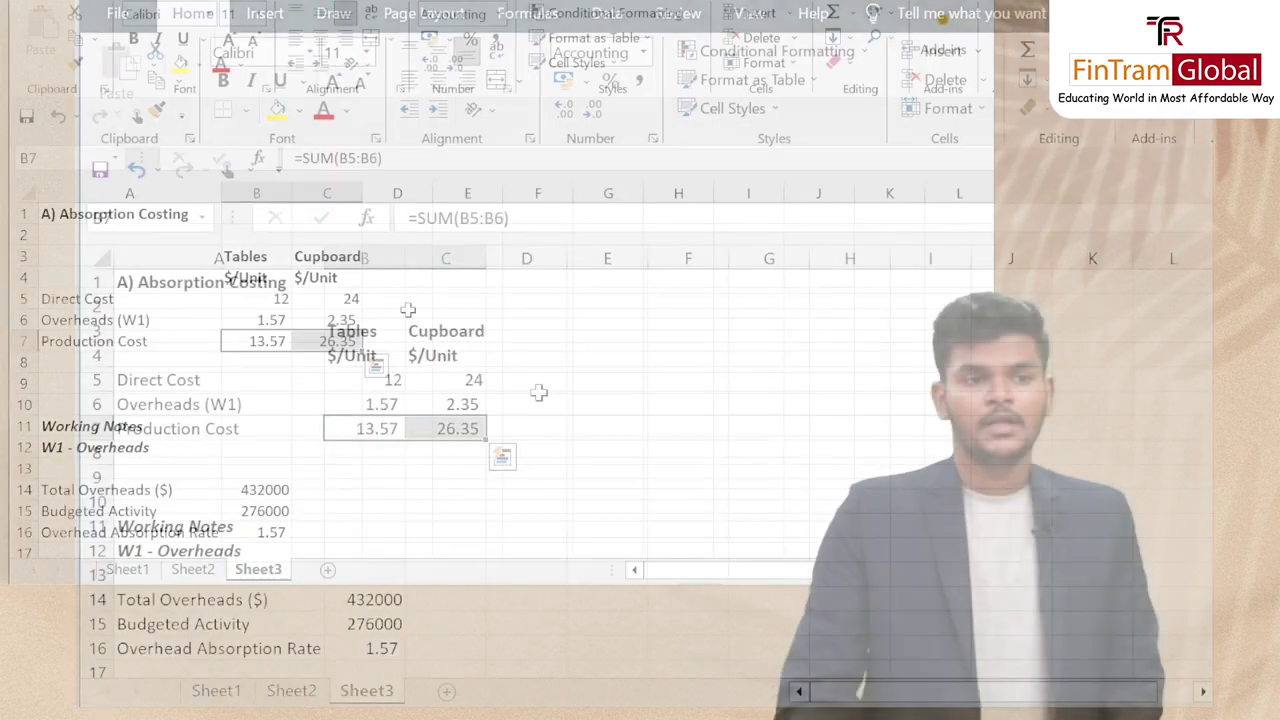
Consult the worked solution in Word and trace the absorption costing figures back through the W1 formulas to check them
key(alt+Tab)
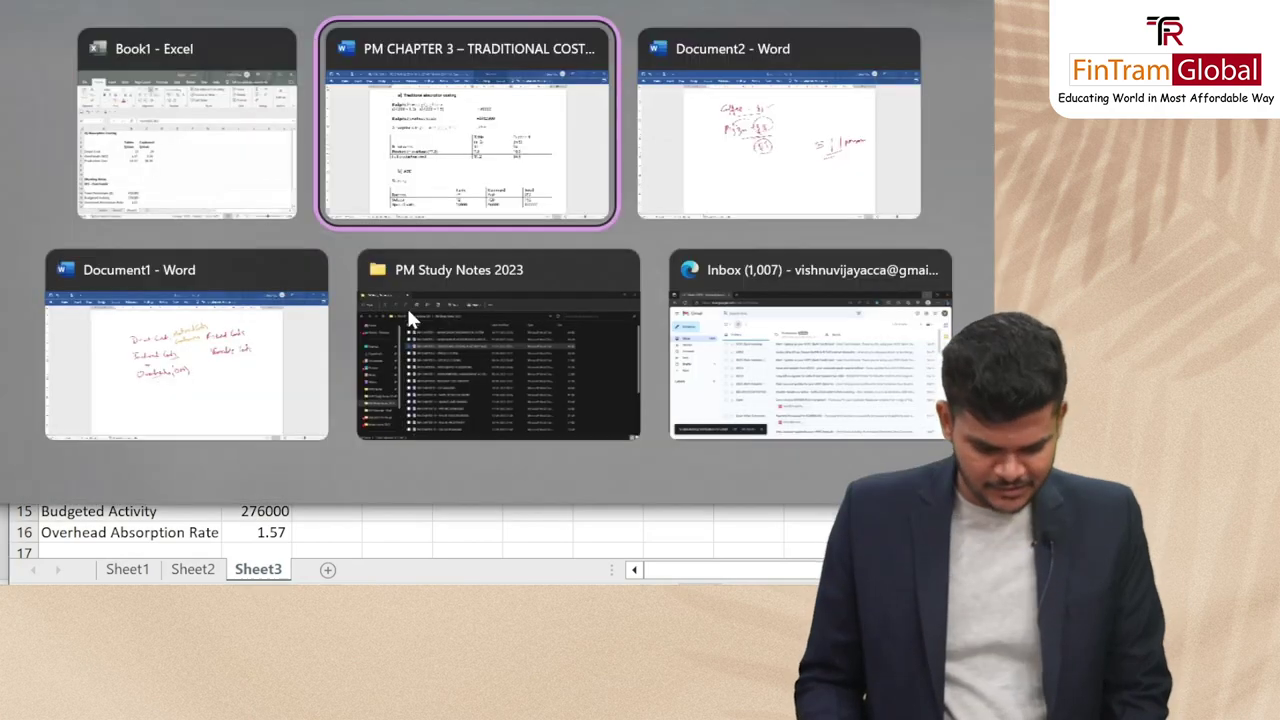
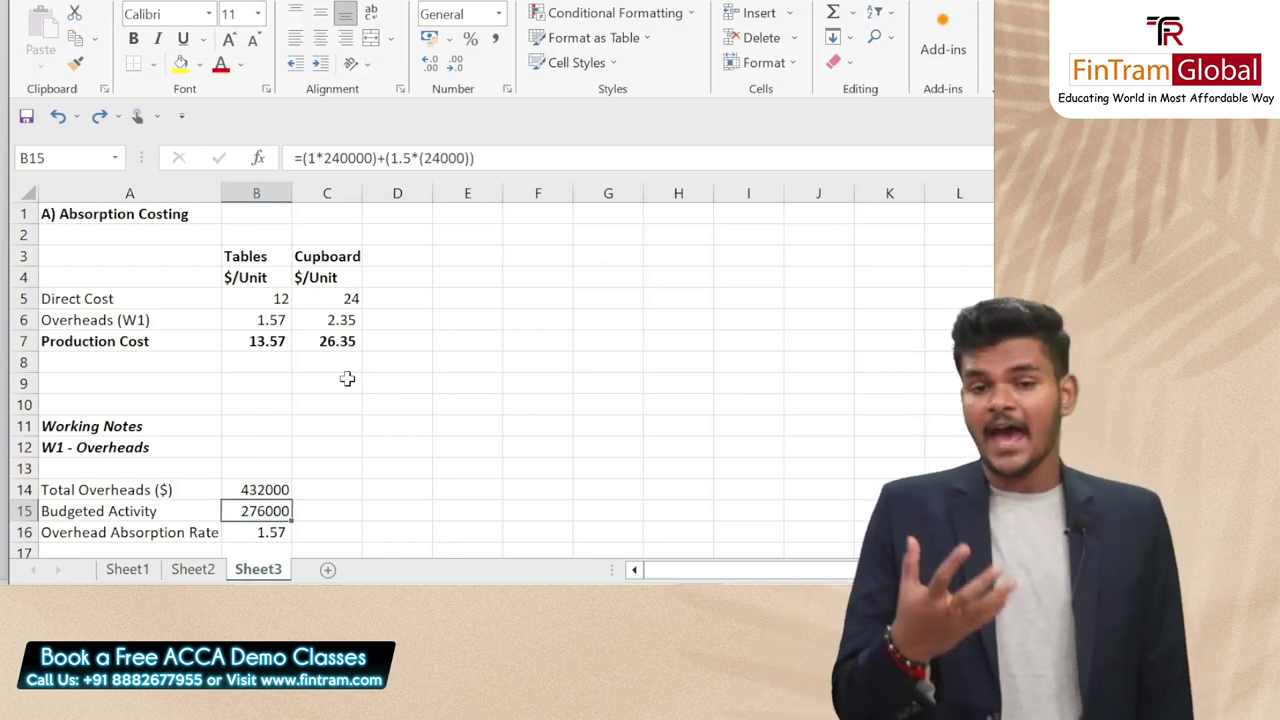
scroll(347, 379, down, 2)
scroll(347, 379, up, 1)
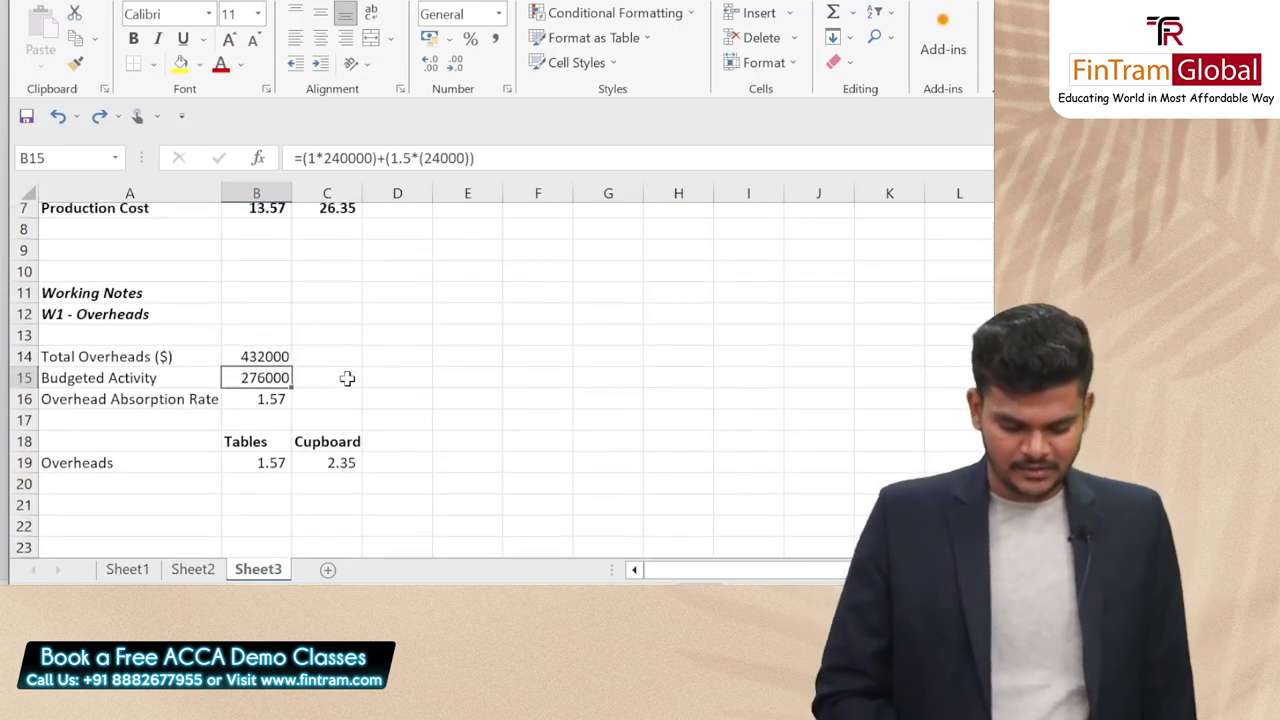
scroll(347, 379, up, 1)
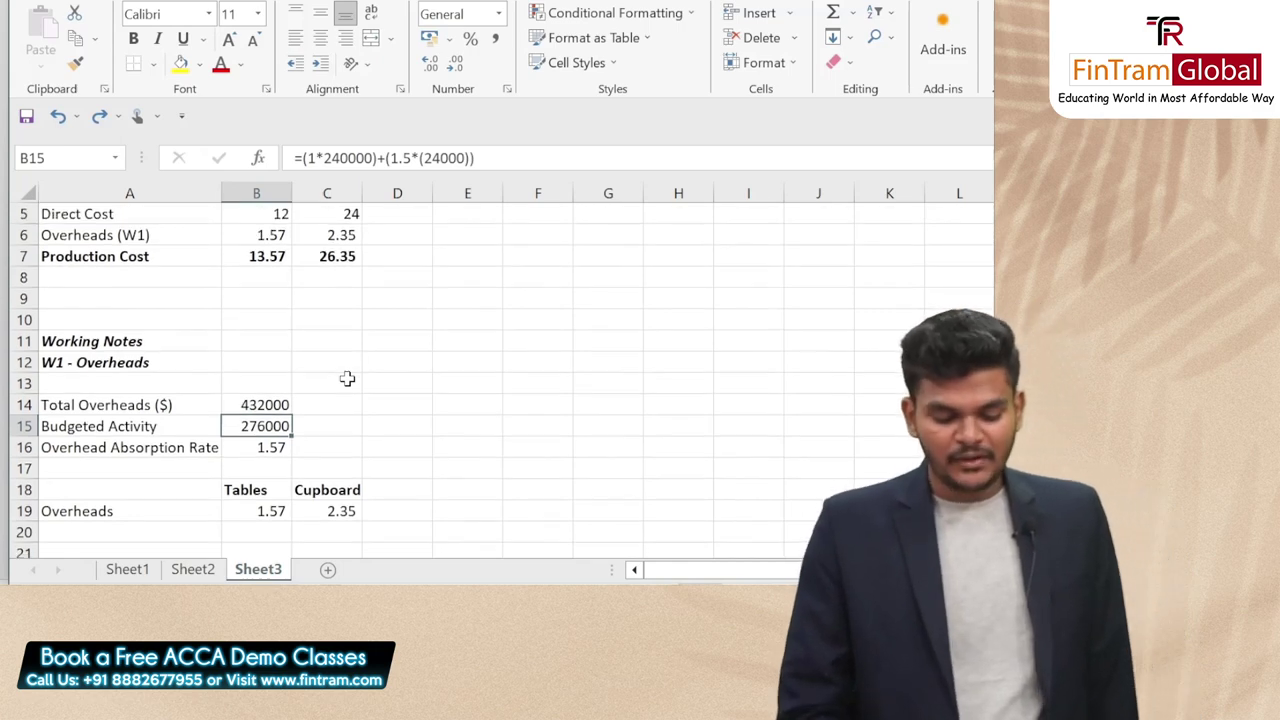
key(Up)
key(Down)
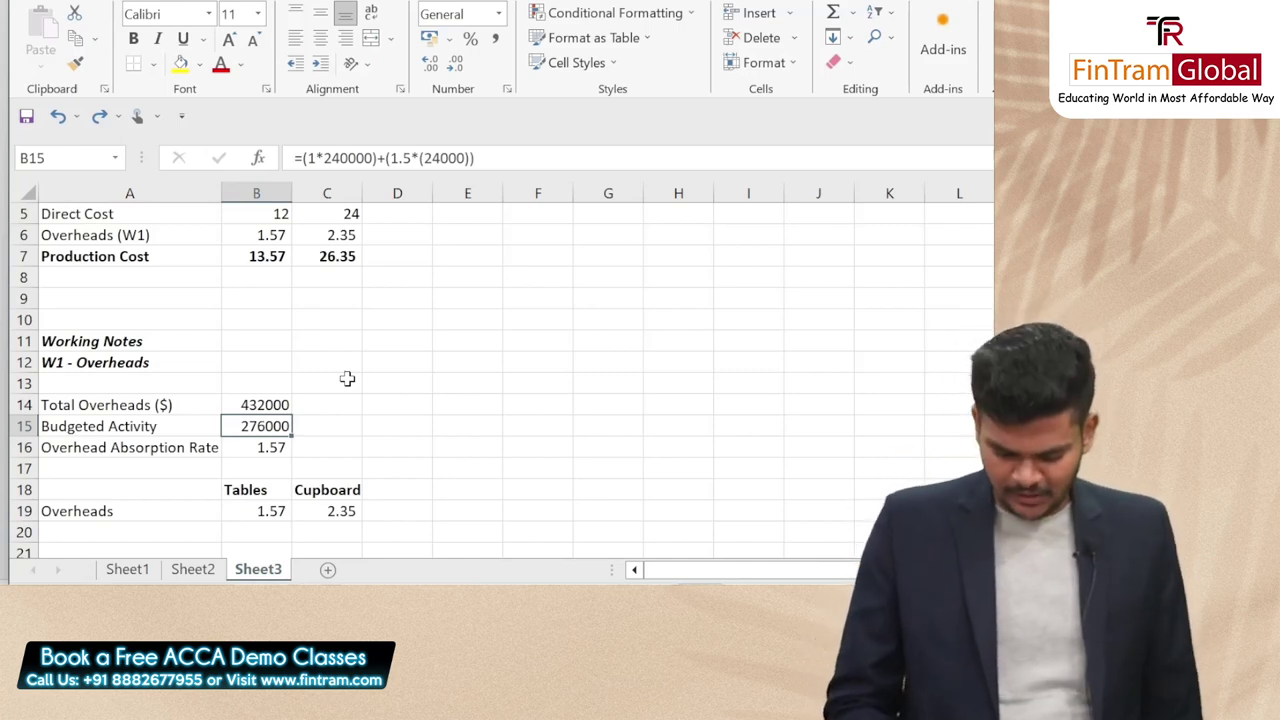
key(Up)
key(ctrl+Up)
key(ctrl+Up)
key(ctrl+Down)
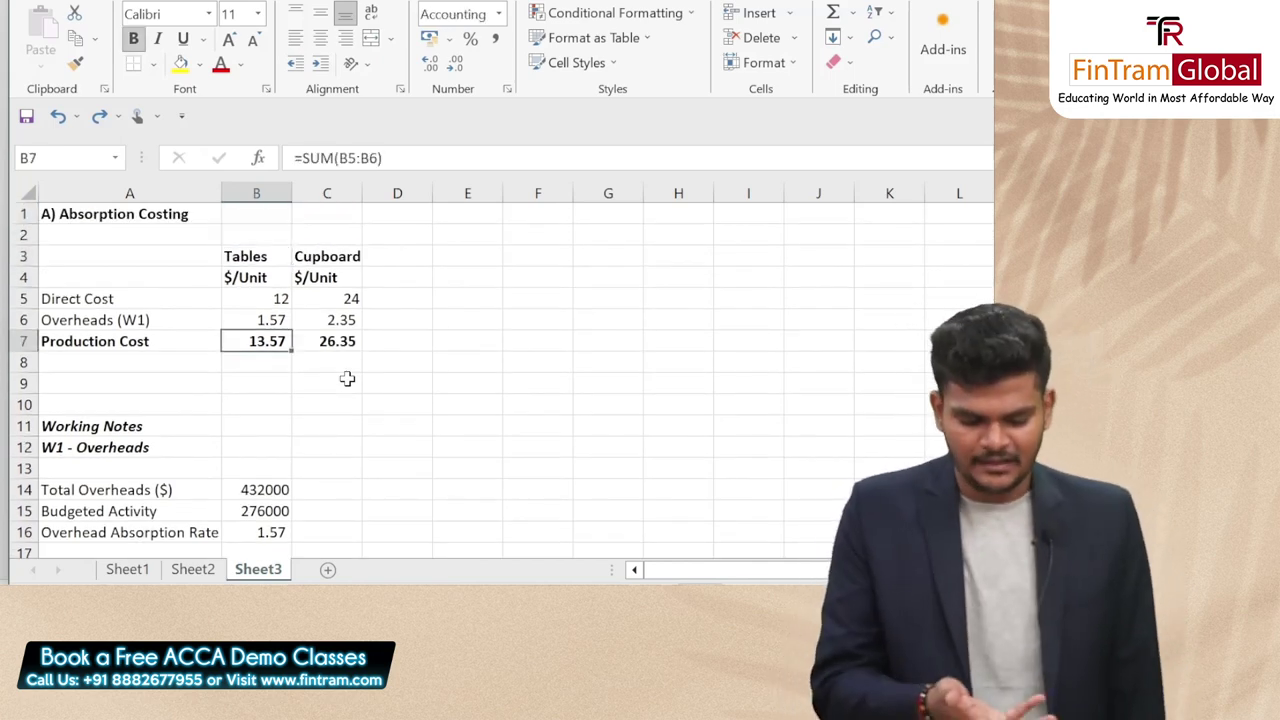
key(ctrl+Up)
key(Down)
key(Down)
key(Down)
key(Right)
key(Left)
key(ctrl+Down)
key(ctrl+Down)
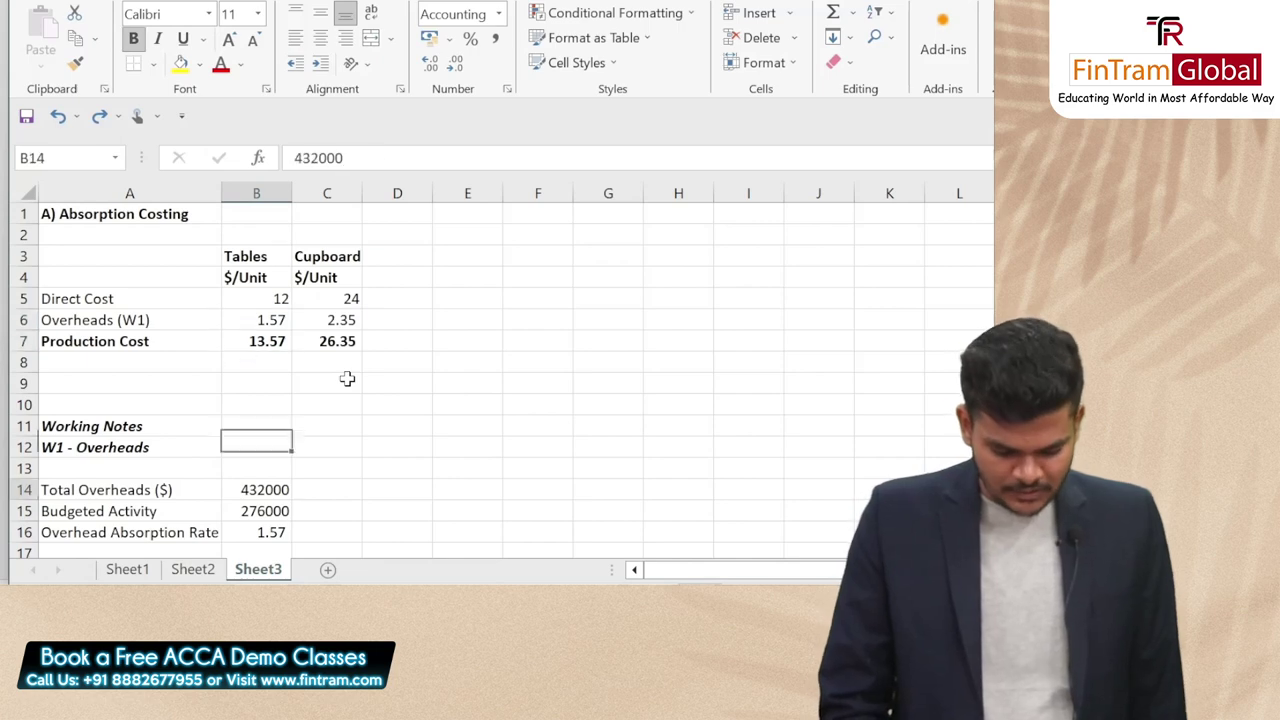
key(Down)
key(Down)
key(Down)
key(Down)
key(Down)
key(Down)
key(Down)
key(ctrl+Up)
key(ctrl+Up)
key(ctrl+Up)
key(ctrl+Up)
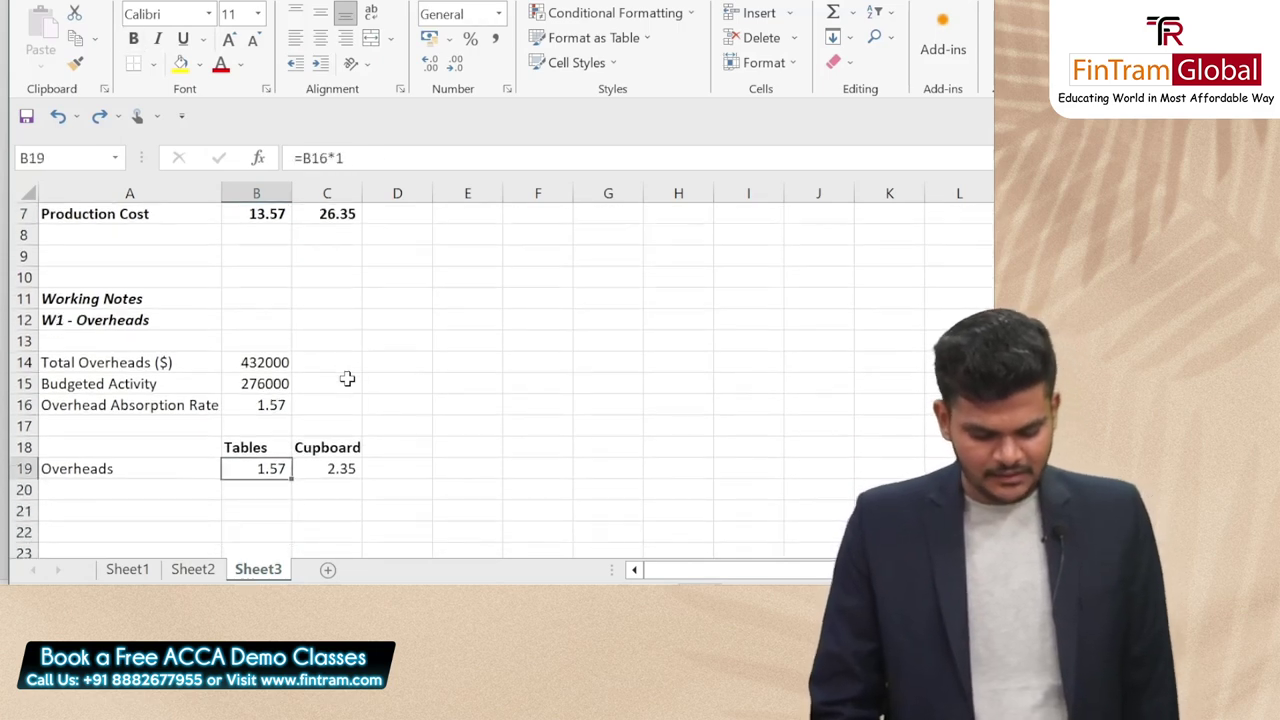
Correct the Budgeted Activity formula in B15 to =(1*24000)+(1.5*(24000))
key(Down)
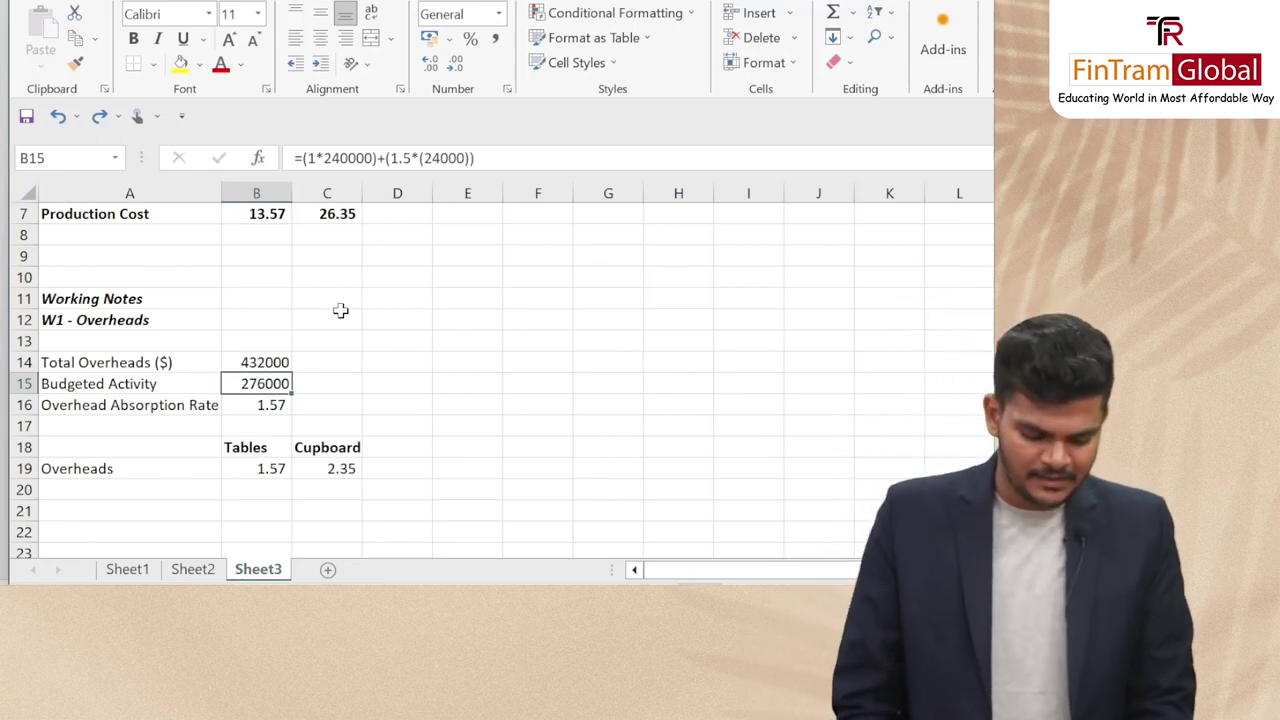
click(348, 158)
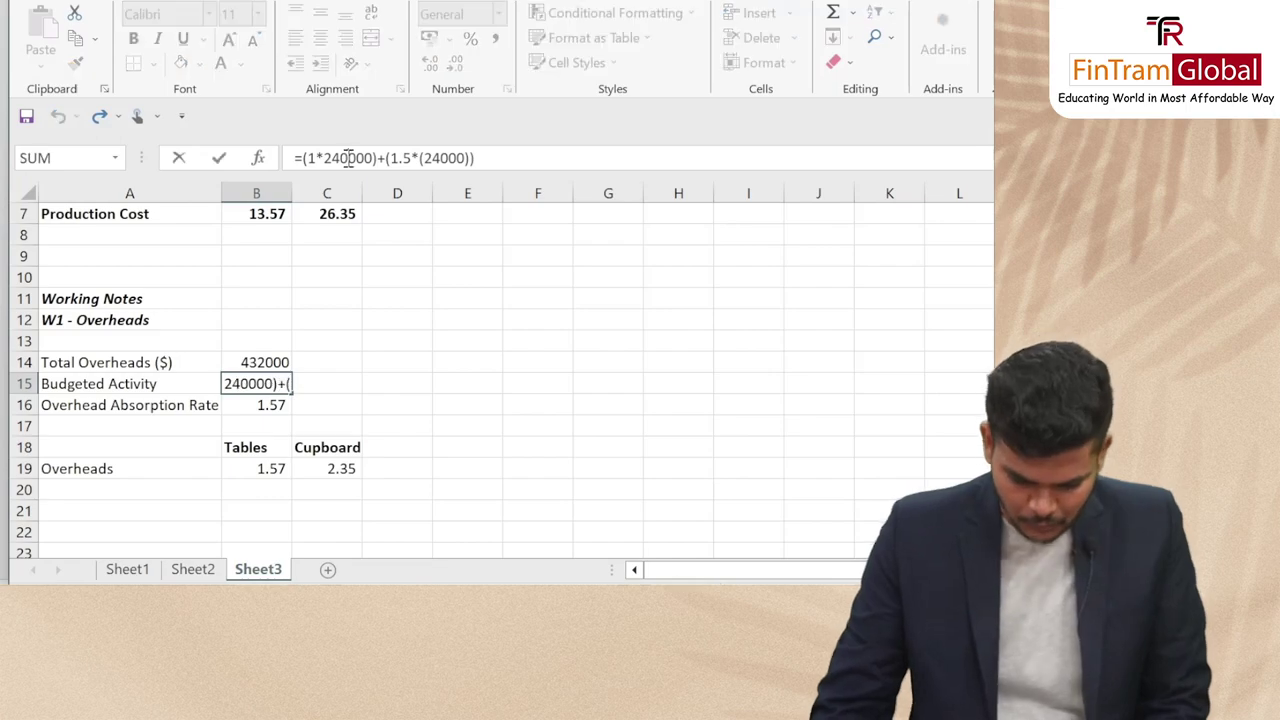
key(BackSpace)
key(Return)
Check the recalculated overheads and production costs per unit against the traditional absorption costing solution in Word
key(Up)
key(Up)
key(Up)
key(Up)
key(Up)
key(Up)
key(Up)
key(Up)
key(Up)
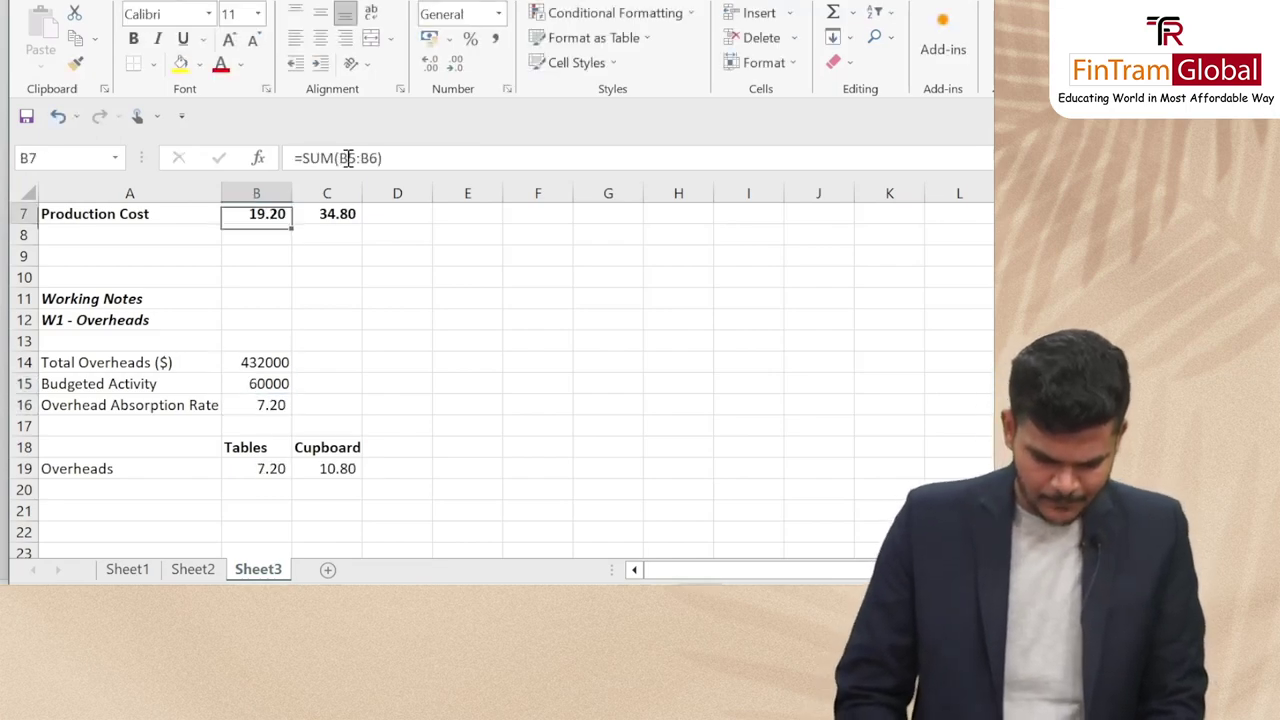
key(Up)
key(Up)
key(Up)
key(Down)
key(Down)
key(Down)
key(alt+Tab)
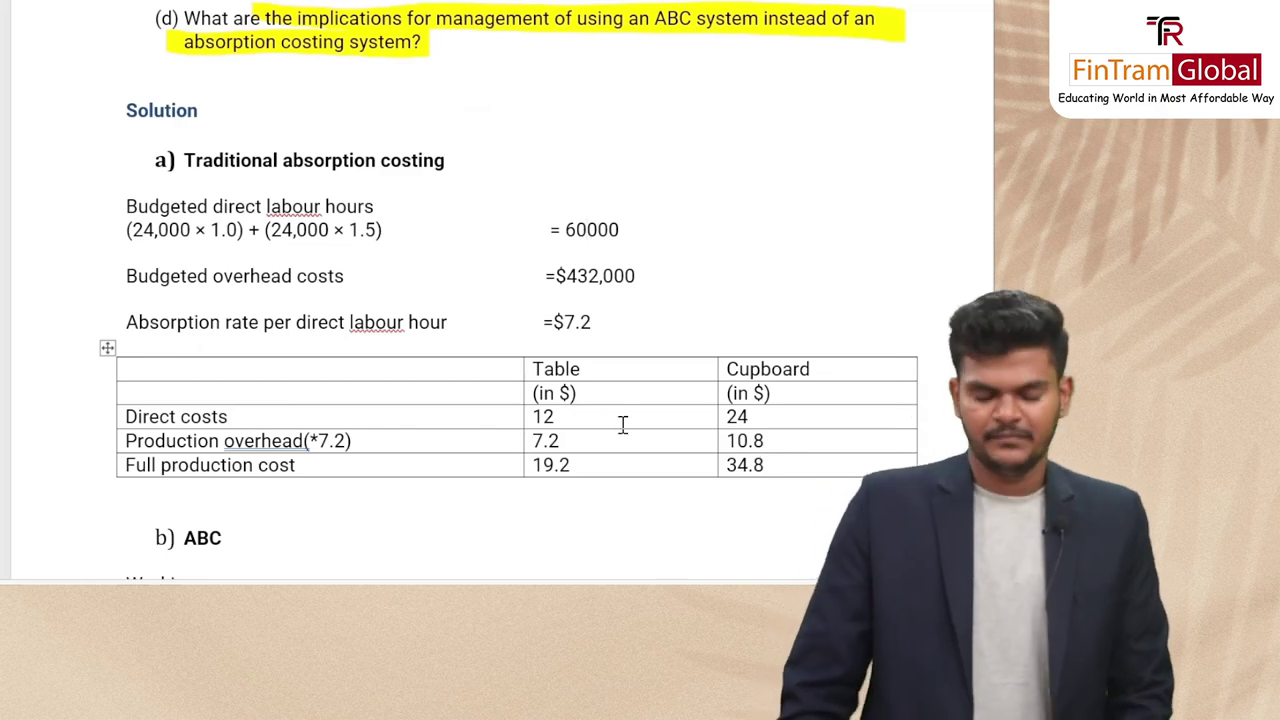
key(alt+Tab)
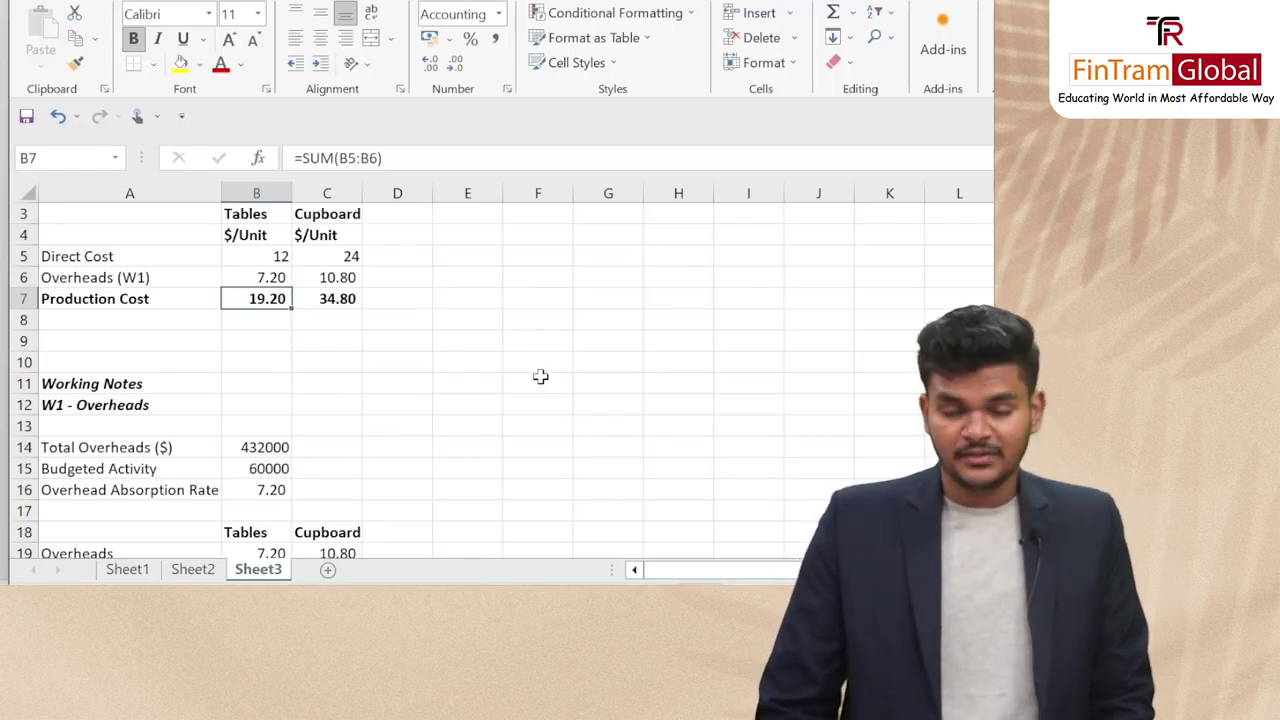
Add the section heading B)ABC Method in A21, below working note W1
scroll(532, 375, down, 1)
scroll(532, 375, down, 2)
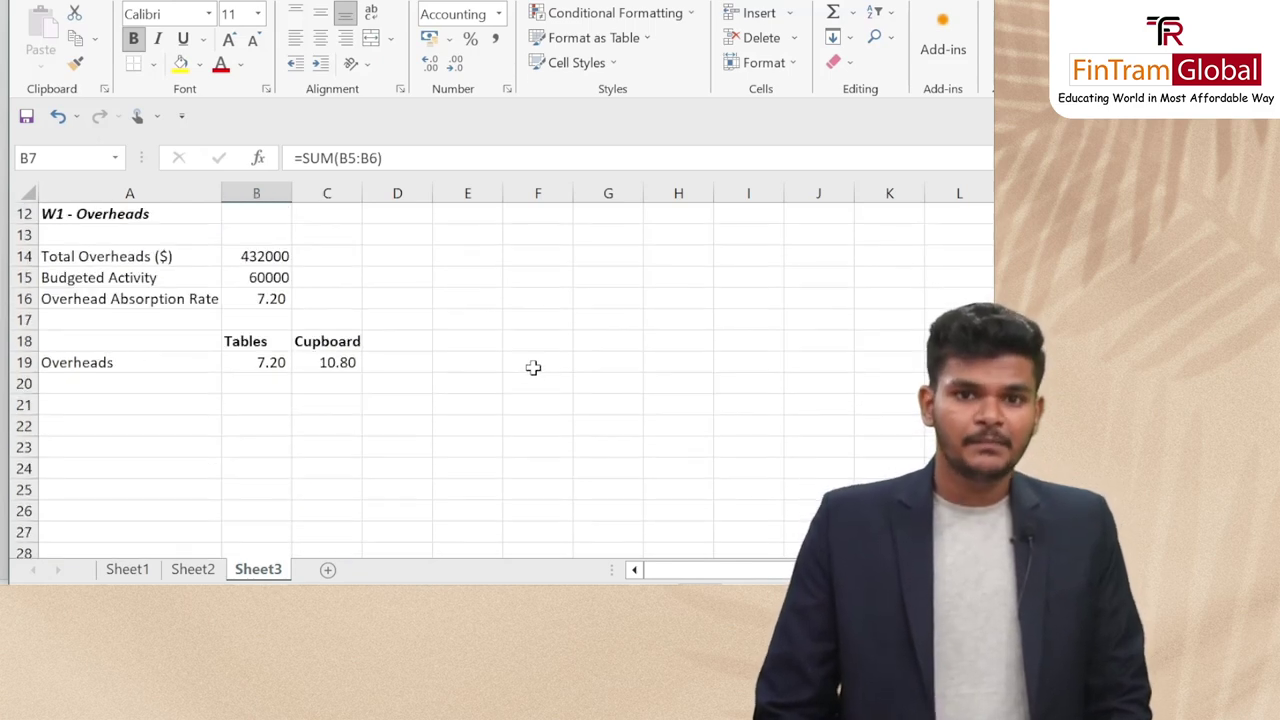
scroll(460, 371, down, 4)
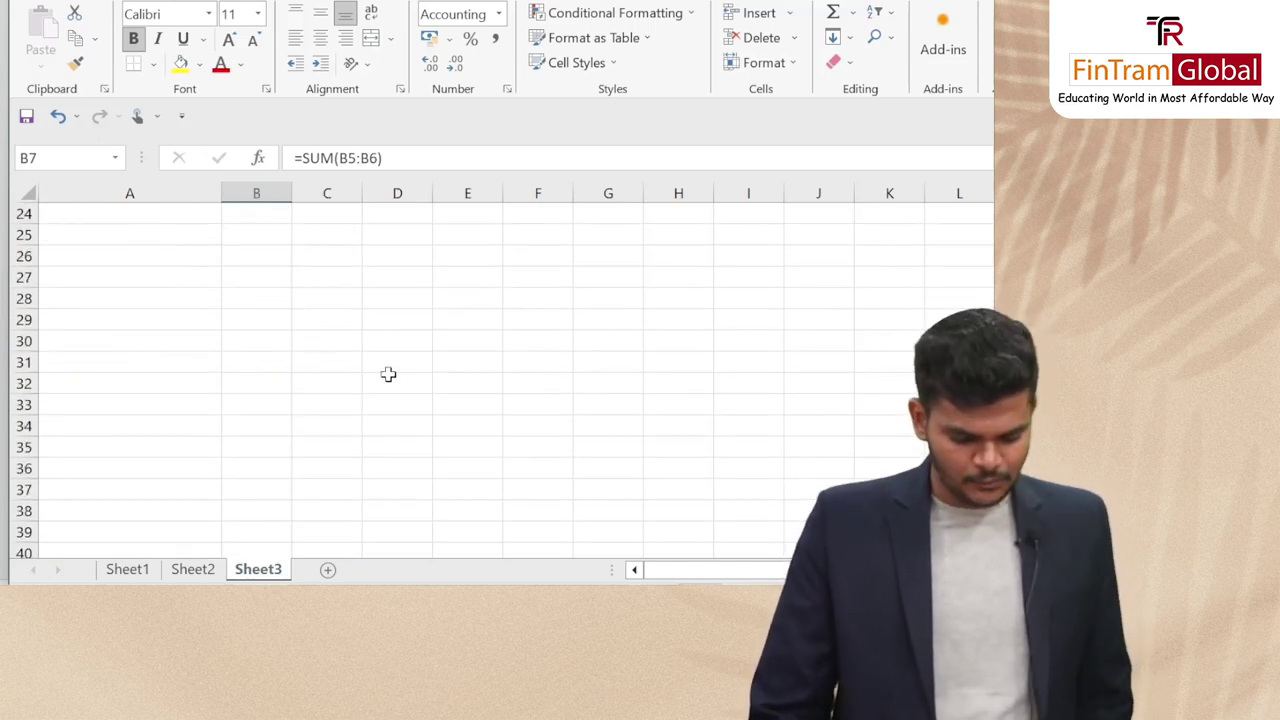
scroll(320, 360, up, 3)
click(171, 345)
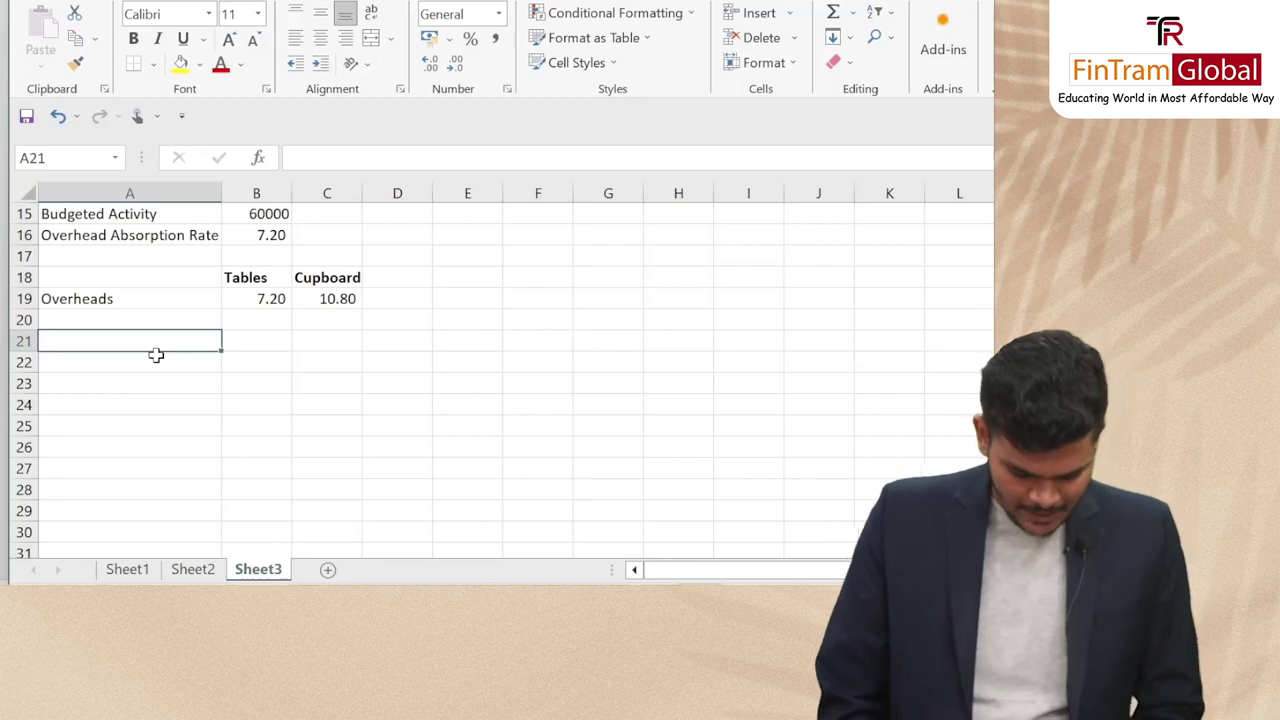
text(B)A)
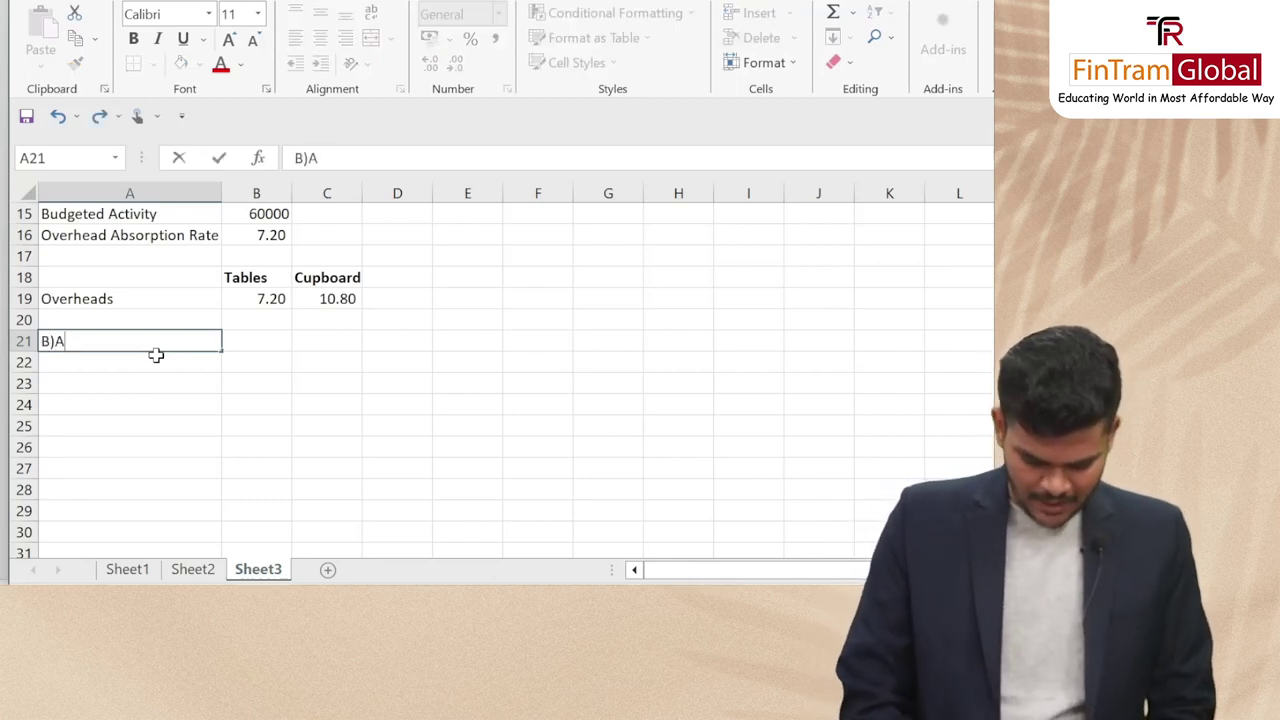
text(BCC Methos)
key(Return)
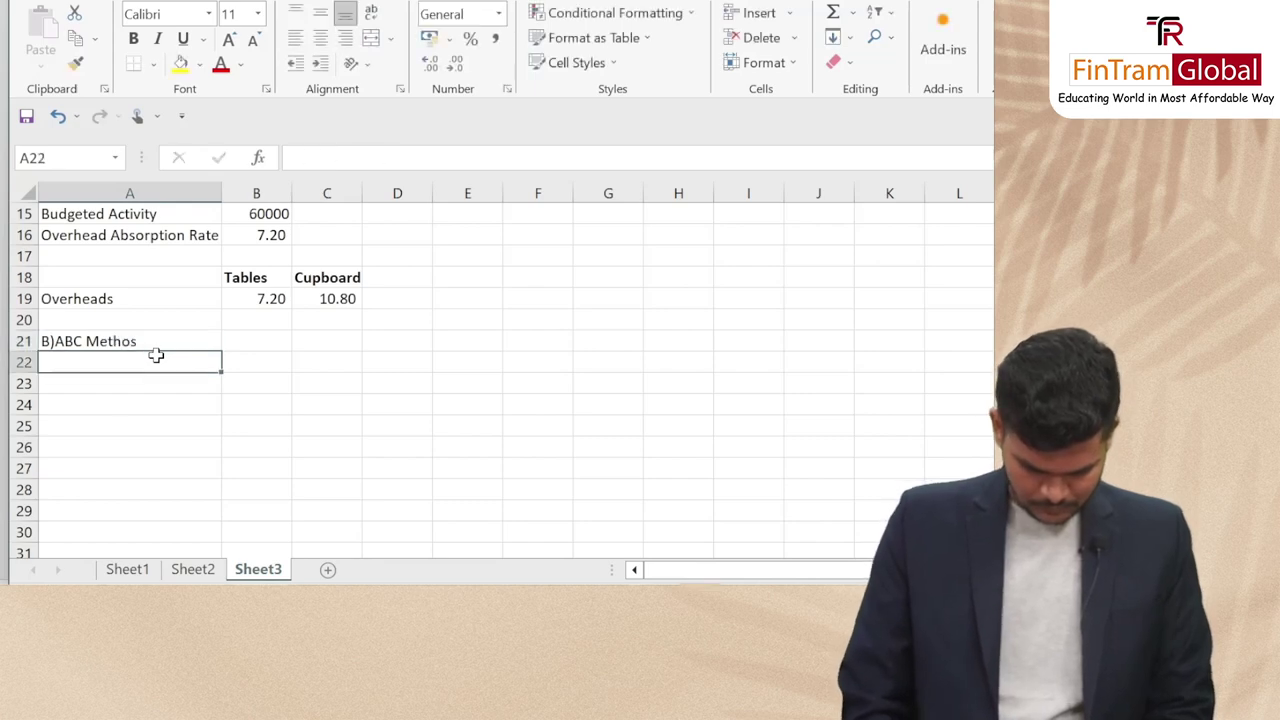
key(Down)
key(Up)
key(Up)
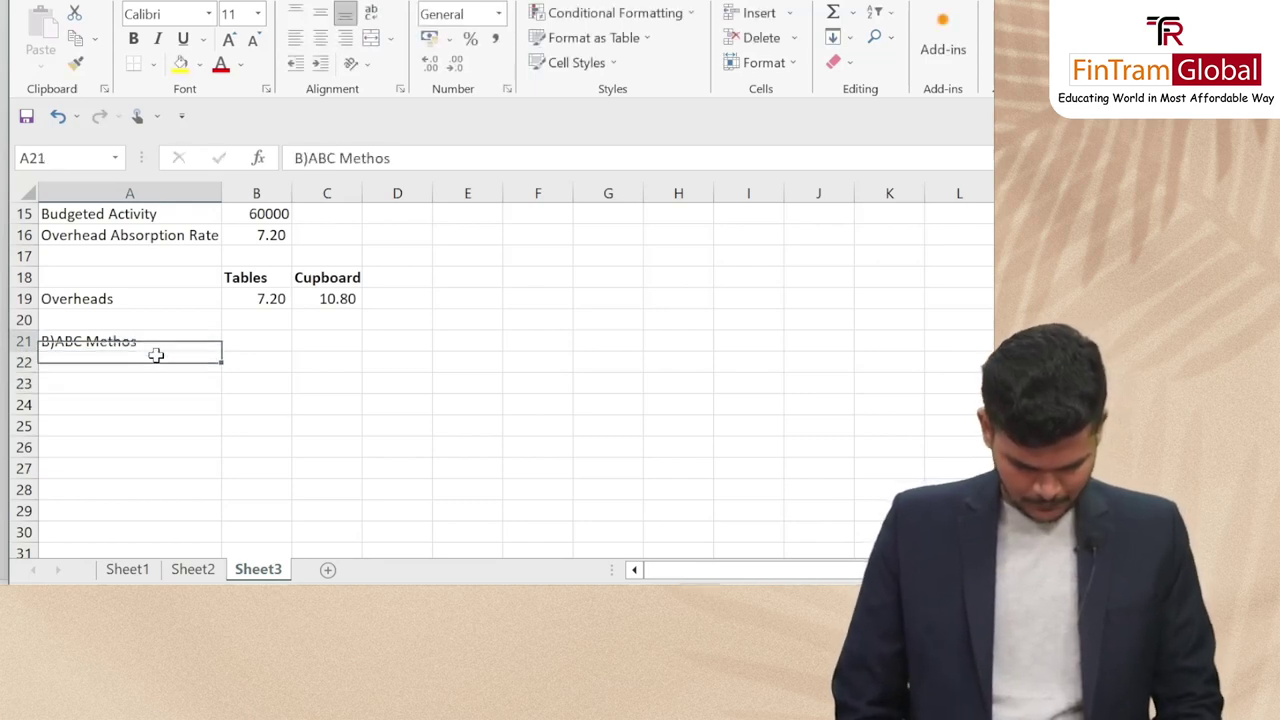
key(F2)
key(BackSpace)
text(d)
key(Return)
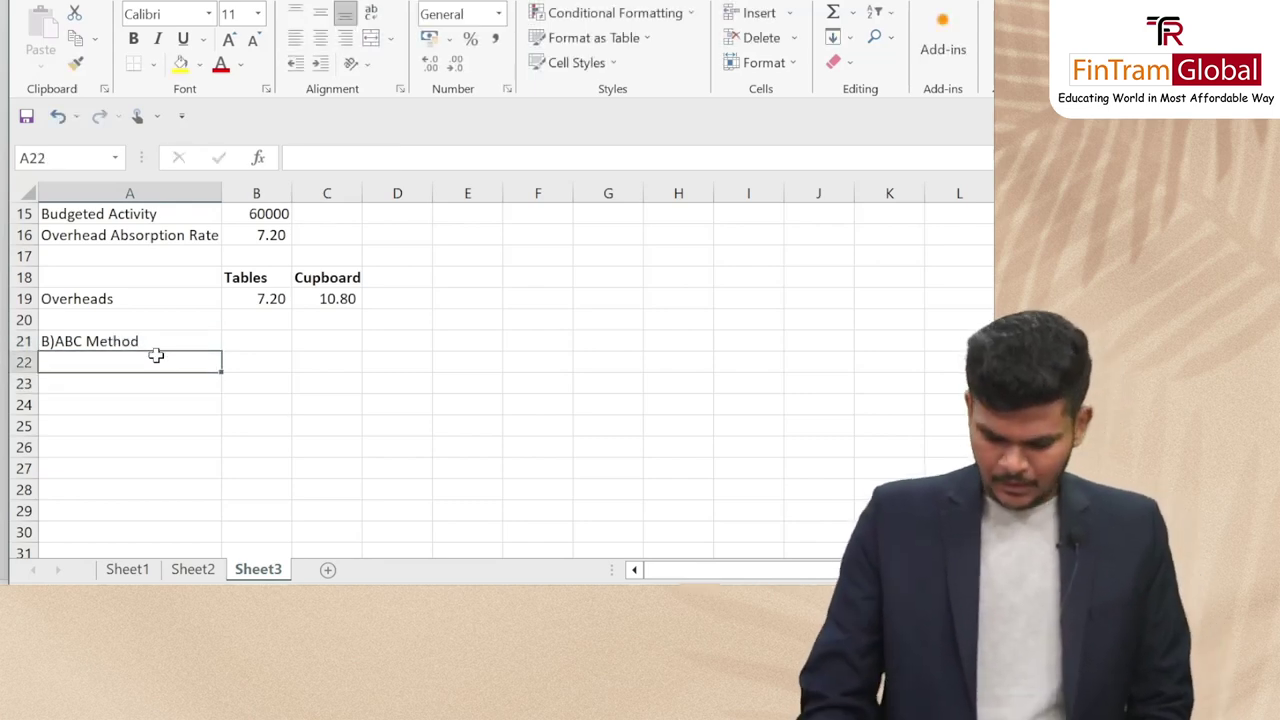
Examine the cost driver and annual cost table in the Word example, and the absorption costing layout at the start of the Excel sheet
key(alt+Tab)
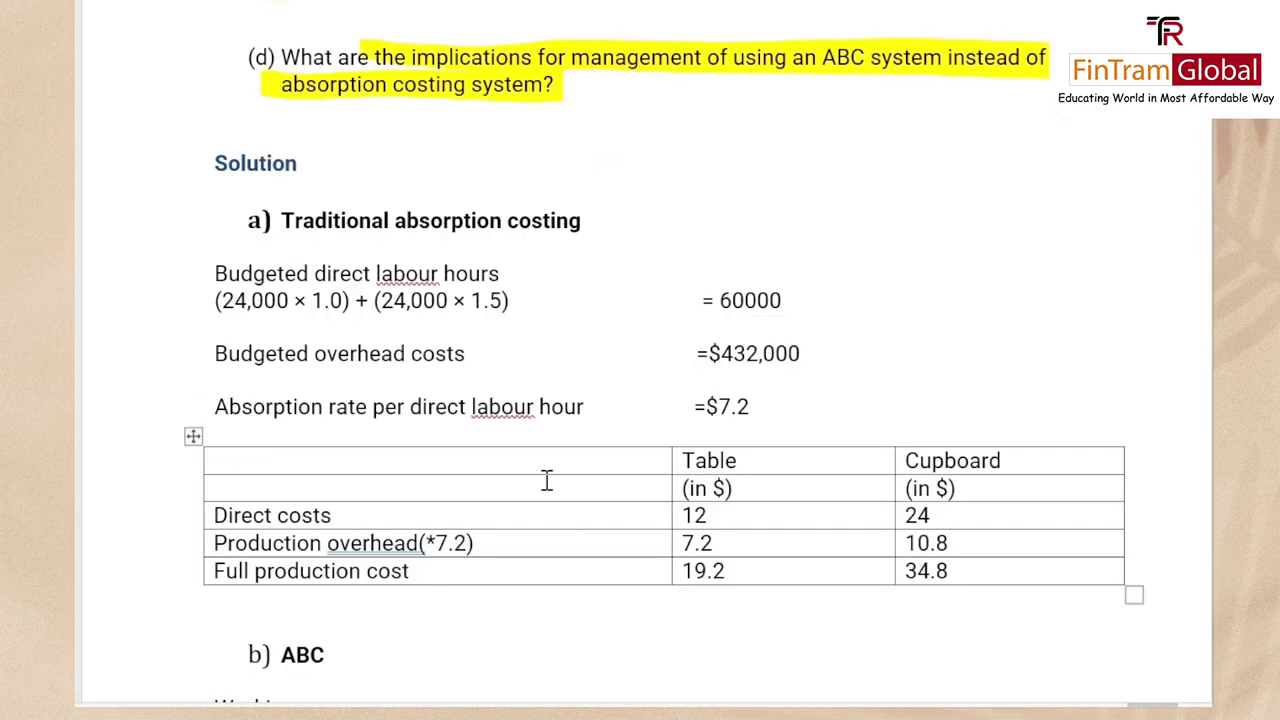
scroll(680, 469, down, 2)
scroll(679, 467, up, 4)
scroll(679, 467, up, 15)
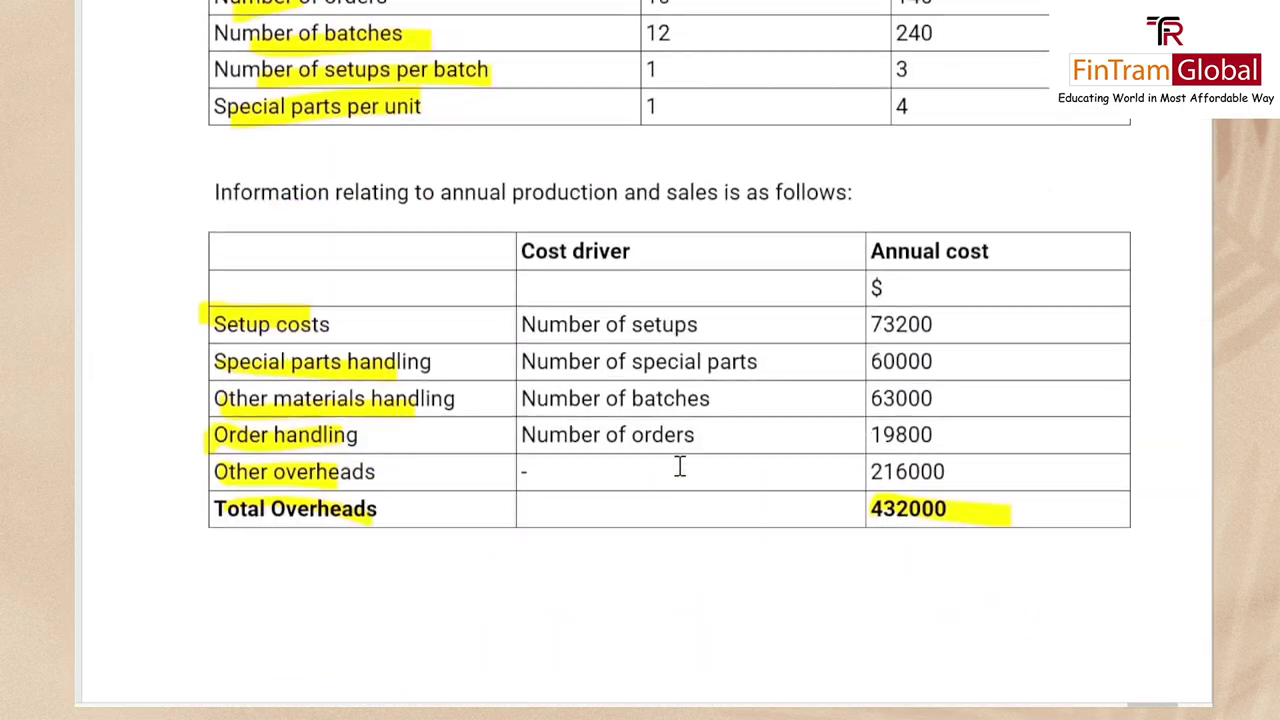
scroll(679, 467, down, 1)
key(alt+Tab)
scroll(443, 492, up, 3)
scroll(441, 487, down, 1)
scroll(442, 488, up, 3)
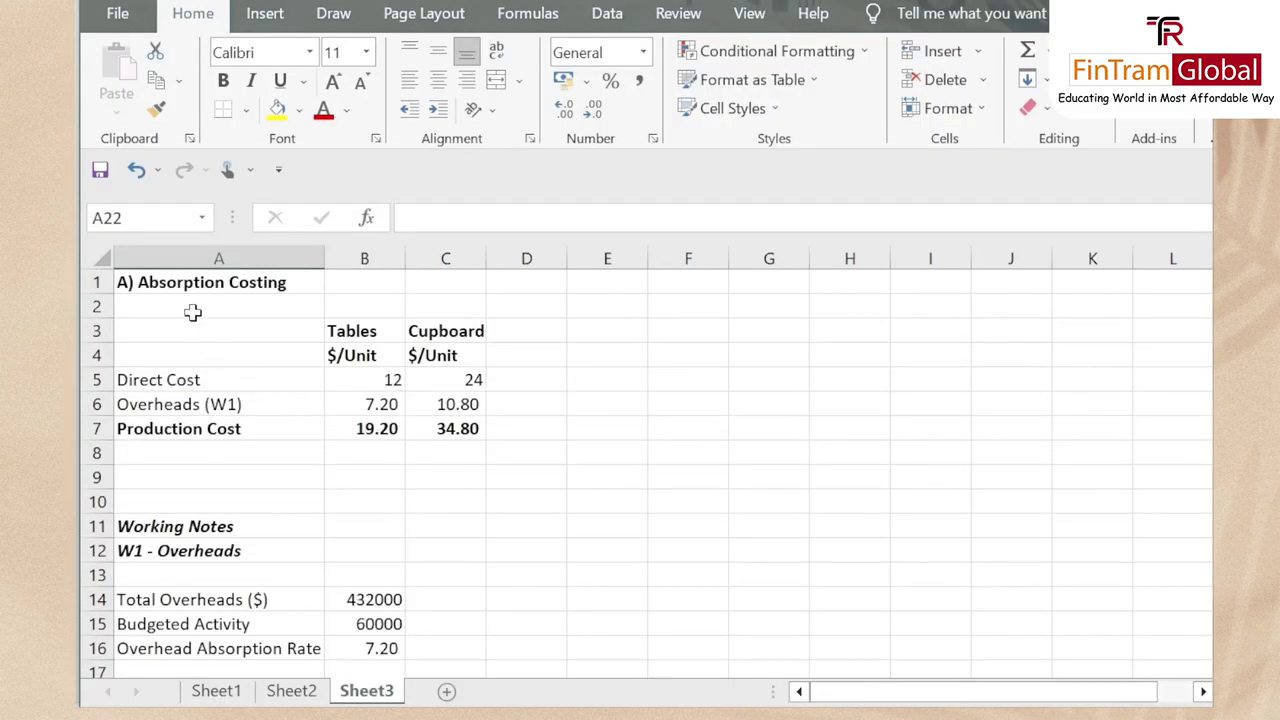
Copy the Tables and Cupboard $/Unit headings with the Direct Cost row from A3:C5 to A23 under B)ABC Method
drag(206, 331, 457, 374)
key(ctrl+c)
scroll(485, 380, down, 3)
scroll(485, 380, up, 3)
scroll(275, 405, down, 8)
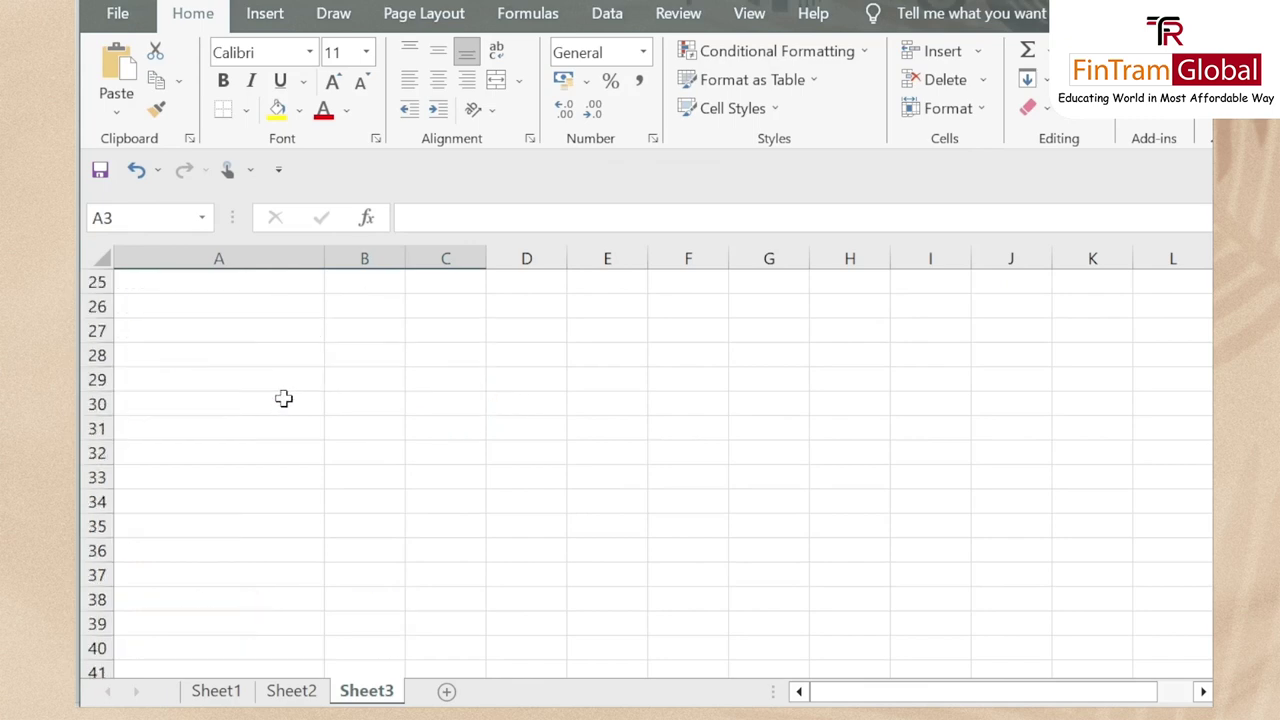
scroll(240, 430, up, 3)
click(205, 446)
key(ctrl+v)
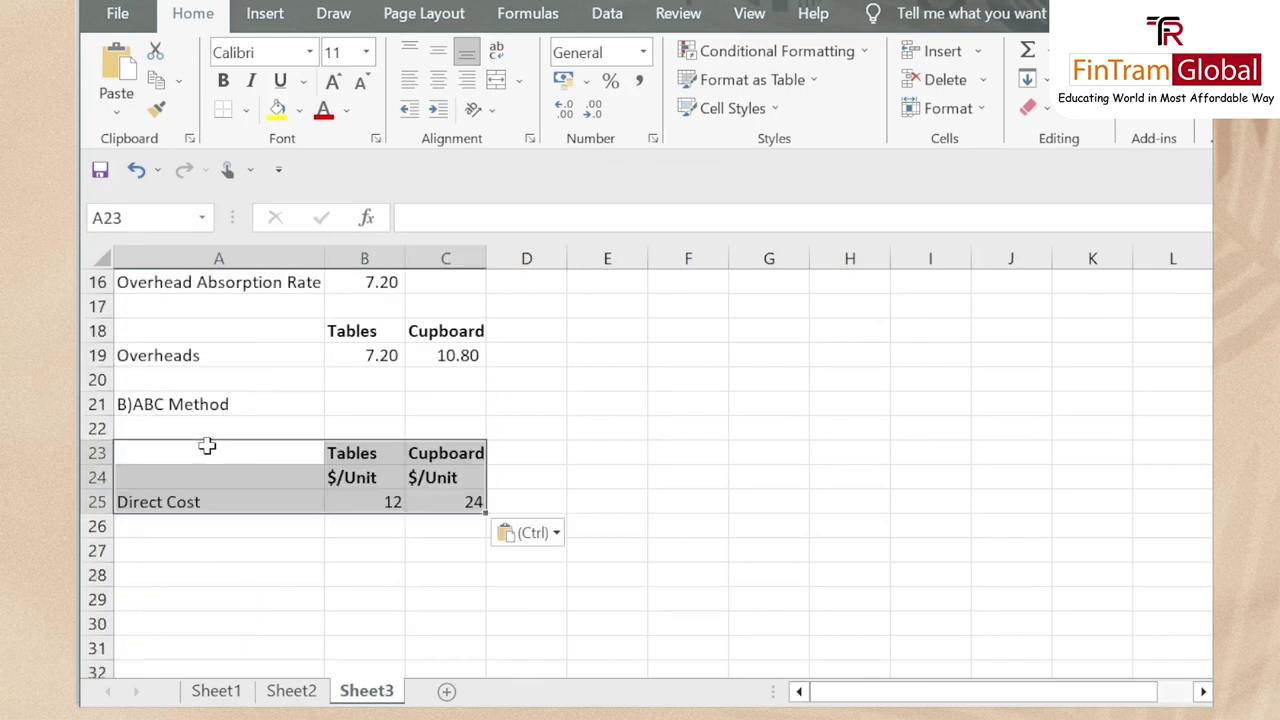
Copy the Overheads (W1) row from A6:C6 to A26, directly below the ABC section's Direct Cost row
scroll(275, 455, down, 2)
scroll(285, 430, up, 4)
scroll(270, 400, up, 3)
drag(234, 404, 432, 404)
key(ctrl+c)
scroll(432, 410, down, 6)
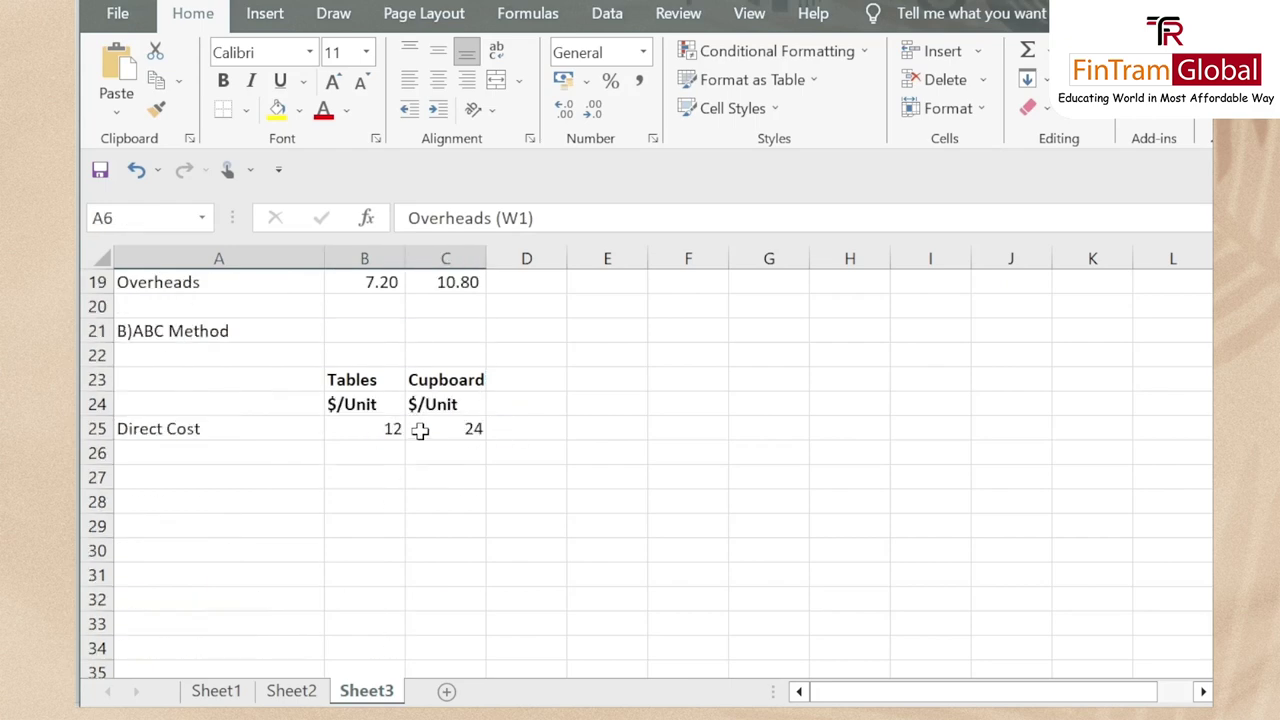
click(172, 456)
key(ctrl+v)
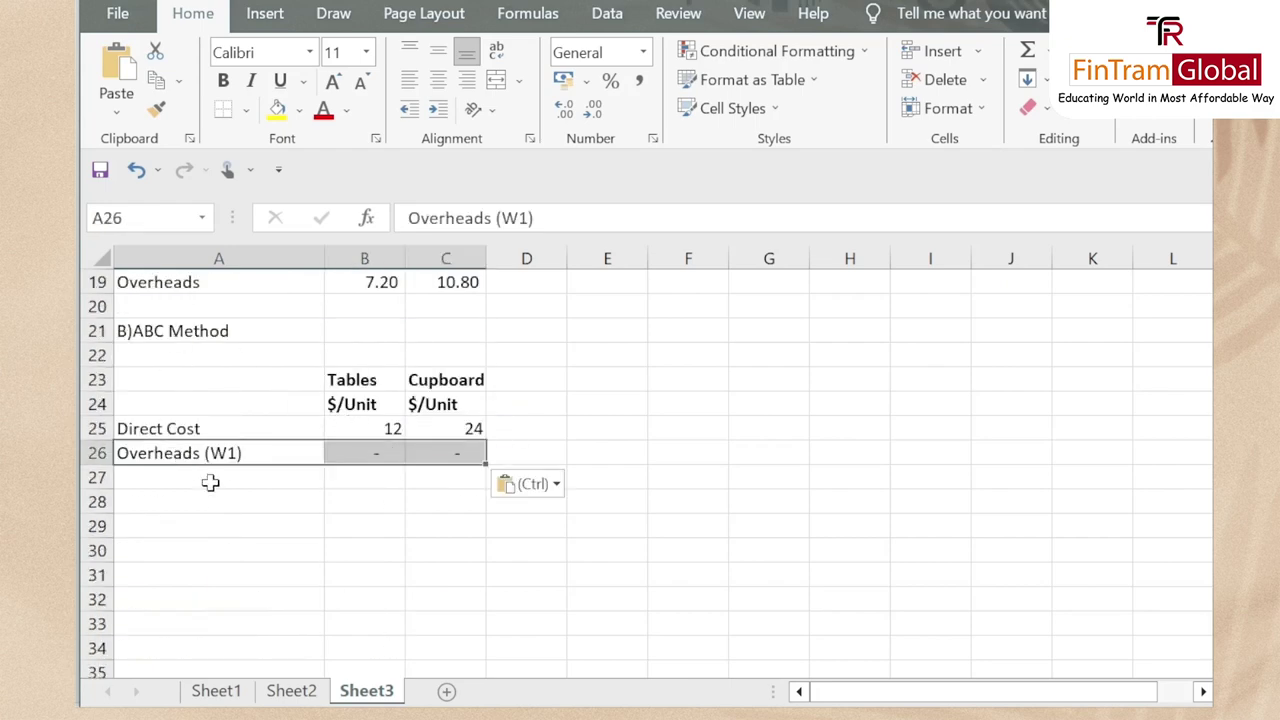
Copy the Working Notes and W1 - Overheads headings from A11:A12 to A29 in the ABC section
scroll(210, 470, up, 5)
scroll(222, 460, down, 1)
drag(177, 378, 291, 404)
key(ctrl+c)
scroll(294, 410, down, 5)
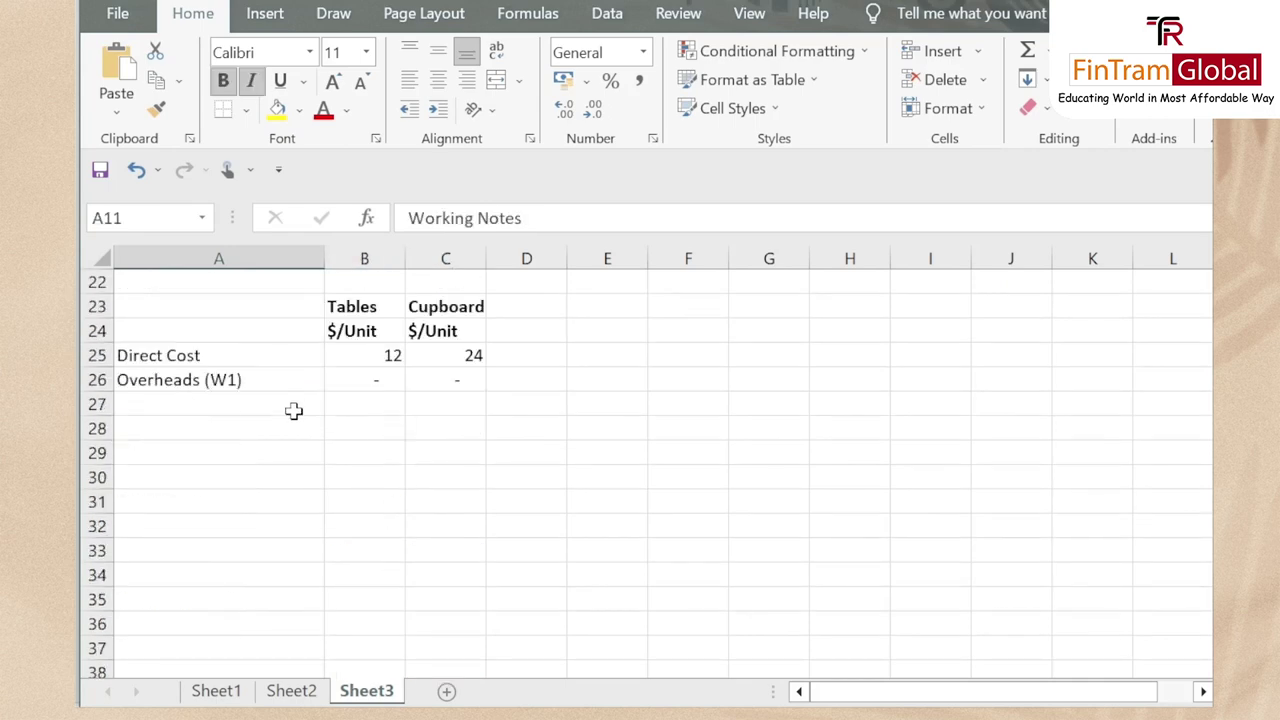
click(206, 446)
key(ctrl+v)
Review the absorption costing working in the sheet, and the production data and cost driver tables in the Word example
scroll(377, 414, up, 5)
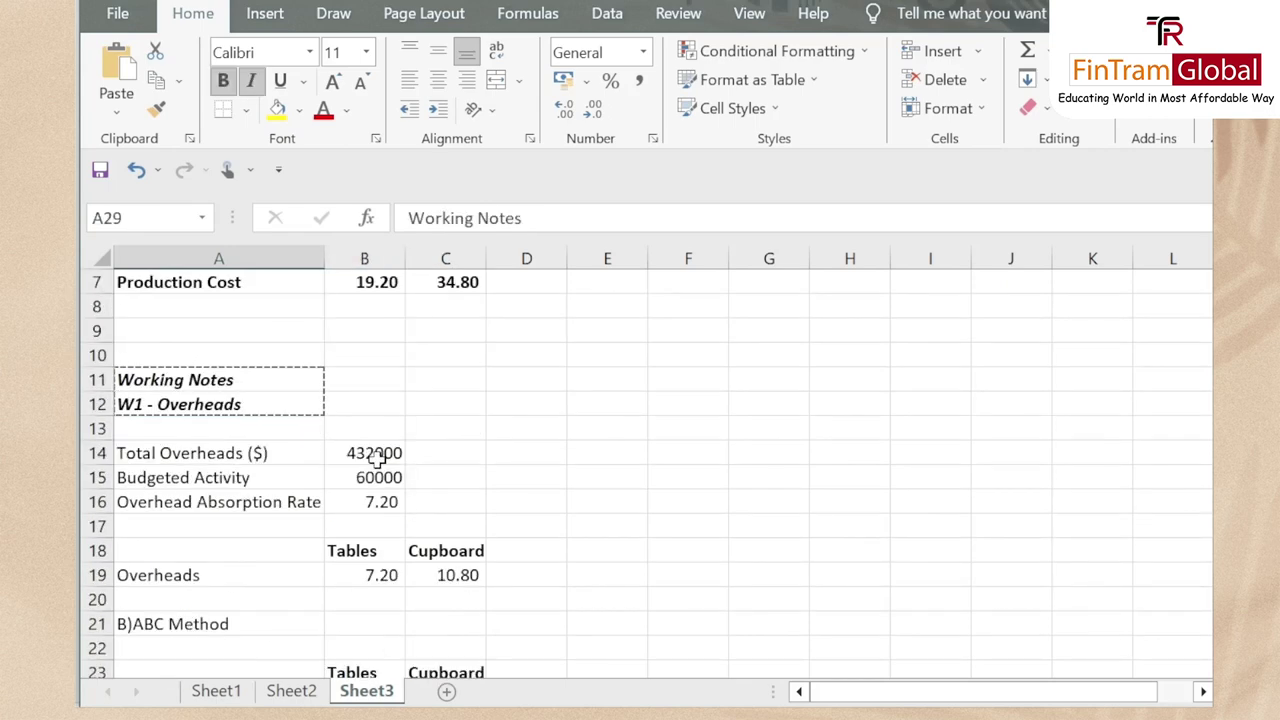
click(215, 453)
scroll(237, 420, down, 5)
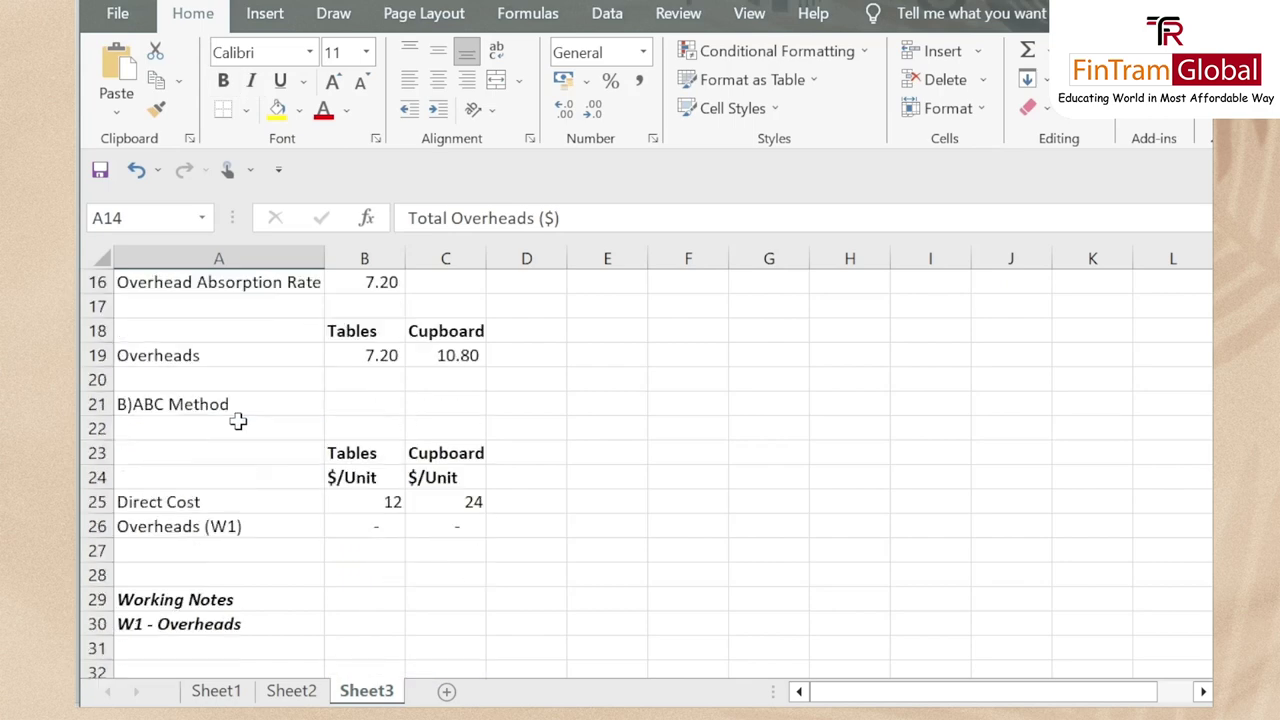
click(209, 500)
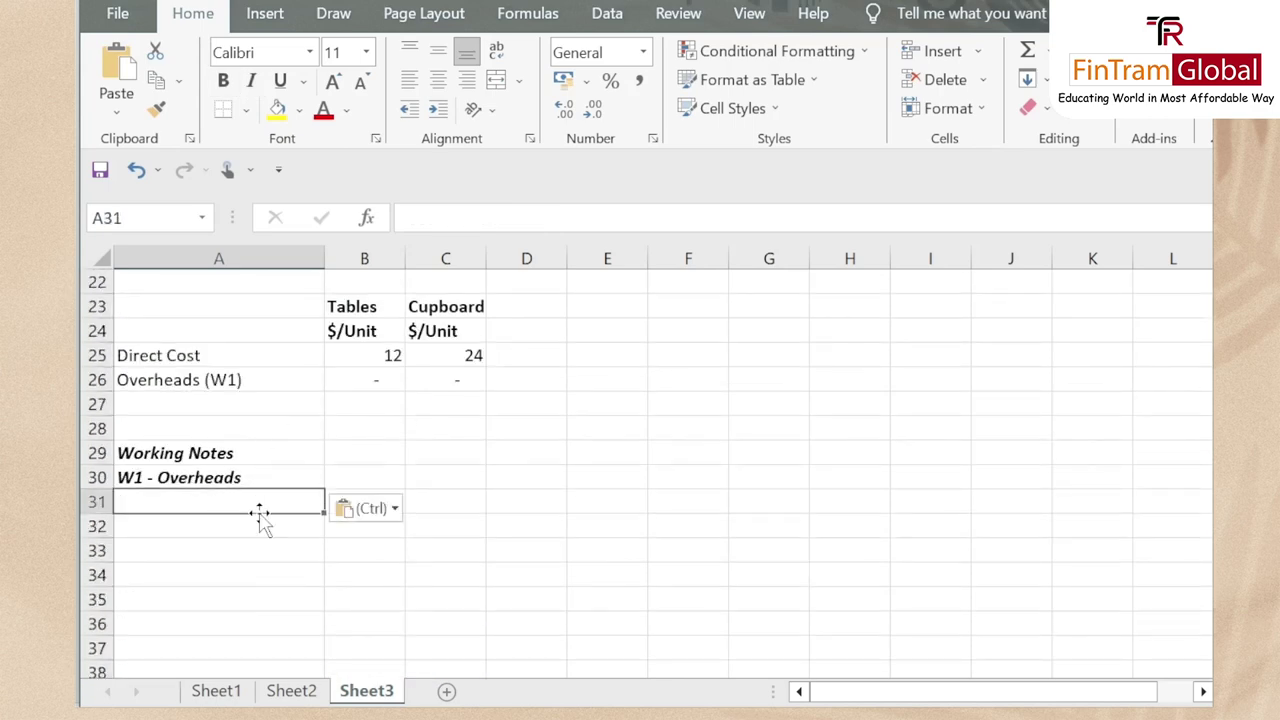
key(Right)
key(Left)
key(Up)
key(Down)
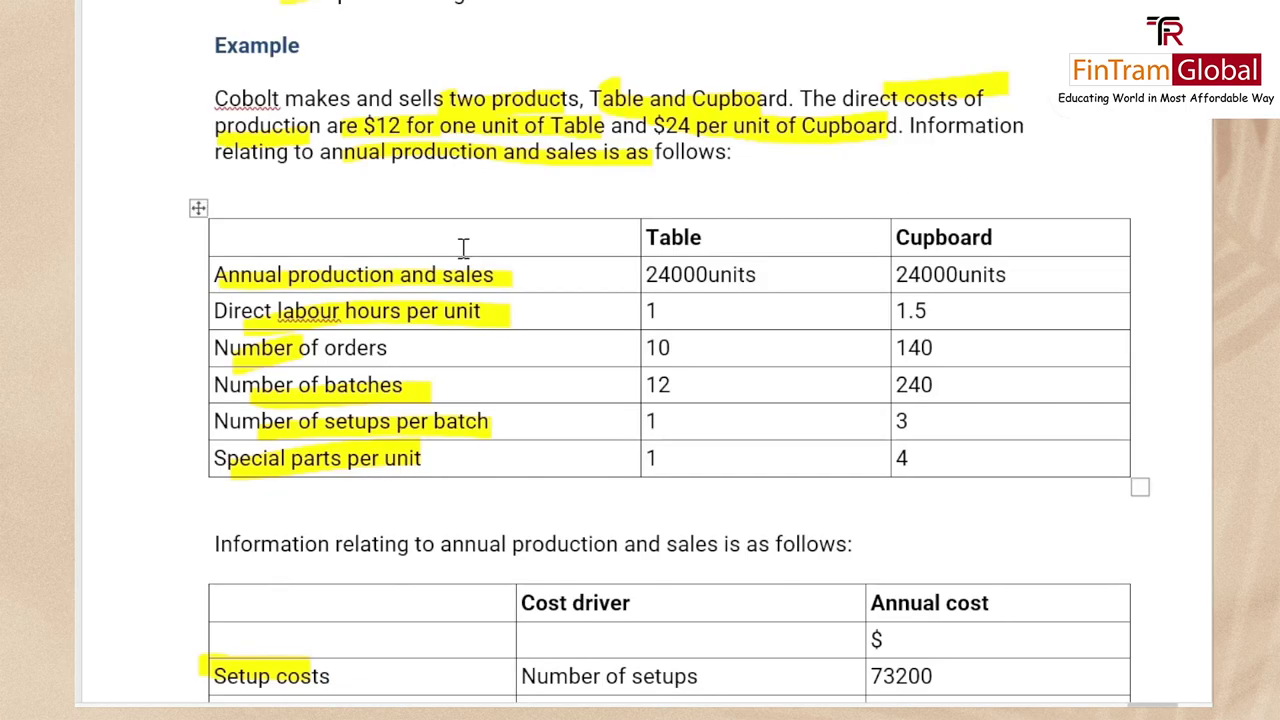
scroll(494, 234, up, 5)
scroll(508, 265, down, 10)
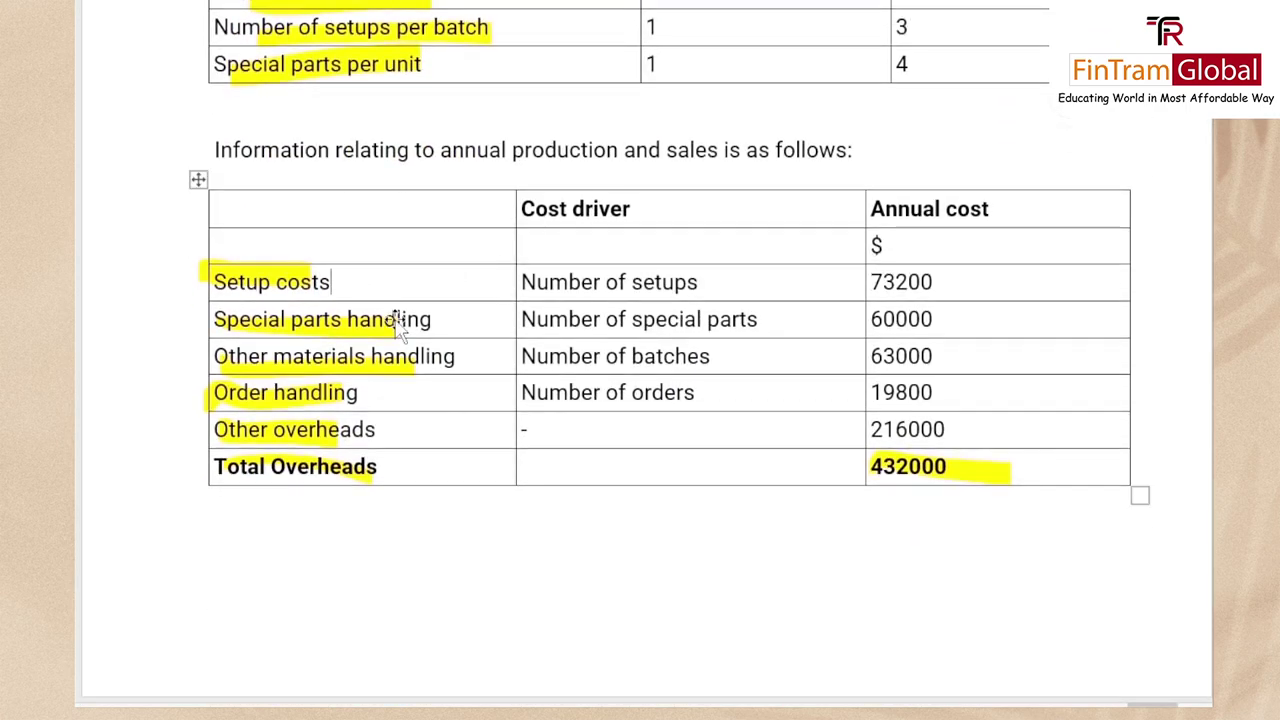
click(421, 398)
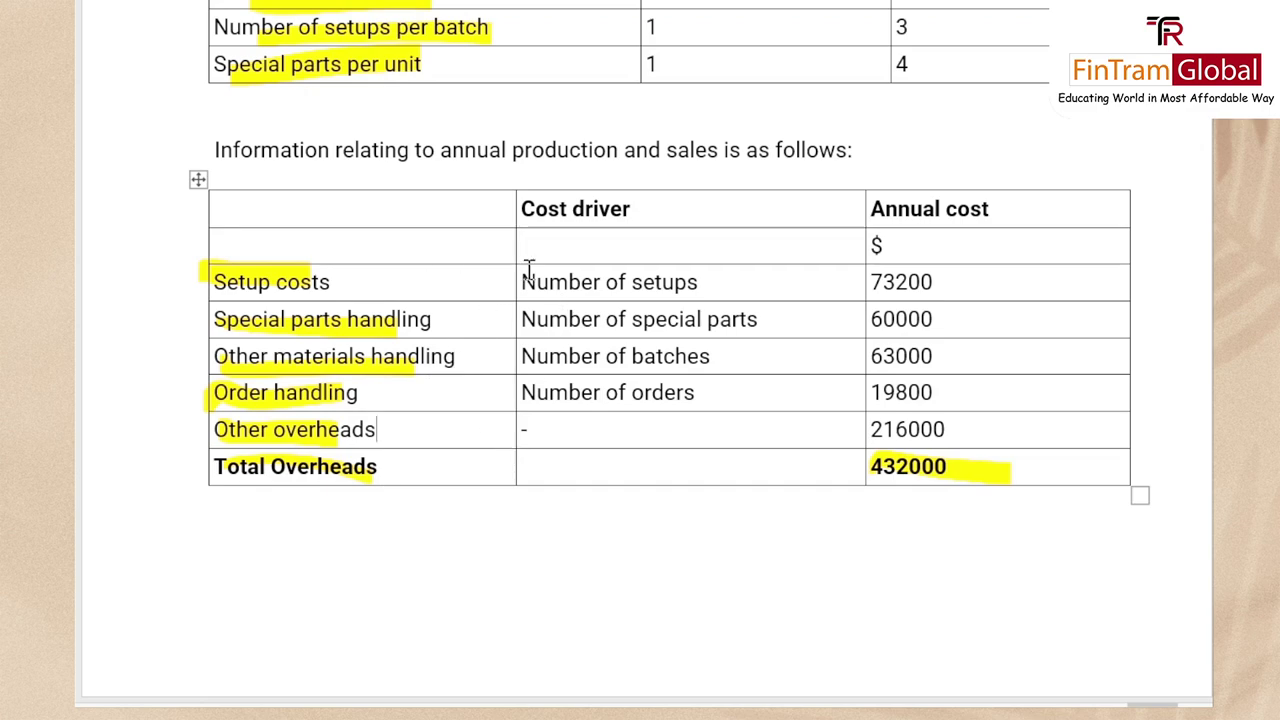
key(alt+Tab)
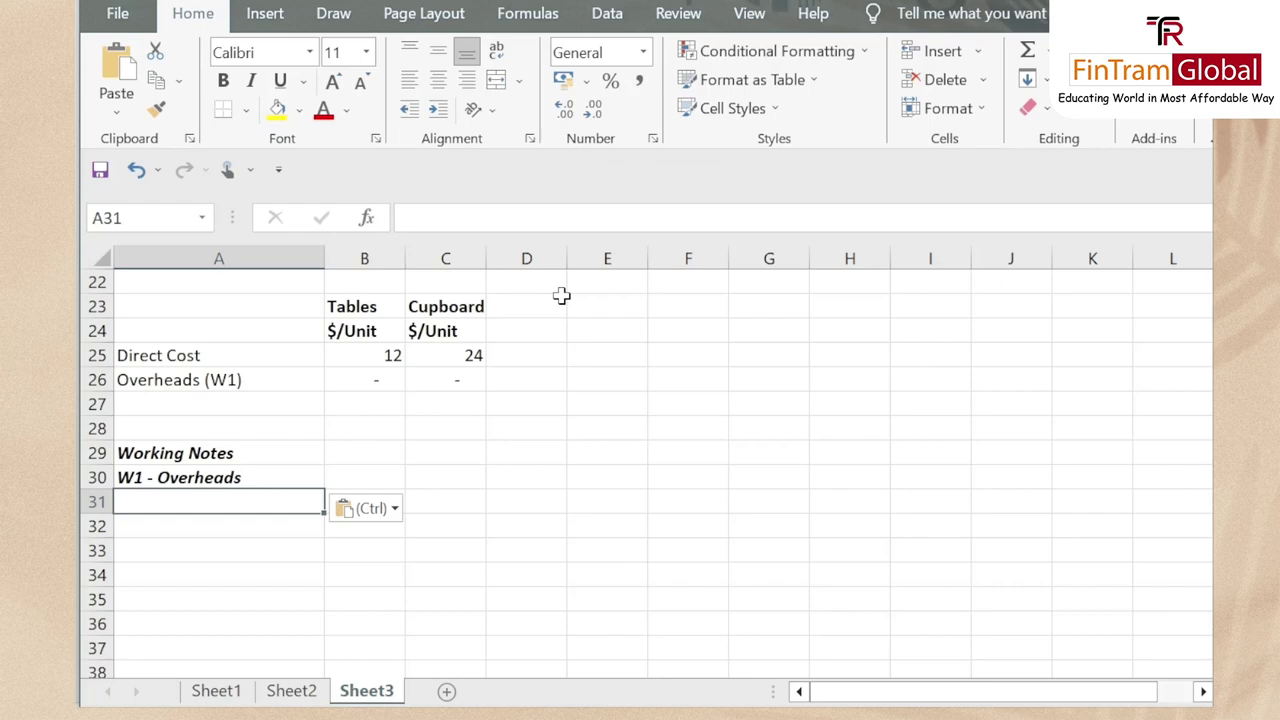
Copy the Setup costs label from the cost driver table in Word into A32 of the Excel sheet
key(Return)
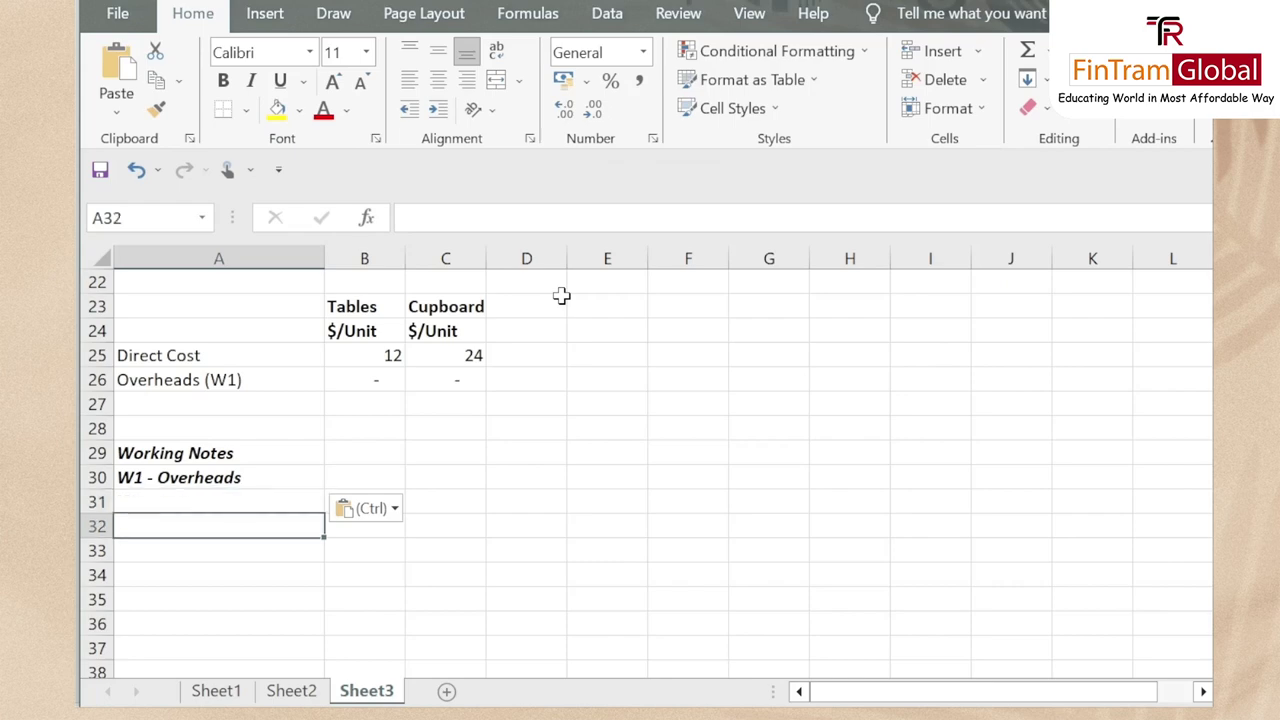
scroll(565, 446, up, 5)
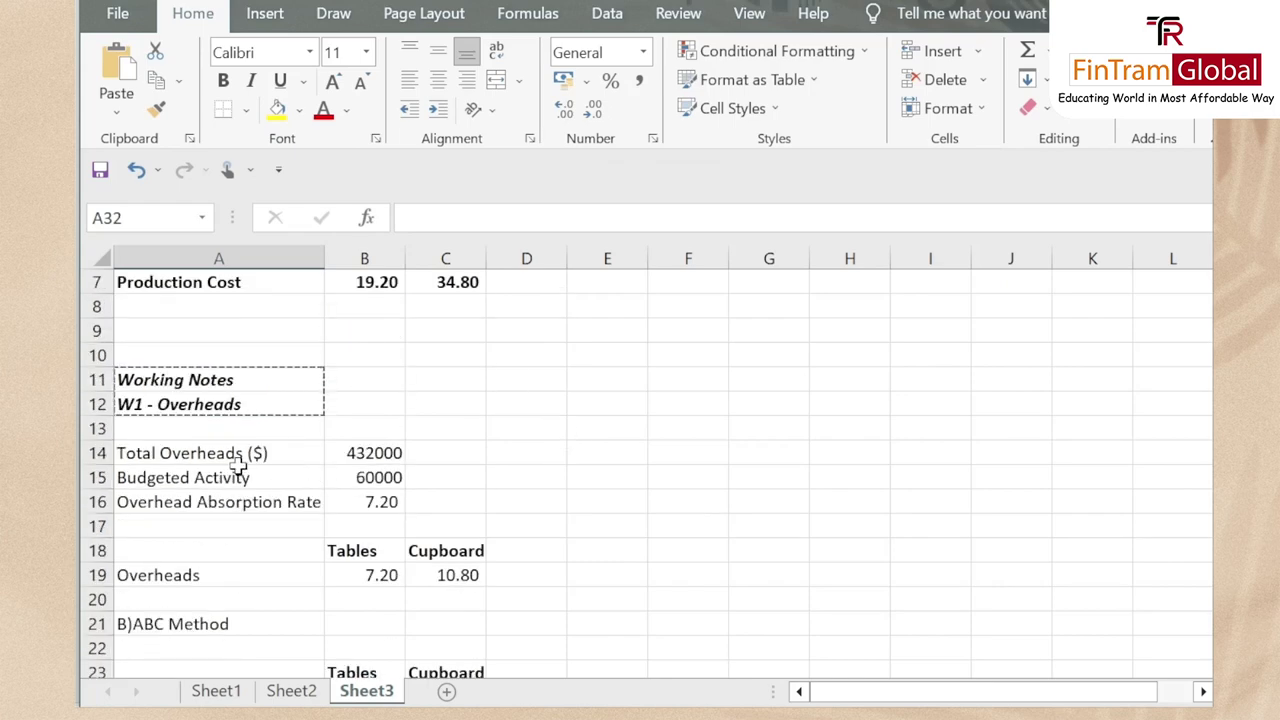
key(Escape)
scroll(234, 453, down, 6)
scroll(240, 456, up, 2)
scroll(246, 467, down, 2)
key(alt+Tab)
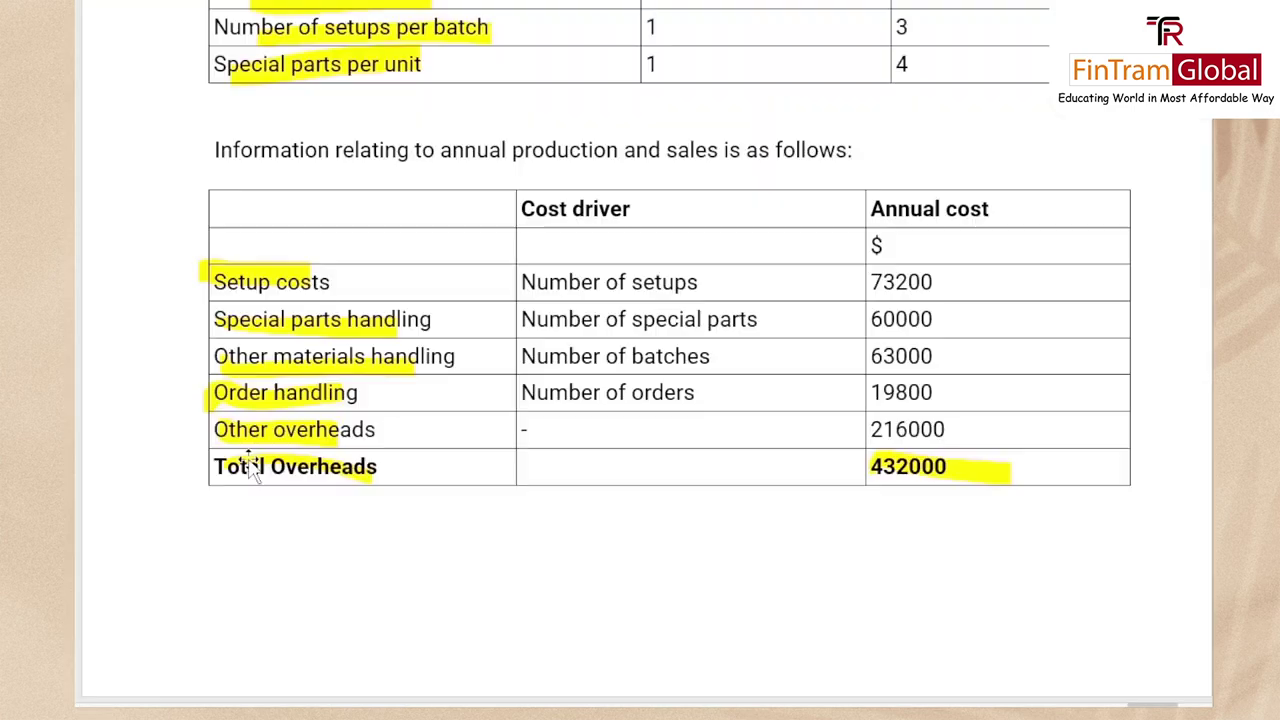
drag(361, 279, 186, 283)
key(ctrl+c)
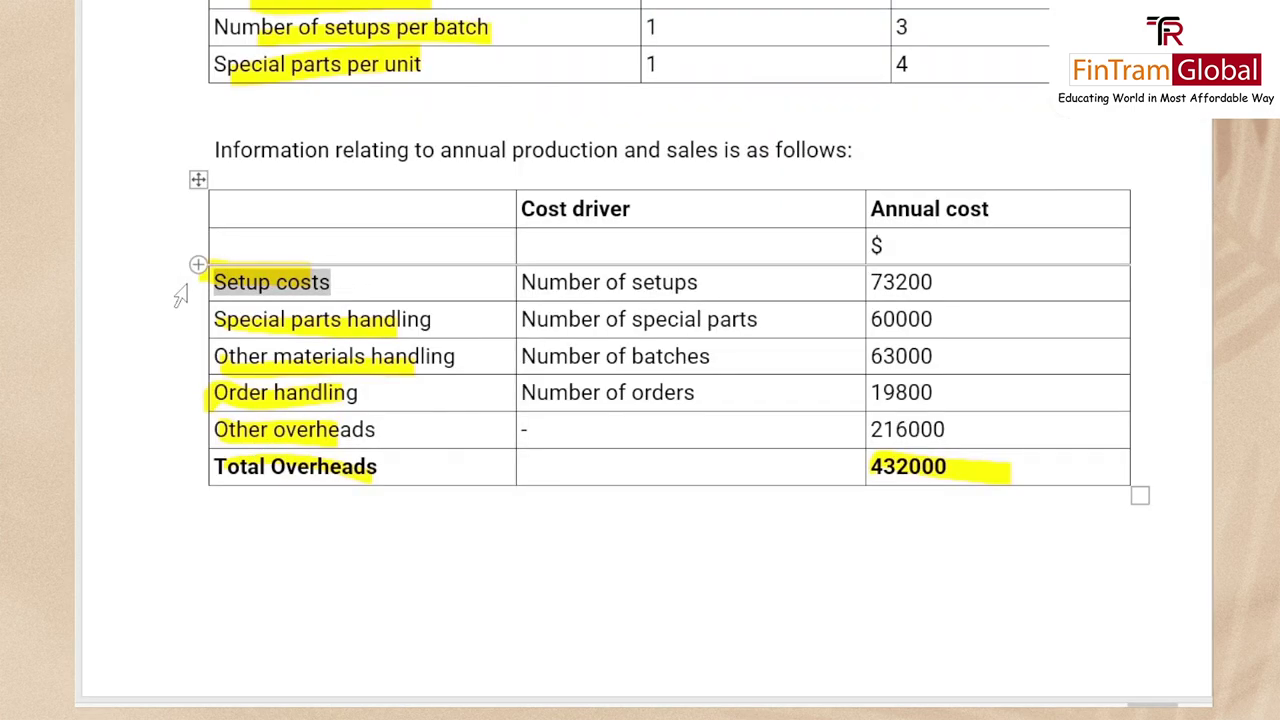
key(alt+Tab)
key(ctrl+v)
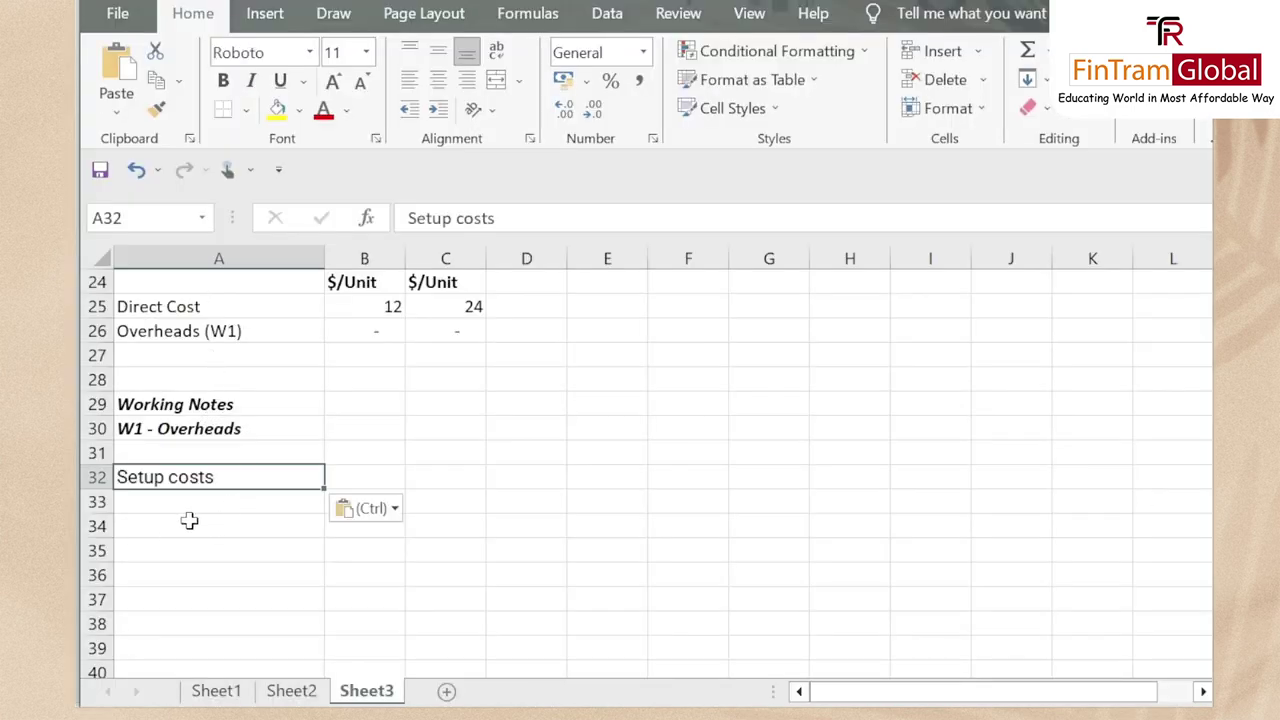
Replace the formatted Setup costs paste in A32 with a Unicode Text paste of the label
key(ctrl+z)
key(ctrl+alt+v)
key(Down)
key(Down)
key(Down)
key(Return)
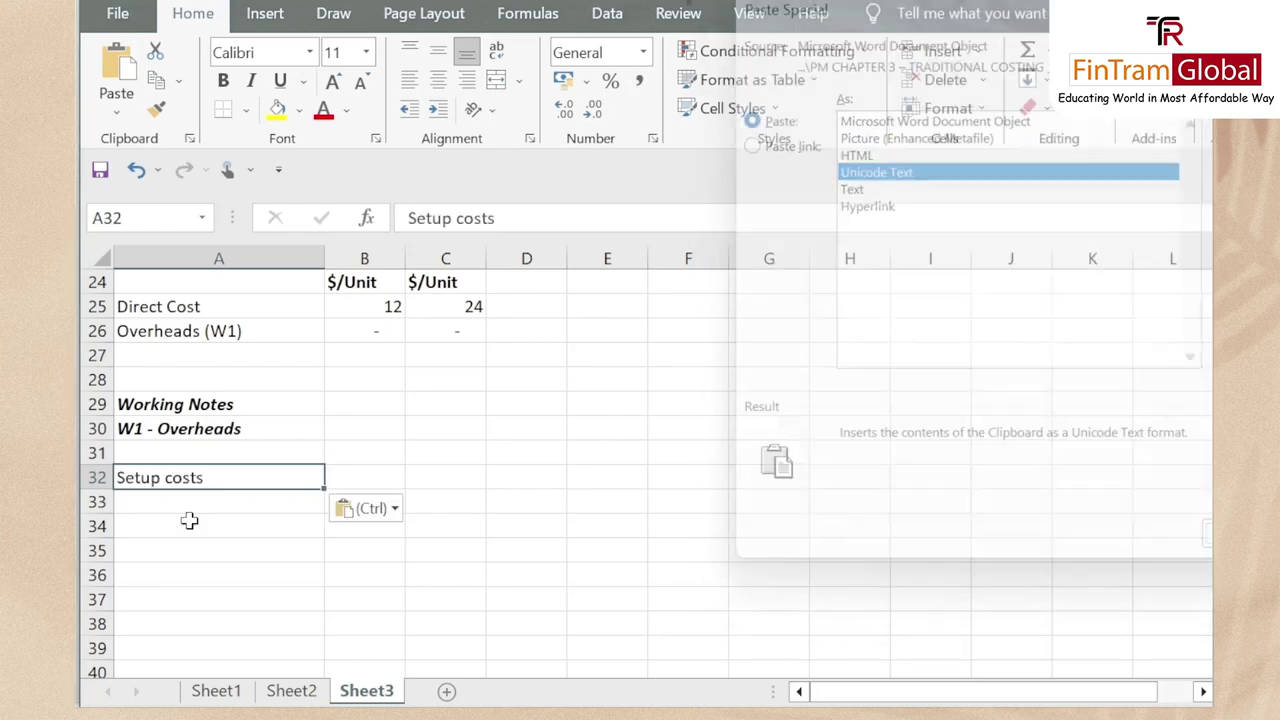
key(ctrl)
key(Escape)
key(Return)
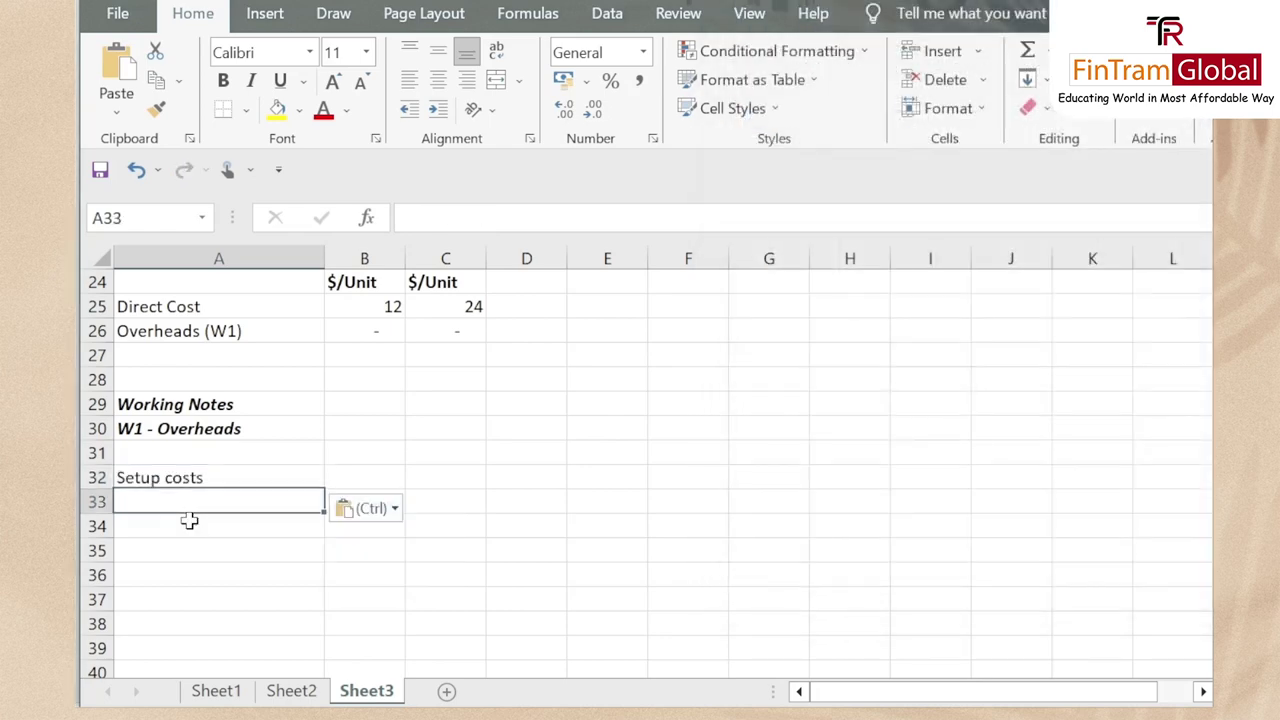
Copy the Total Overheads, Budgeted Activity and Overhead Absorption Rate rows from A14:B16 to A33 below Setup costs
key(alt)
scroll(367, 476, up, 3)
scroll(260, 363, up, 5)
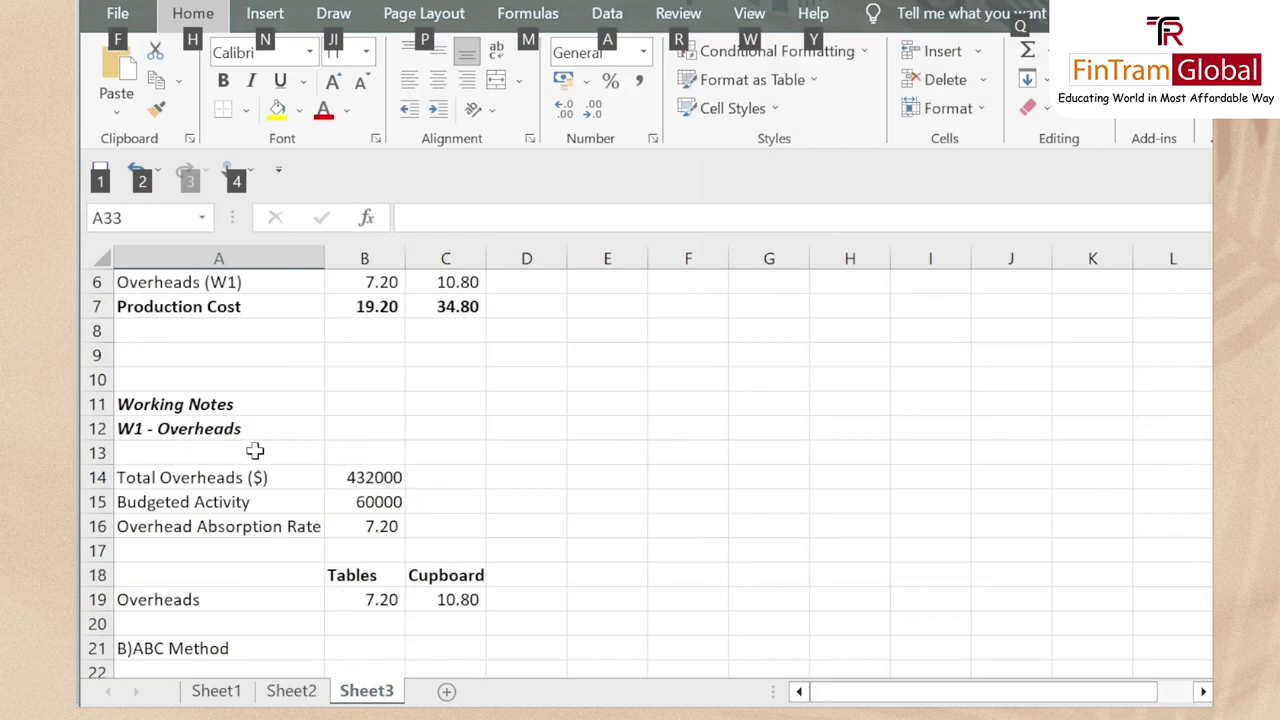
scroll(226, 437, down, 2)
drag(240, 455, 352, 499)
scroll(351, 498, down, 4)
scroll(207, 507, down, 2)
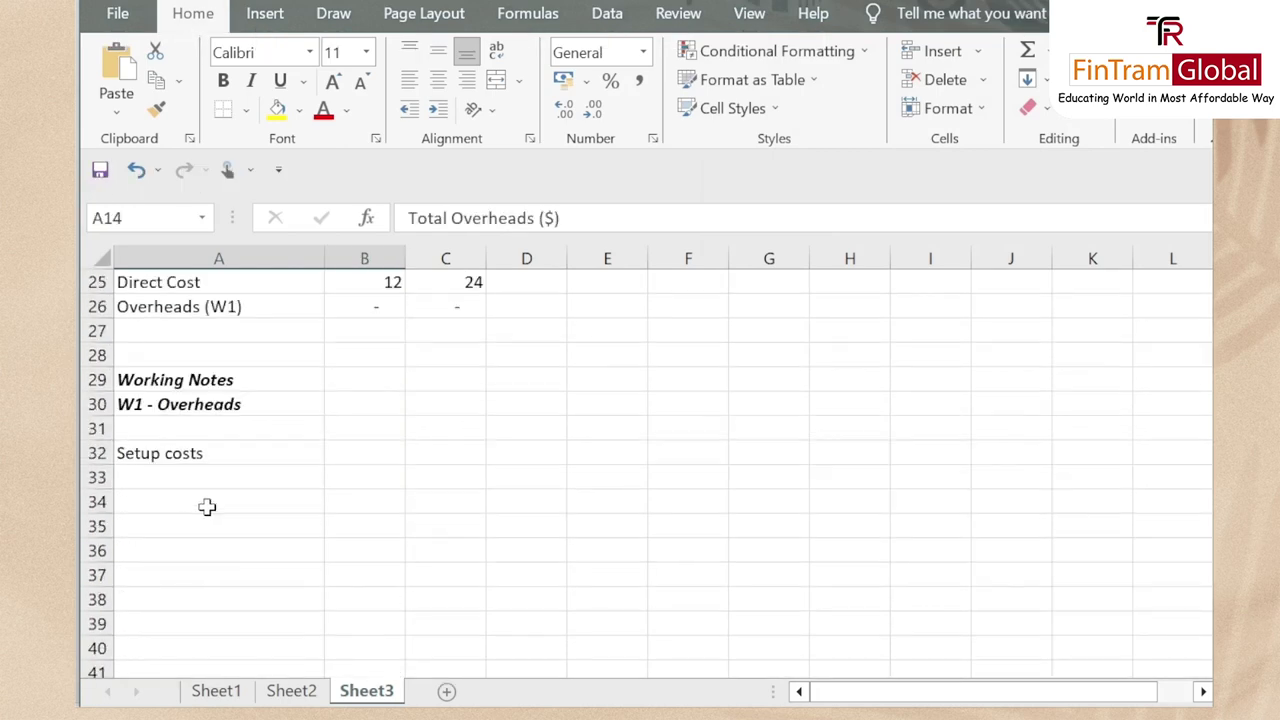
click(246, 475)
key(ctrl+v)
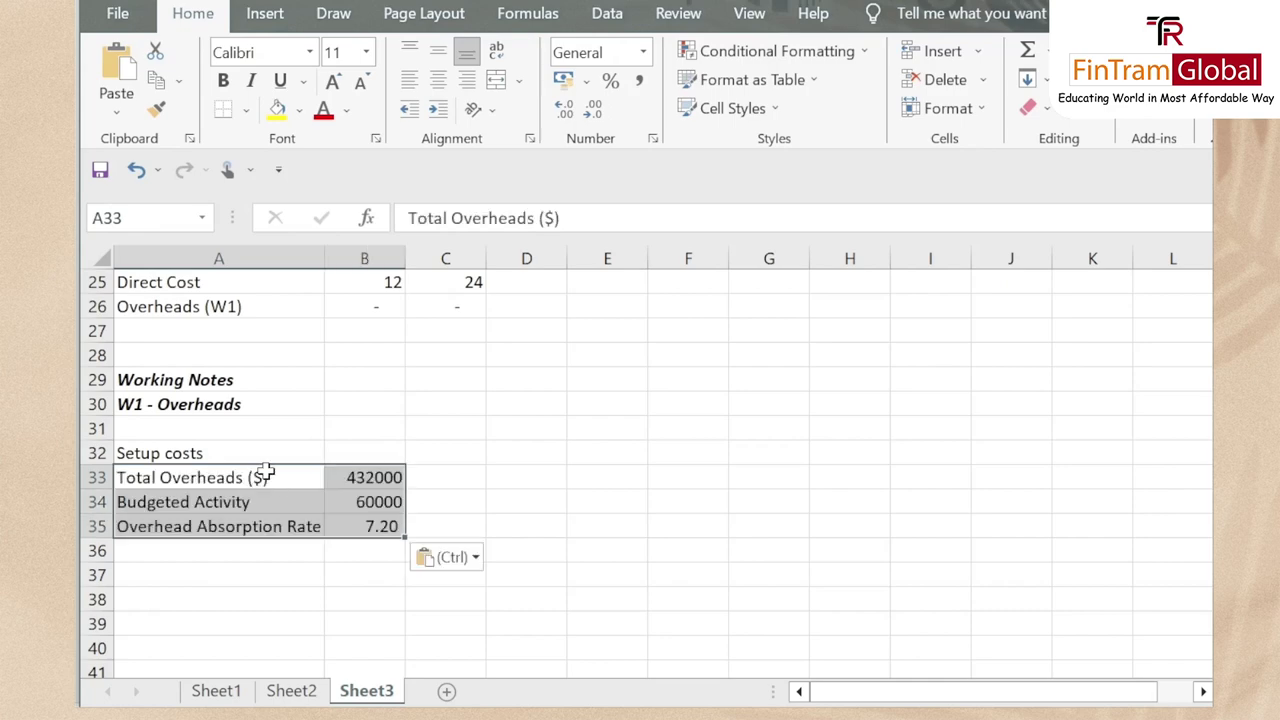
Shorten the Total Overheads ($) label in A33 to Overheads ($)
scroll(265, 472, down, 1)
click(172, 403)
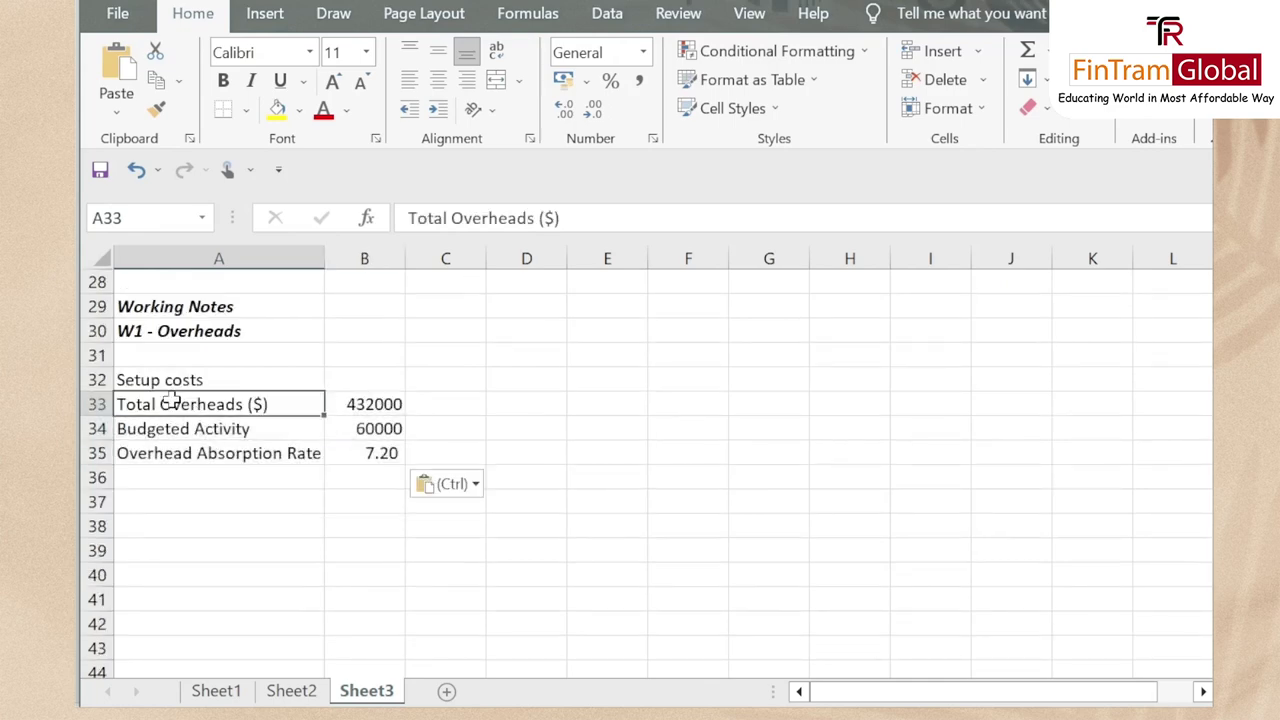
double_click(161, 404)
key(BackSpace)
key(BackSpace)
key(BackSpace)
key(BackSpace)
key(BackSpace)
key(BackSpace)
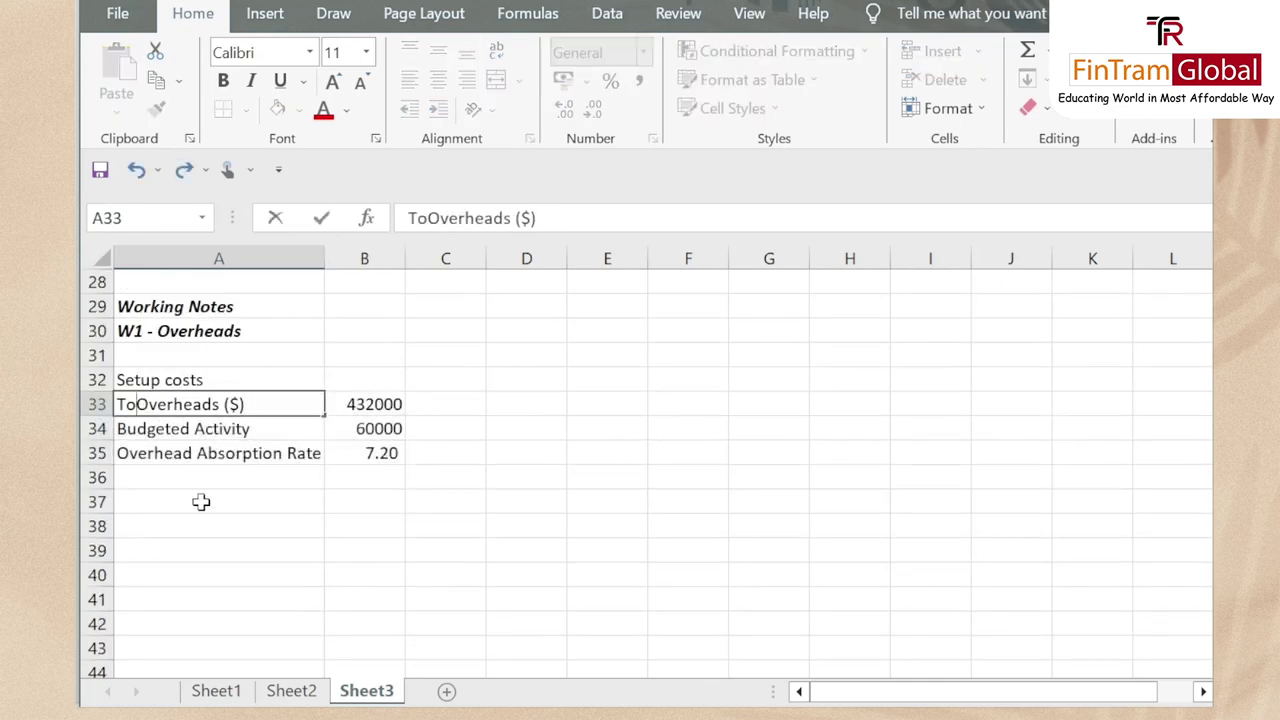
key(Return)
Format the Setup costs heading in A32 as bold italic
key(Up)
key(Up)
key(ctrl+b)
key(ctrl+i)
Set the setup cost Overheads ($) in B33 to 73200, the annual cost given in the Word table
key(Down)
key(Down)
key(Down)
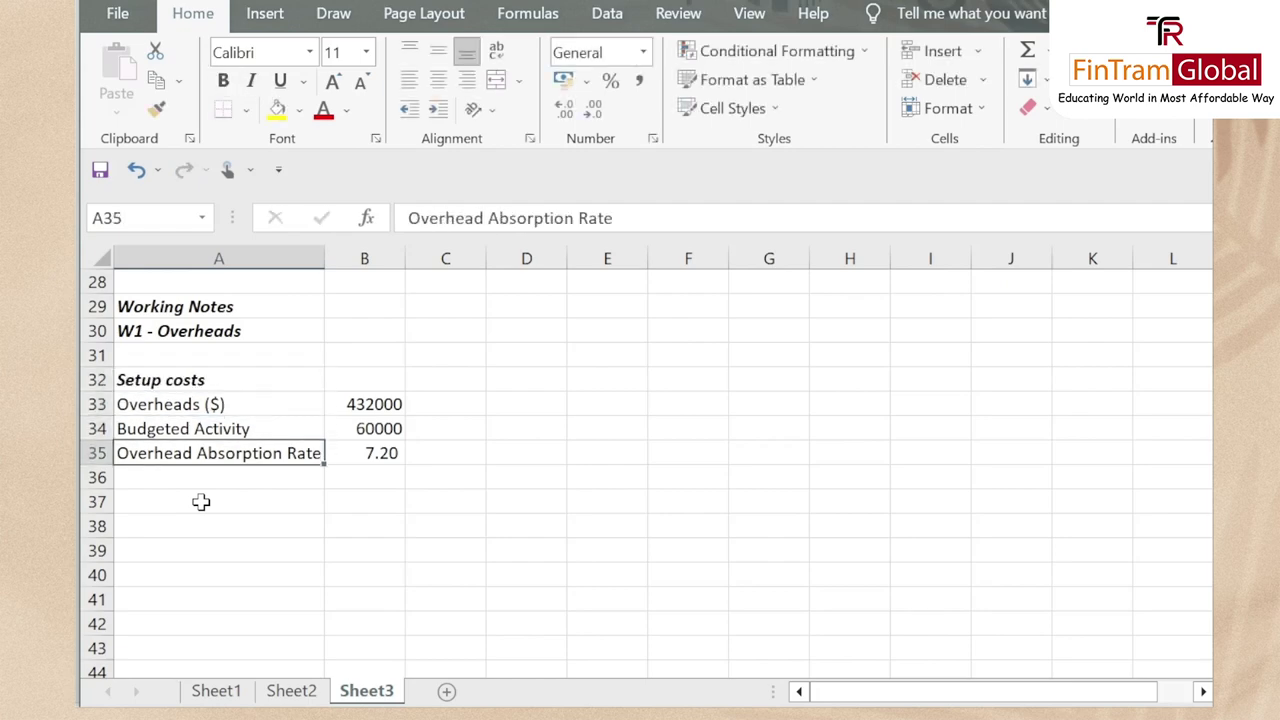
key(Right)
key(Up)
key(Up)
key(alt+Tab)
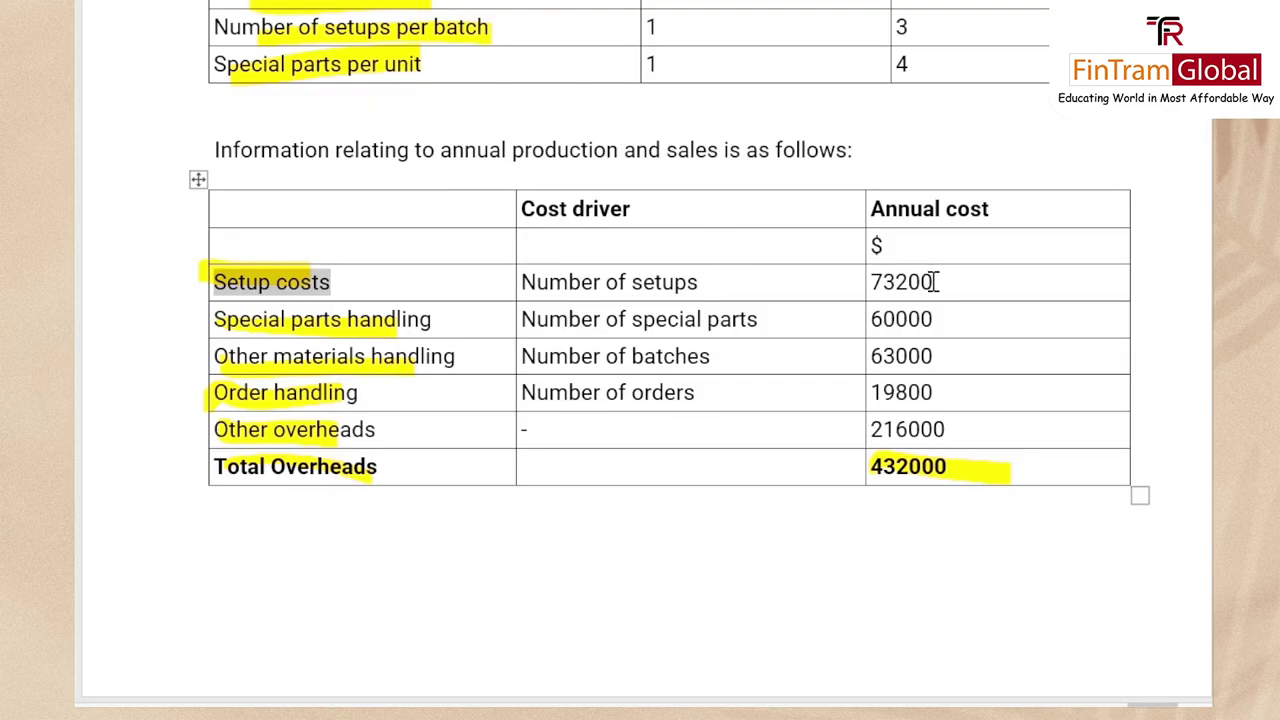
key(alt+Tab)
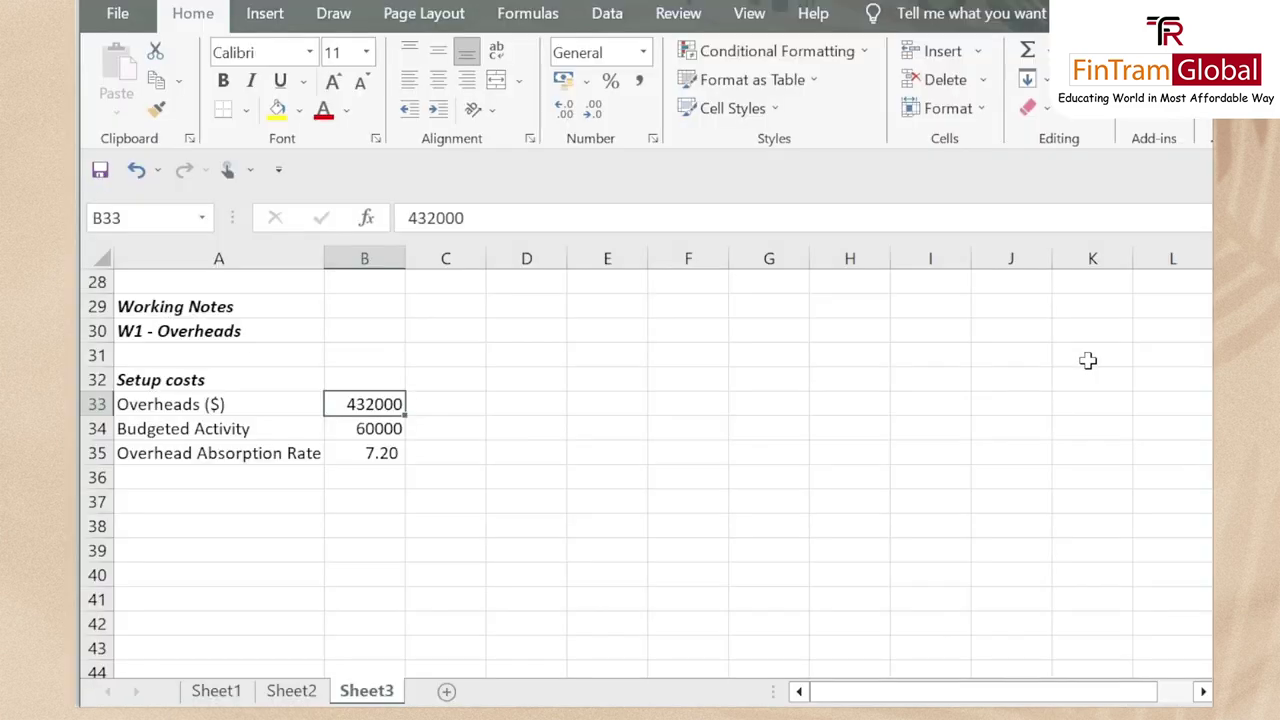
text(73200)
key(Return)
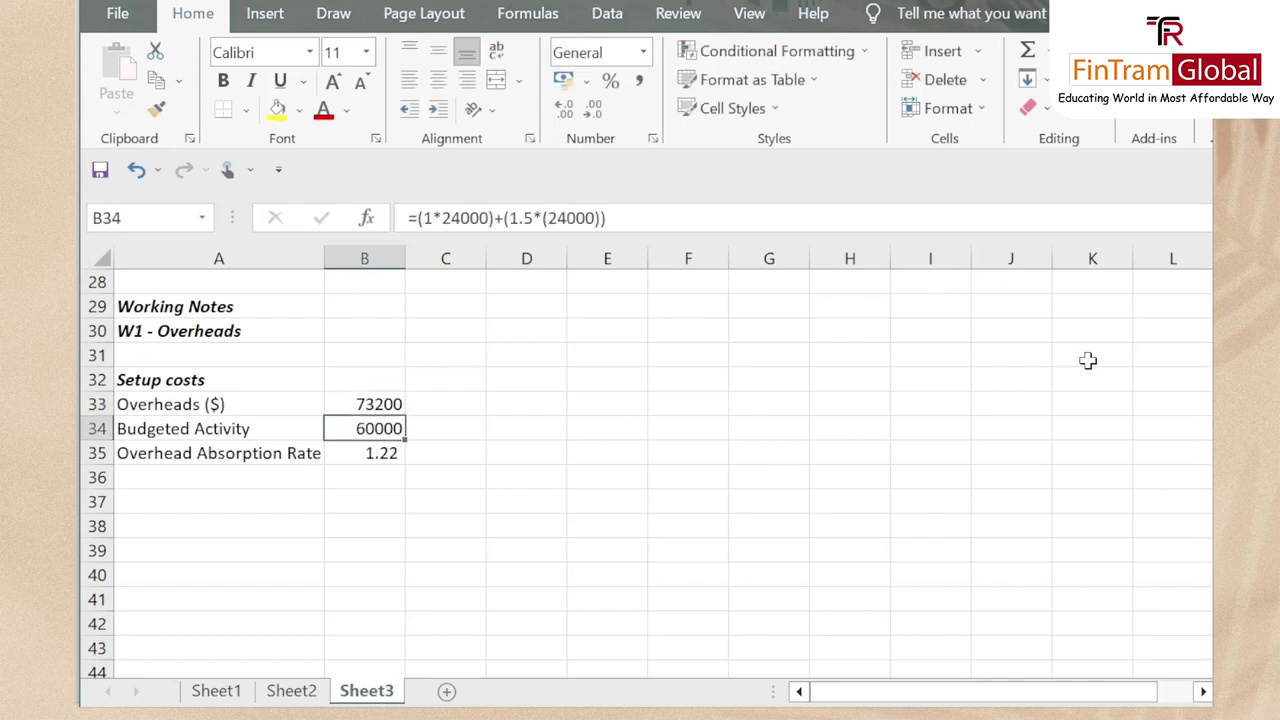
Using the batches and setups per batch in Word, enter =(1*12)+(240*3) as the setup Budgeted Activity in B34
key(alt+Tab)
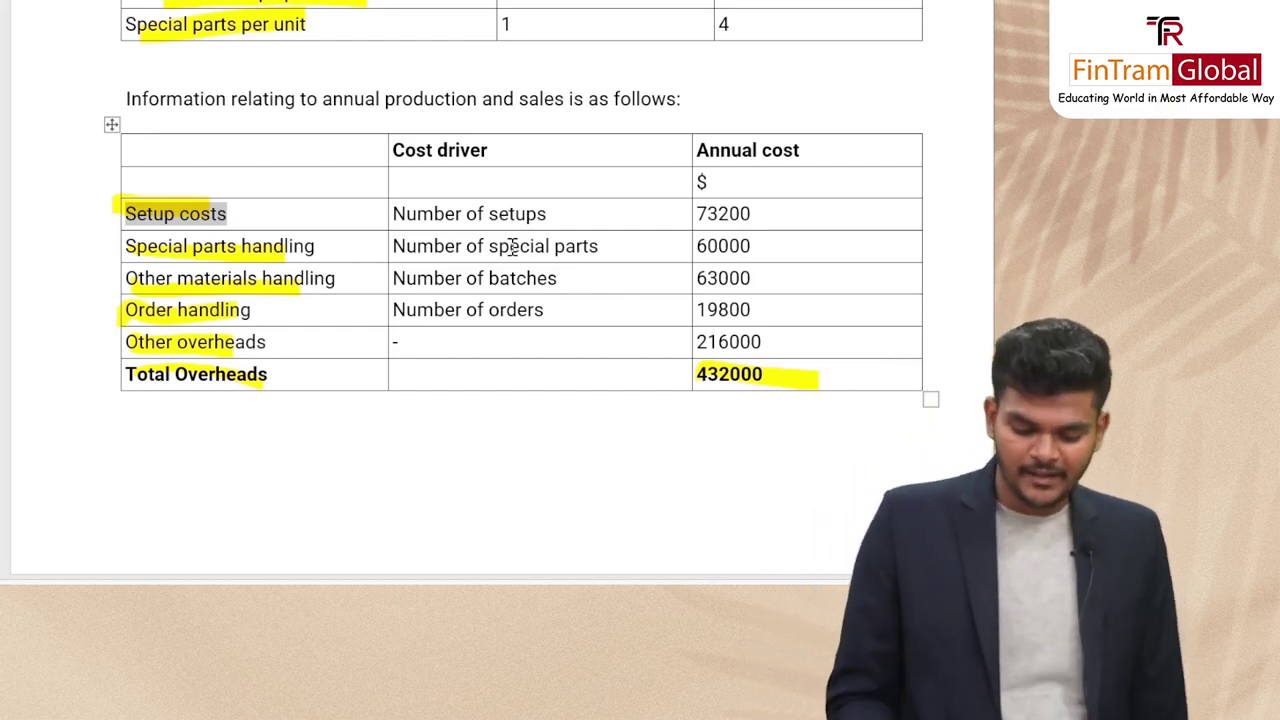
scroll(524, 249, up, 4)
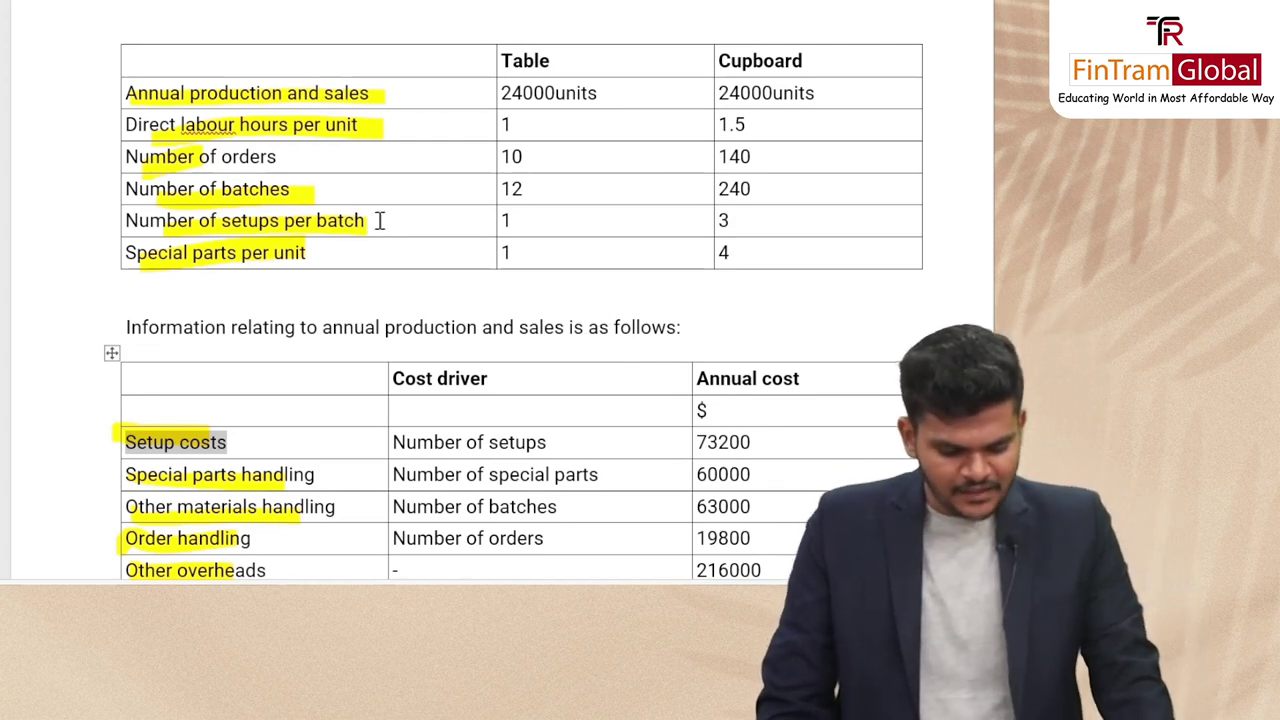
click(393, 224)
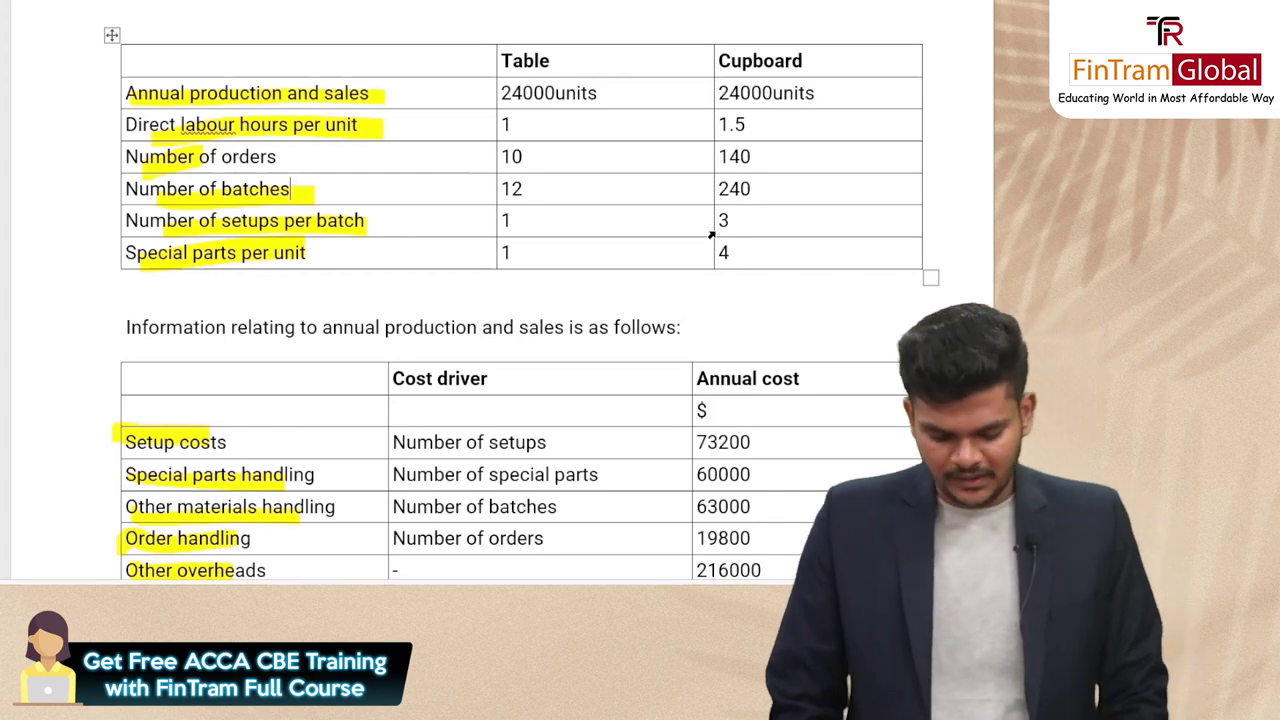
key(alt+Tab)
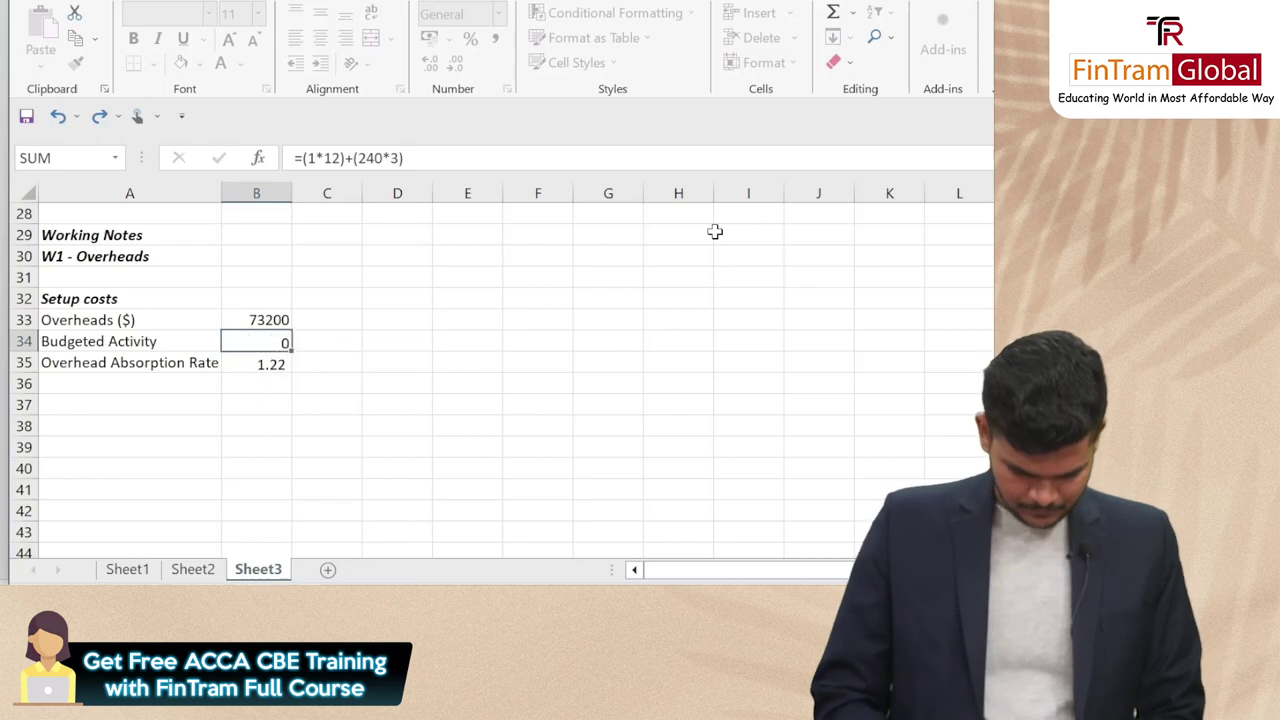
key(Return)
Check the Overhead Absorption Rate formula for setup costs in B35
key(Up)
key(Down)
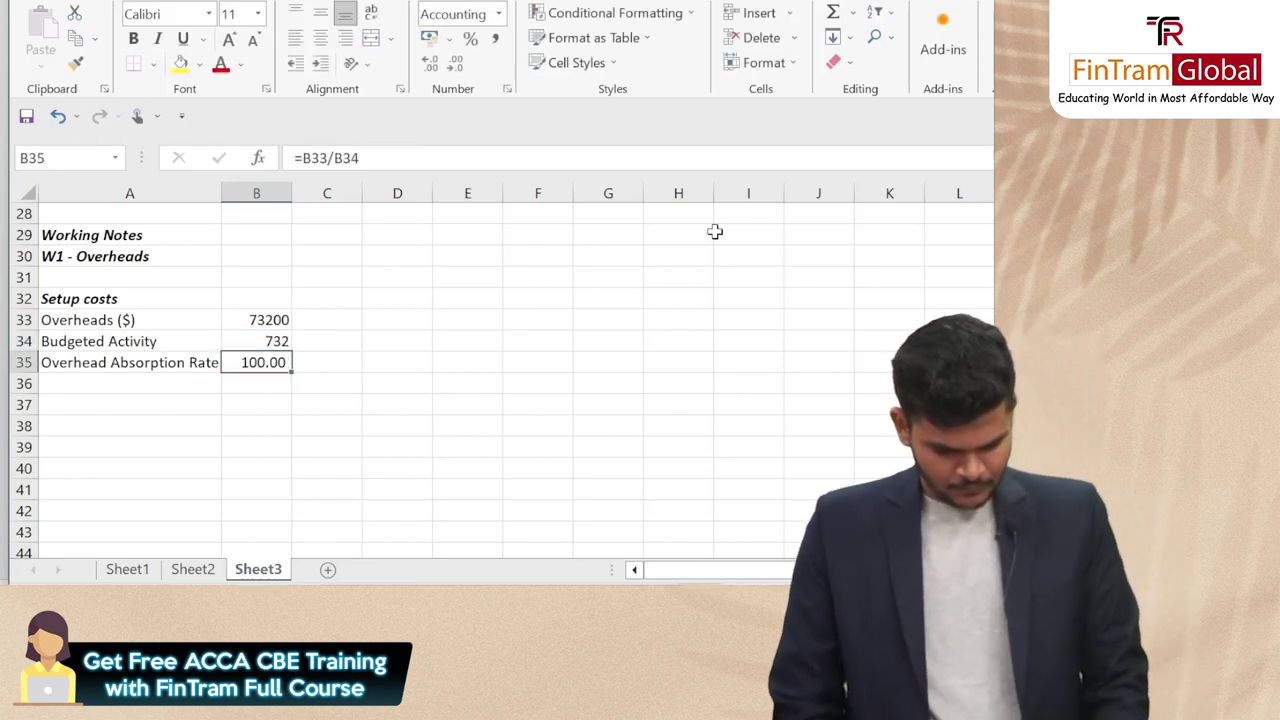
key(XF86MonBrightnessUp)
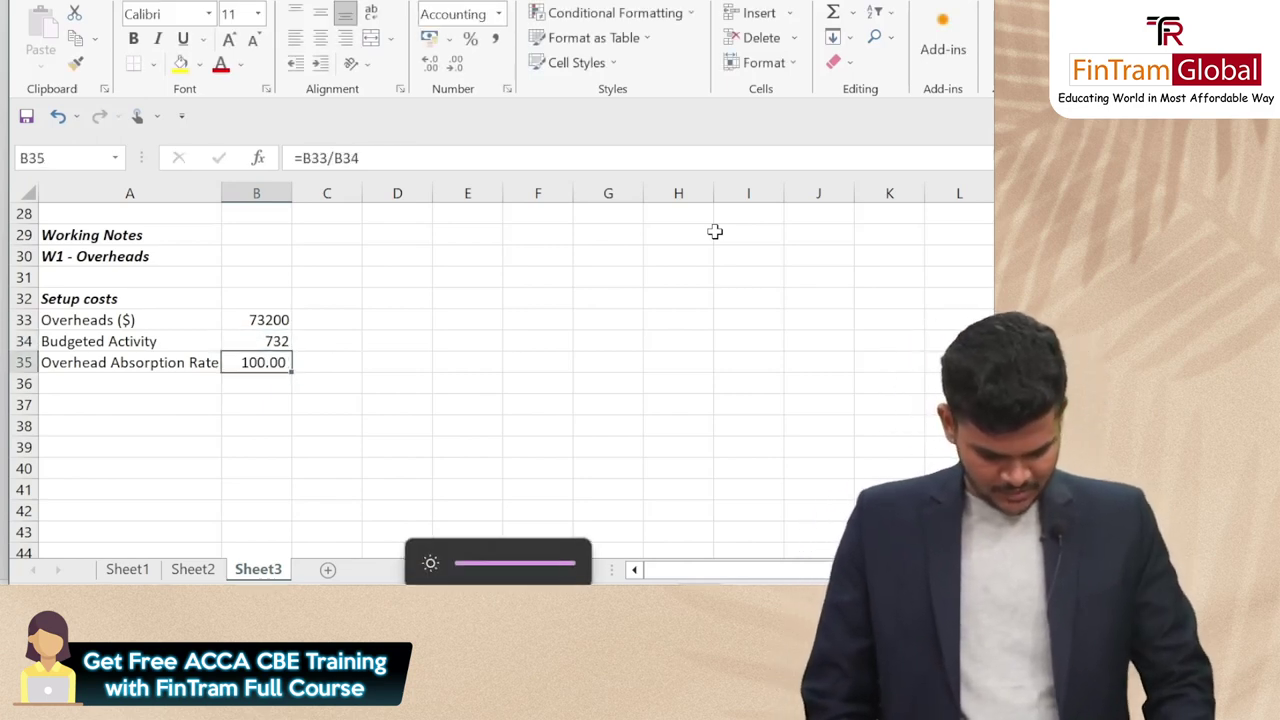
key(F2)
key(Return)
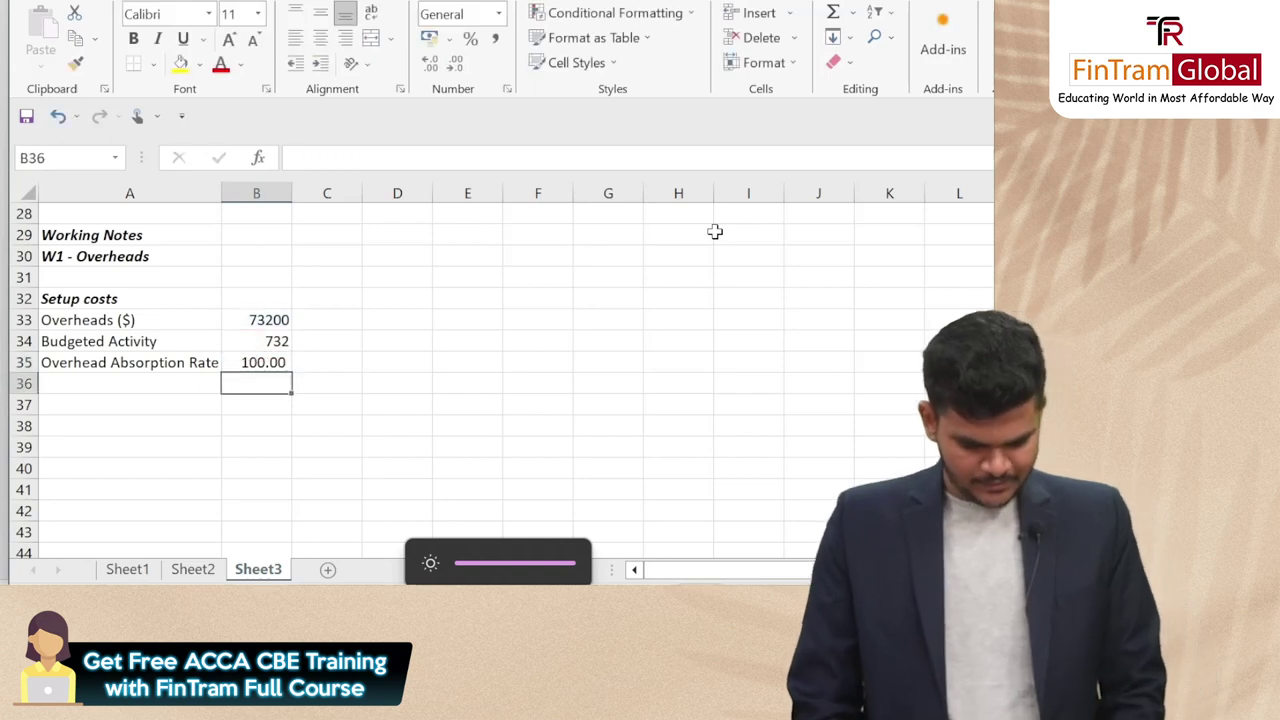
Copy the Setup costs block in A32:B35 and paste the duplicate starting at A37
key(Up)
key(Up)
key(Down)
key(Left)
key(Down)
key(Down)
key(Up)
key(Up)
key(Up)
key(Up)
key(Up)
key(shift+Down)
key(shift+Down)
key(shift+Down)
key(shift+Right)
key(ctrl+c)
scroll(250, 330, down, 1)
click(143, 341)
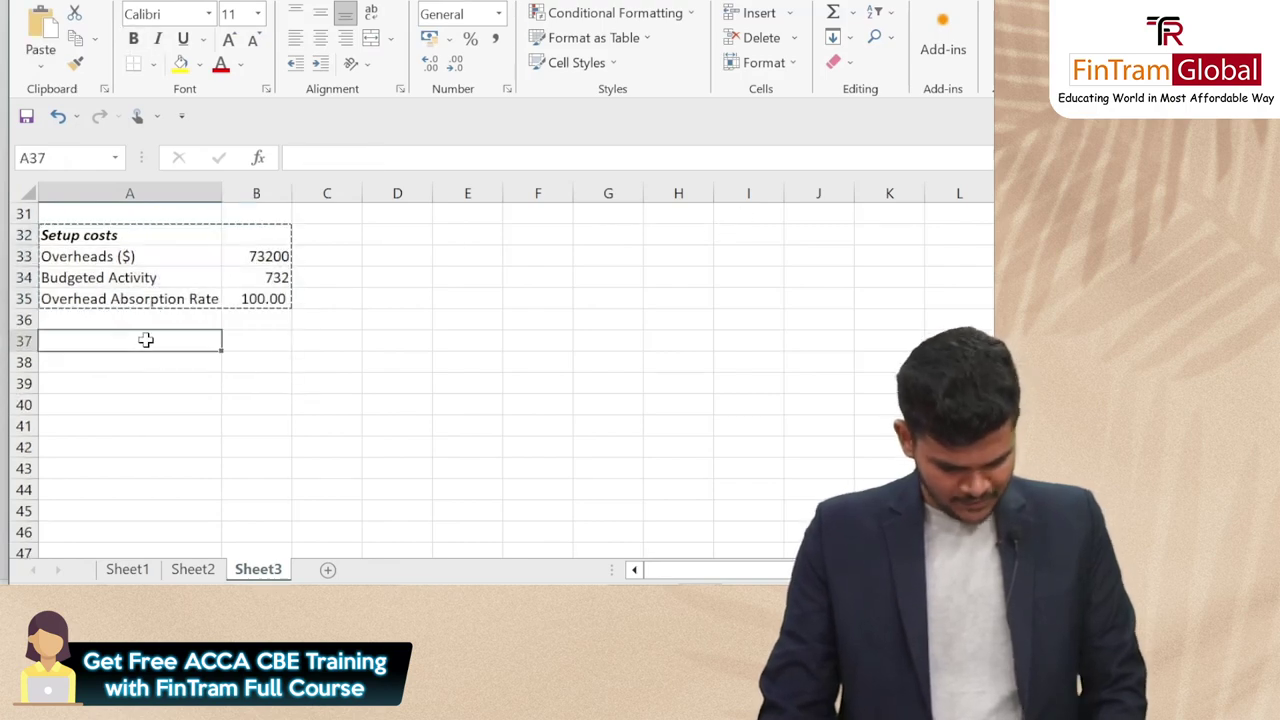
key(ctrl+v)
Replace the copied heading in A37 with Special parts handling, copied from the Word cost driver table
key(alt+Tab)
scroll(280, 303, down, 2)
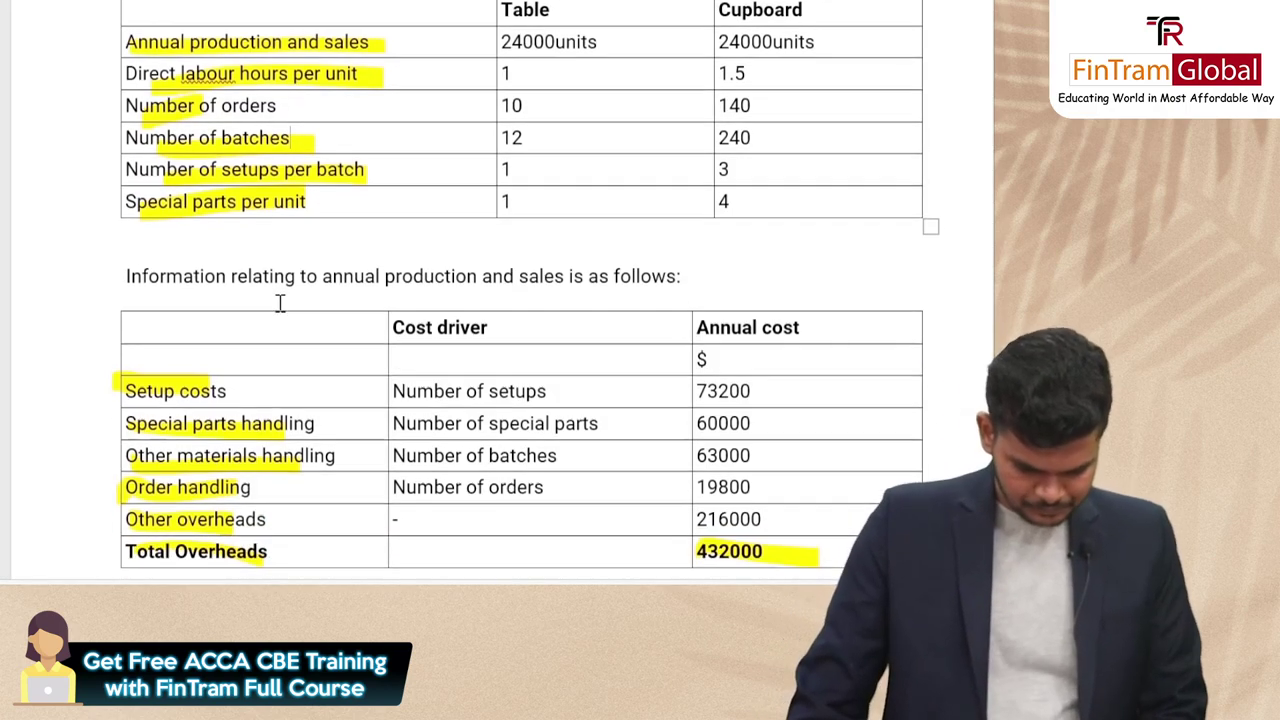
drag(345, 418, 63, 391)
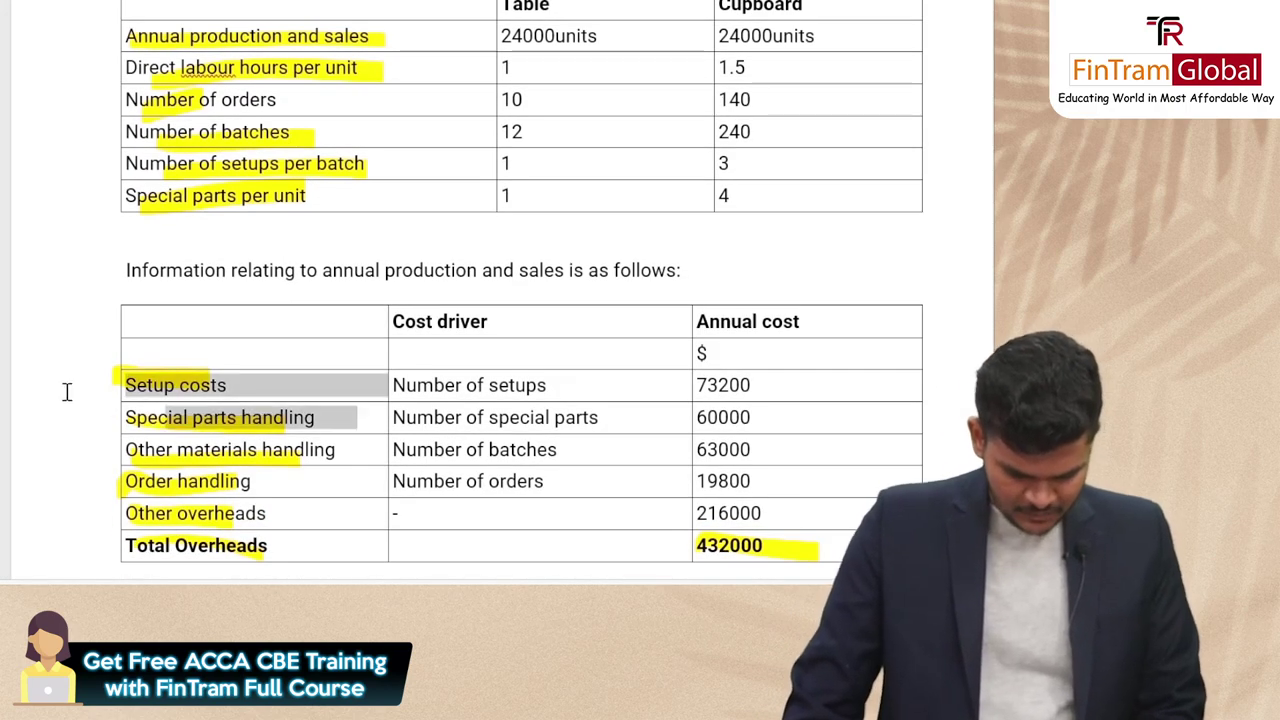
click(352, 418)
drag(352, 418, 128, 420)
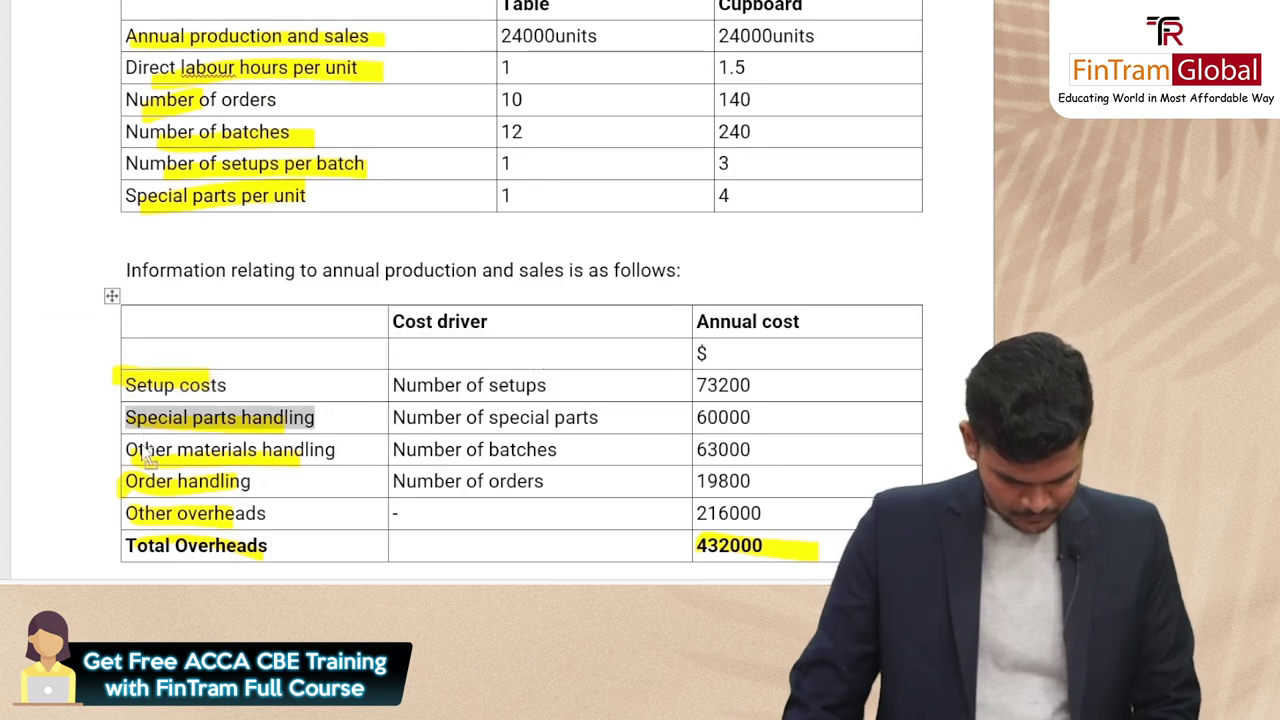
key(alt+Tab)
double_click(140, 340)
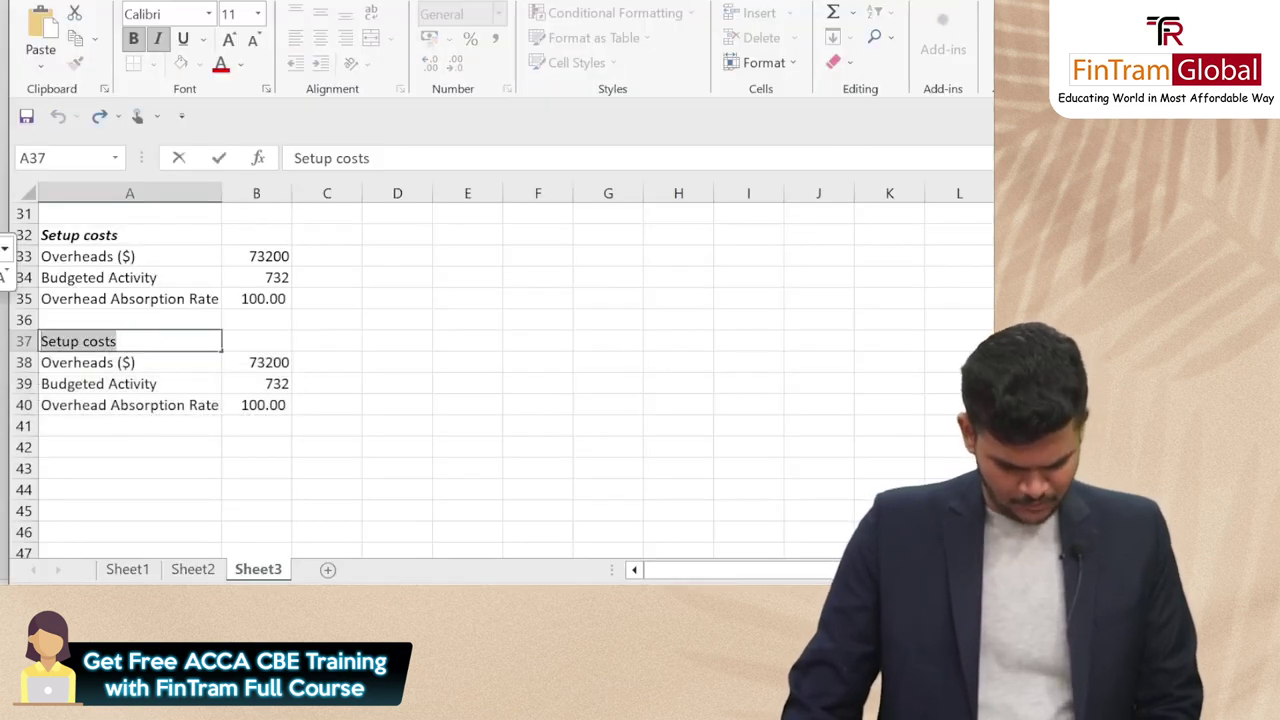
key(ctrl+v)
key(Return)
Set the special parts handling Overheads ($) in B38 to 60000, the annual cost given in Word
key(alt+Tab)
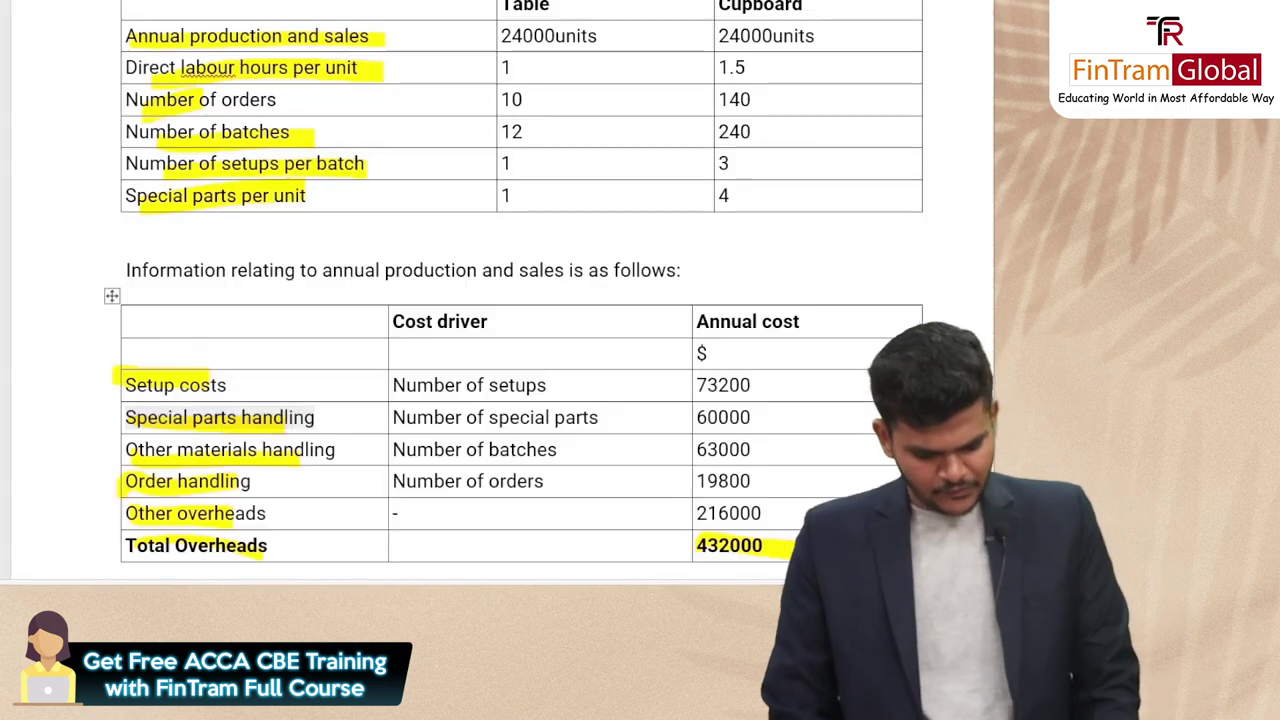
click(315, 417)
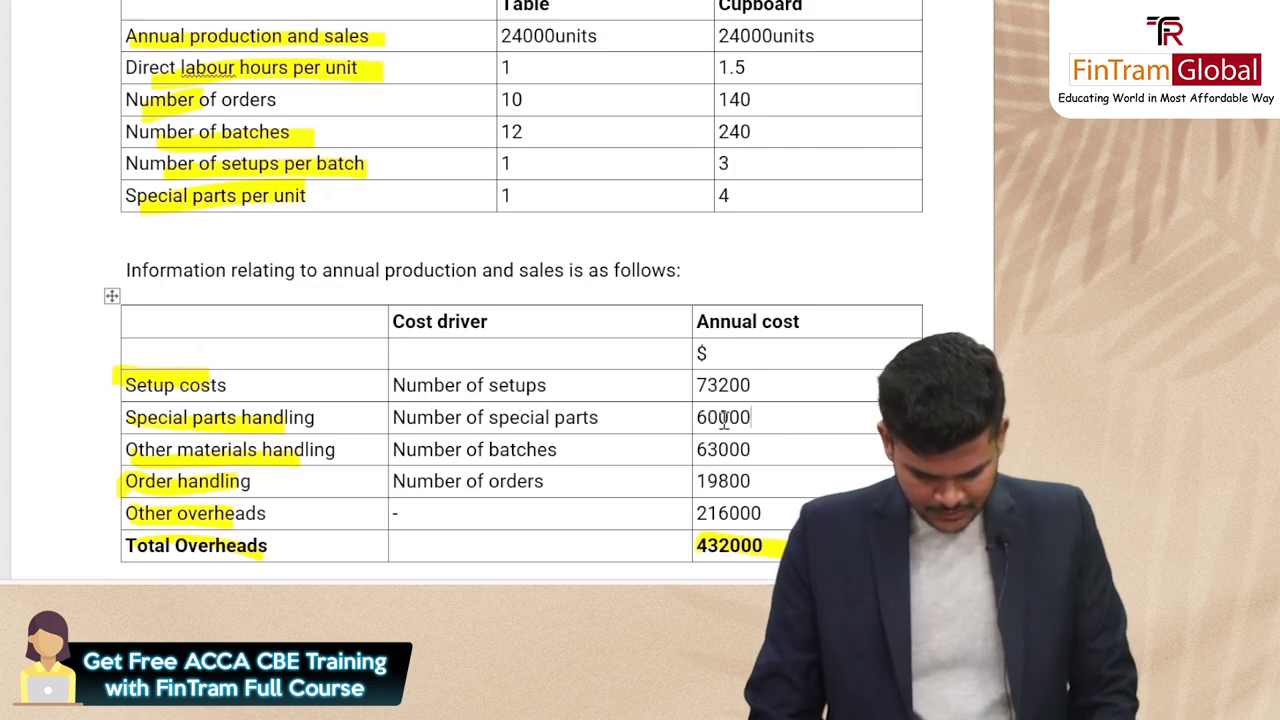
key(alt+Tab)
key(Right)
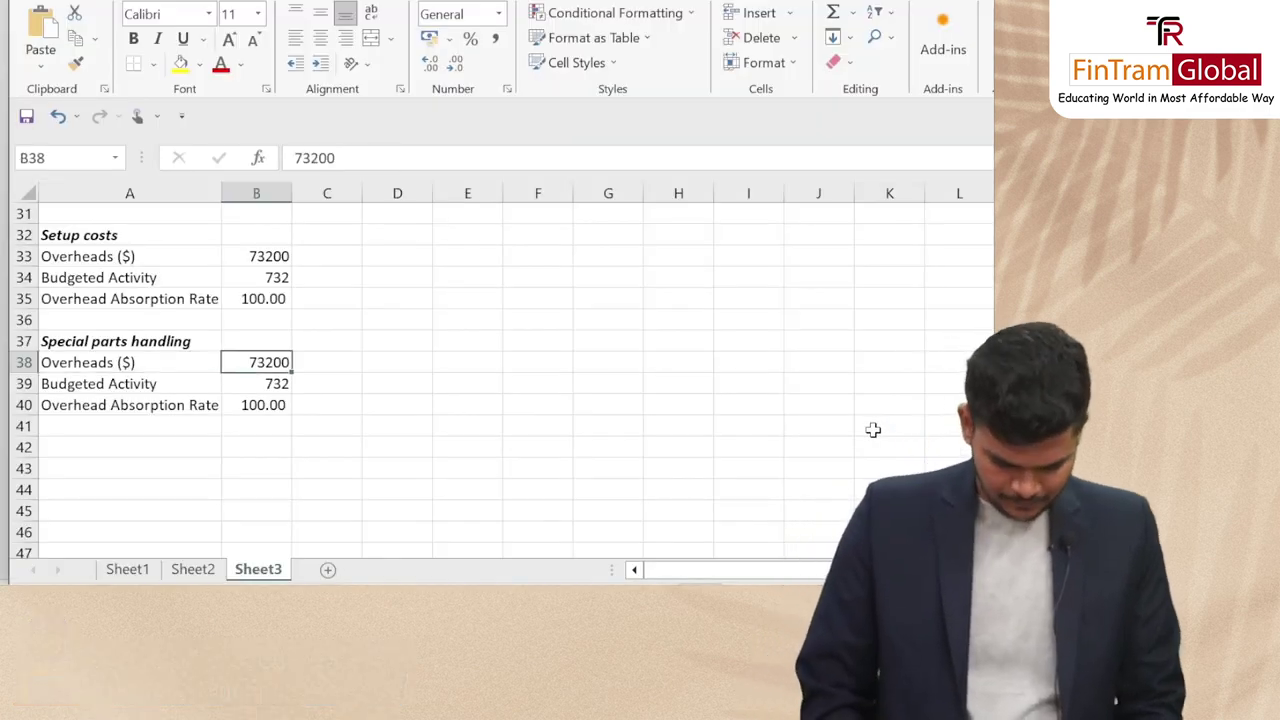
text(60)
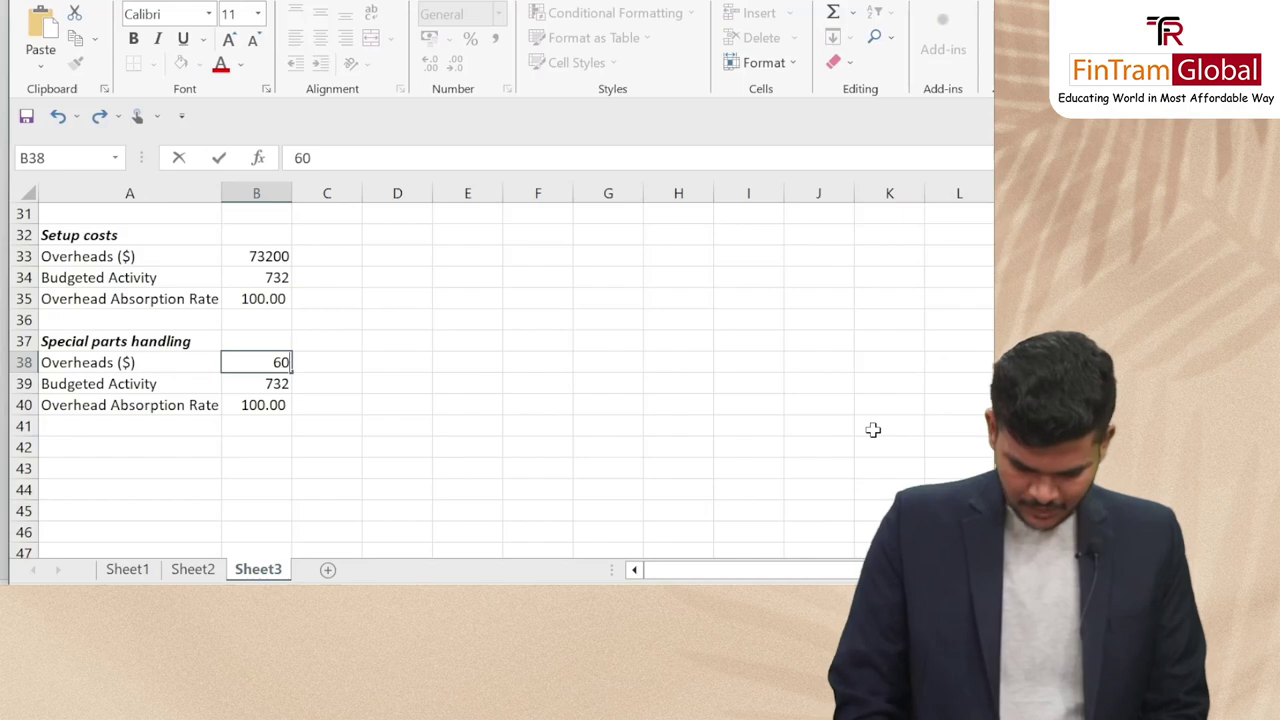
text(000)
key(Return)
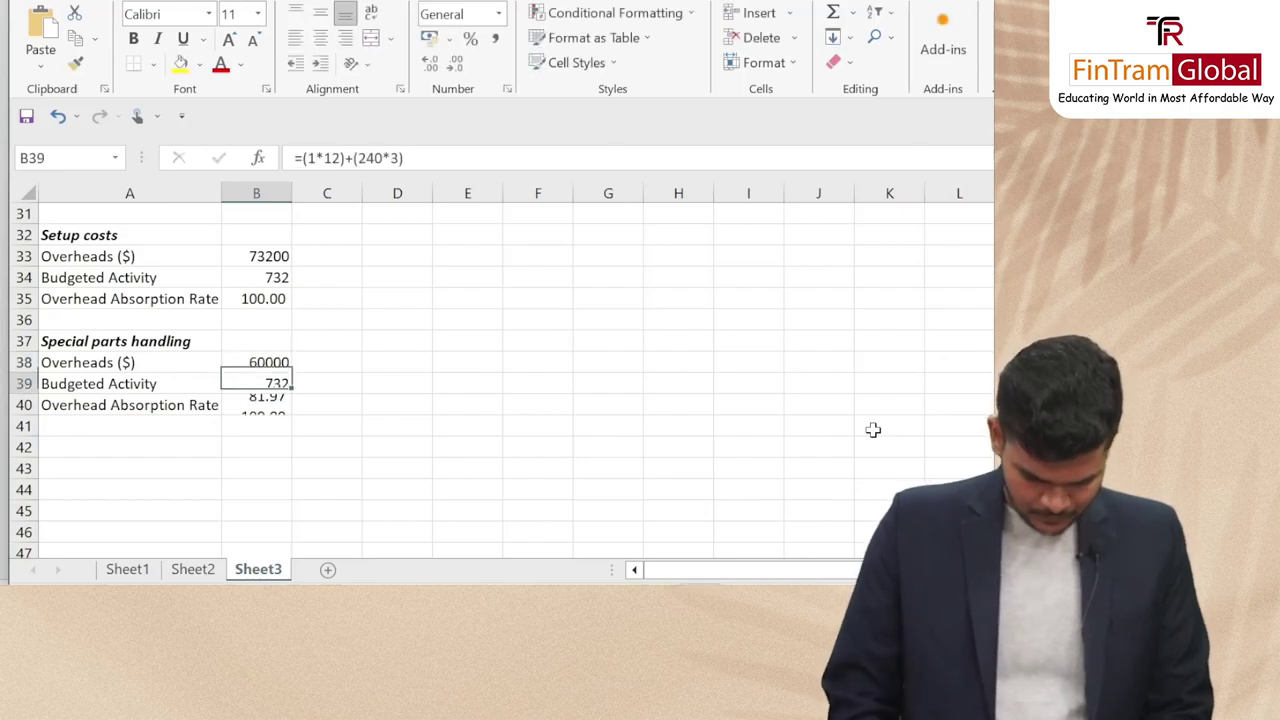
Using Word's special parts per unit and annual production, enter =(1*24000)+(4*24000) as the special parts Budgeted Activity in B39
key(alt+Tab)
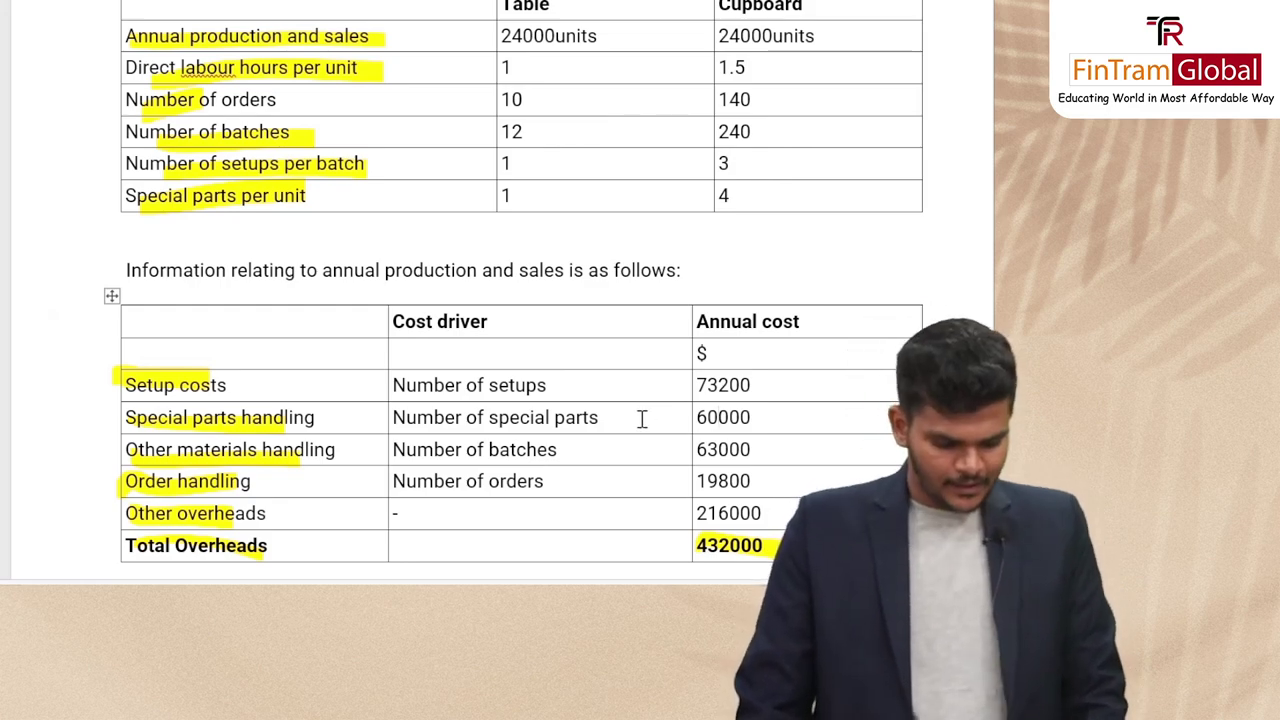
scroll(453, 242, up, 3)
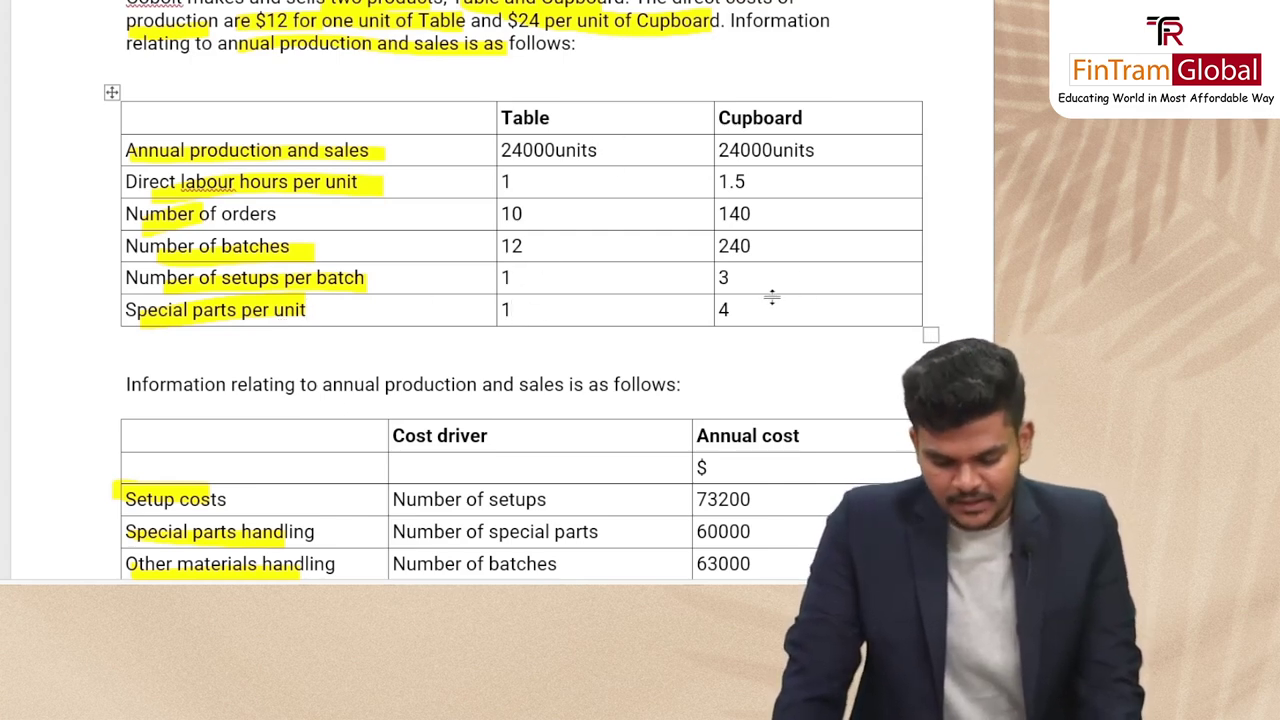
click(832, 150)
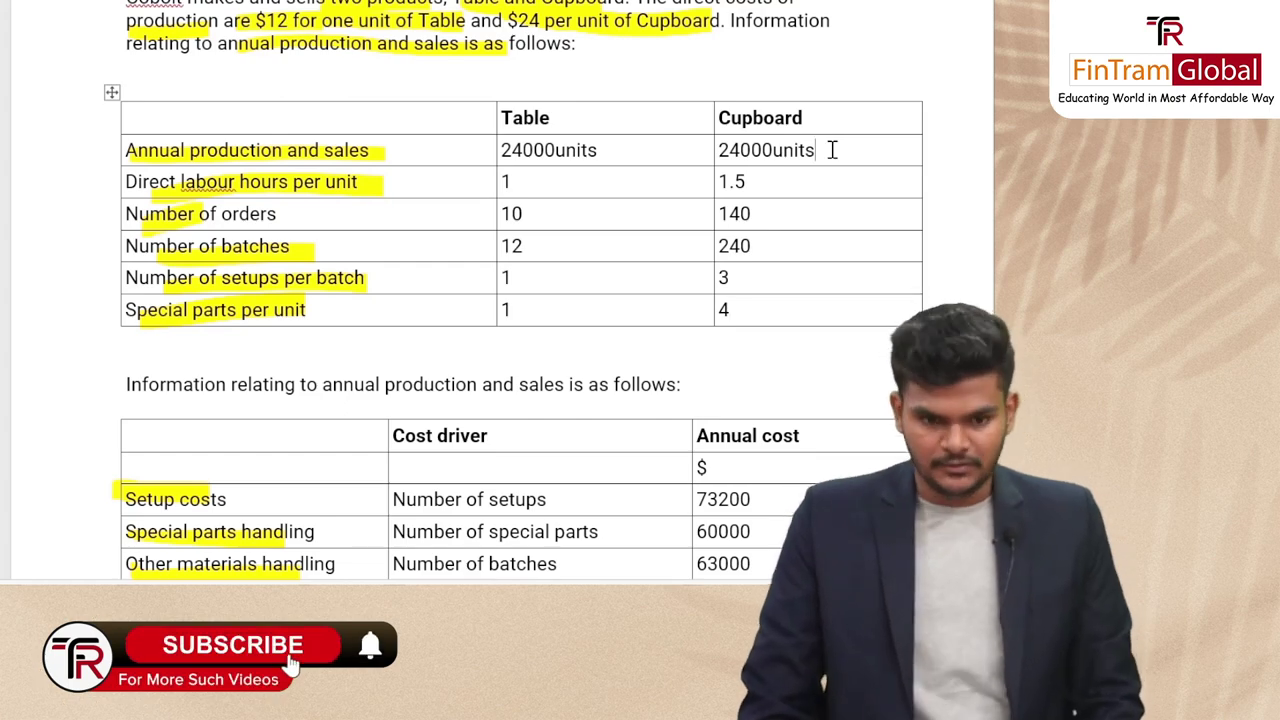
key(alt+Tab)
drag(446, 167, 330, 175)
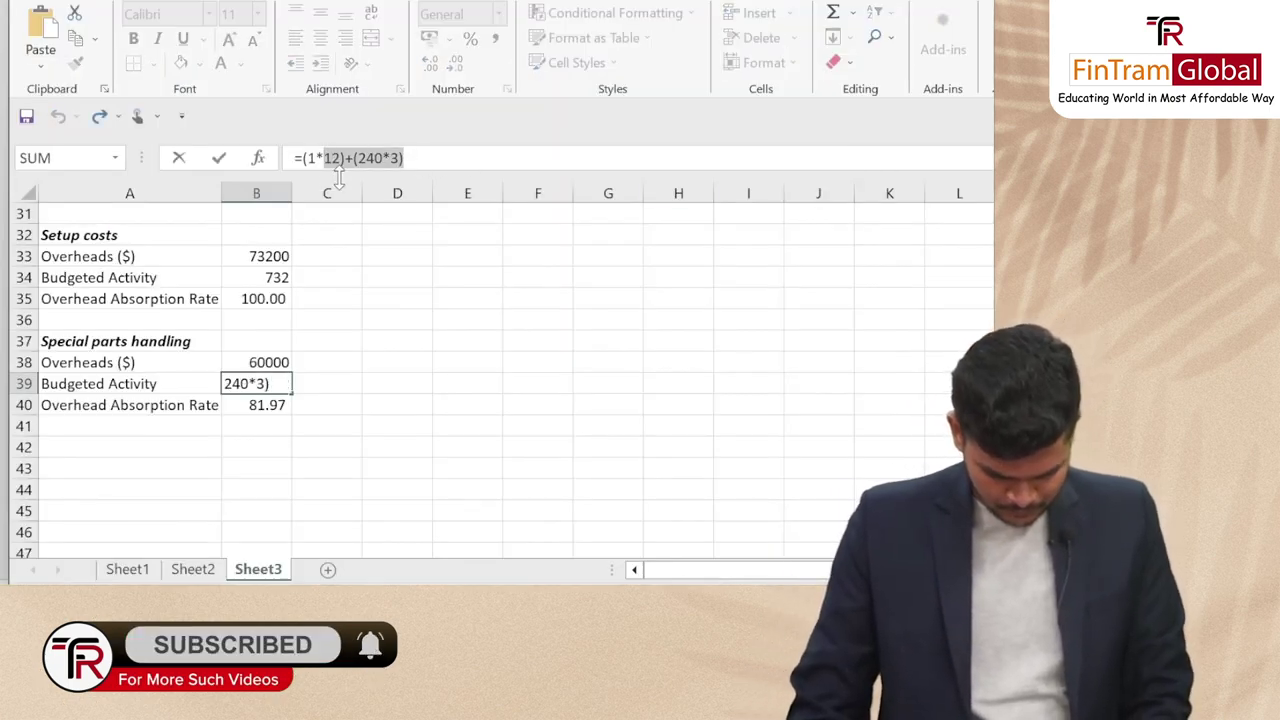
text(24000)
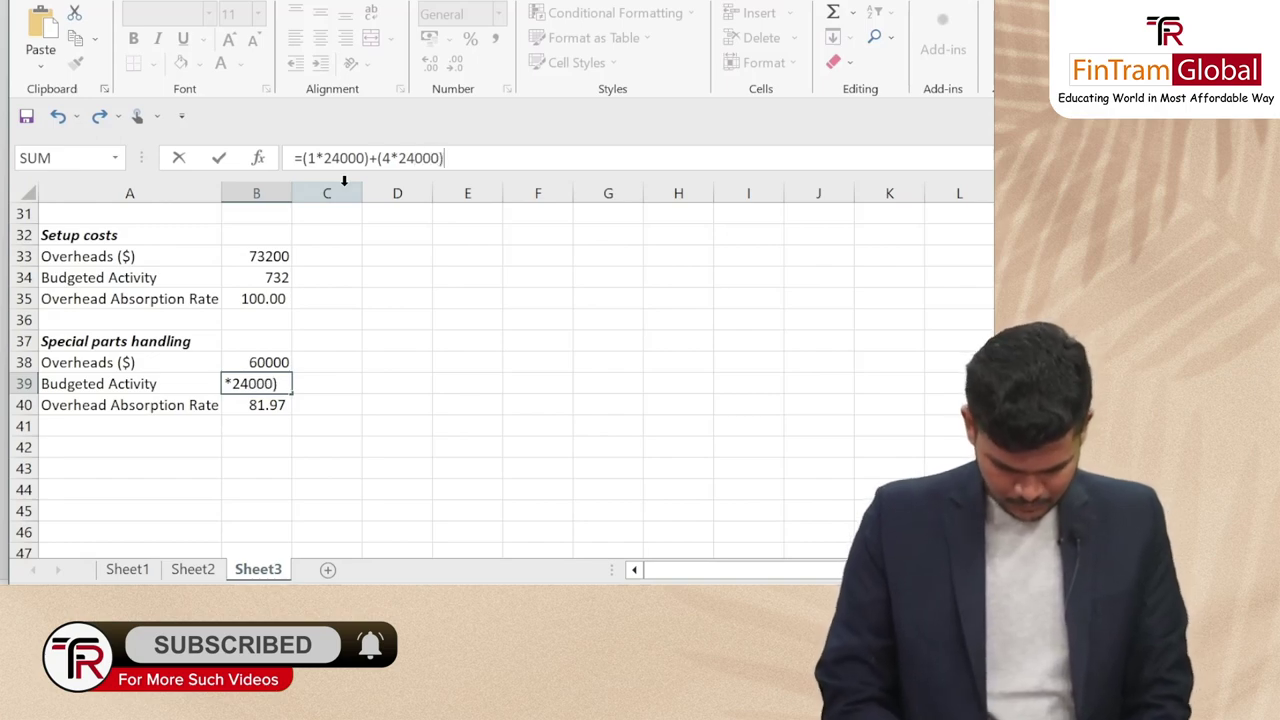
key(Return)
key(alt+Tab)
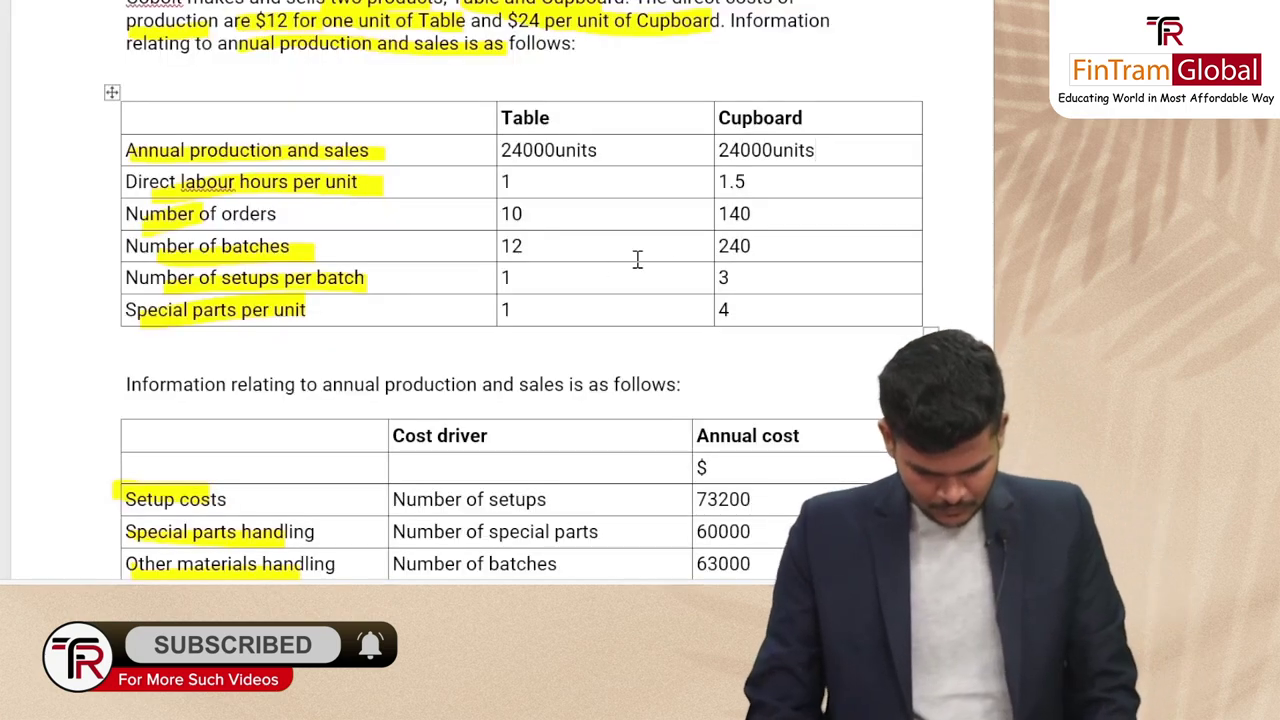
key(alt+Tab)
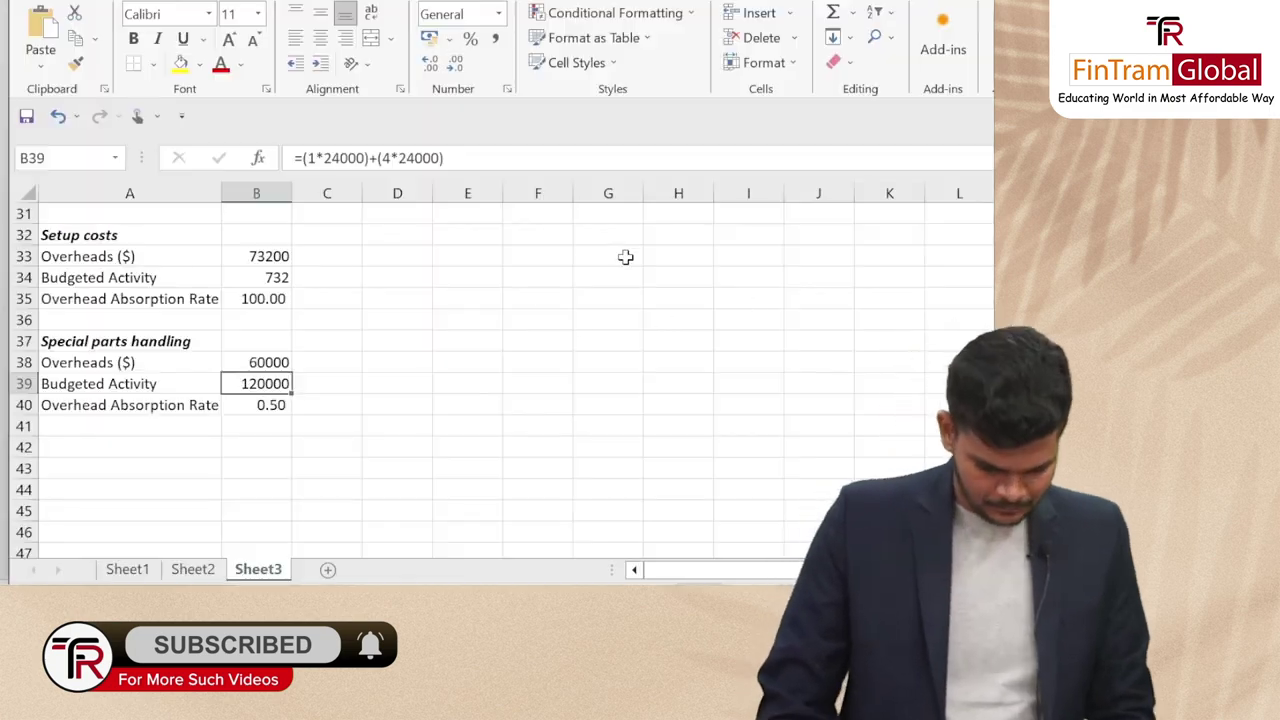
click(270, 405)
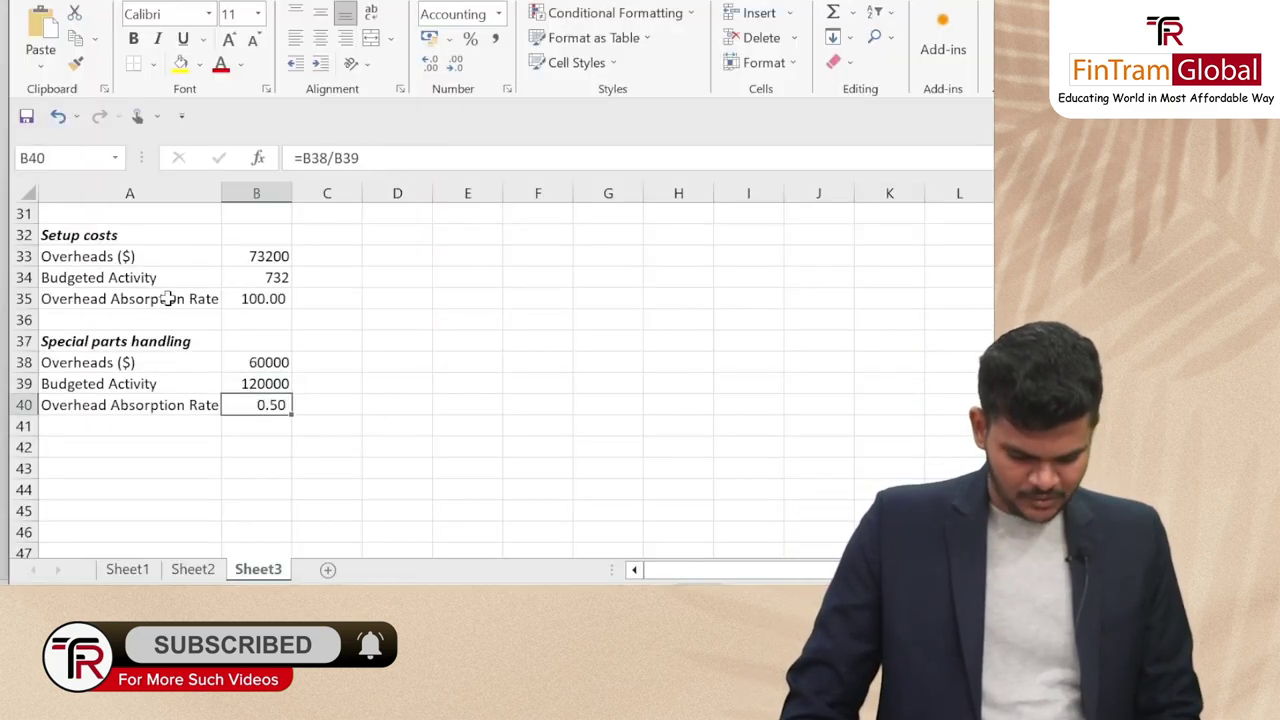
Make the Overhead Absorption Rate rows A35:B35 and A40:B40 bold, and autofit column A to its contents
drag(172, 299, 255, 300)
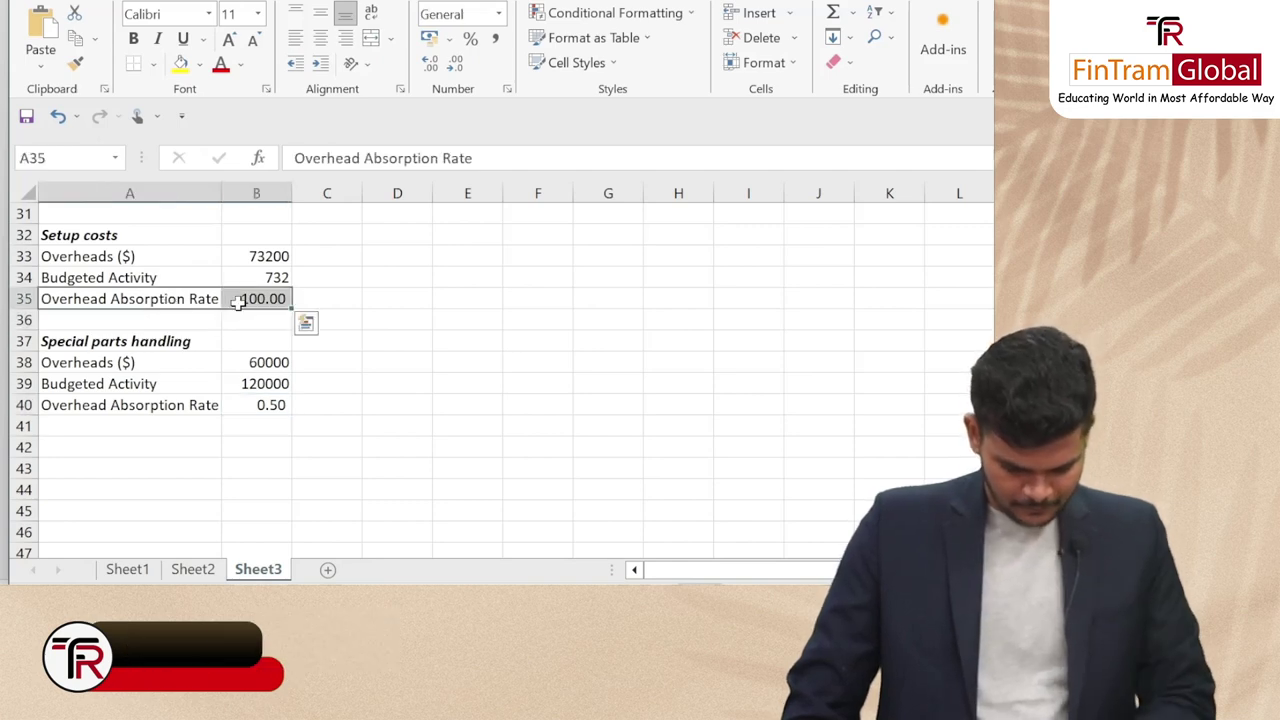
key(ctrl+b)
drag(163, 400, 249, 417)
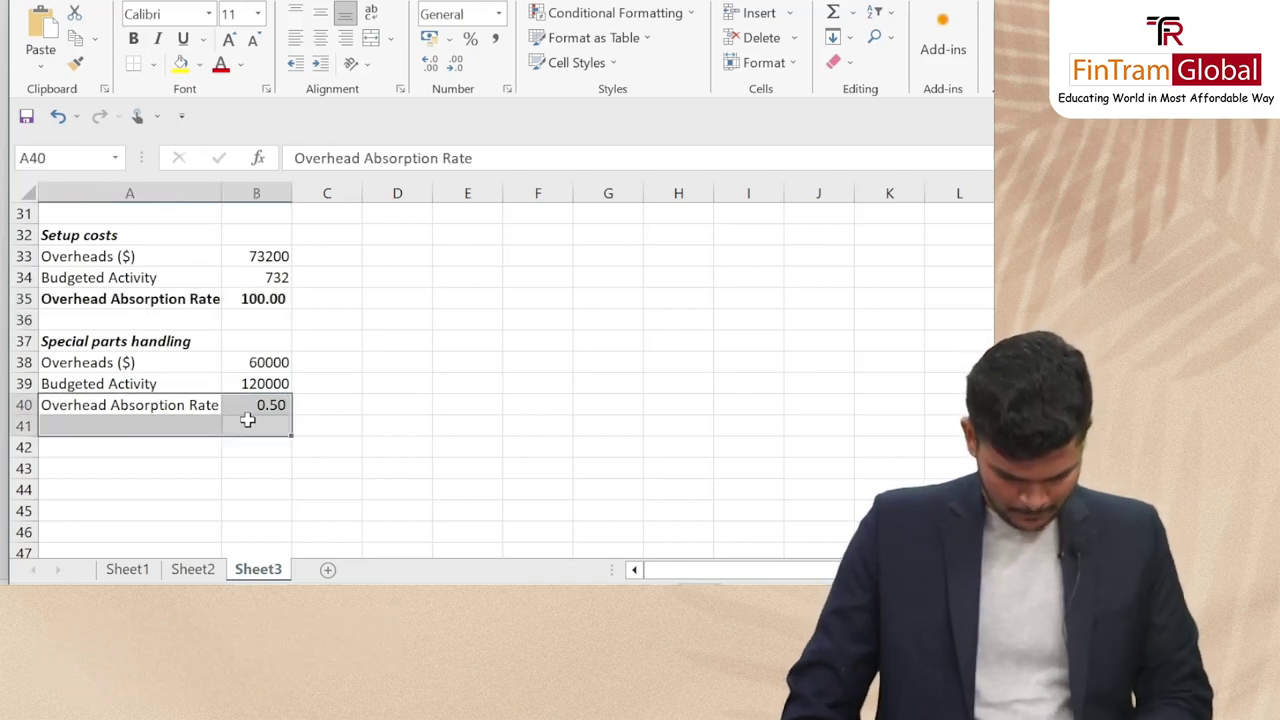
click(165, 405)
drag(165, 405, 249, 404)
key(ctrl+b)
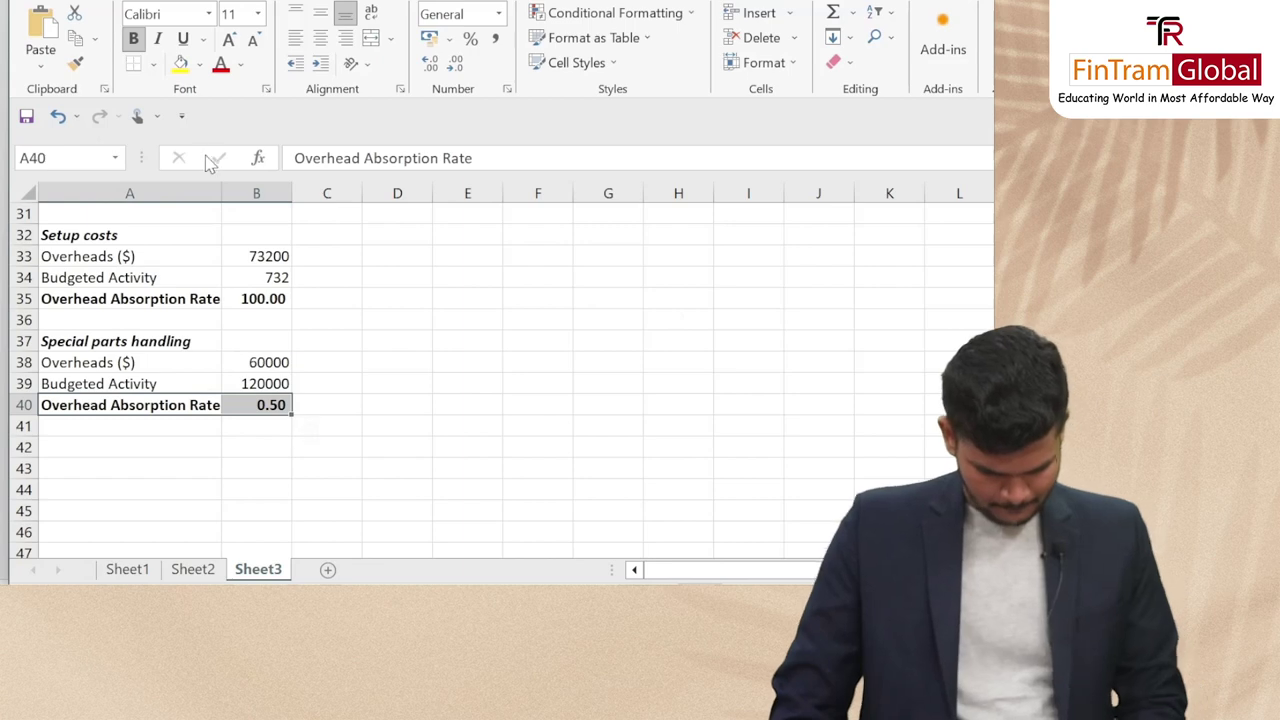
double_click(230, 187)
Copy the Special parts handling block in A37:B40 and paste the duplicate starting at A42
click(100, 426)
click(130, 345)
drag(130, 345, 289, 404)
key(ctrl+c)
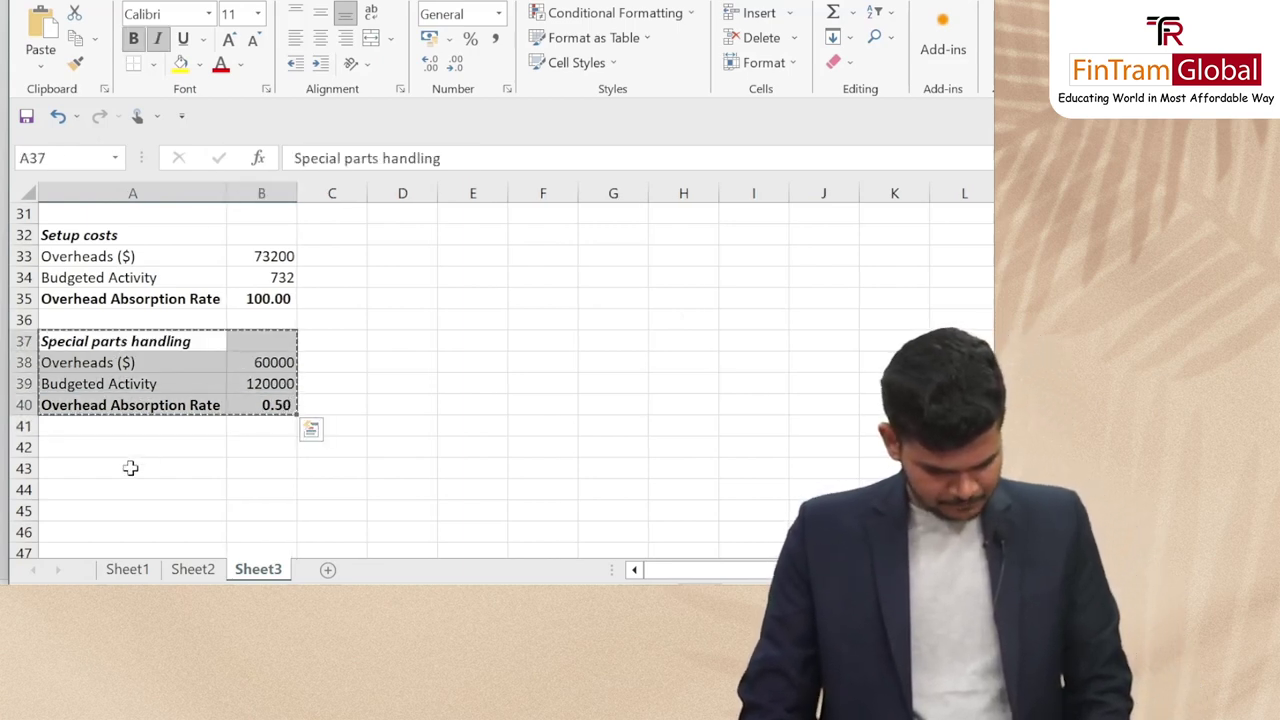
click(143, 455)
key(Return)
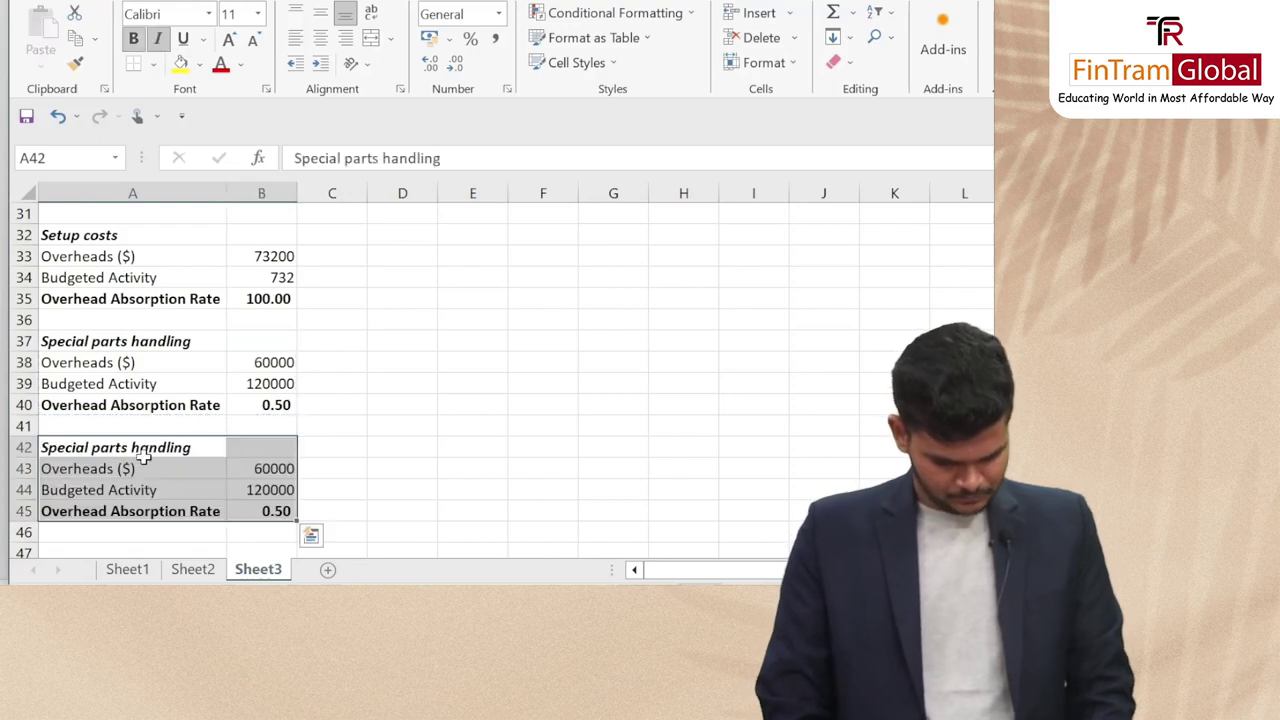
Replace the copied heading in A42 with Other materials handling, copied from the Word cost driver table
key(alt+Tab)
scroll(234, 314, down, 3)
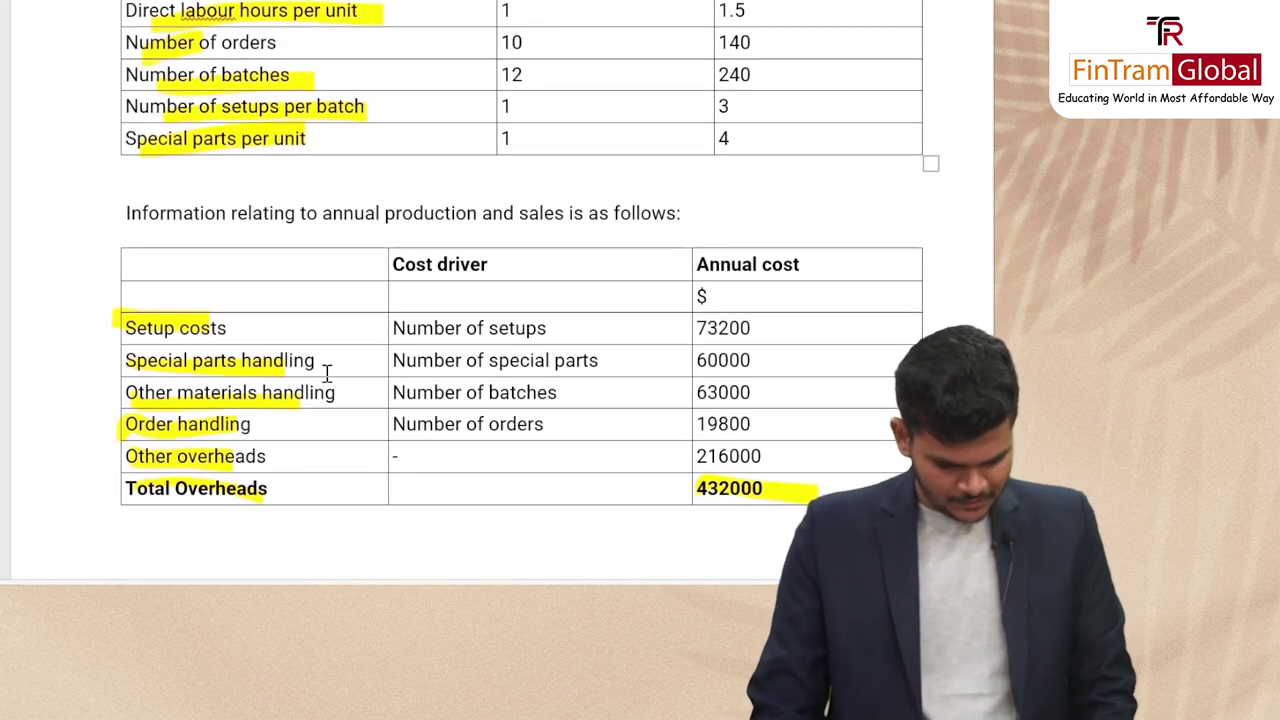
drag(349, 393, 94, 391)
key(alt+Tab)
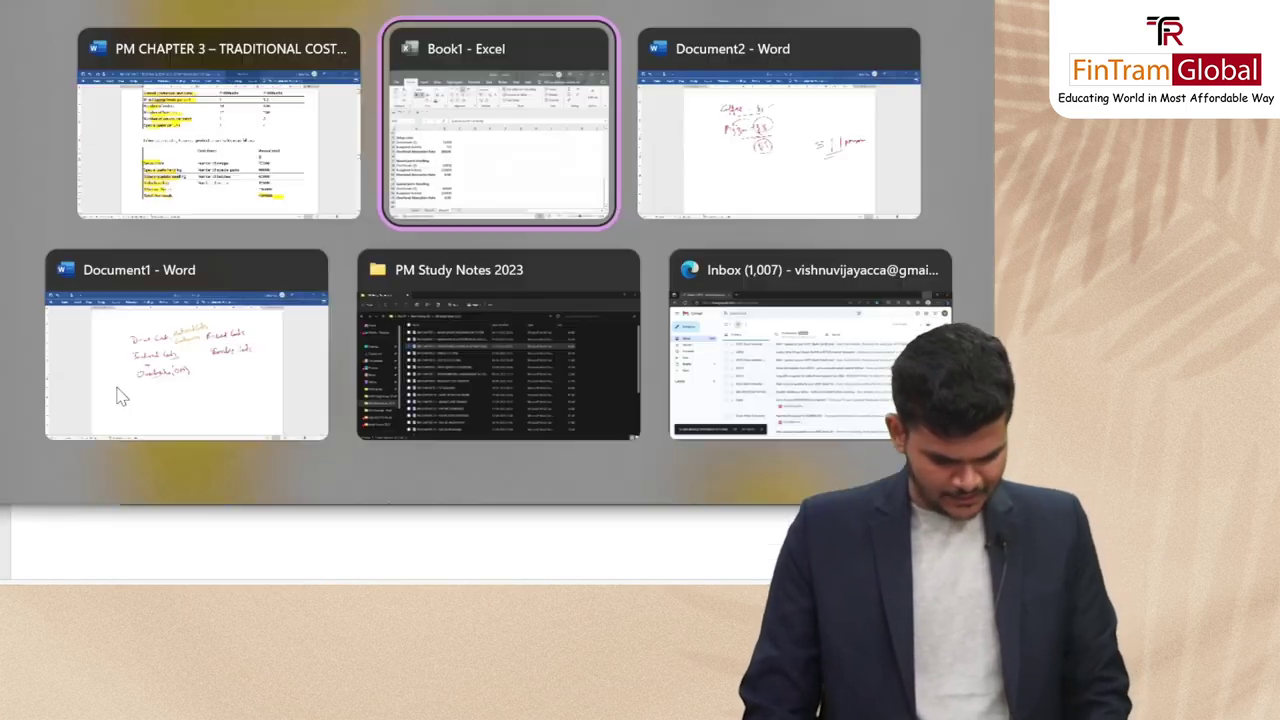
double_click(190, 447)
key(ctrl+v)
key(Return)
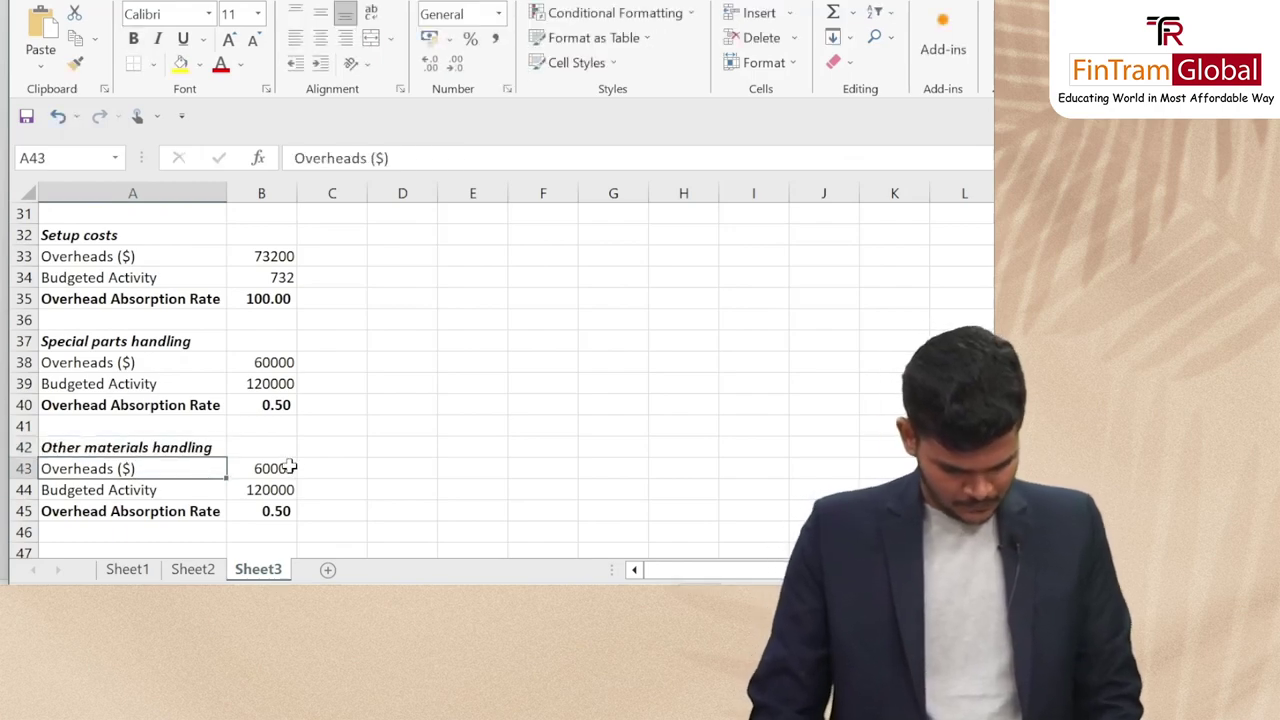
Set the other materials handling Overheads ($) in B43 to 63000, the annual cost given in Word
click(280, 468)
key(alt+Tab)
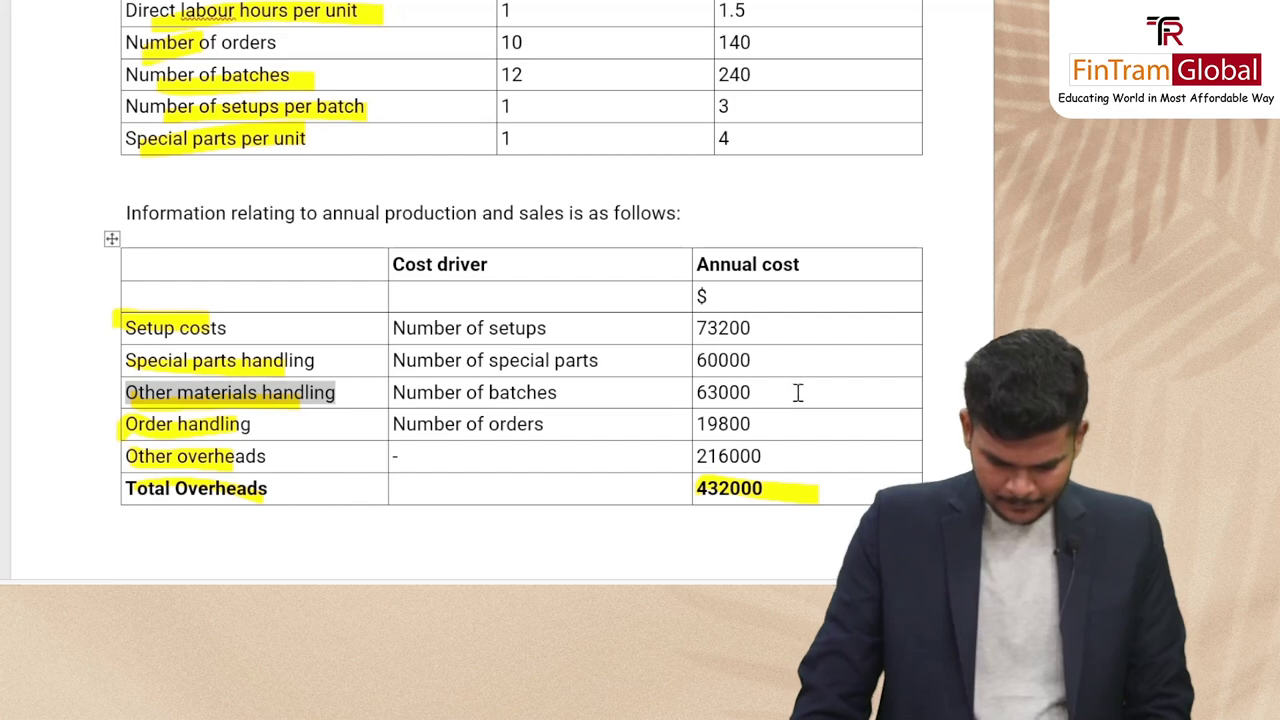
key(alt+Tab)
text(6)
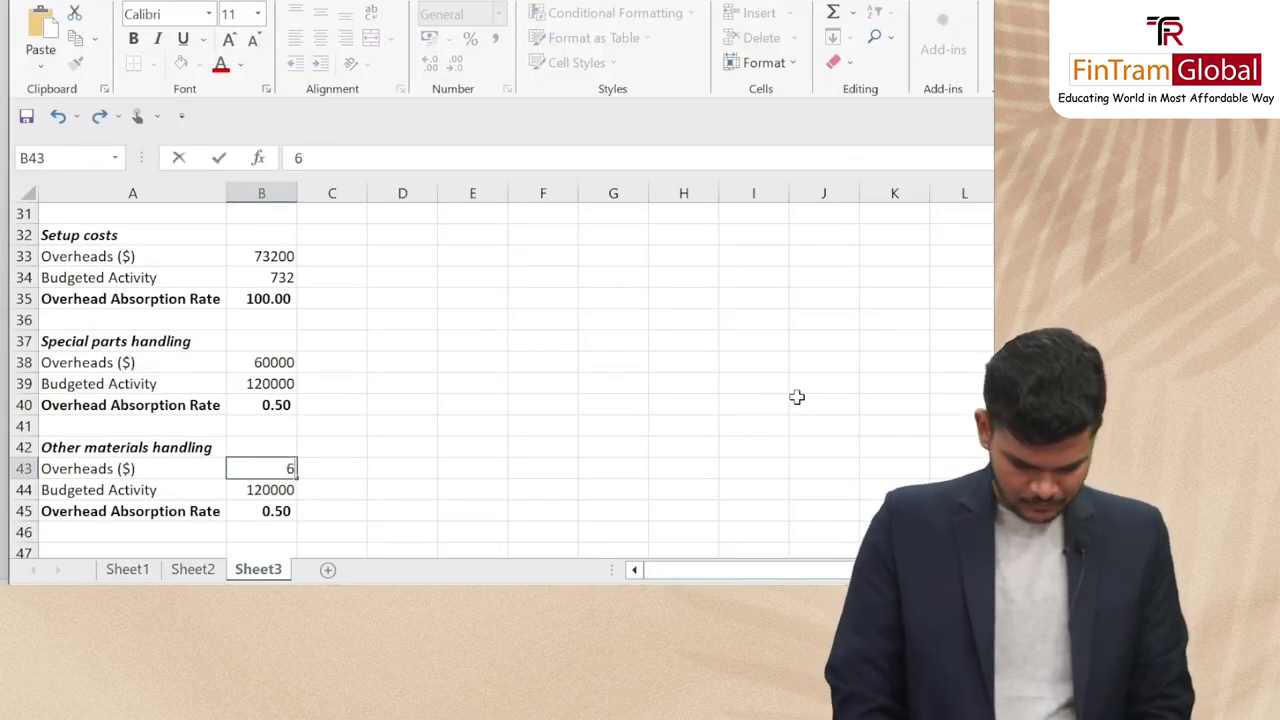
text(3000)
key(Return)
Look up the number of batches in Word and enter =12*240 as the other materials handling Budgeted Activity in B44
key(alt+Tab)
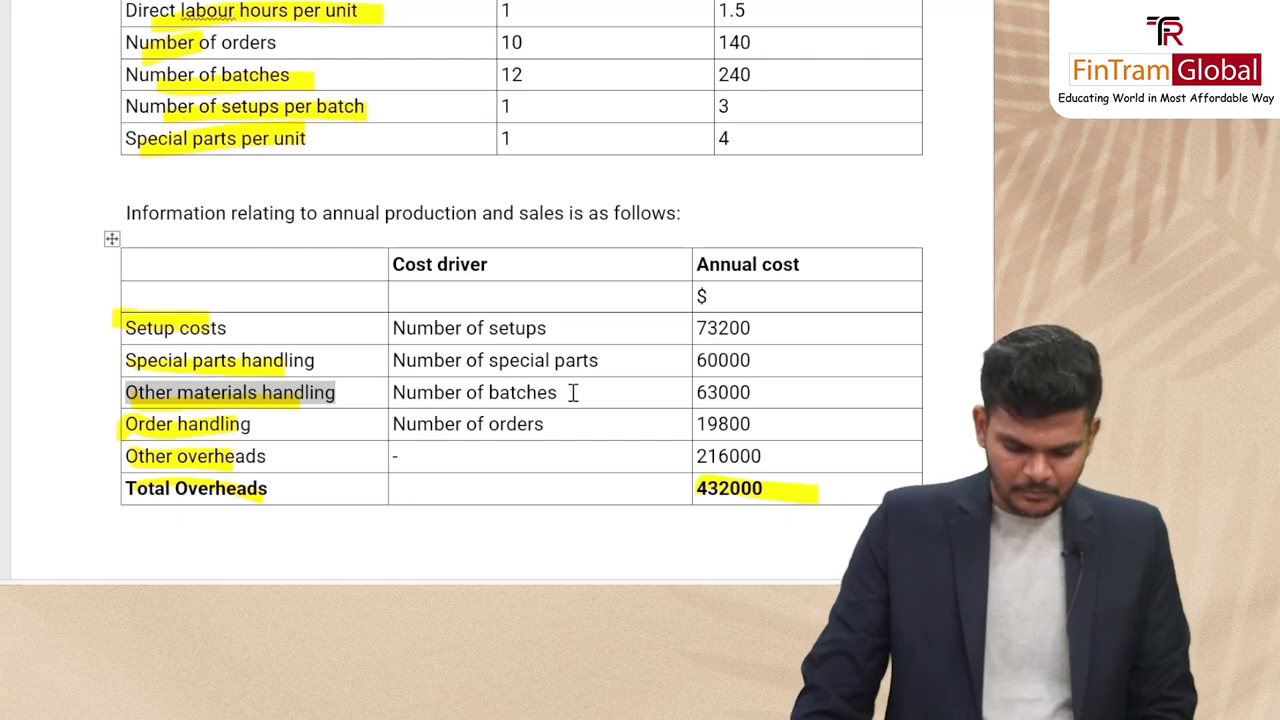
scroll(608, 190, up, 1)
scroll(450, 165, up, 1)
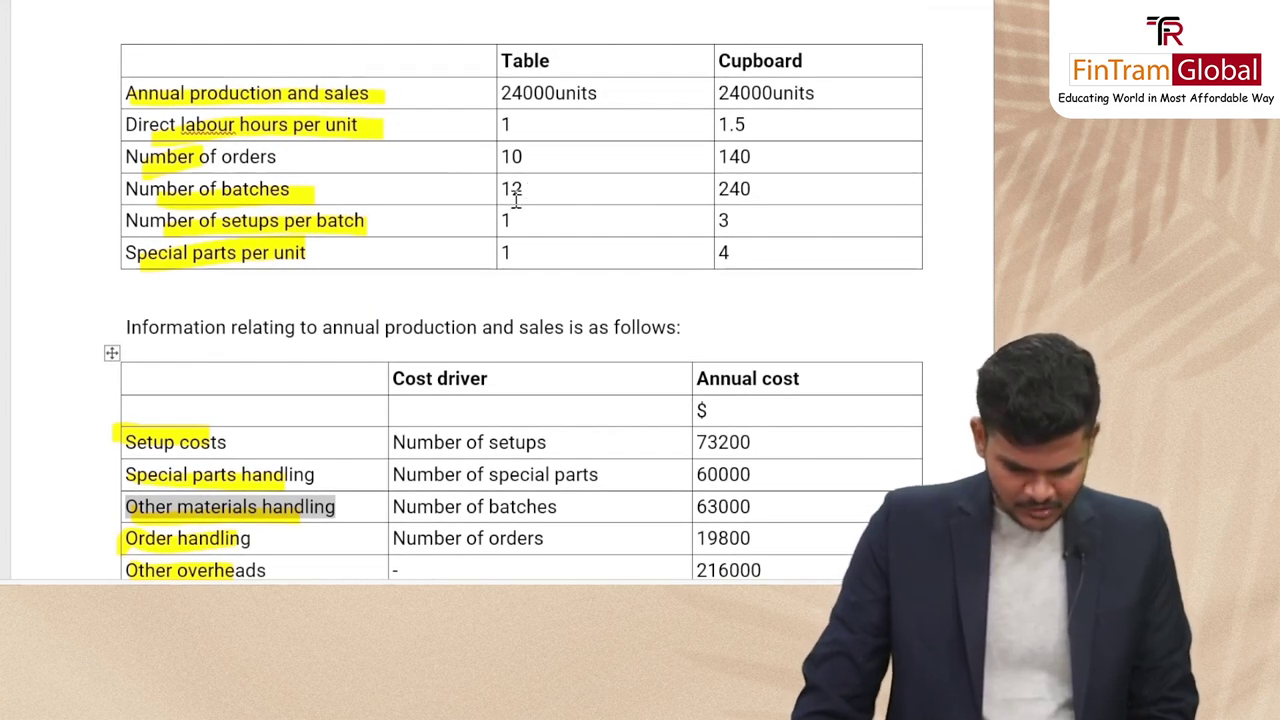
key(alt+Tab)
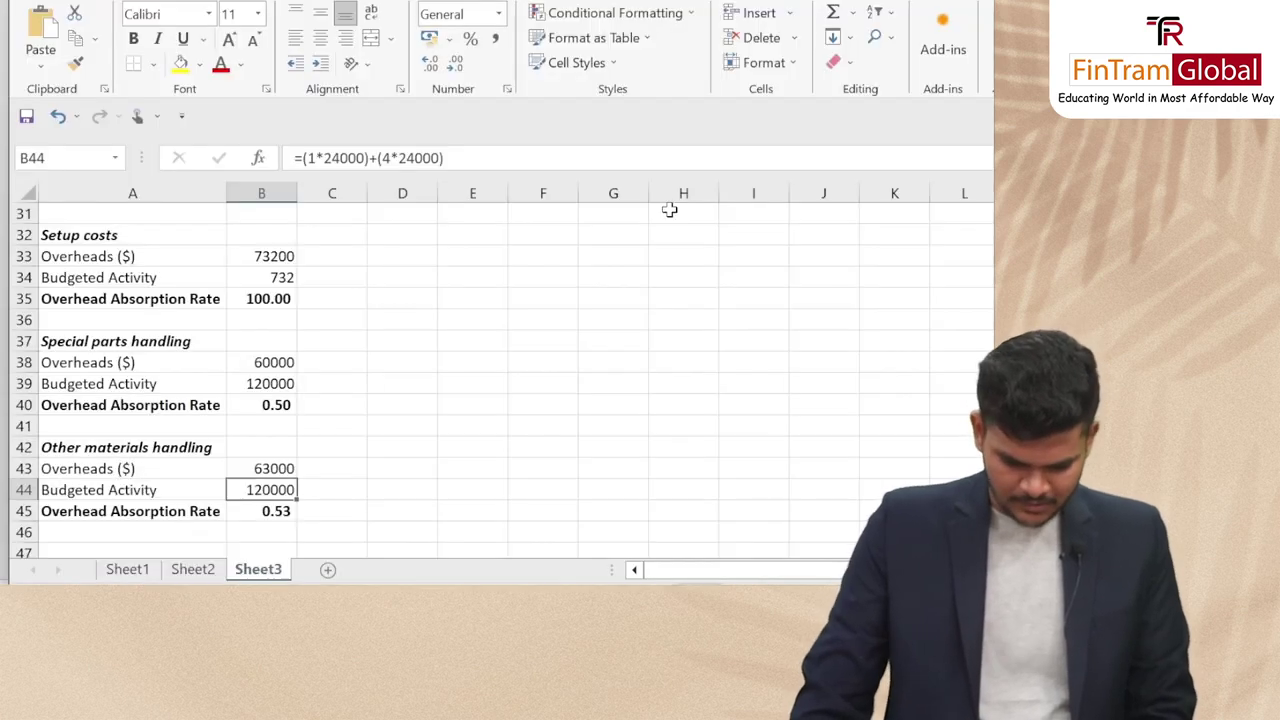
text(=12)
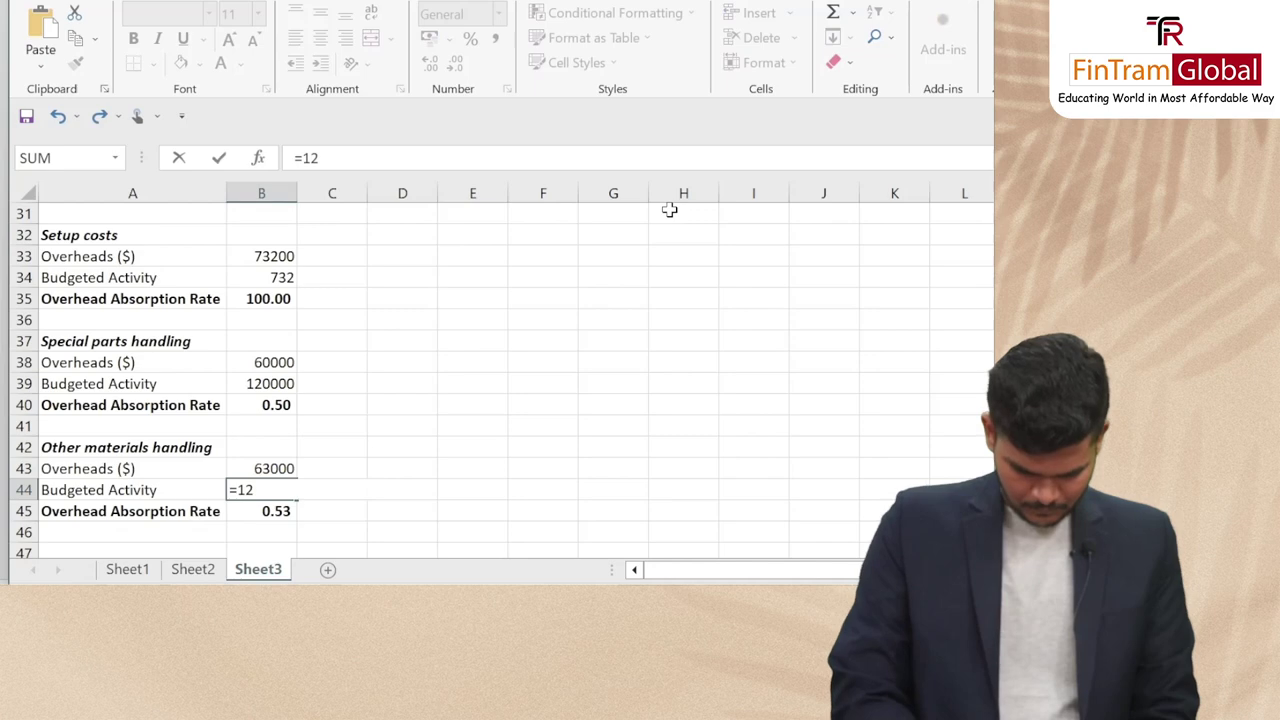
text(*240)
key(Return)
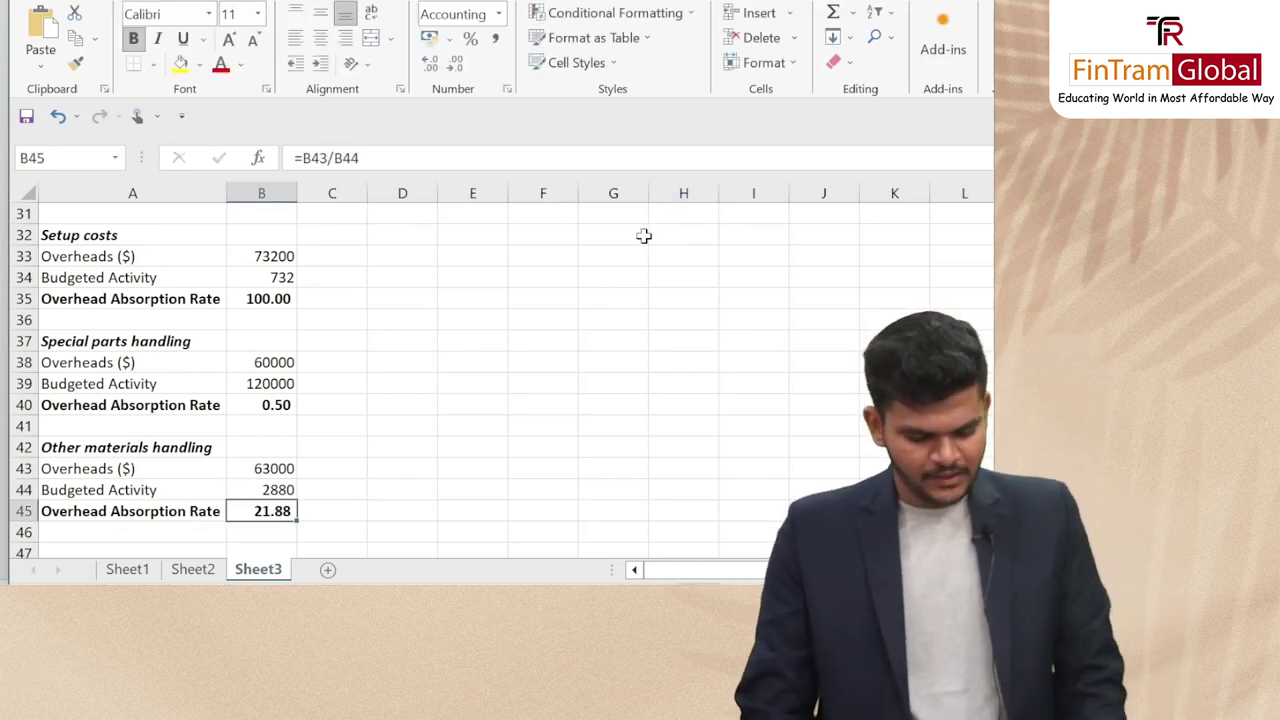
Change the other materials handling Budgeted Activity formula in B44 to =12+240
click(277, 490)
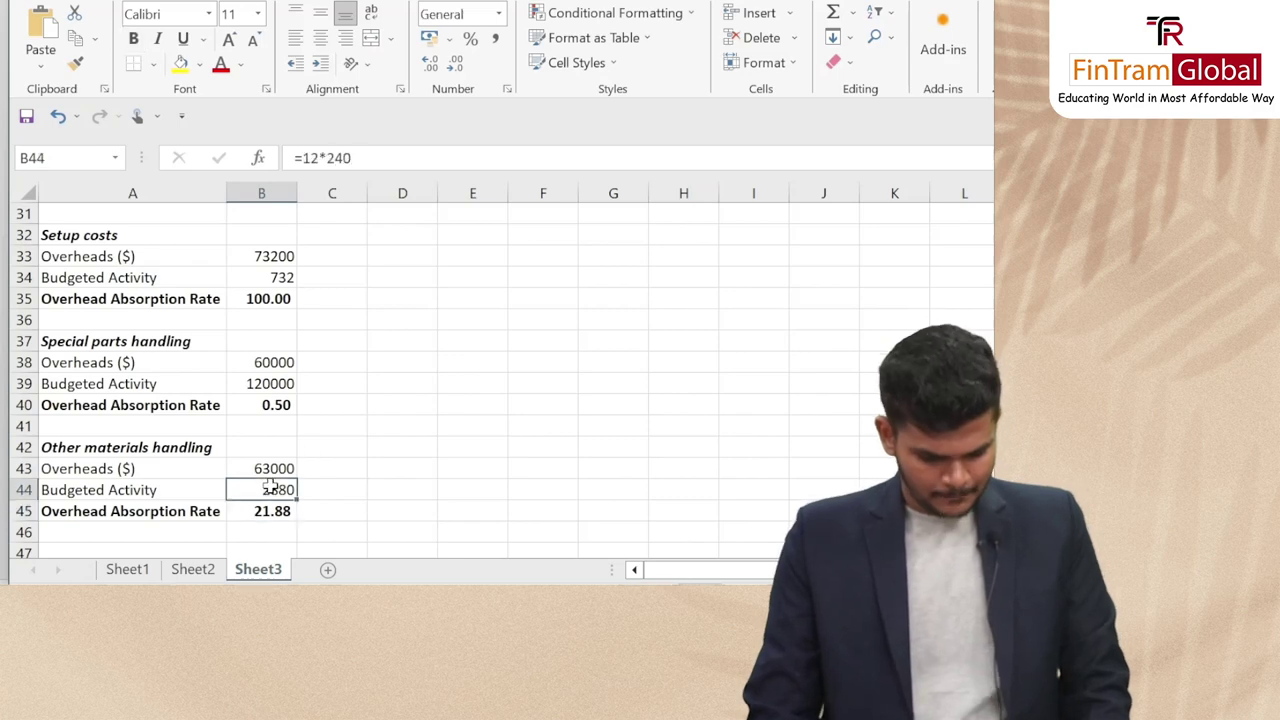
click(326, 157)
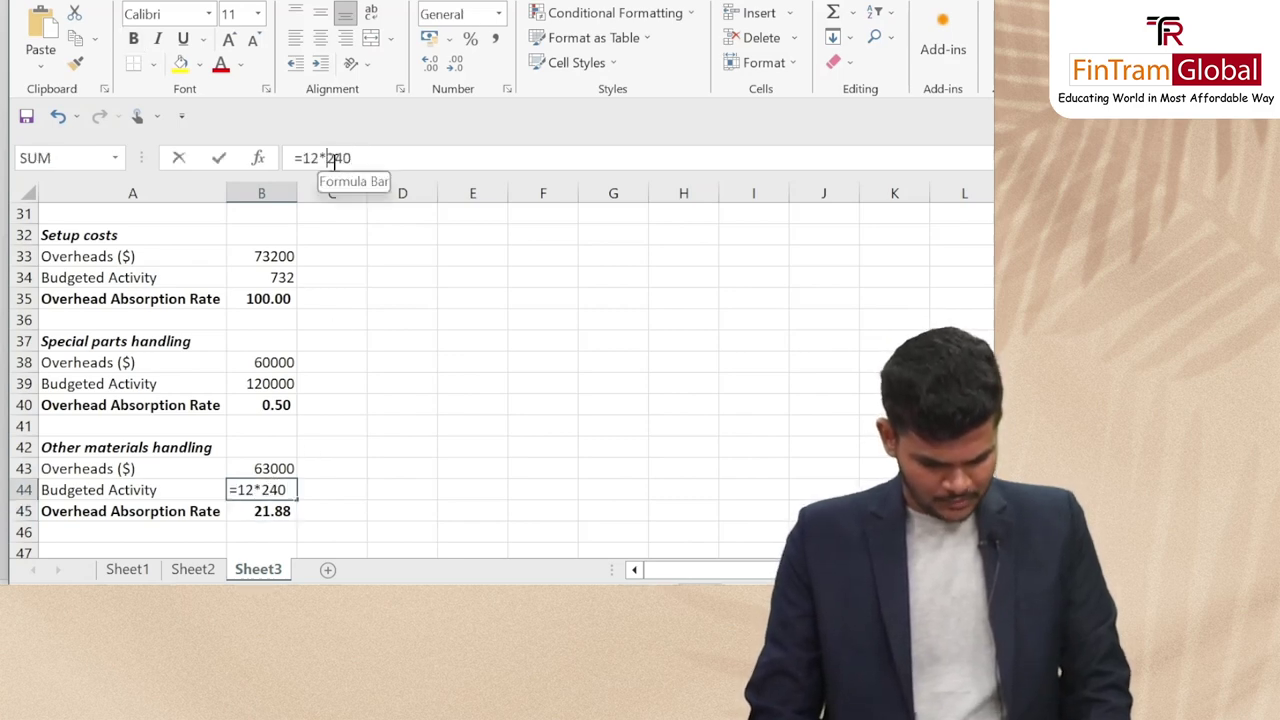
key(BackSpace)
text(+)
key(Return)
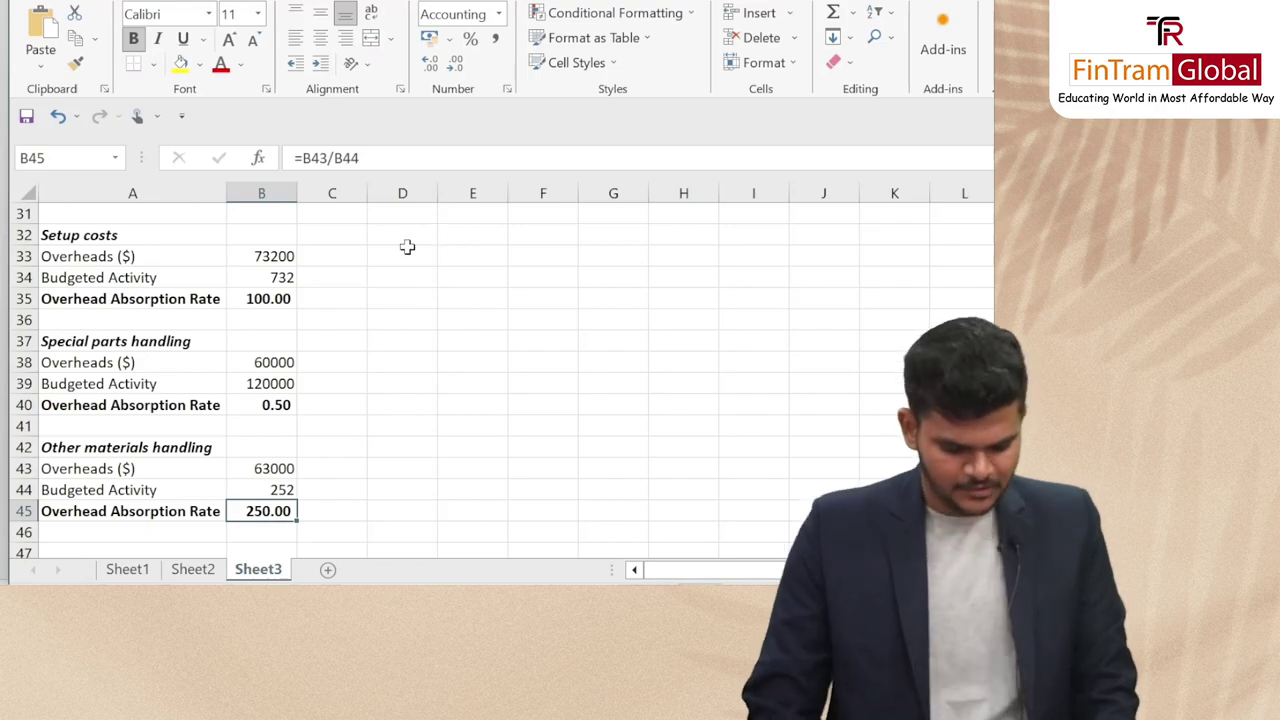
Select the Order handling label in the Word cost driver table
key(alt+Tab)
scroll(423, 263, down, 1)
scroll(438, 279, down, 2)
drag(286, 370, 73, 378)
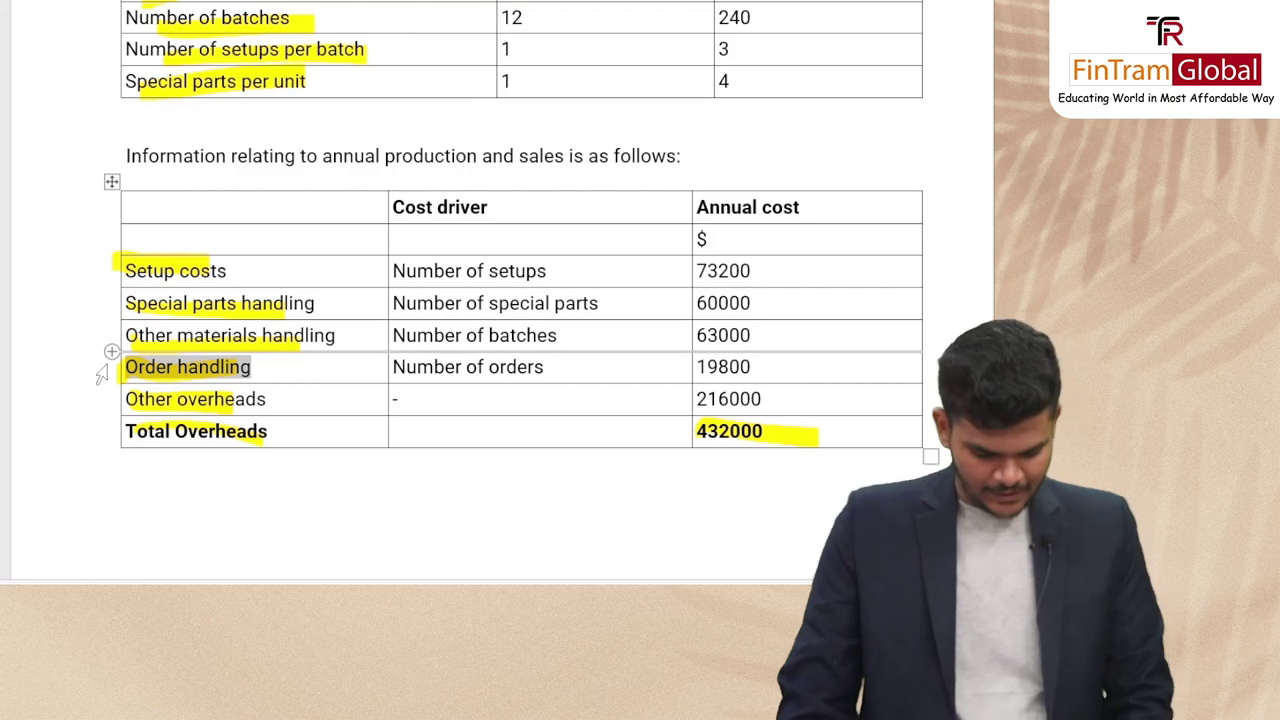
Copy the Other materials handling block in A42:B45 and paste the duplicate starting at A47 in Excel
key(alt+Tab)
scroll(130, 443, down, 2)
drag(169, 334, 245, 378)
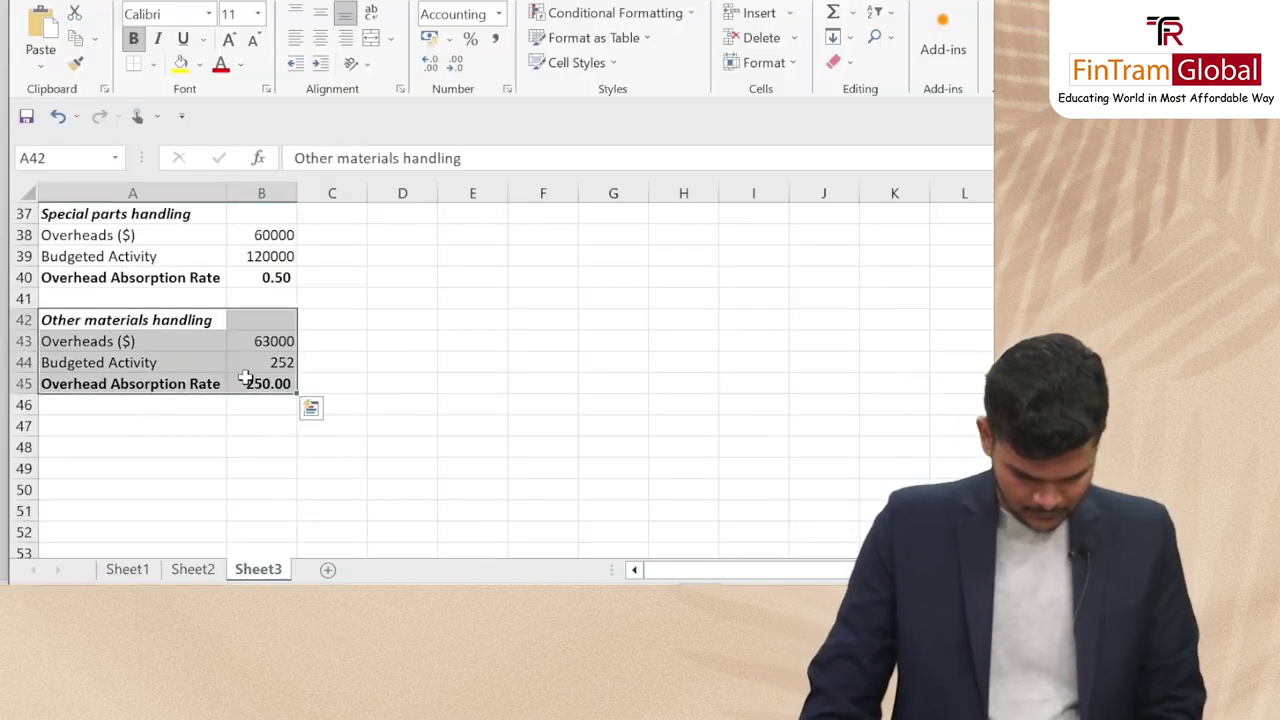
key(ctrl+c)
click(180, 426)
key(ctrl+v)
Replace the copied heading in A47 with Order handling, copied from the Word cost driver table
key(alt+Tab)
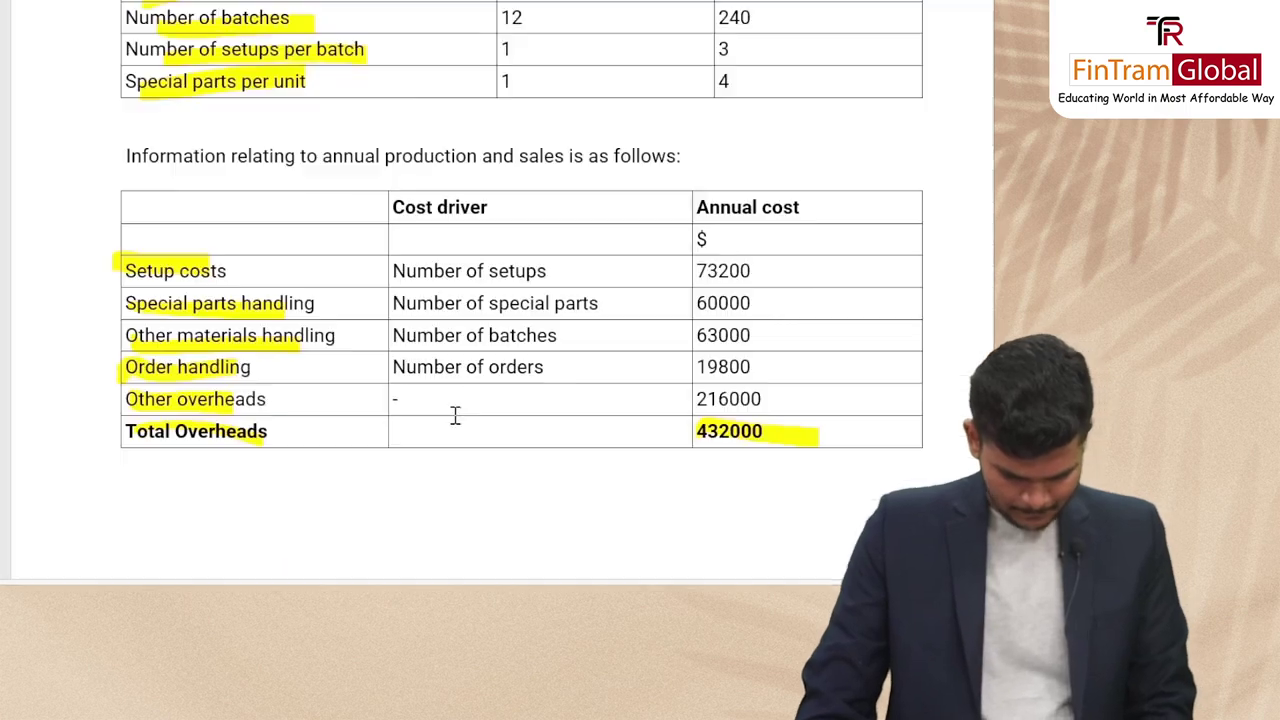
key(alt+Tab)
double_click(215, 426)
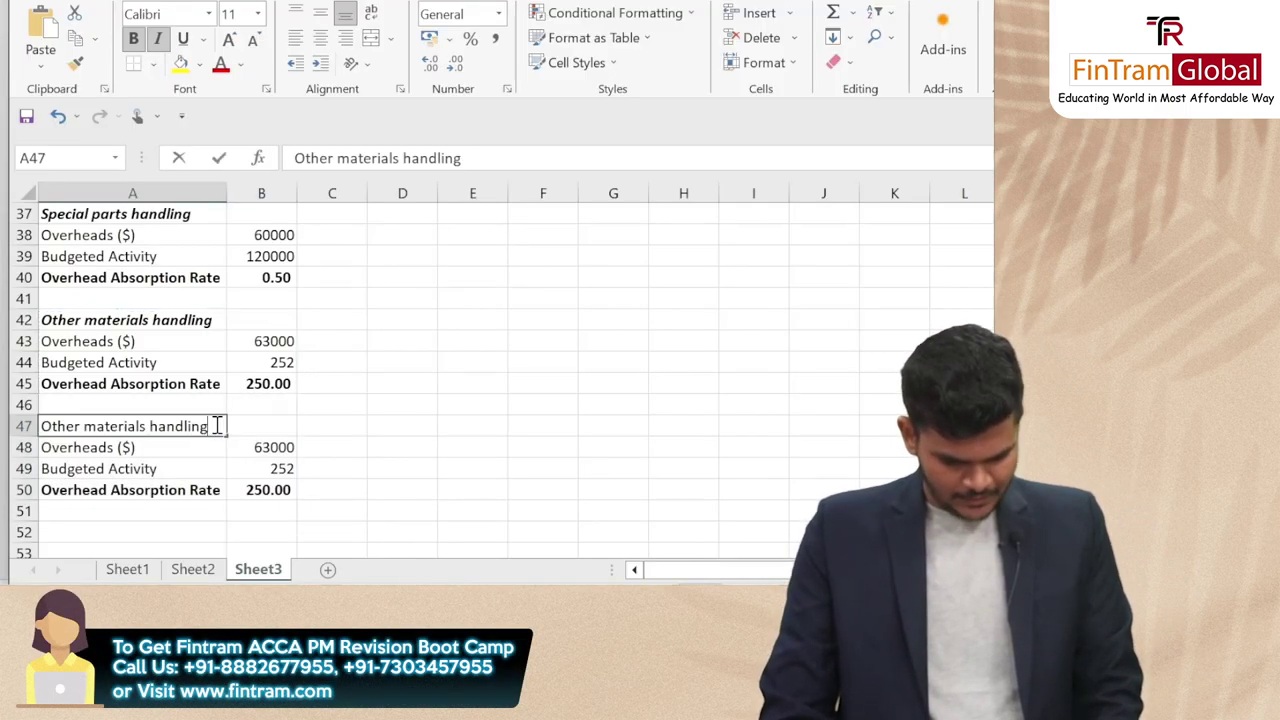
key(ctrl+shift+Left)
key(alt+Tab)
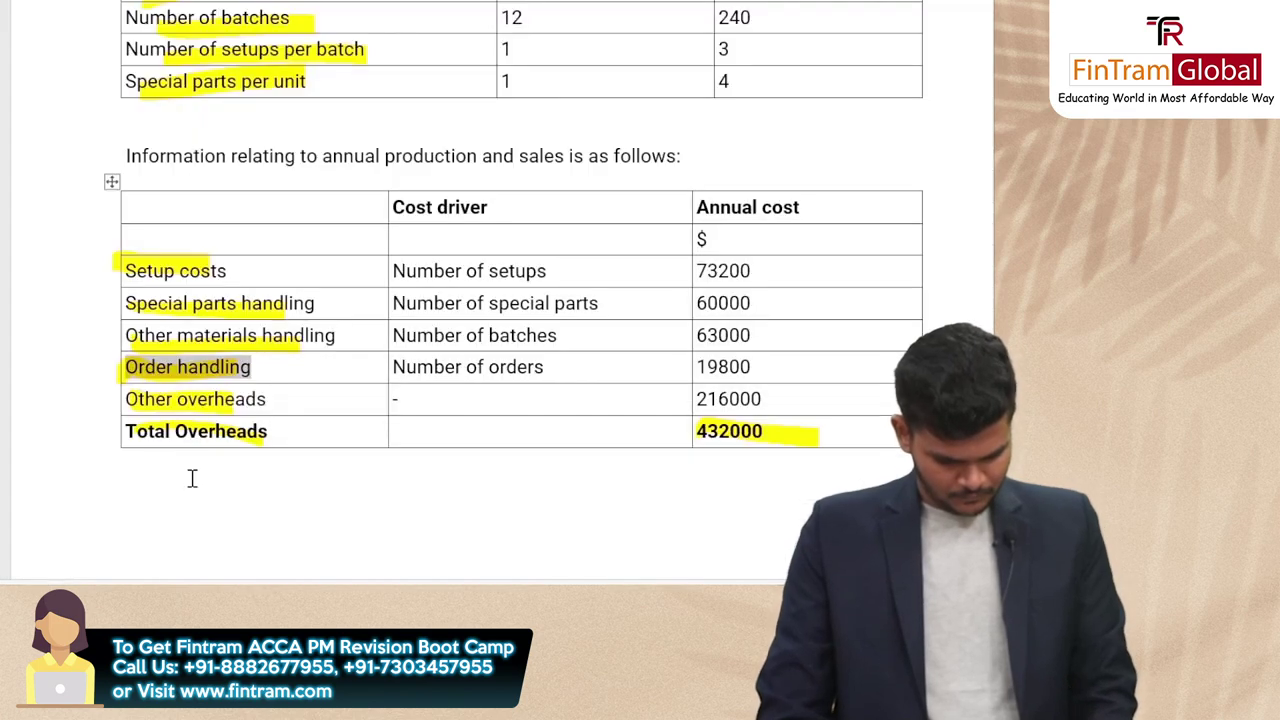
key(alt+Tab)
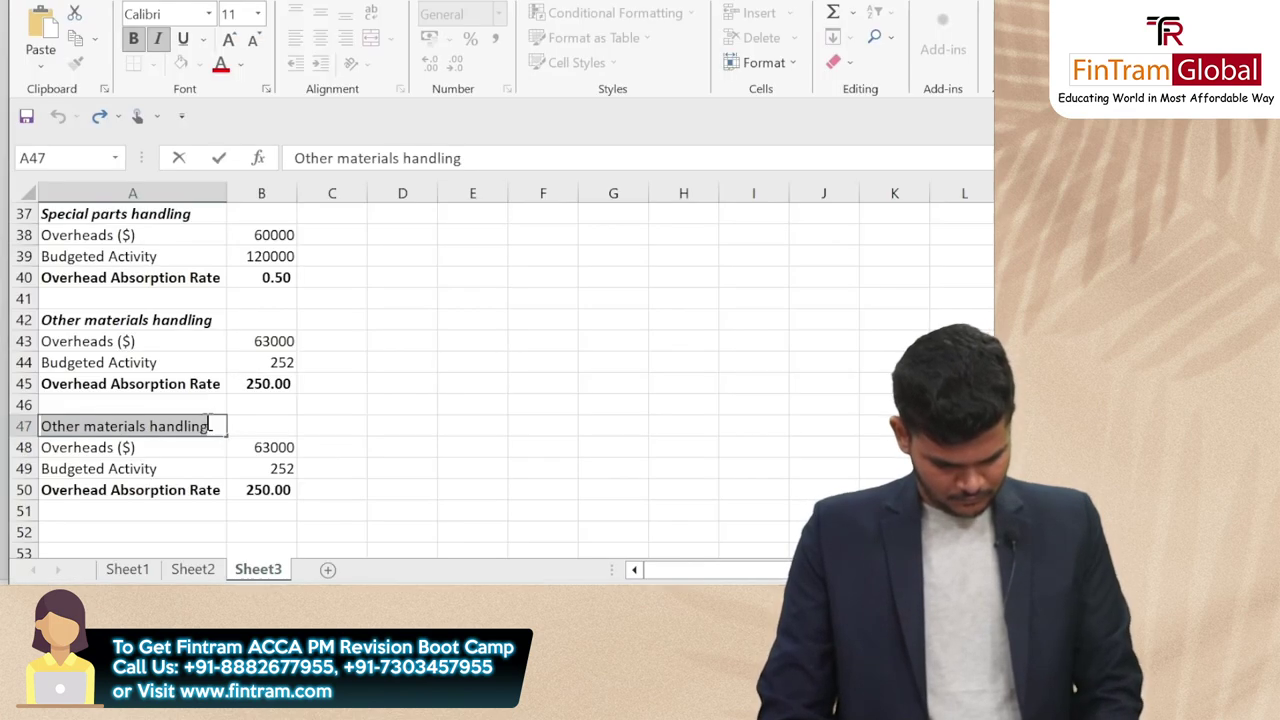
key(ctrl+v)
click(163, 462)
Set the order handling Overheads ($) in B48 to 19800, the annual cost given in Word
click(243, 446)
key(alt+Tab)
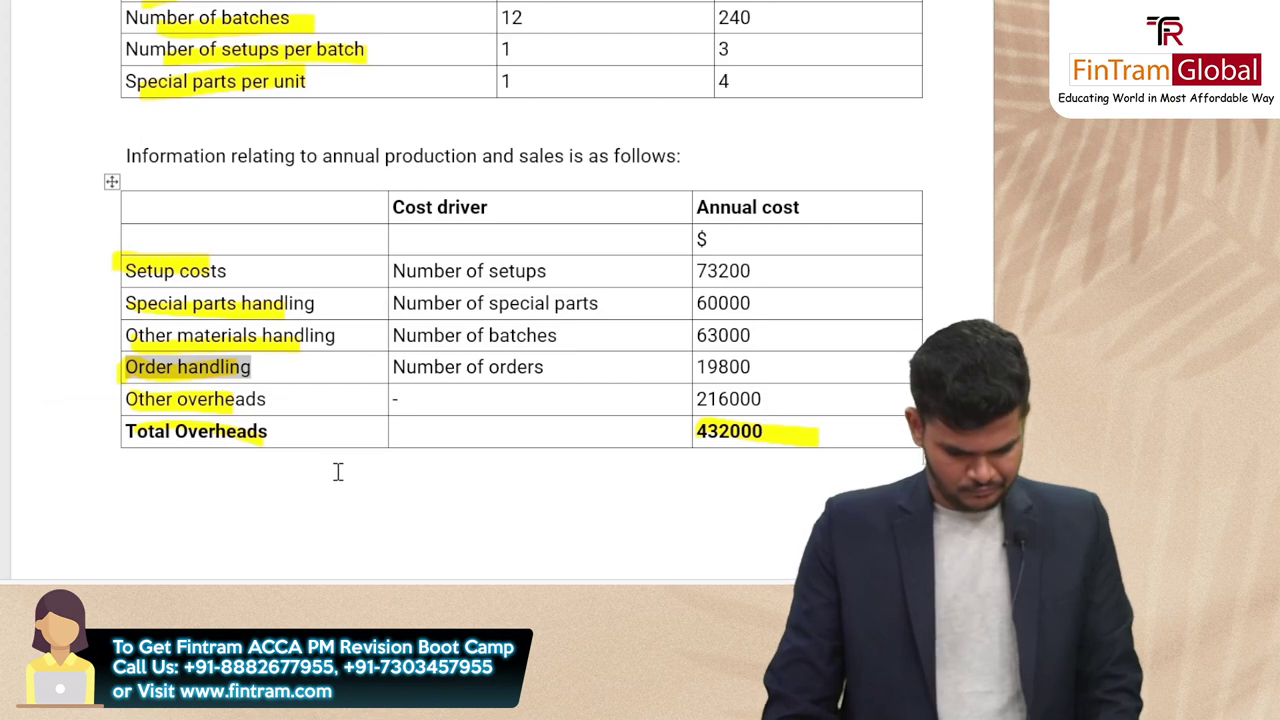
key(alt+Tab)
key(alt+Tab)
key(alt+Tab)
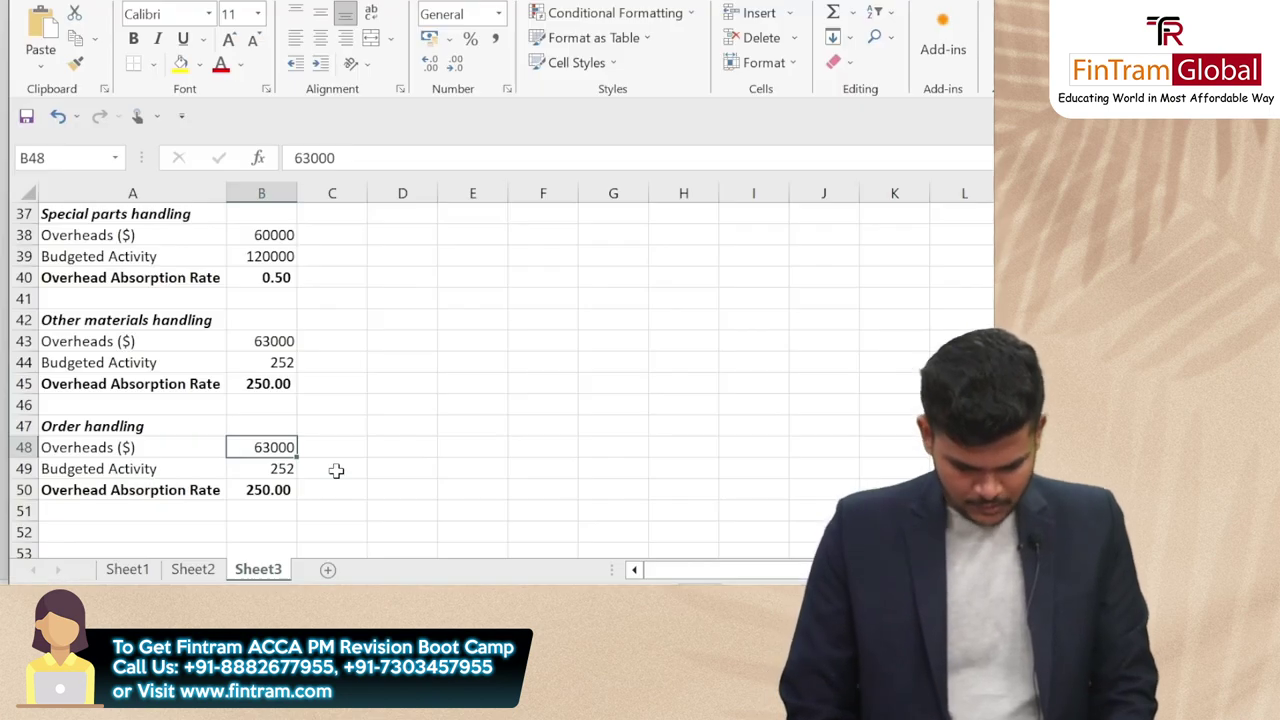
text(19800)
key(Return)
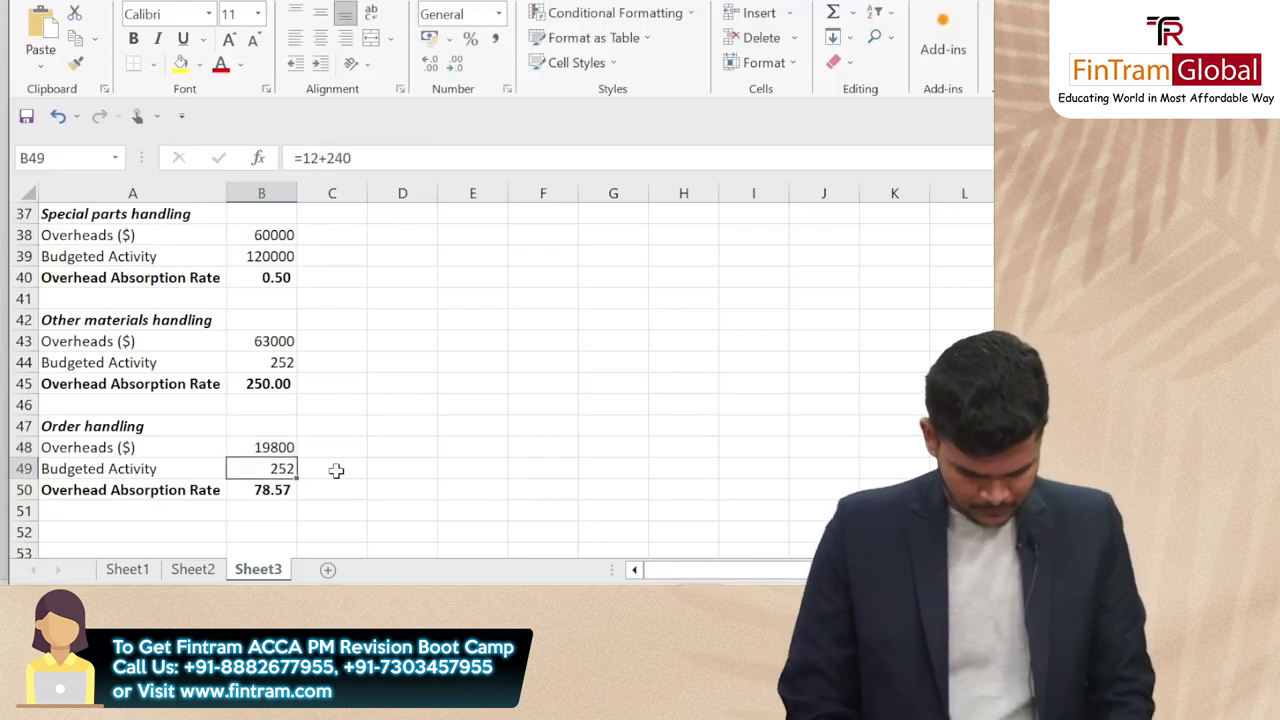
Look up the number of orders in Word and enter =10*140 as the order handling Budgeted Activity in B49
key(alt+Tab)
scroll(608, 377, up, 2)
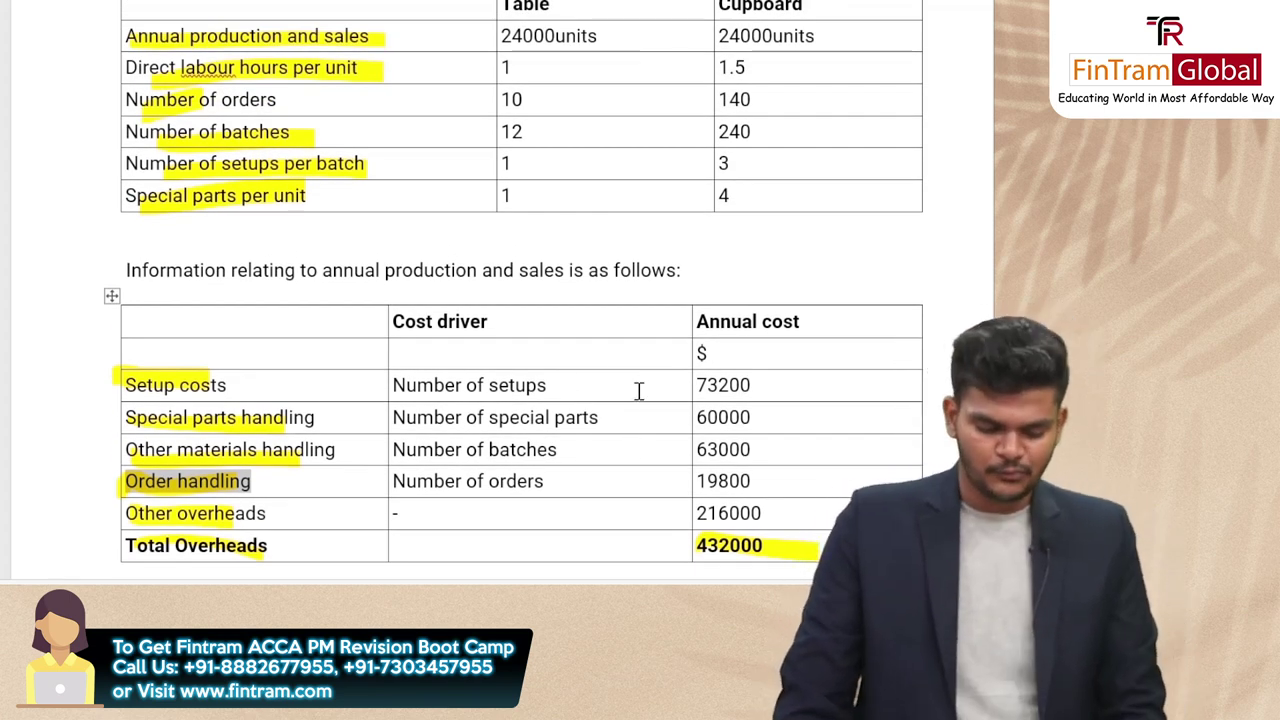
scroll(411, 209, up, 1)
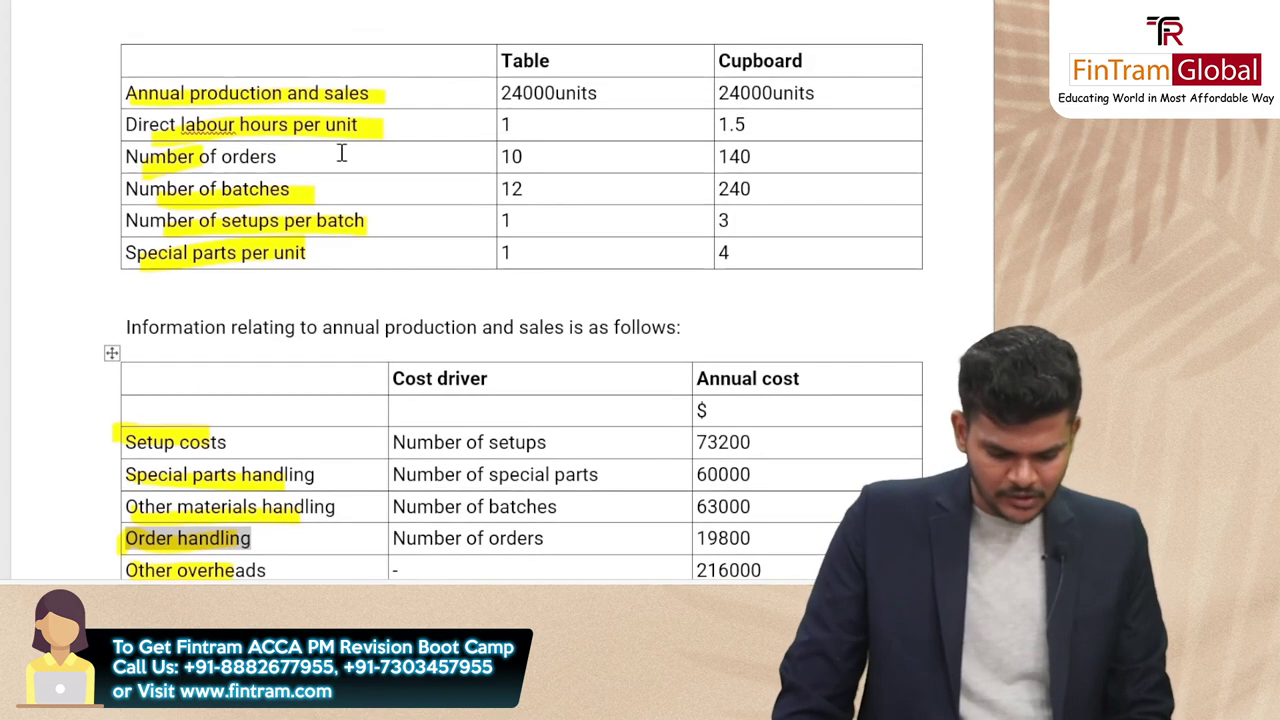
click(428, 160)
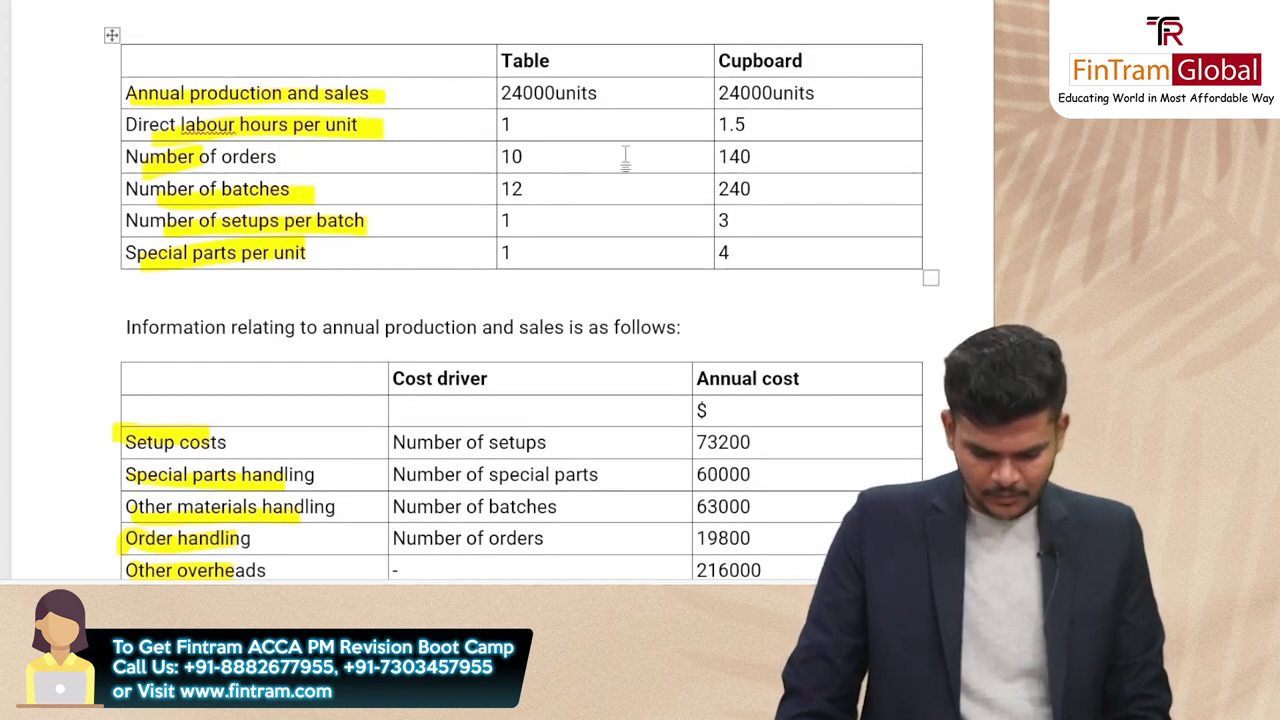
key(alt+Tab)
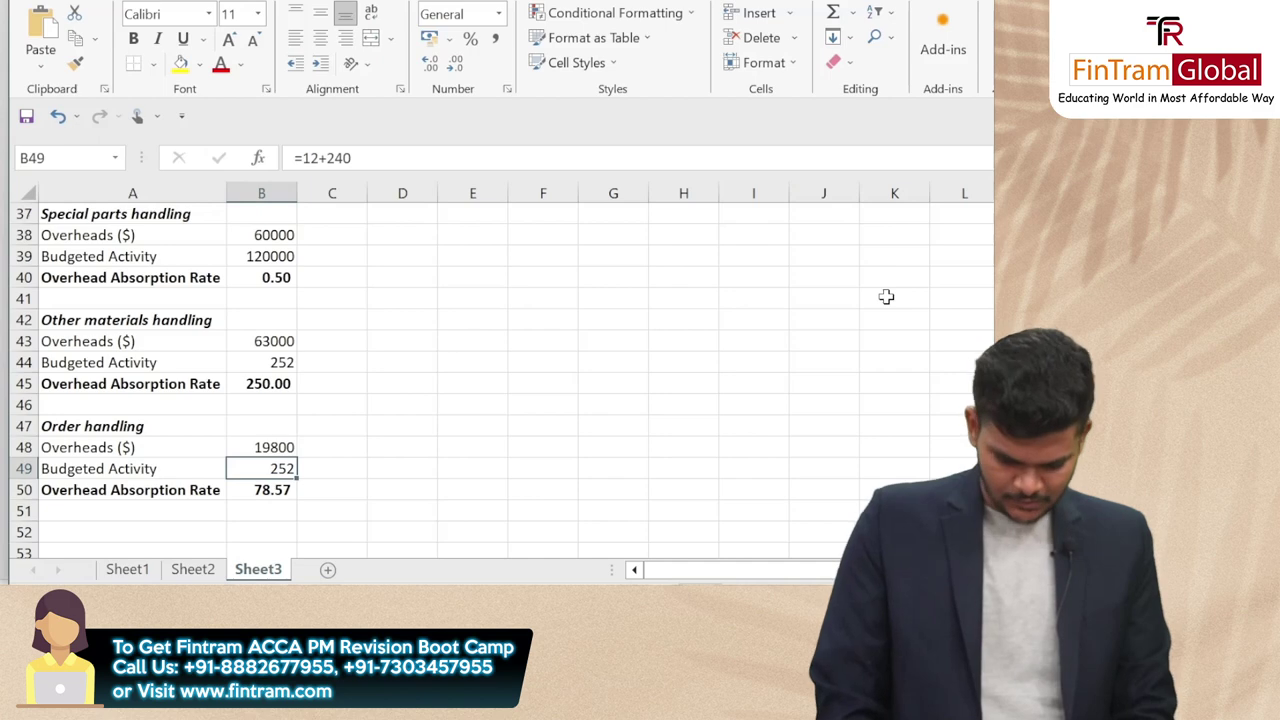
text(=10*14)
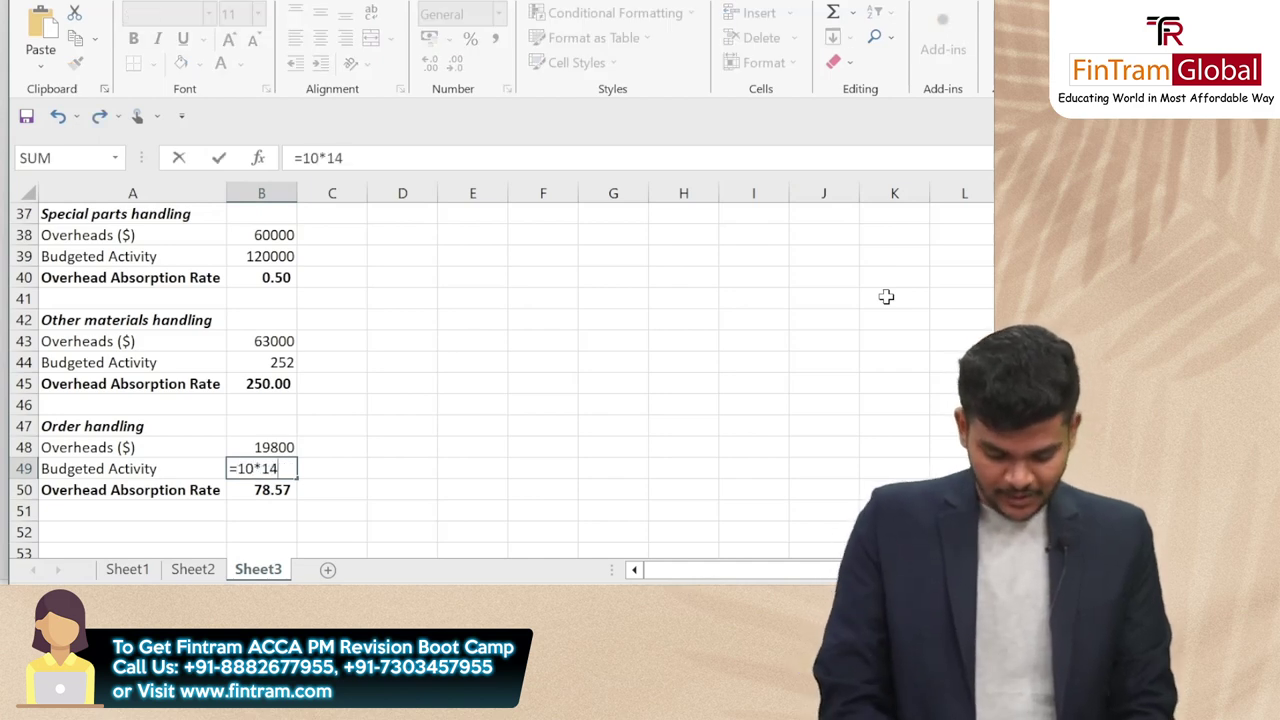
key(Return)
Change the order handling Budgeted Activity formula in B49 to =10+140
key(Up)
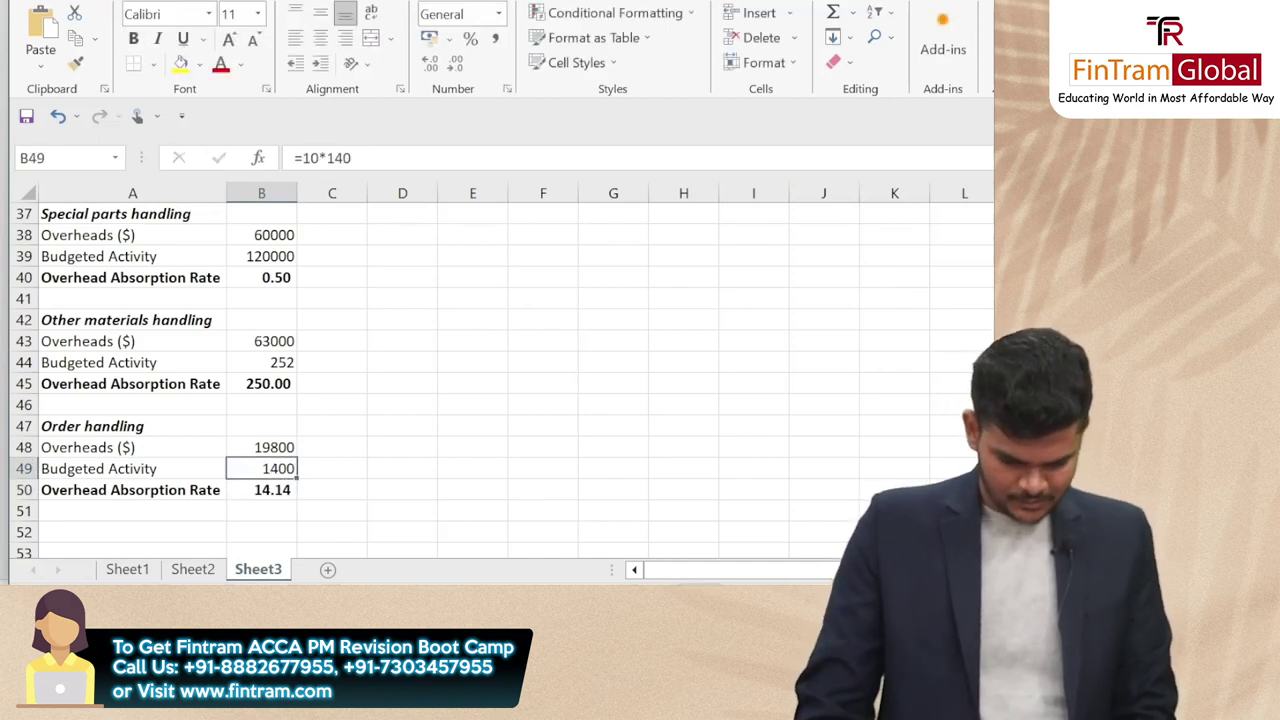
click(330, 158)
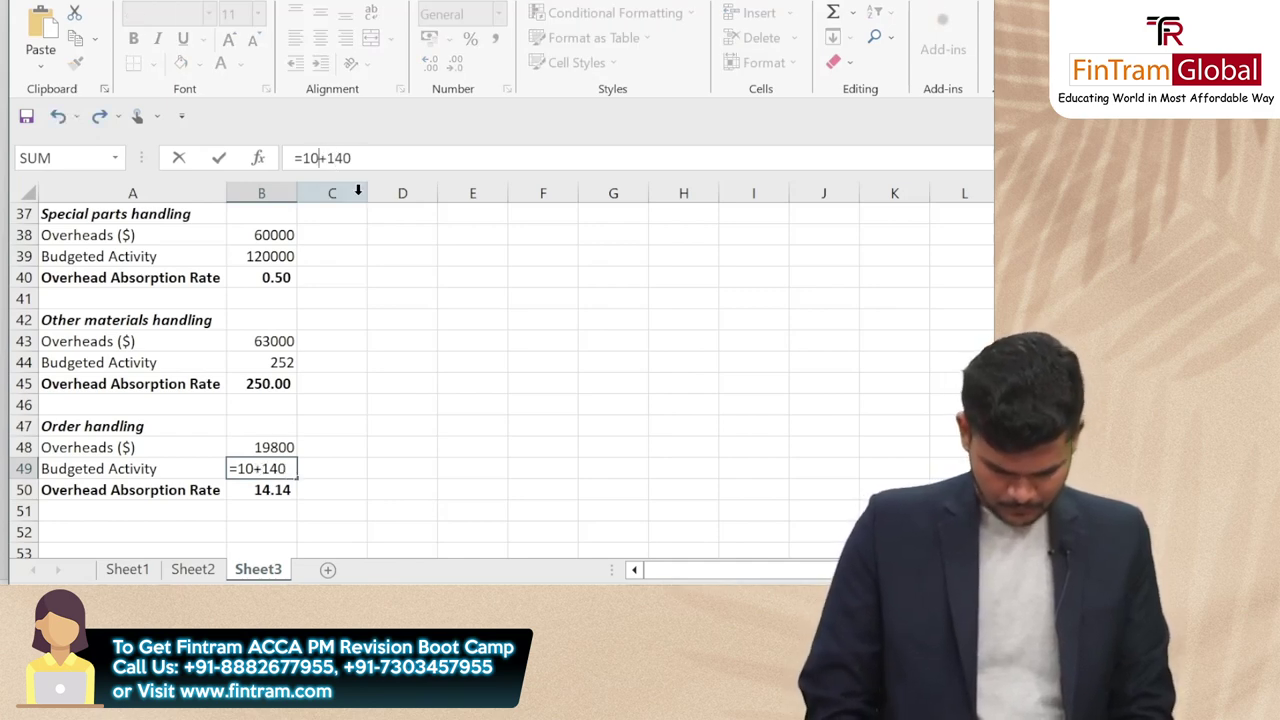
key(Return)
key(Up)
Copy the Order handling block in A47:B50 and paste the duplicate starting at A52
key(Down)
key(Left)
key(Up)
key(Up)
key(Up)
key(shift+Down)
key(shift+Down)
key(shift+Down)
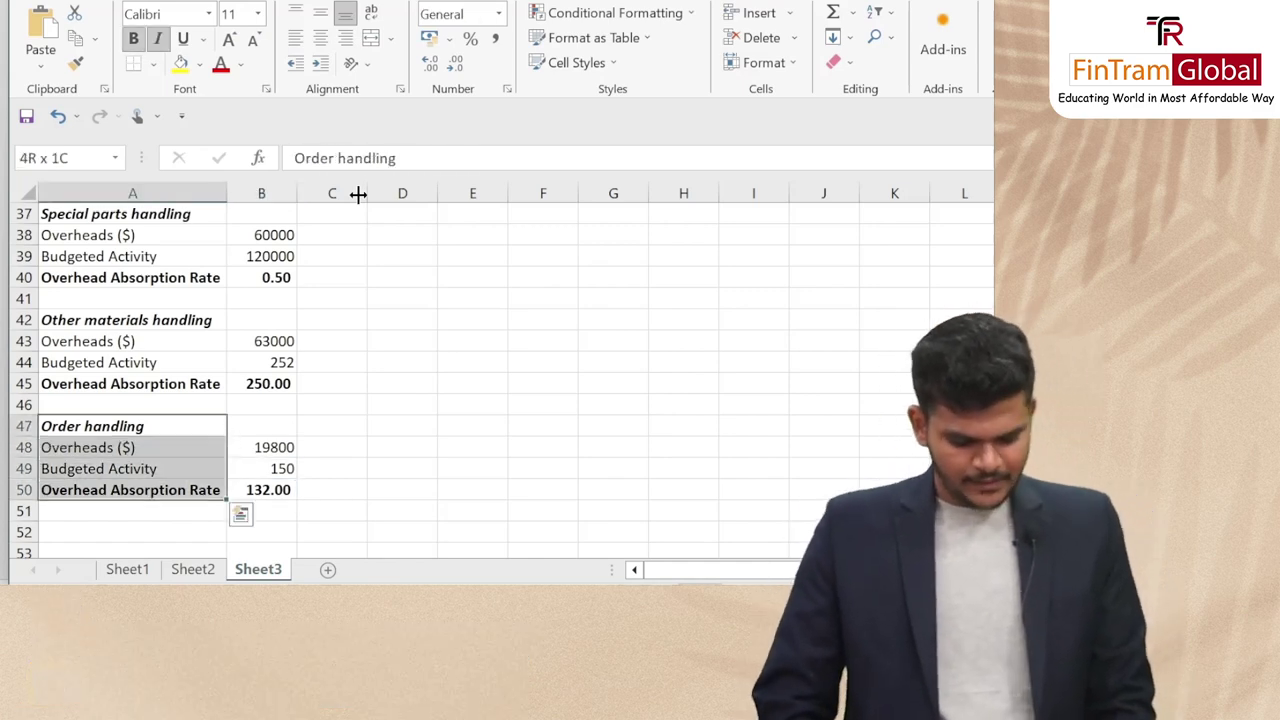
key(shift+Right)
key(ctrl+c)
scroll(112, 277, down, 3)
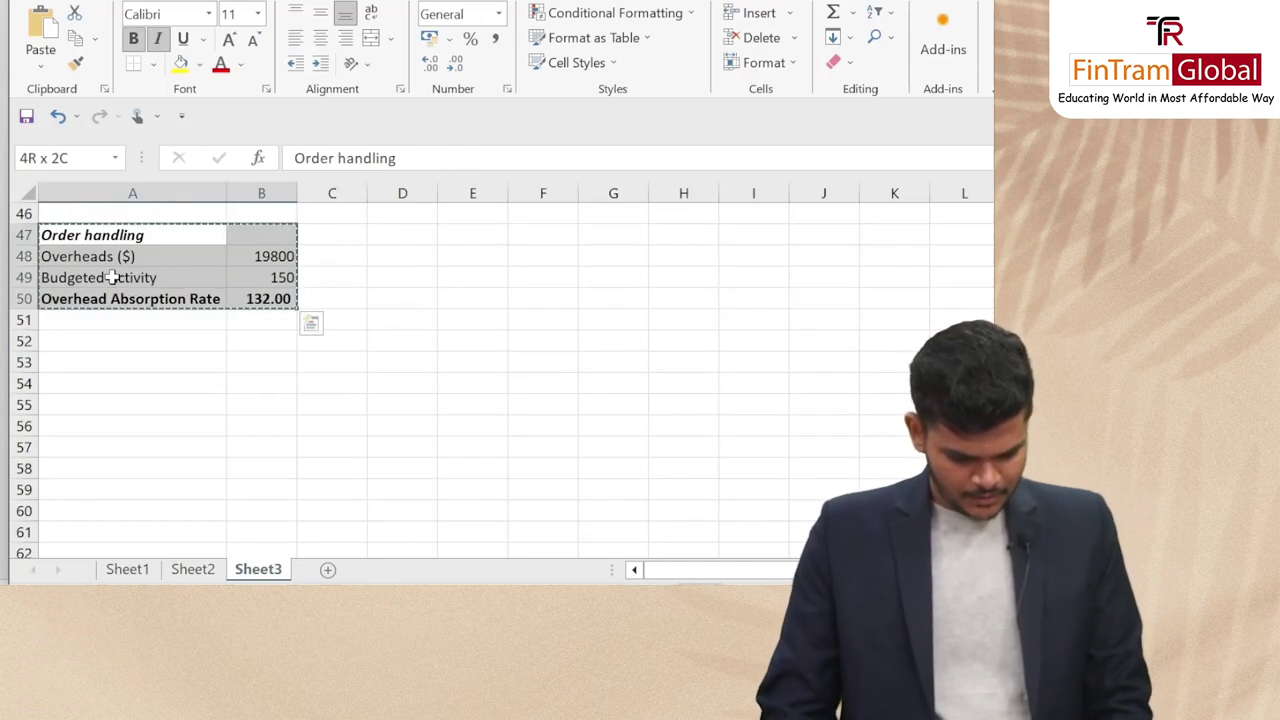
click(122, 347)
key(ctrl+v)
Replace the copied heading in A52 with Other overheads, copied from the Word cost driver table
key(alt+Tab)
scroll(214, 420, down, 3)
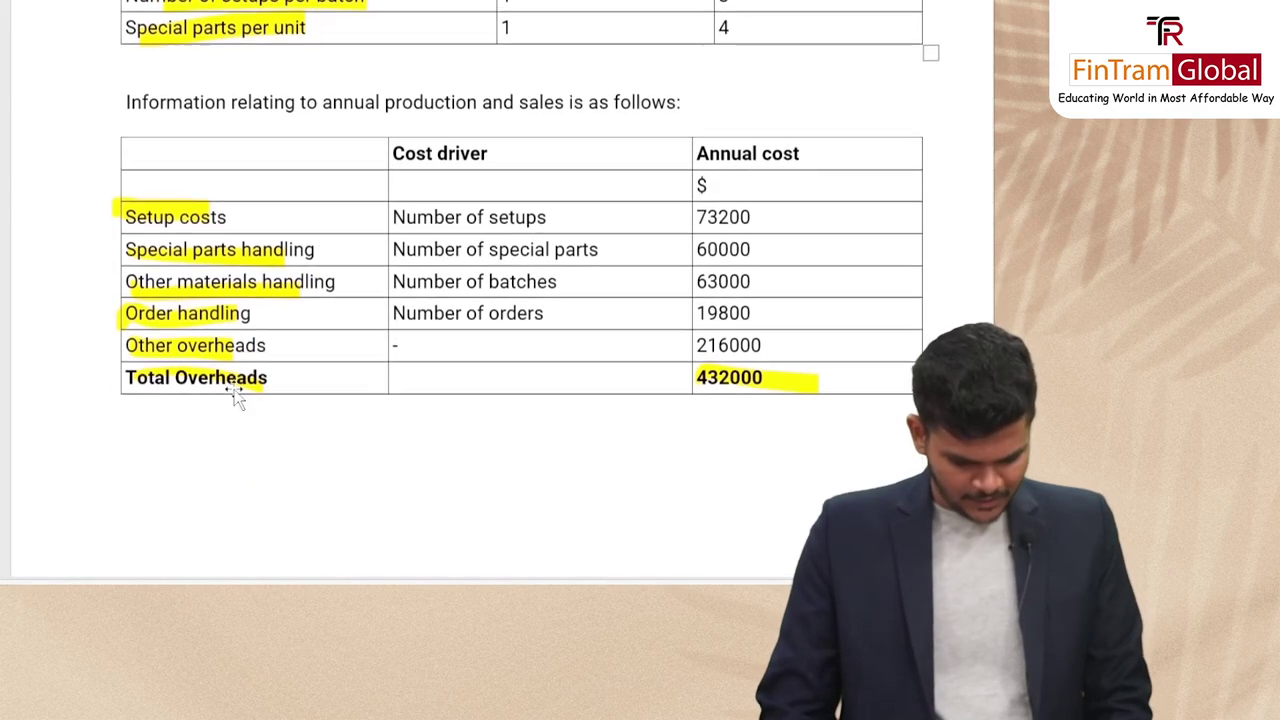
drag(268, 345, 55, 345)
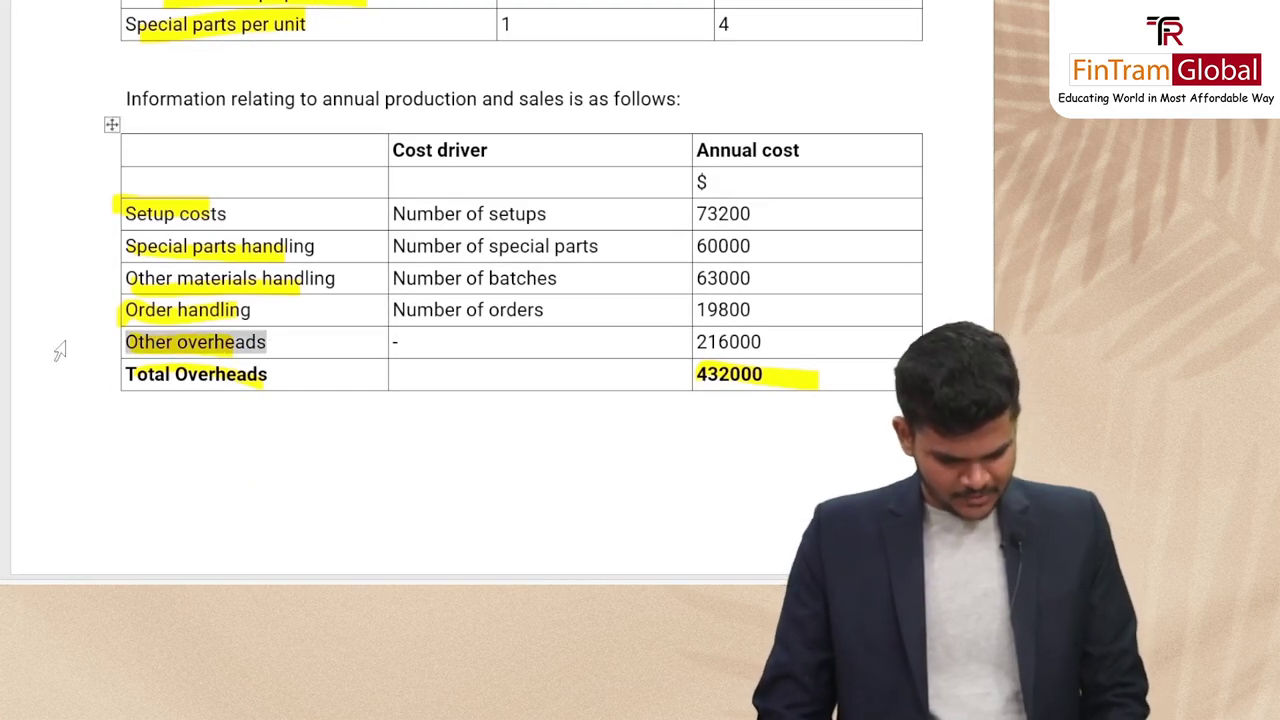
key(alt+Tab)
click(171, 363)
click(180, 341)
double_click(112, 341)
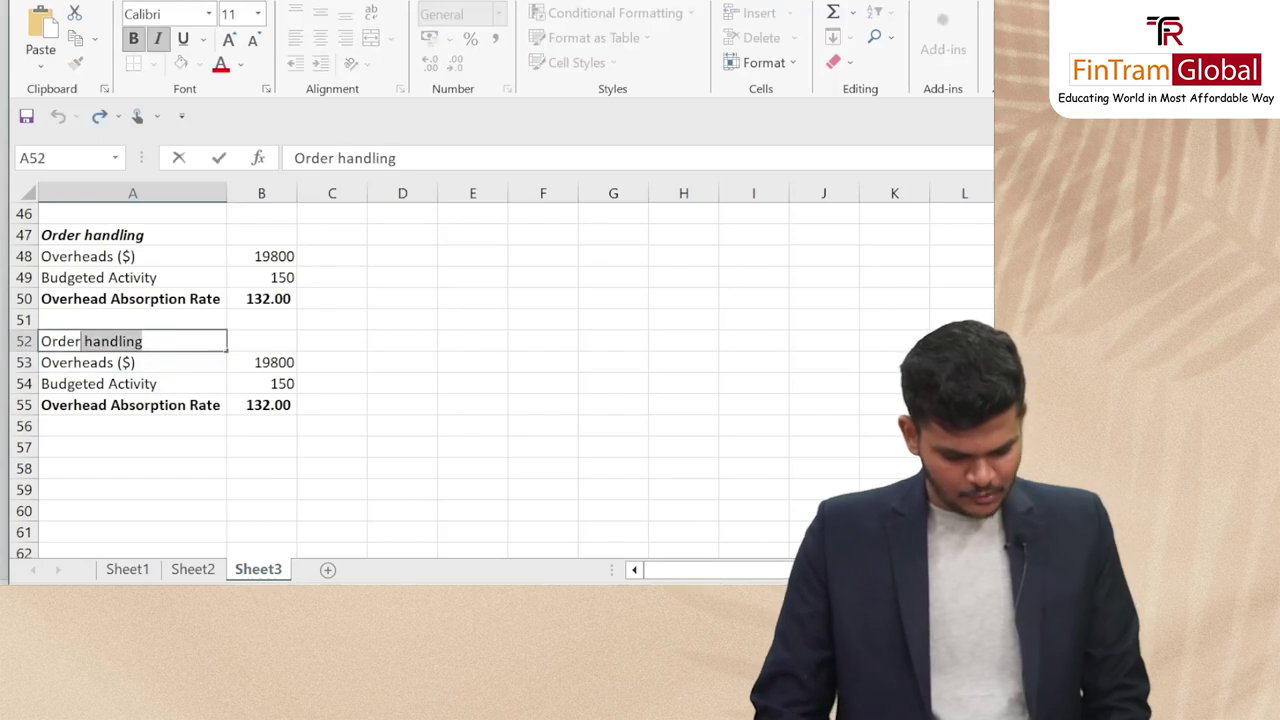
key(shift+Home)
key(ctrl+v)
click(124, 368)
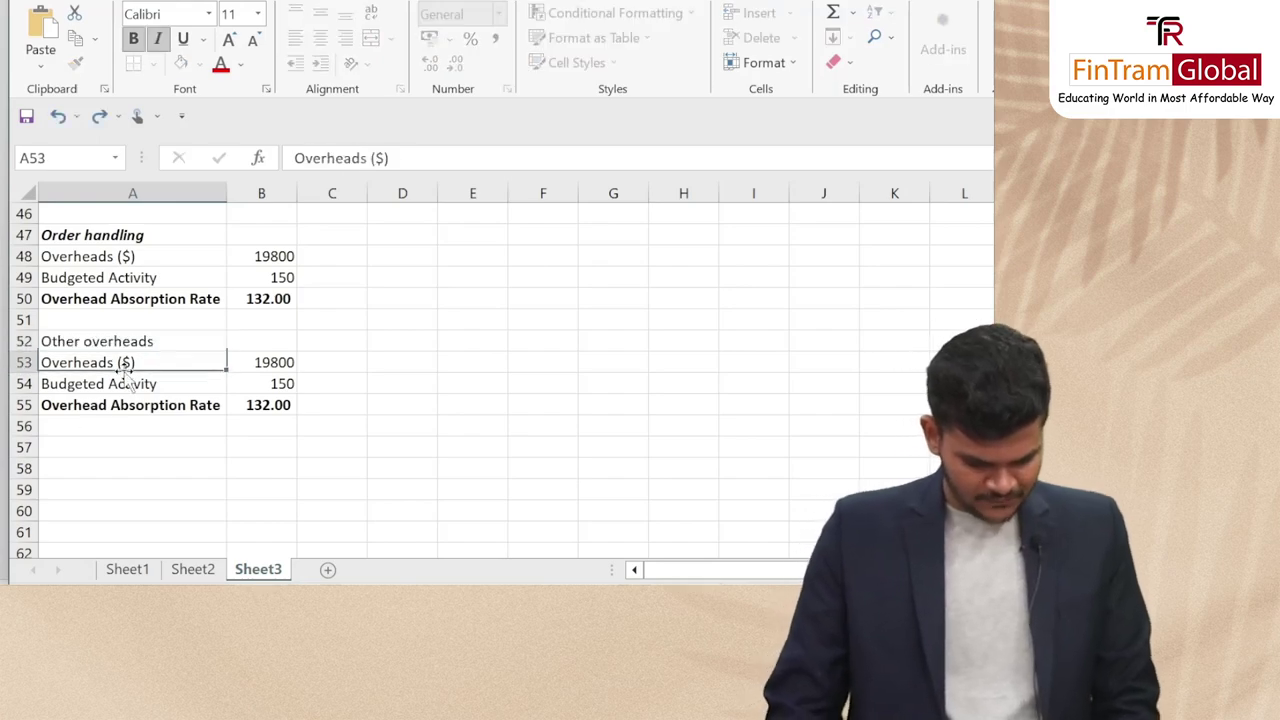
Set the Other overheads block's Overheads ($) in B53 to 216000, the annual cost given in Word
click(262, 362)
key(alt+Tab)
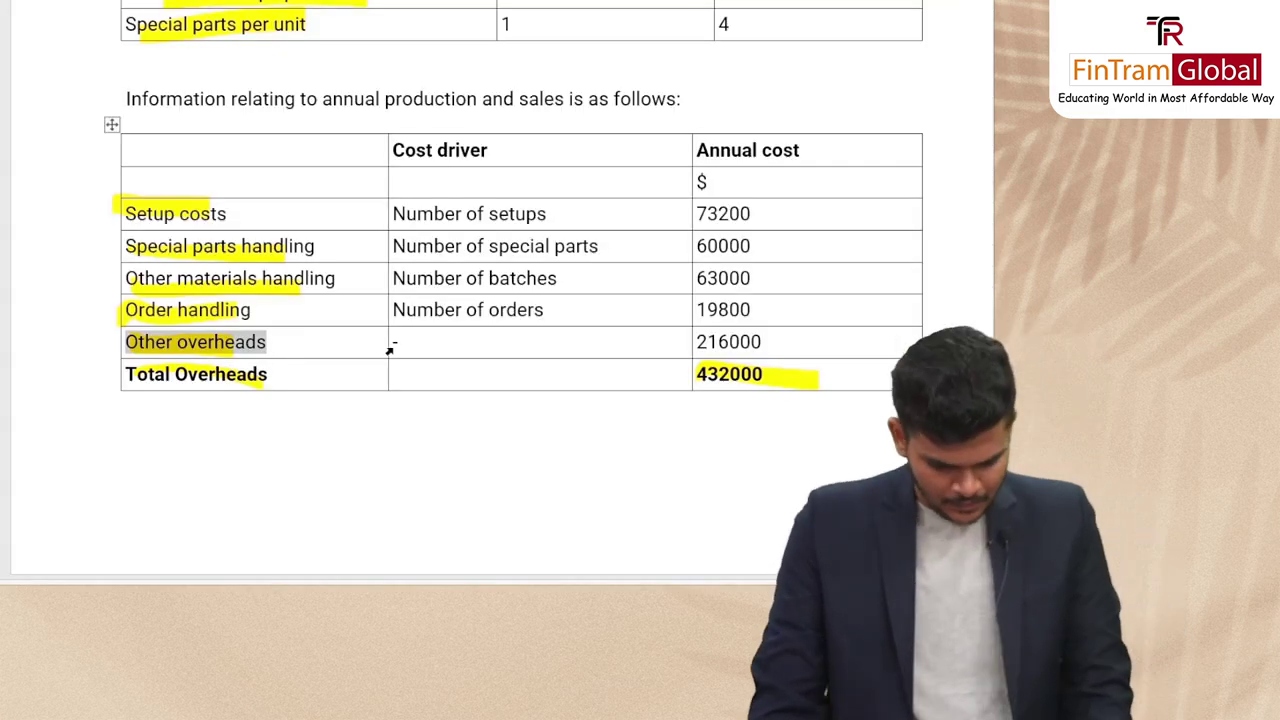
click(727, 345)
key(alt+Tab)
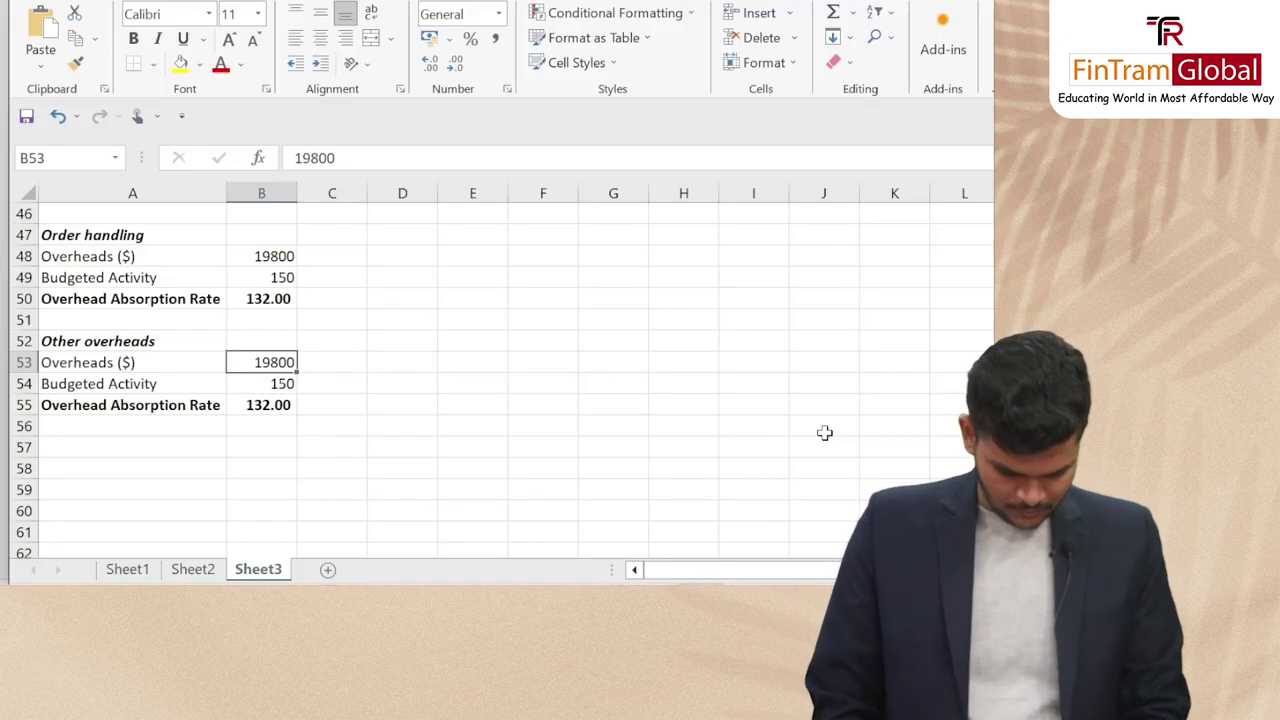
text(216000)
key(Return)
Check the direct labour hours in Word and copy the Budgeted Activity formula from B15 into B54 for other overheads
key(alt+Tab)
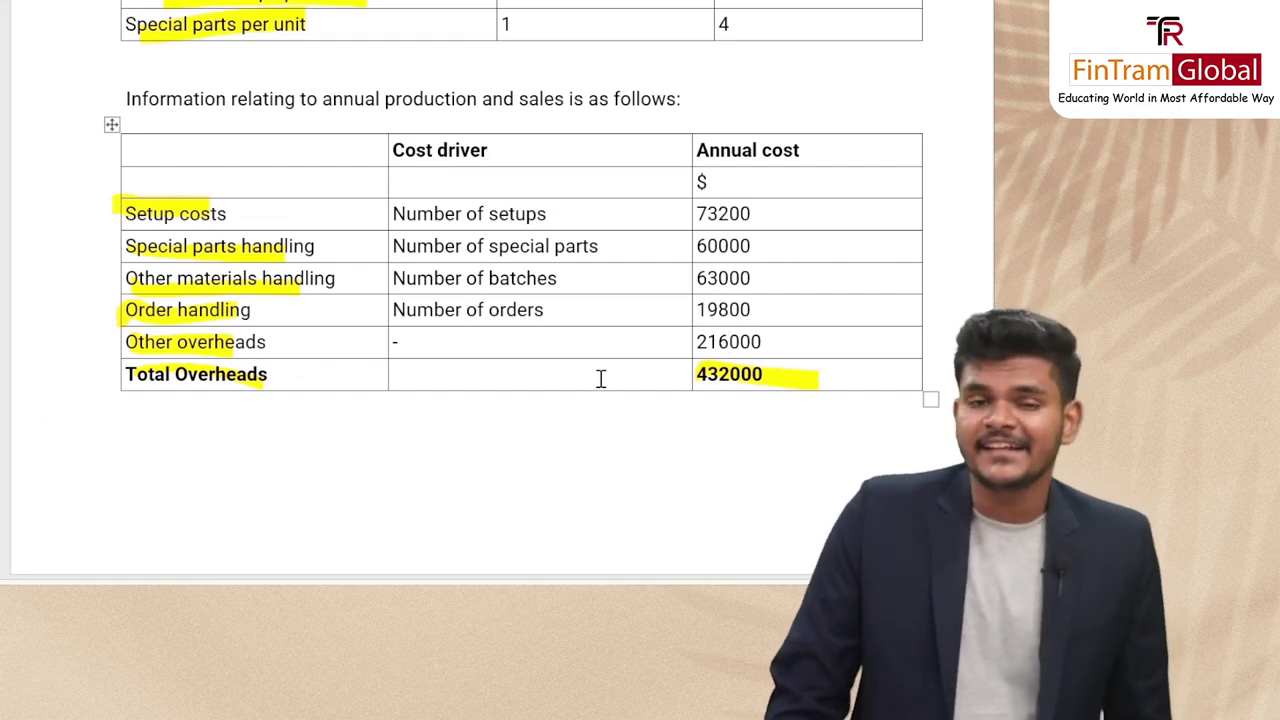
scroll(590, 374, up, 5)
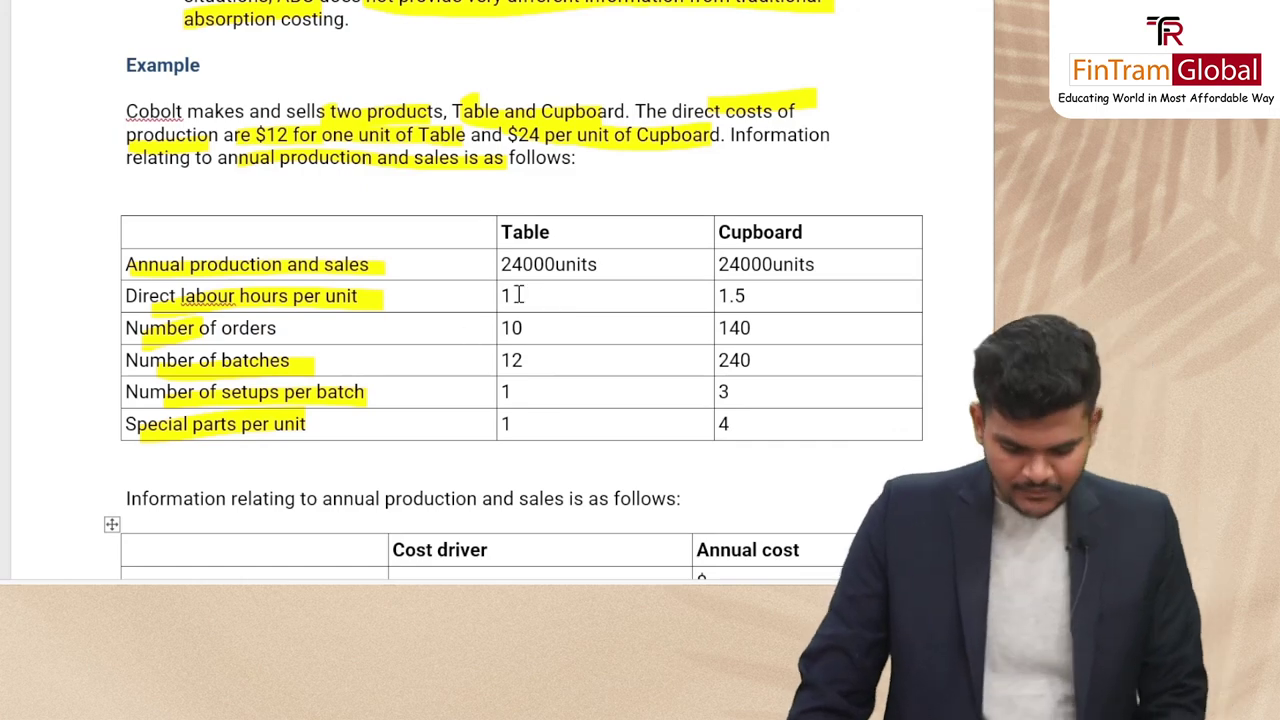
key(alt+Tab)
scroll(654, 289, up, 15)
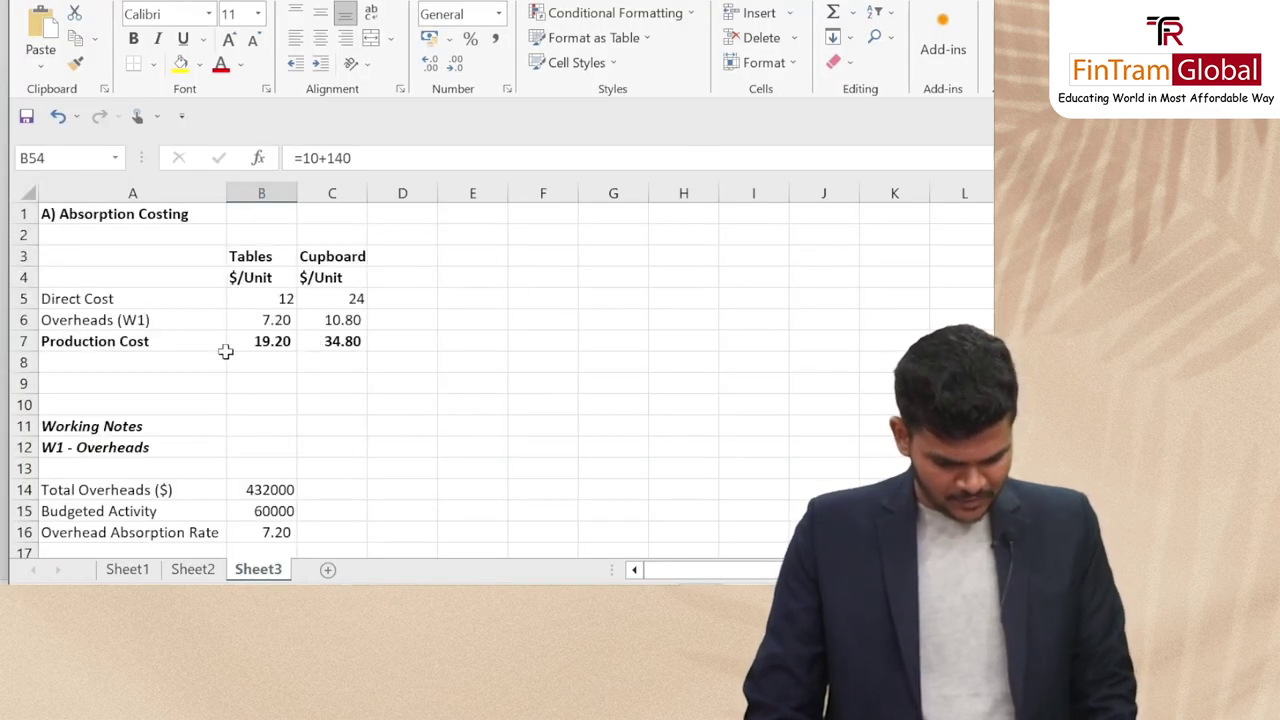
scroll(230, 342, down, 2)
click(268, 383)
key(ctrl+c)
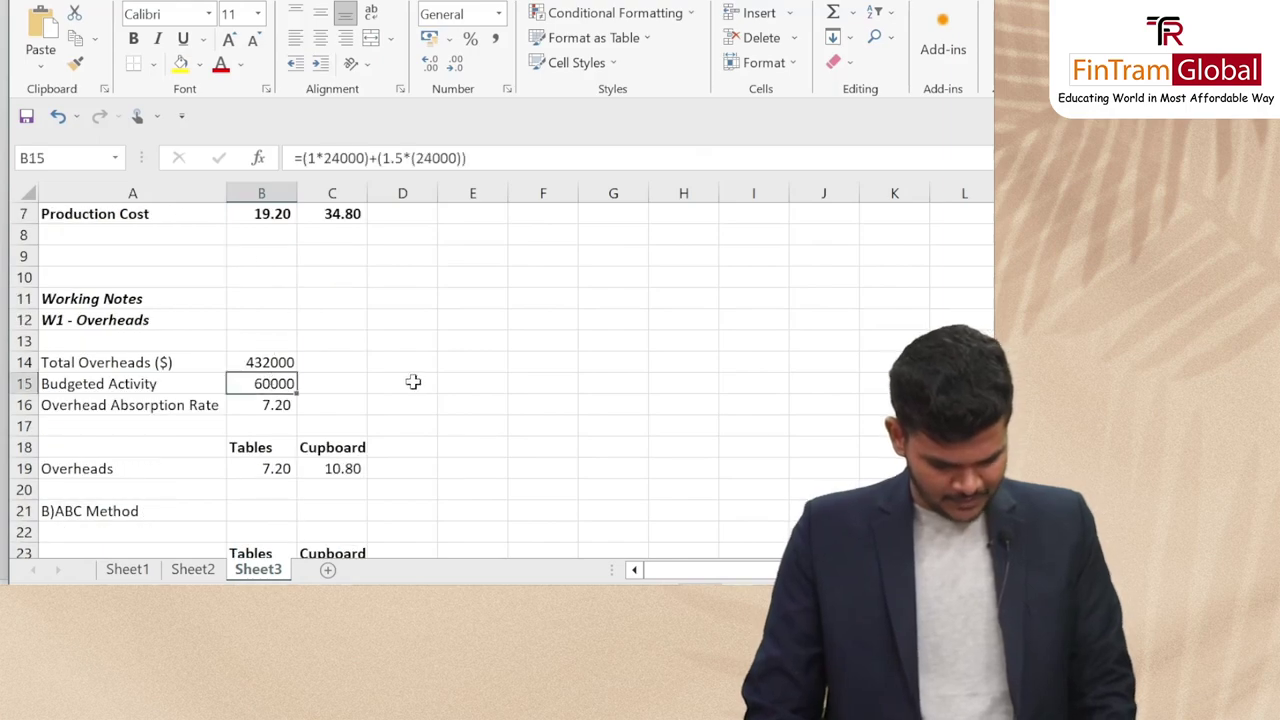
scroll(414, 382, down, 4)
scroll(414, 382, up, 3)
scroll(414, 382, down, 12)
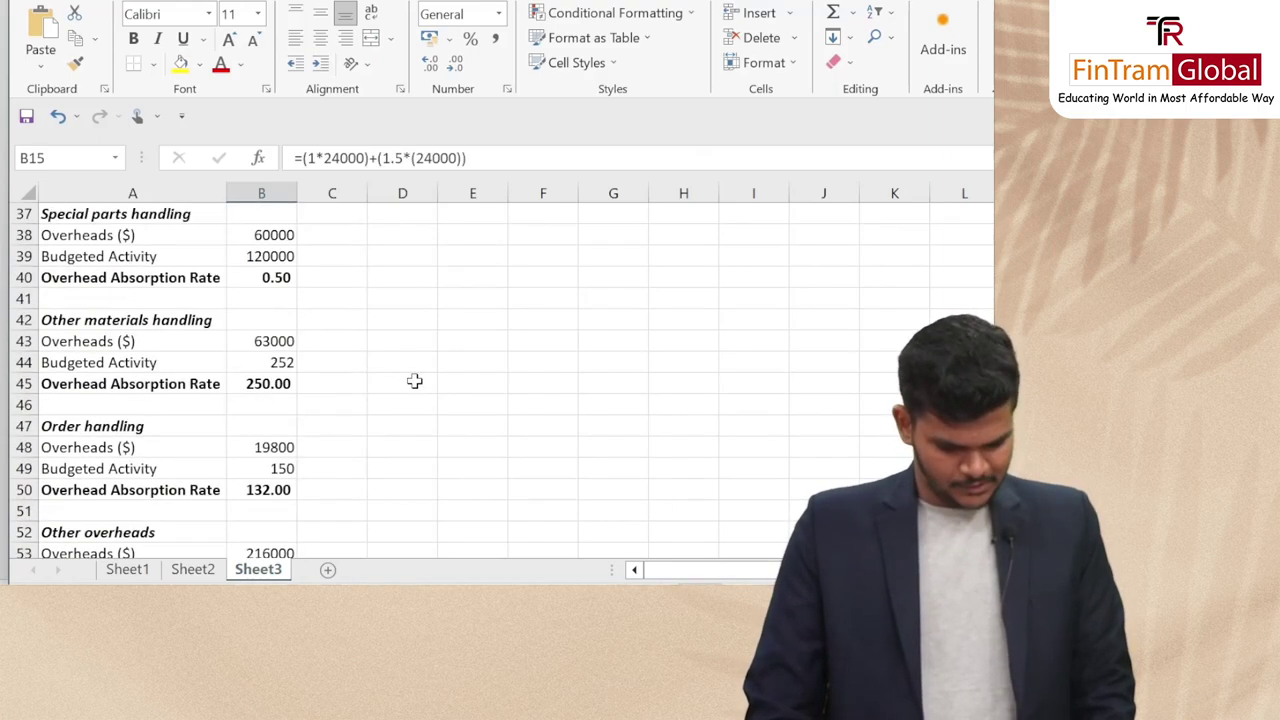
scroll(425, 382, down, 2)
scroll(346, 317, up, 2)
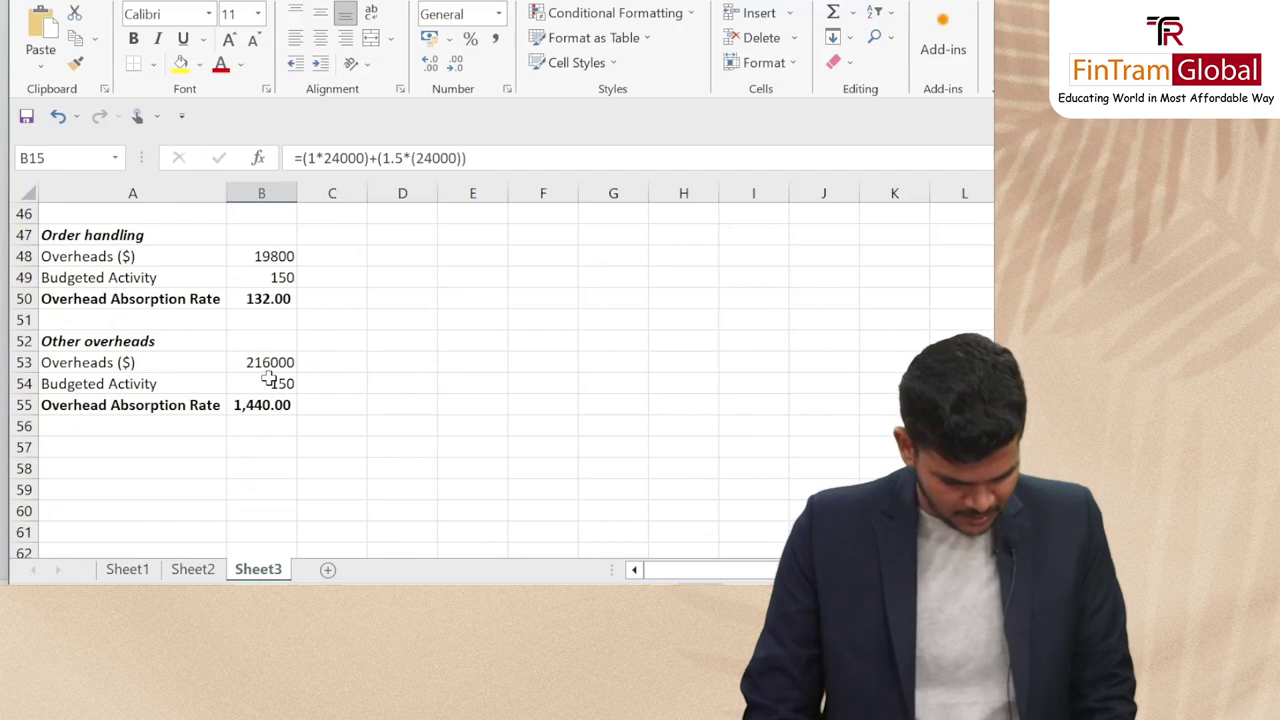
scroll(266, 375, down, 1)
scroll(283, 443, up, 2)
click(280, 446)
key(ctrl+v)
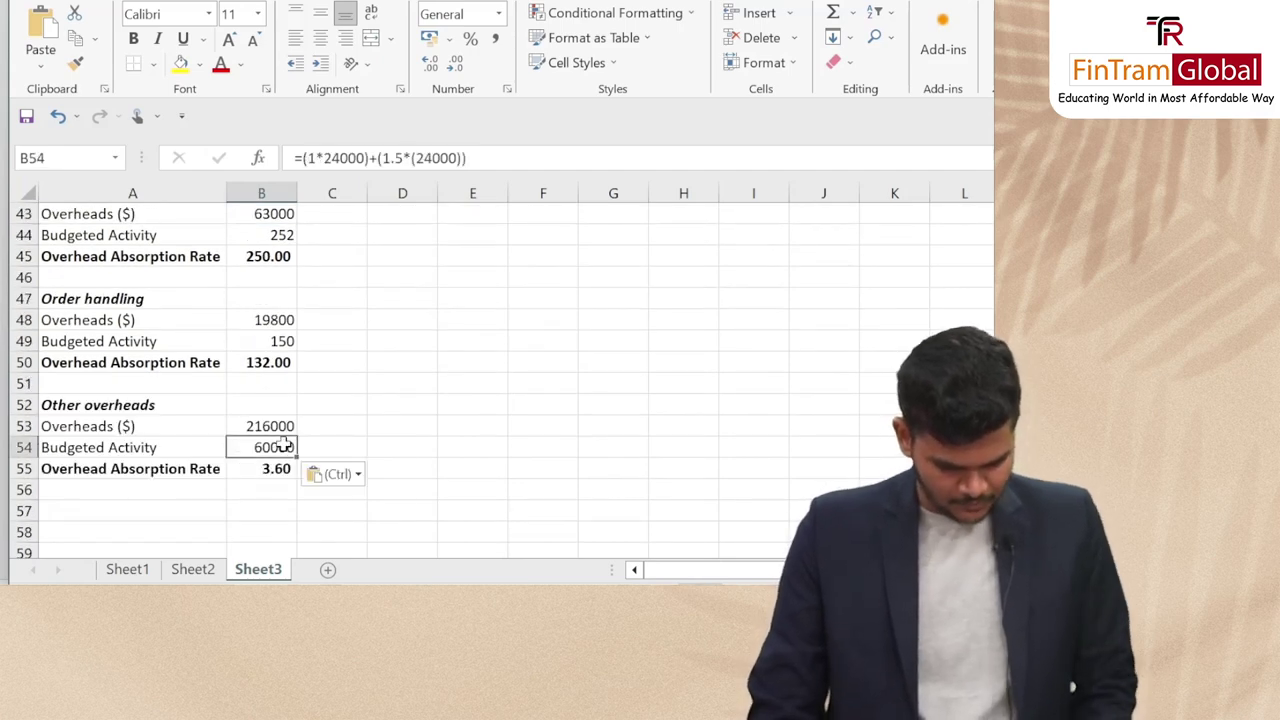
key(Down)
key(Down)
key(Up)
key(Up)
key(Up)
key(Up)
key(Up)
key(Up)
key(Up)
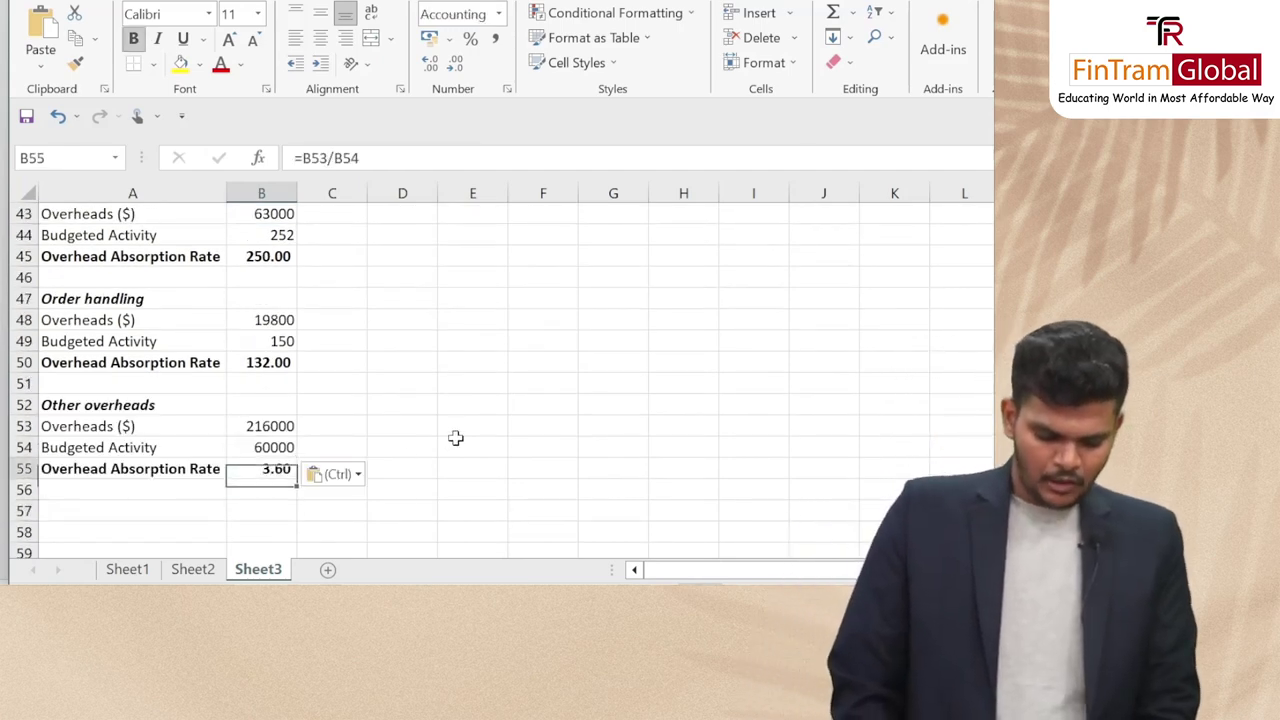
Review the overhead absorption rate blocks of all cost pools in the W1 - Overheads working notes
key(Up)
key(Up)
key(Up)
key(Up)
key(Up)
key(Up)
key(Up)
key(Up)
key(Up)
key(Up)
key(Up)
key(Up)
key(Up)
key(Up)
key(Up)
key(Up)
key(Up)
key(Up)
key(Up)
key(Up)
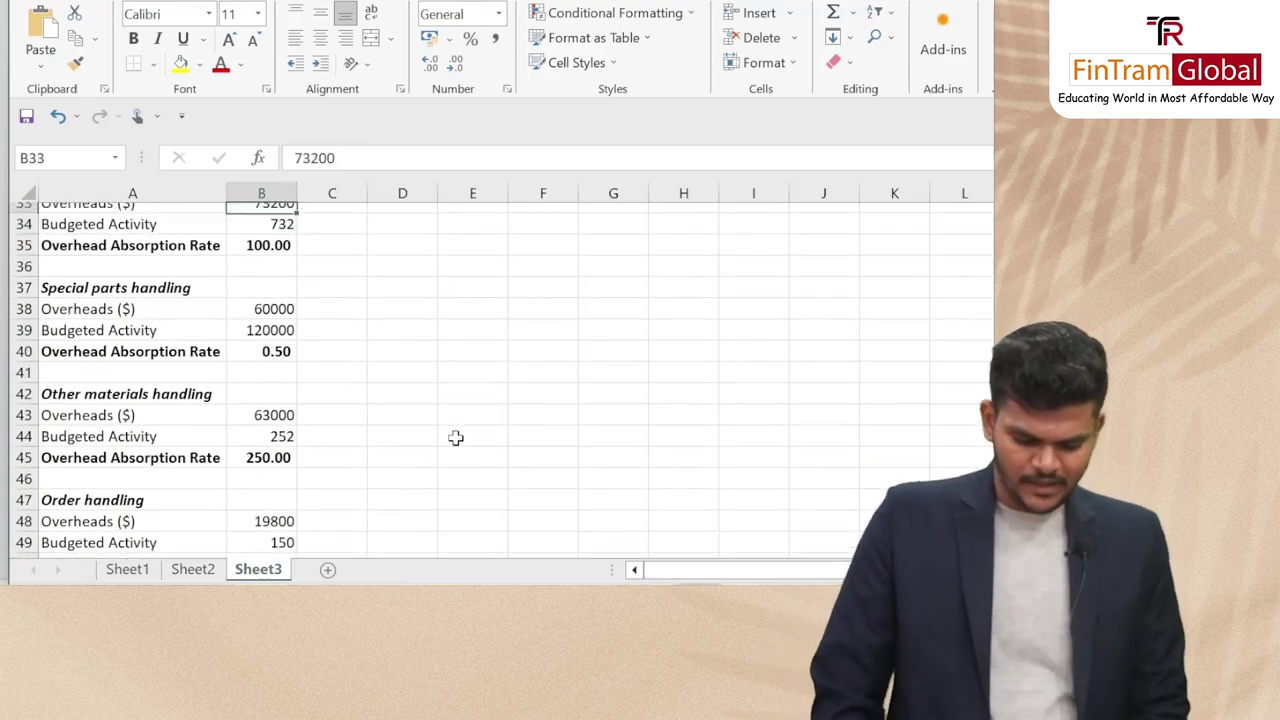
key(Down)
key(Down)
key(Down)
key(Down)
key(Down)
key(Down)
key(Down)
key(Down)
key(Down)
key(Down)
key(Down)
key(Down)
key(Down)
key(Down)
key(Down)
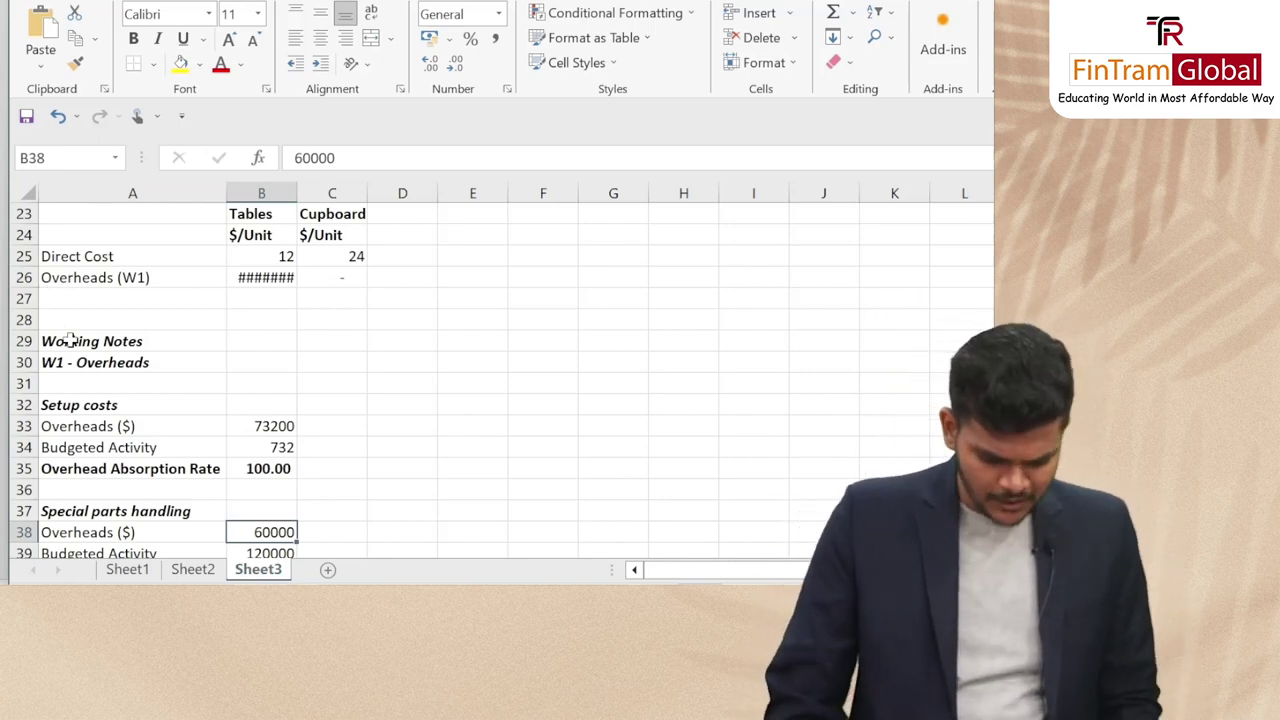
Widen column B so that the Overheads (W1) value in B26 fits, and check its formula
scroll(395, 400, down, 2)
scroll(395, 380, up, 4)
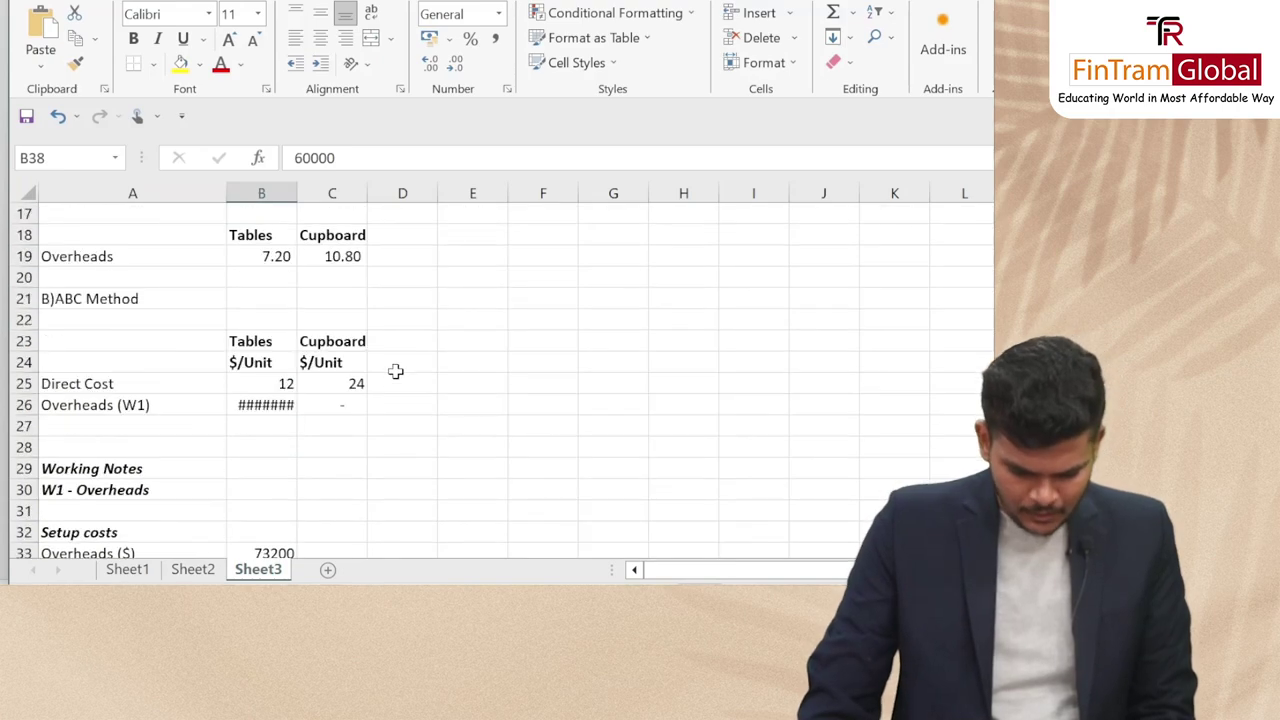
scroll(396, 371, down, 1)
double_click(297, 193)
click(290, 339)
scroll(300, 355, down, 11)
scroll(308, 367, up, 10)
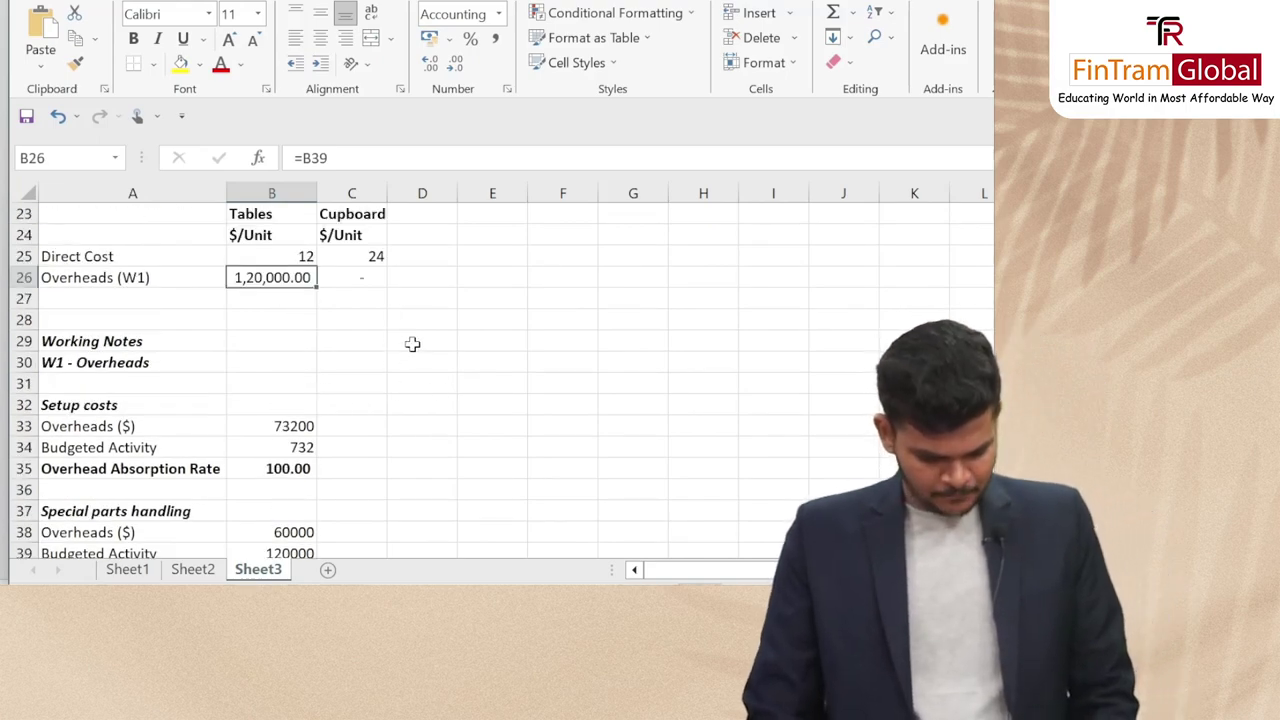
Copy the Tables and Cupboard headings from B23:C23 to C32:D32 beside Setup costs
scroll(275, 310, up, 2)
drag(263, 338, 350, 345)
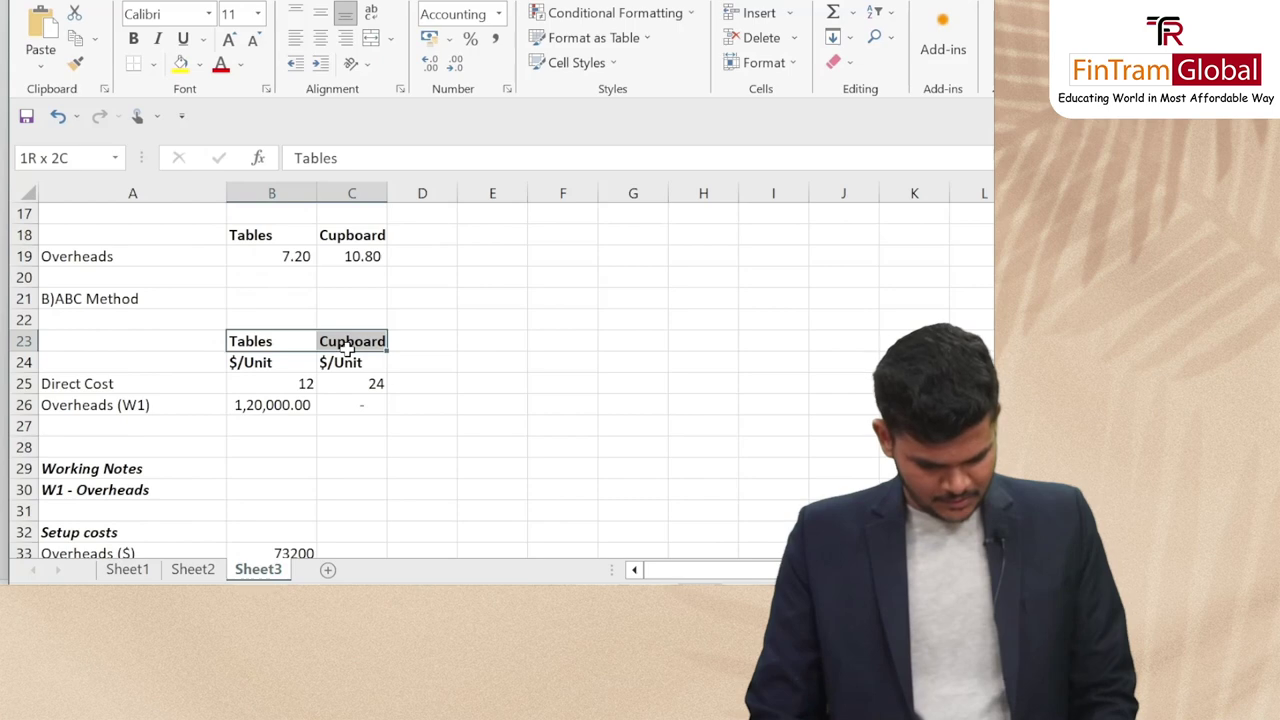
scroll(372, 355, down, 3)
click(347, 346)
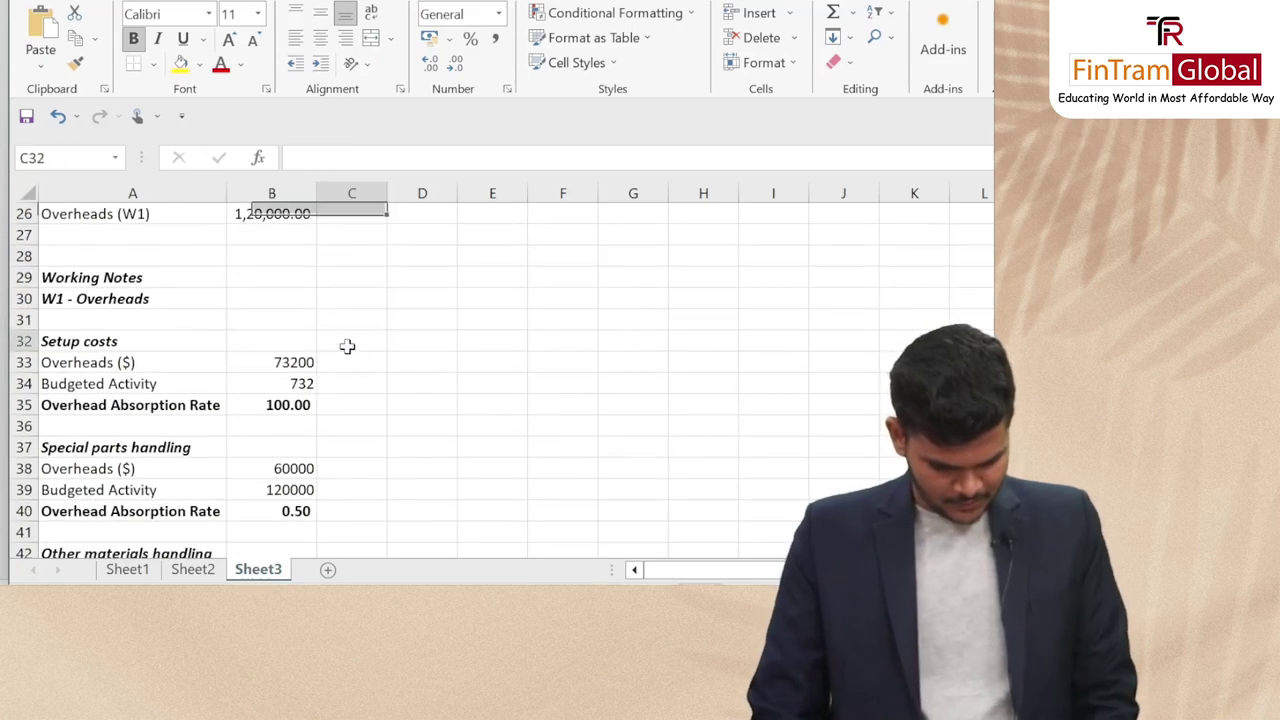
key(ctrl+v)
click(360, 410)
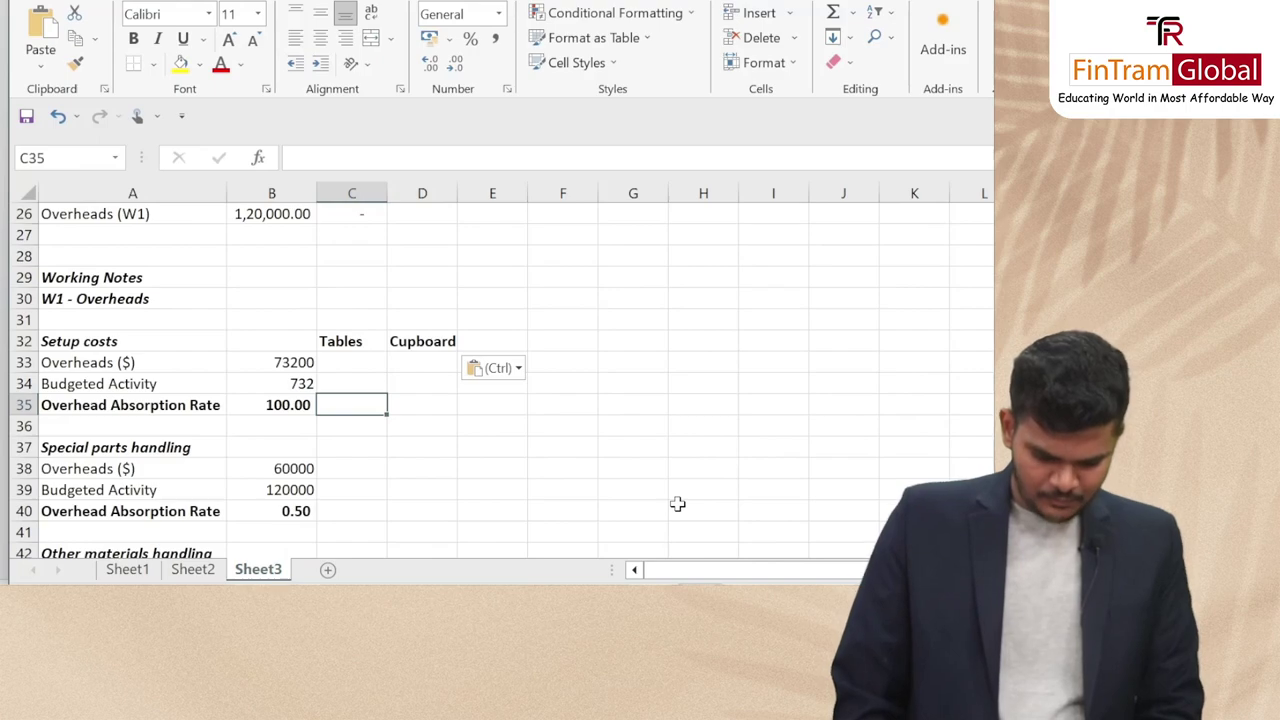
Look up the number of batches and setups per batch for Table and Cupboard in the Word document
key(alt+Tab)
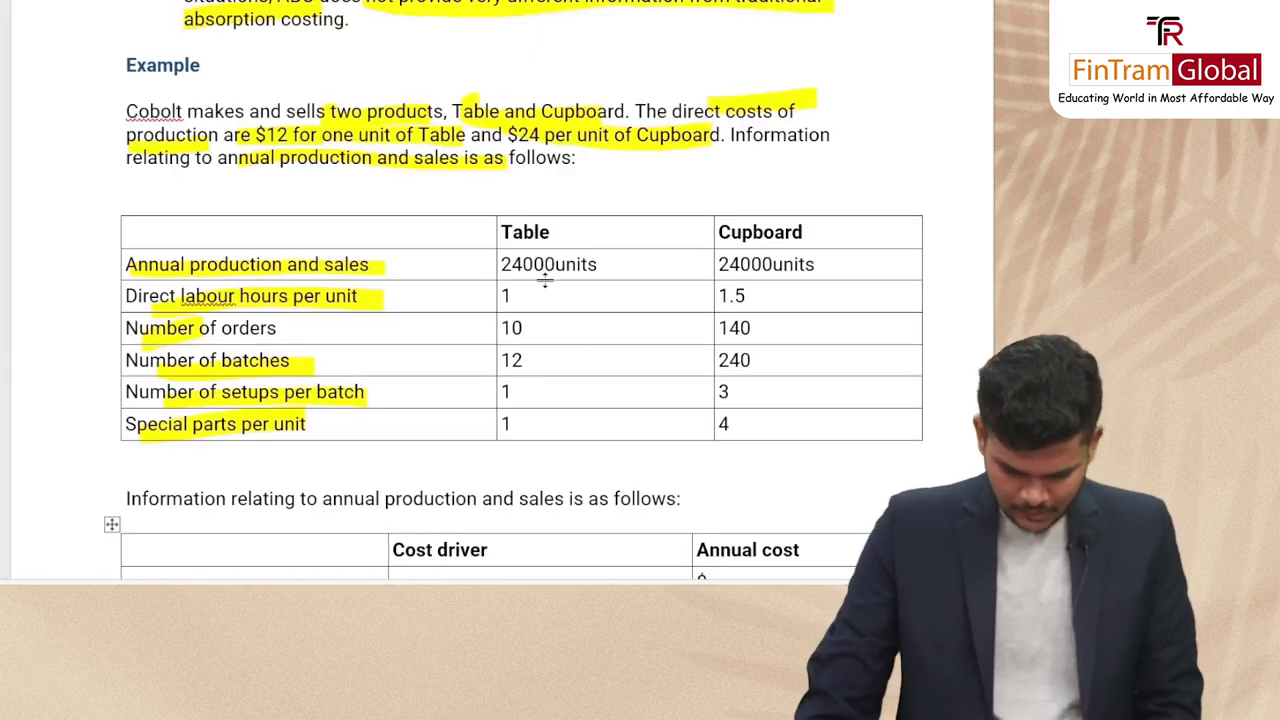
key(alt+Tab)
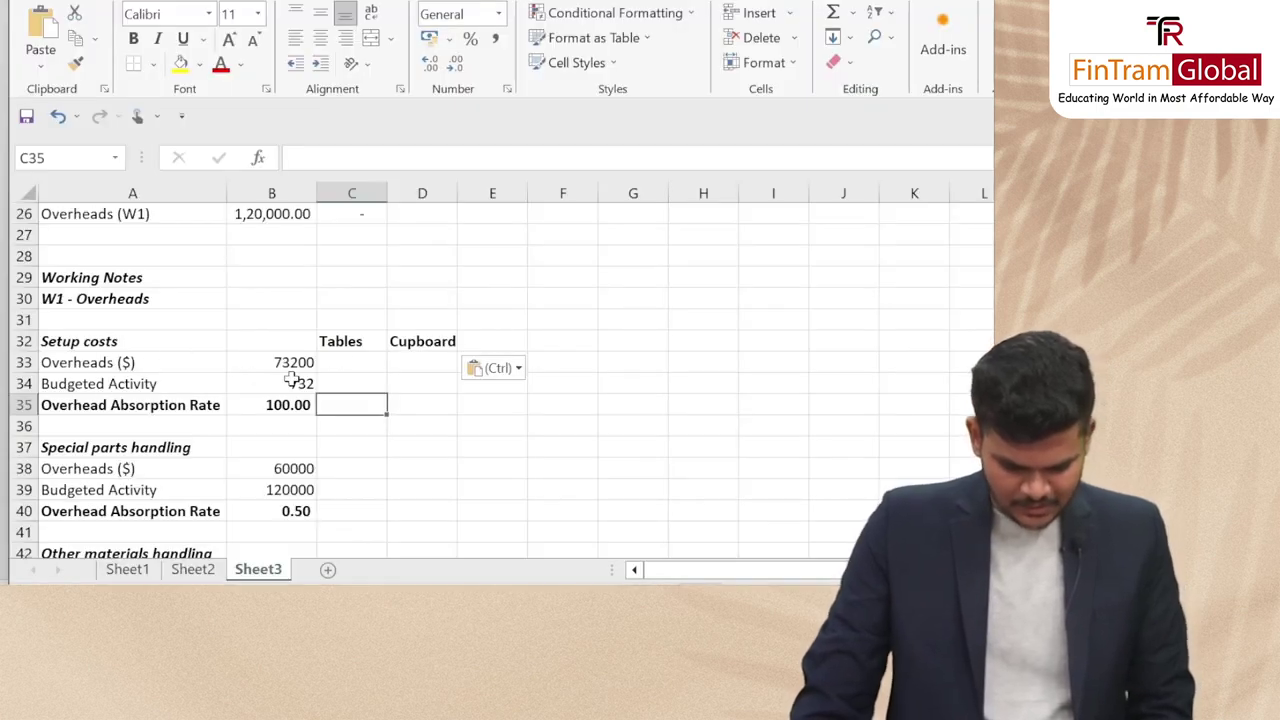
key(alt+Tab)
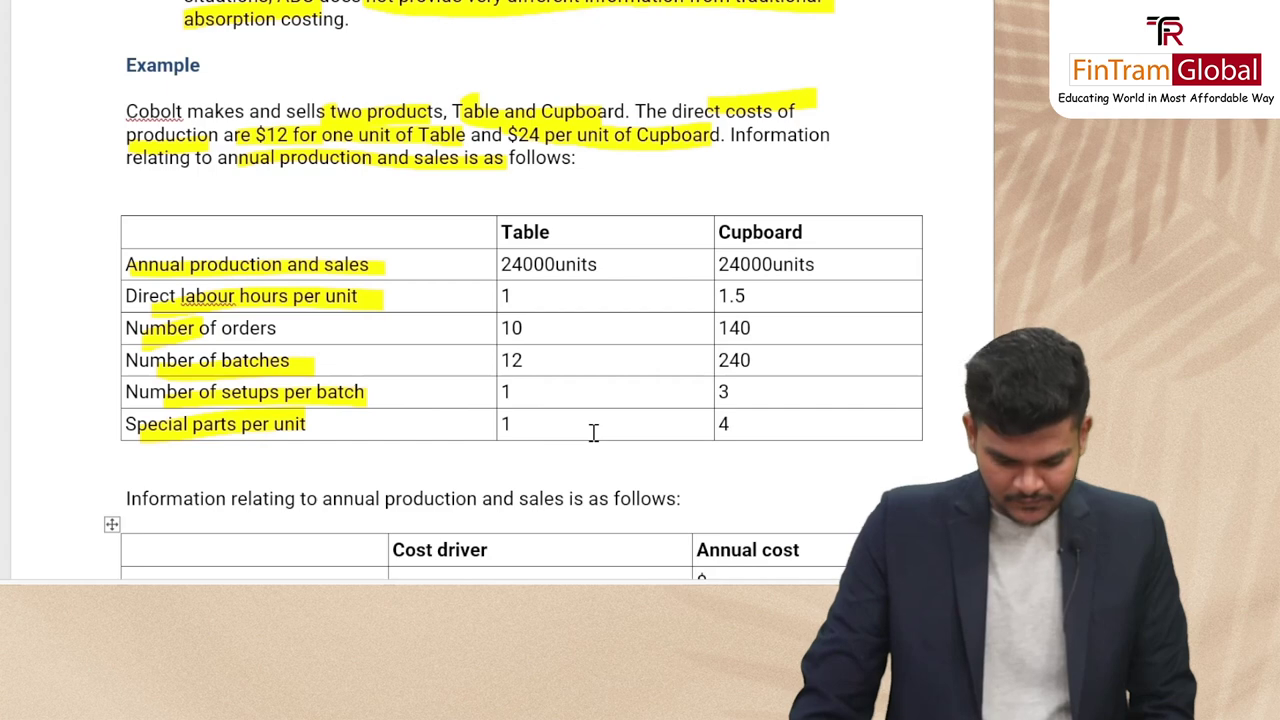
click(575, 397)
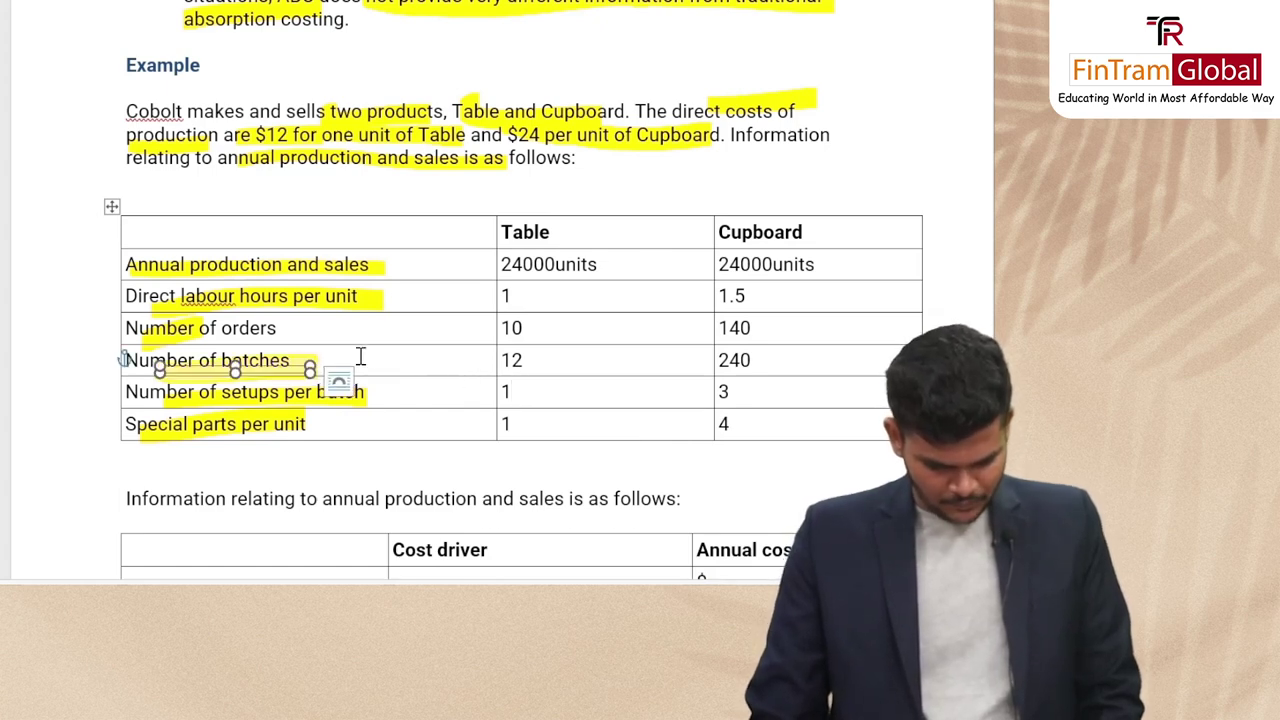
click(566, 366)
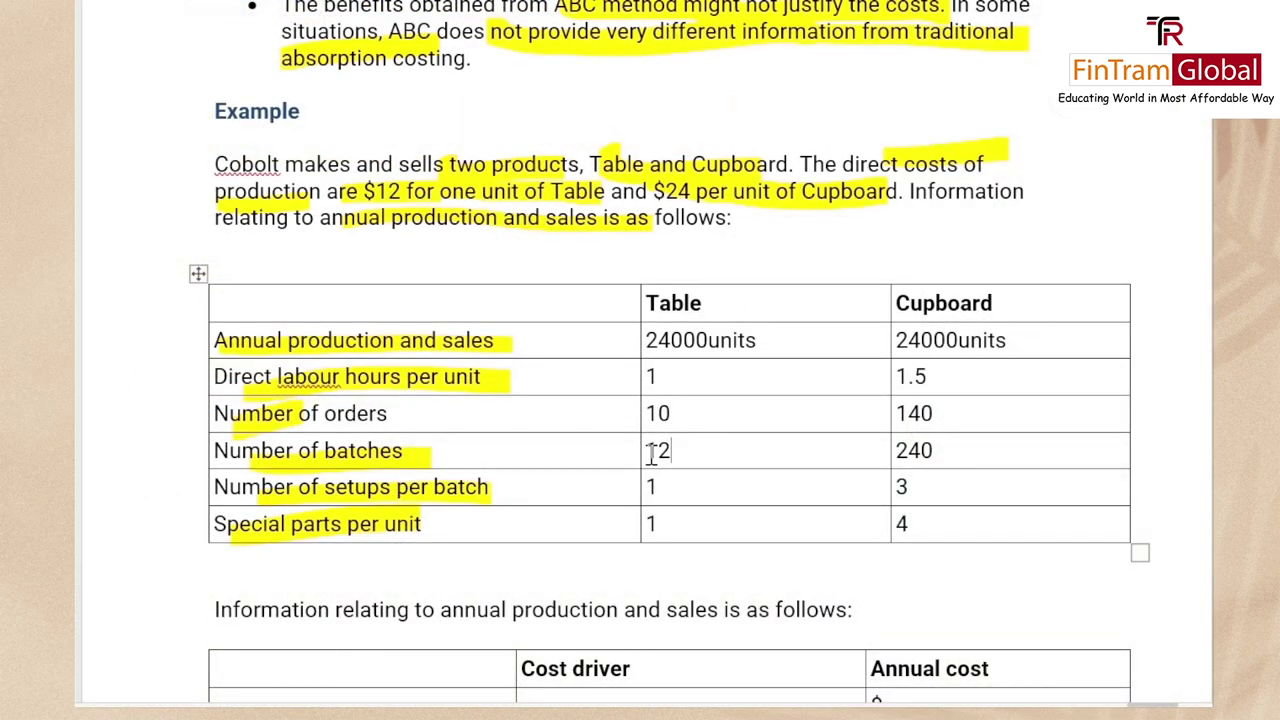
scroll(870, 517, up, 1)
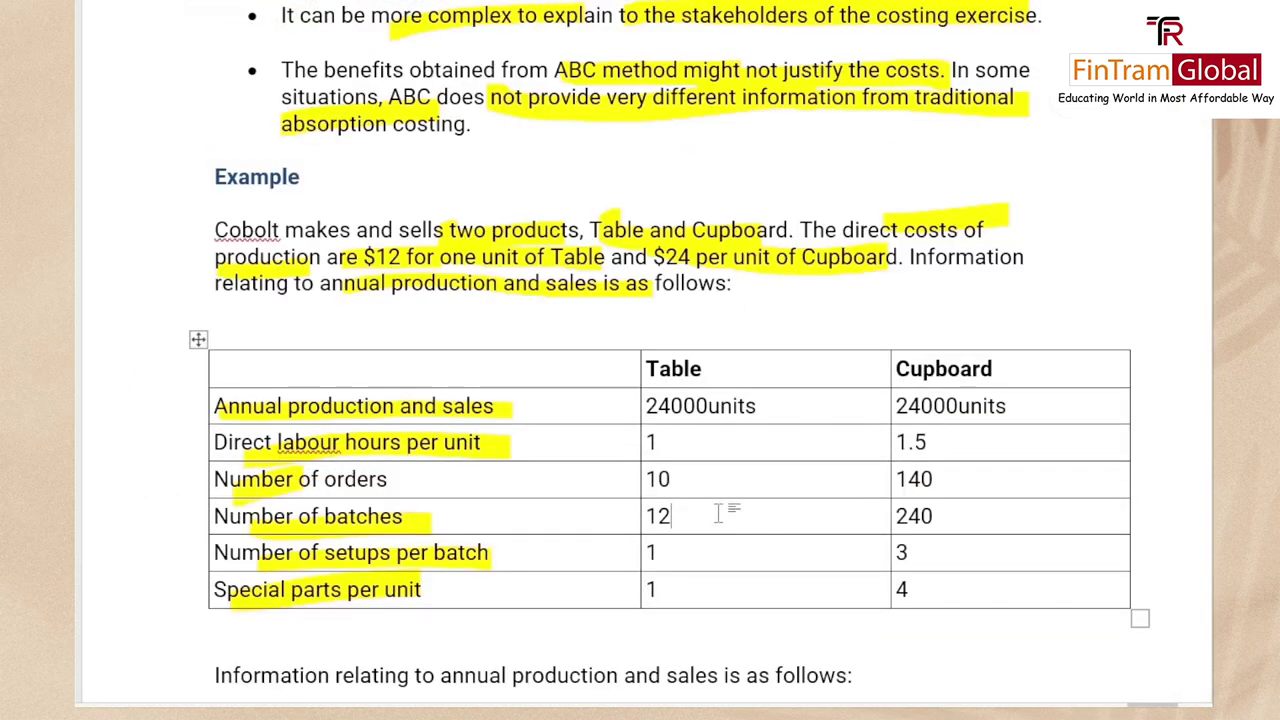
key(alt+Tab)
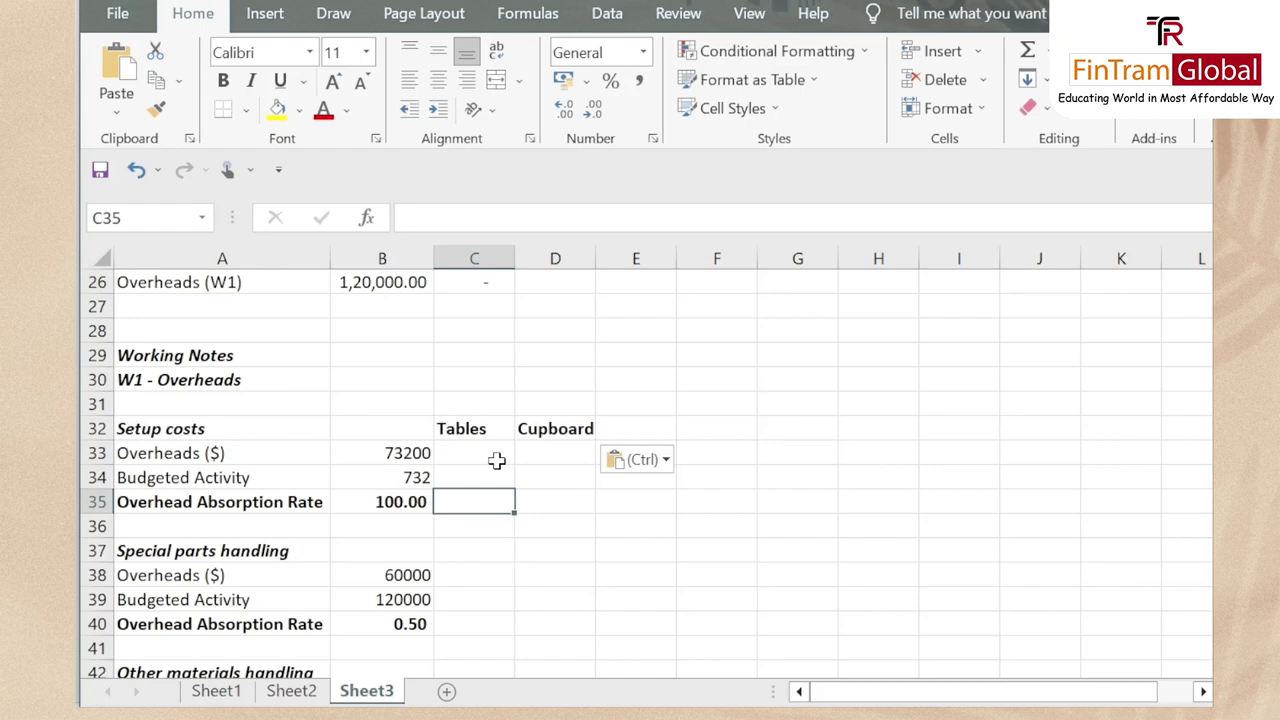
key(alt+Tab)
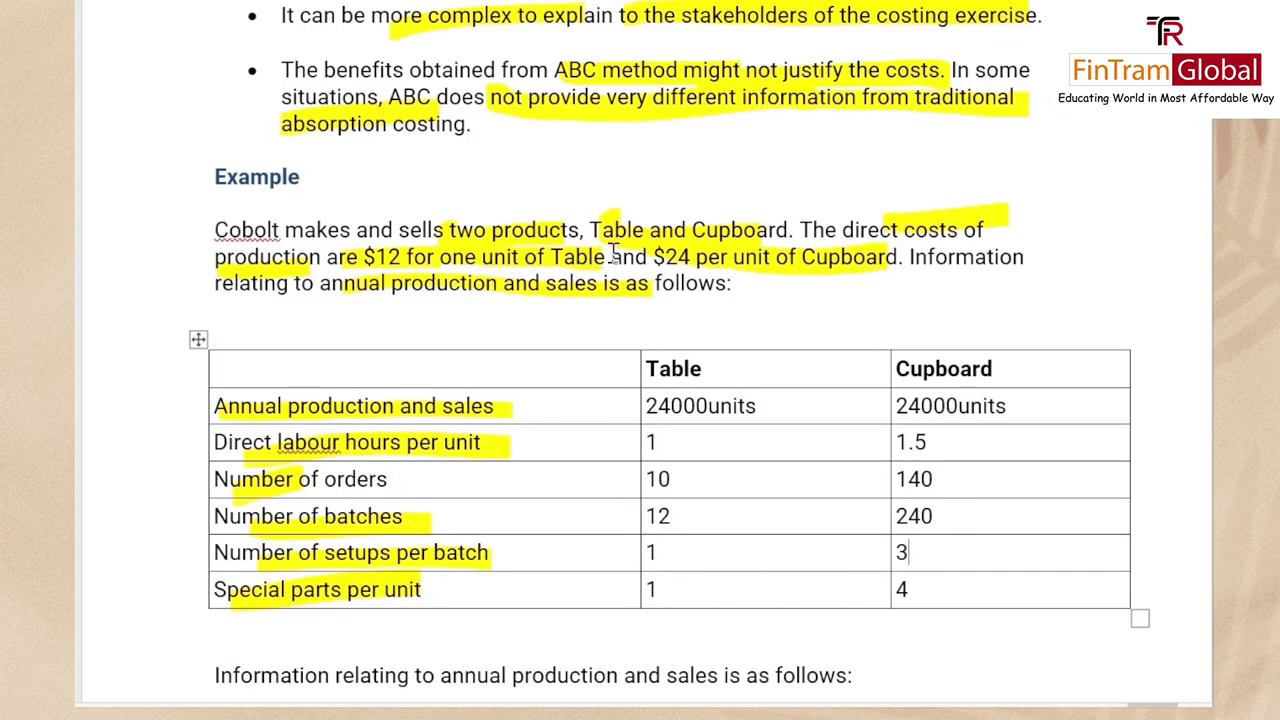
Back in Excel, widen columns C and D and enter the Tables setup cost formula =B35*12*1 in C35
key(alt+Tab)
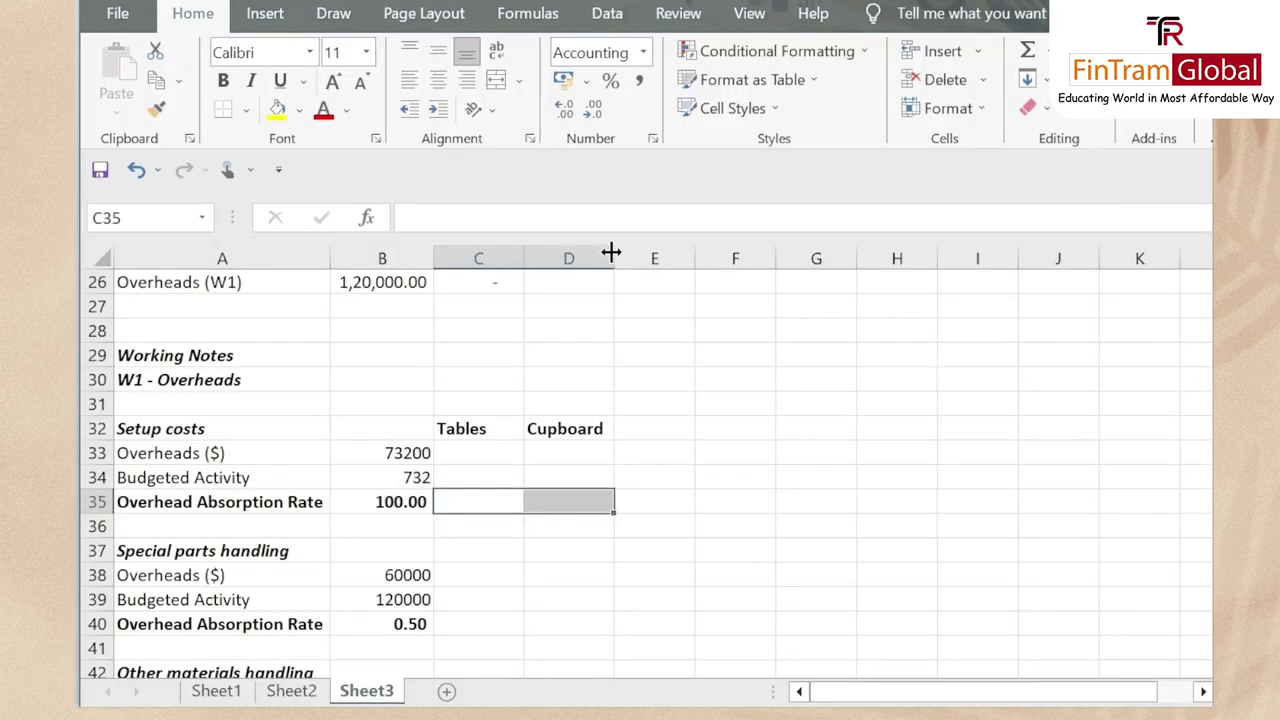
key(Left)
key(Right)
text(=)
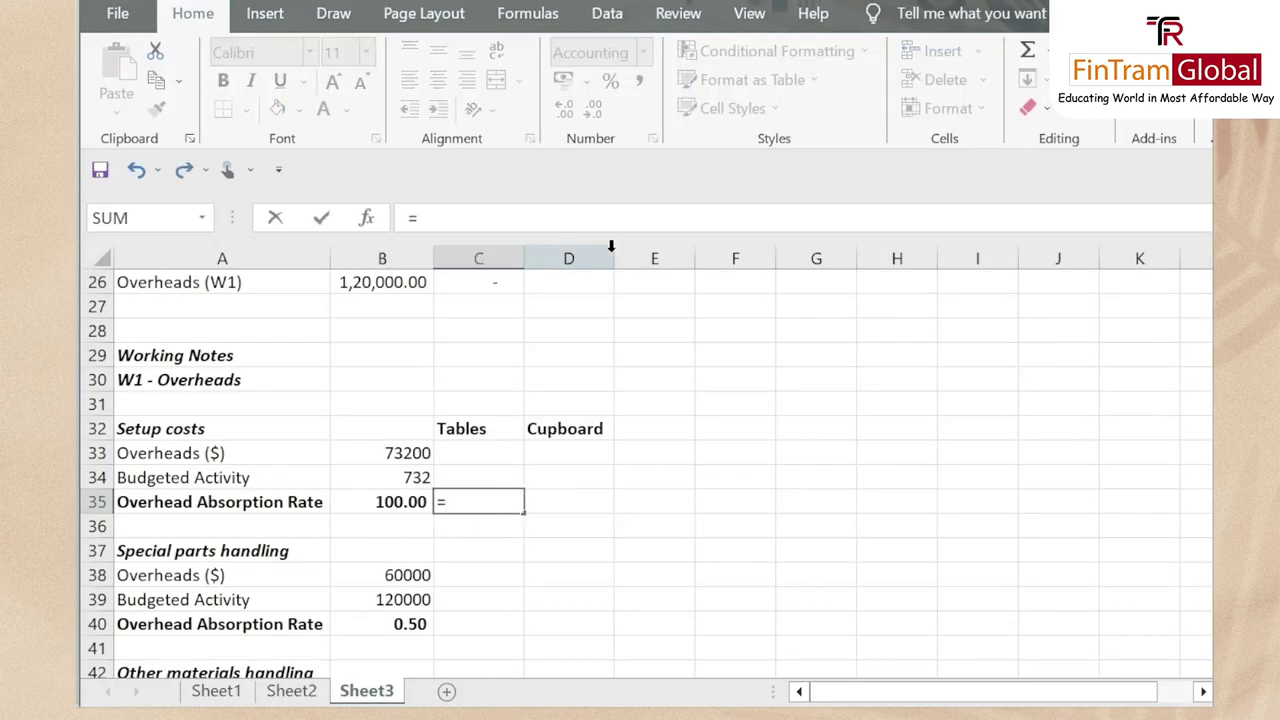
key(Left)
text(*)
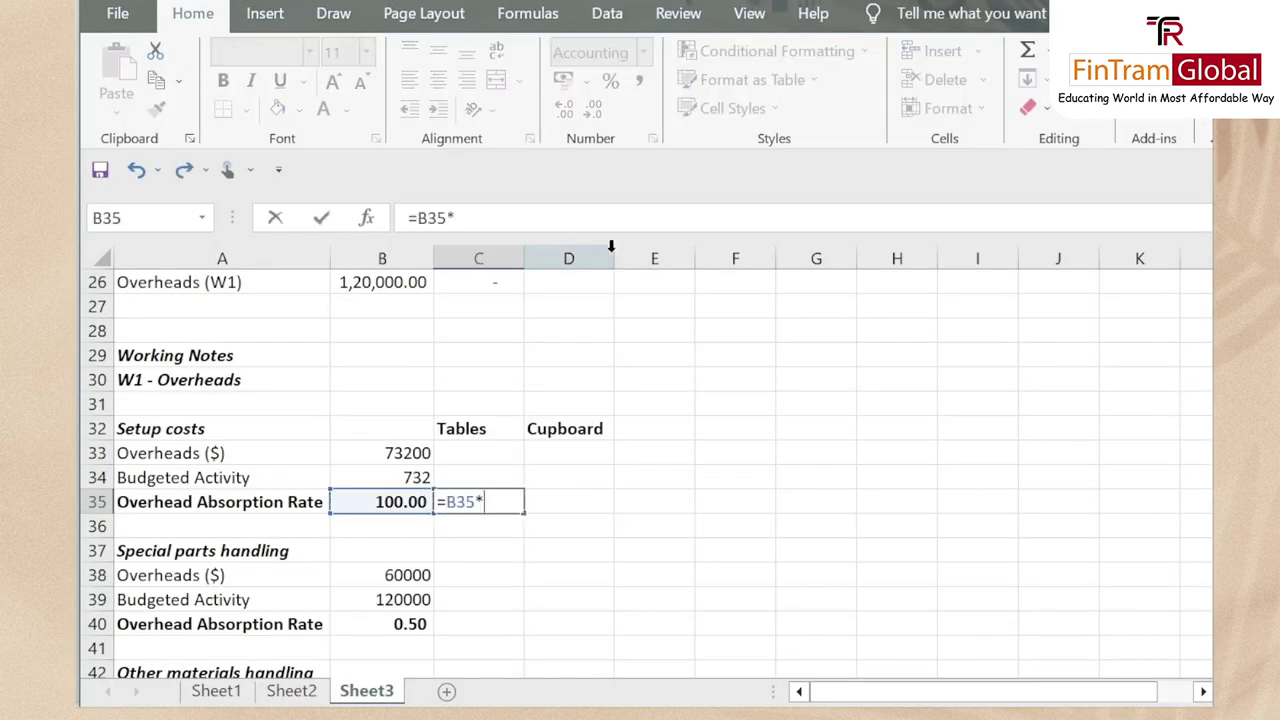
text(12*1)
key(Return)
Enter the Cupboard setup cost formula =B35*3*240 in D35
key(Up)
key(Right)
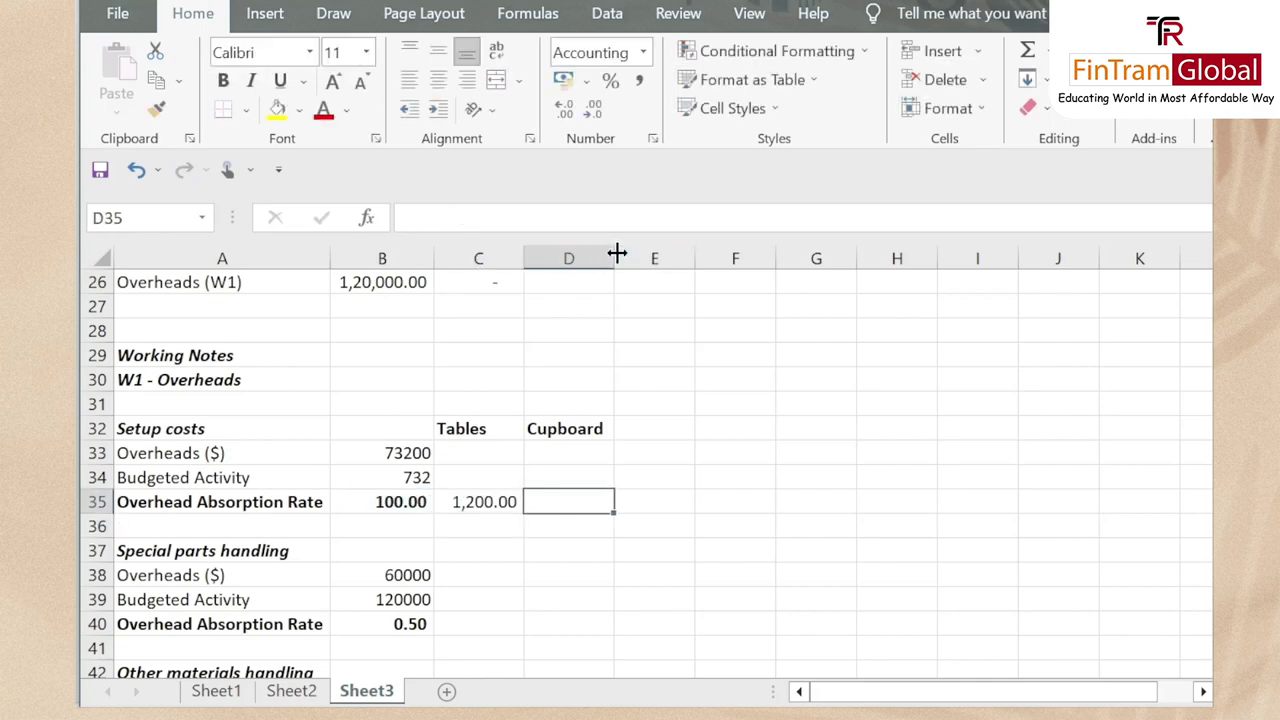
text(=)
key(Left)
key(Left)
text(*)
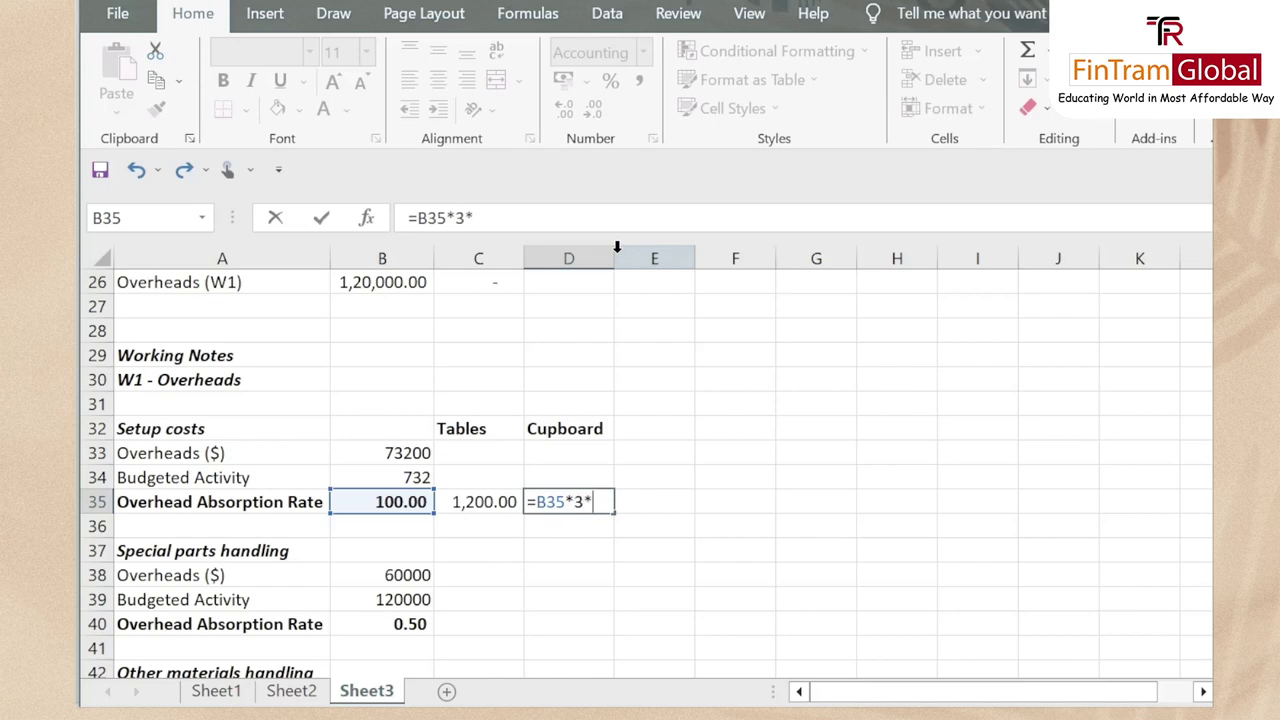
key(Return)
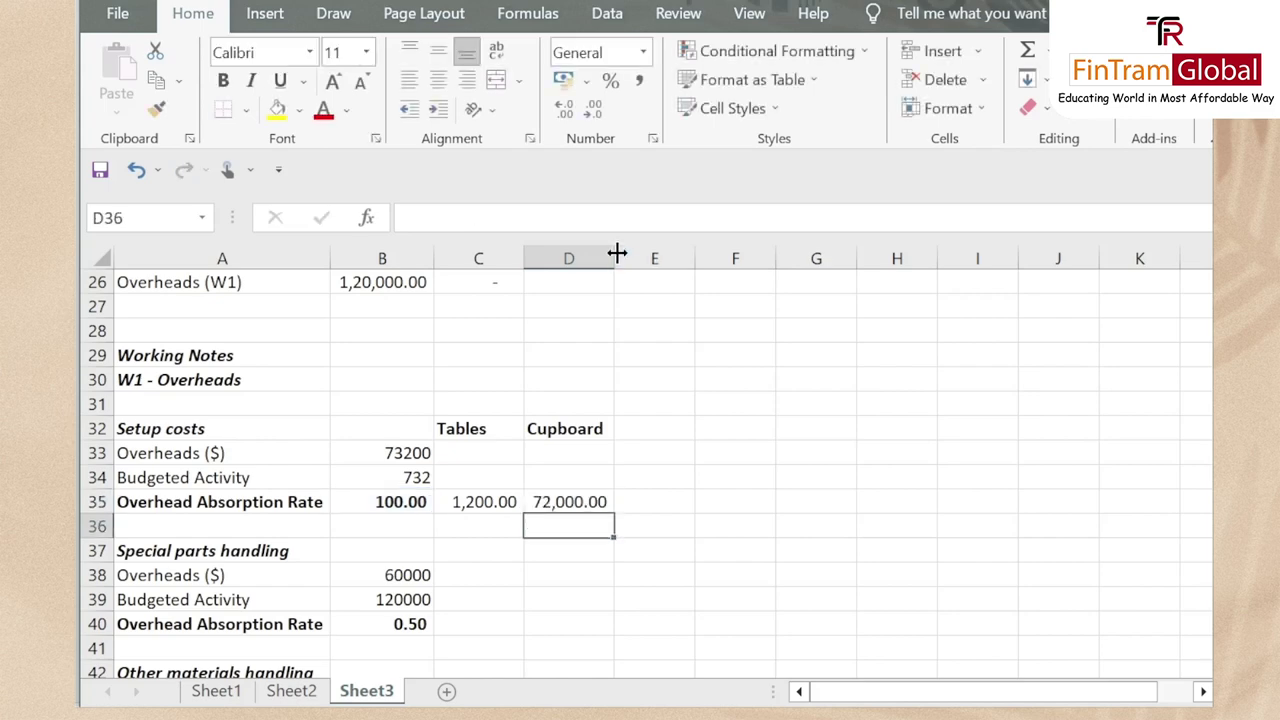
key(Up)
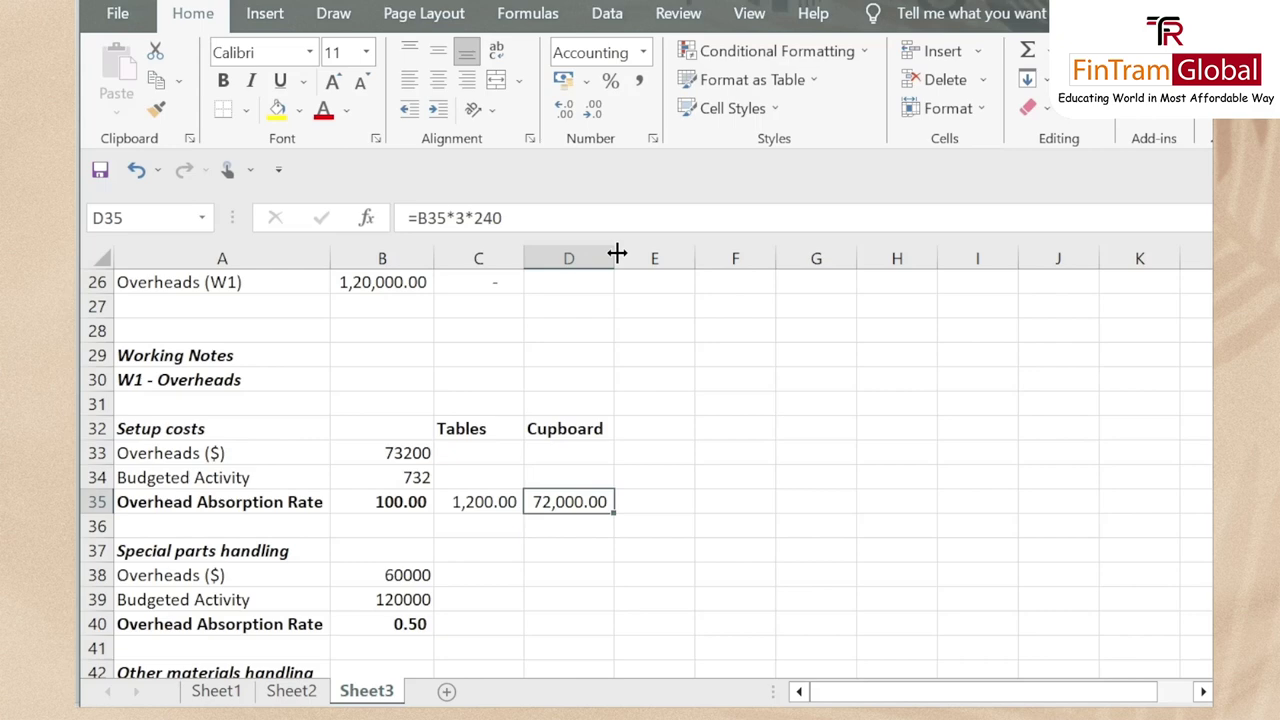
key(Left)
key(Right)
key(Left)
key(Down)
key(Down)
key(Down)
key(Down)
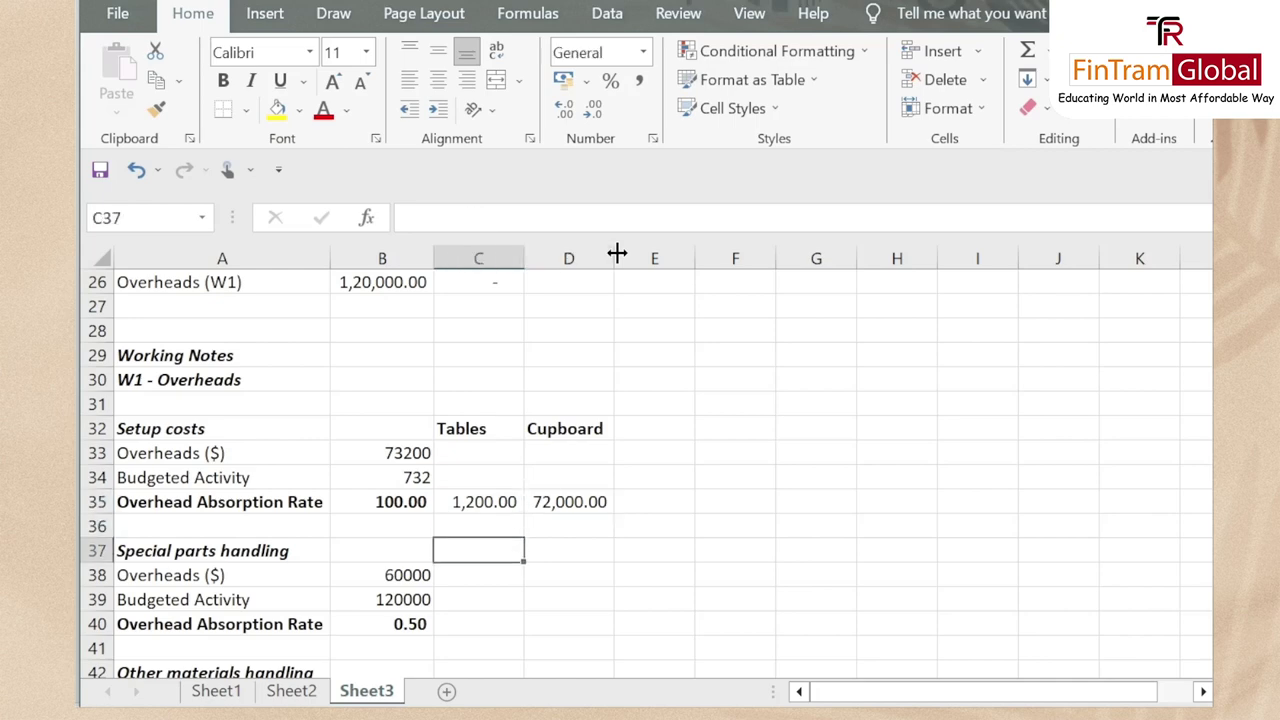
key(Up)
key(Up)
key(Up)
key(Up)
key(Up)
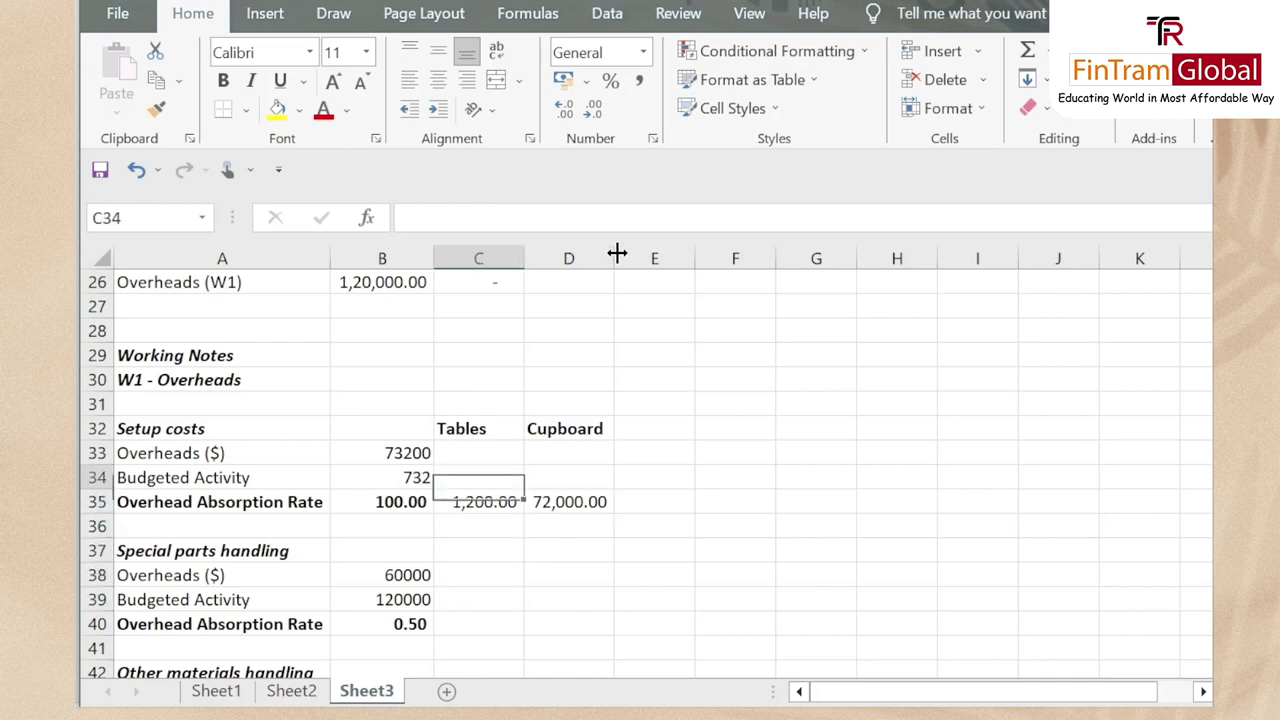
Move the Tables and Cupboard setup cost block from C32:D35 to the area starting at A57
drag(449, 430, 525, 502)
key(ctrl+q)
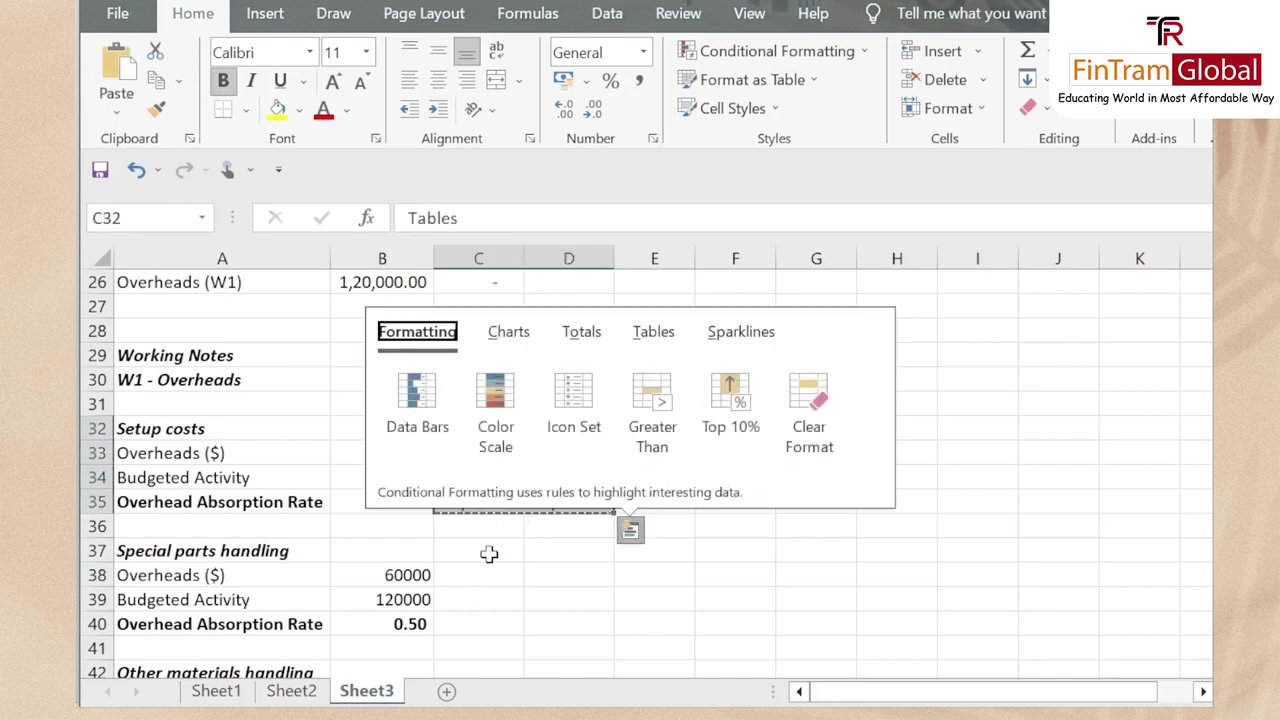
key(ctrl+c)
scroll(495, 549, down, 9)
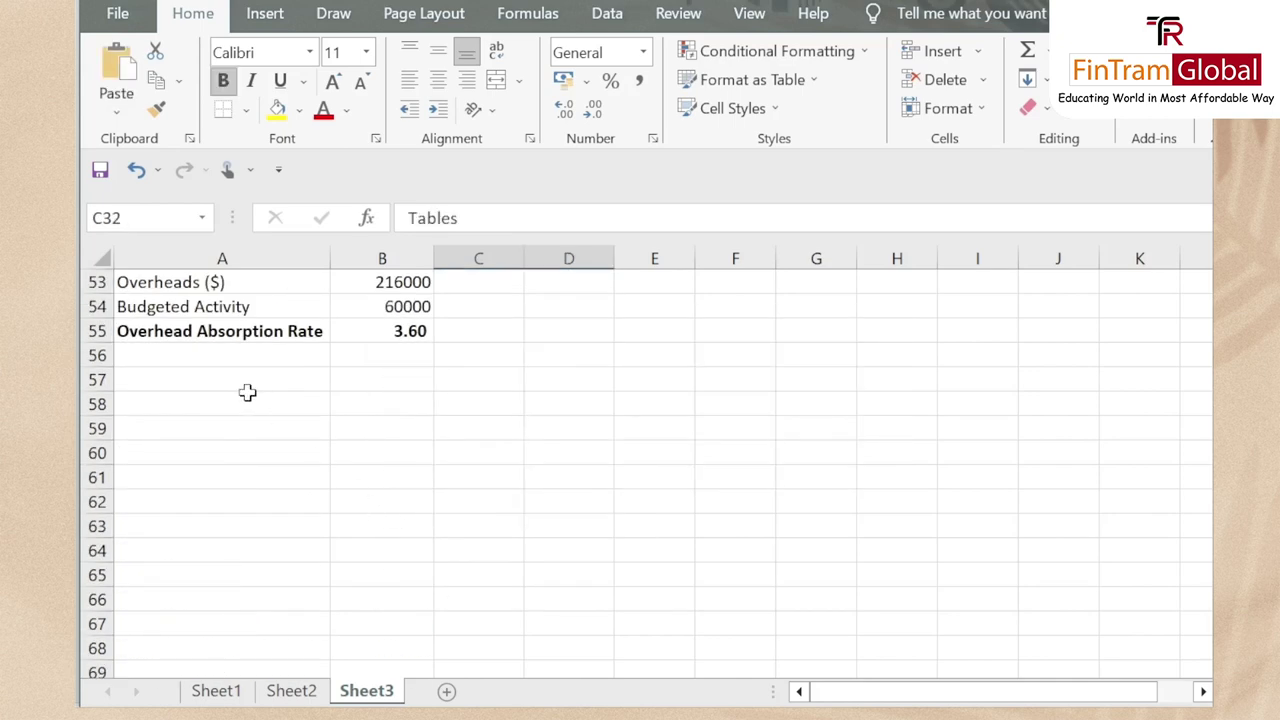
click(224, 381)
key(Return)
Move the two setup cost values from A60:B60 to A58:B58, directly under the Tables and Cupboard headings
drag(290, 455, 380, 468)
key(ctrl+c)
key(Up)
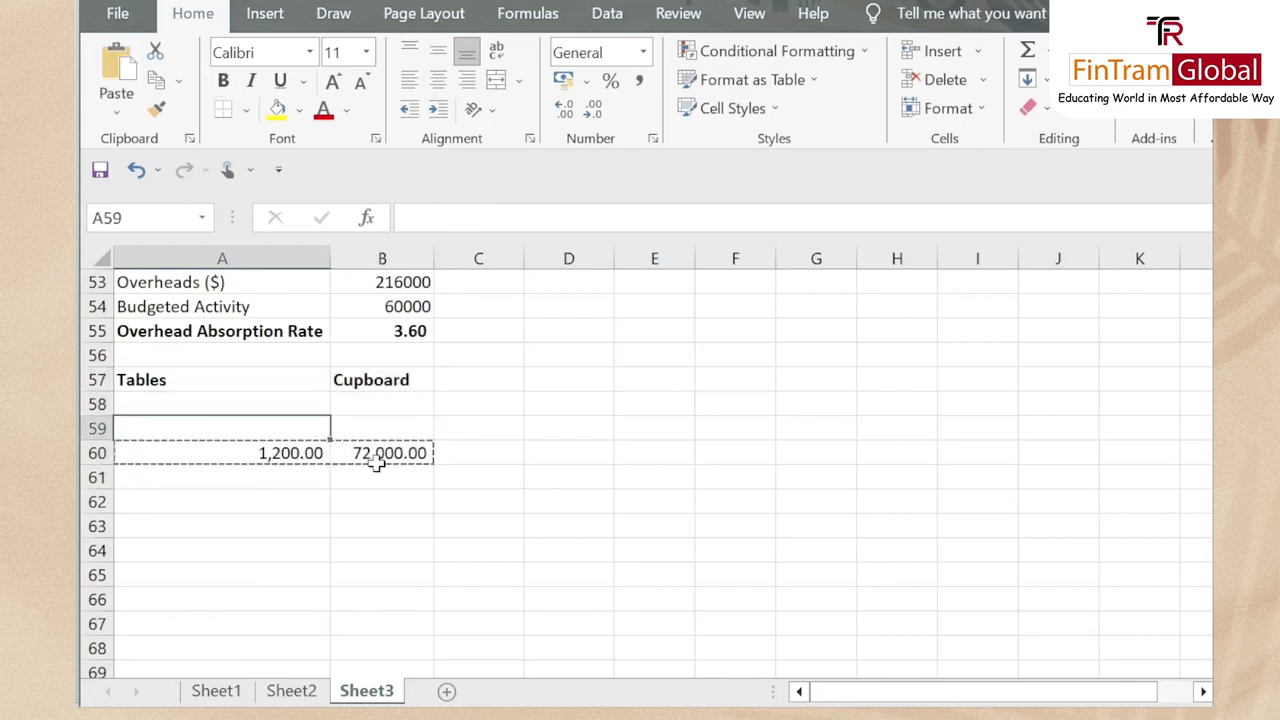
key(Up)
key(ctrl+v)
key(Up)
key(Up)
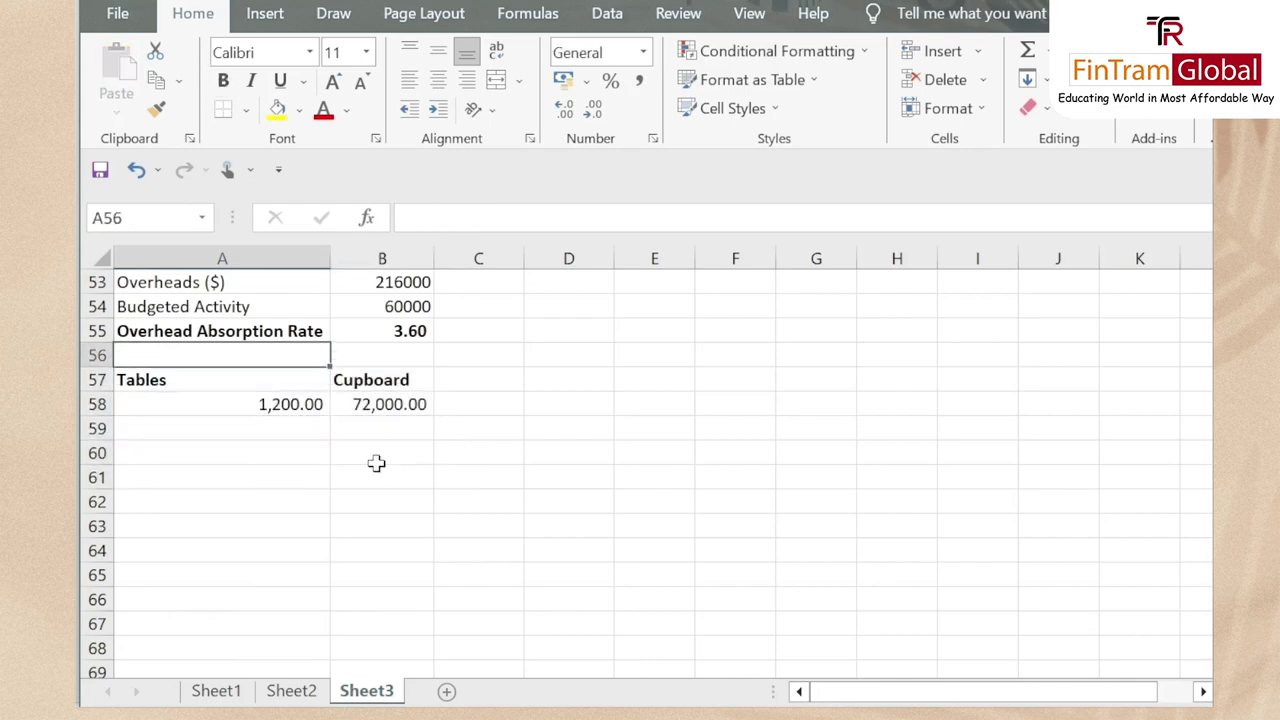
Shift the Tables and Cupboard block A57:B58 one column over to B57:C58
key(Down)
key(shift+Right)
key(shift+Down)
key(ctrl+c)
key(Right)
key(ctrl+v)
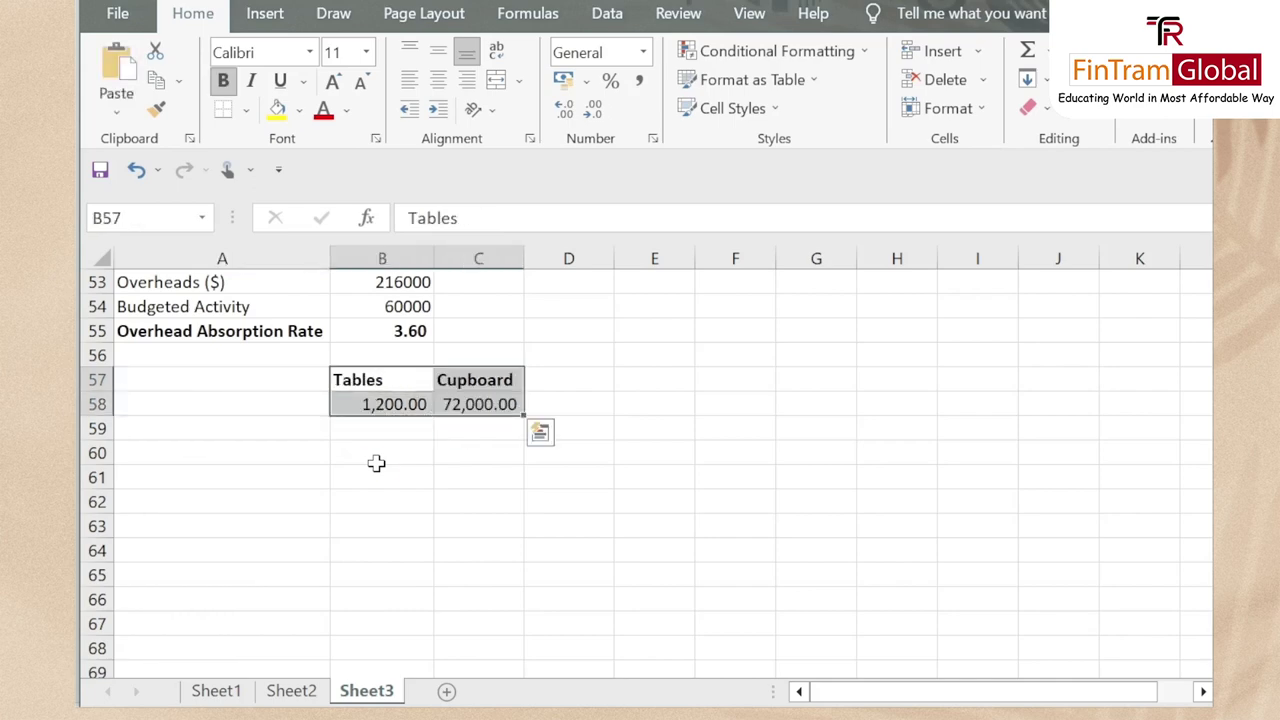
Copy the Setup costs heading from A32 into A58 as the first row label of the summary
key(Left)
scroll(437, 404, up, 1)
scroll(437, 404, up, 8)
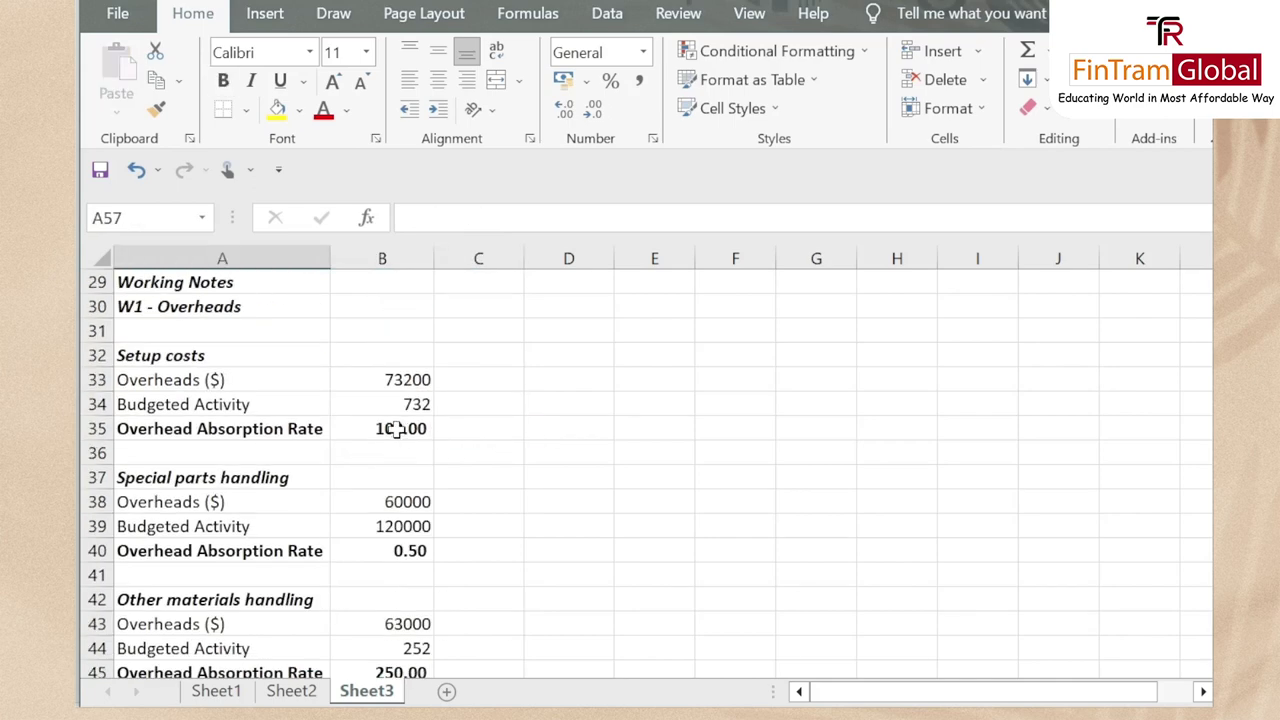
click(226, 358)
key(ctrl+c)
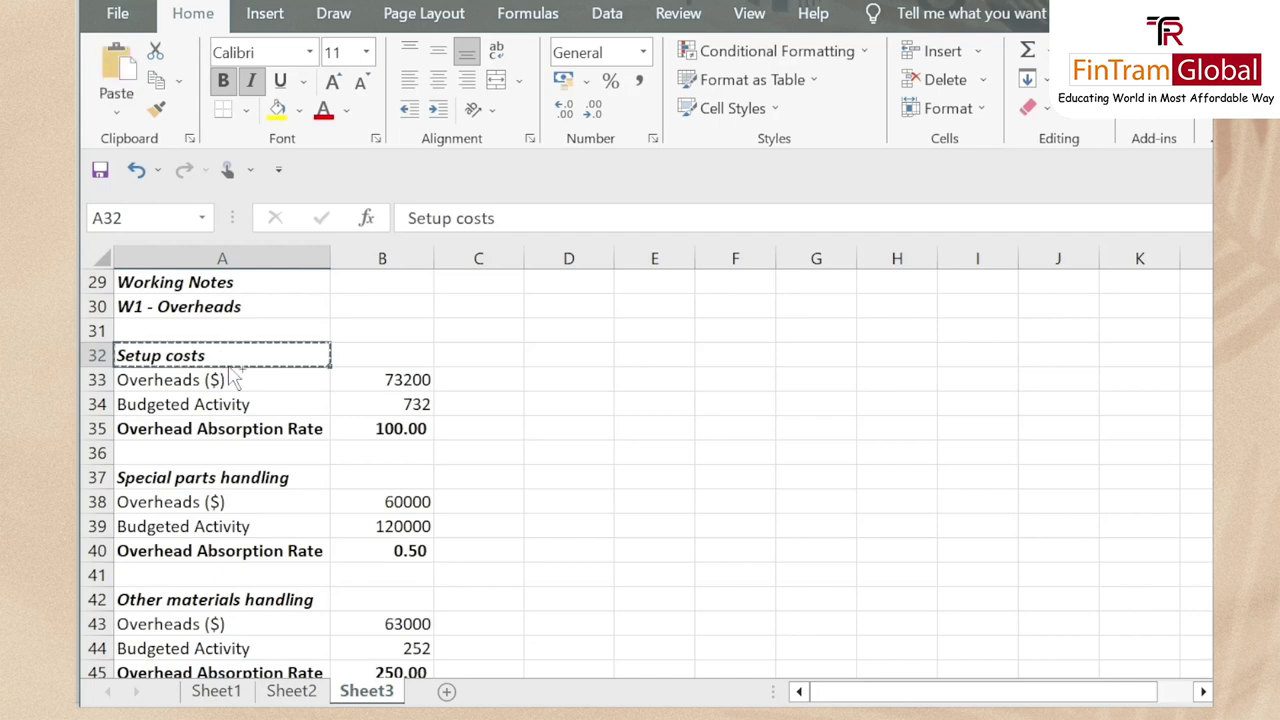
scroll(230, 360, down, 9)
click(286, 344)
key(ctrl+v)
Copy the Special parts handling heading from A37 into A59 as the second row label
scroll(288, 355, up, 10)
scroll(288, 359, down, 1)
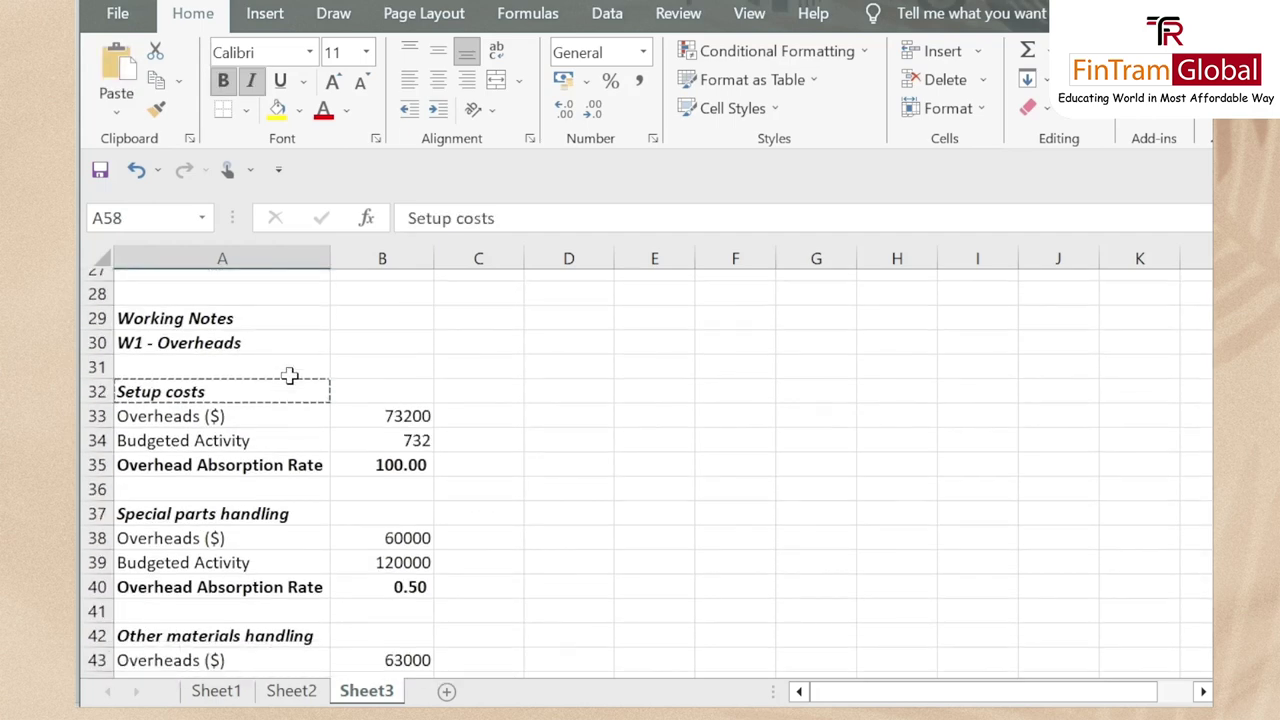
click(205, 502)
click(229, 478)
key(ctrl+c)
scroll(229, 500, down, 9)
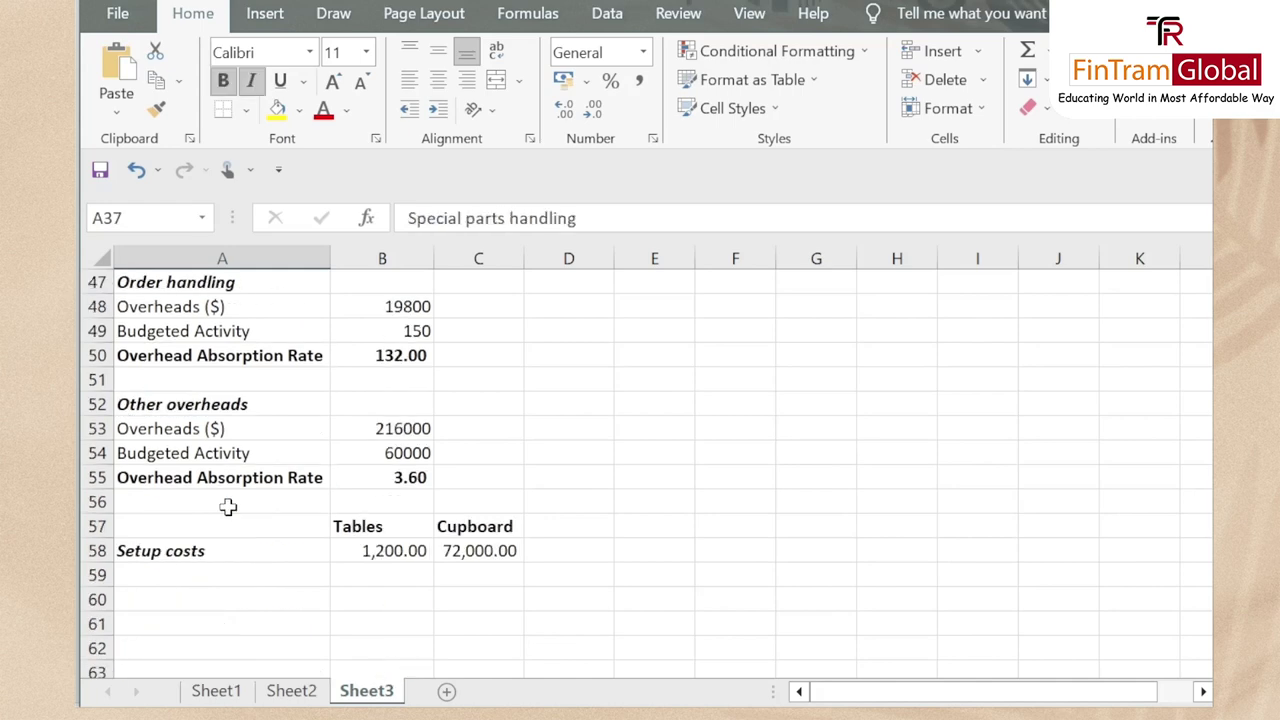
scroll(234, 430, up, 1)
click(235, 427)
key(ctrl+v)
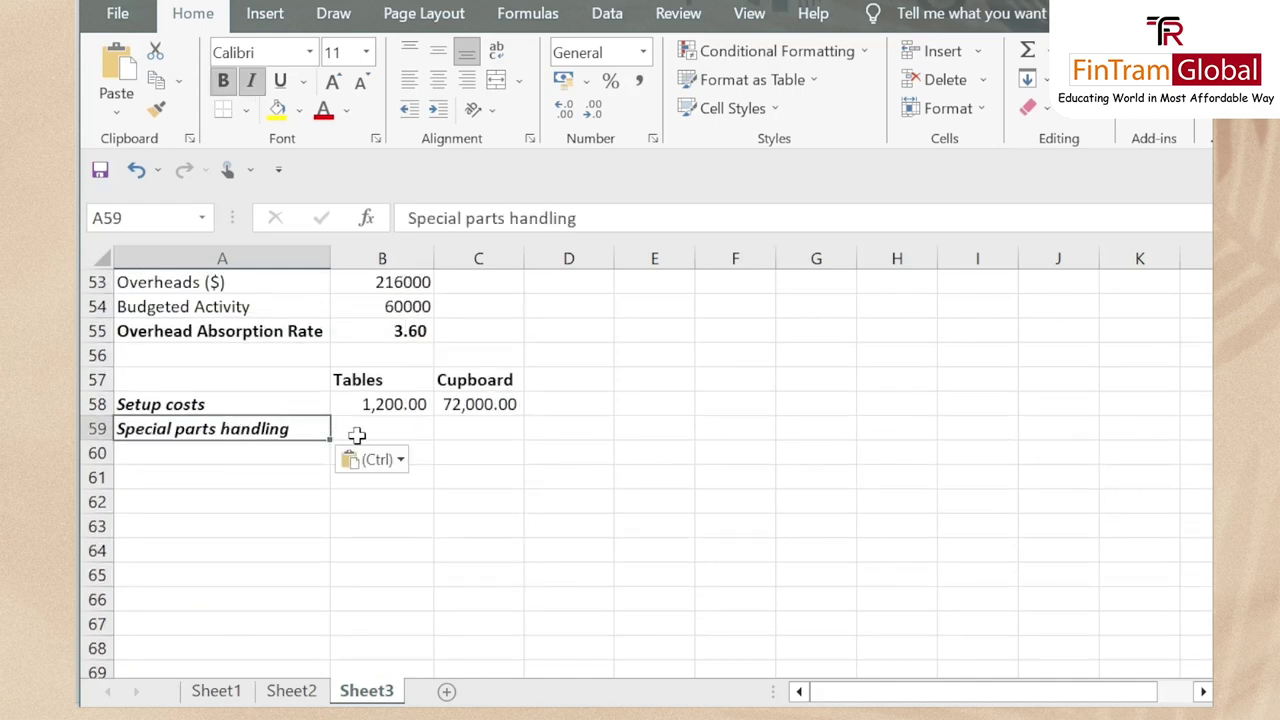
Check the special parts per unit, annual production and cost driver for special parts handling in the Cobolt example document
click(392, 428)
key(alt+Tab)
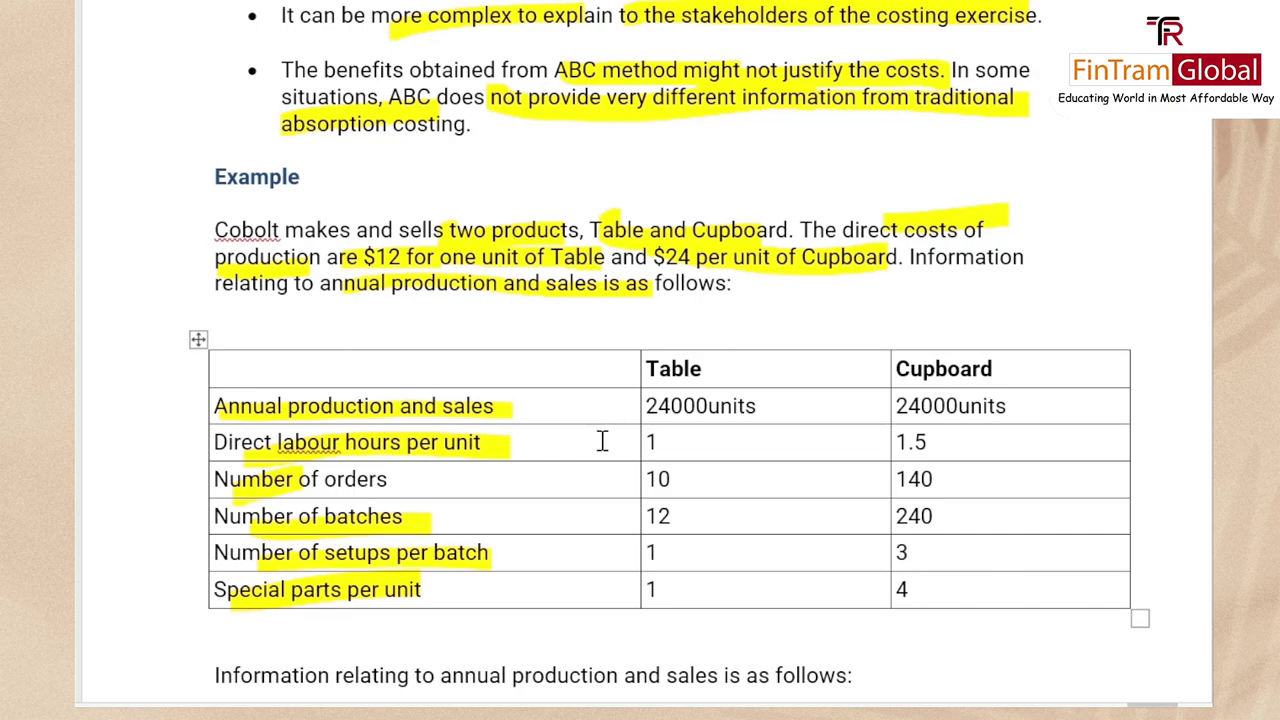
key(alt+Tab)
scroll(606, 434, up, 4)
scroll(620, 440, down, 5)
scroll(626, 444, up, 2)
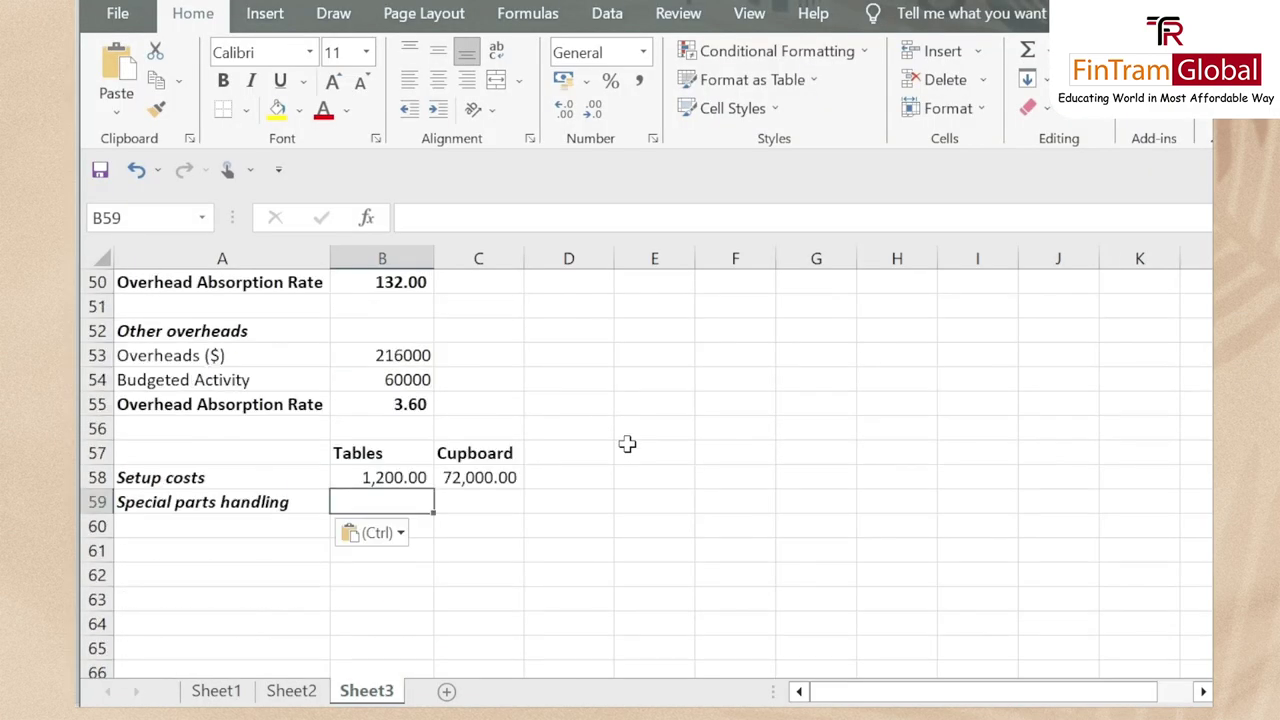
scroll(470, 477, up, 3)
key(alt+Tab)
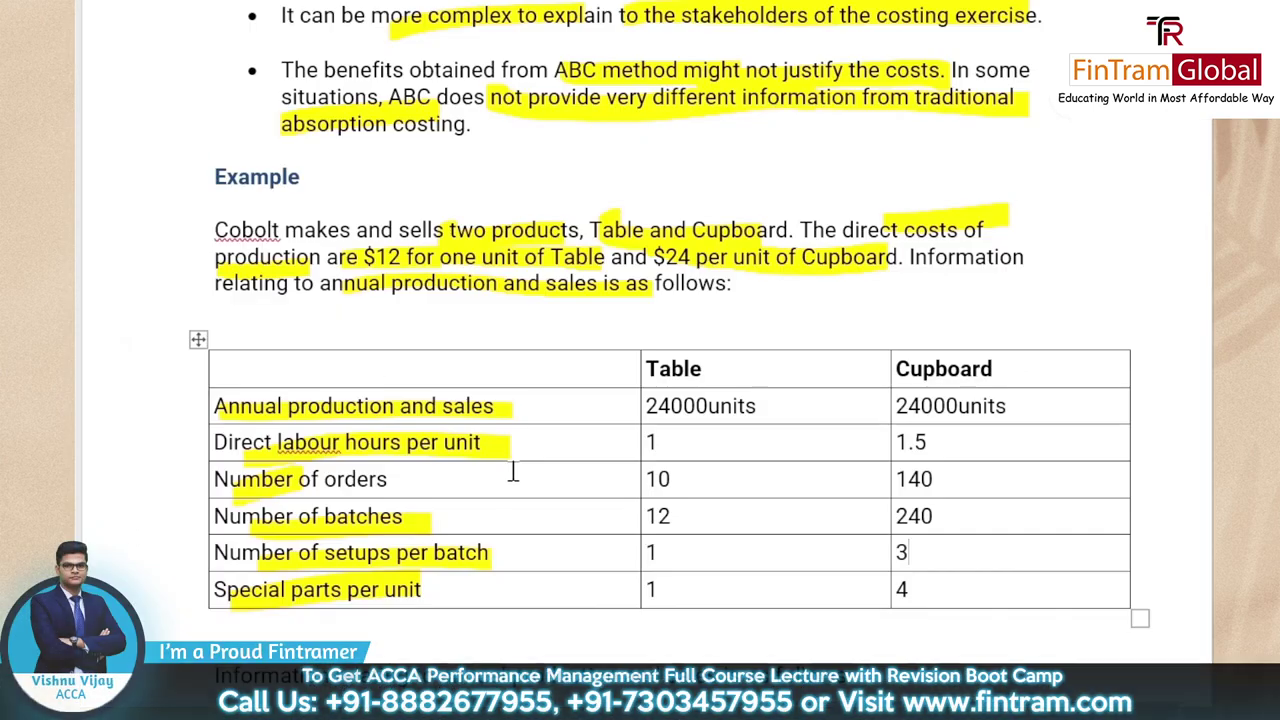
scroll(437, 455, up, 1)
scroll(450, 420, down, 6)
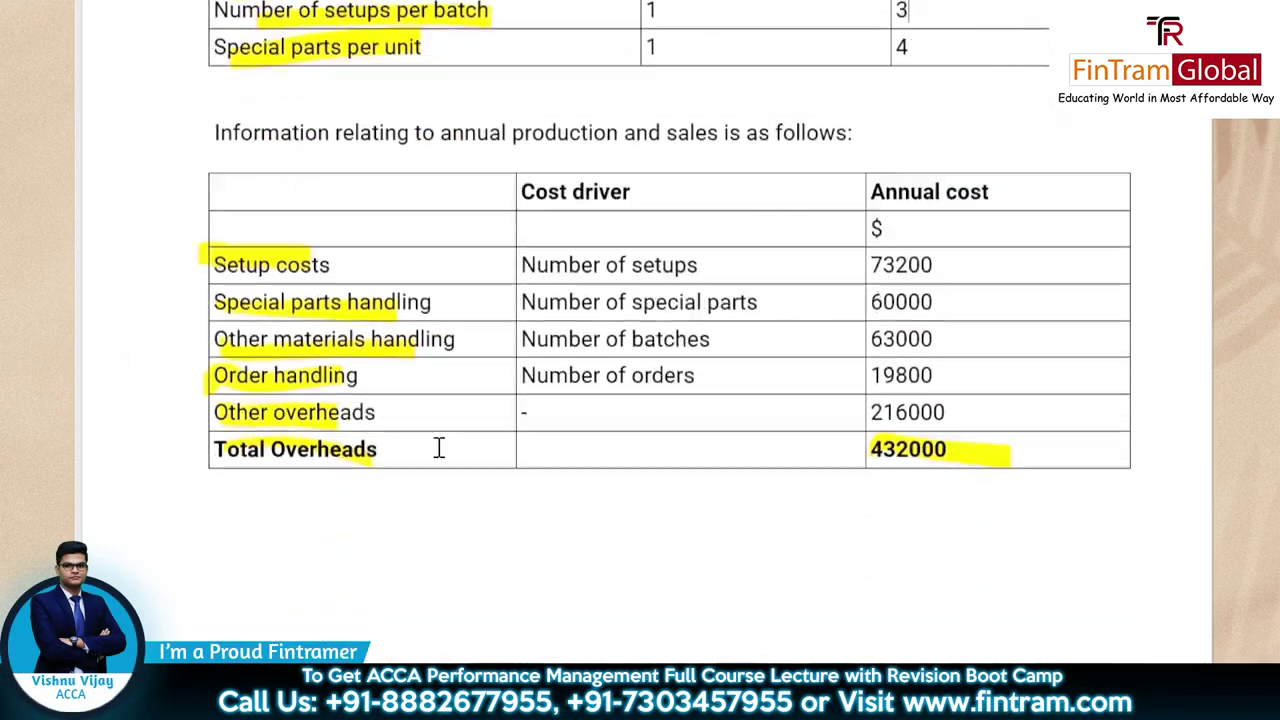
scroll(735, 280, up, 6)
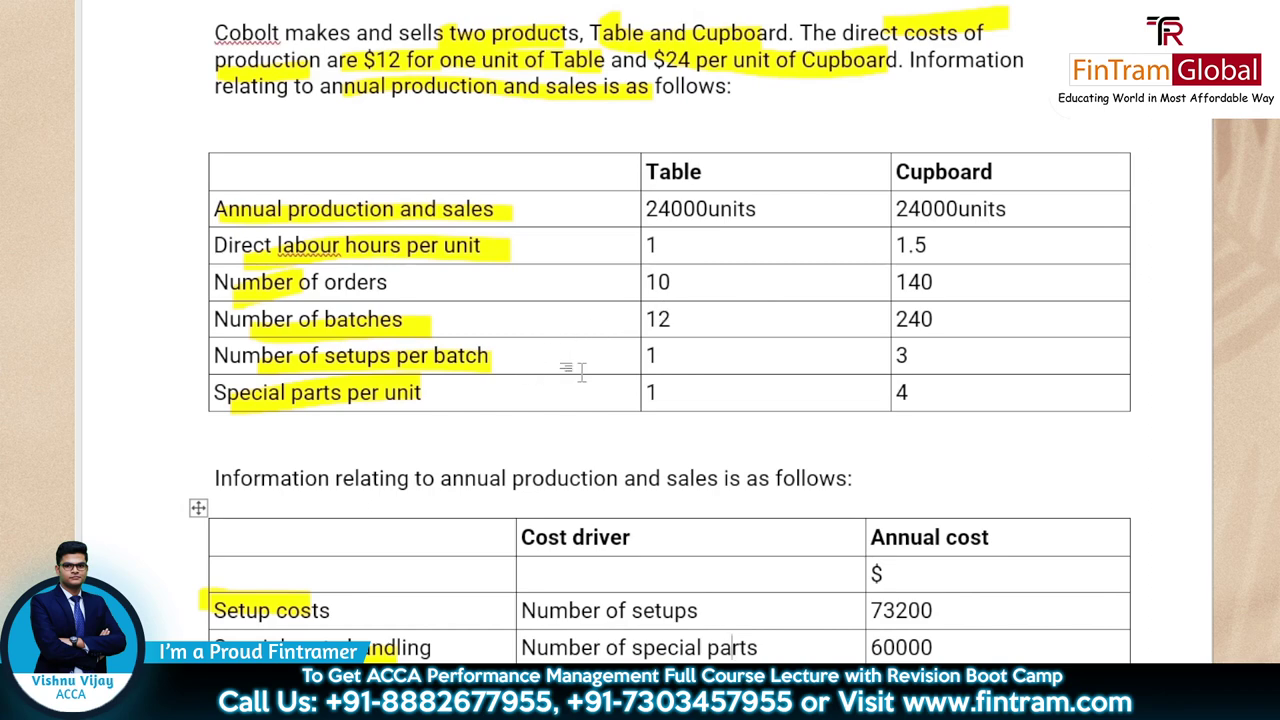
click(448, 320)
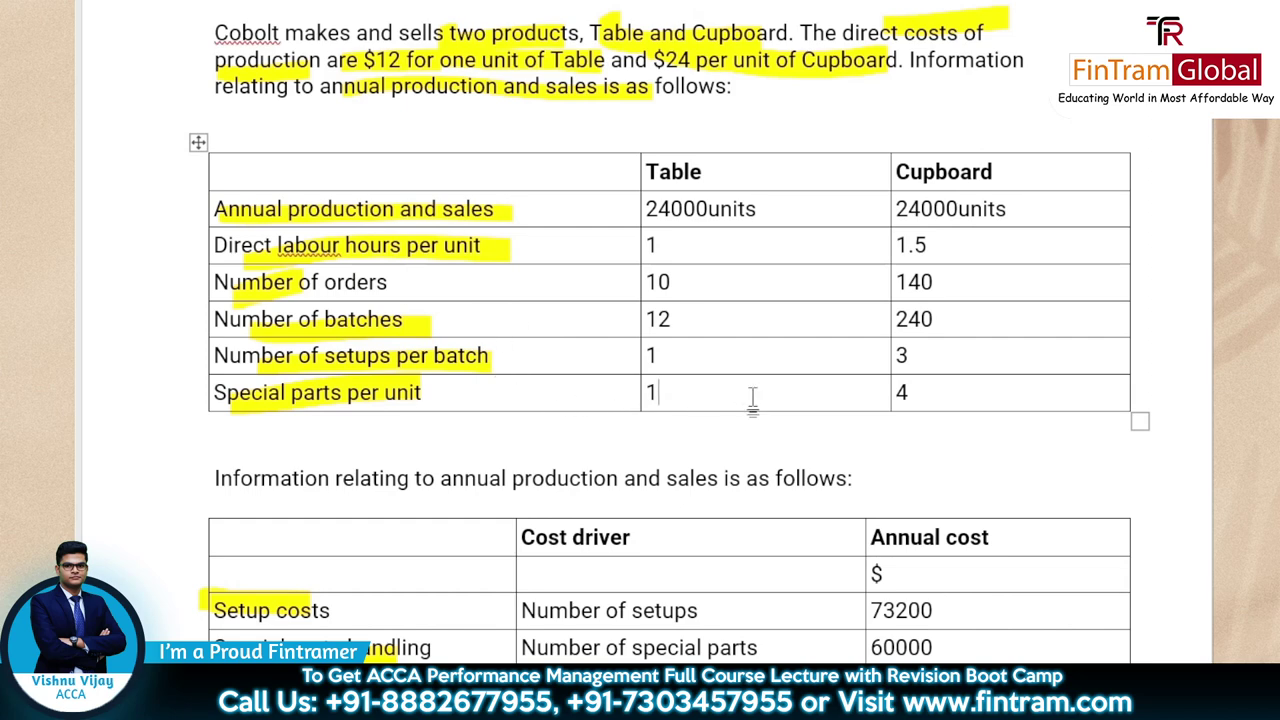
key(alt+Tab)
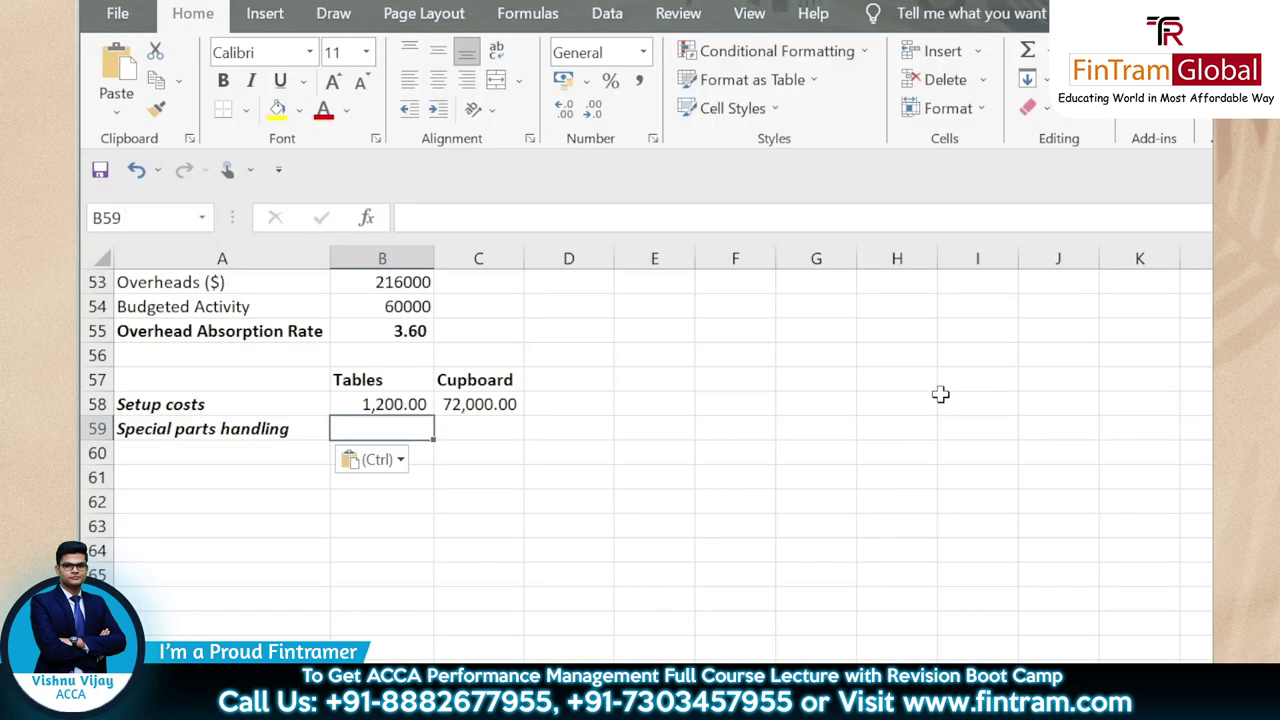
Enter the Tables formula for special parts handling in B59, multiplying the overhead absorption rate in B40 by 1
text(=)
key(Up)
key(Up)
key(Up)
key(Up)
key(Up)
key(Up)
key(Up)
key(Up)
key(Up)
key(Up)
key(Up)
key(Up)
key(Up)
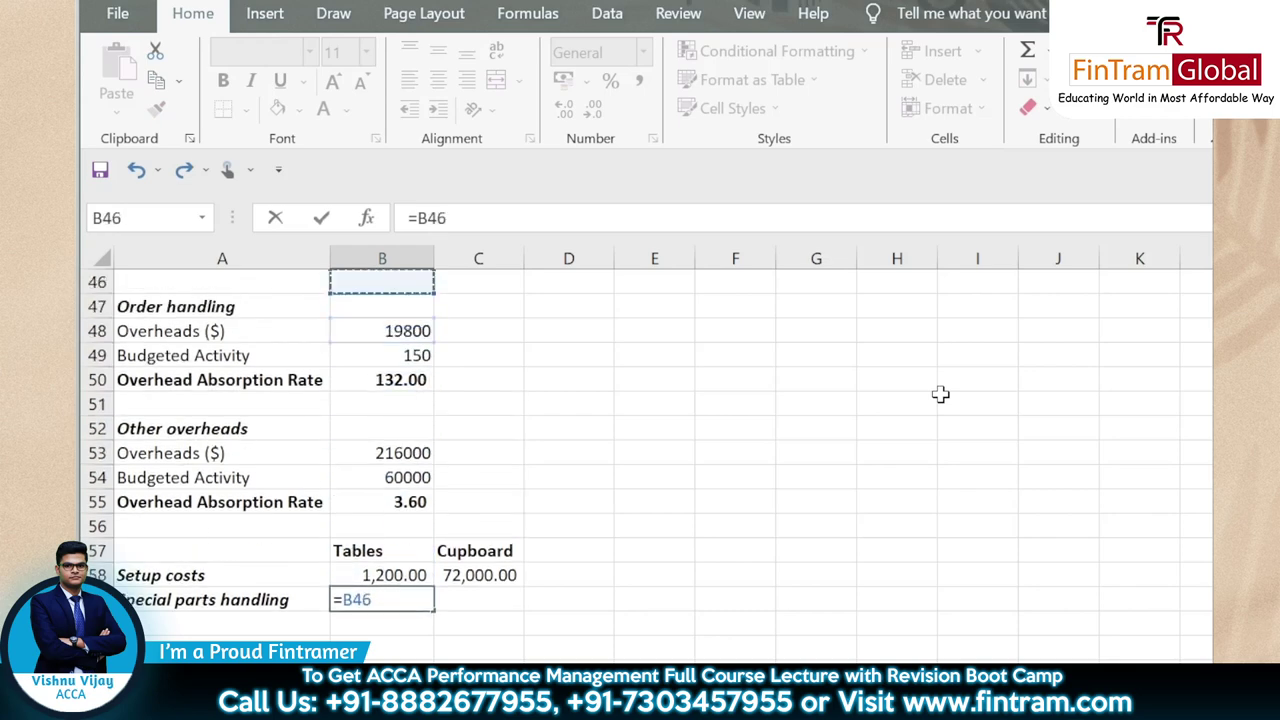
key(Up)
key(Up)
key(Up)
key(Up)
key(Up)
key(Up)
key(Up)
key(Up)
key(Up)
key(Up)
key(Up)
key(Up)
key(Down)
key(Down)
key(Down)
key(Down)
key(Down)
key(Down)
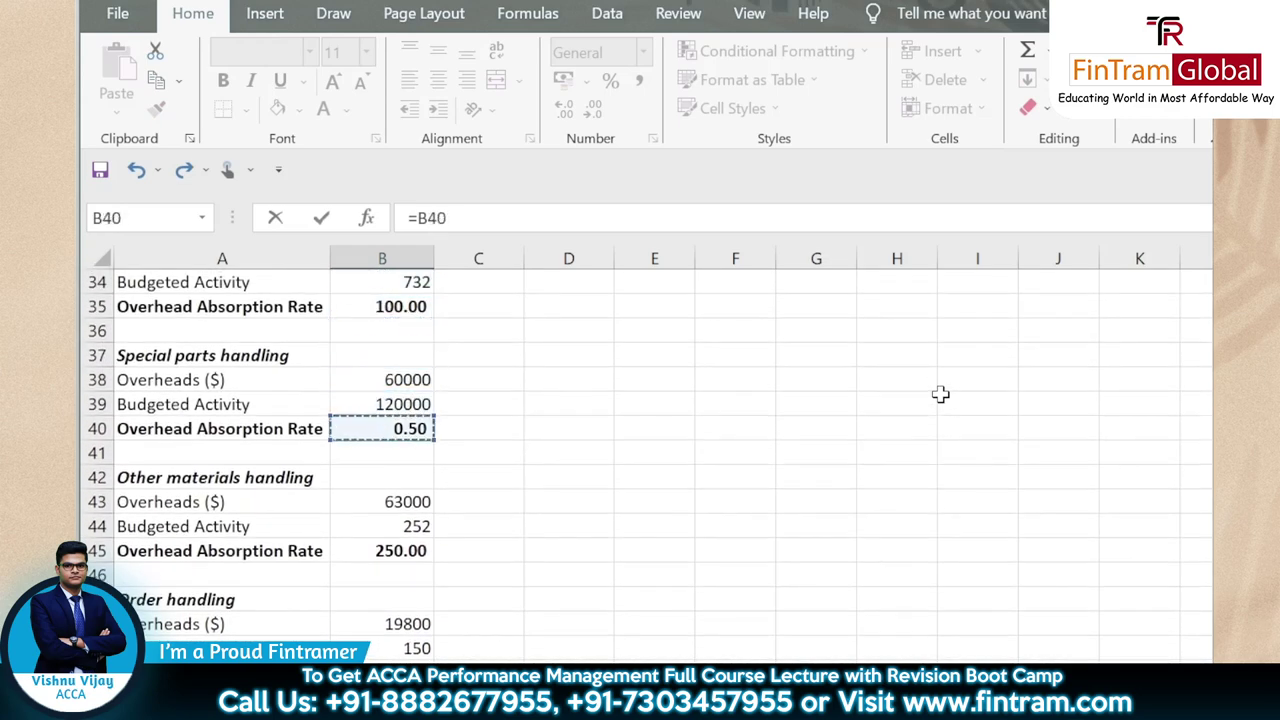
text(*1)
key(Return)
Extend the formula in B59 with the annual production so that it reads =B40*1*24000
key(Up)
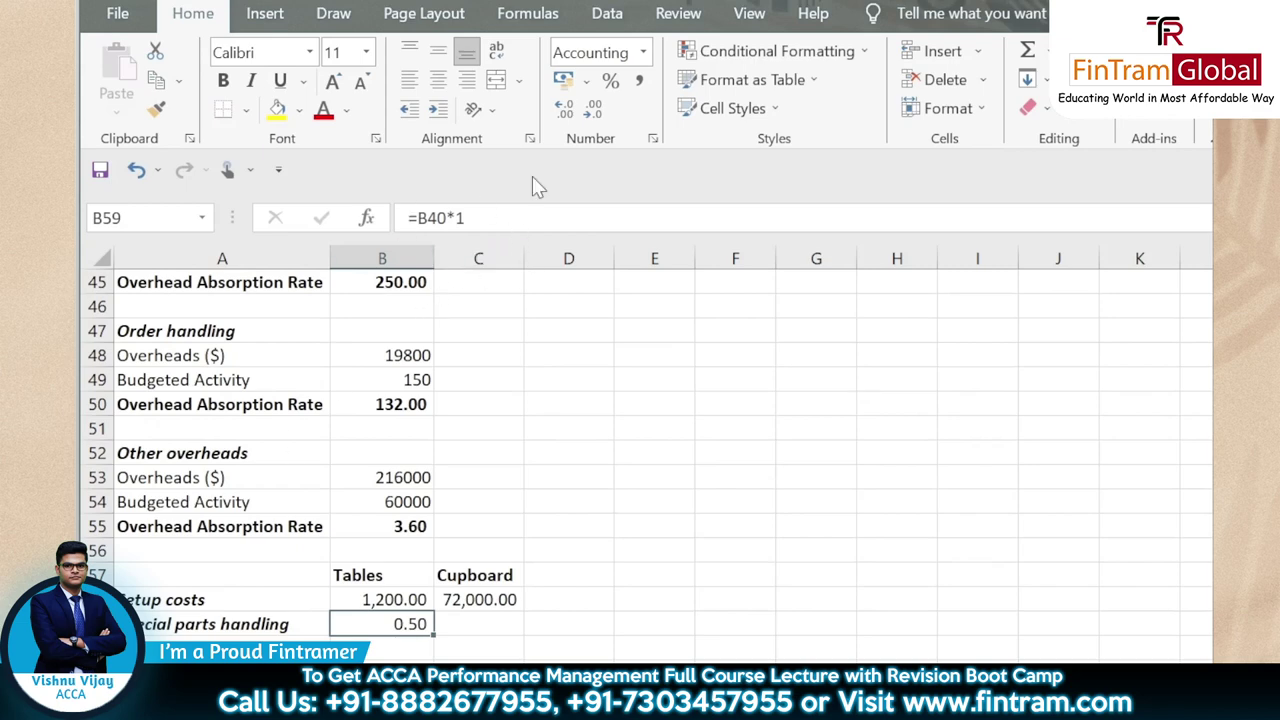
click(551, 216)
text(*)
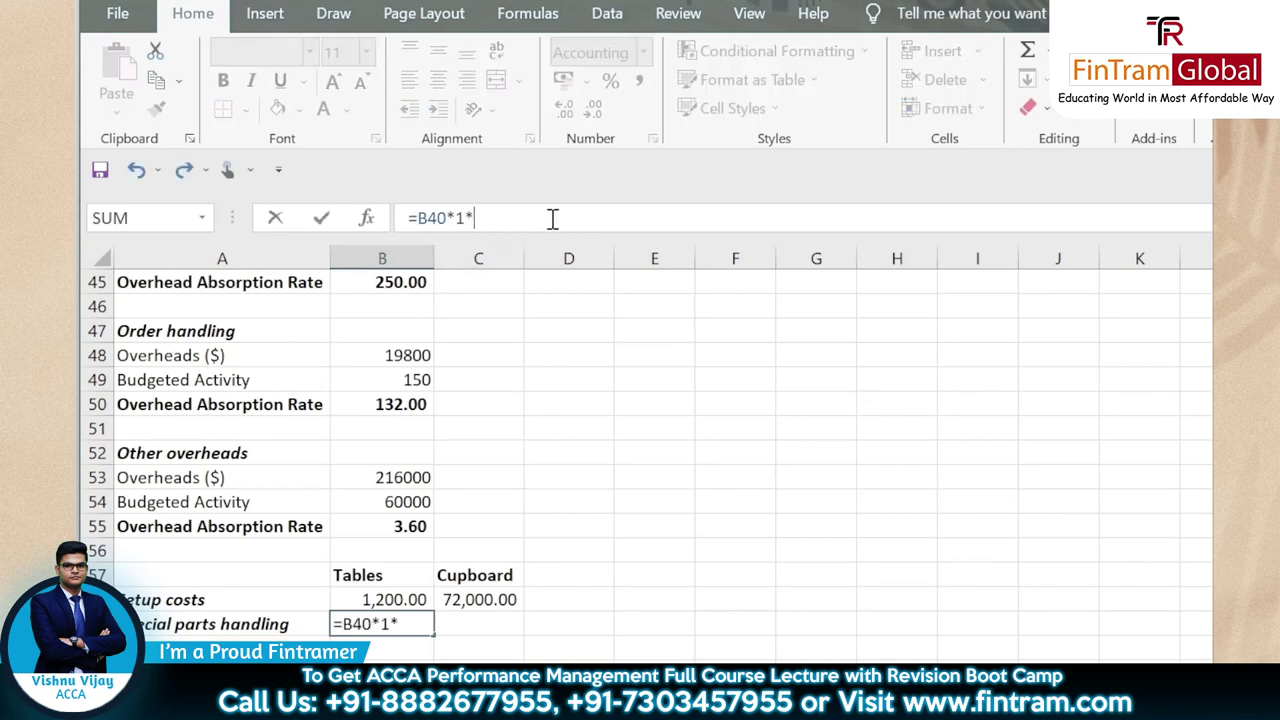
text(24000)
key(Return)
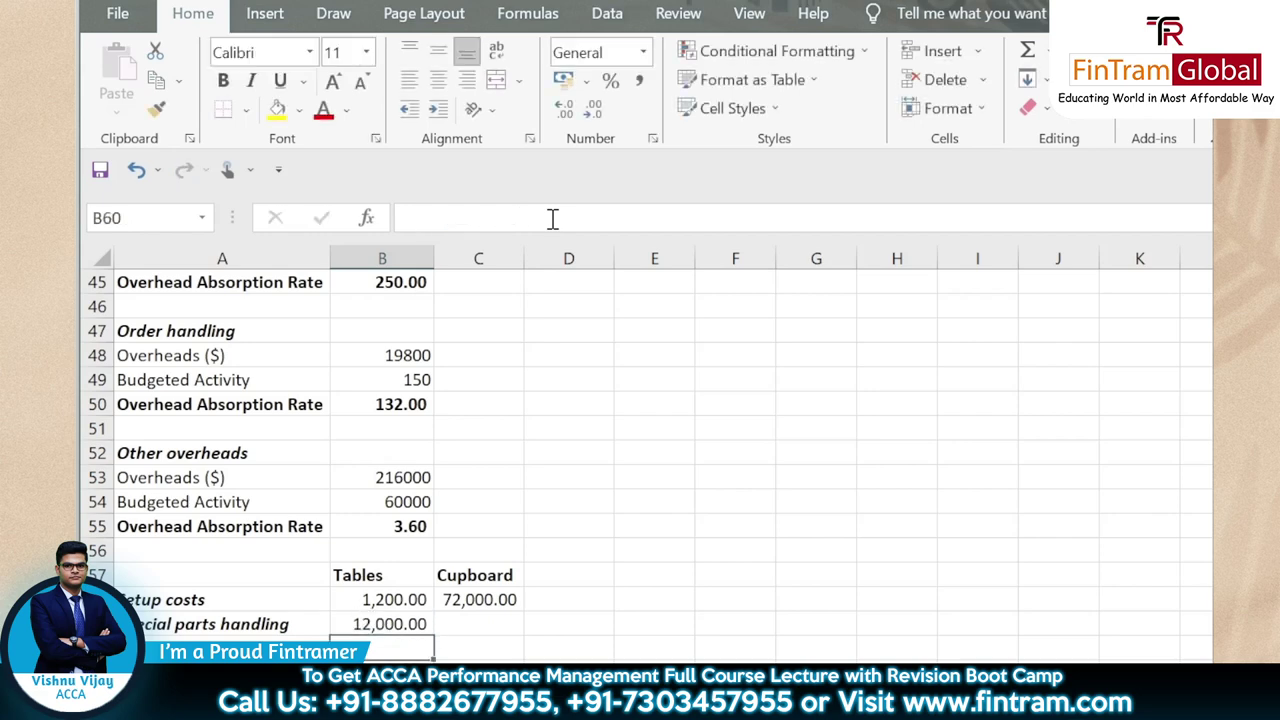
Calculate the Cupboard special parts handling overhead in C59 as =B40*4*24000
key(Up)
key(Right)
text(=)
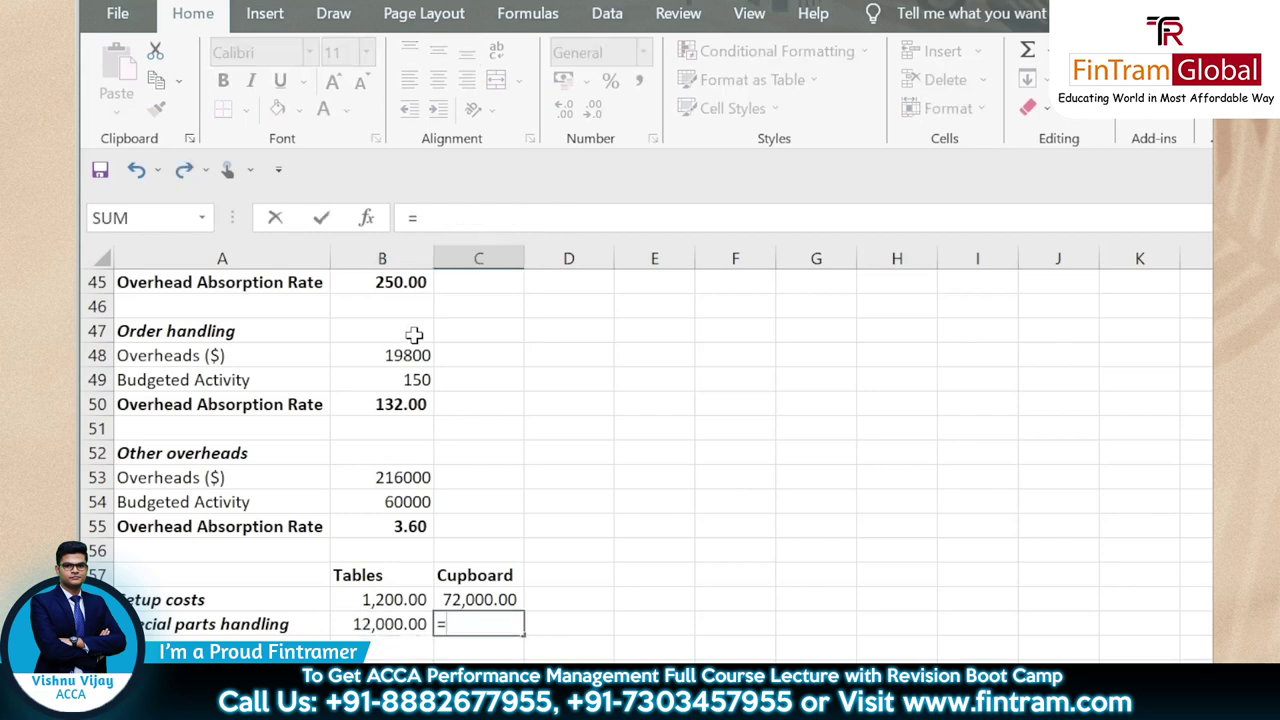
scroll(463, 374, up, 7)
scroll(463, 375, down, 5)
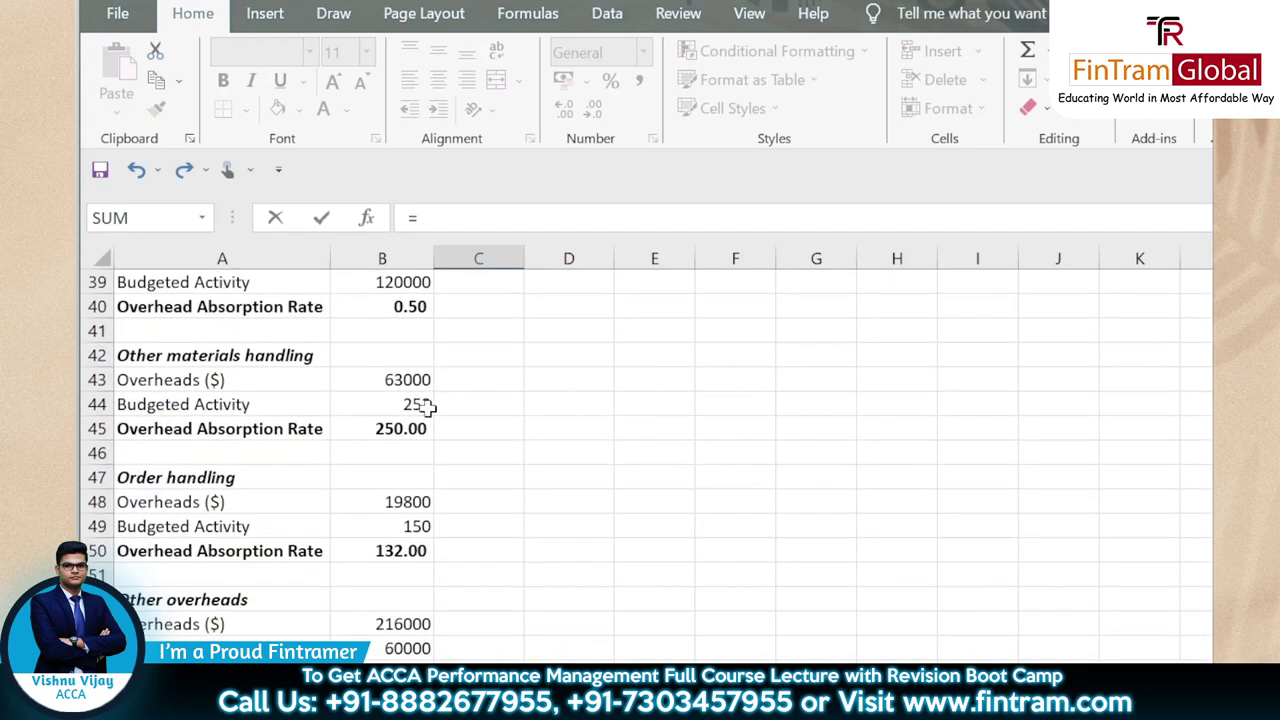
scroll(430, 395, up, 1)
click(421, 382)
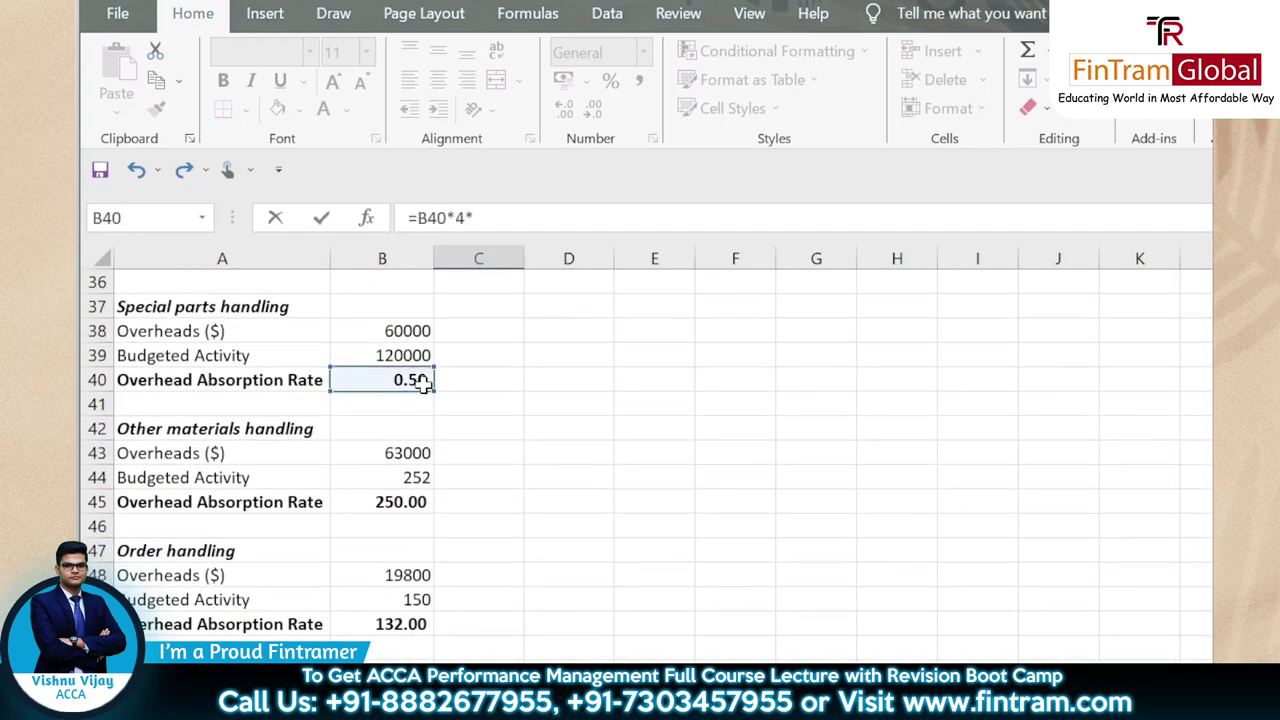
key(Return)
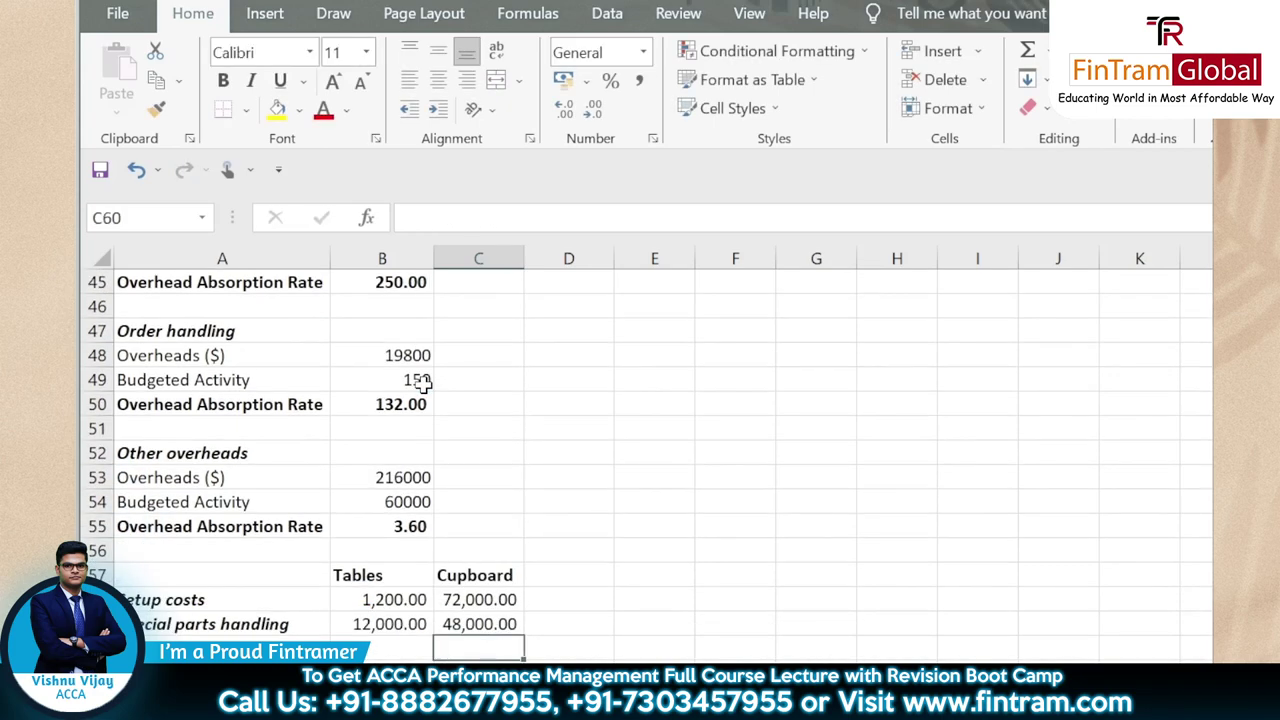
Copy the Other materials handling heading from A42 into A60 as the third row label of the summary
key(alt+Tab)
scroll(766, 428, down, 1)
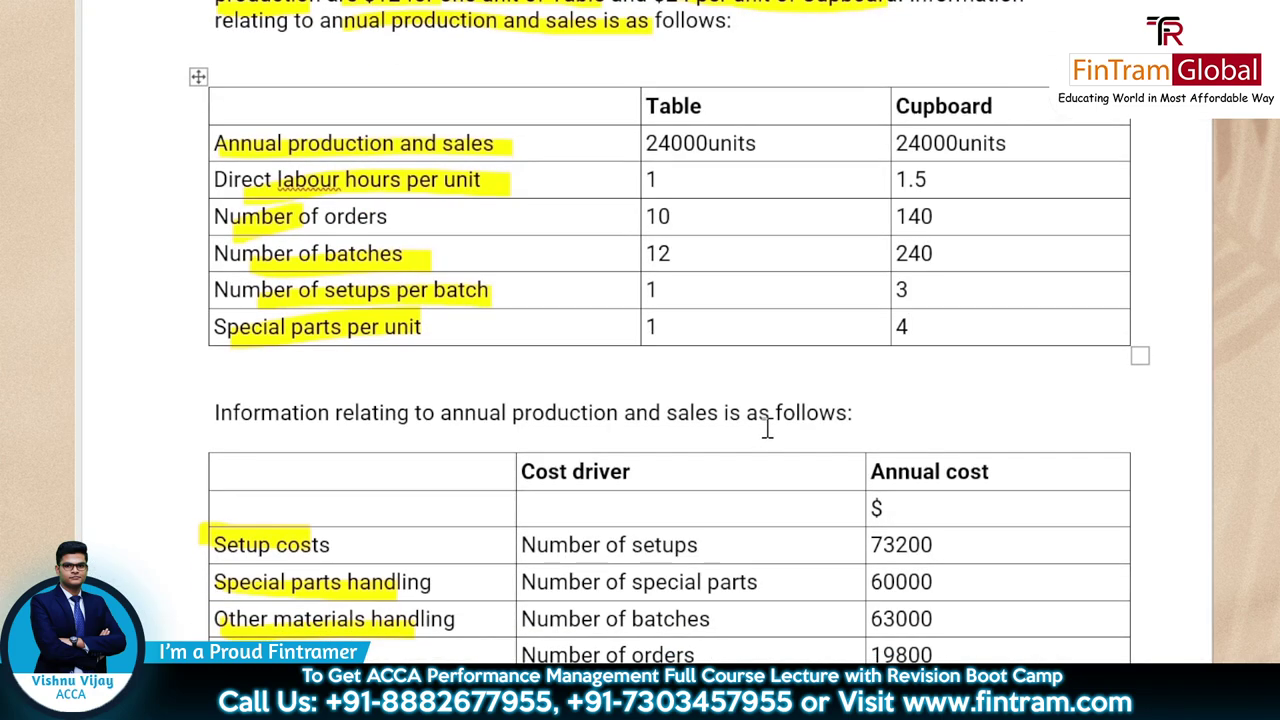
key(alt+Tab)
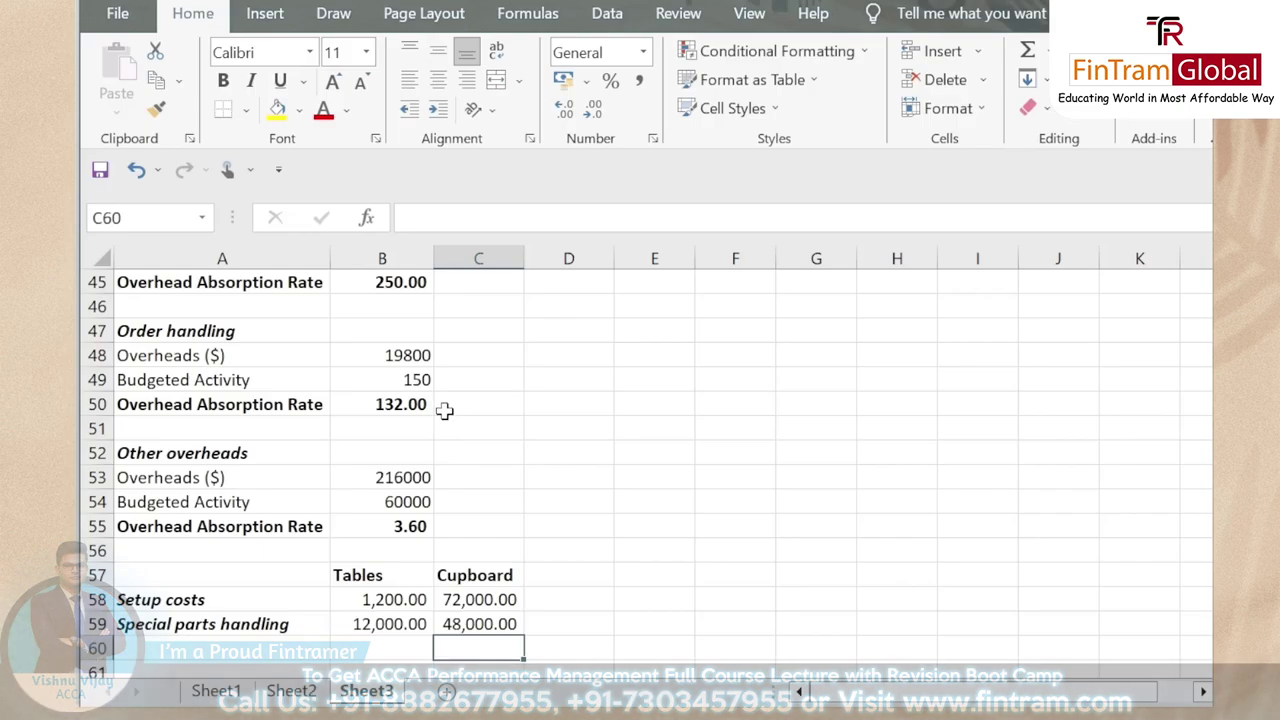
scroll(444, 410, down, 2)
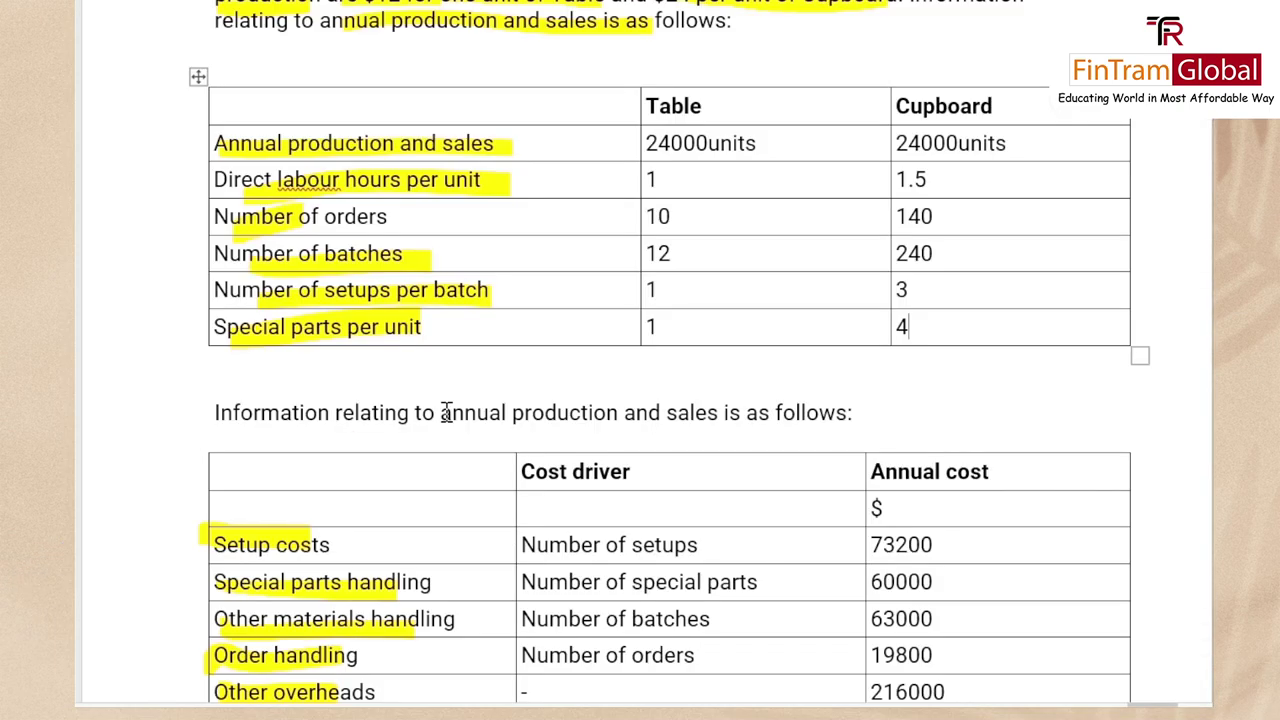
key(alt+Tab)
key(Left)
scroll(437, 404, up, 4)
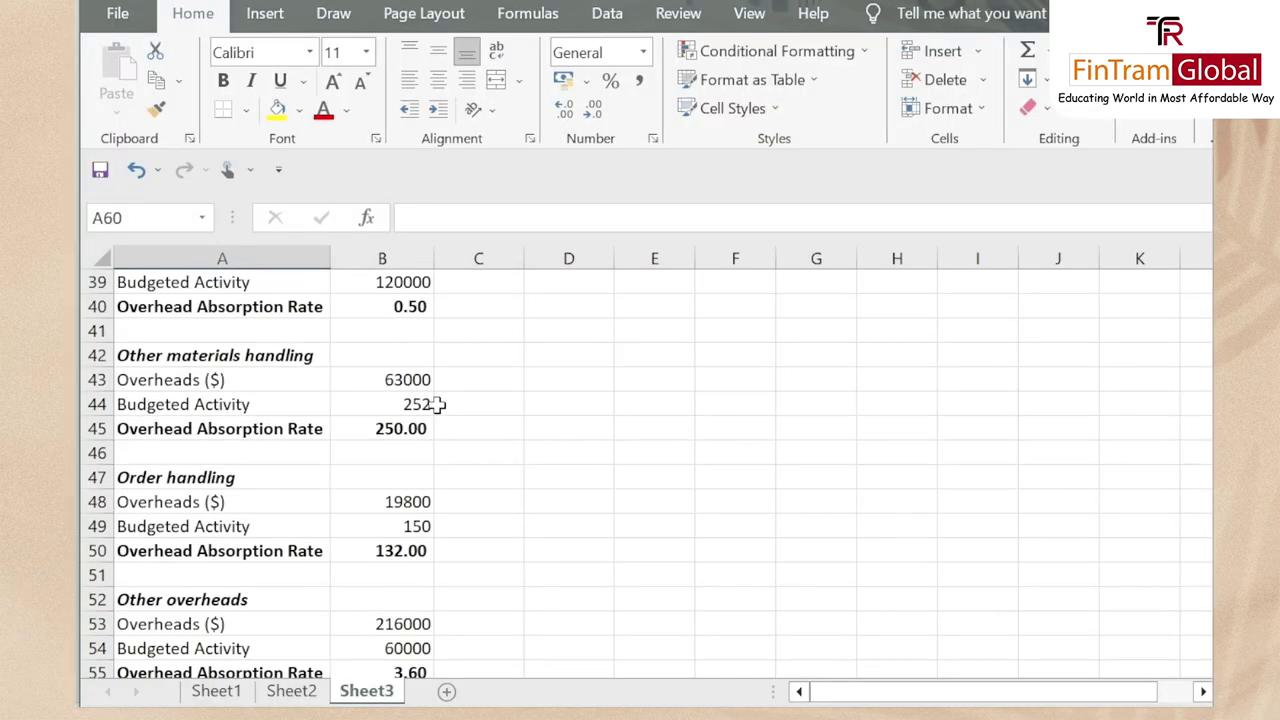
scroll(455, 404, up, 4)
scroll(330, 380, up, 2)
scroll(323, 389, down, 5)
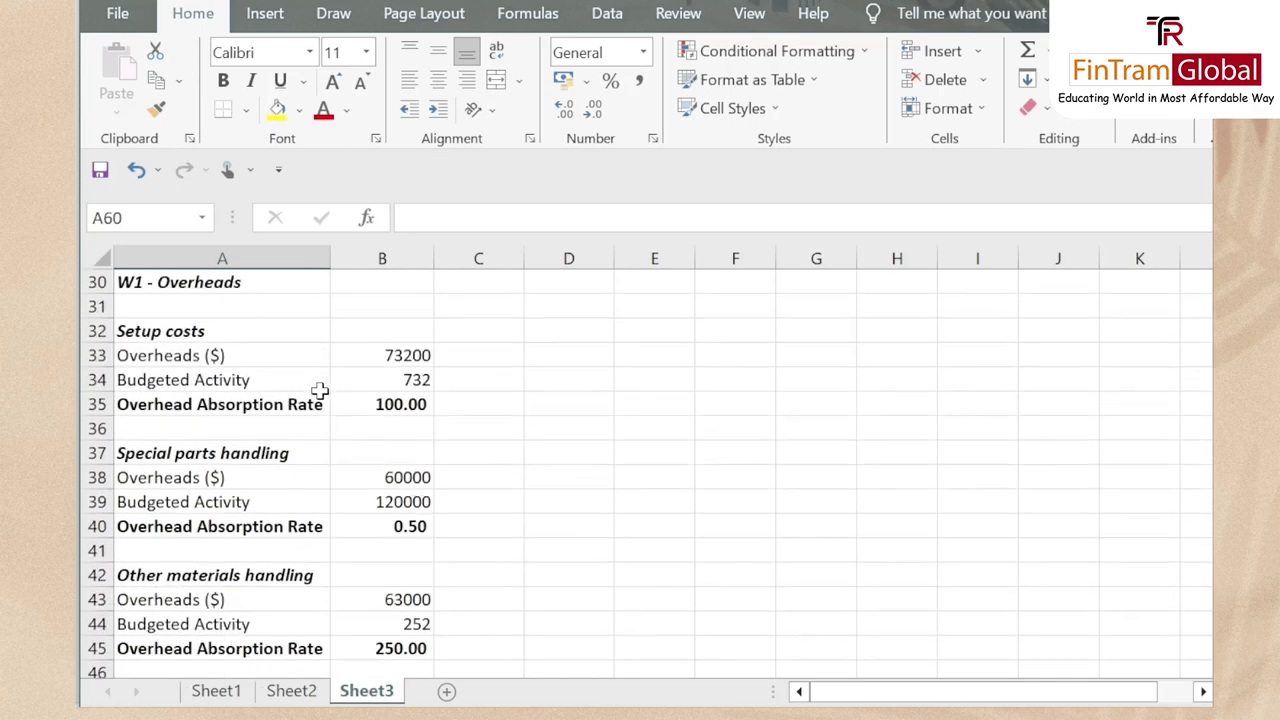
click(257, 428)
scroll(290, 415, down, 6)
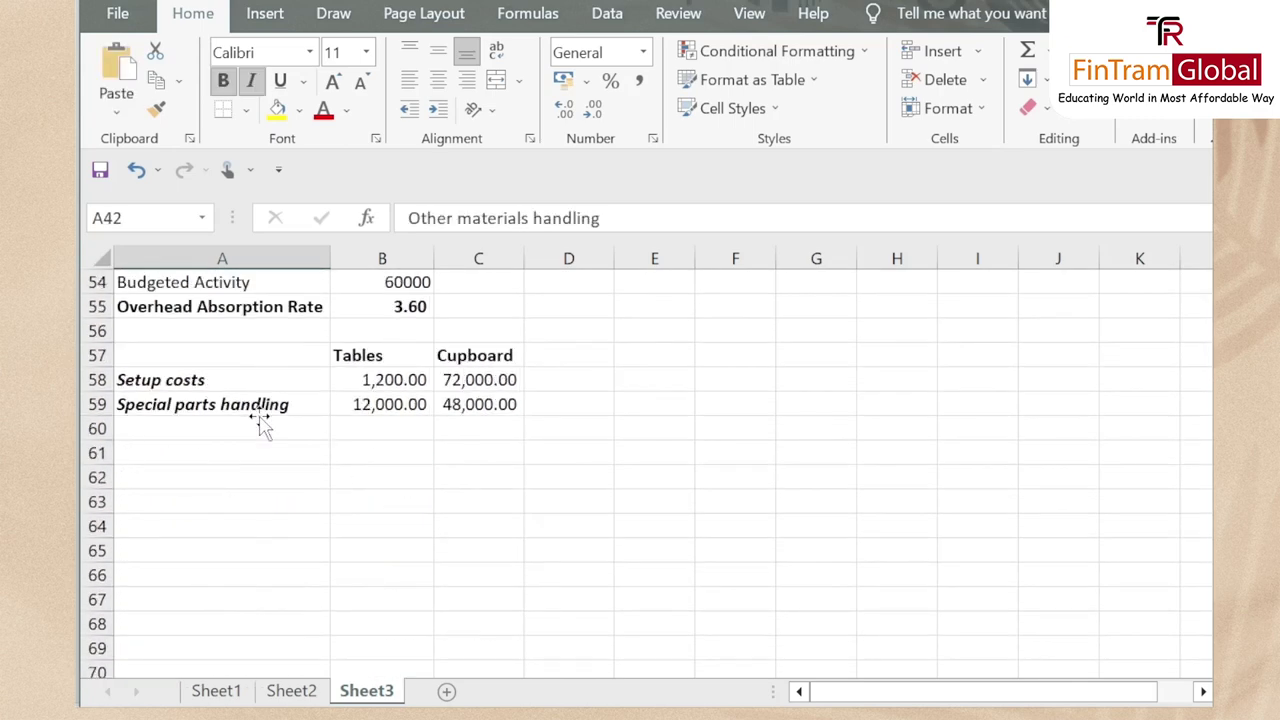
click(270, 429)
key(ctrl+v)
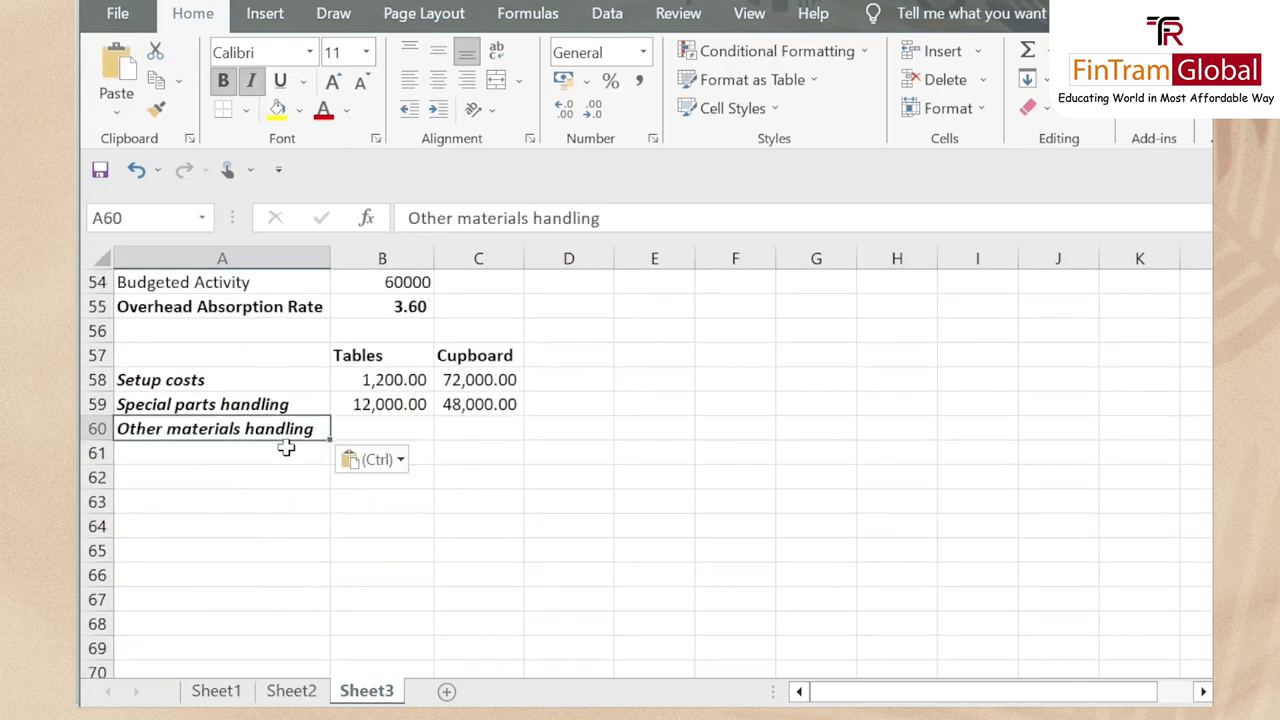
Look up the number of batches in the example document and calculate the Tables other materials handling overhead in B60 as =B45*12
click(395, 428)
text(=)
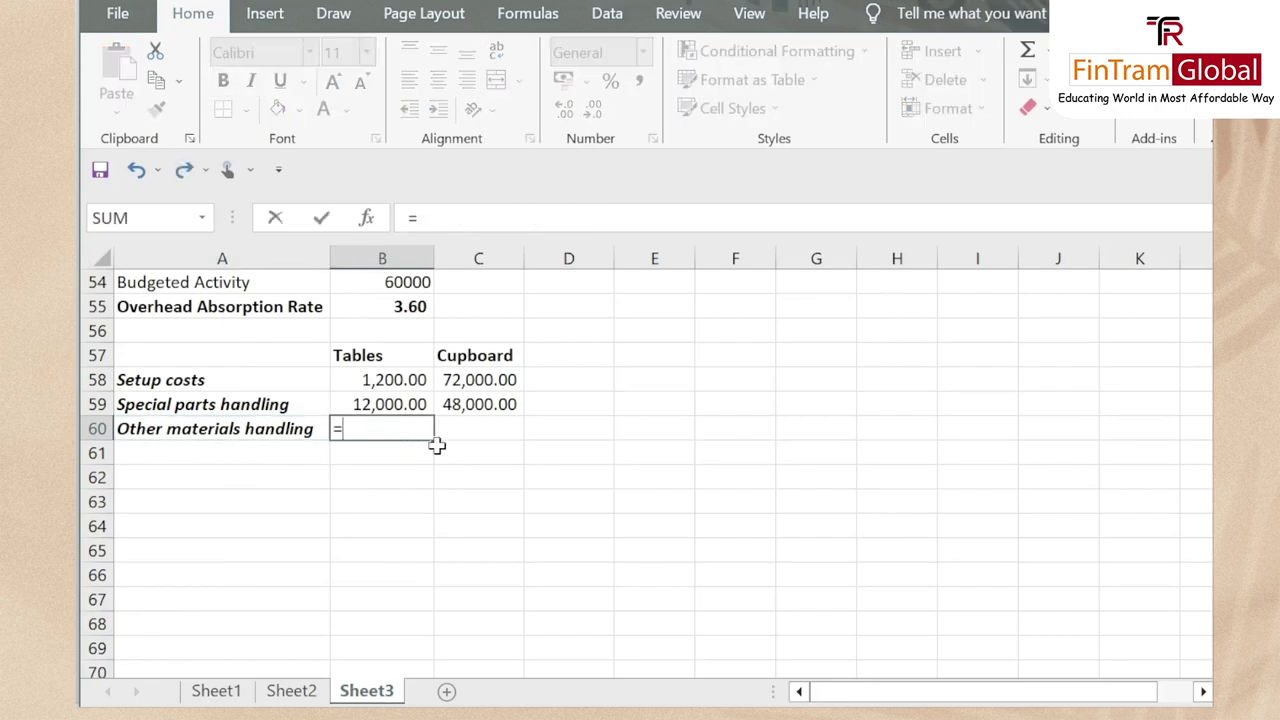
key(Escape)
key(alt+Tab)
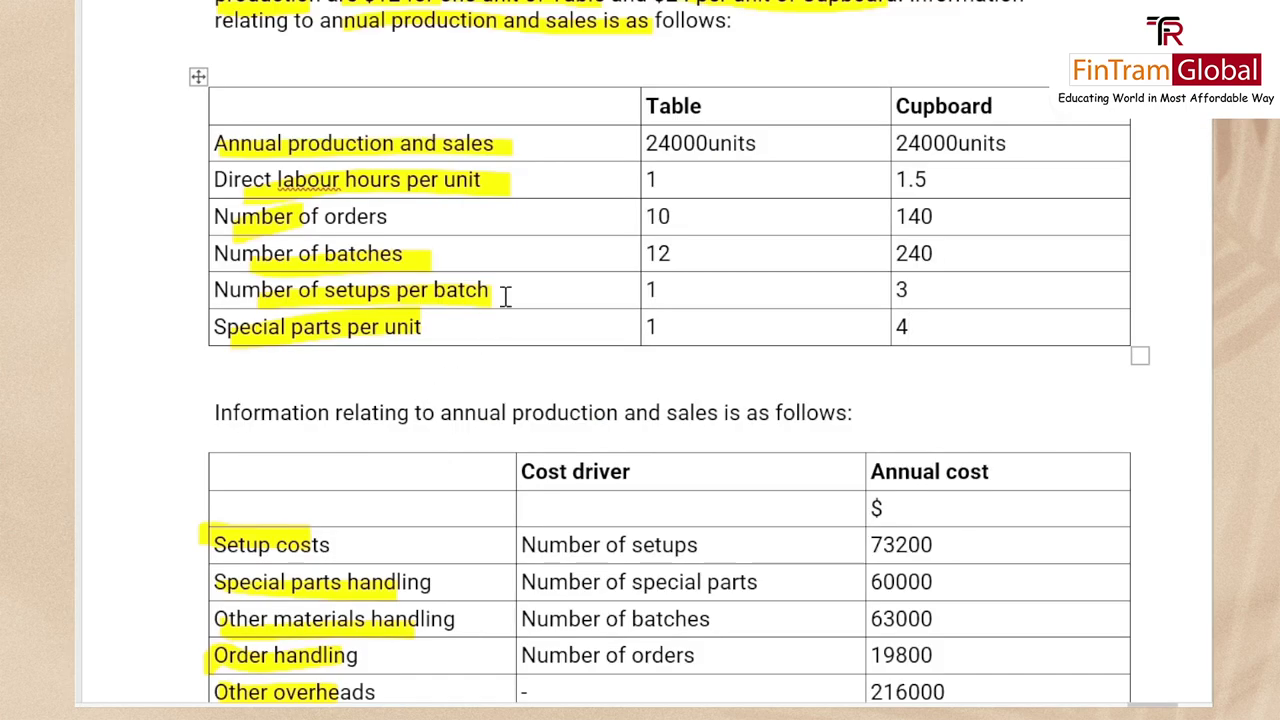
scroll(540, 313, up, 3)
scroll(574, 318, down, 4)
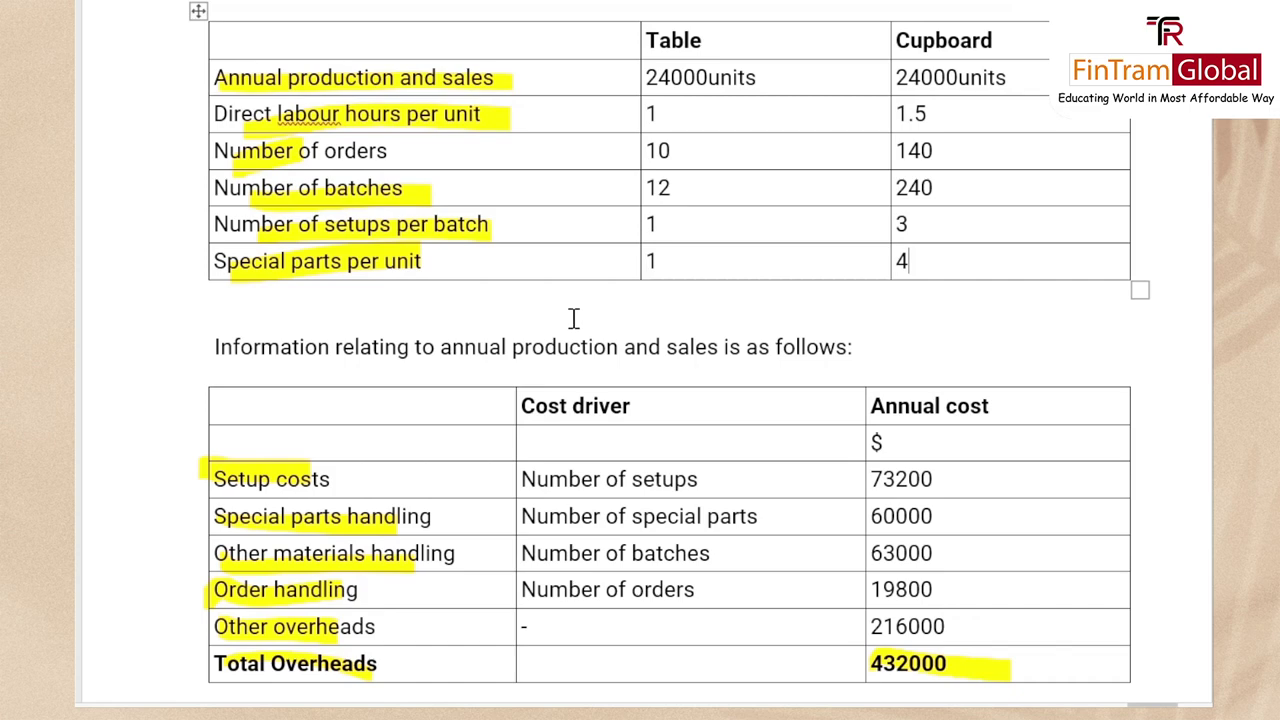
click(702, 558)
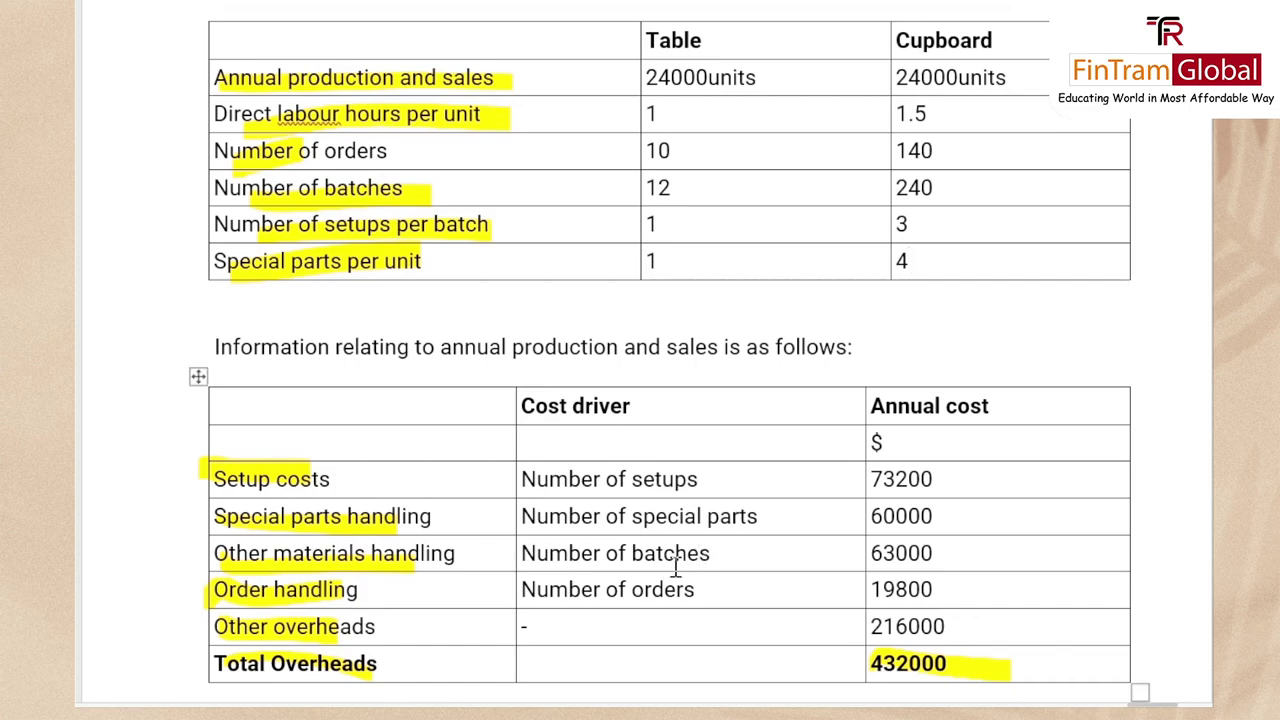
scroll(668, 566, up, 3)
key(alt+Tab)
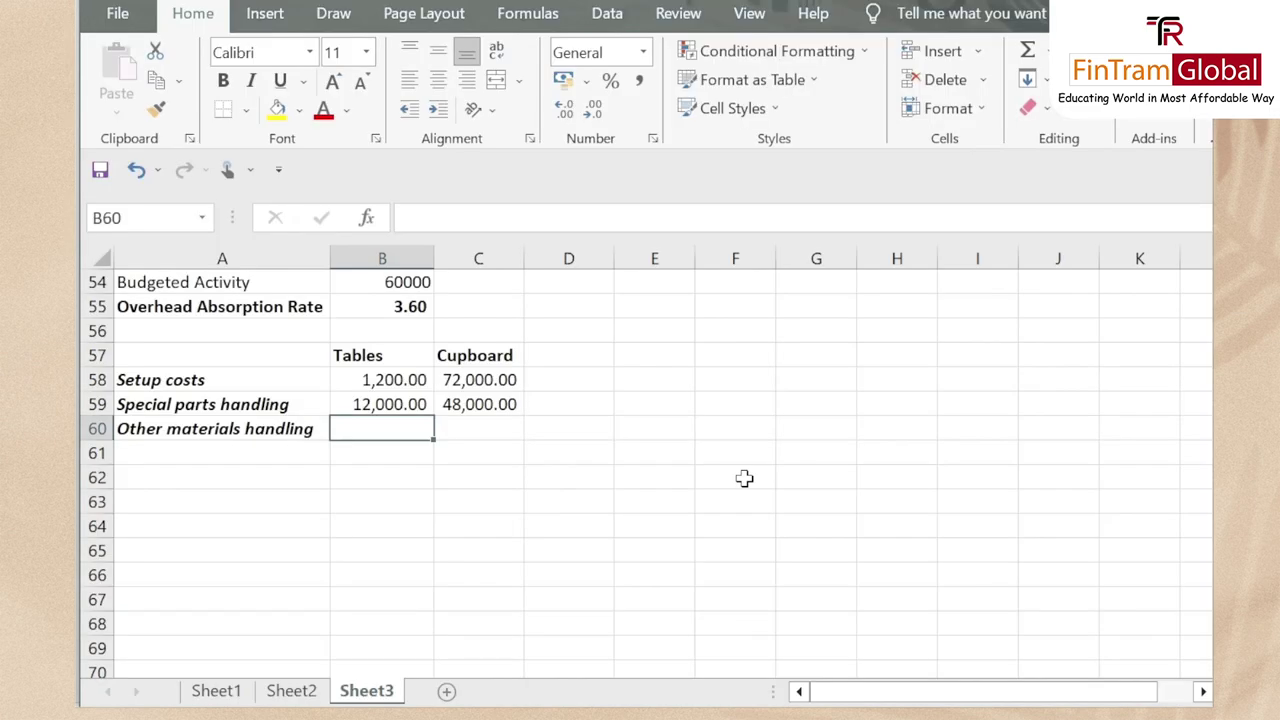
text(=)
scroll(760, 470, up, 6)
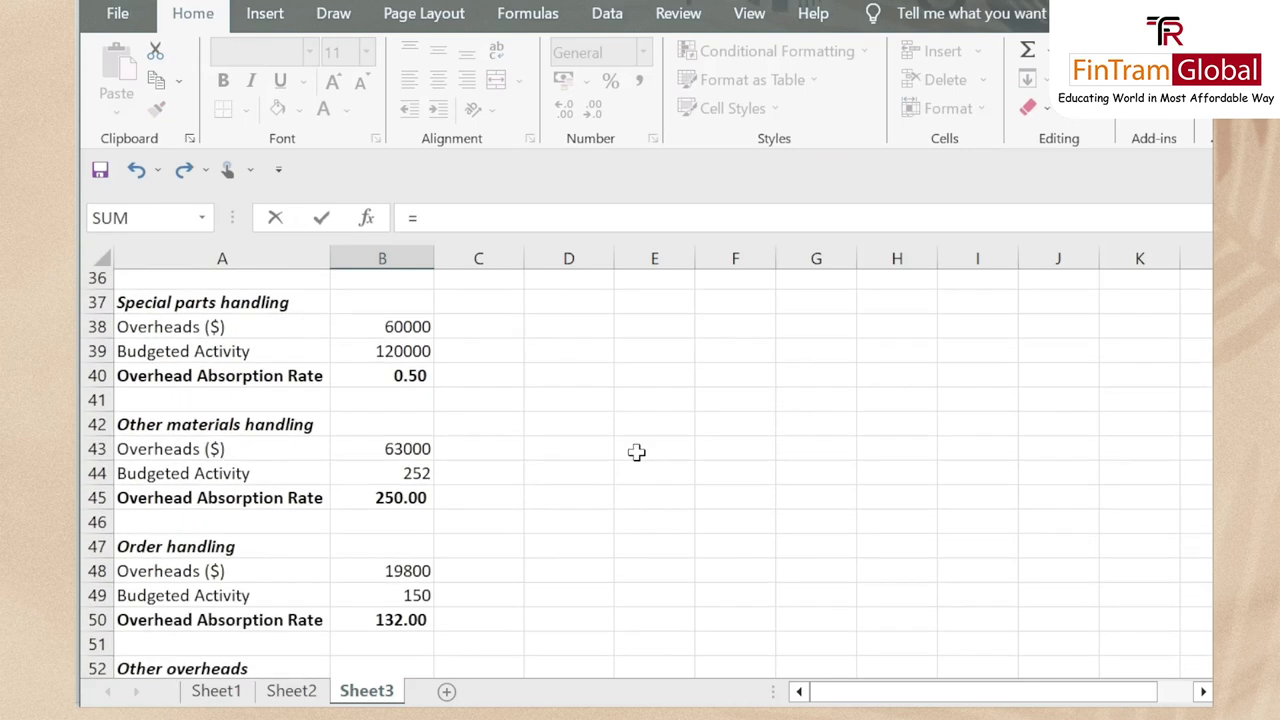
click(390, 502)
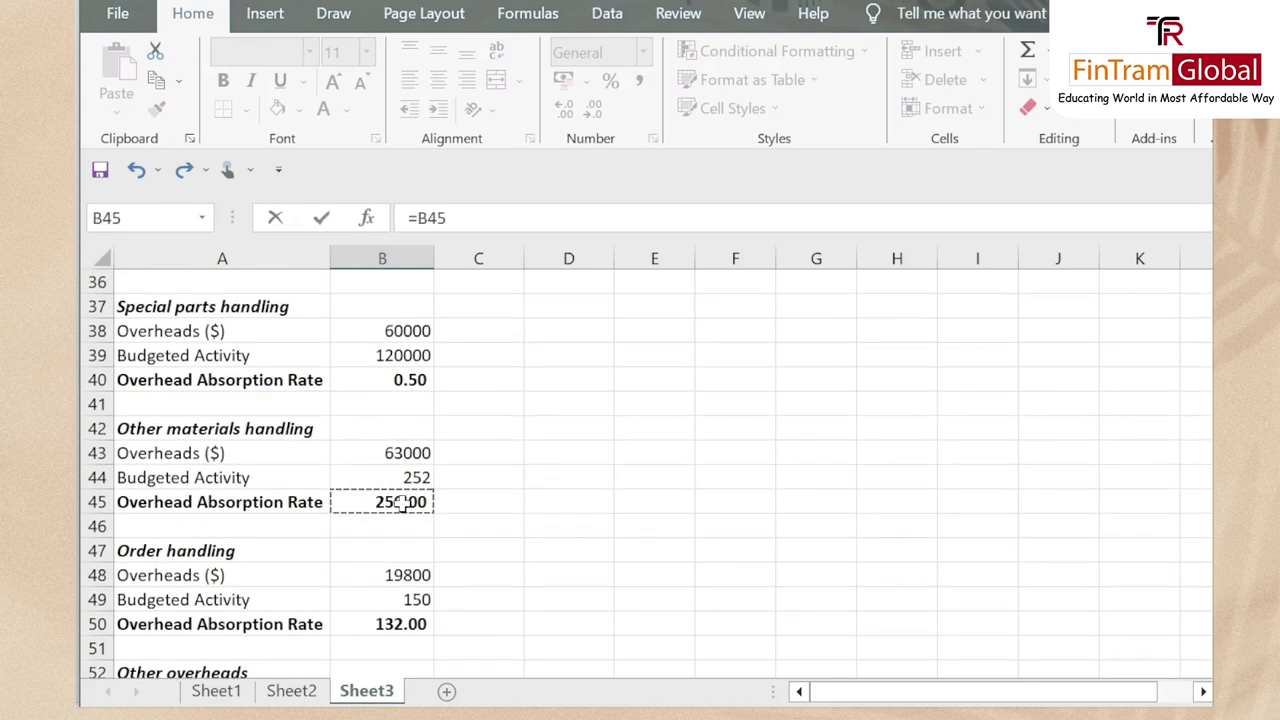
text(*12)
key(Return)
Calculate the Cupboard other materials handling overhead in C60 as =B45*240
key(Up)
key(Right)
text(=)
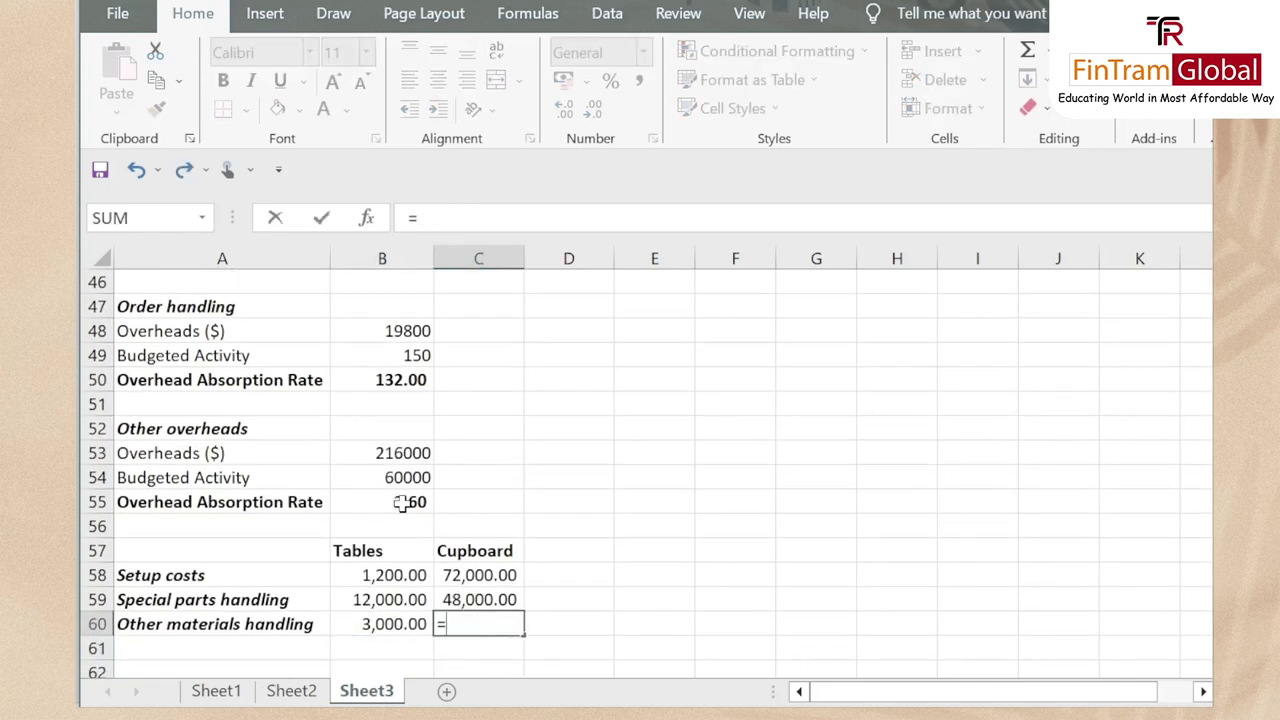
scroll(542, 510, up, 5)
scroll(542, 510, up, 3)
scroll(477, 491, down, 4)
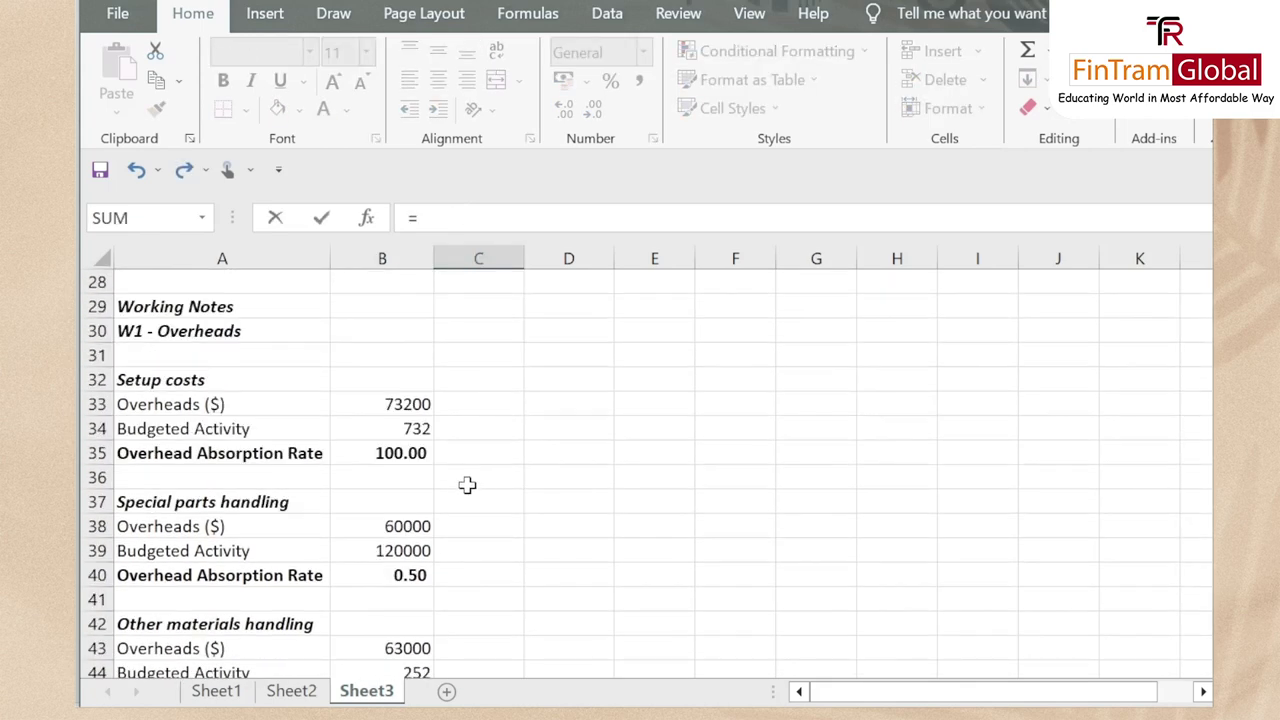
click(395, 556)
text(*)
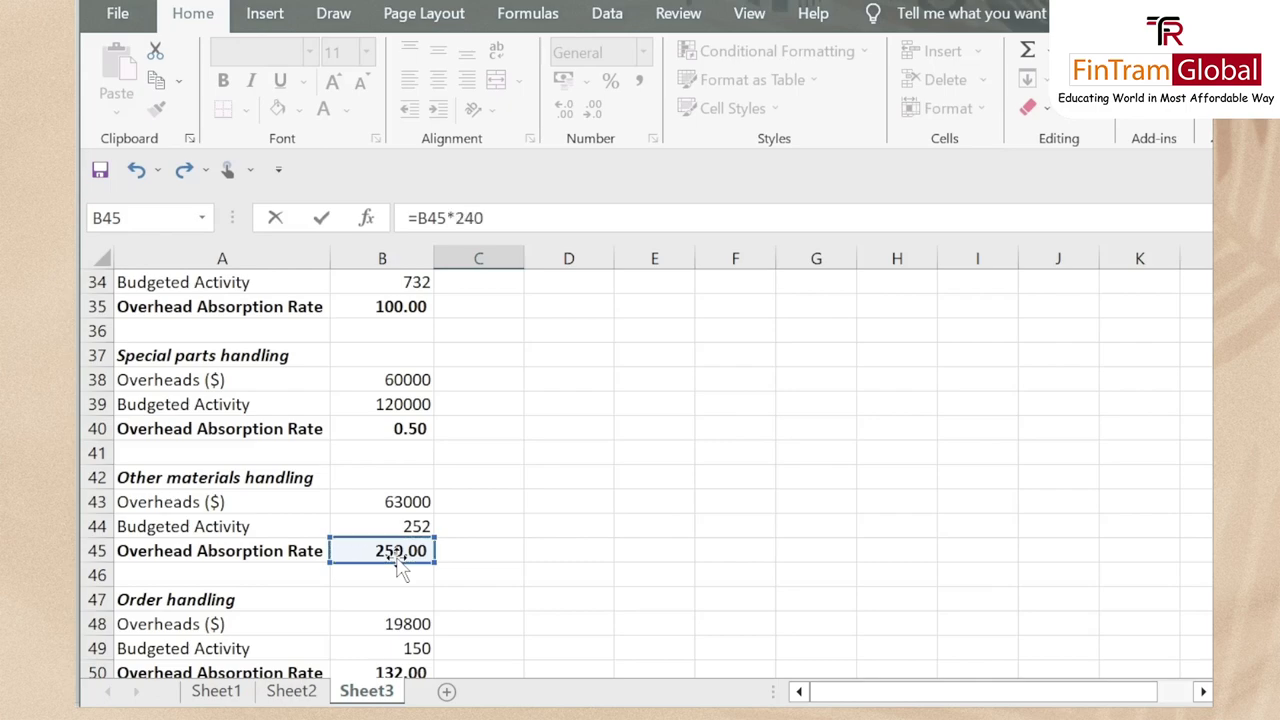
key(Return)
Copy the Order handling heading from A47 into A61 as the fourth row label of the summary
key(alt+Tab)
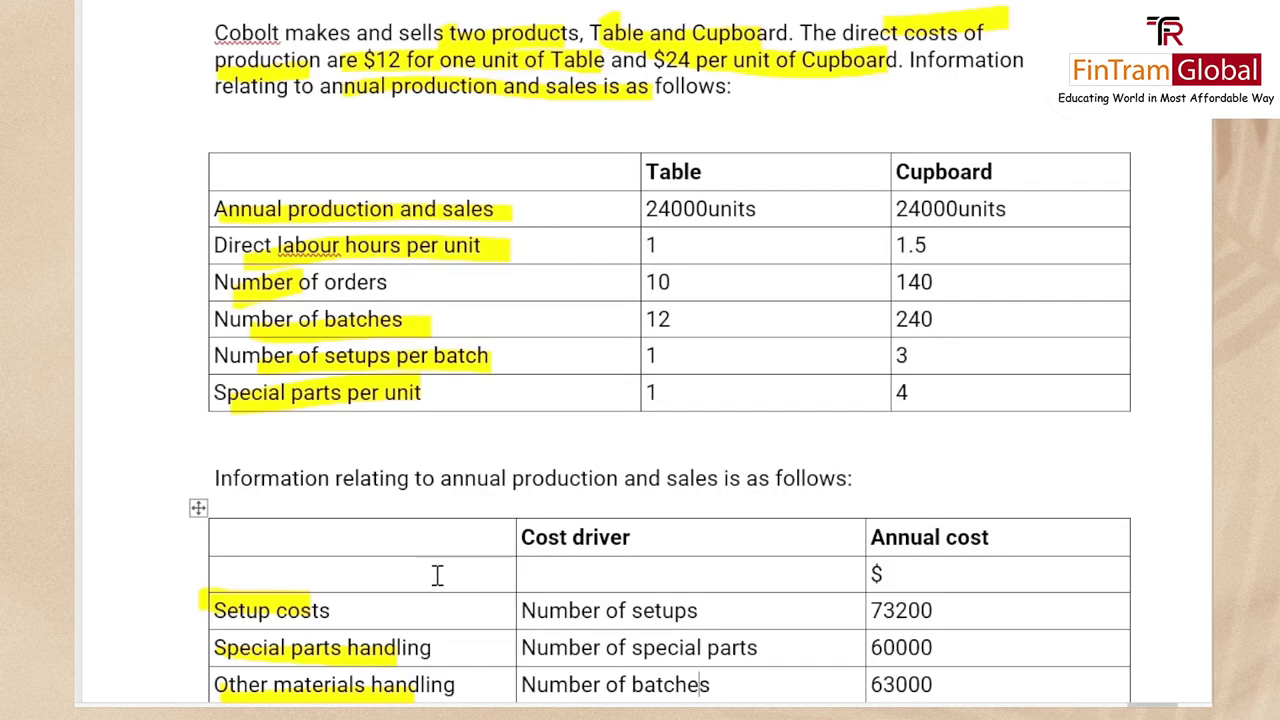
key(alt+Tab)
scroll(457, 429, up, 5)
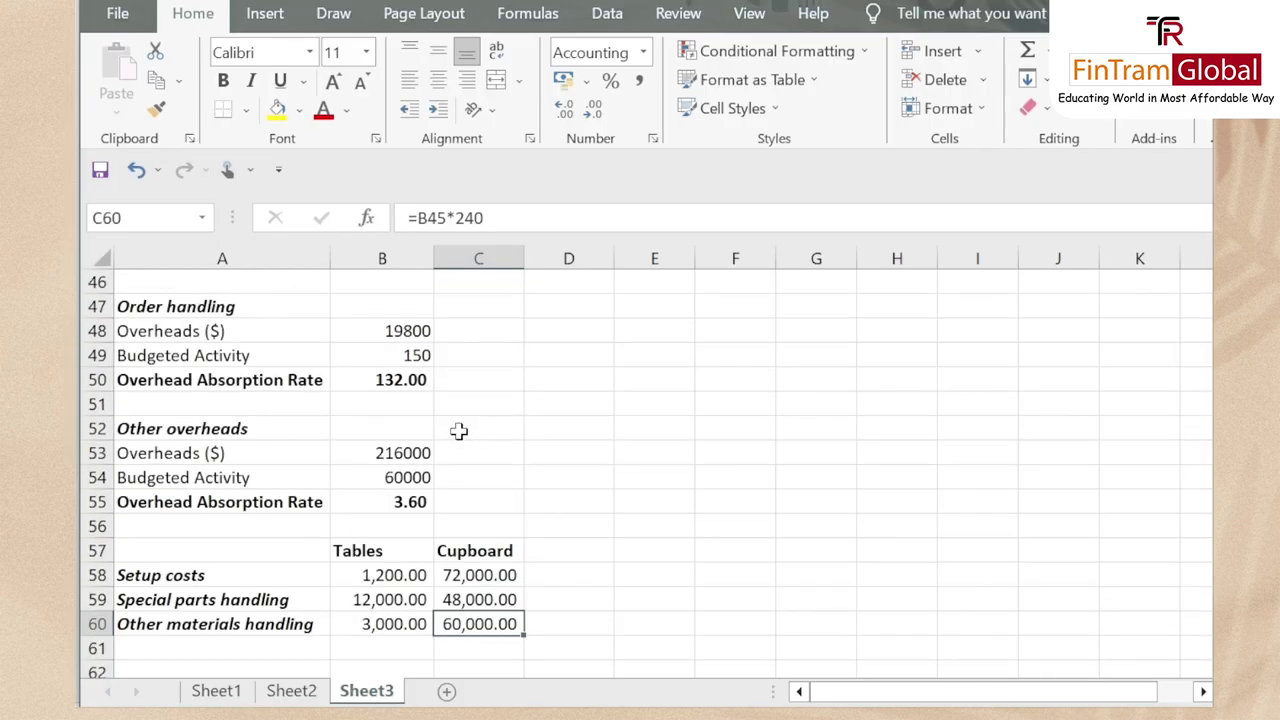
scroll(337, 431, up, 2)
scroll(337, 431, down, 1)
scroll(298, 413, up, 1)
scroll(213, 440, down, 2)
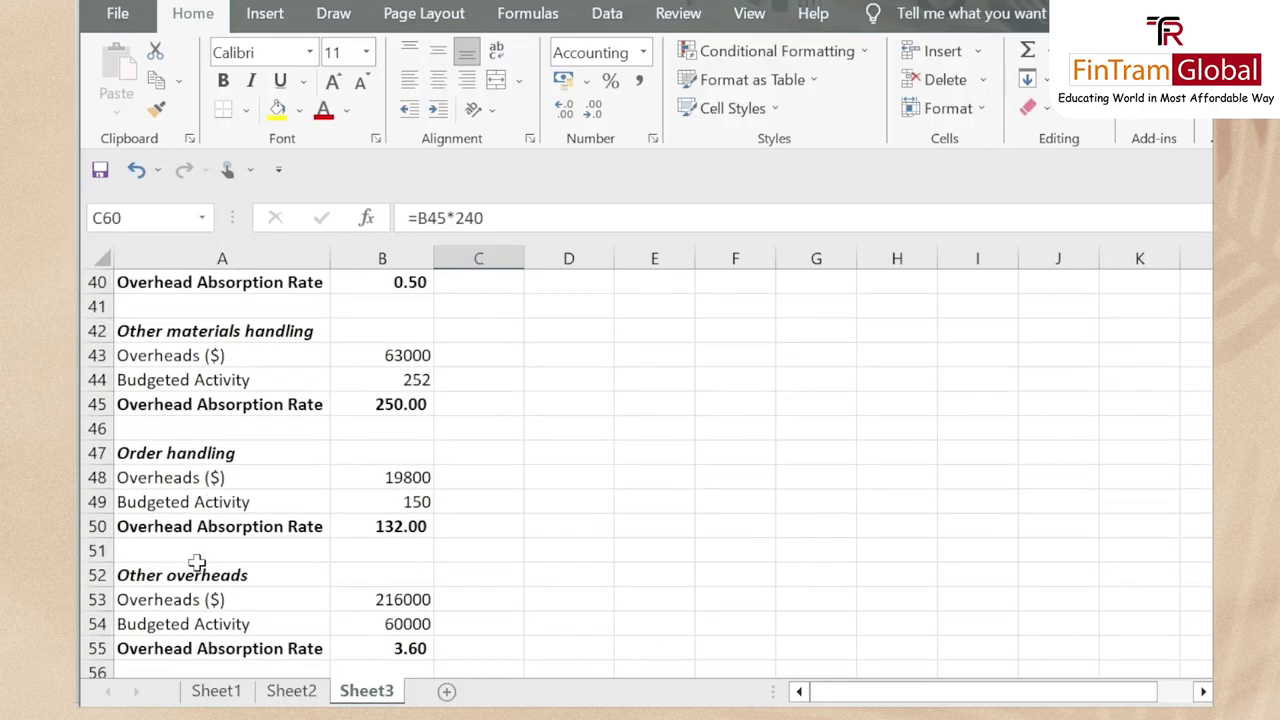
click(195, 450)
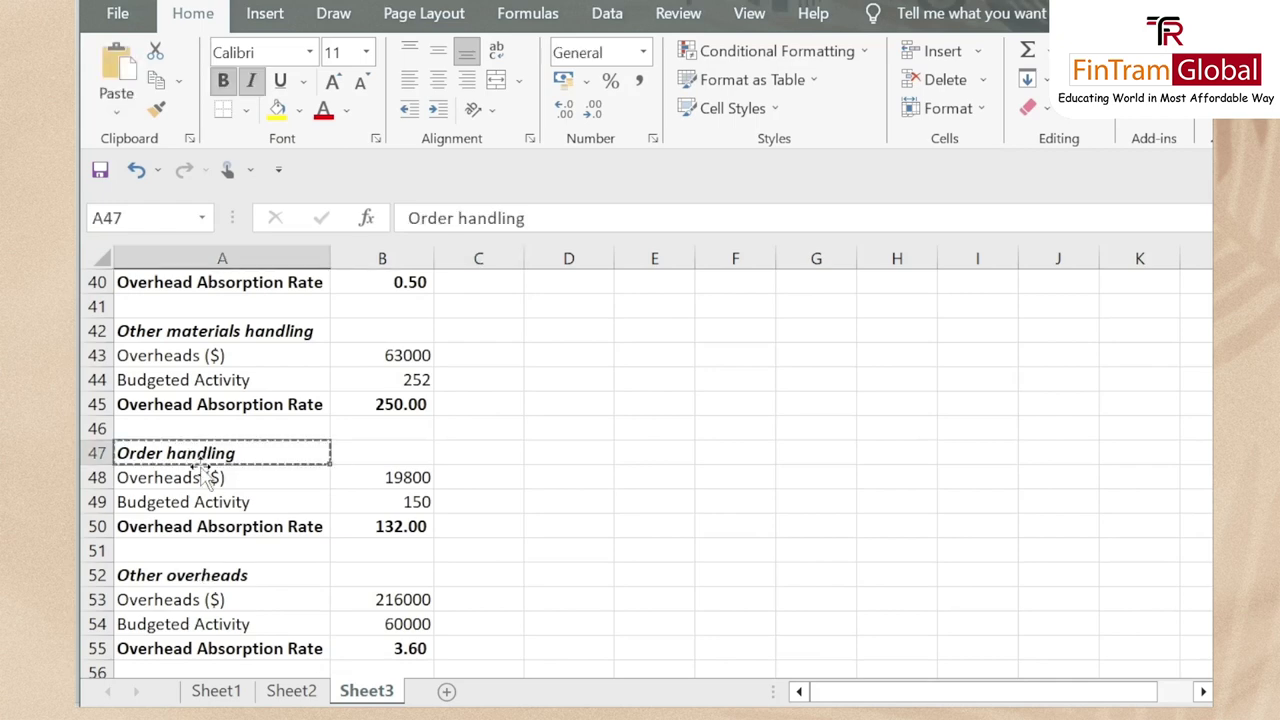
scroll(195, 471, down, 4)
click(212, 500)
key(ctrl+v)
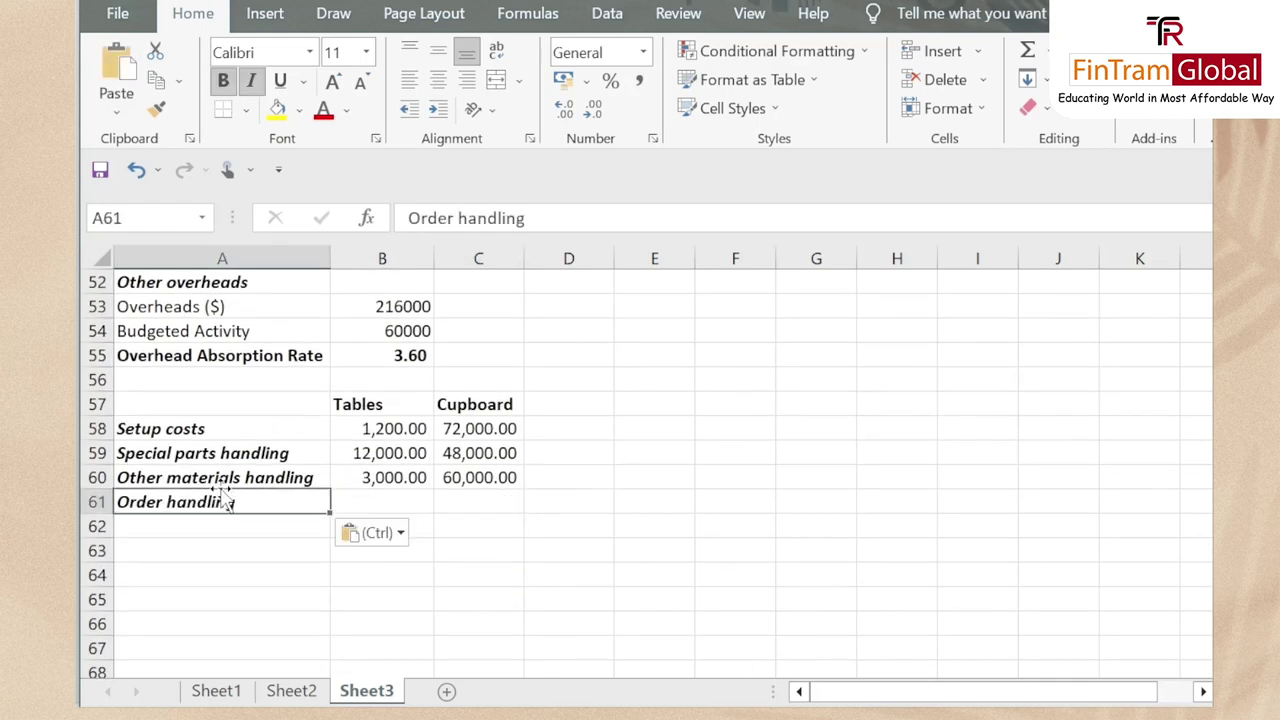
Look up the number of orders for each product in the example document
click(385, 499)
text(=)
key(Escape)
key(alt+Tab)
scroll(670, 315, down, 1)
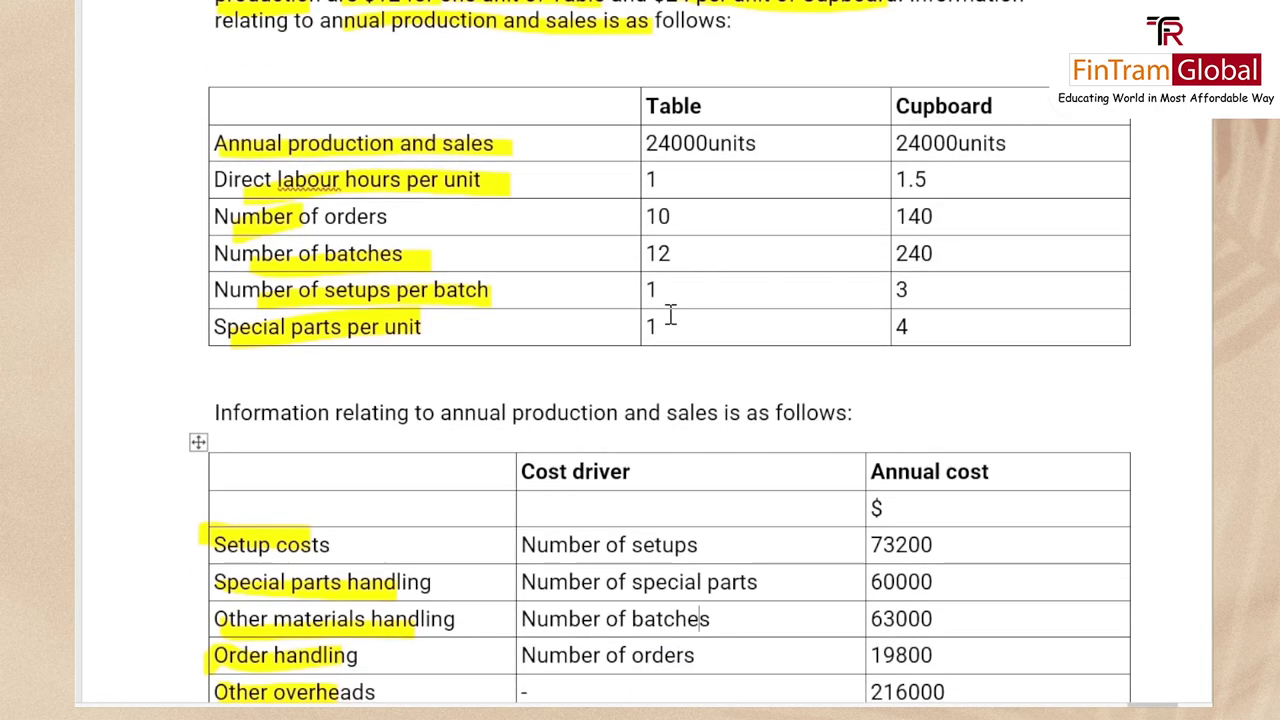
scroll(672, 316, down, 1)
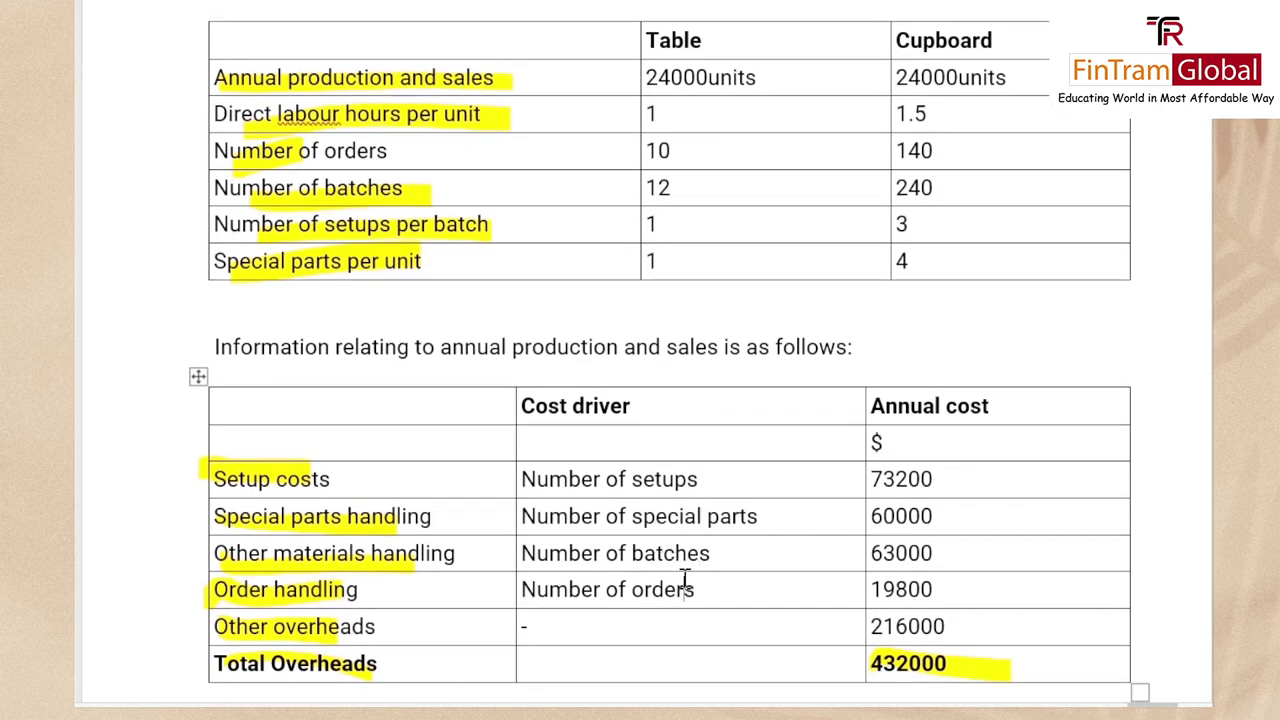
Calculate the Tables order handling overhead in B61 as =B50*10
key(alt+Tab)
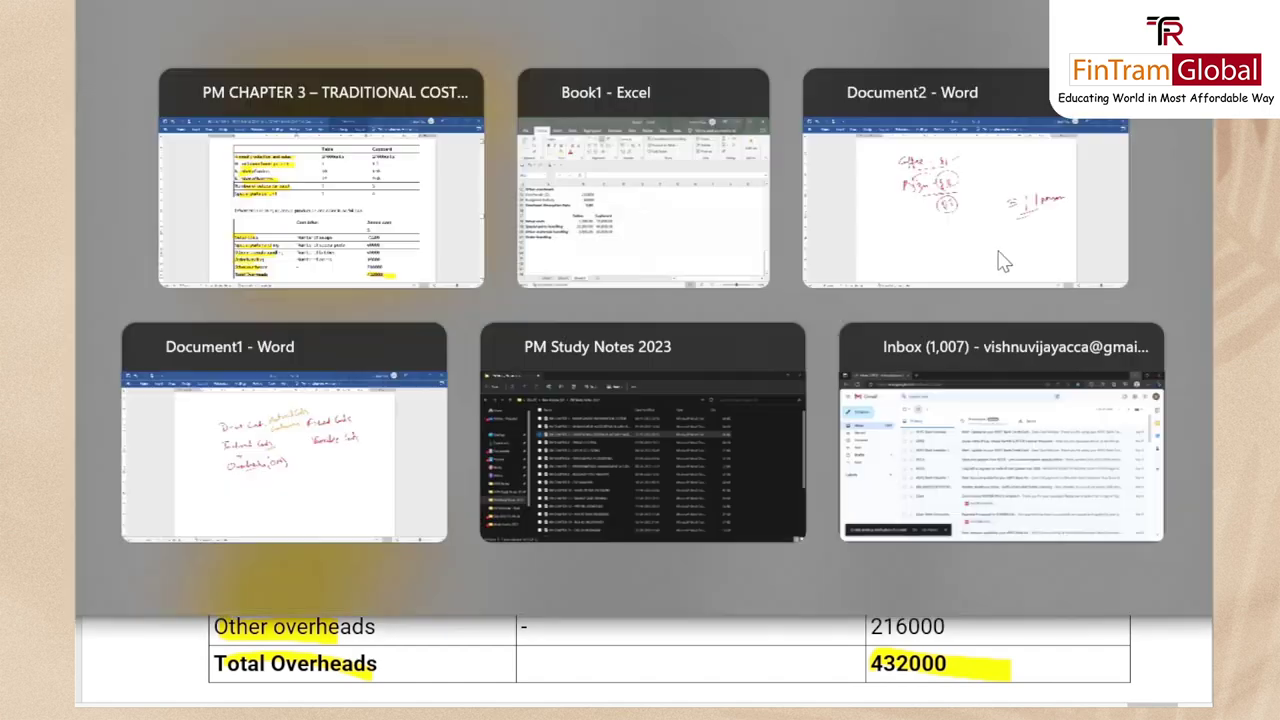
key(Up)
text(=)
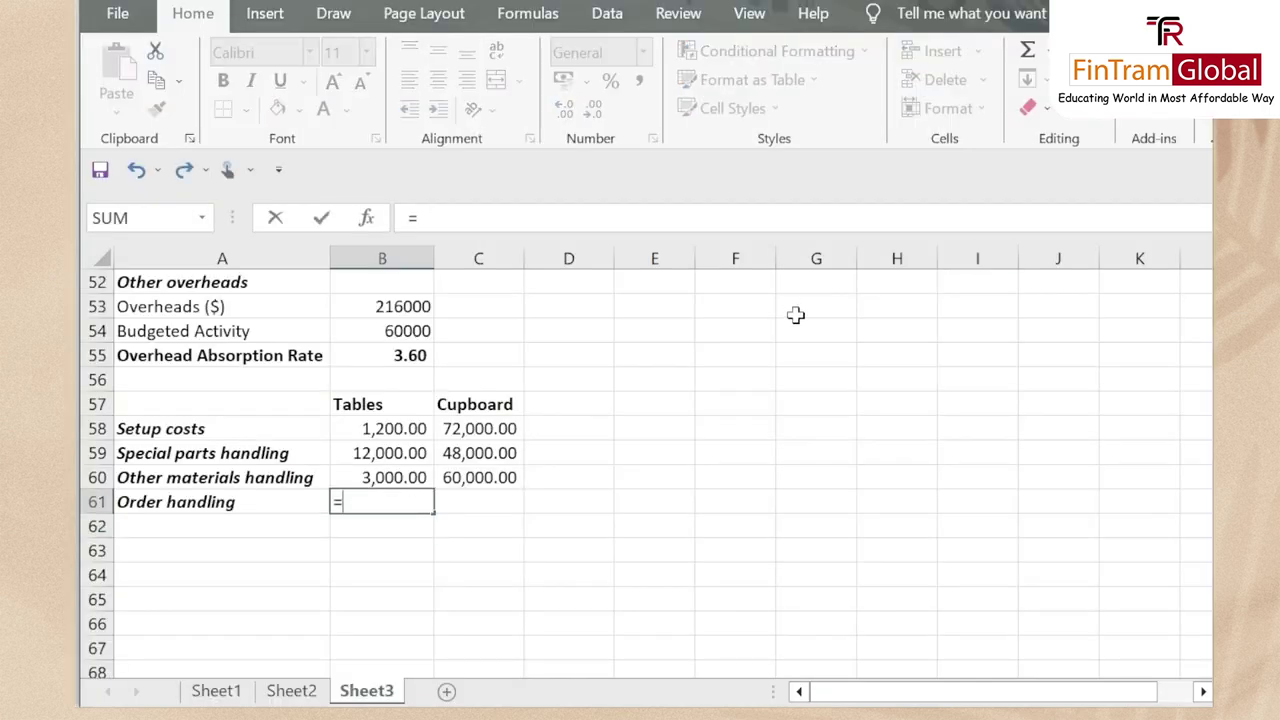
scroll(563, 494, up, 4)
scroll(440, 500, up, 1)
scroll(430, 503, down, 1)
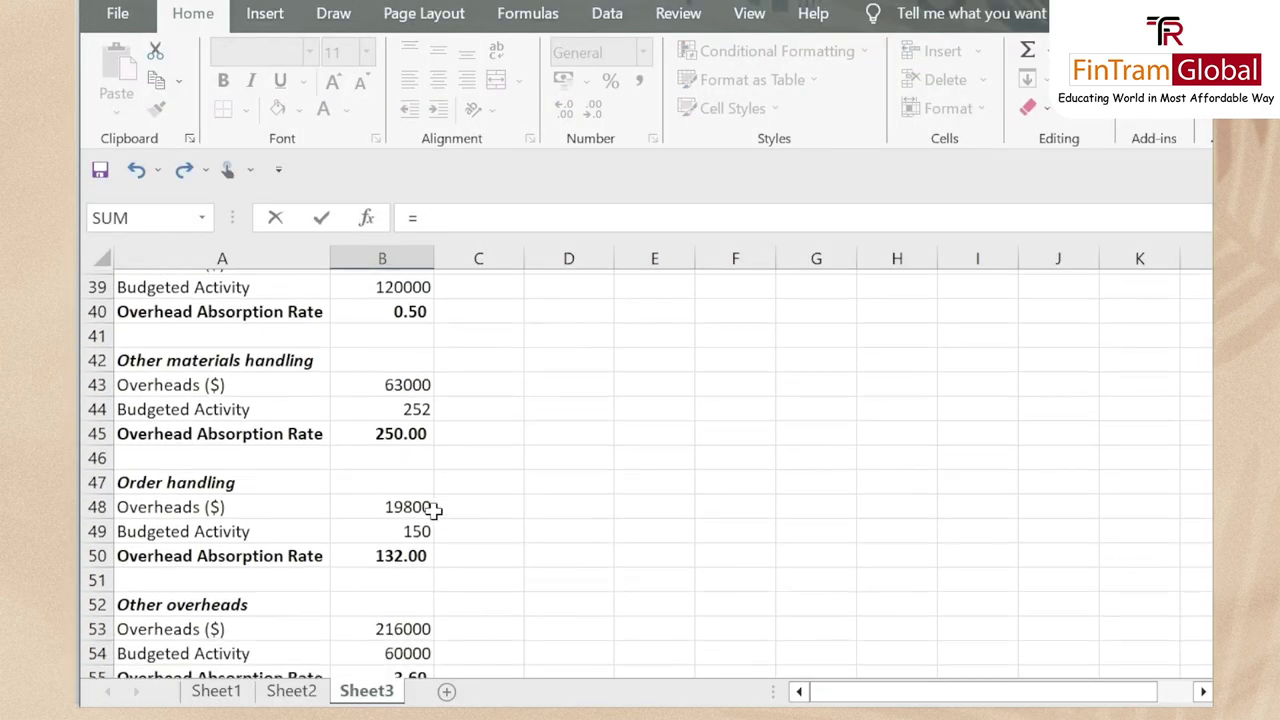
click(405, 523)
click(589, 224)
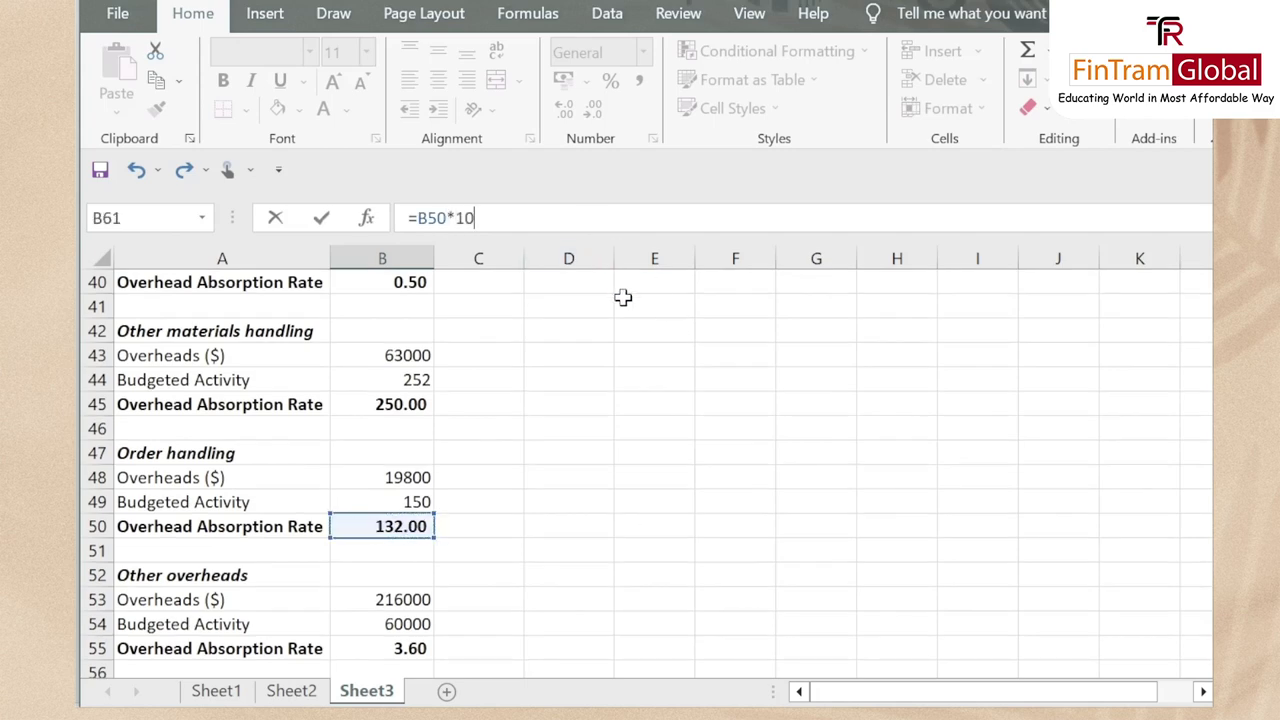
key(Return)
Calculate the Cupboard order handling overhead in C61 as =B50*140
key(Up)
key(Right)
text(=)
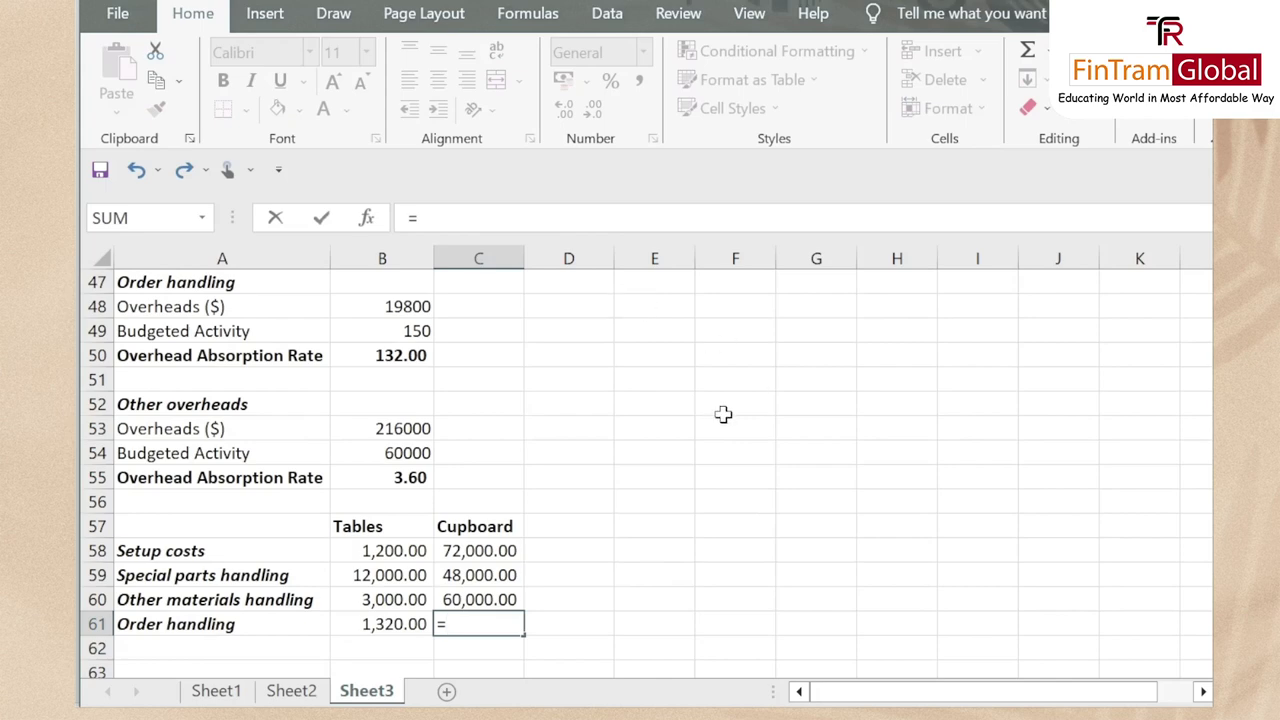
scroll(628, 442, up, 2)
click(391, 506)
text(*1)
key(Return)
Copy the Other overheads heading from A52 into A62 as the fifth row label of the summary
key(Down)
key(Left)
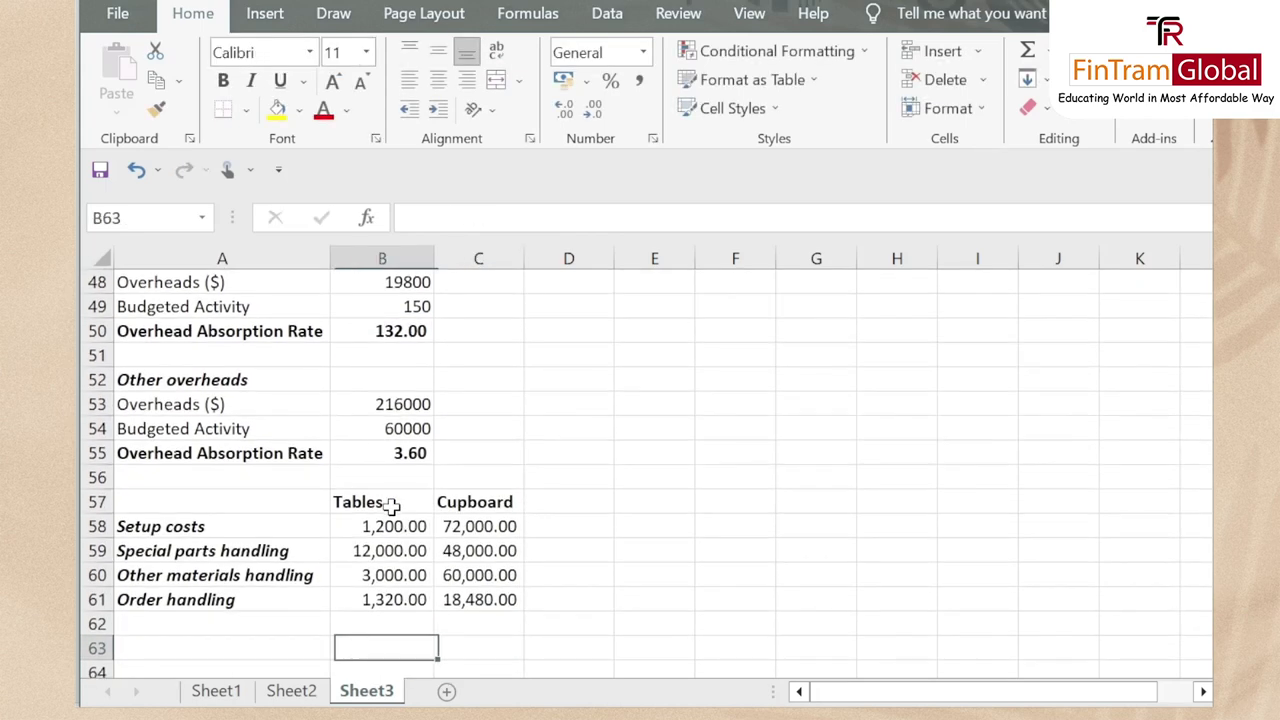
key(Left)
key(Up)
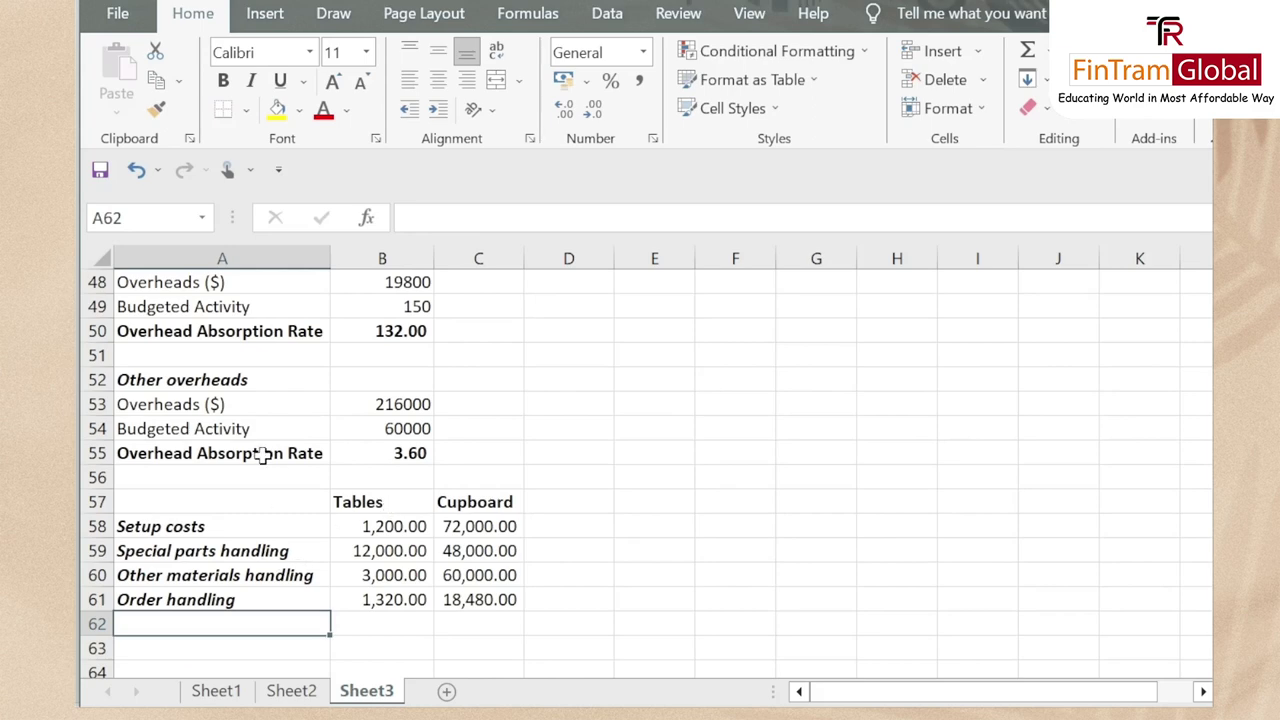
click(237, 378)
key(ctrl+c)
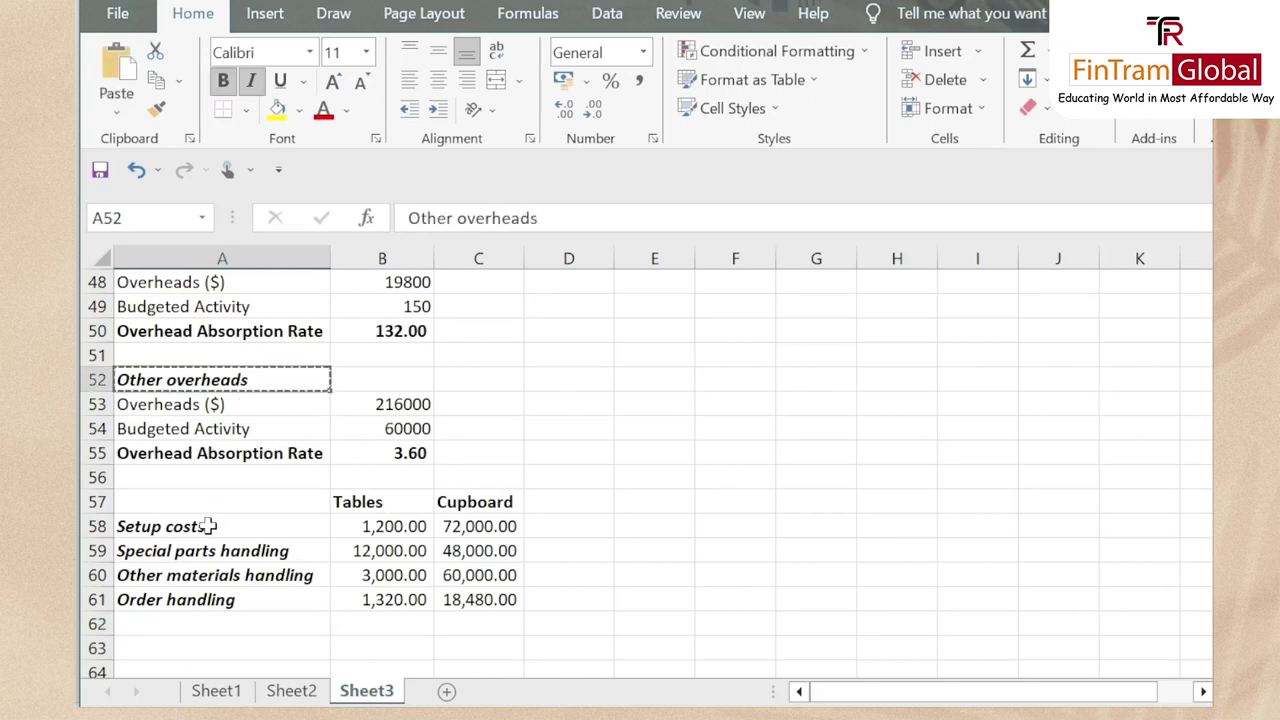
click(206, 622)
key(Return)
Calculate the Tables other overheads in B62 as =B55*1*24000
key(Right)
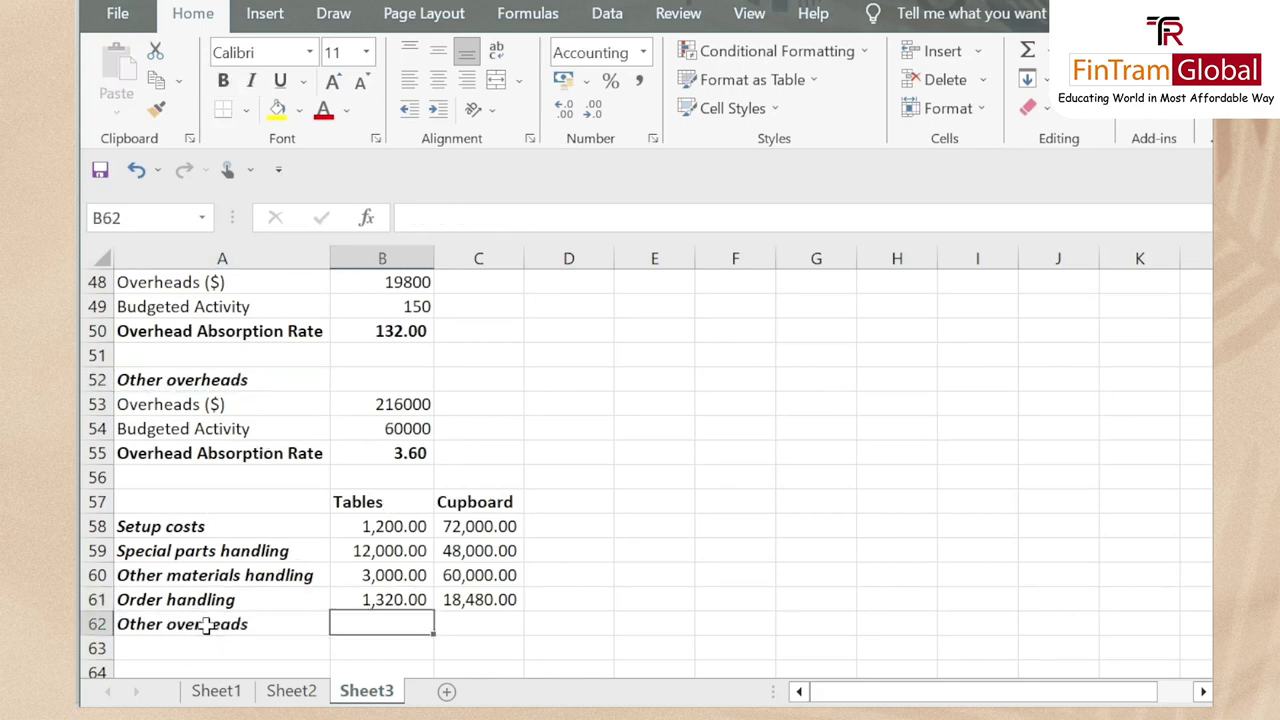
text(=)
key(Up)
key(Up)
key(Up)
key(Up)
key(Up)
key(Up)
key(Up)
text(*1*24000)
key(Return)
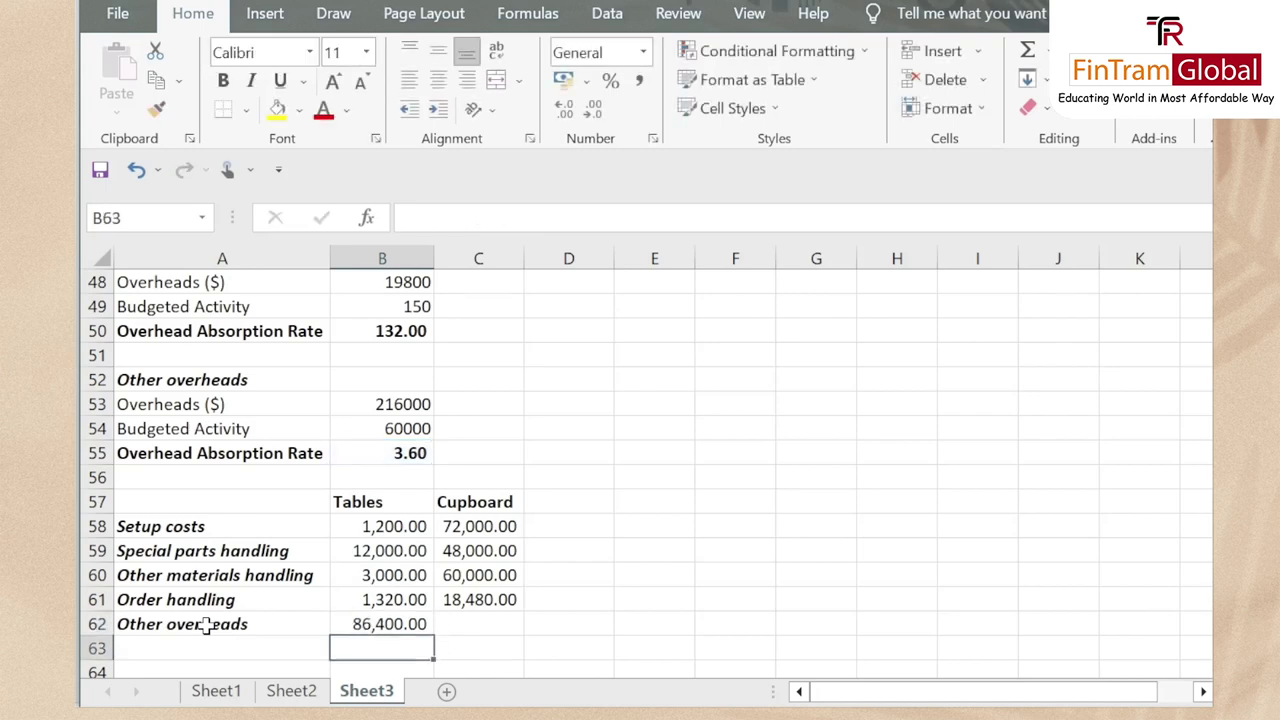
Calculate the Cupboard other overheads in C62 as =B55*1.5*24000
key(Up)
key(Right)
text(=)
key(Up)
key(Up)
key(Left)
key(Up)
key(Up)
key(Up)
key(Up)
key(Up)
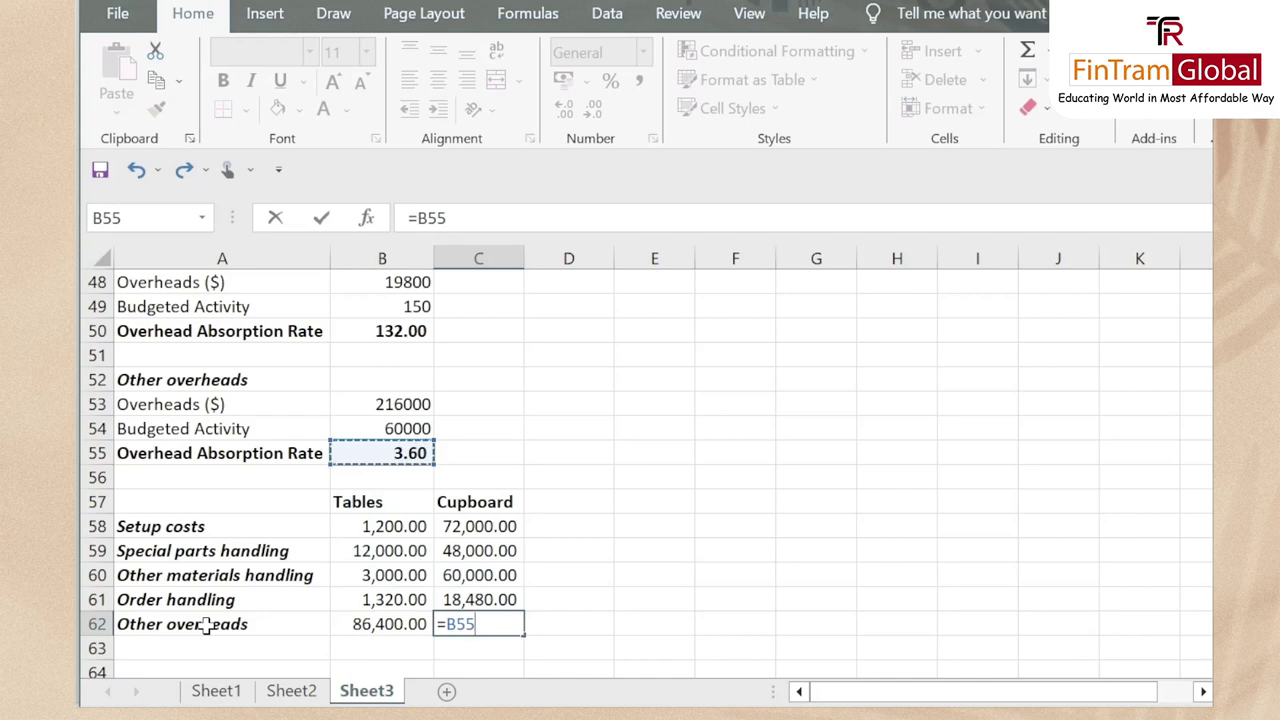
text(*)
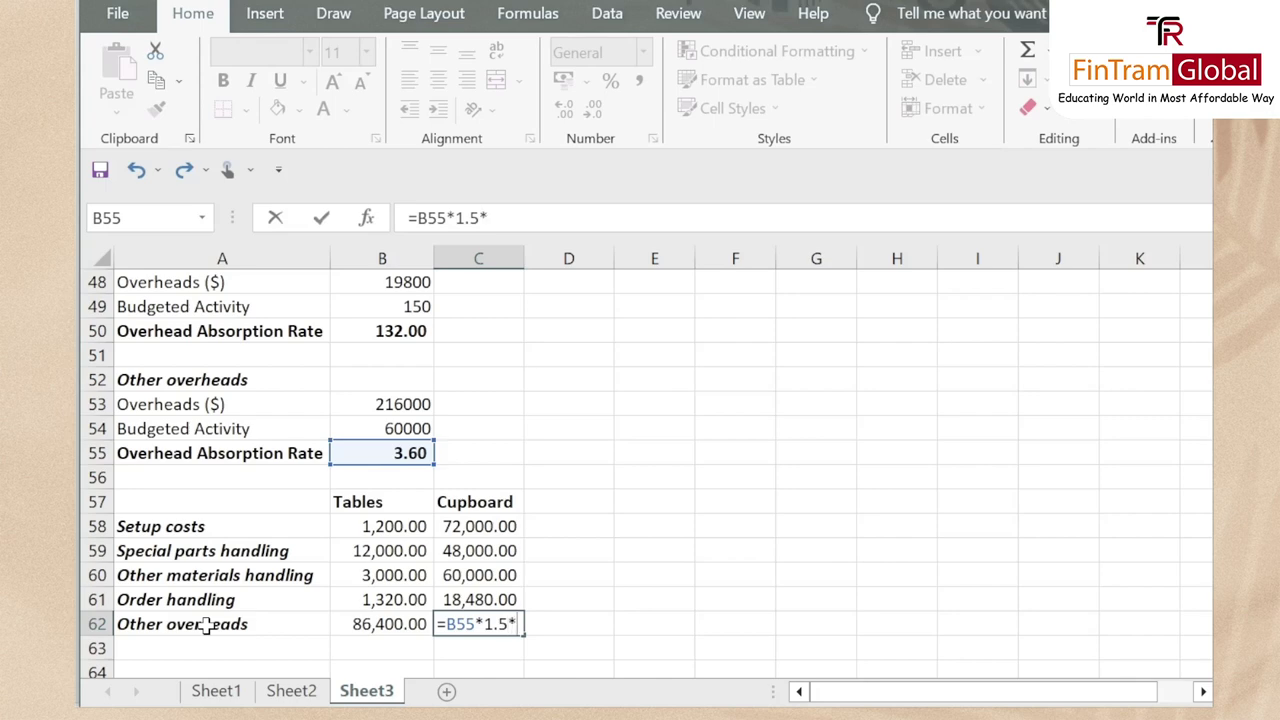
key(Return)
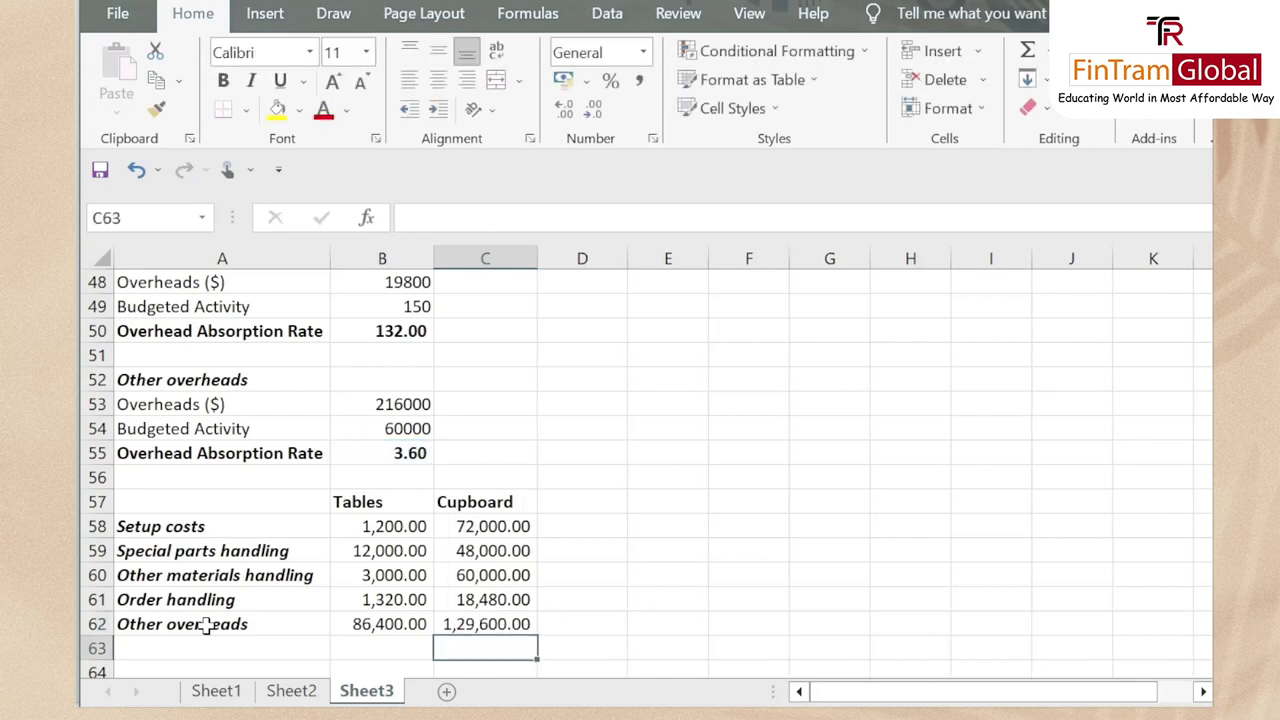
Remove the bold formatting from the summary row labels in A58:A62
key(Left)
key(Left)
key(Up)
key(Up)
key(Up)
key(Up)
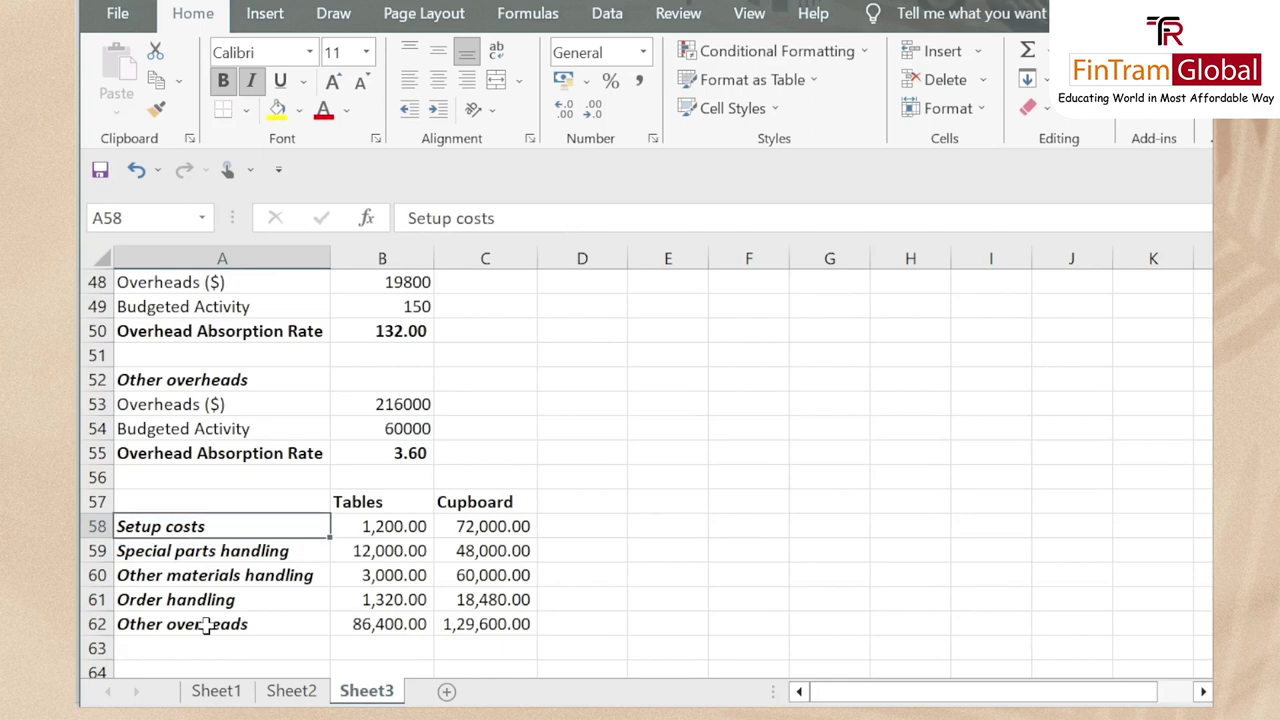
key(shift+Down)
key(shift+Down)
key(shift+Down)
key(shift+Down)
key(ctrl+b)
key(Down)
click(205, 625)
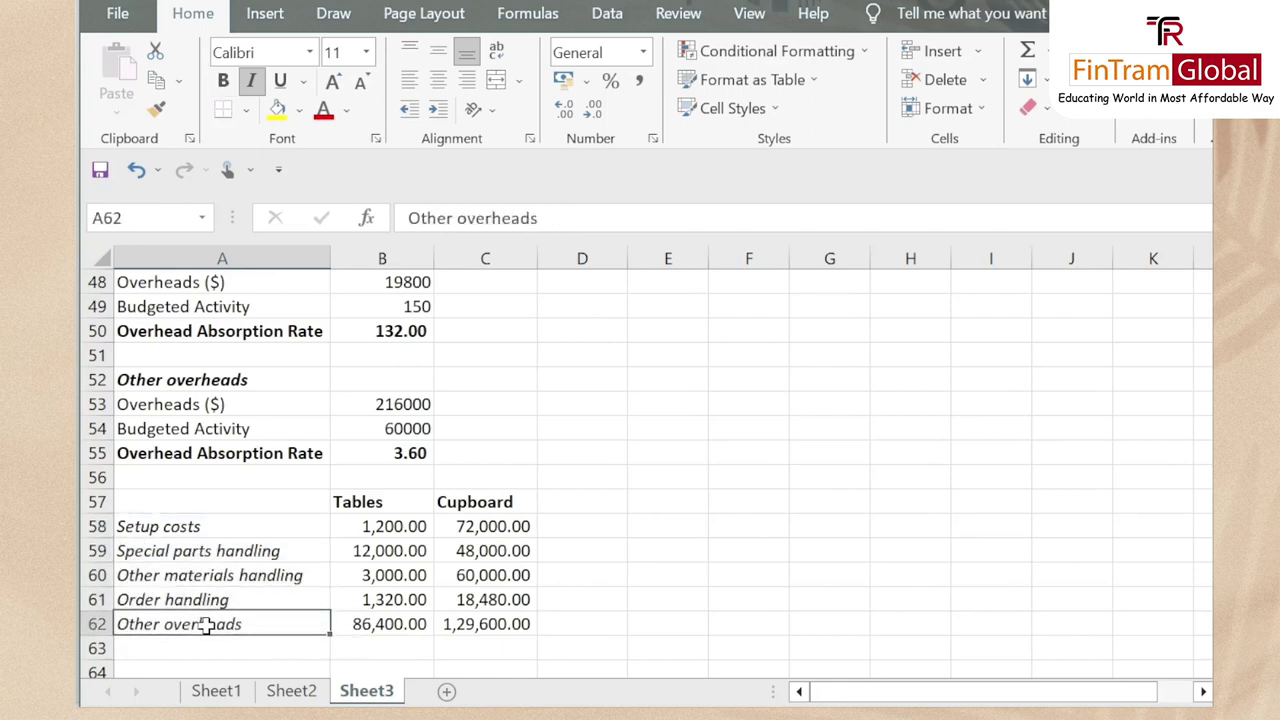
Label the total row in A63 as Overheads, correcting the misspelling in the label
scroll(285, 645, down, 1)
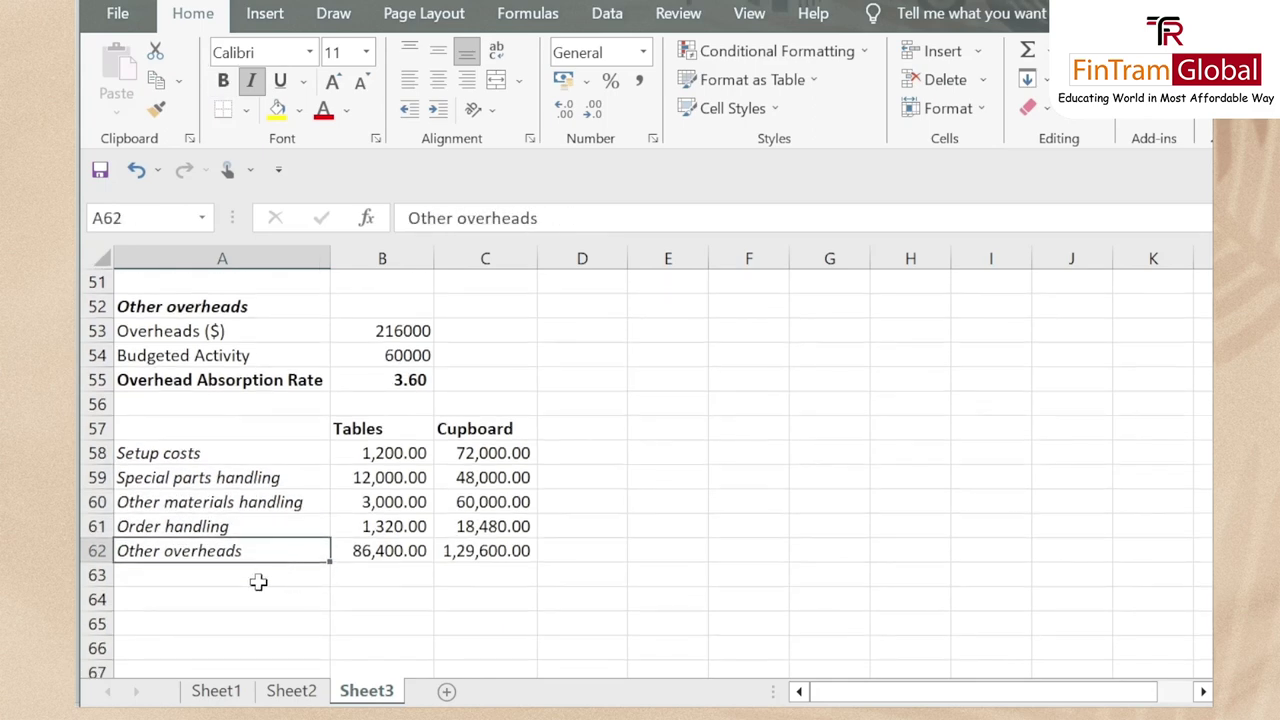
click(263, 573)
text(Fu)
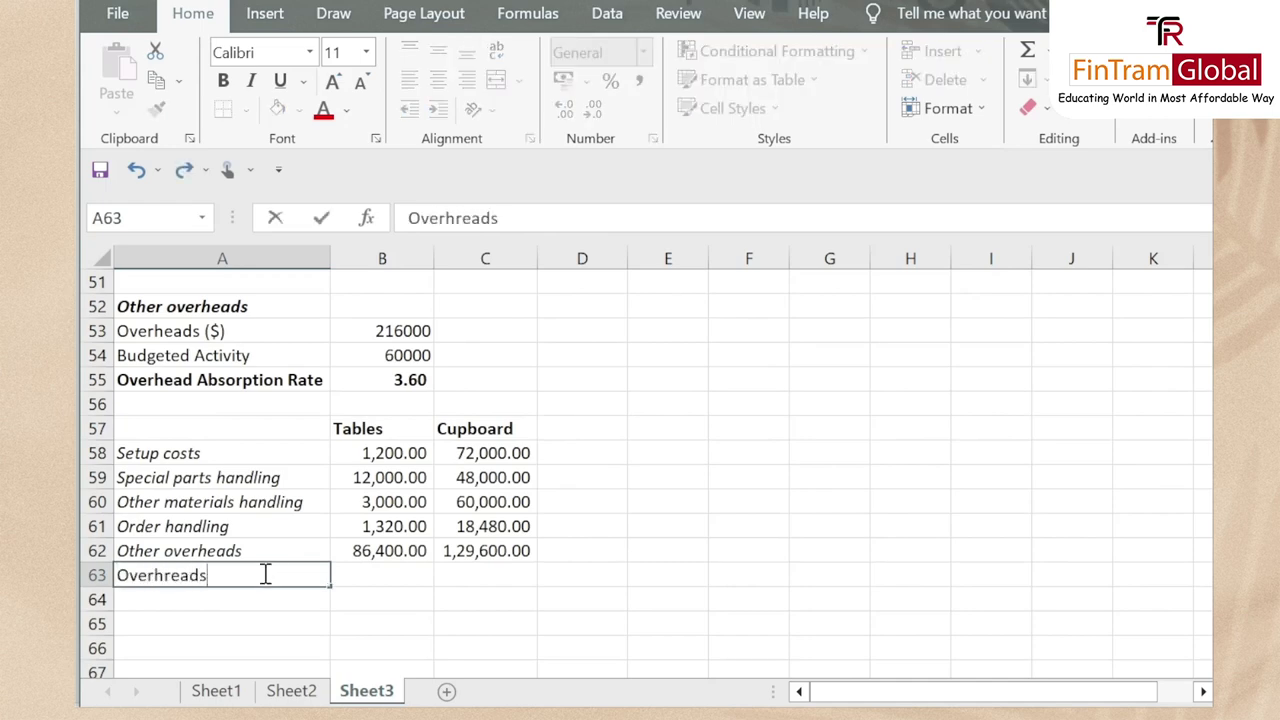
key(ctrl+Return)
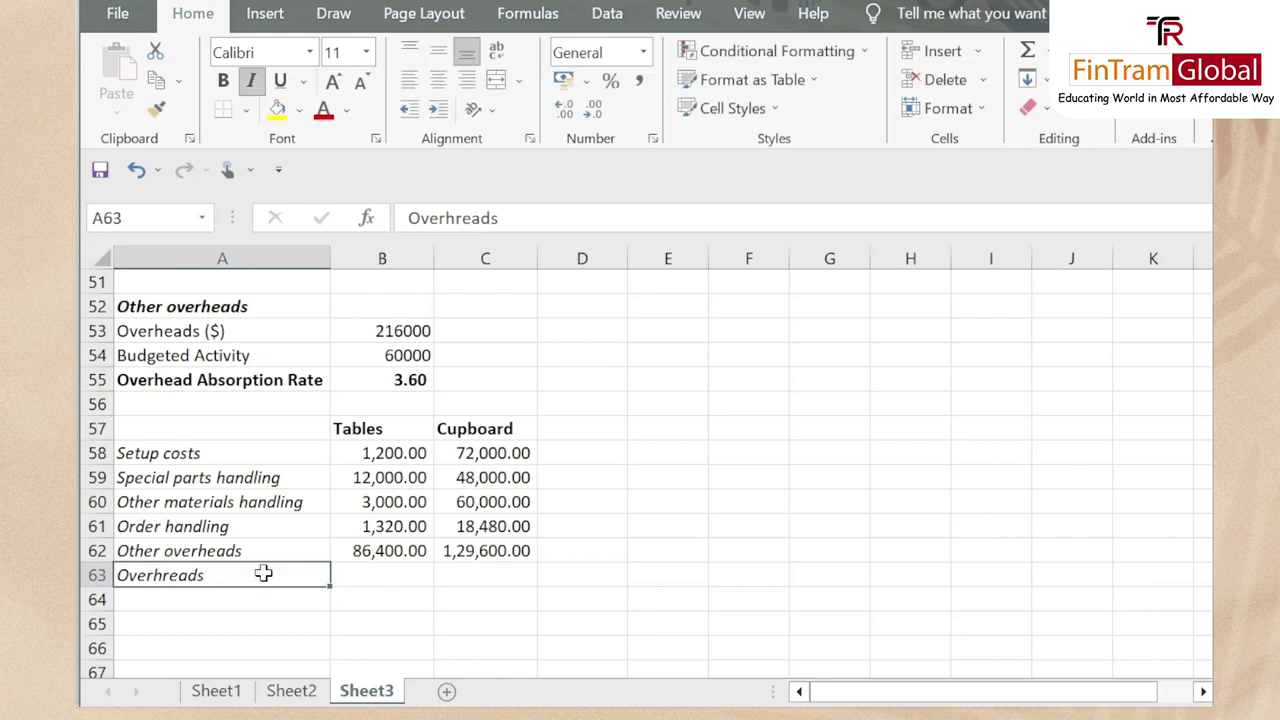
double_click(166, 575)
key(BackSpace)
key(Return)
Total the Tables overheads in B63 with a SUM of B58:B62
key(Right)
key(Up)
text(=sum()
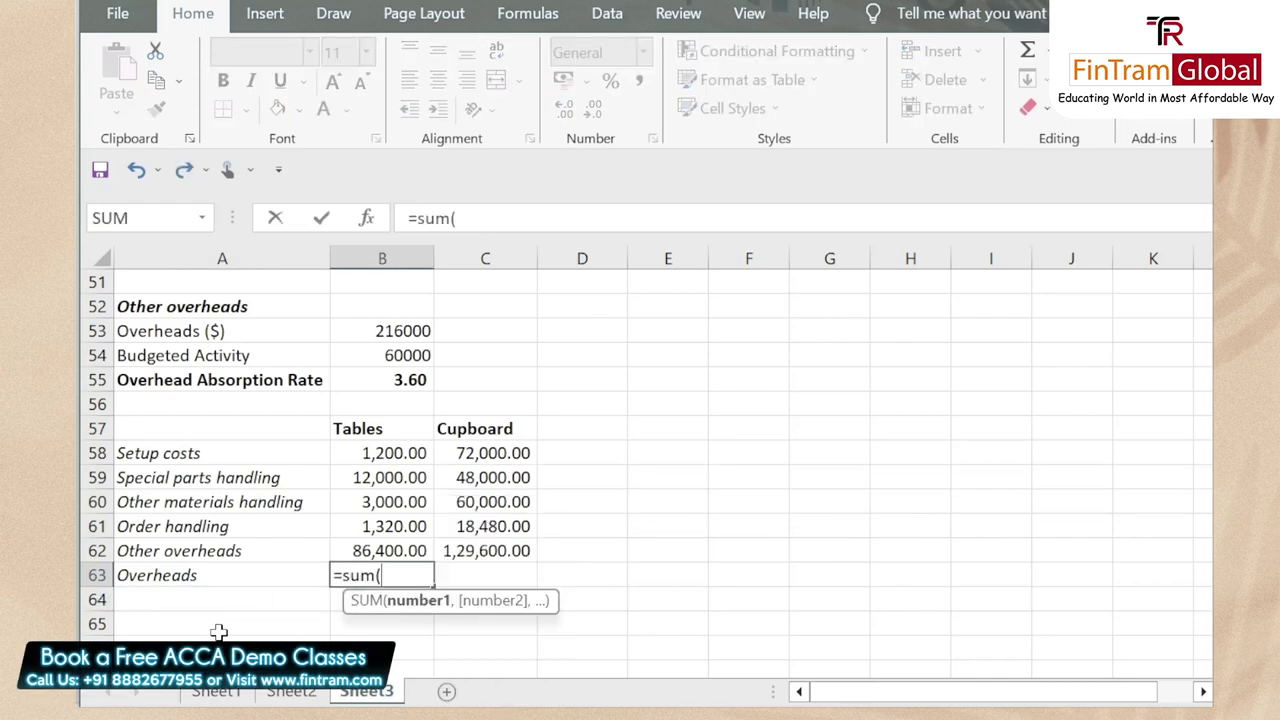
key(Up)
key(Up)
key(Up)
key(Up)
key(Up)
key(Up)
key(Down)
key(shift+Down)
key(shift+Down)
key(shift+Down)
key(shift+Down)
key(Return)
Copy the total formula from B63 into C63 for the Cupboard column
key(Up)
key(ctrl+c)
key(Right)
key(Return)
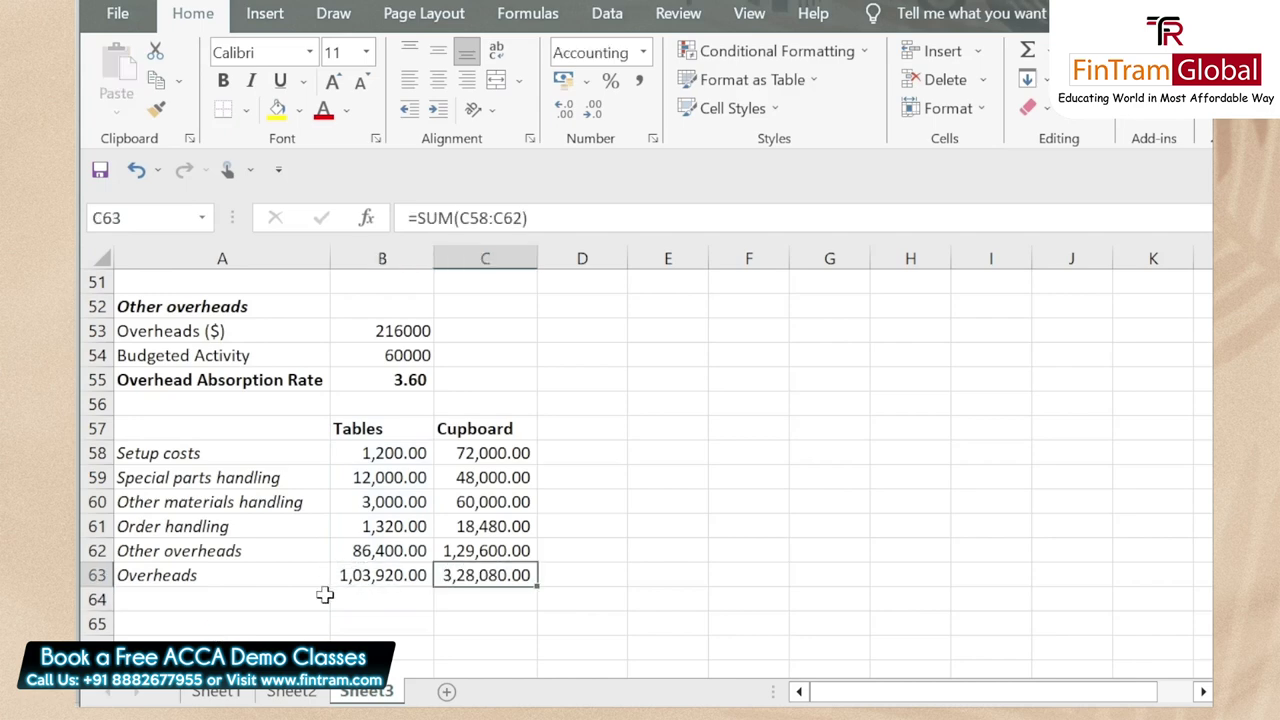
Format the summary figures in B58:C64 to show no decimal places
drag(412, 455, 485, 600)
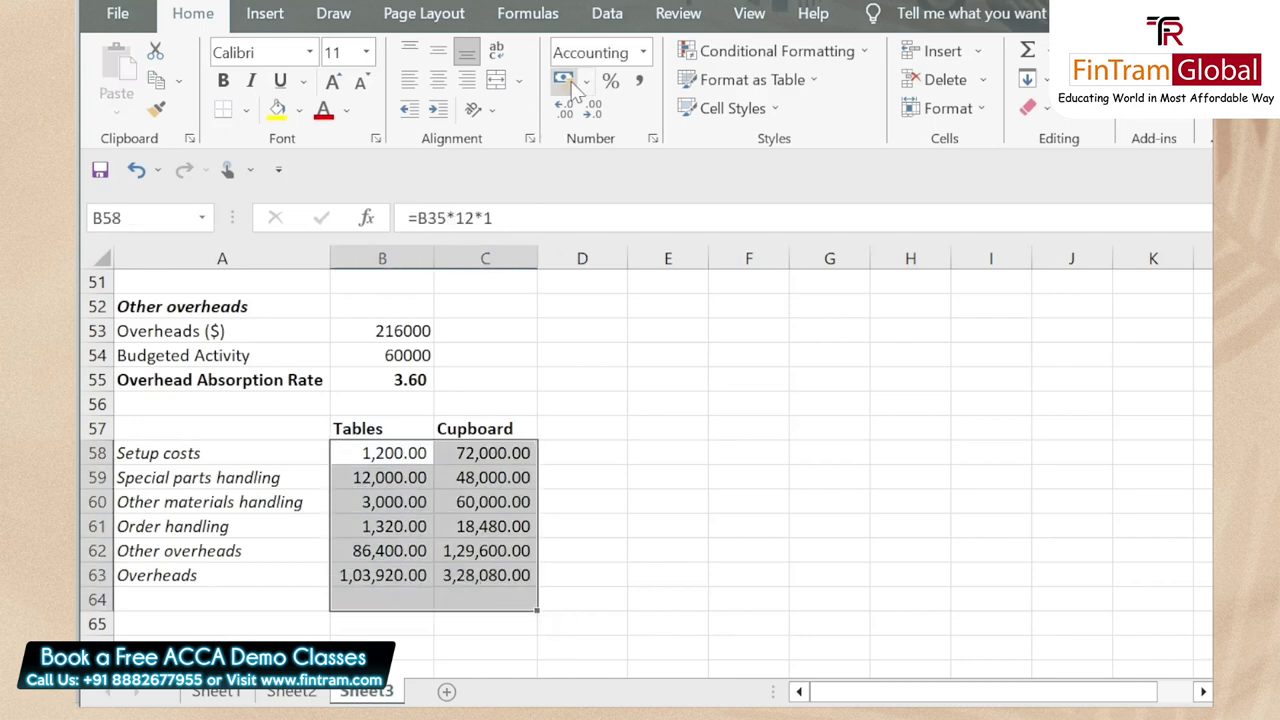
click(597, 116)
click(597, 116)
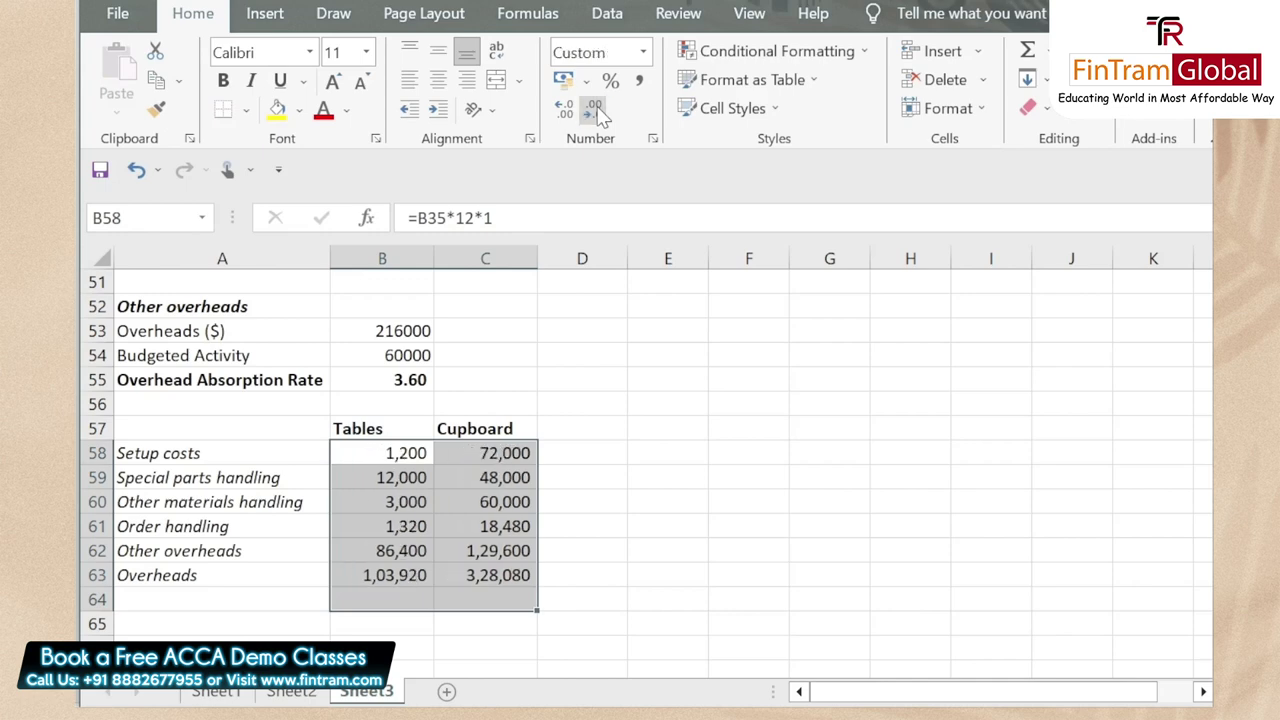
click(404, 596)
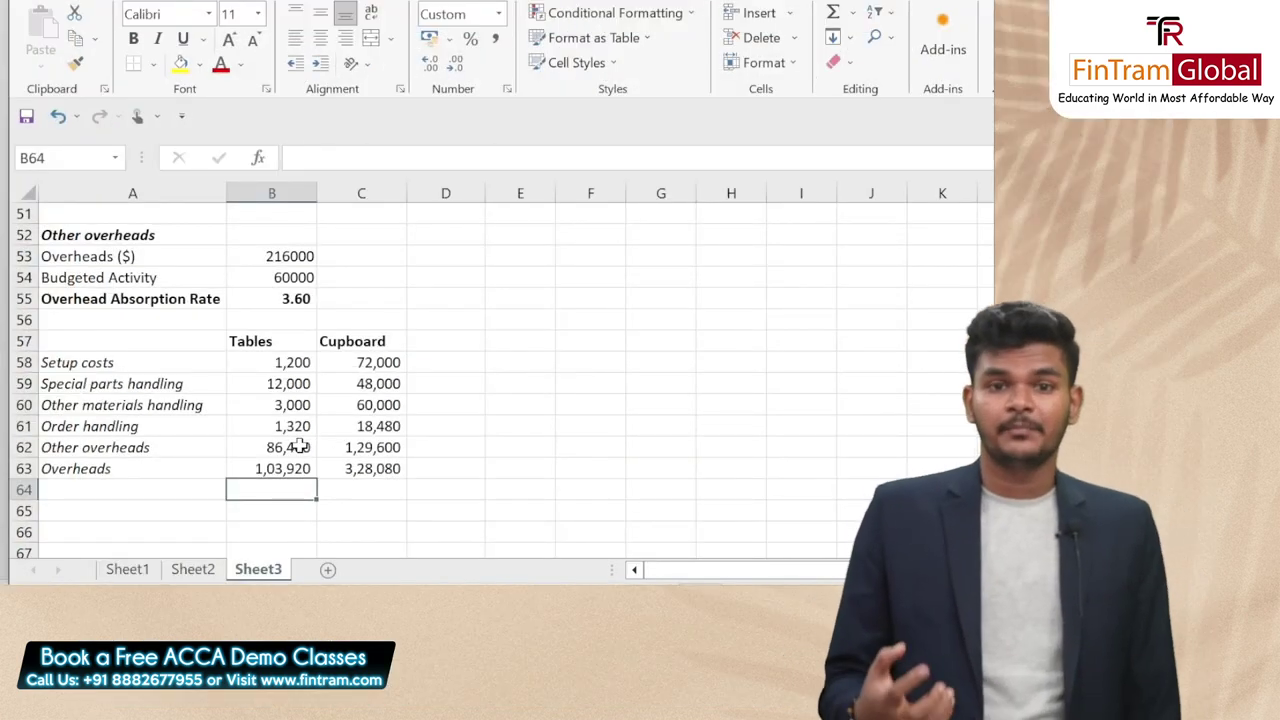
Clear the incorrect Overheads (W1) formulas for both products in B26:C26 of the ABC Method table
scroll(523, 380, up, 12)
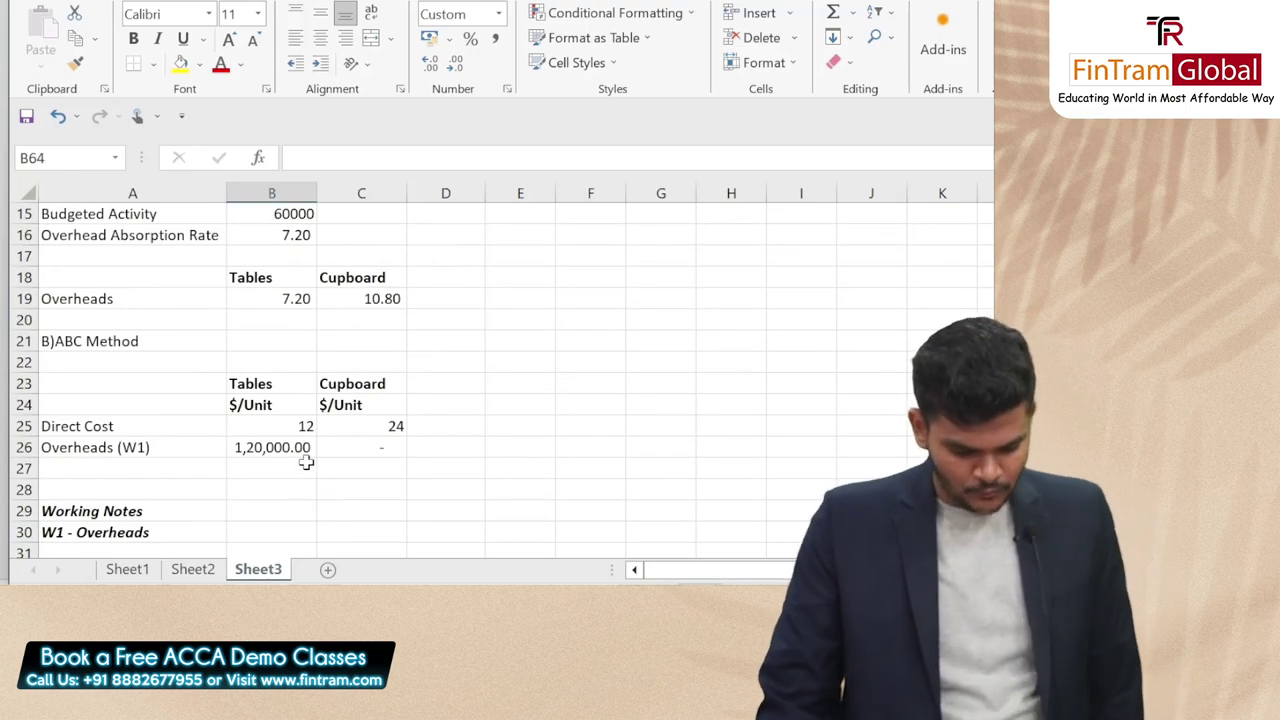
click(300, 437)
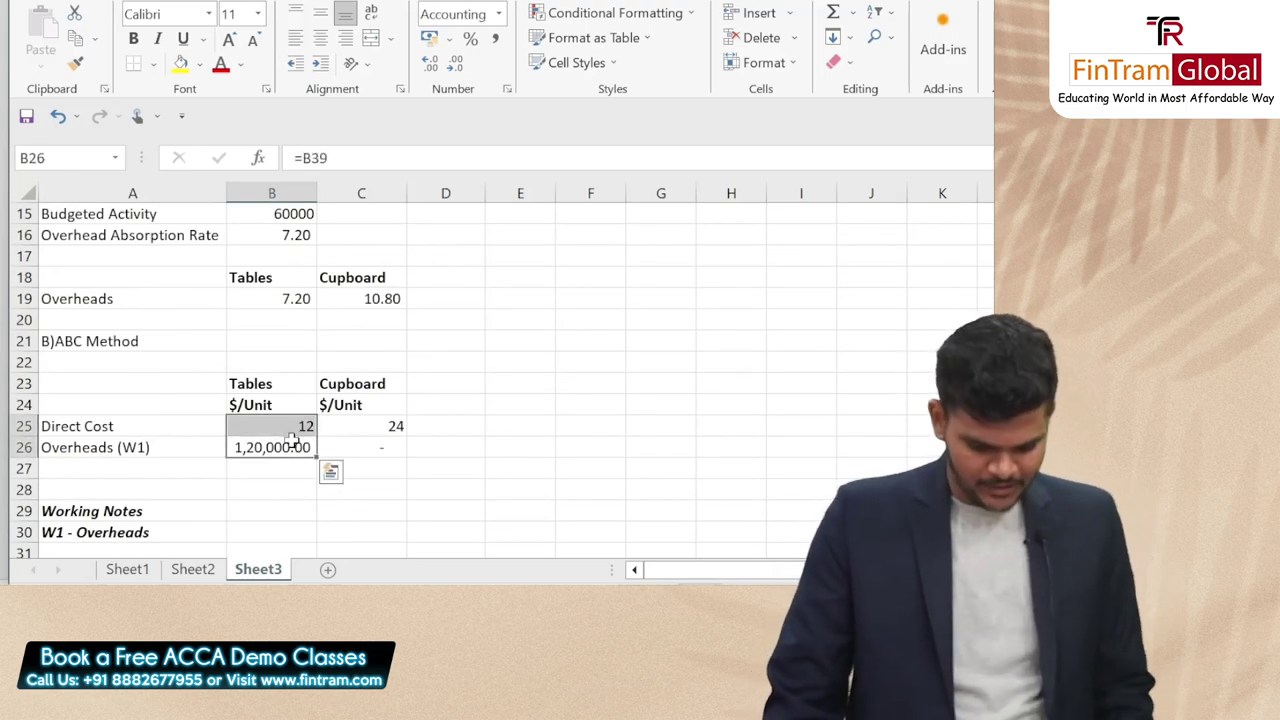
key(Down)
key(Up)
key(shift+Right)
key(Delete)
Enter the row label Unites in A64 below the summary's Overheads total
scroll(245, 424, down, 2)
scroll(245, 424, down, 13)
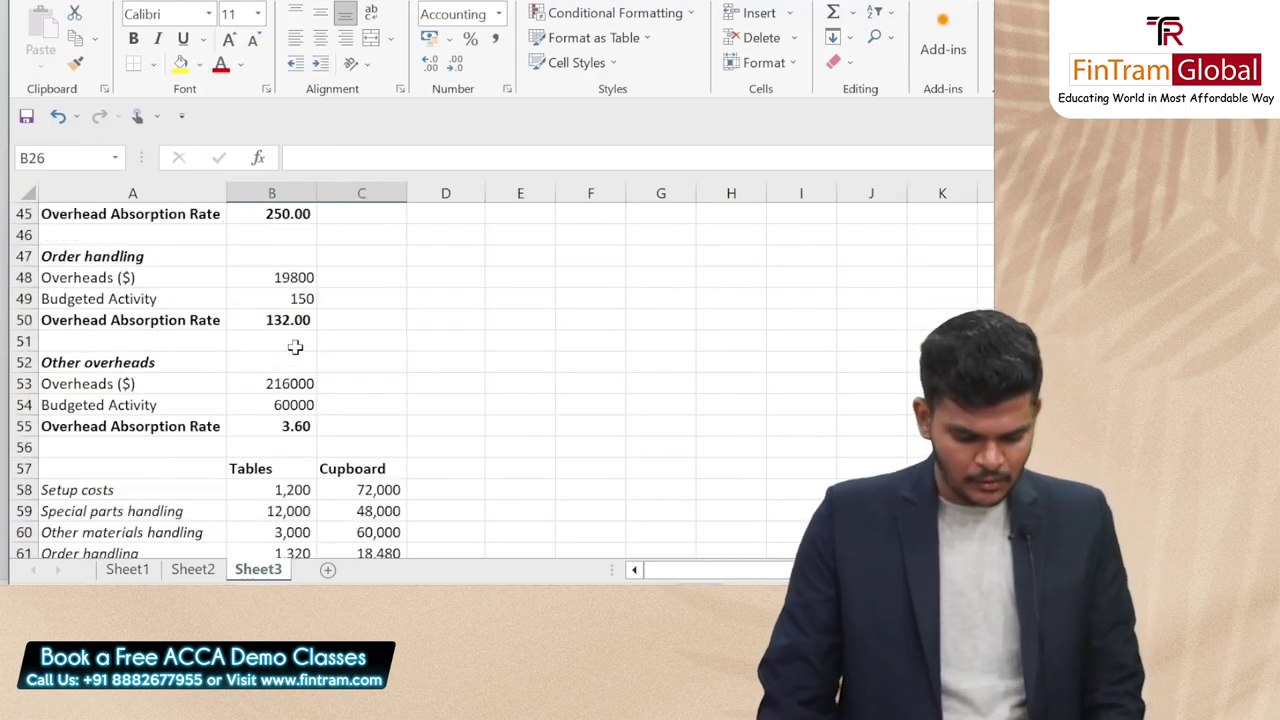
click(139, 296)
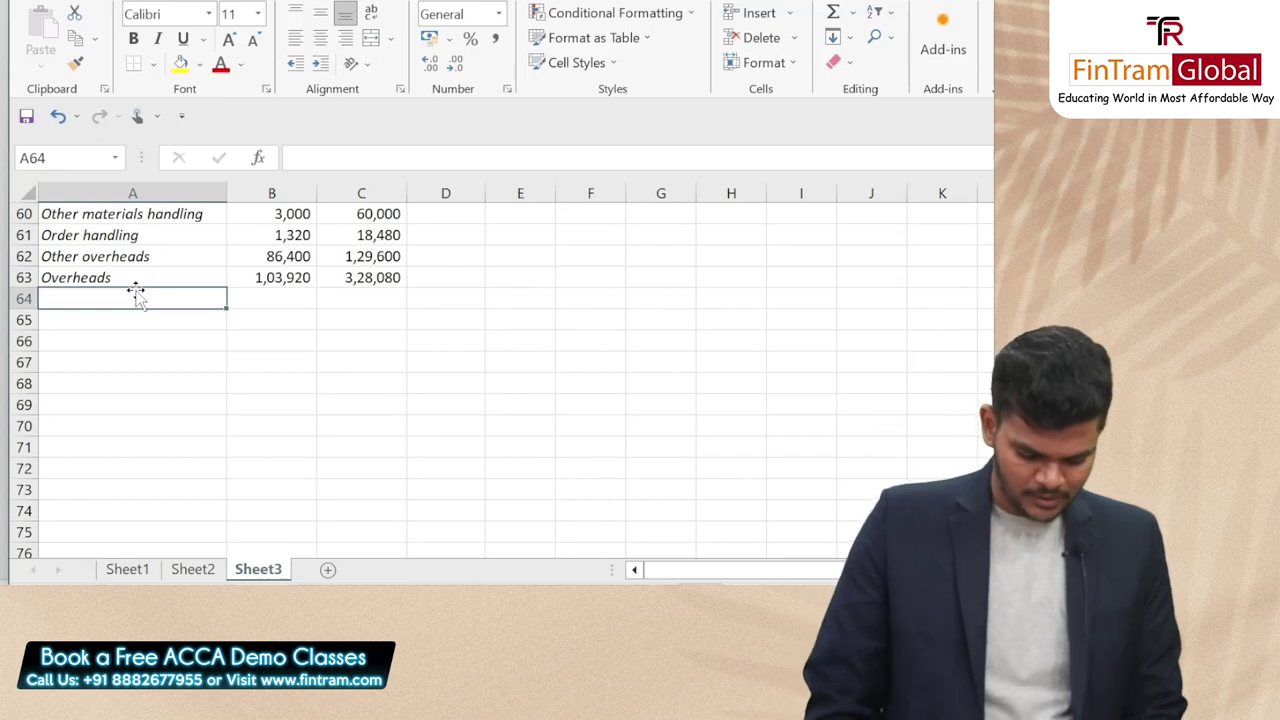
text(Unites)
key(Return)
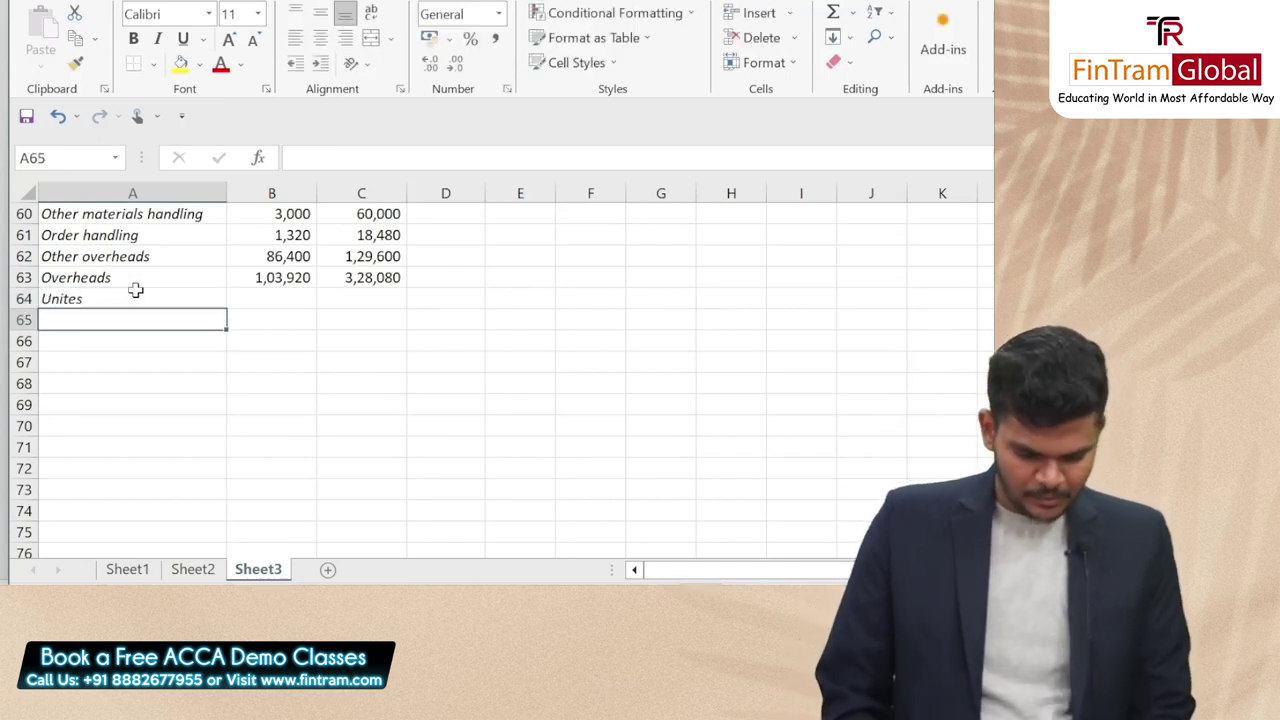
Correct the row label in A64 to Units, keeping it in italics
click(137, 297)
text(Uni)
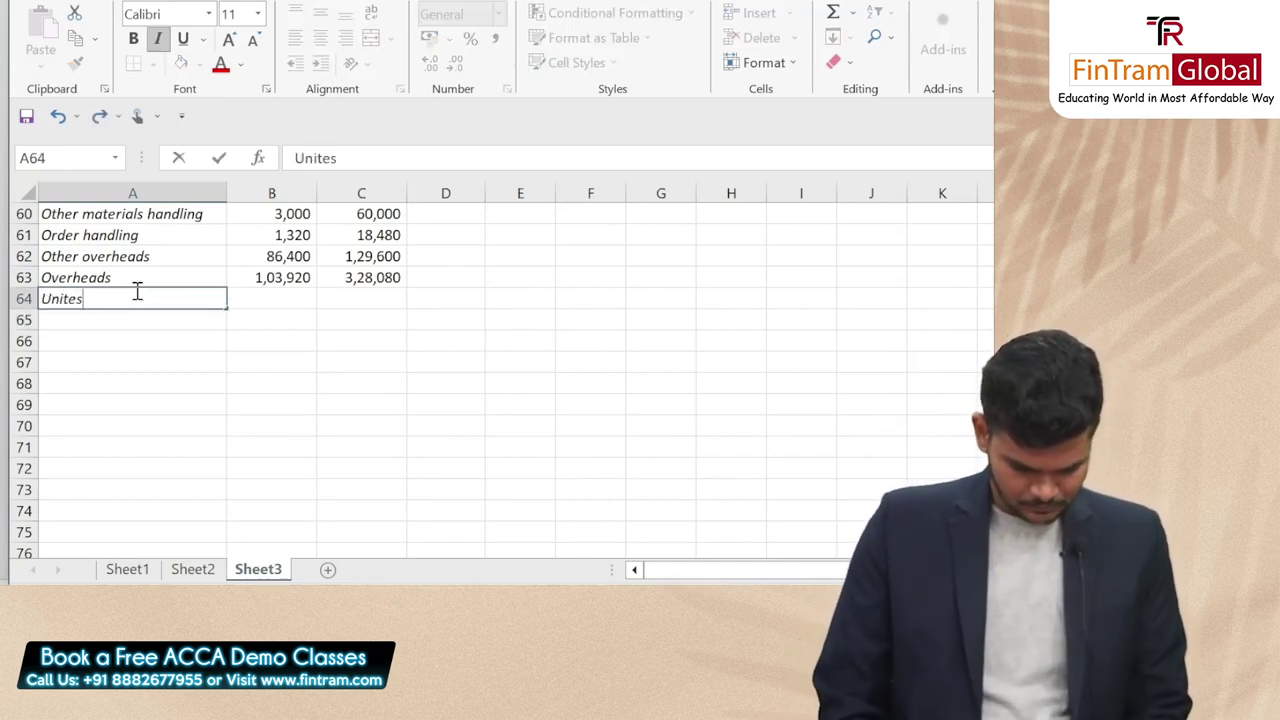
key(ctrl+Return)
key(ctrl+i)
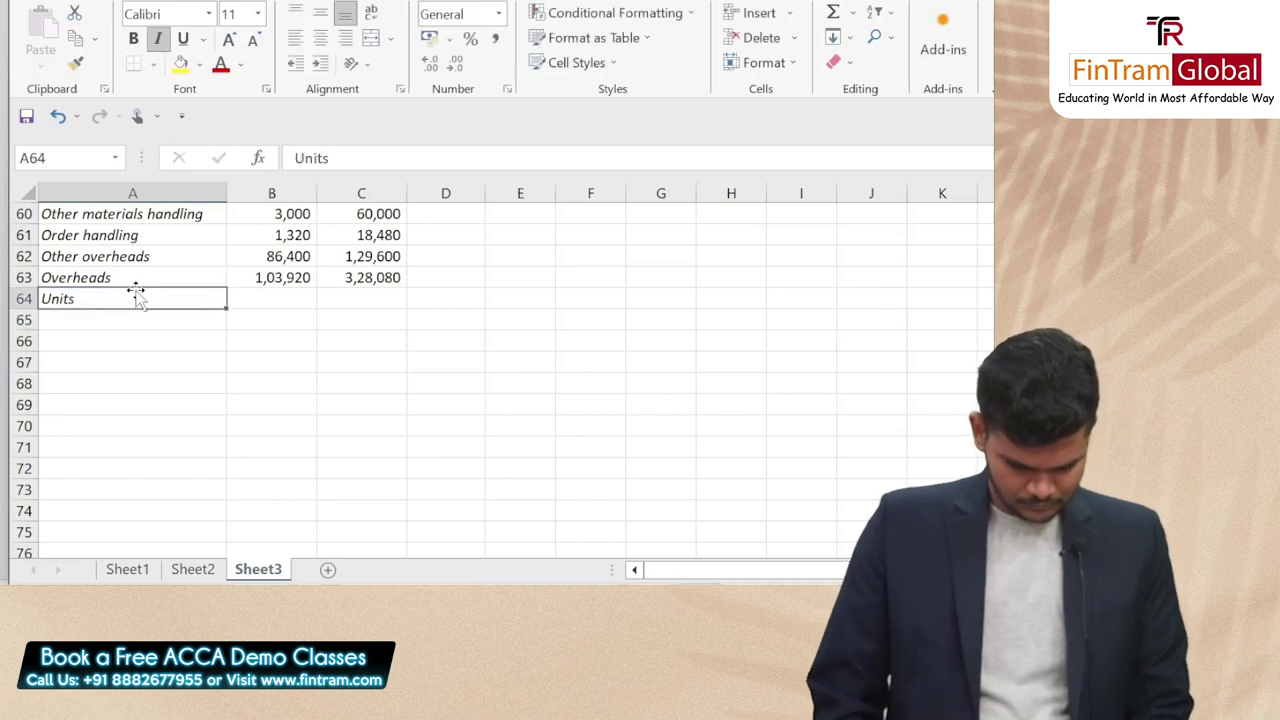
Enter 24000 units for Tables in B64 and copy the value to C64 for Cupboard
key(Right)
text(24,)
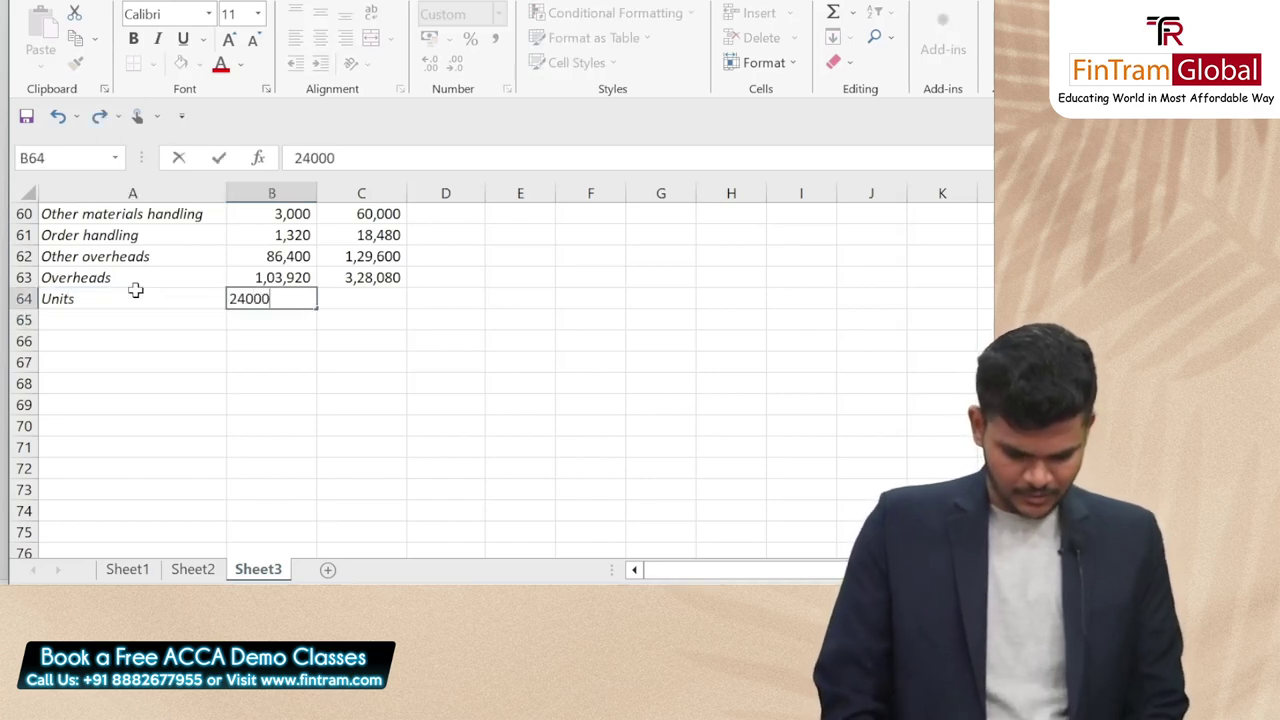
text(000)
key(Return)
key(Up)
key(ctrl+c)
key(Right)
key(ctrl+v)
Enter the row label Overhead /Unit in A65 below Units, fixing its spelling
key(Left)
key(Left)
key(Down)
text(Ob)
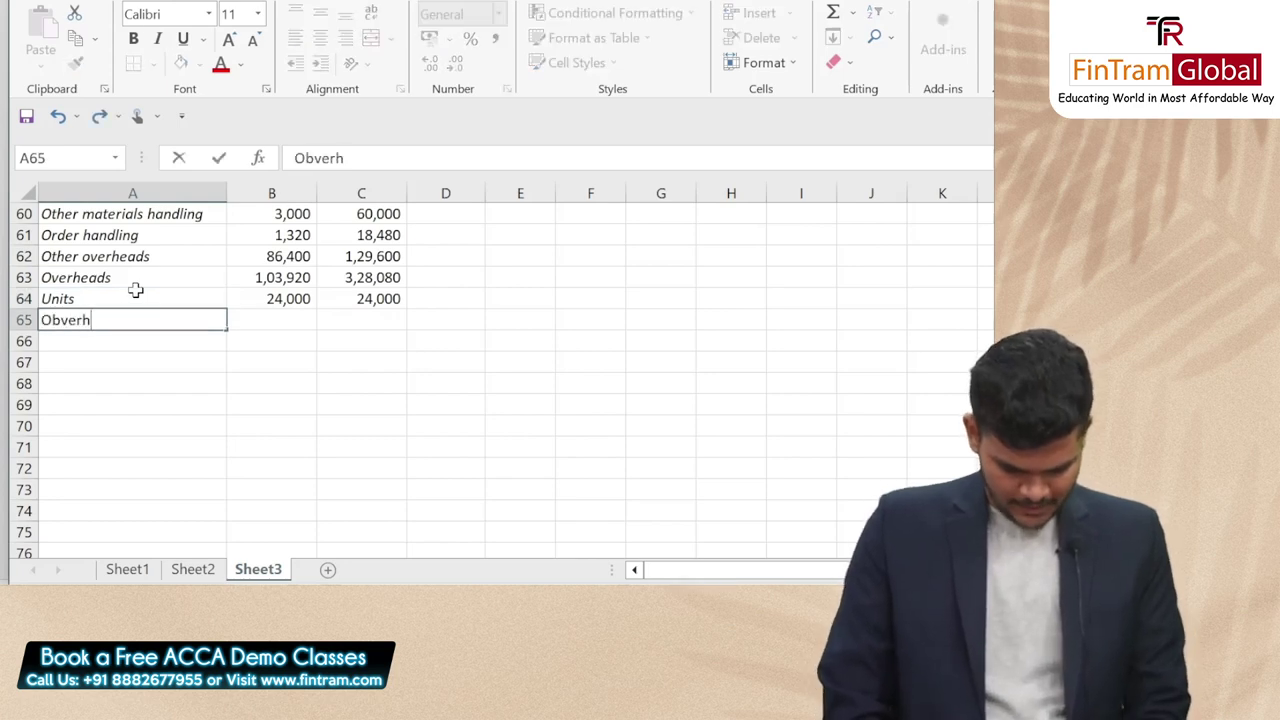
text(verhread /)
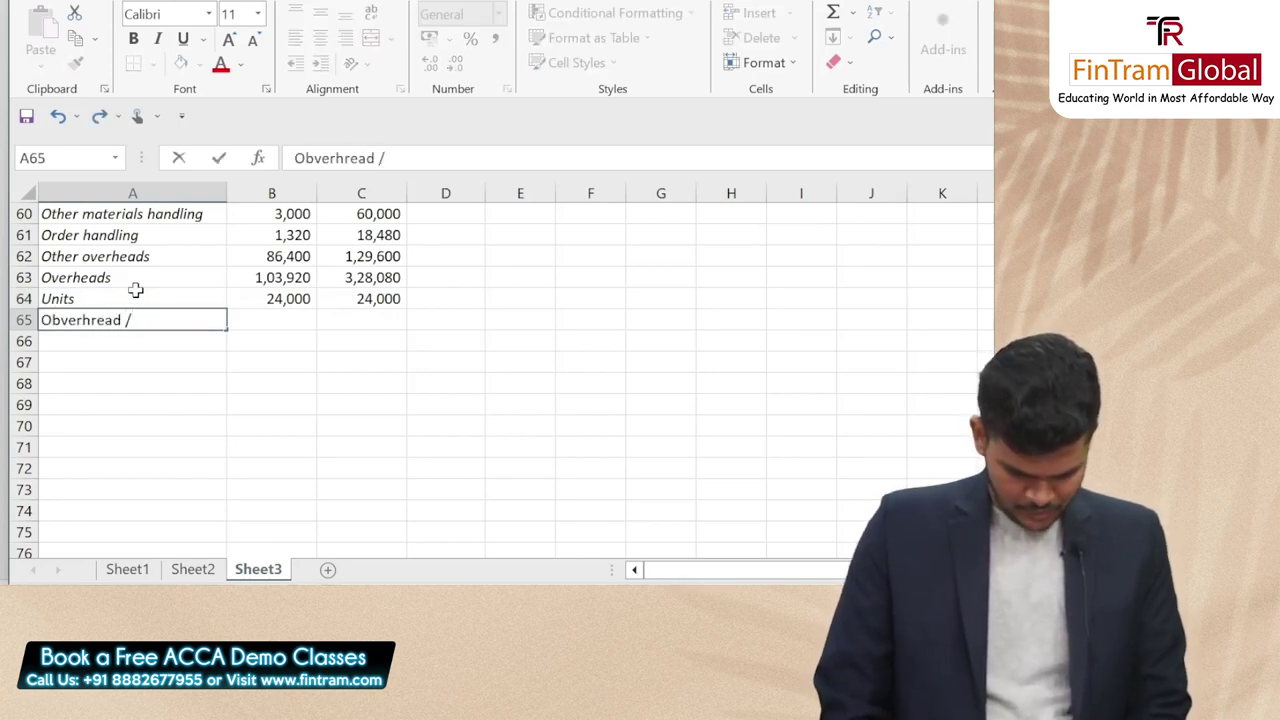
text(Unit)
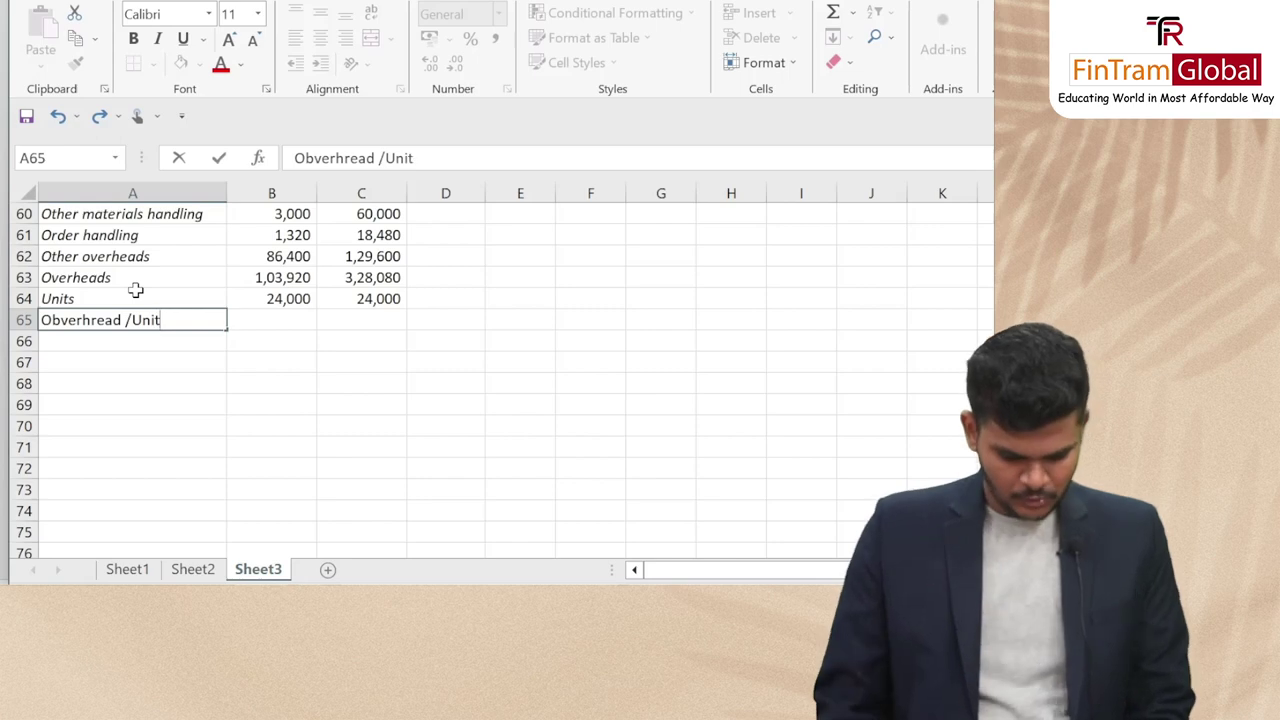
key(BackSpace)
key(Return)
key(Up)
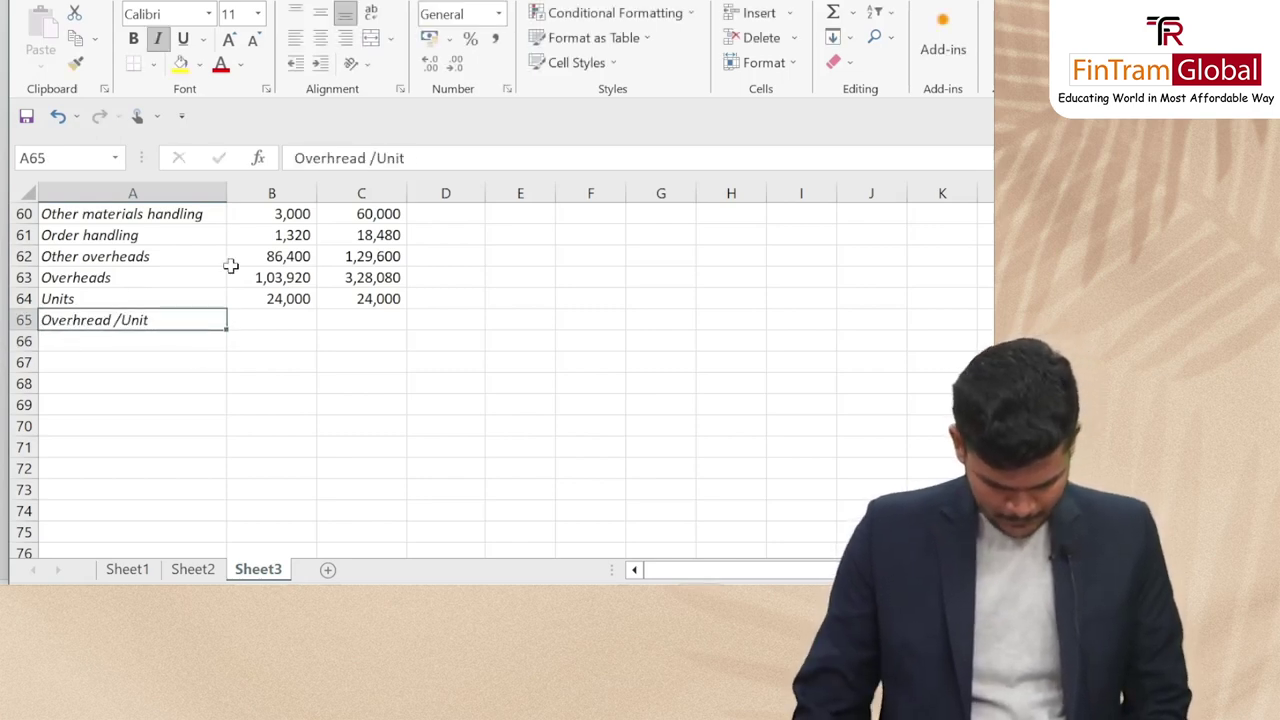
click(340, 163)
key(BackSpace)
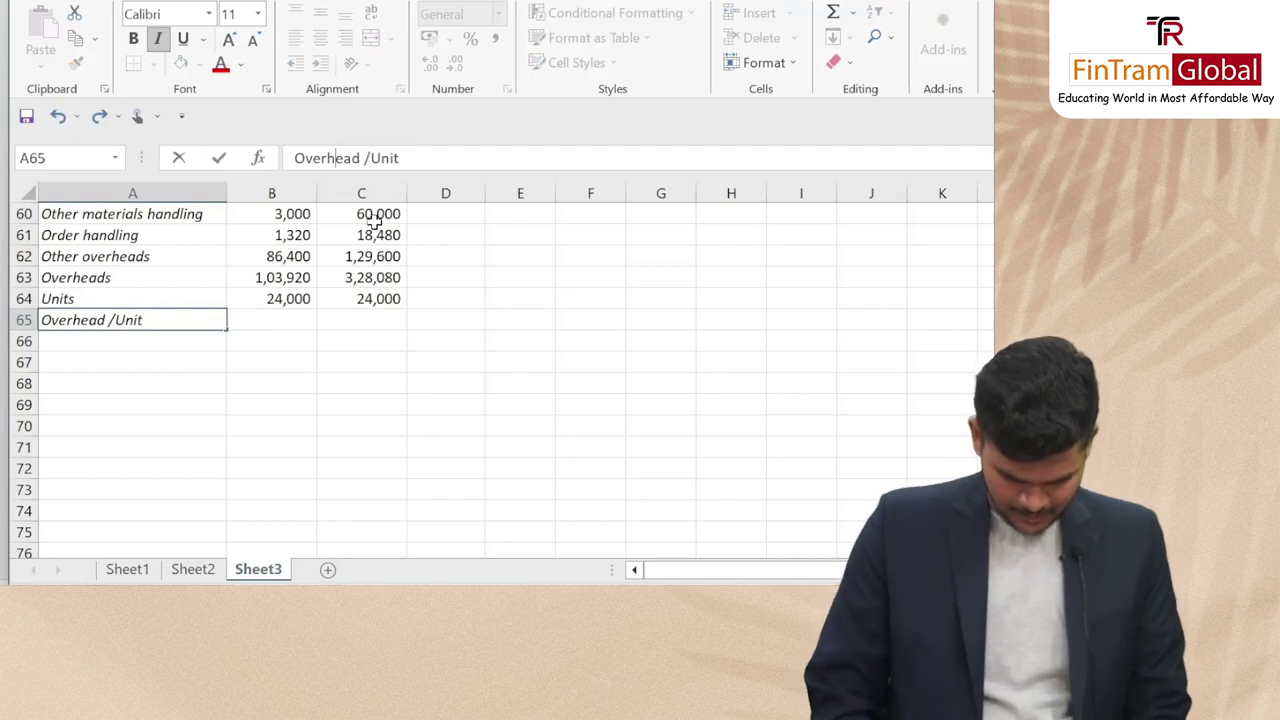
key(Return)
Calculate the Tables overhead per unit in B65 with =B63/B64
key(Up)
key(Right)
text(=)
key(Right)
key(Up)
key(Up)
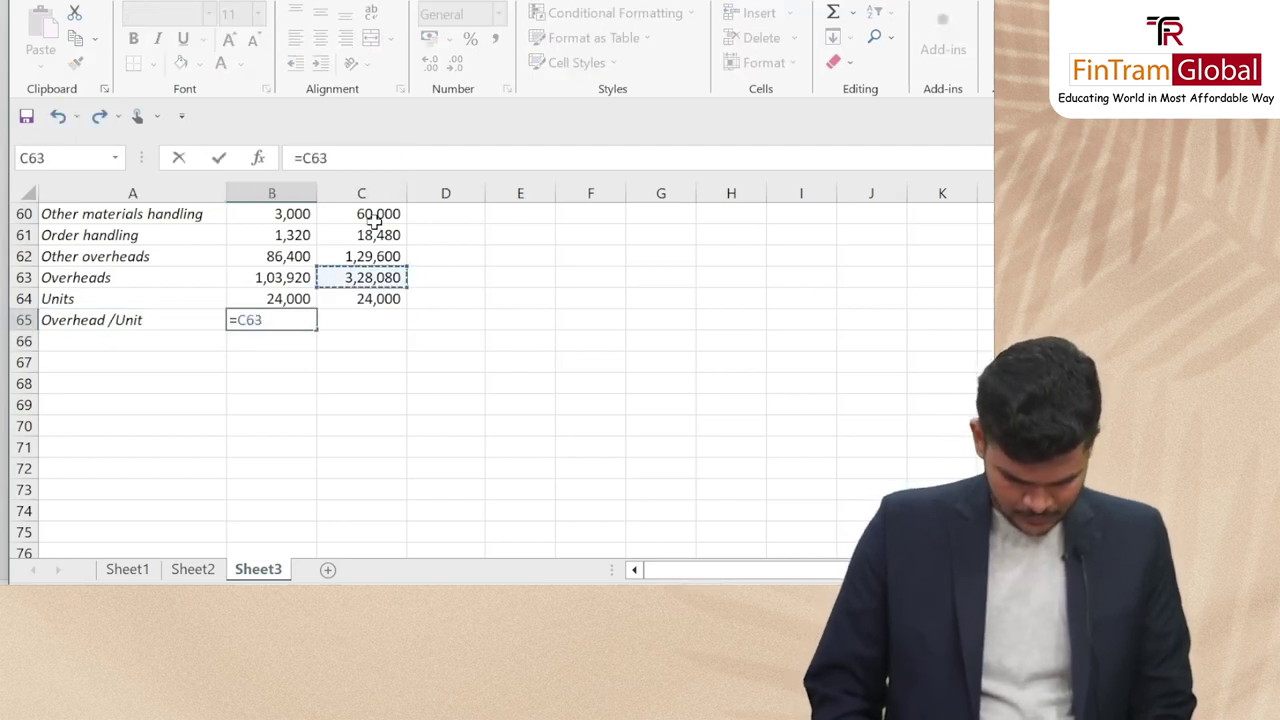
key(Left)
text(/)
key(Up)
key(Return)
Copy the overhead per unit formula from B65 to C65 for Cupboard
key(Up)
key(ctrl+c)
key(Right)
key(Return)
Link the Tables Overheads (W1) cell B26 in the ABC Method table to the overhead per unit in B65
key(ctrl+Up)
key(ctrl+Up)
key(ctrl+Up)
key(ctrl+Up)
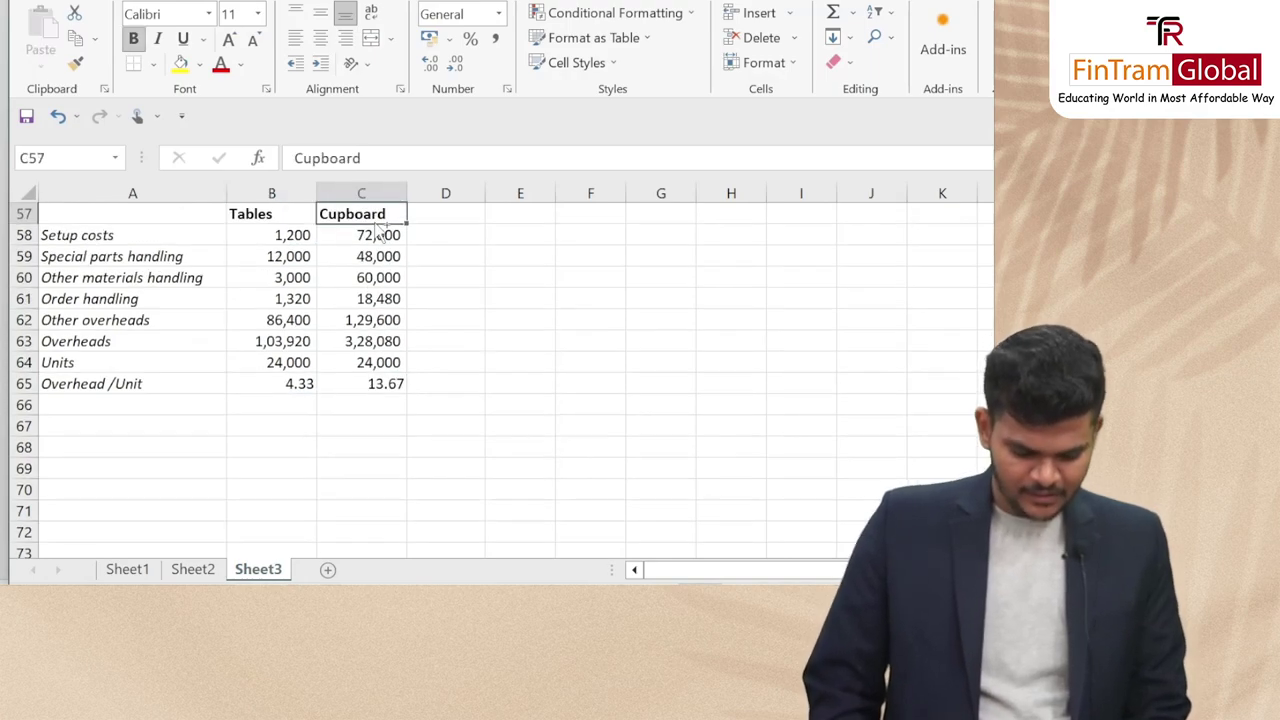
key(Down)
key(Down)
key(Down)
key(Down)
key(Down)
key(Down)
key(Down)
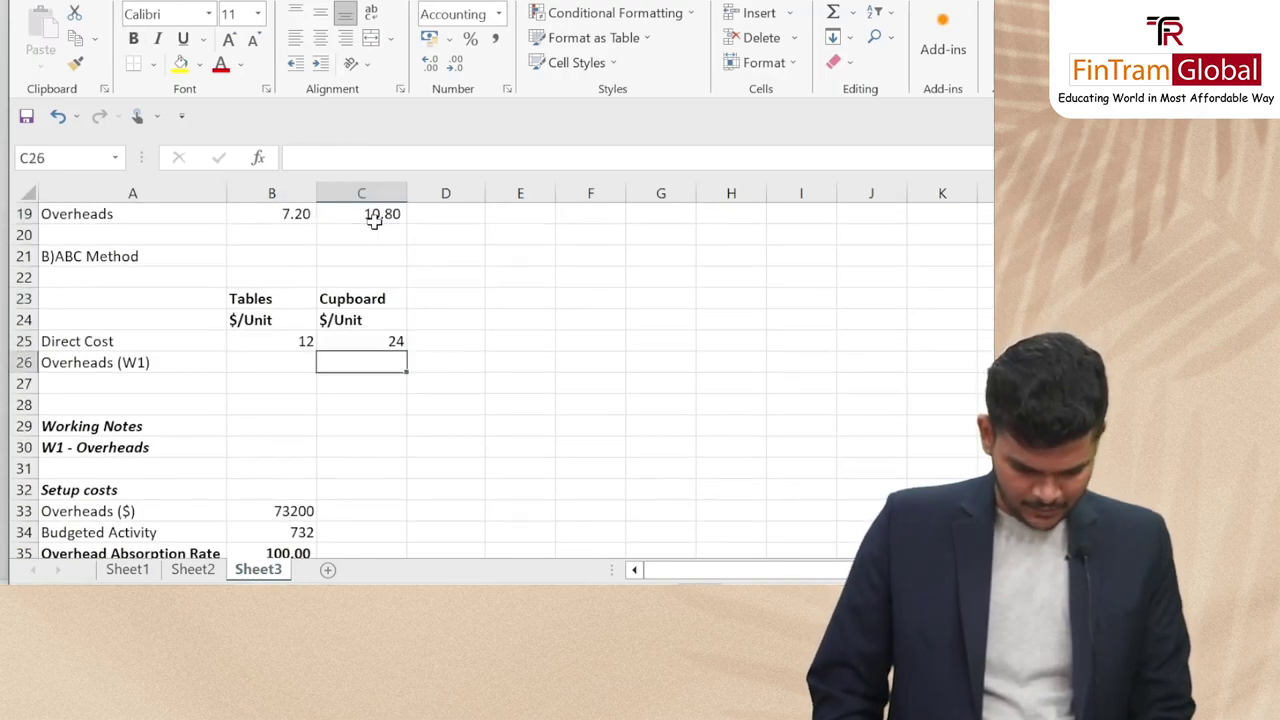
key(Left)
text(=)
scroll(478, 322, down, 4)
scroll(478, 322, down, 10)
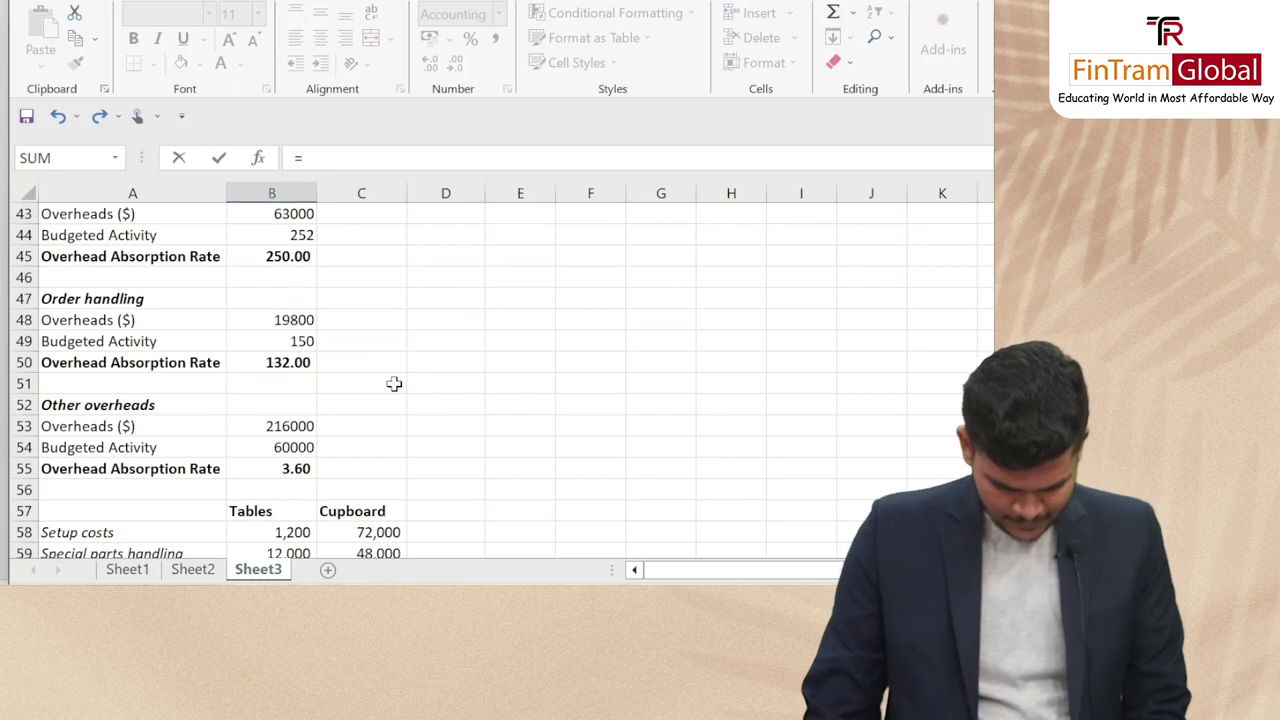
click(280, 299)
key(ctrl+Return)
Copy the Overheads (W1) link from B26 to C26 for Cupboard
key(ctrl+c)
key(Right)
key(Return)
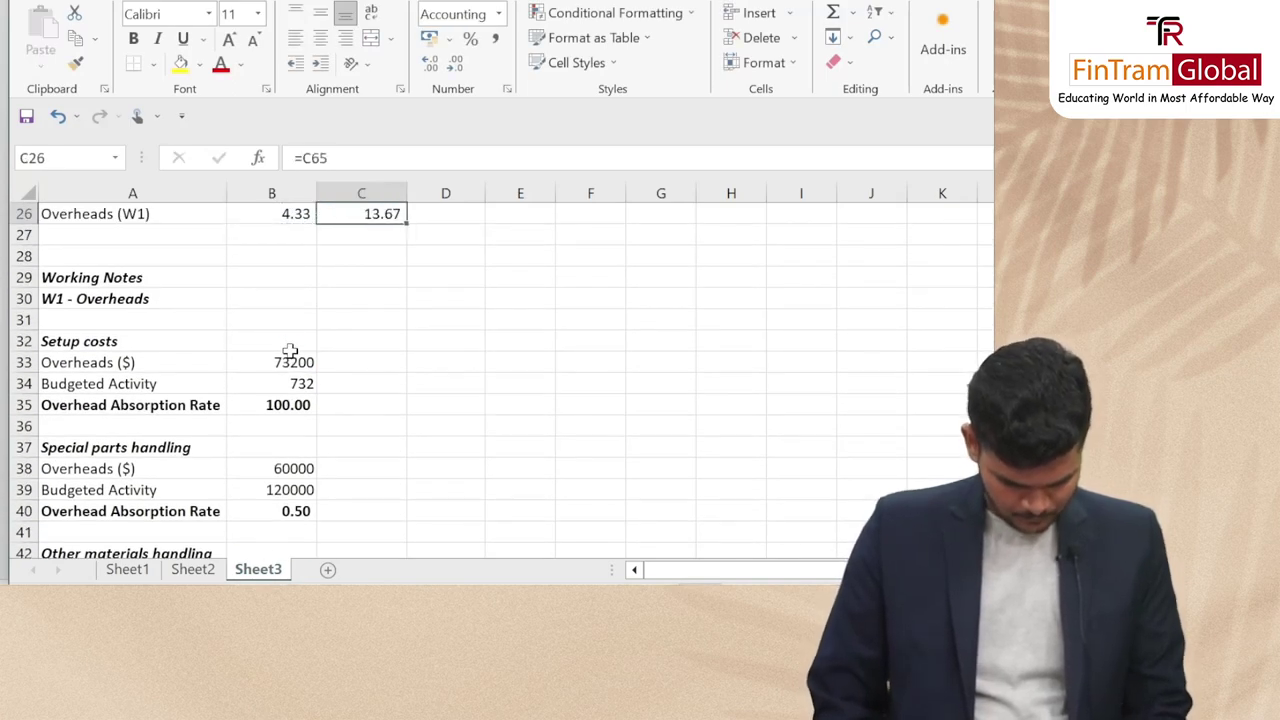
Make the Overhead /Unit row A65:C65 bold
key(ctrl+bracketleft)
scroll(242, 457, down, 2)
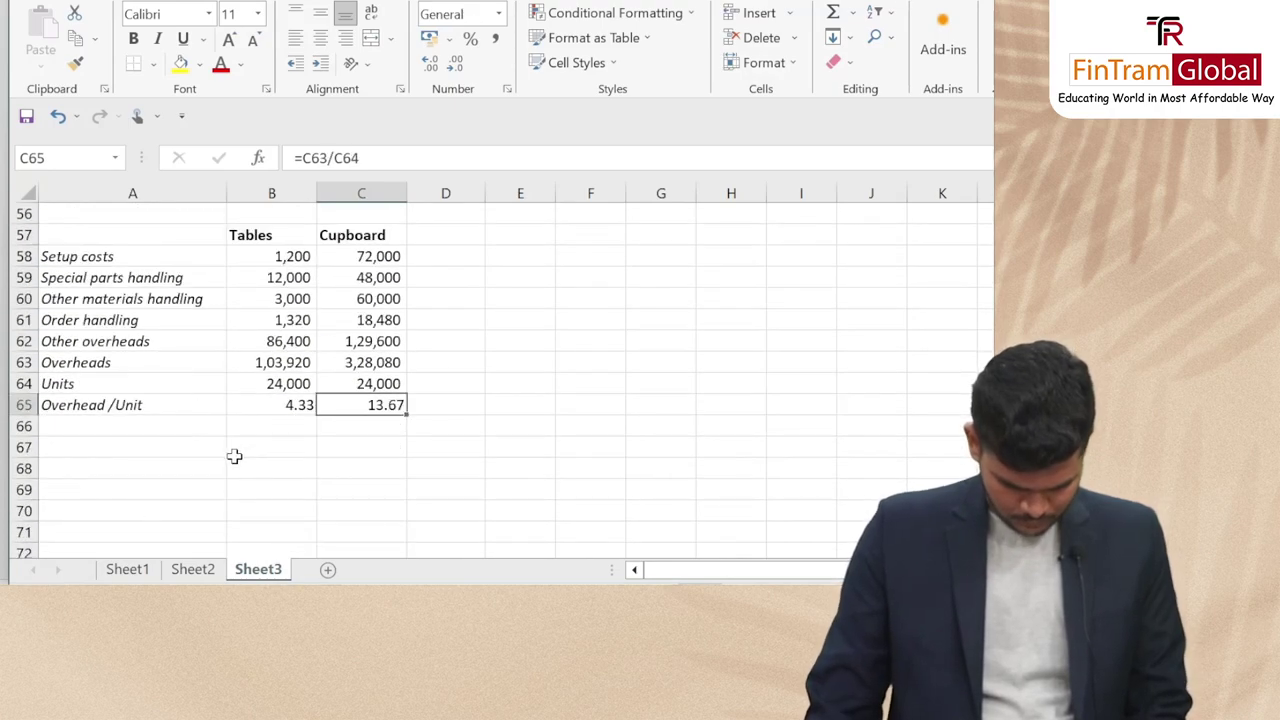
drag(157, 409, 360, 410)
key(ctrl+b)
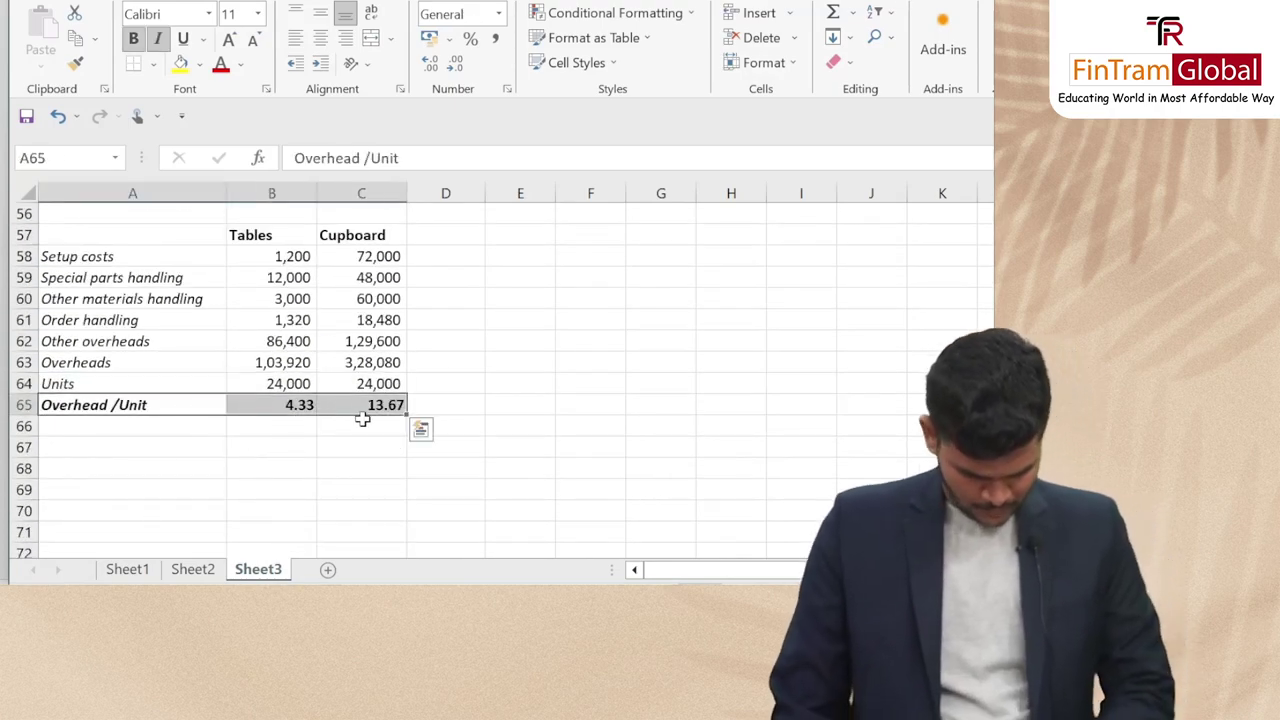
Insert two blank rows at row 27, below Overheads (W1) in the ABC Method table
scroll(351, 425, up, 14)
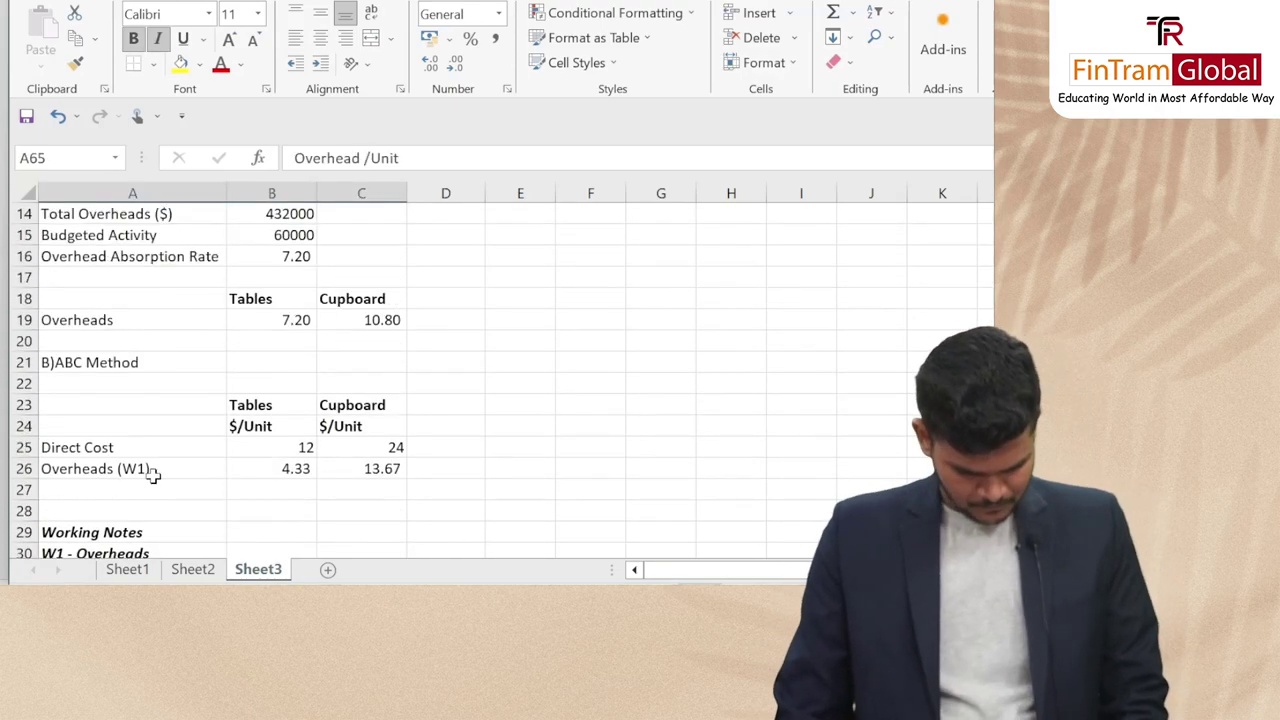
click(24, 490)
key(ctrl+plus)
key(ctrl+plus)
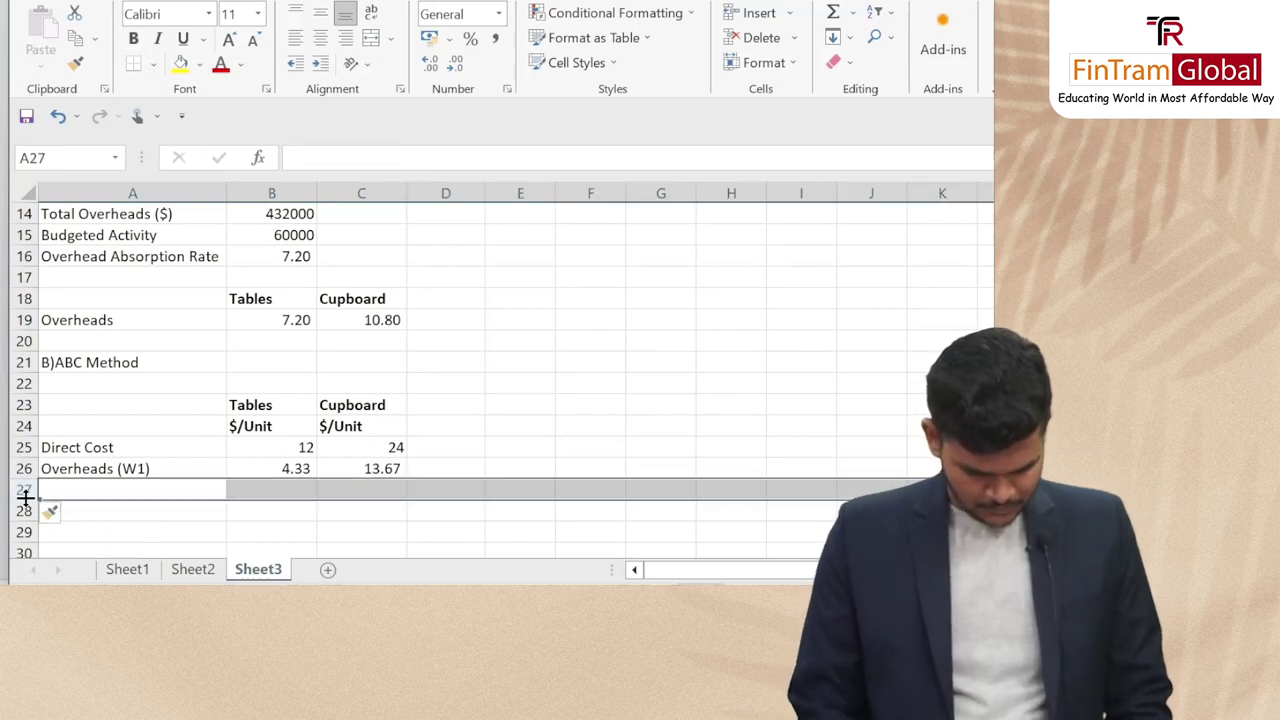
Copy the Production Cost row A7:C7 from the Absorption Costing table to A27:C27 of the ABC Method table
scroll(166, 428, up, 2)
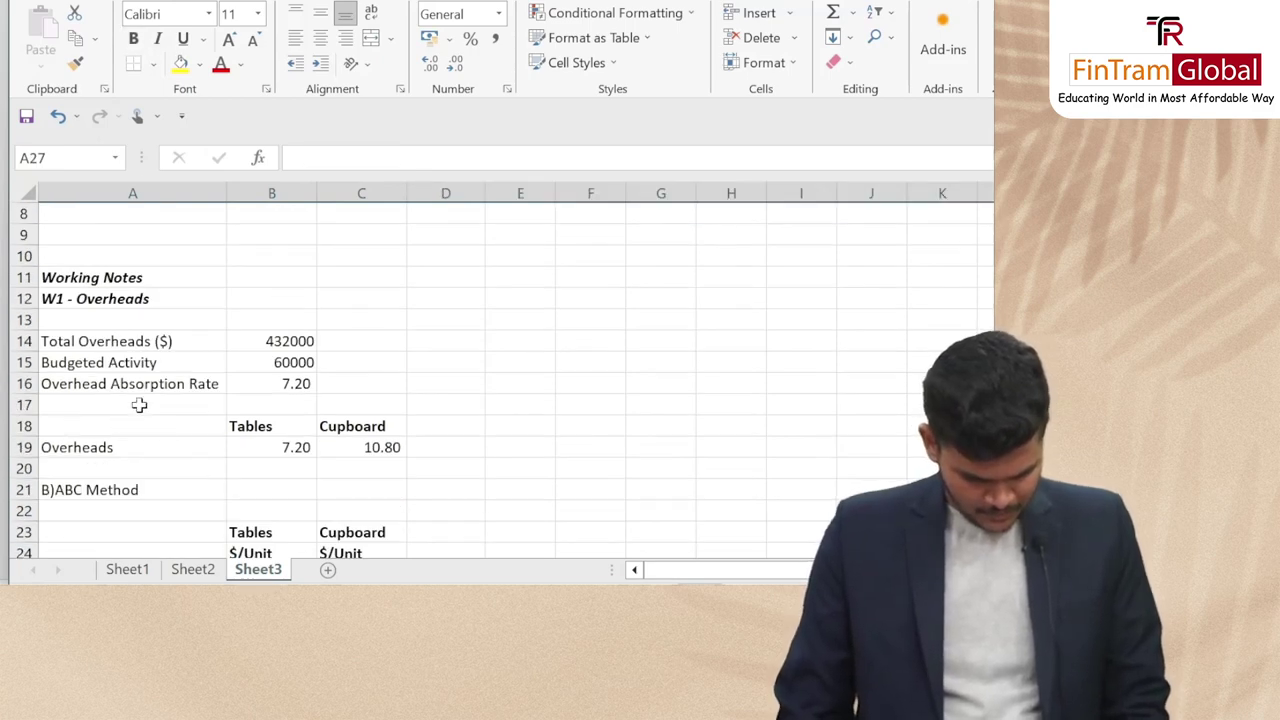
scroll(139, 405, down, 3)
scroll(166, 386, up, 2)
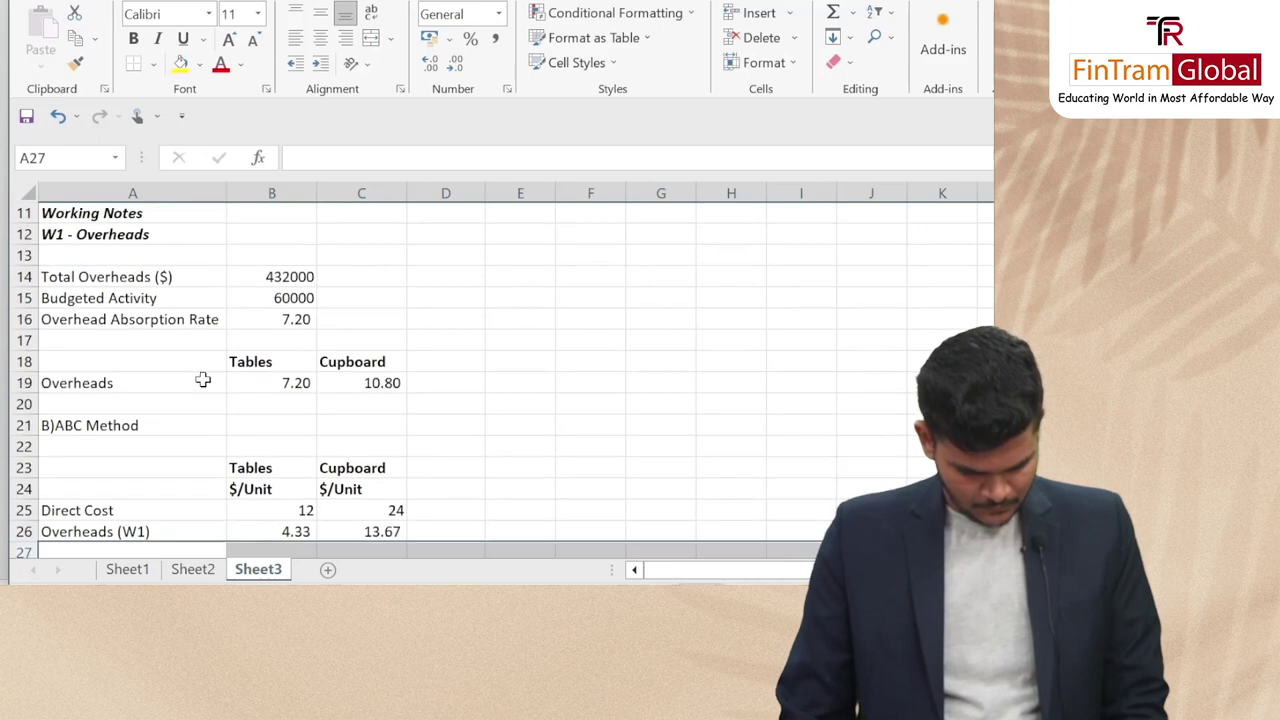
scroll(209, 370, up, 4)
drag(134, 340, 370, 341)
key(ctrl+c)
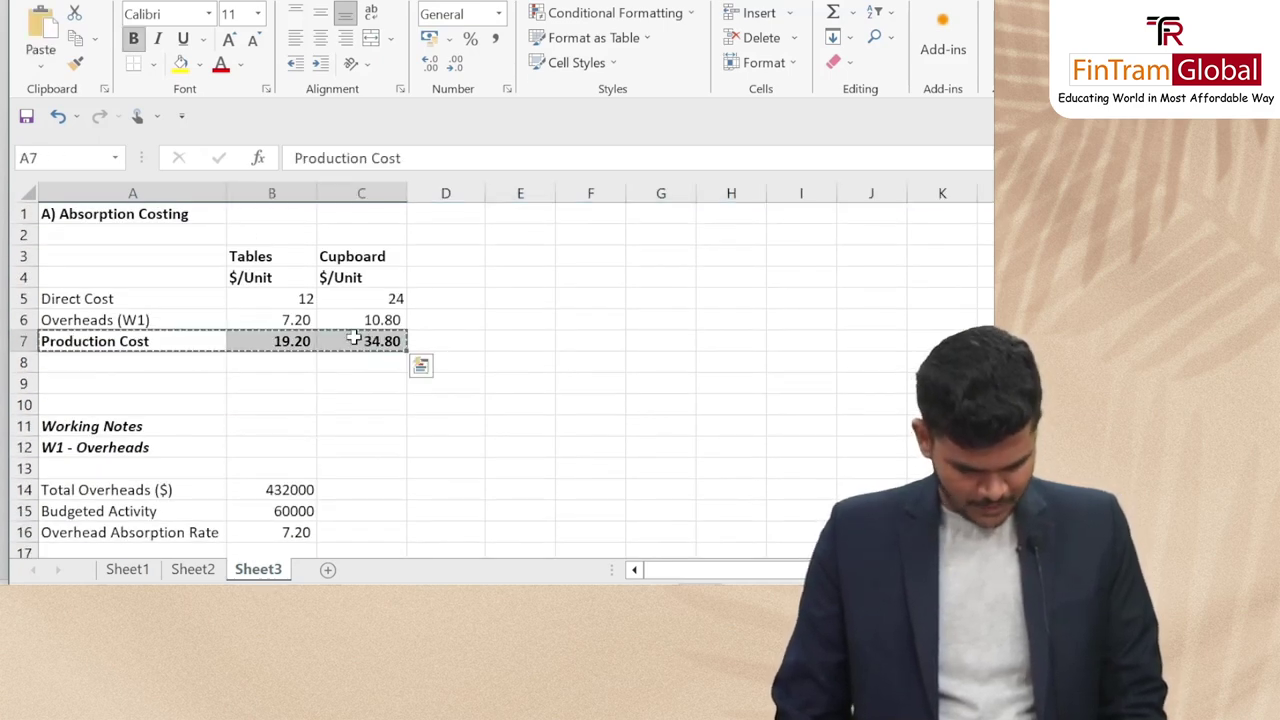
scroll(229, 335, down, 5)
click(130, 446)
key(ctrl+v)
click(245, 477)
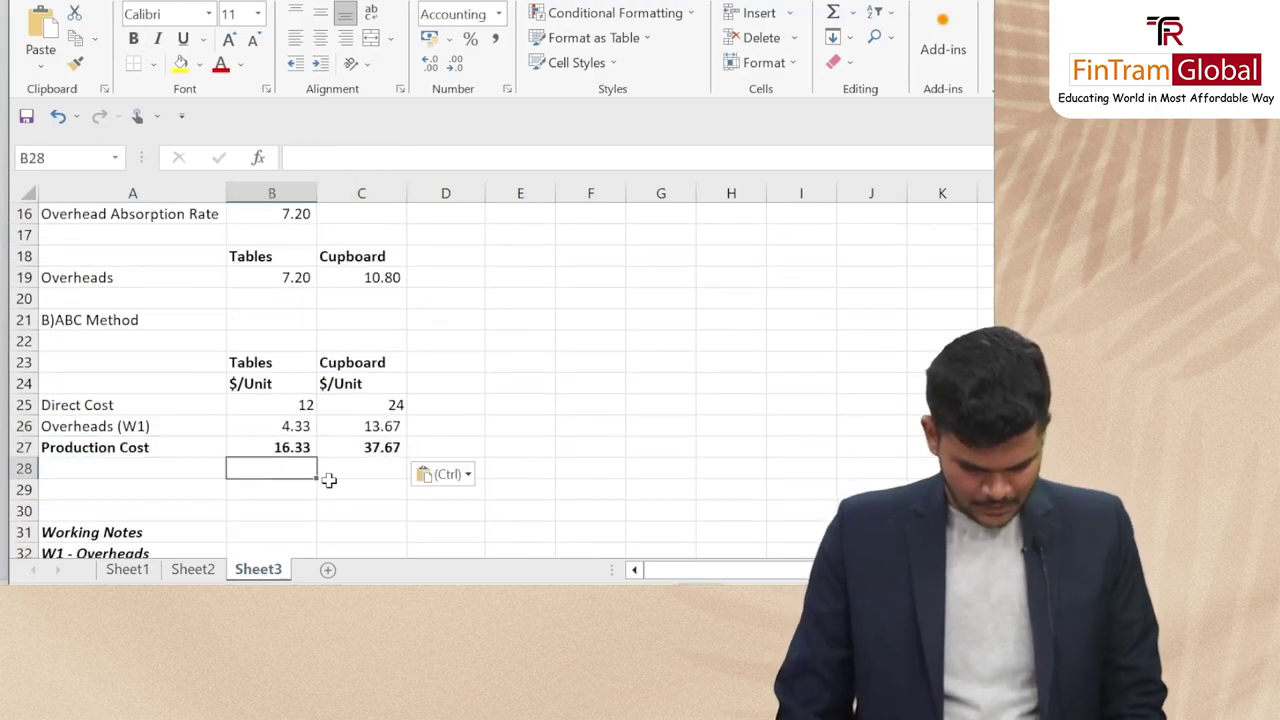
Check the ABC unit costs against the Word solution document and review both costing tables back in Excel
scroll(430, 408, down, 15)
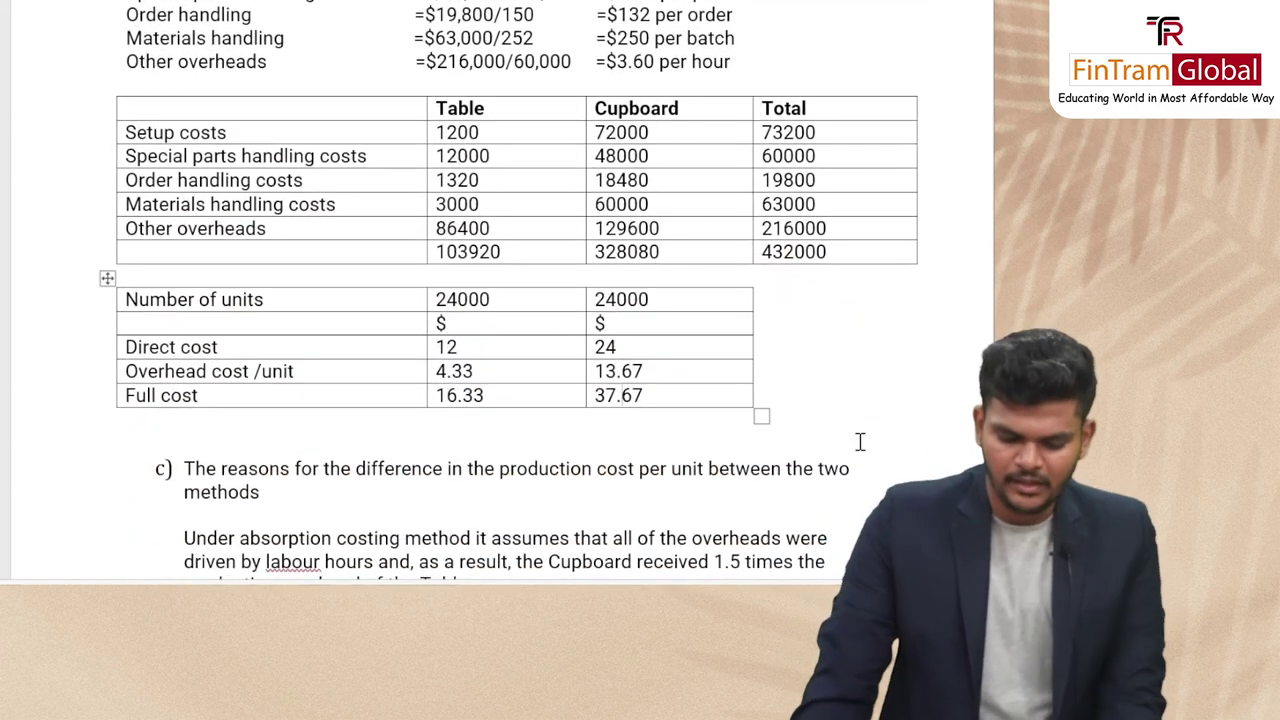
key(alt+Tab)
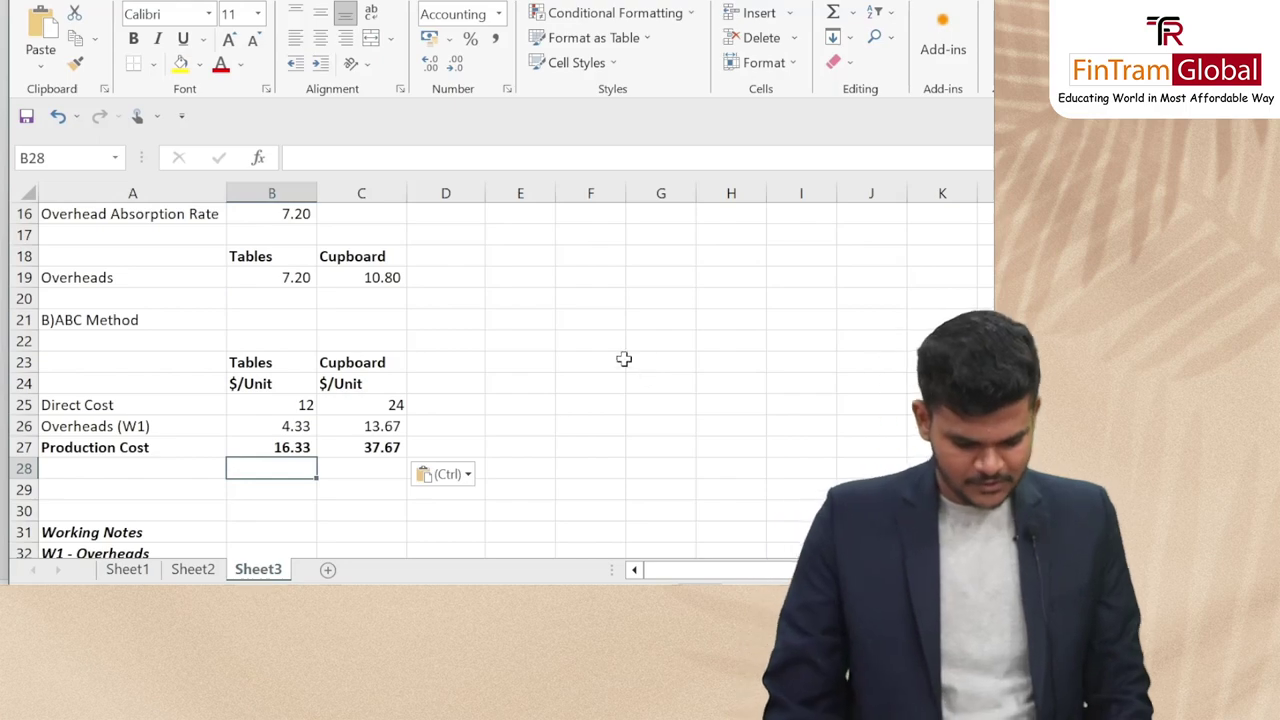
scroll(613, 342, up, 2)
scroll(618, 331, up, 3)
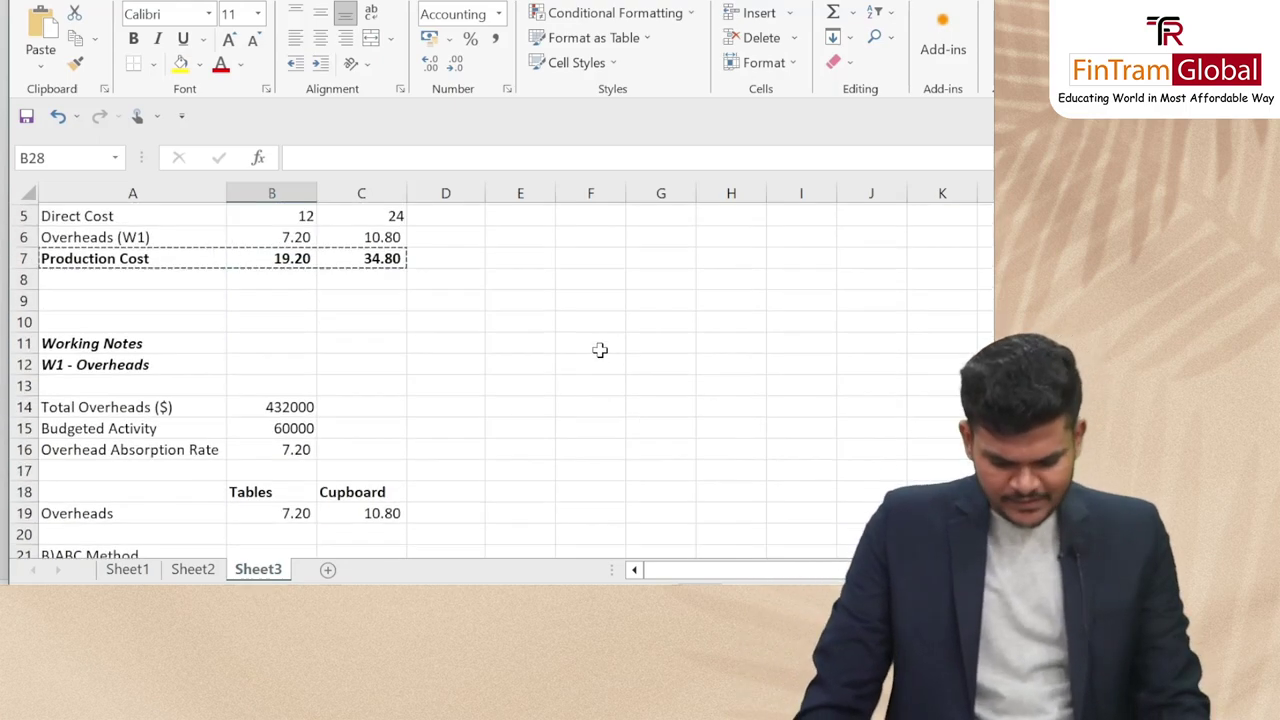
scroll(329, 386, down, 5)
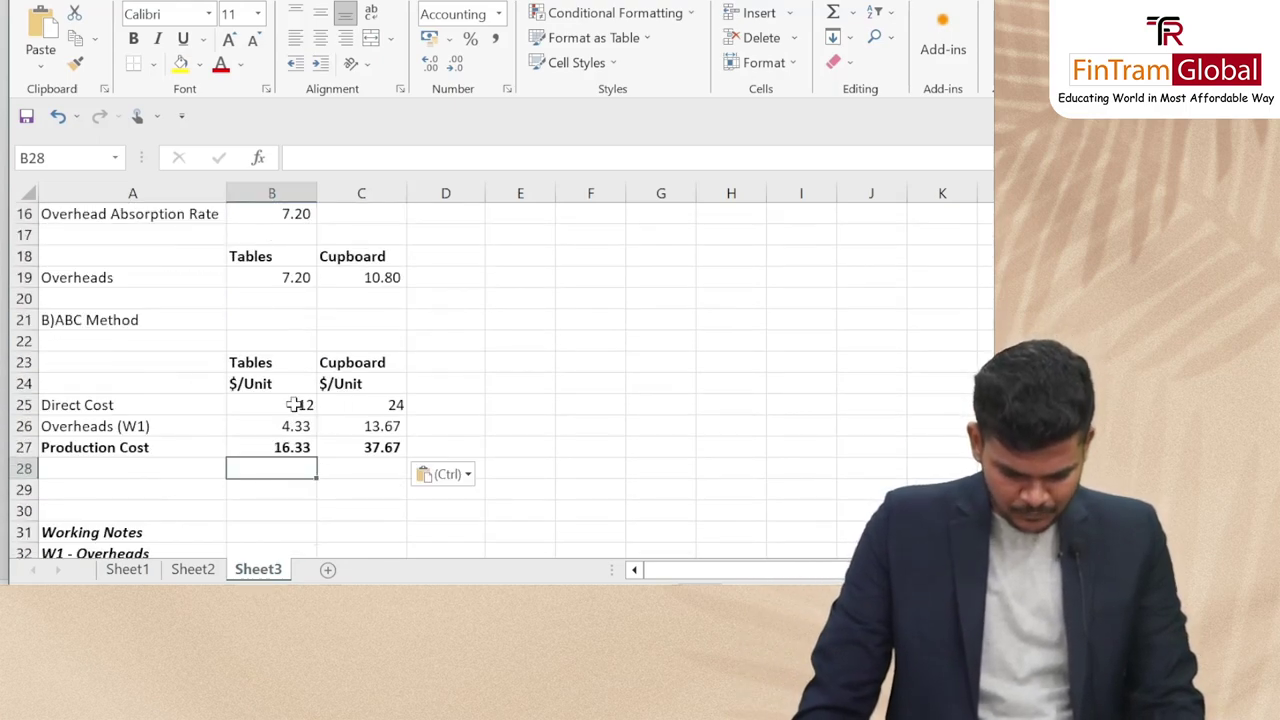
scroll(334, 371, up, 5)
scroll(366, 286, down, 5)
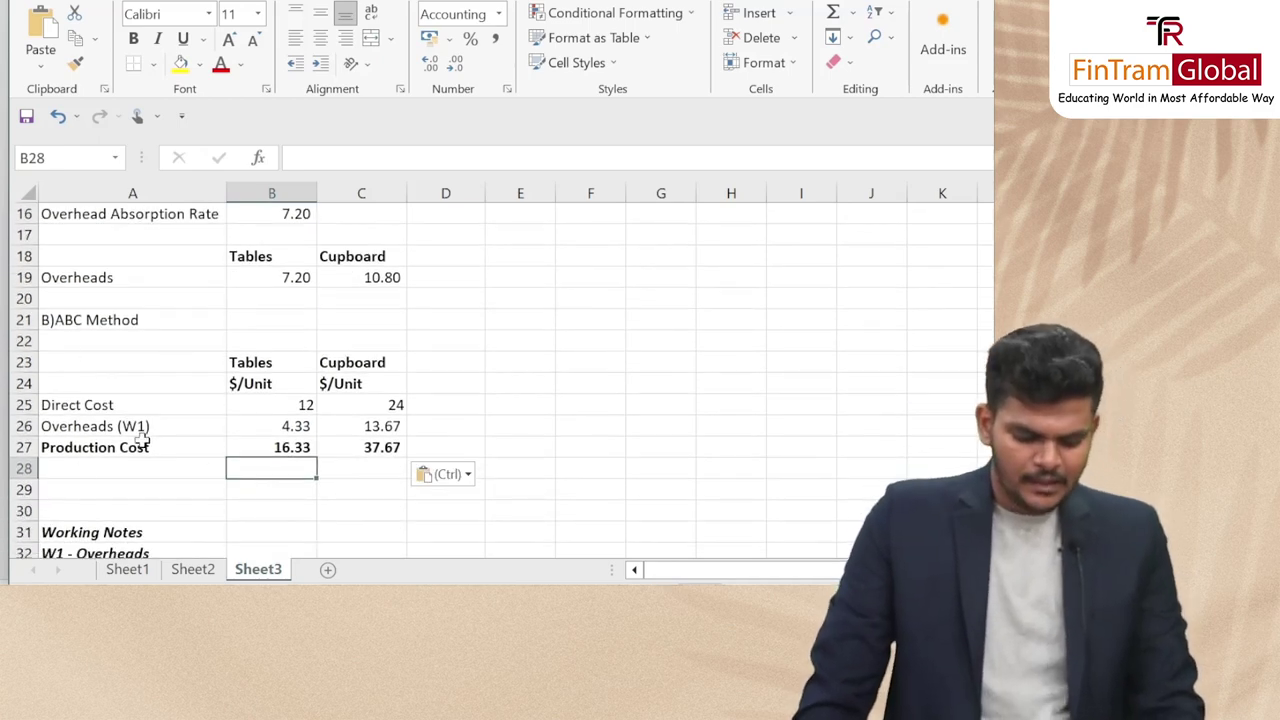
Make the B)ABC Method heading in A21 bold
click(128, 318)
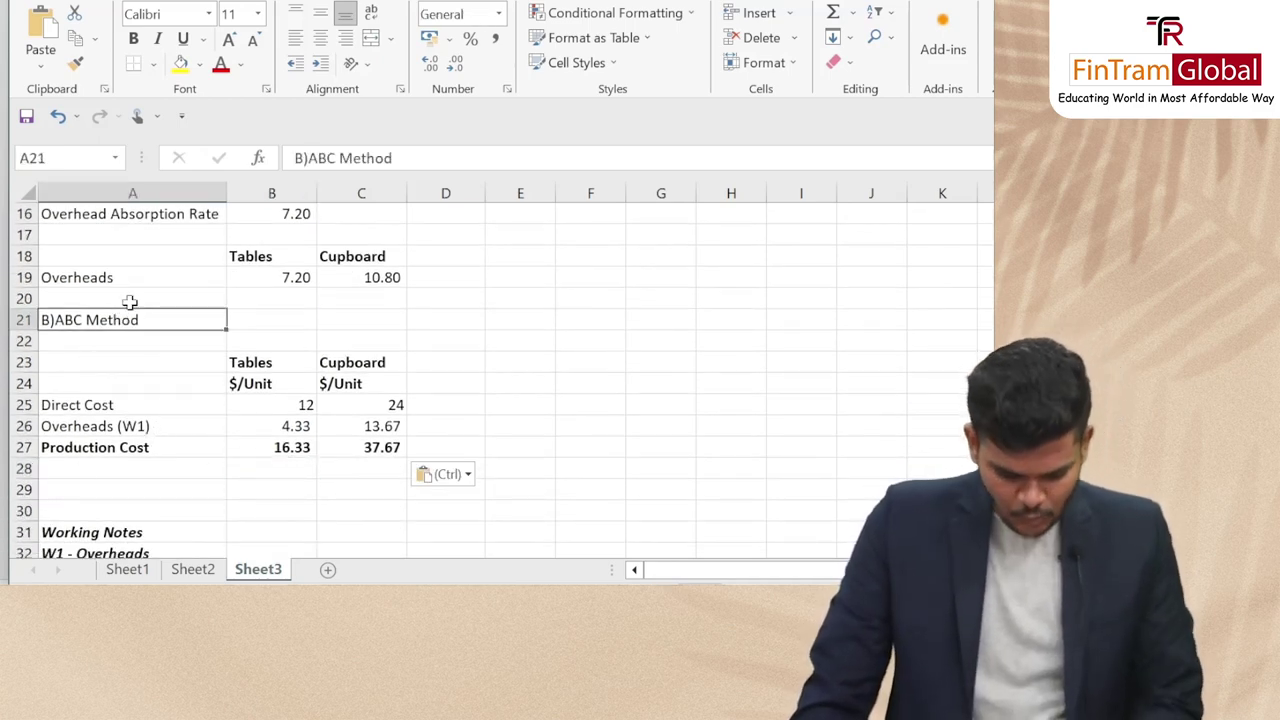
key(ctrl+b)
drag(129, 309, 262, 340)
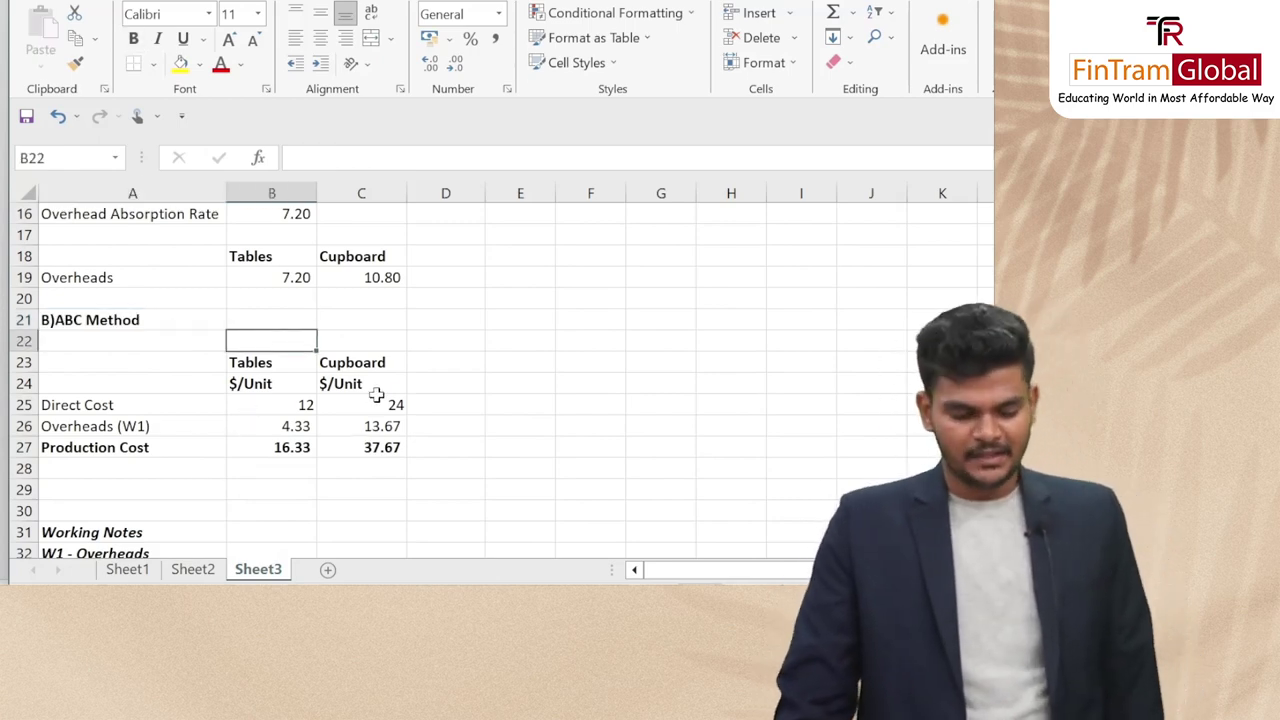
Compare the Tables production cost under absorption costing and ABC, and look it up in the Word solution document
scroll(376, 397, up, 5)
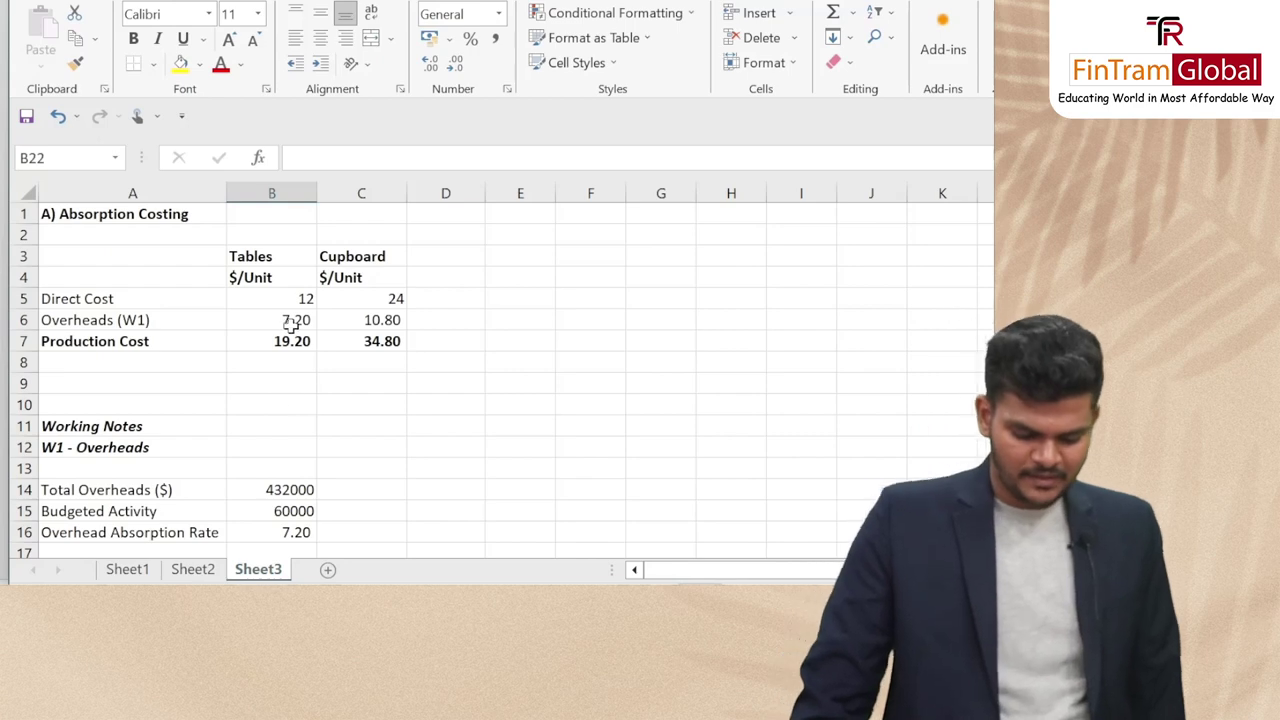
click(300, 341)
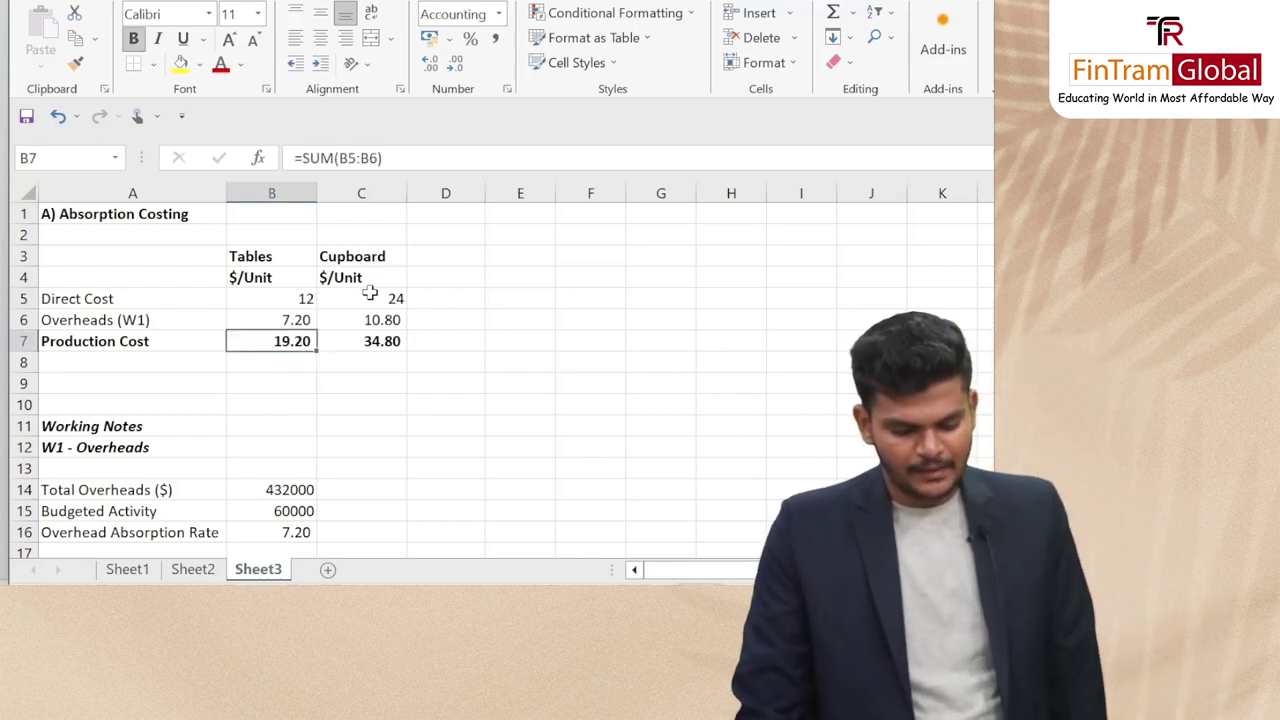
scroll(263, 389, down, 6)
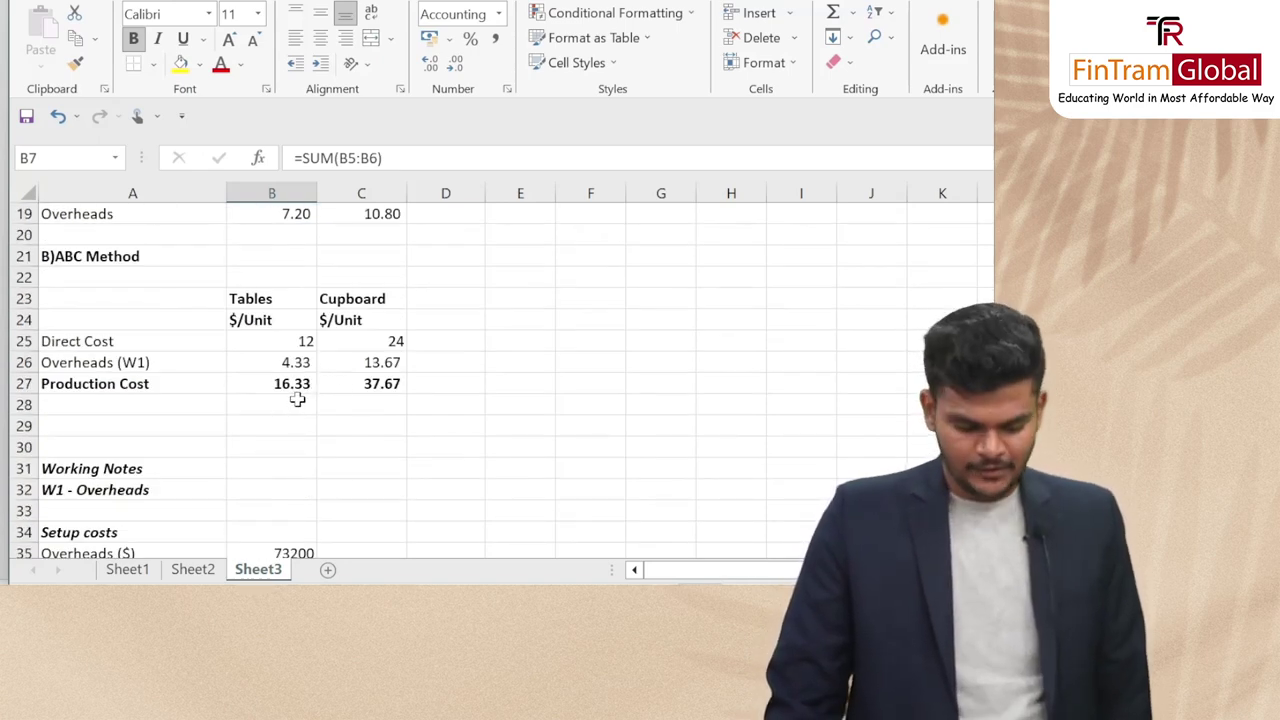
click(285, 384)
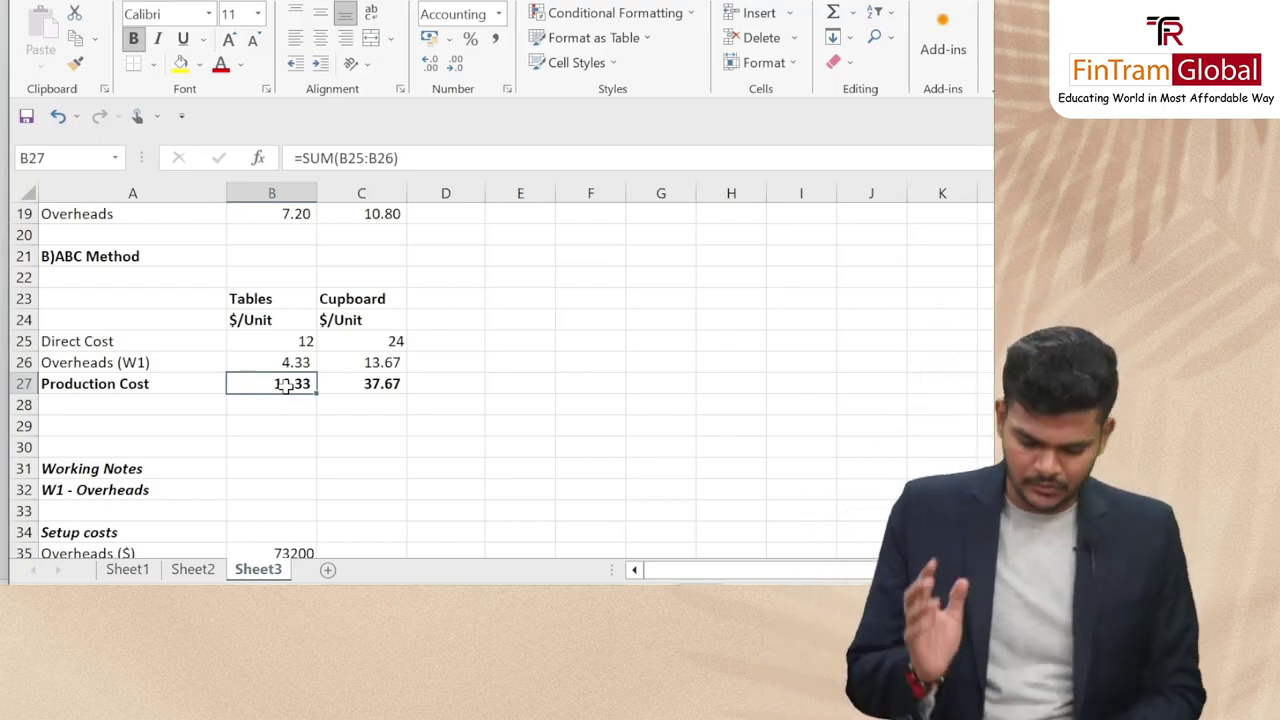
key(alt+Tab)
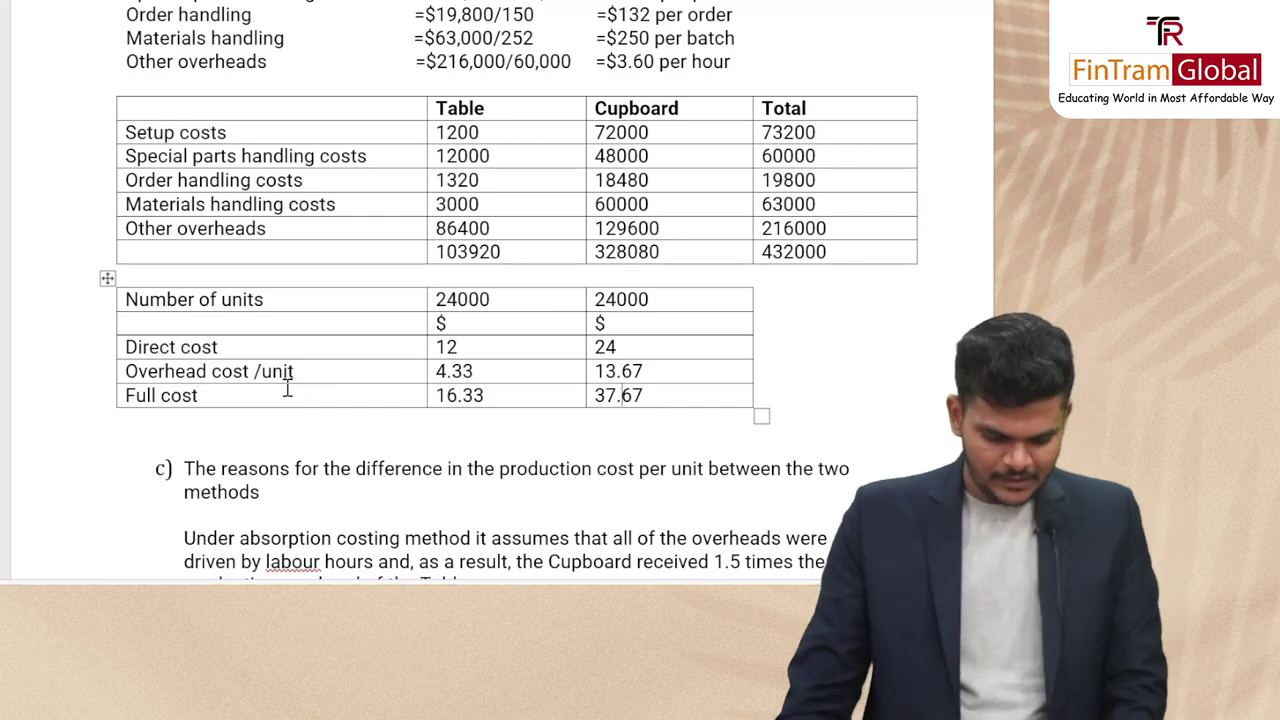
key(alt+Tab)
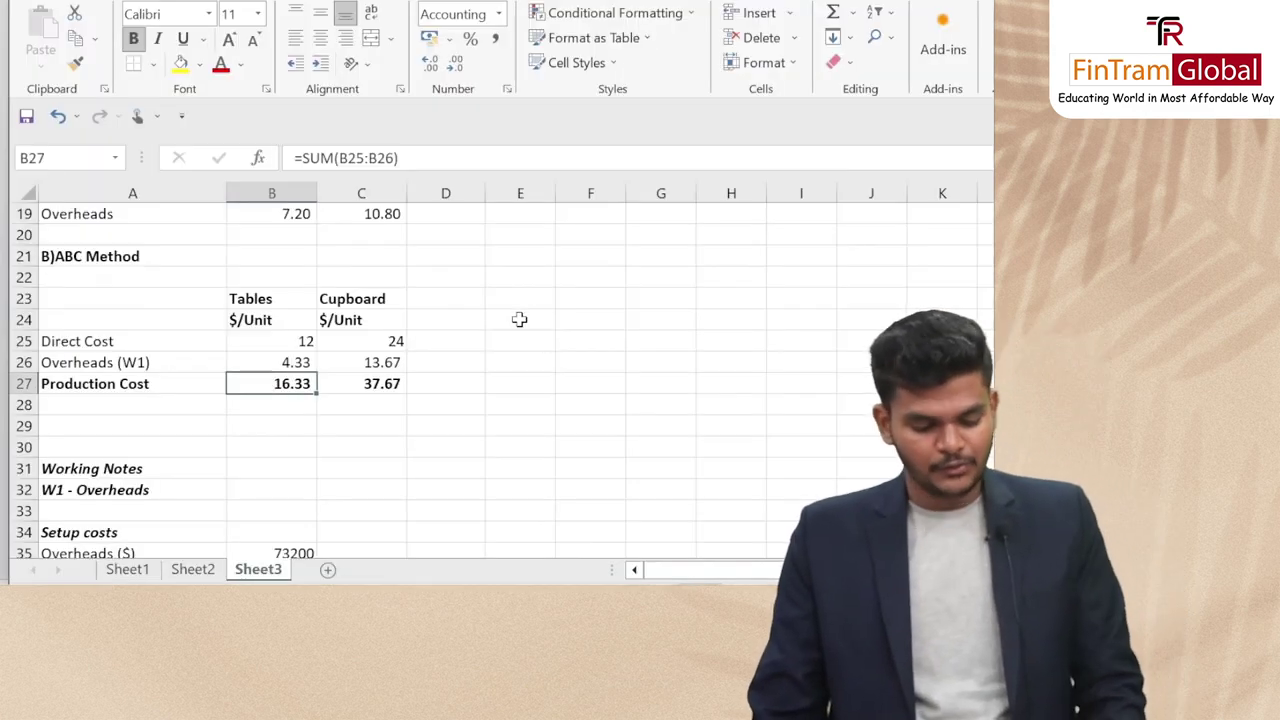